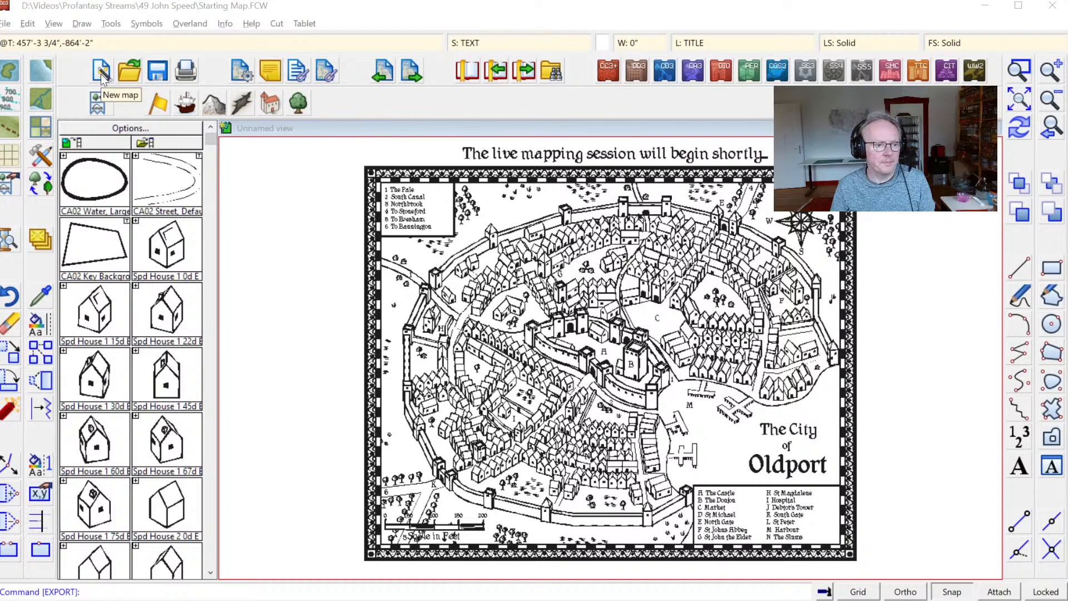
Begin a new map of the Cities type, keeping the option to decide the settings yourself.
click(102, 75)
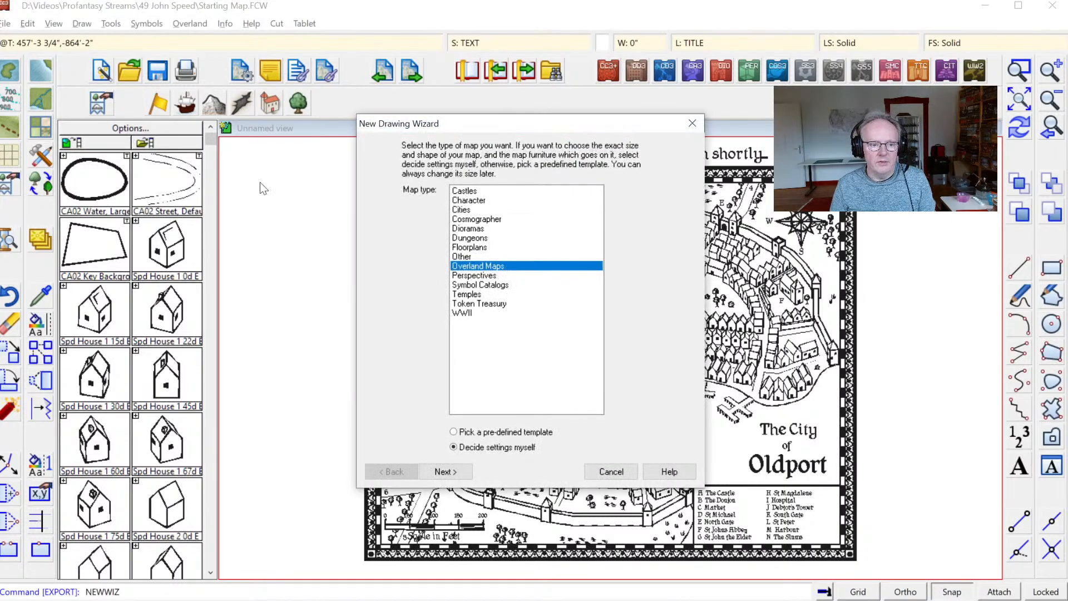
click(470, 211)
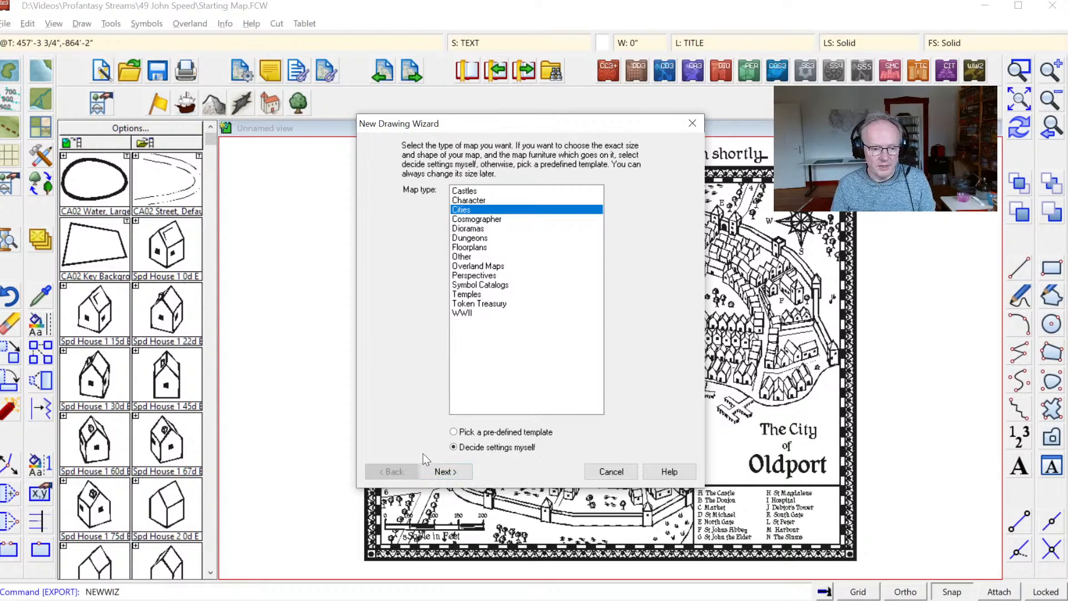
click(445, 471)
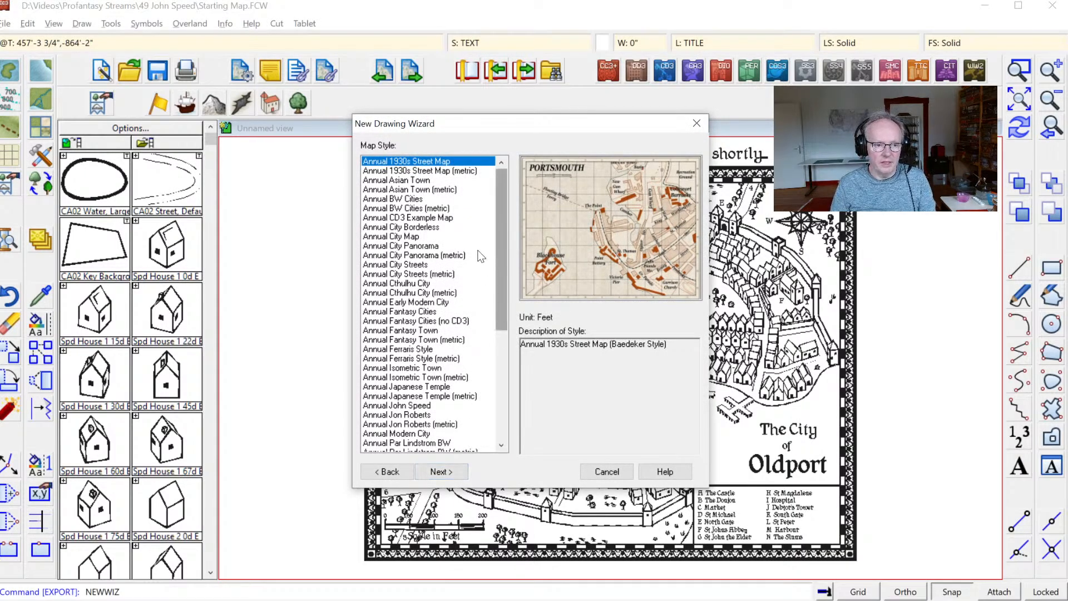
Look through the city map styles and choose Annual John Speed for the new map.
key(Down)
key(Down)
key(Down)
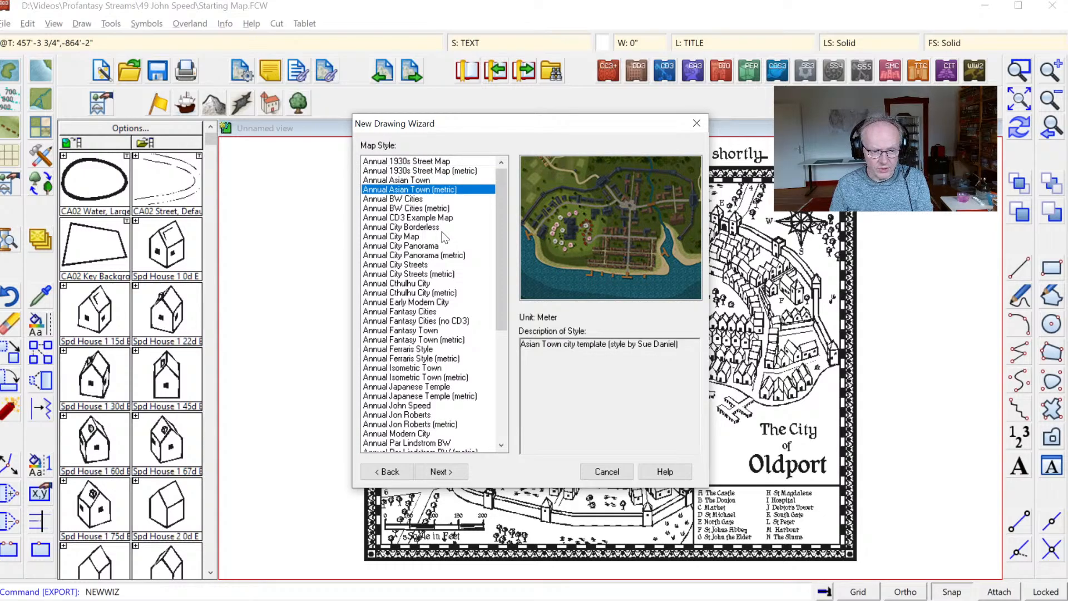
key(Down)
key(Down)
key(Down)
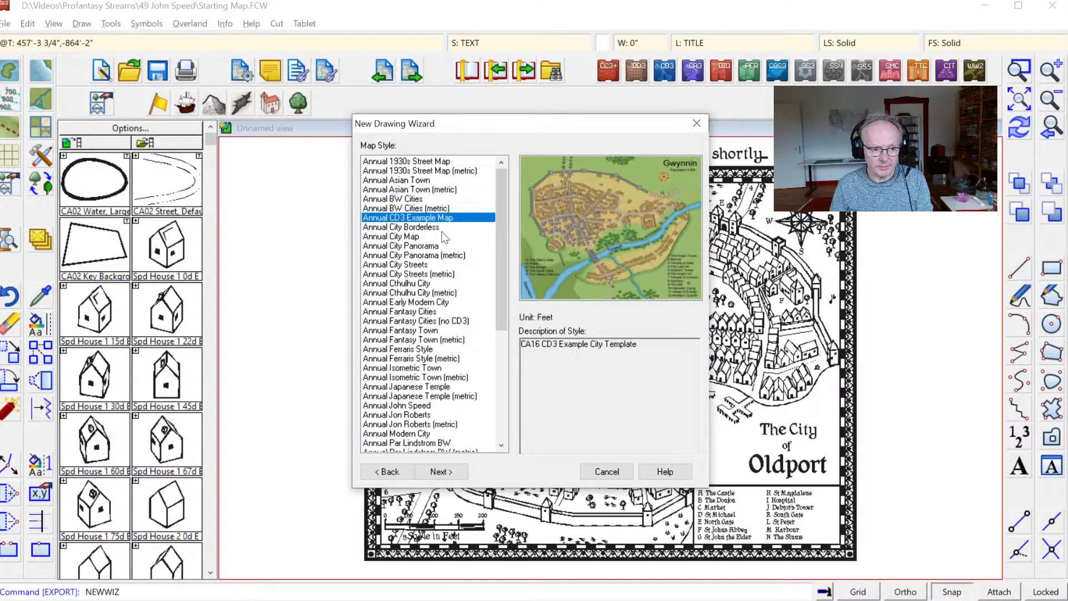
key(Down)
key(Down)
key(Down)
key(Down)
key(Down)
key(Down)
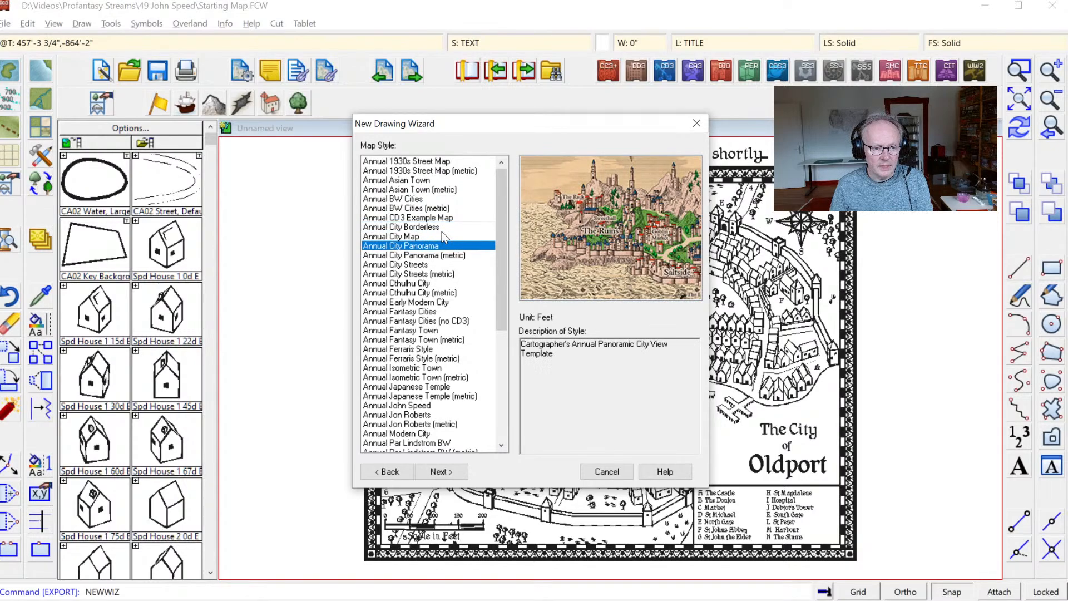
key(Down)
key(Down)
key(Down)
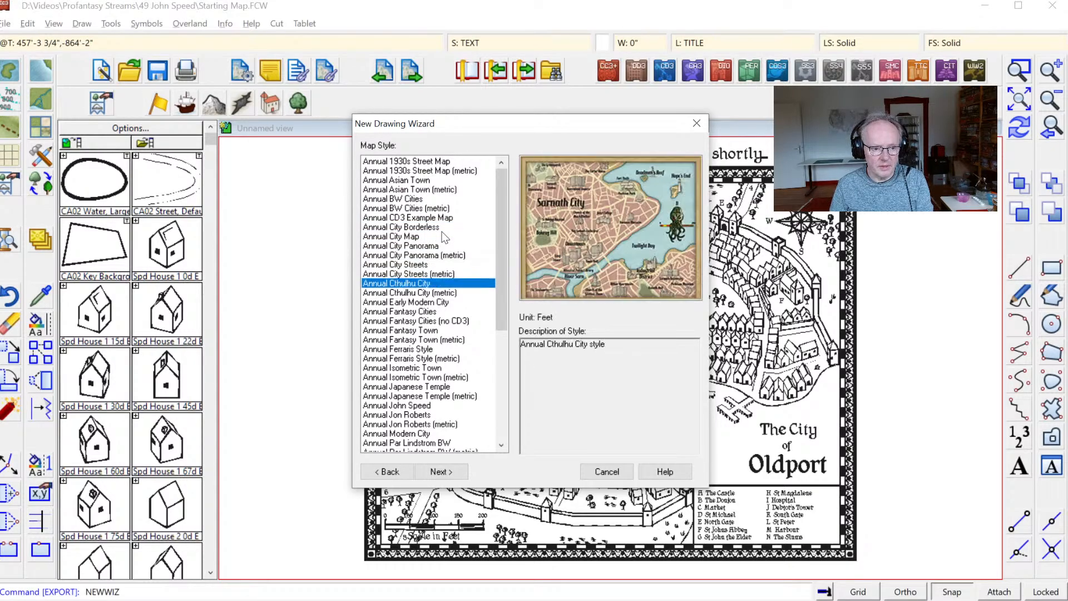
key(Down)
key(Down)
key(Down)
key(Down)
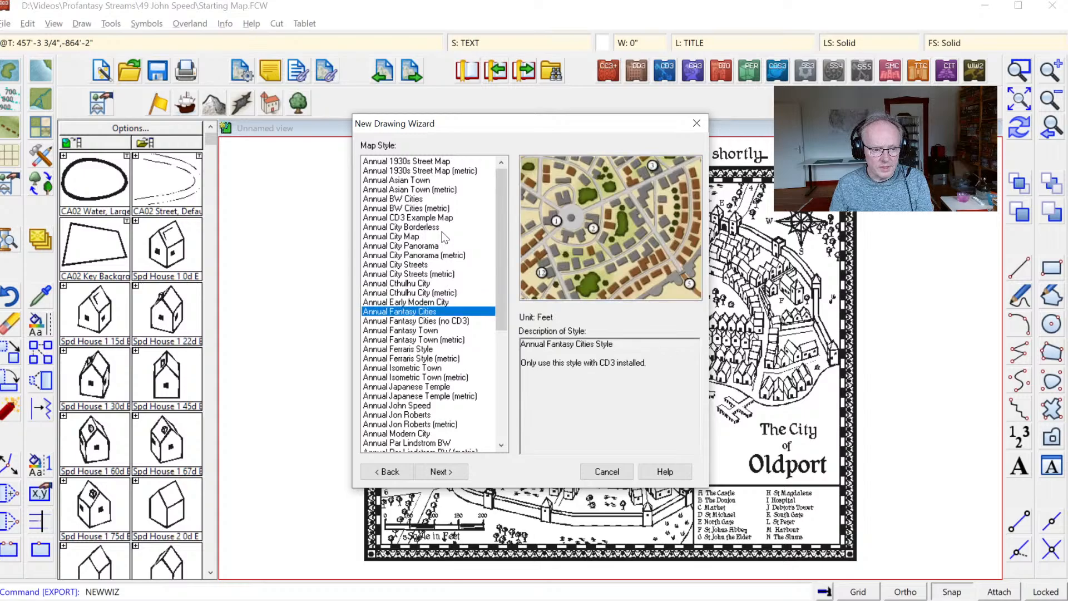
key(Down)
key(Down)
key(Down)
key(Down)
key(Down)
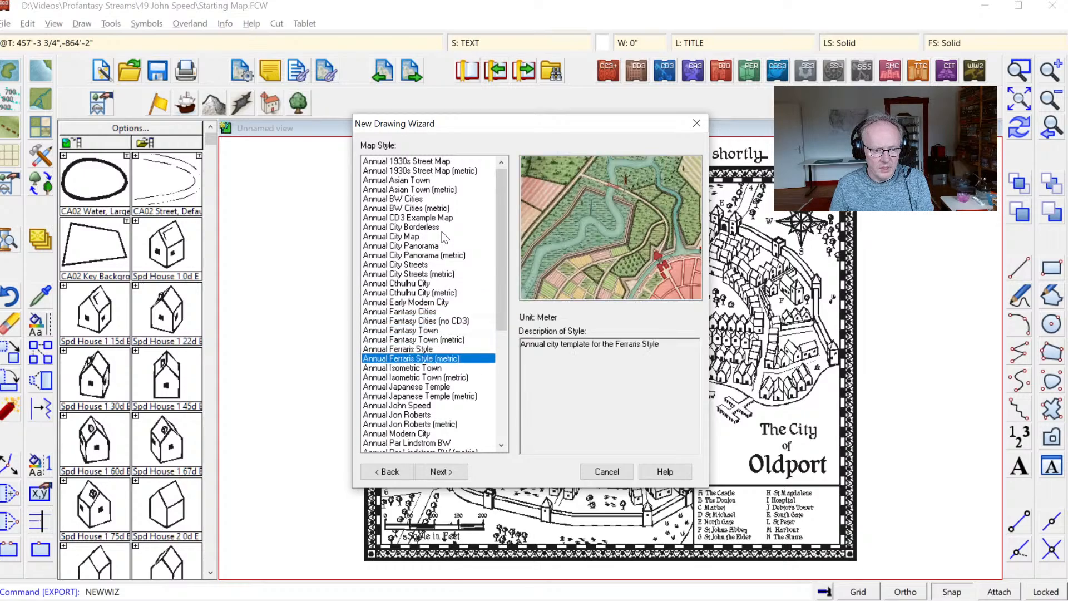
key(Down)
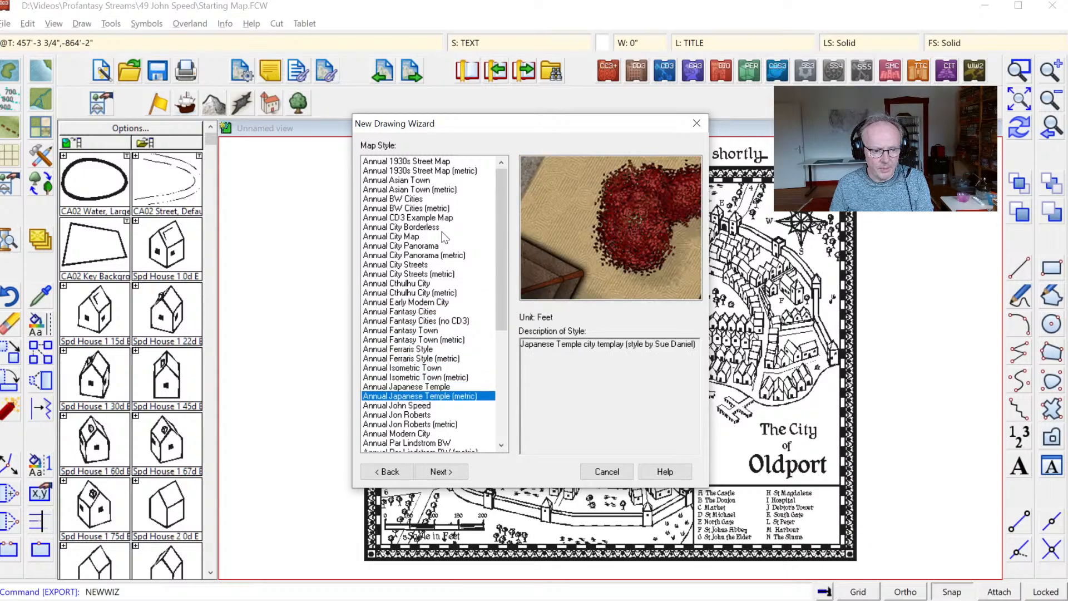
key(Down)
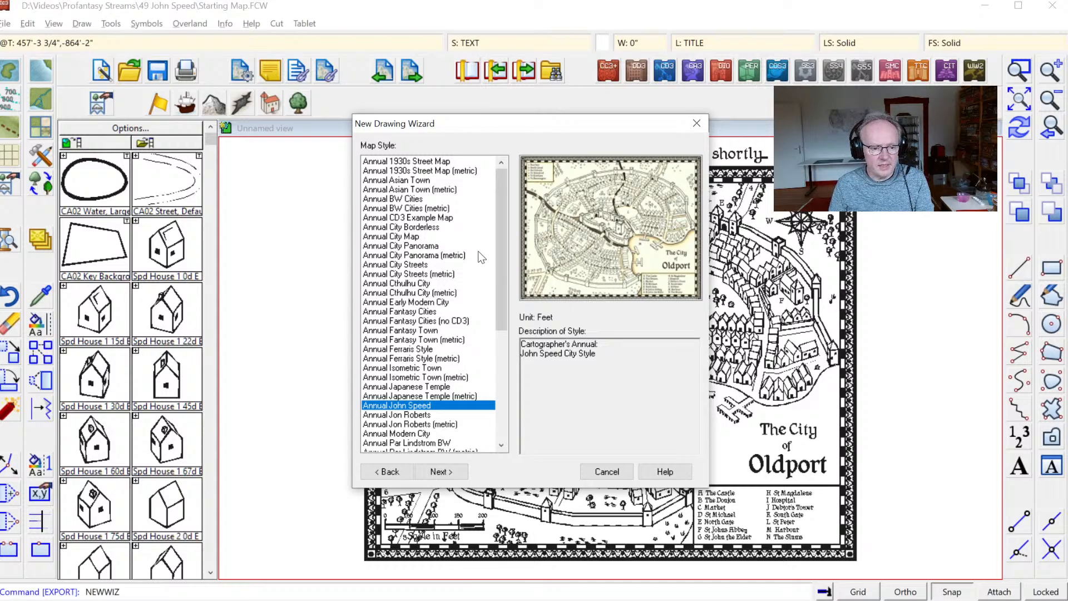
click(437, 472)
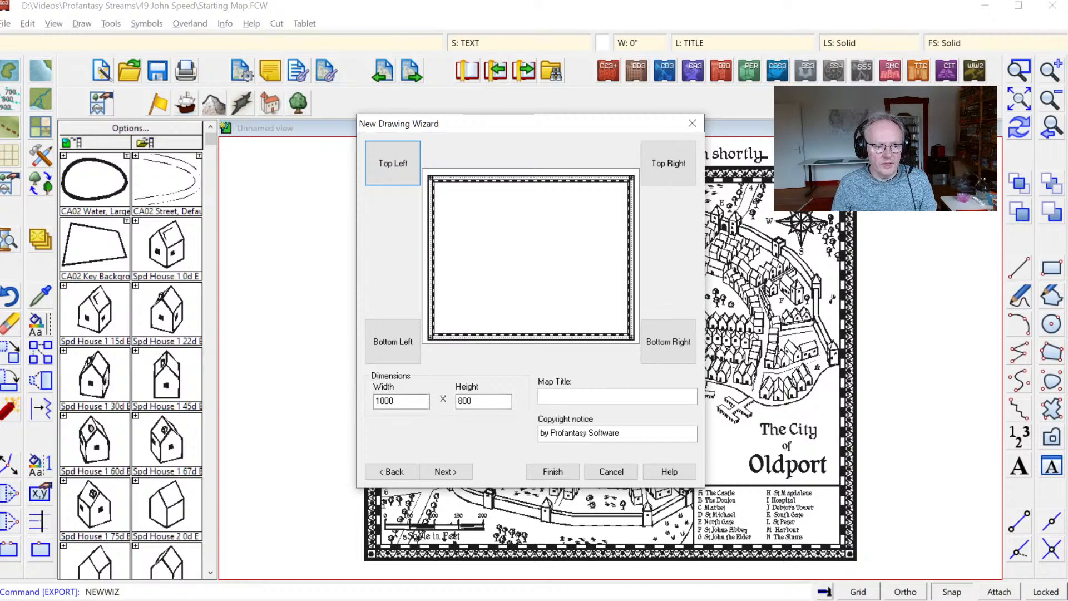
Set the map dimensions to 500 wide by 400 high and finish the new drawing setup.
key(Tab)
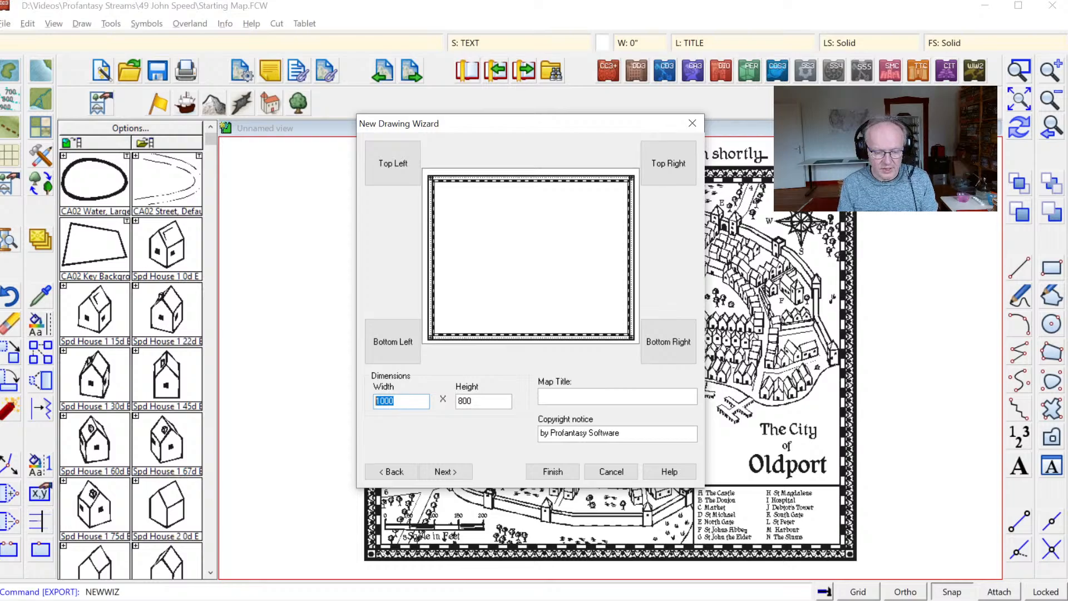
text(5)
key(Tab)
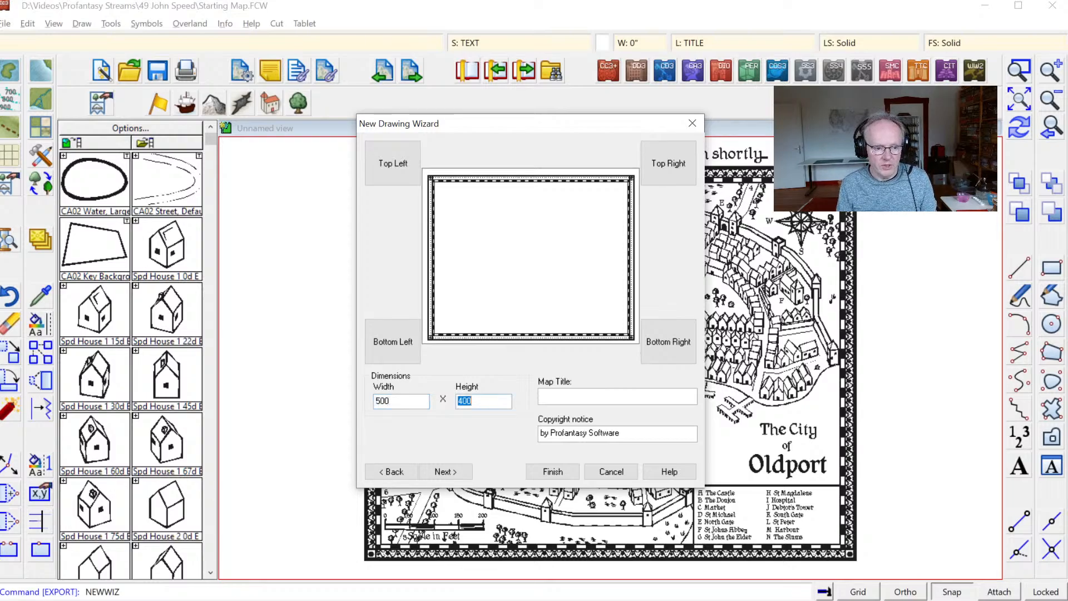
text(4)
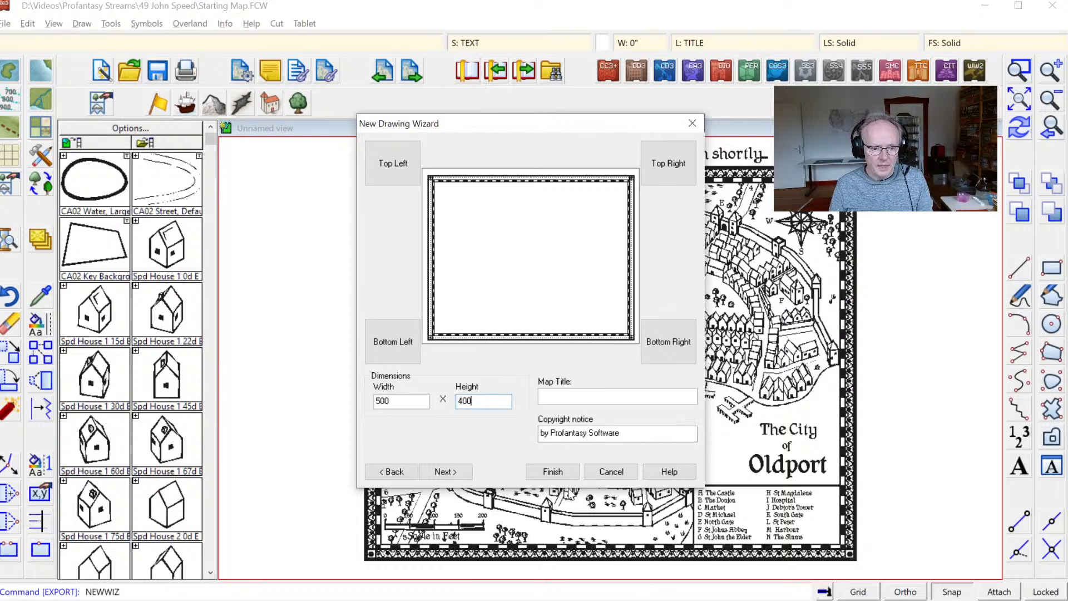
click(542, 470)
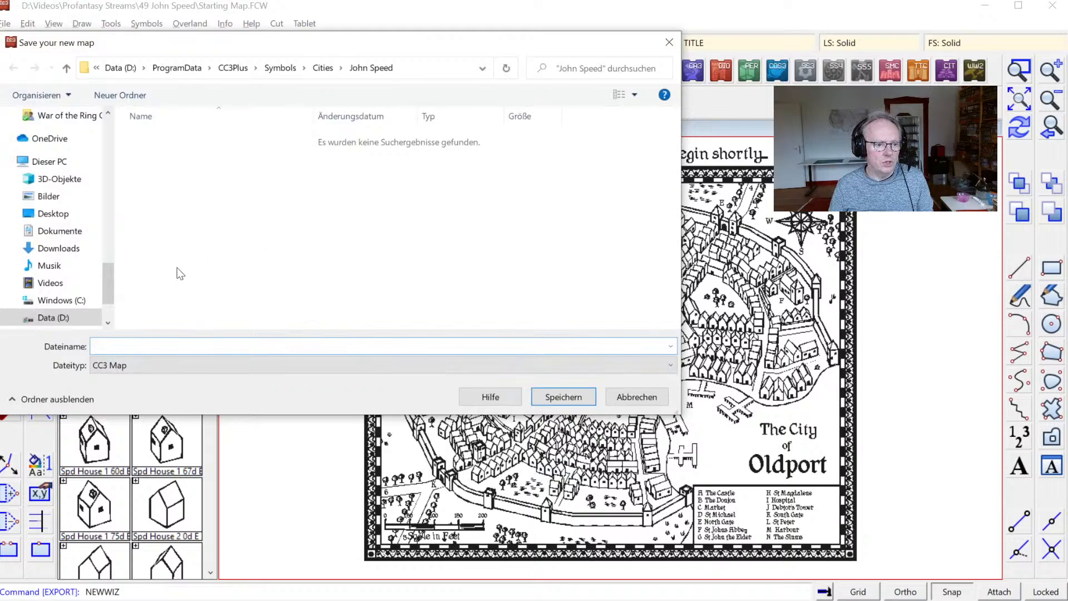
Save the new map as "John Speed" in the 49 John Speed folder inside Videos, Profantasy Streams.
scroll(76, 288, down, 2)
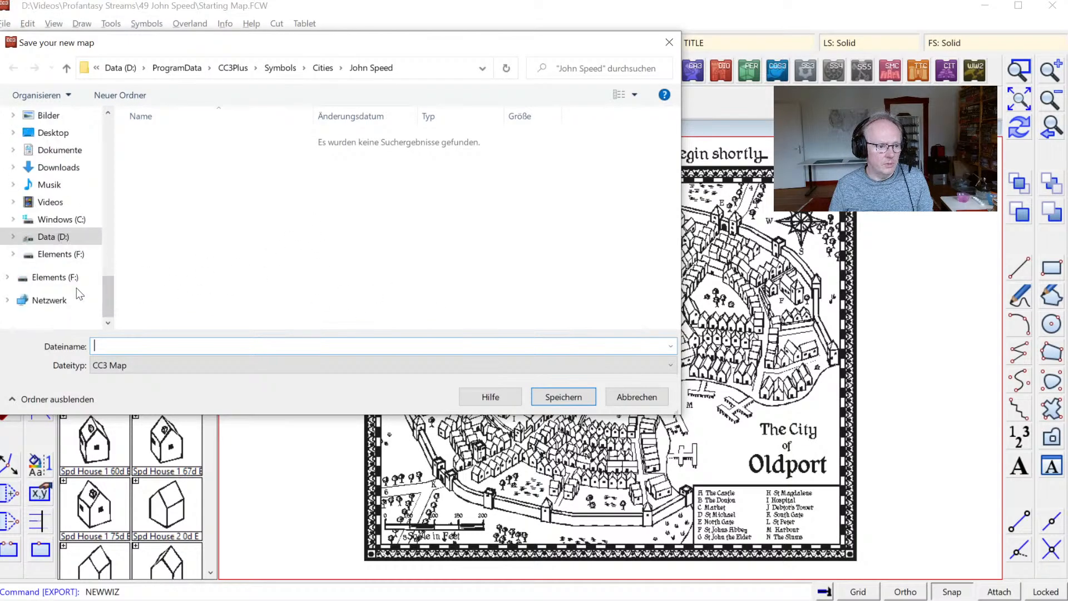
click(58, 203)
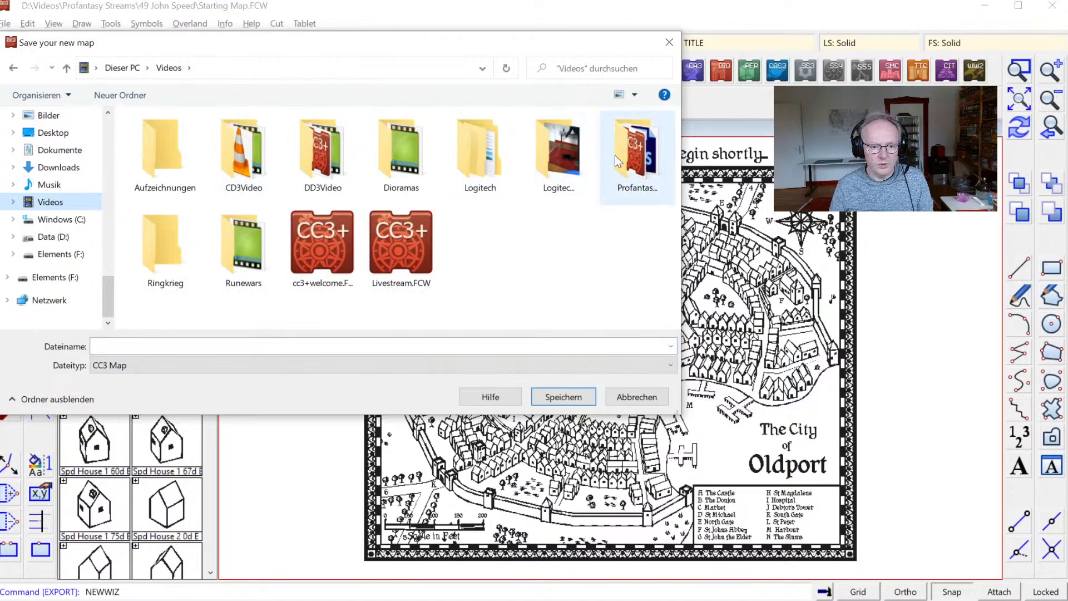
double_click(640, 162)
scroll(227, 257, down, 3)
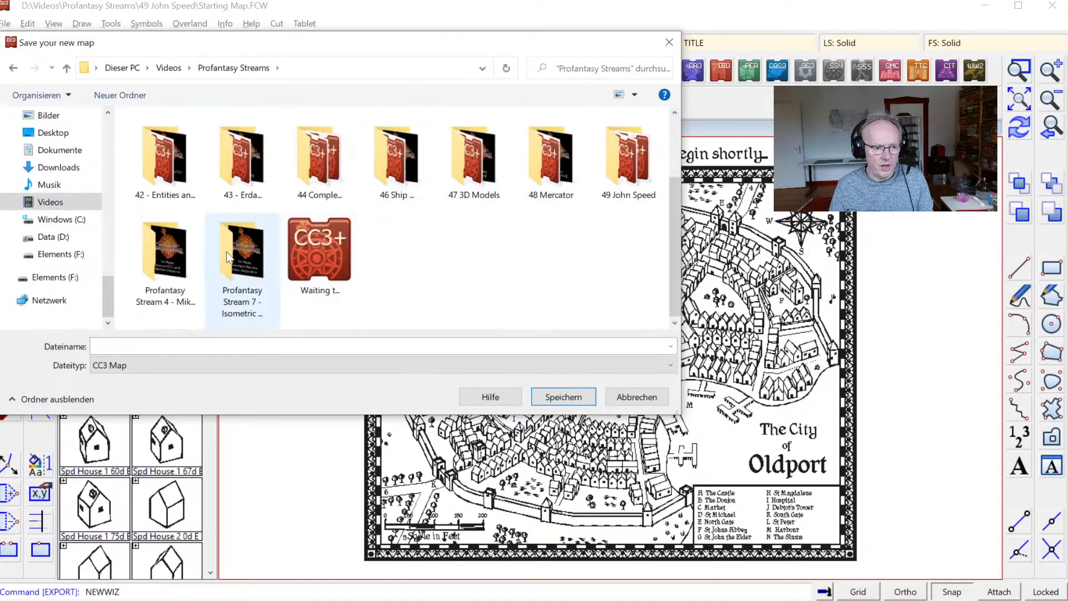
double_click(632, 171)
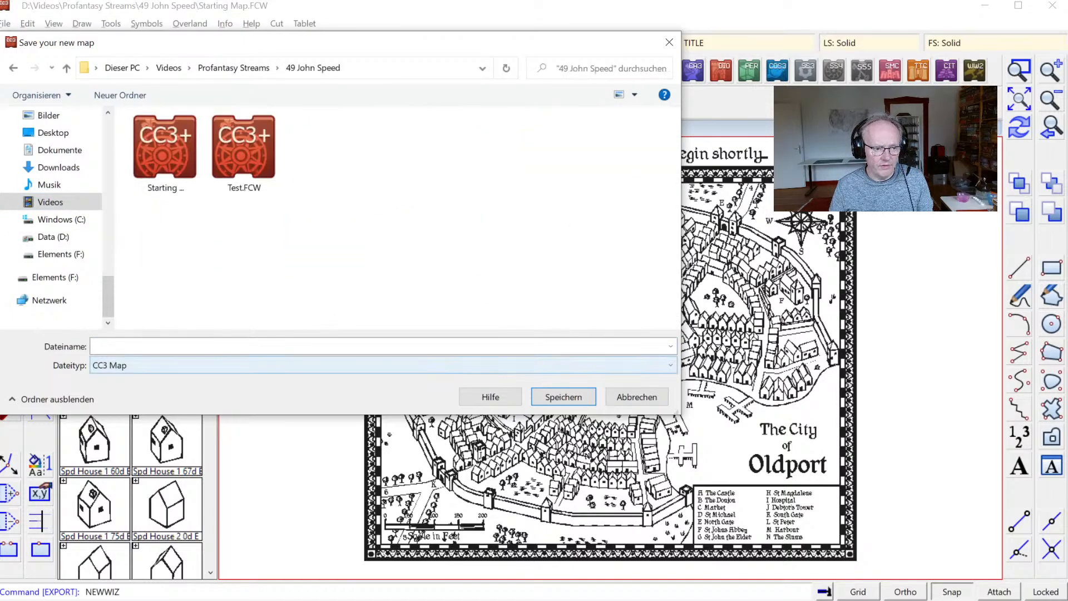
click(95, 345)
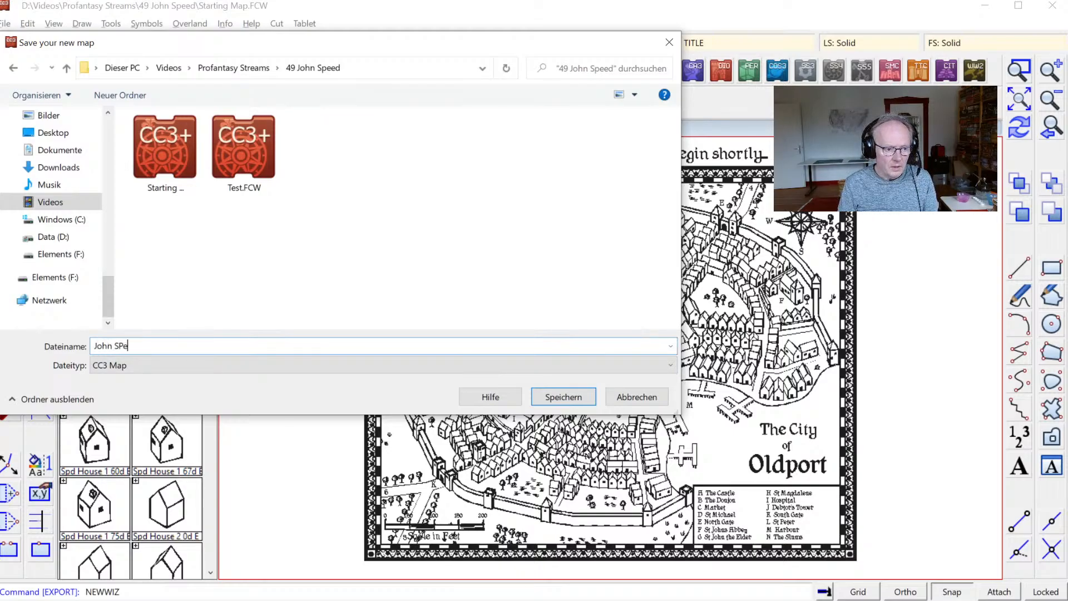
text(John Speed)
key(Return)
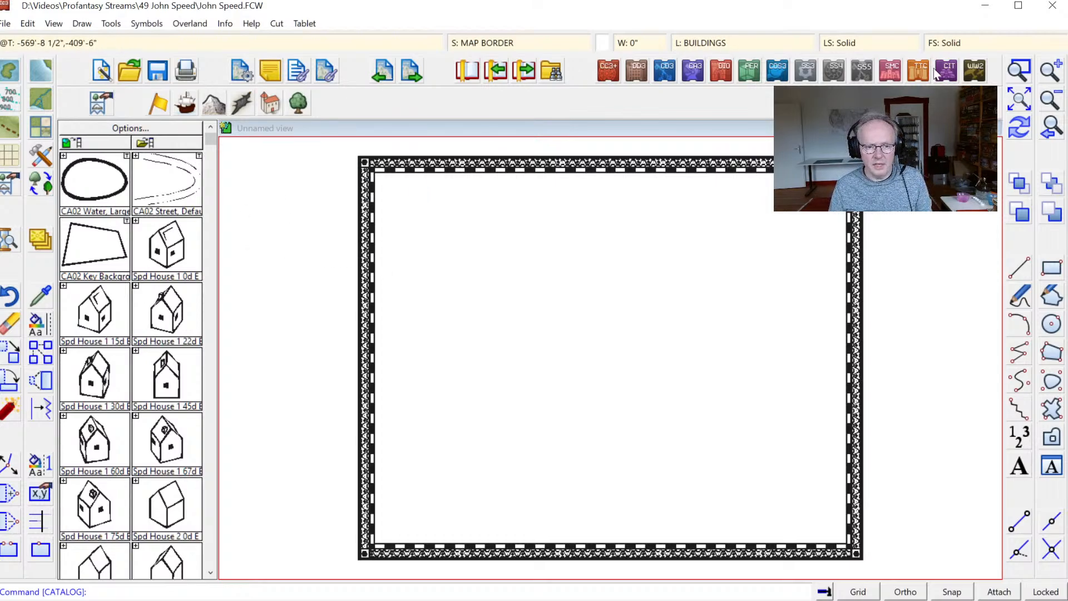
Switch to the CD3 city tools and activate the sheet effects for the drawing.
click(668, 70)
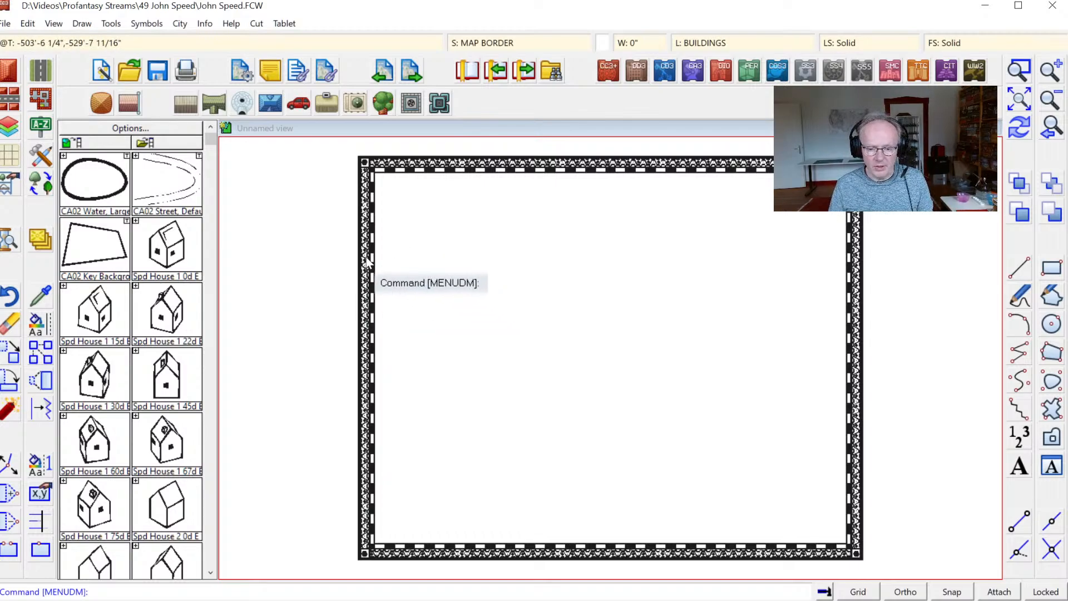
click(516, 46)
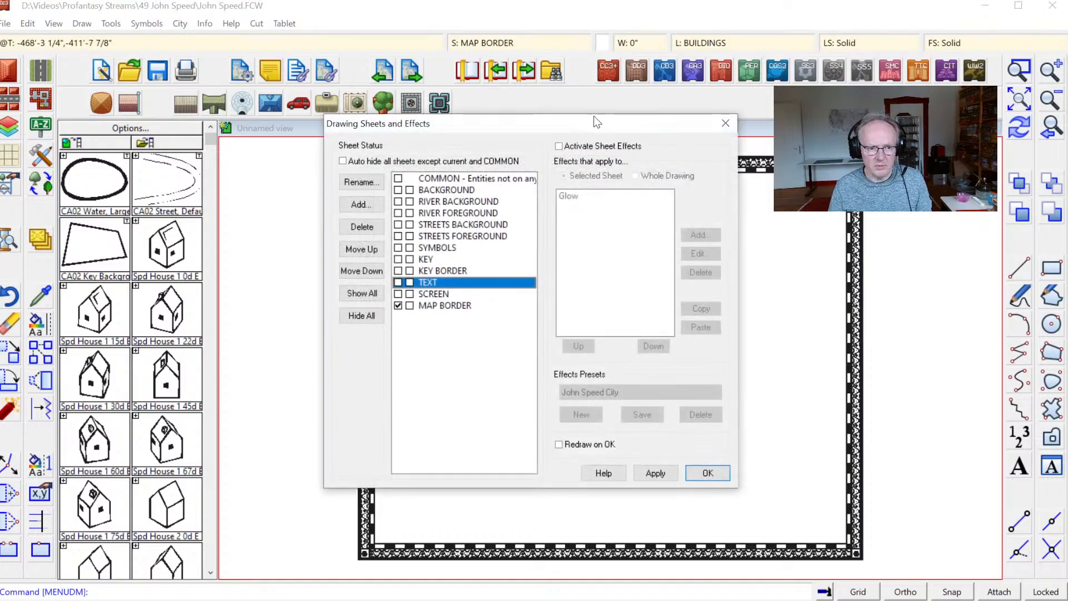
click(708, 473)
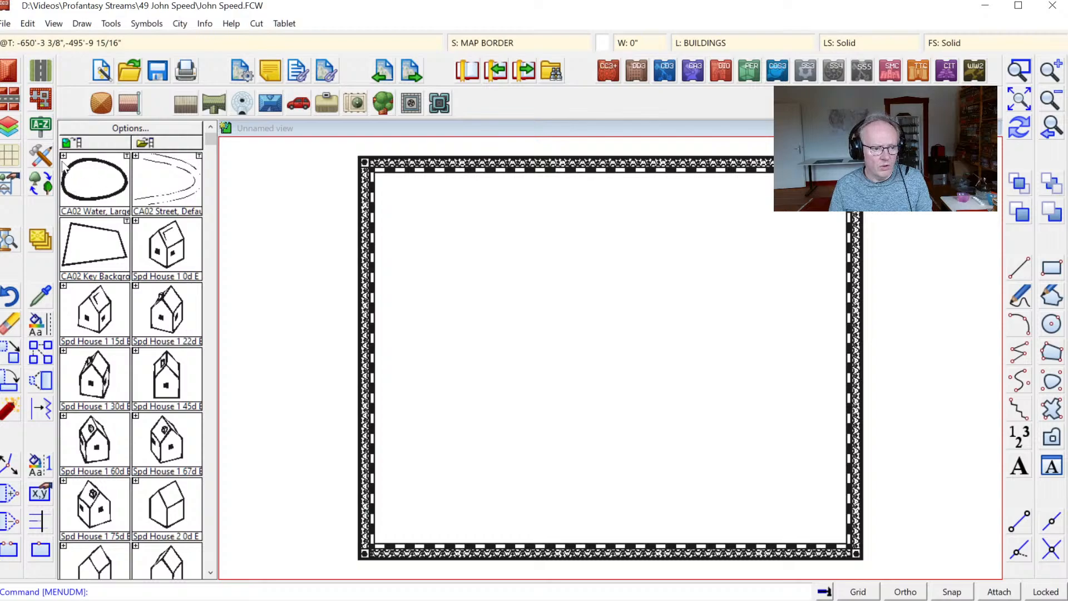
Draw a bay with a wavy shoreline in the map's lower-right corner using the CA02 Water, Large drawing tool, and redraw the map.
click(86, 183)
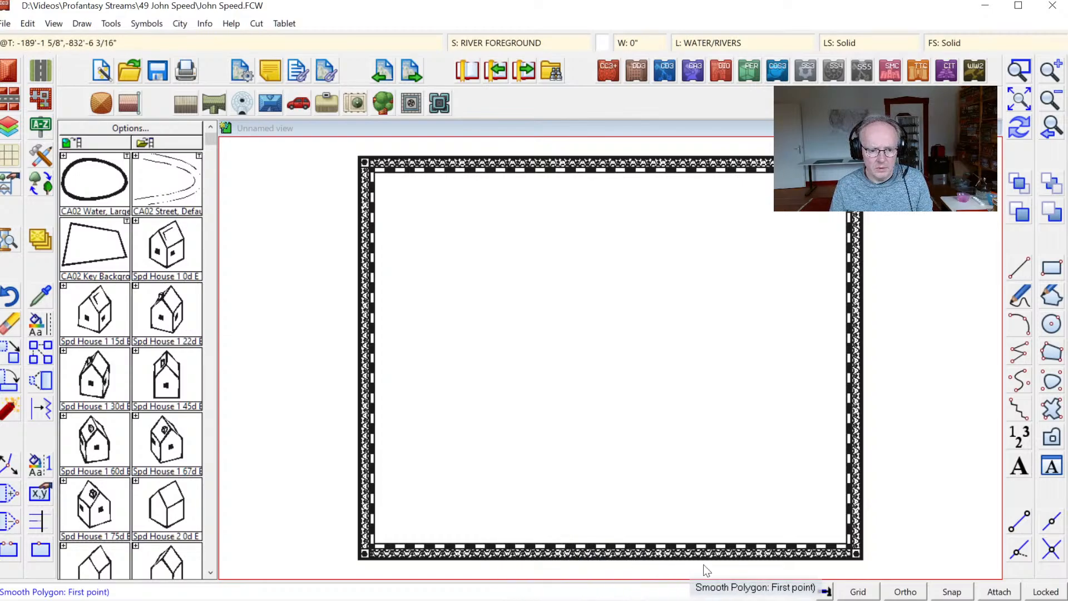
click(680, 557)
click(653, 505)
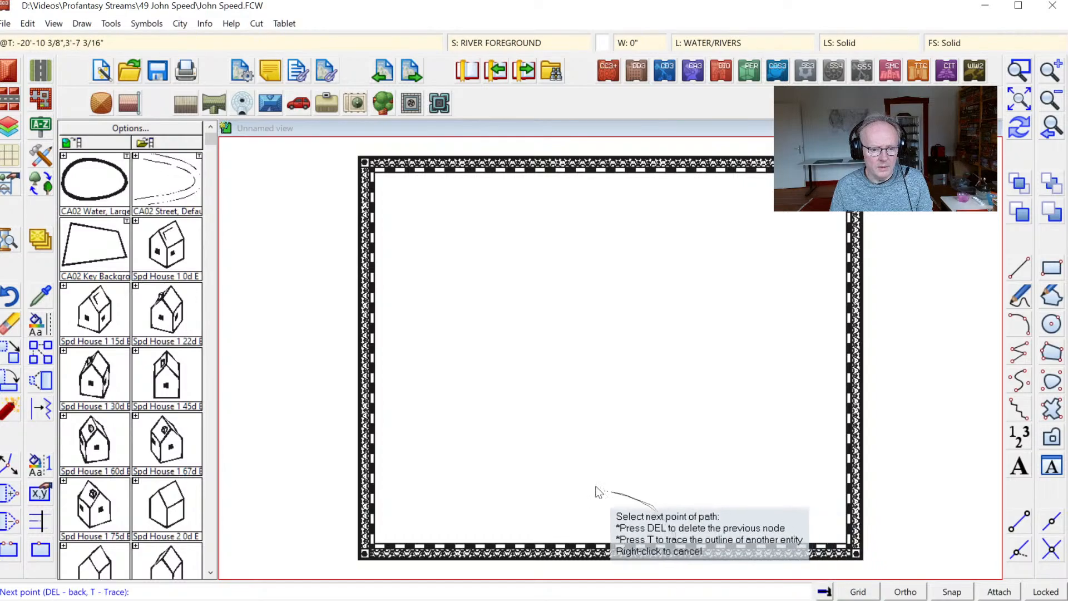
click(585, 482)
click(621, 442)
click(611, 415)
click(596, 400)
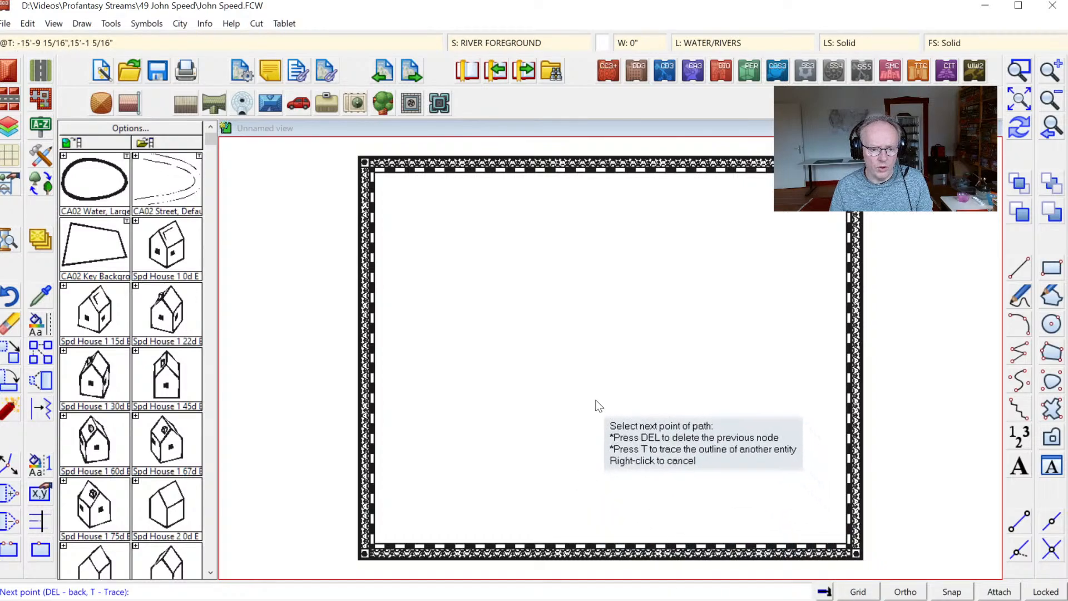
click(595, 384)
click(625, 376)
click(644, 365)
click(670, 367)
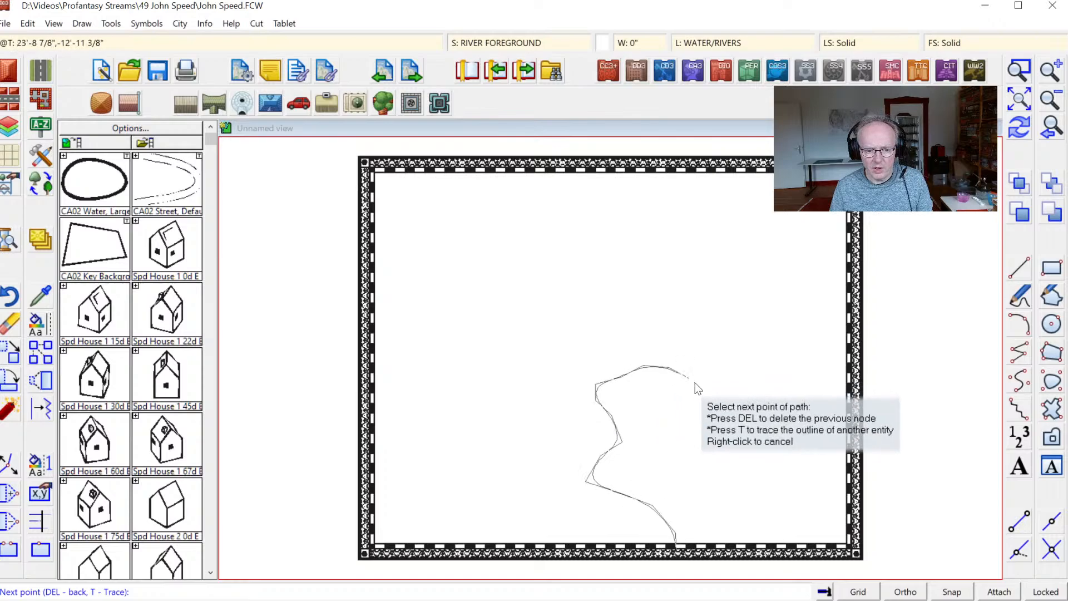
click(695, 385)
click(692, 405)
click(718, 423)
click(728, 441)
click(770, 447)
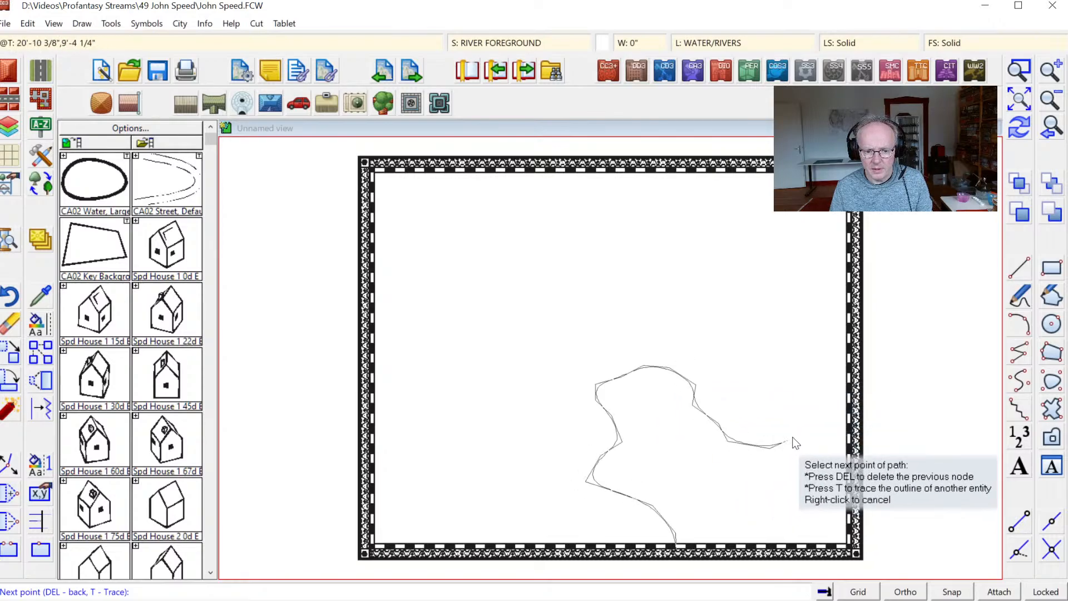
click(793, 437)
click(820, 426)
click(836, 433)
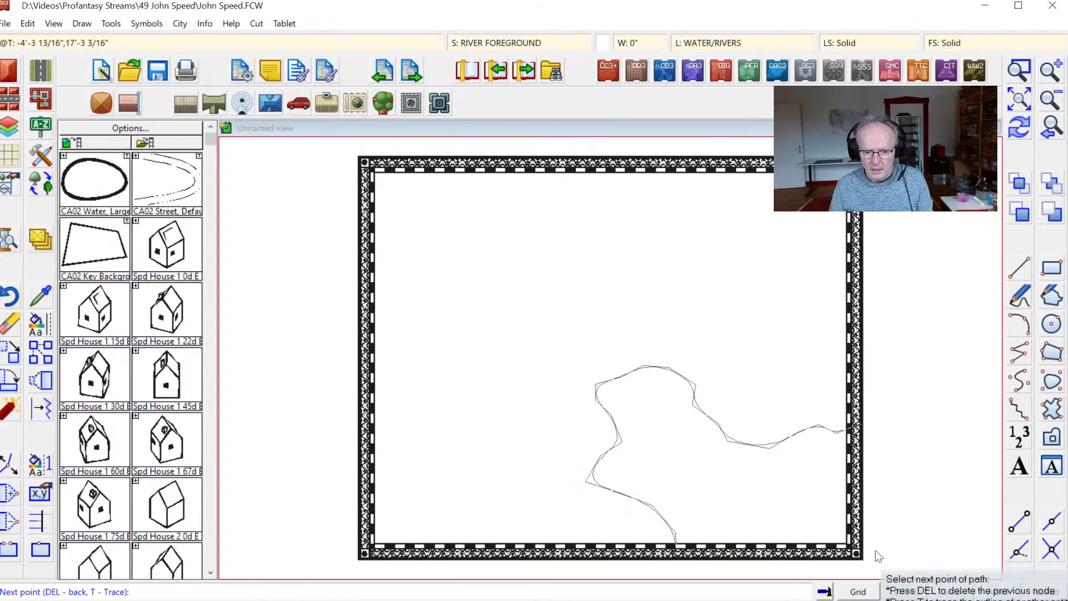
right_click(689, 567)
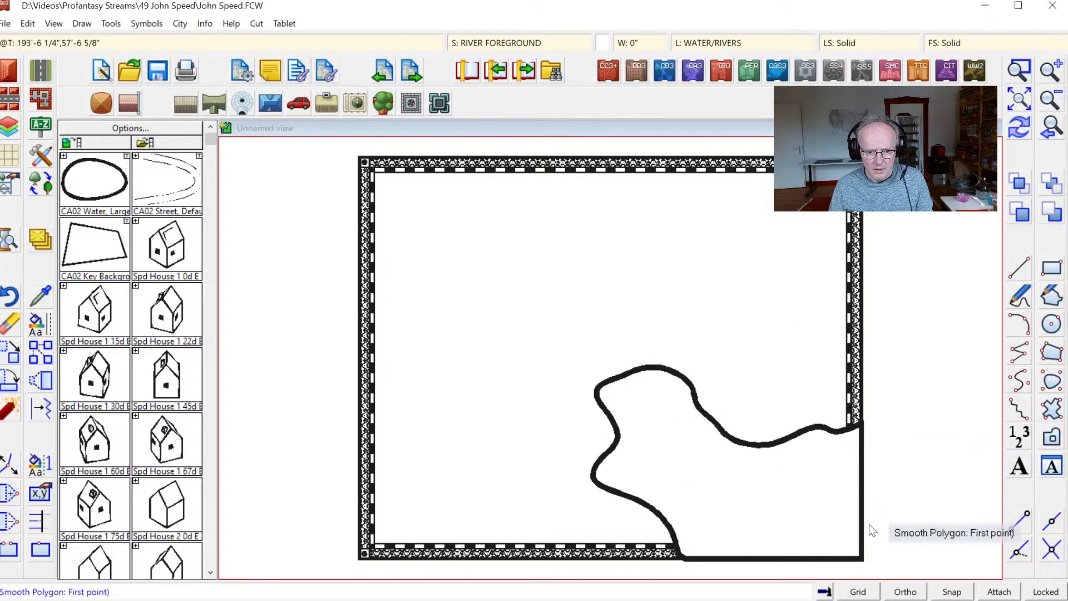
click(1026, 127)
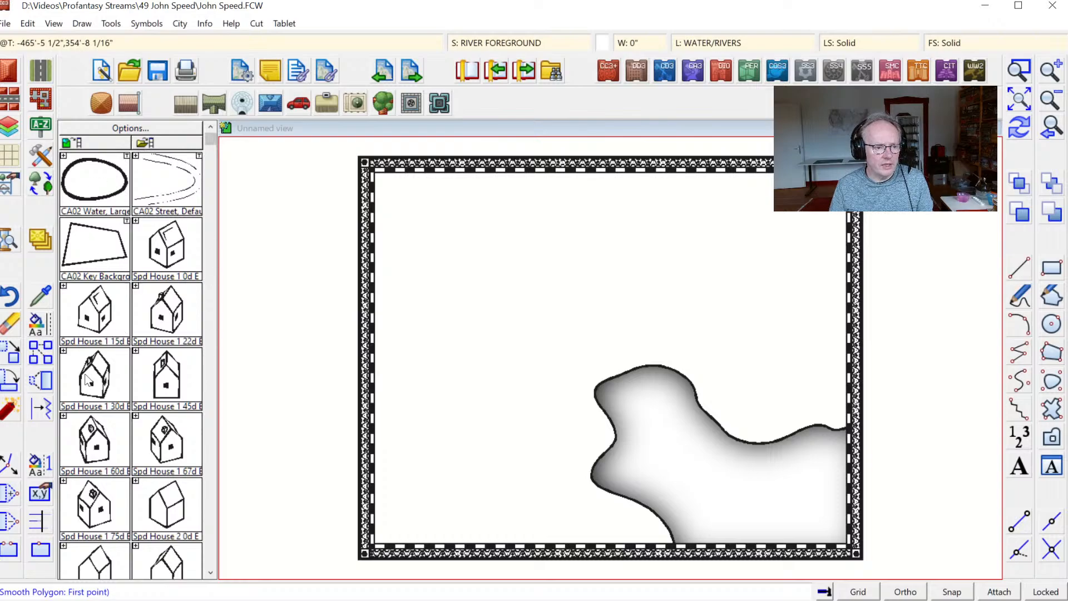
Load the Vegetation symbol catalog of the John Speed city style.
click(169, 144)
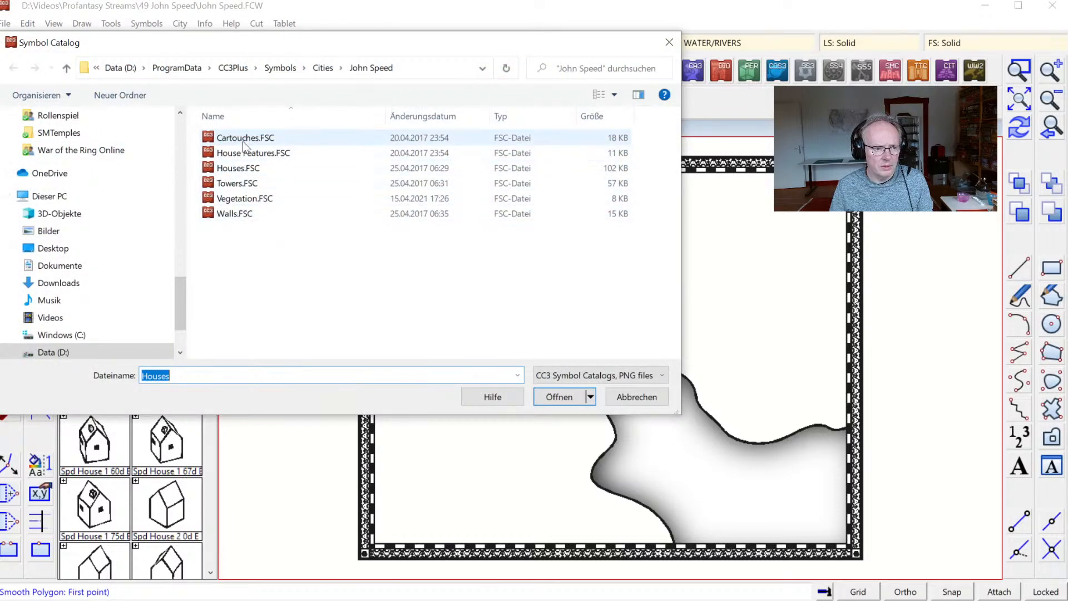
click(232, 200)
double_click(232, 200)
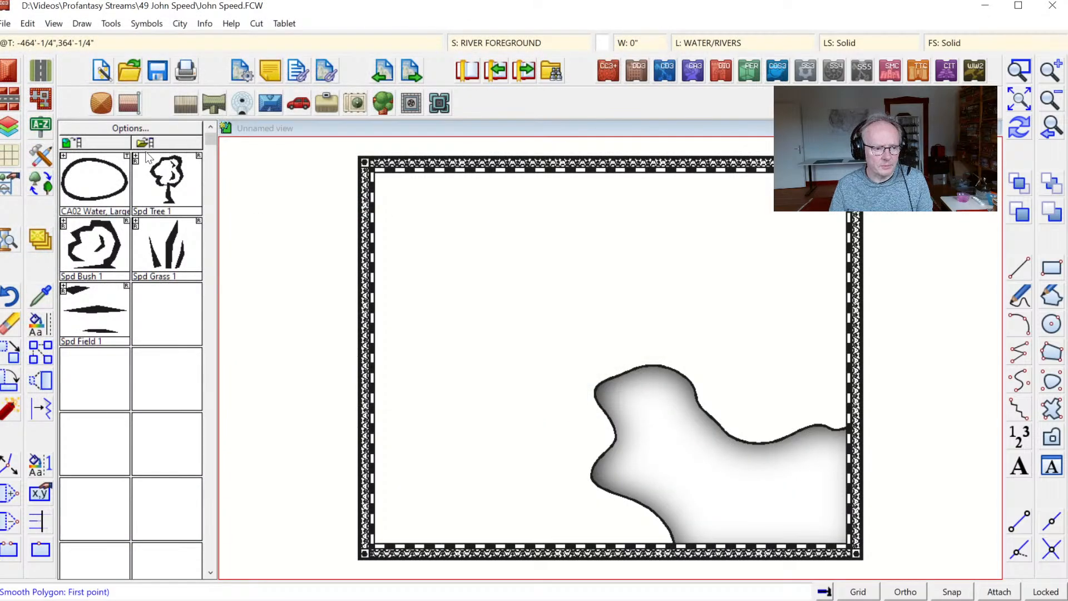
Draw a winding river from the map's upper-left border down to the bay using the Water, Large Flow Smooth drawing tool.
click(40, 161)
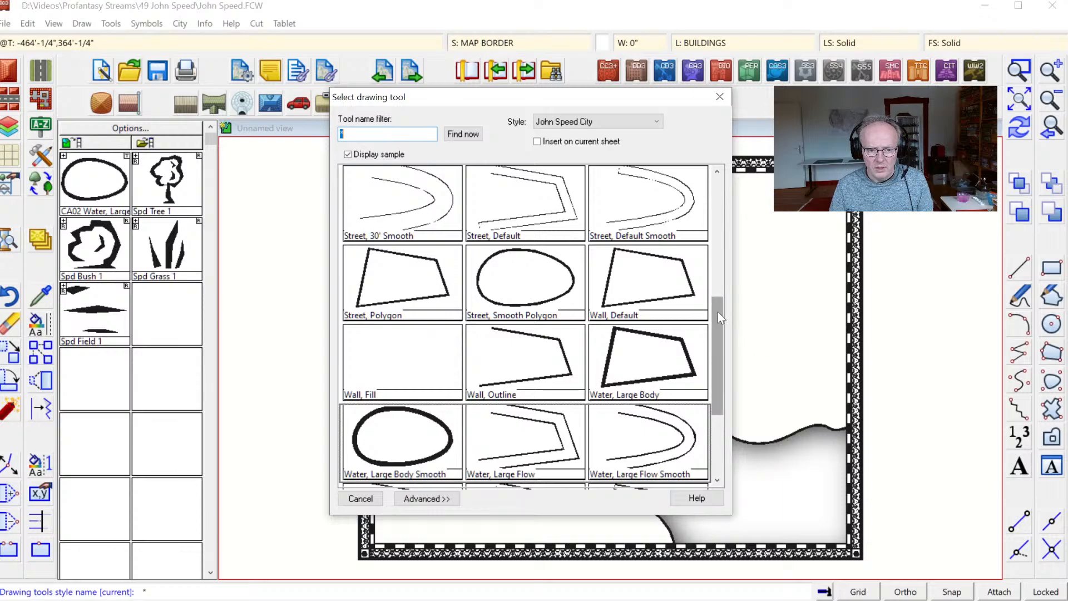
drag(718, 312, 729, 377)
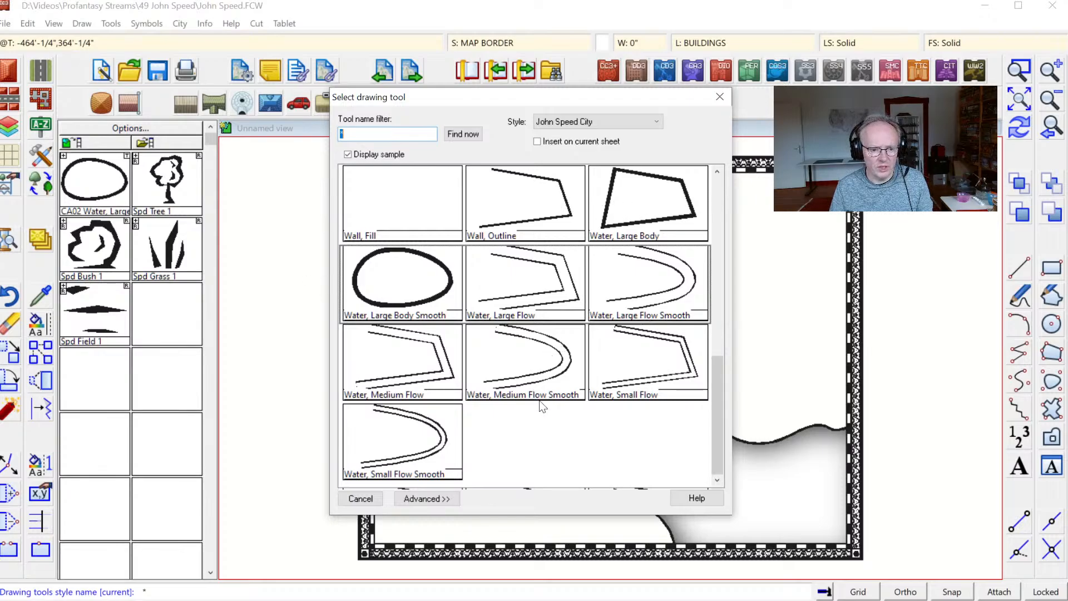
click(669, 293)
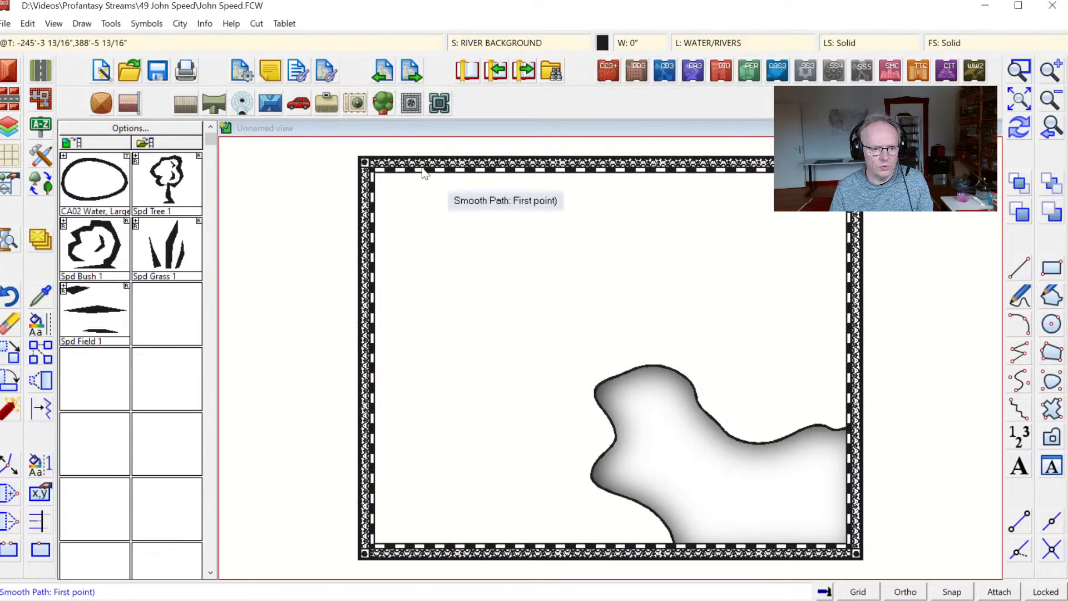
click(389, 156)
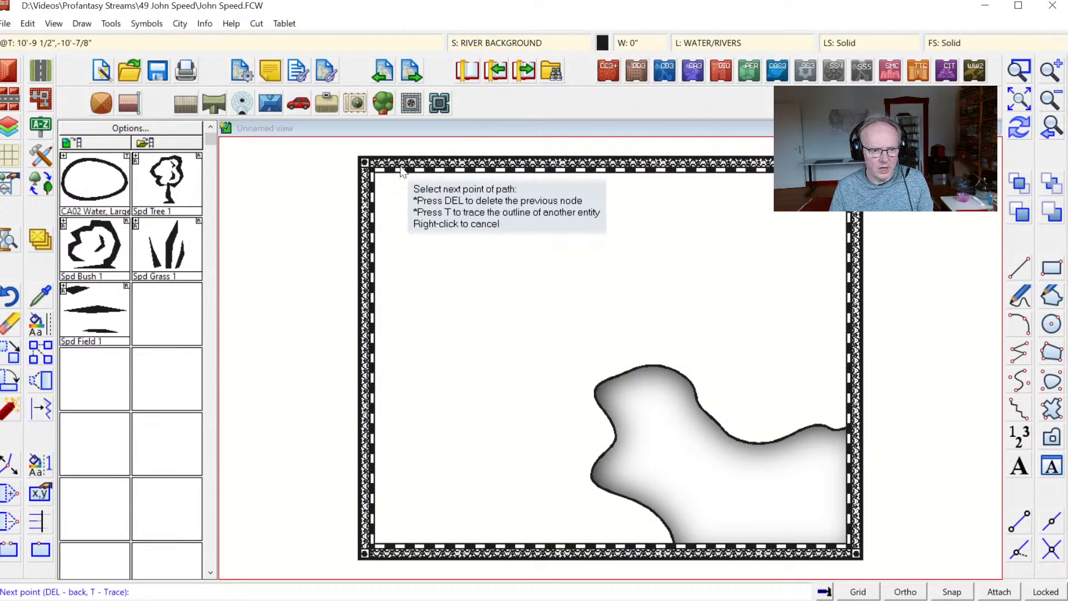
click(418, 180)
click(415, 226)
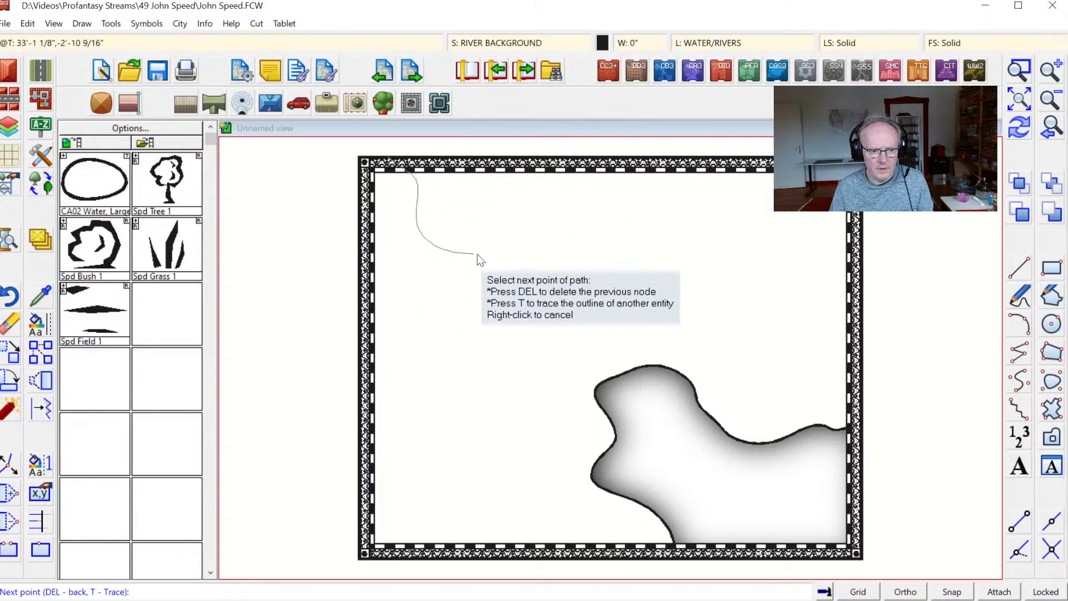
click(547, 304)
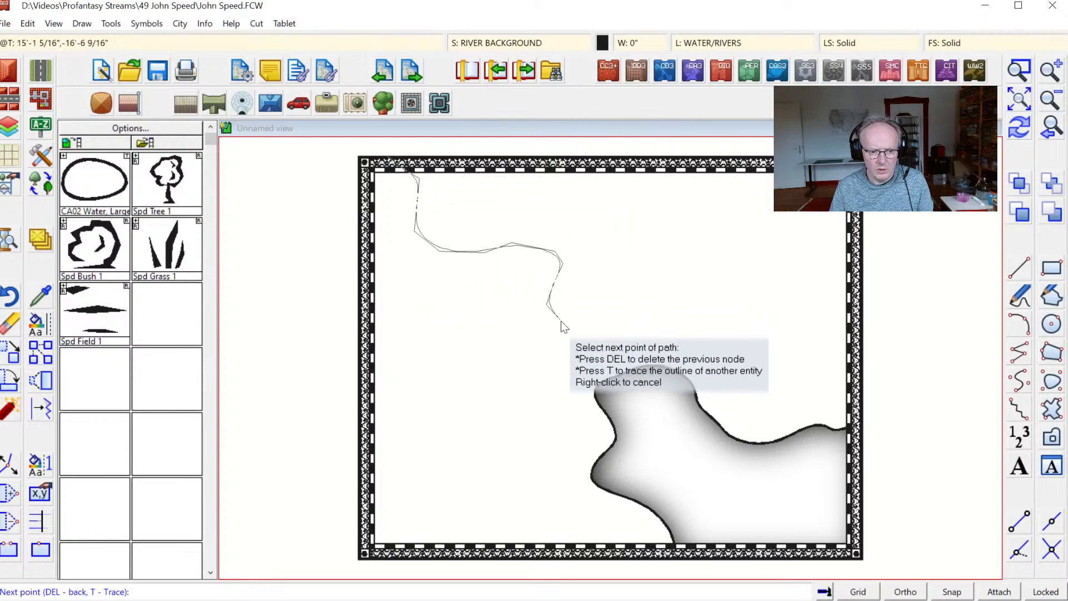
click(566, 323)
click(590, 326)
click(603, 334)
click(619, 350)
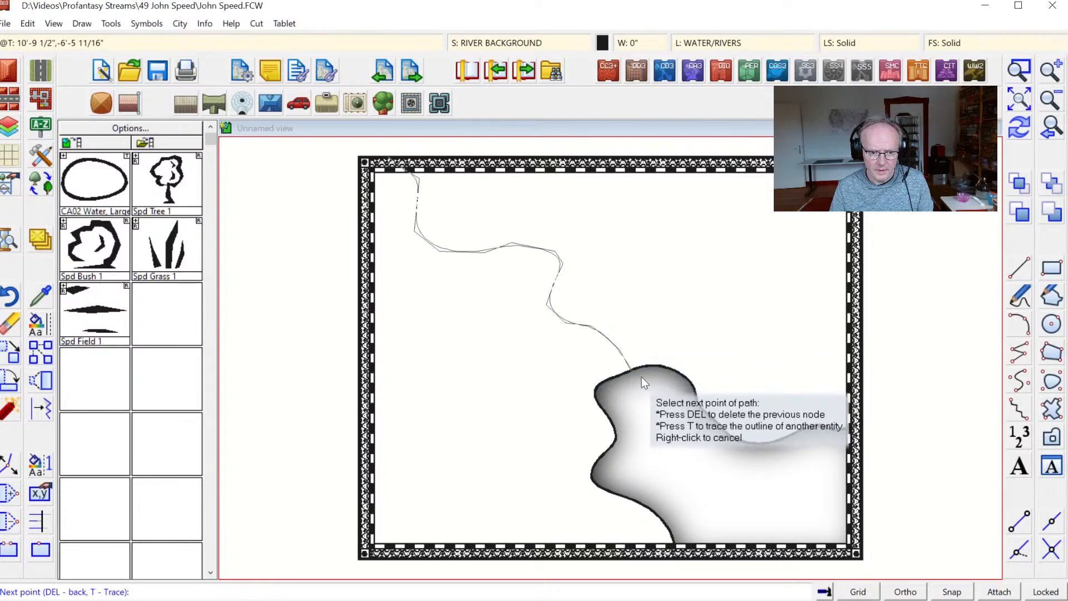
click(636, 373)
right_click(636, 373)
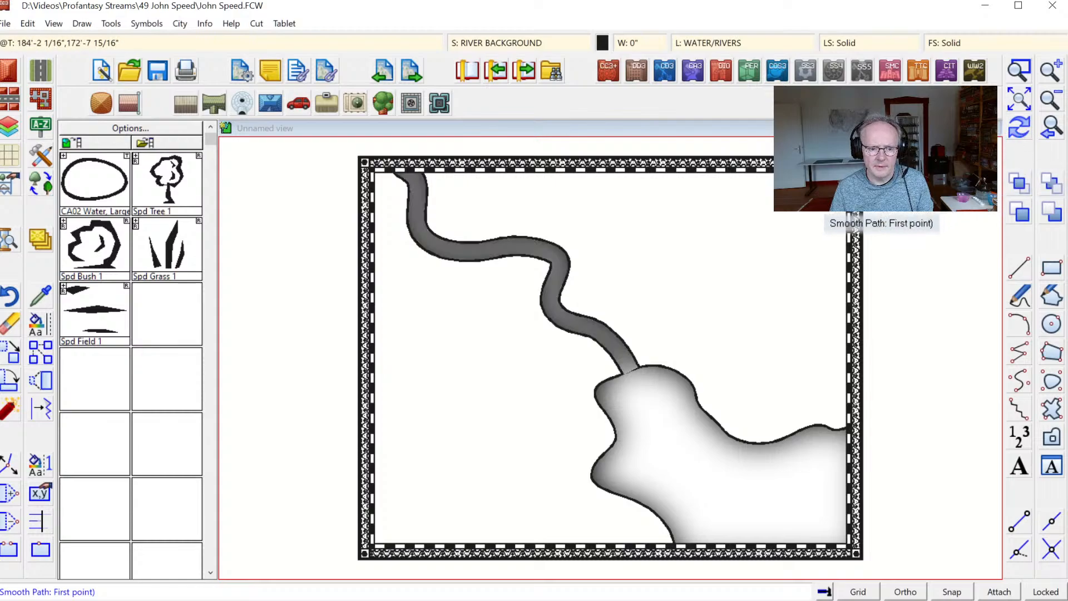
Move the river's end node slightly into the bay so the river mouth overlaps the shoreline.
click(1019, 70)
click(594, 327)
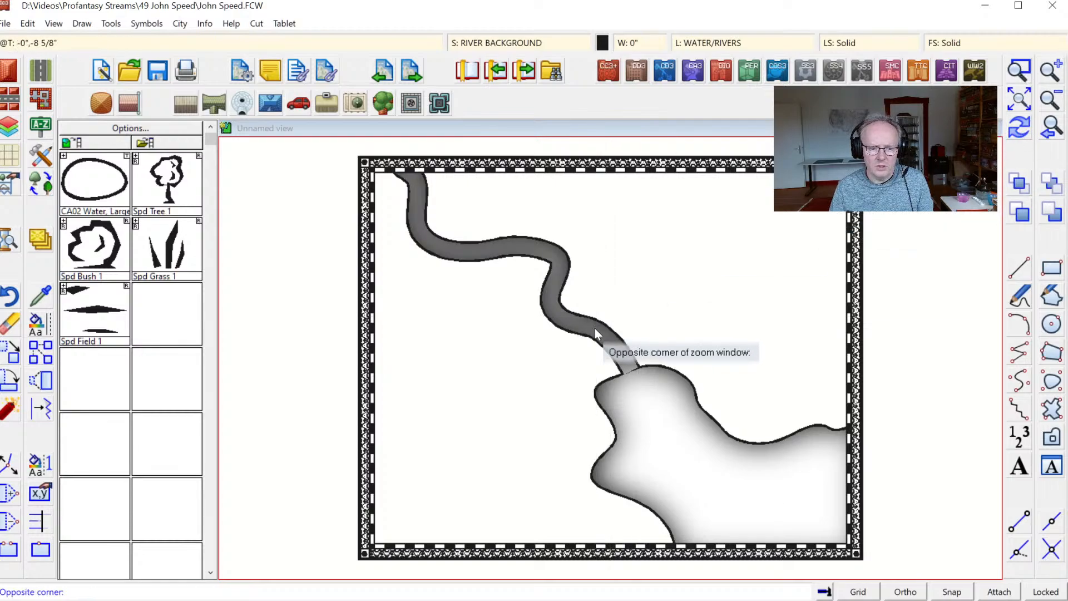
click(673, 410)
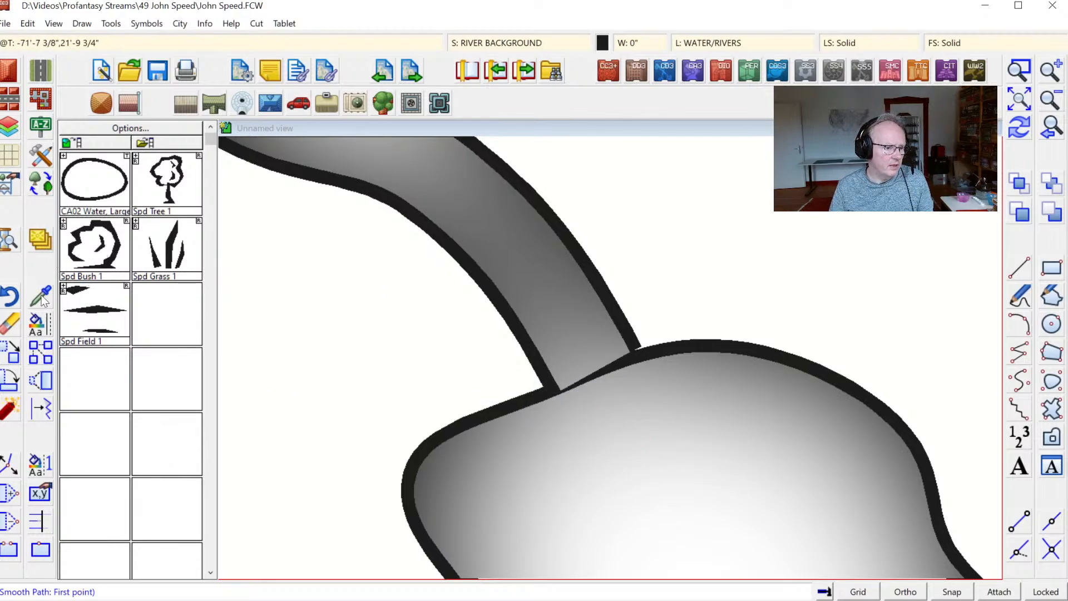
click(12, 468)
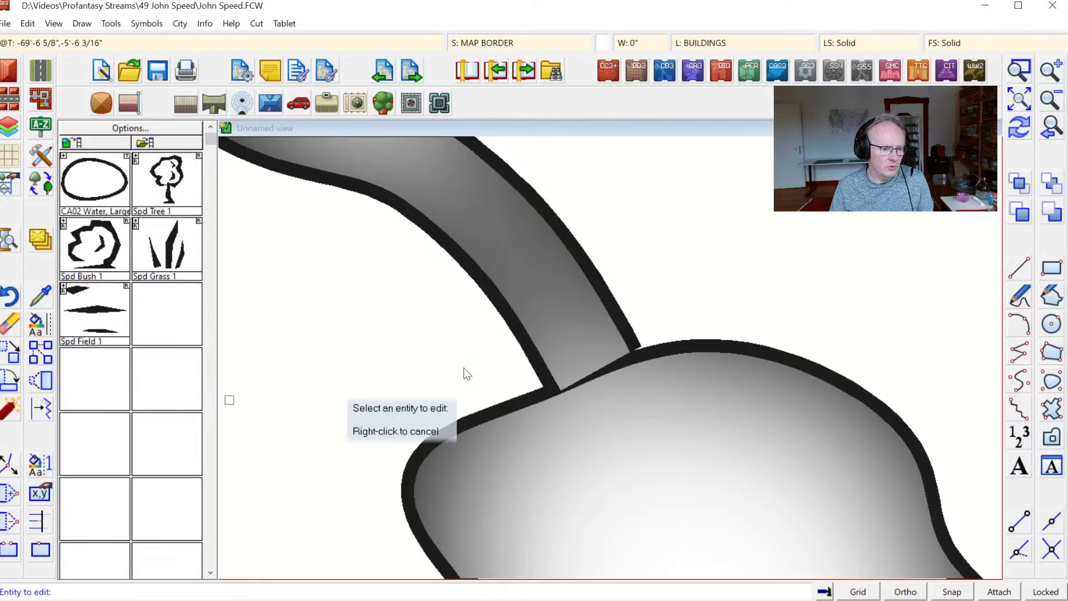
click(588, 352)
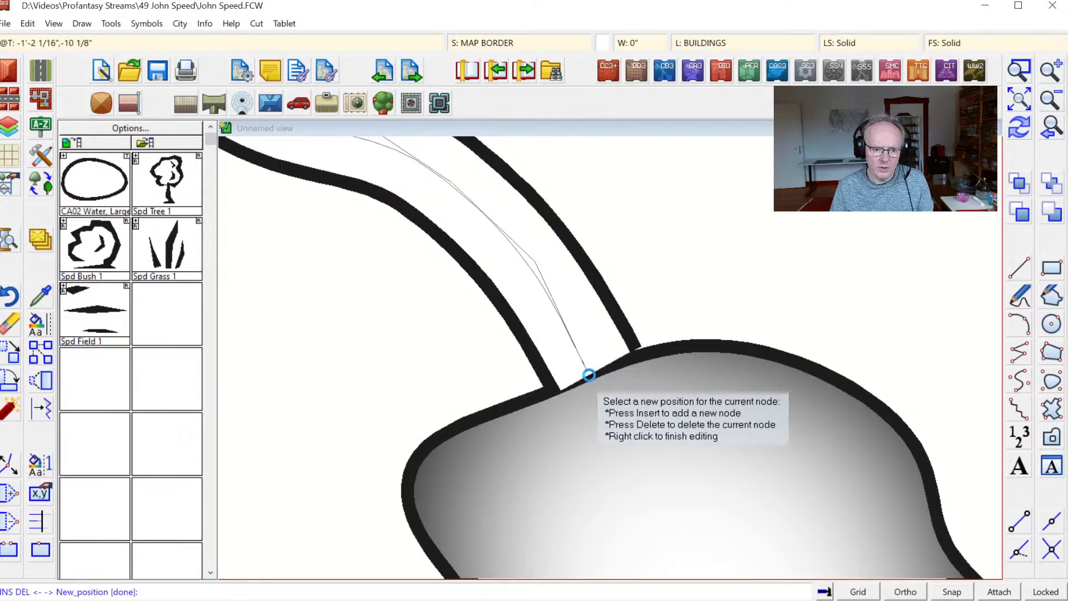
click(590, 374)
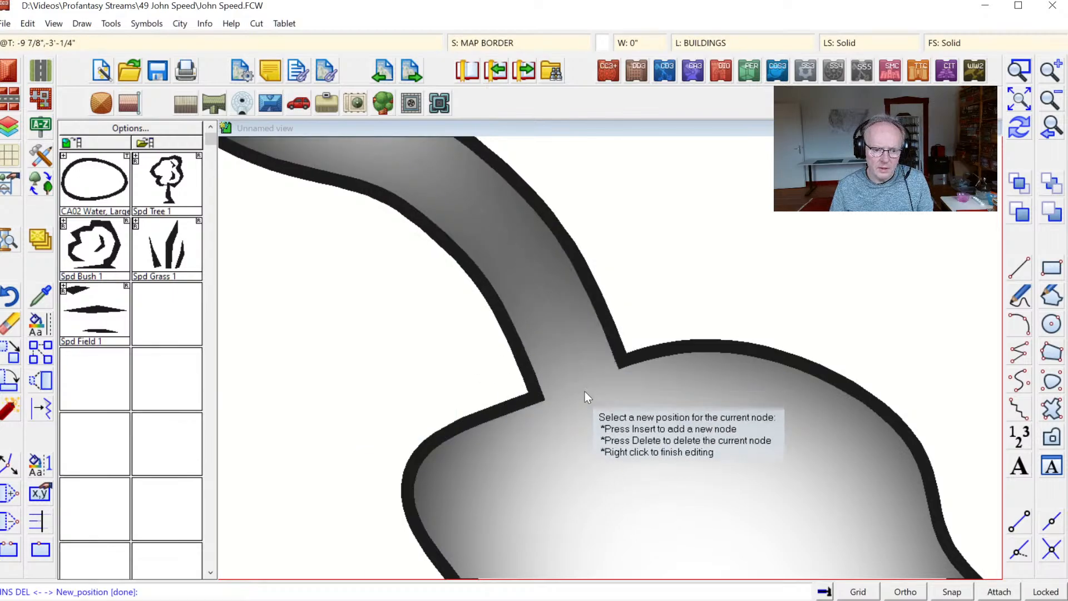
right_click(585, 392)
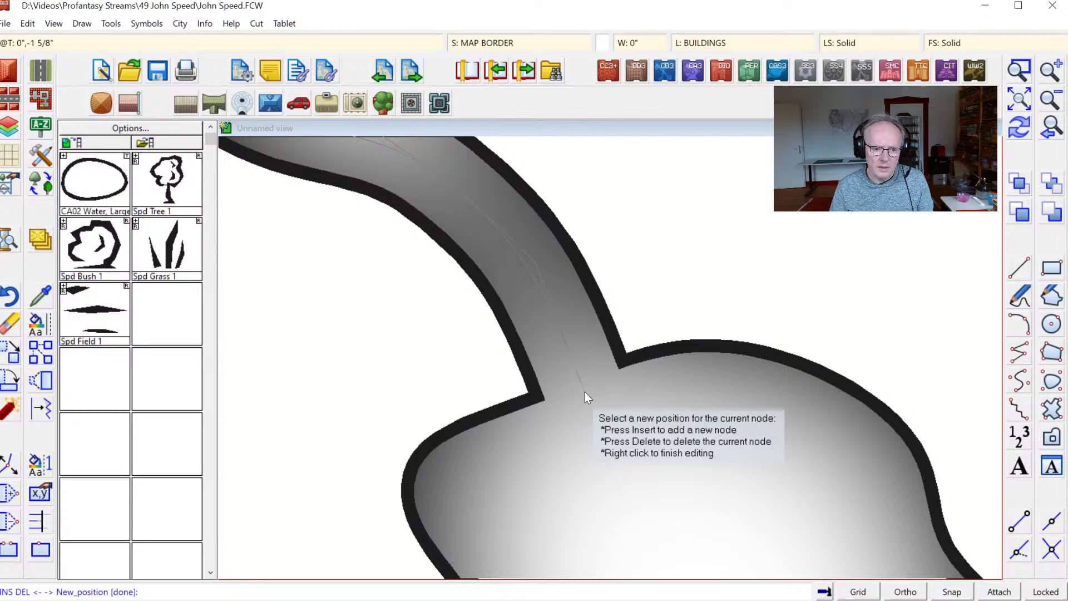
click(1019, 129)
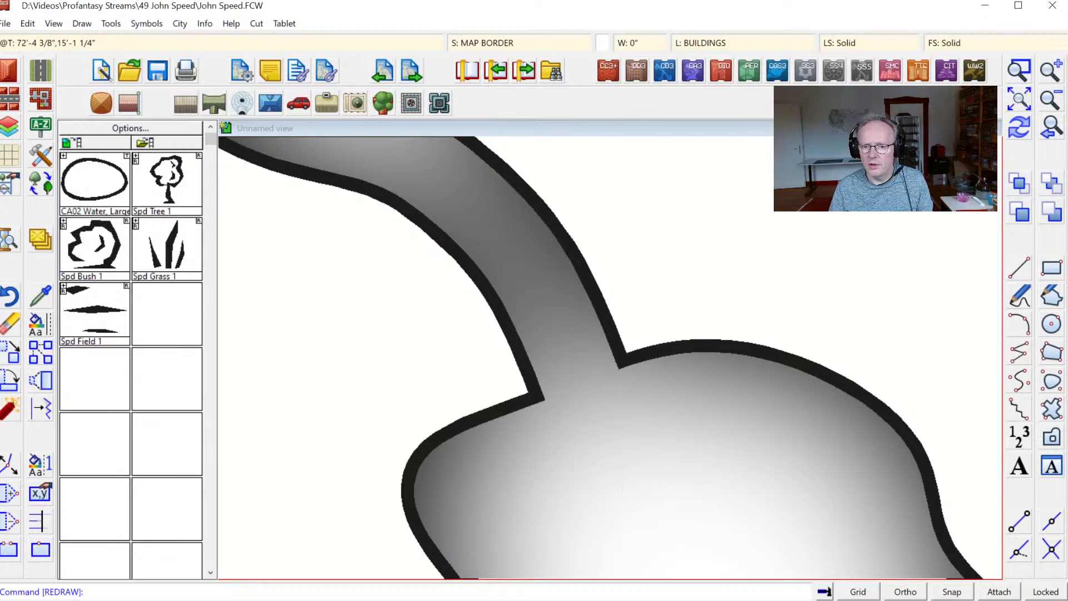
click(1049, 133)
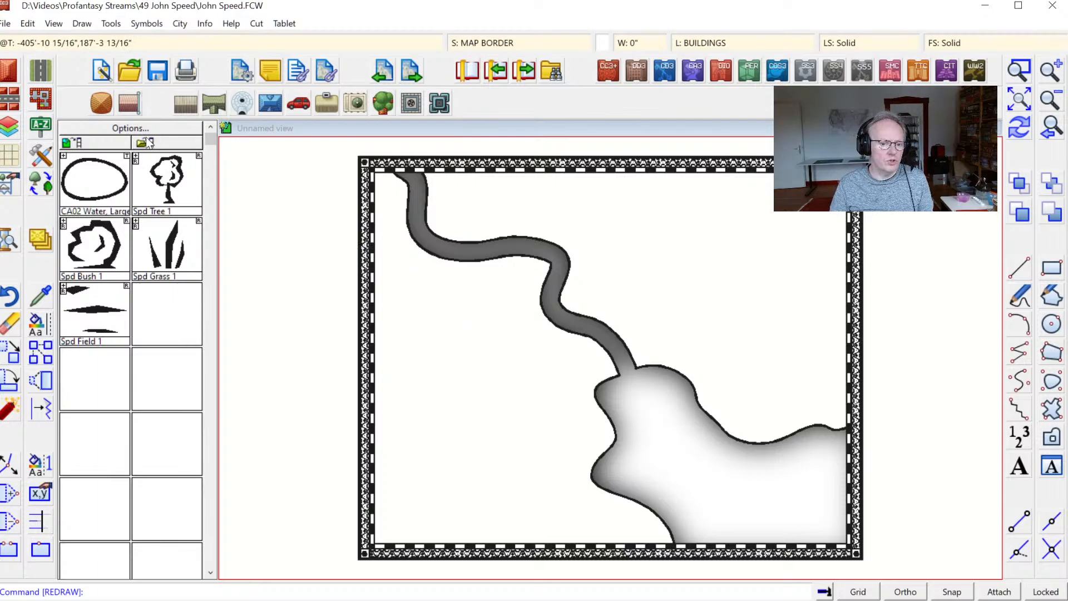
Draw a main road with the Street, 10' Smooth tool from the map's upper-right border across the river to the lower-left border.
click(43, 155)
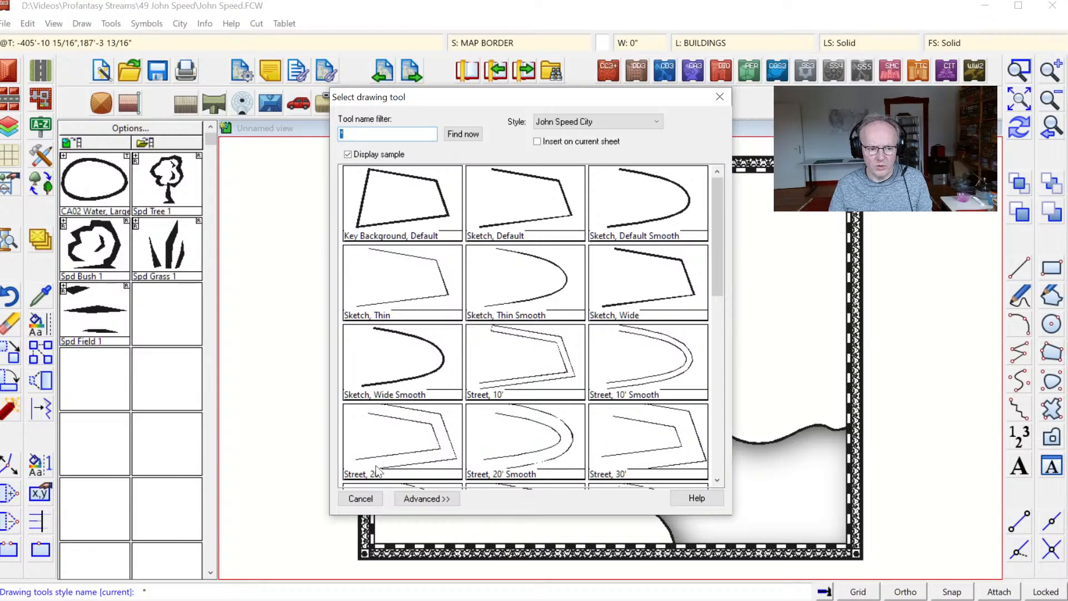
double_click(654, 365)
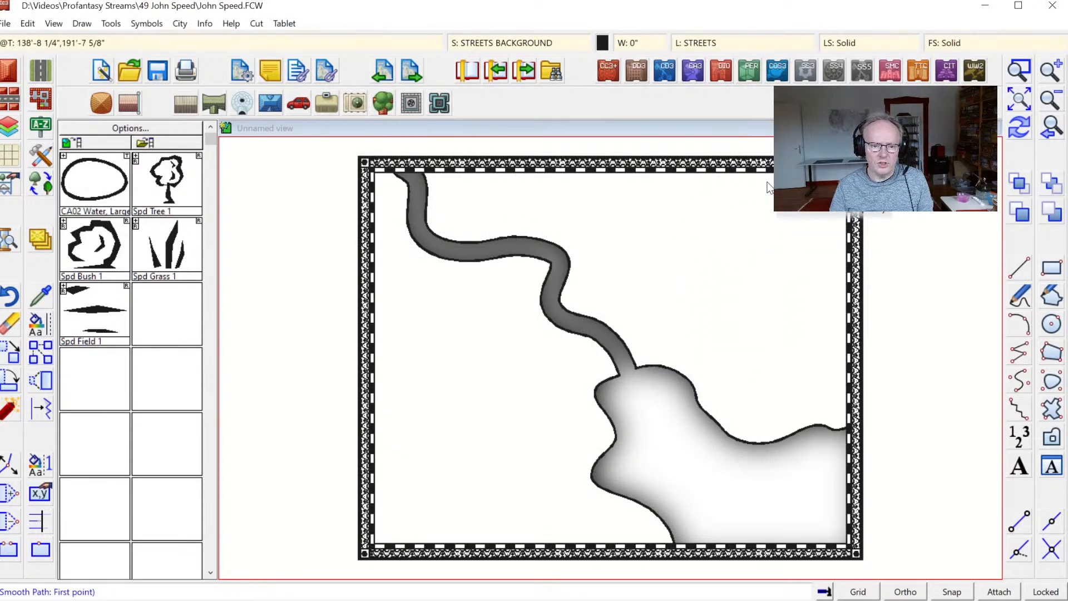
click(855, 220)
click(769, 225)
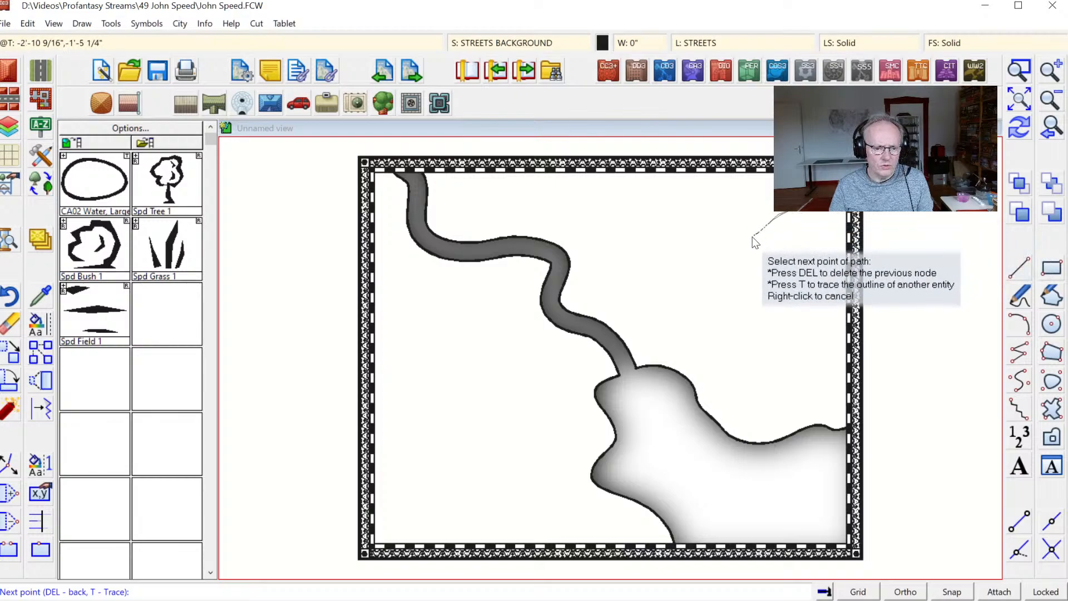
click(736, 247)
click(703, 256)
click(660, 274)
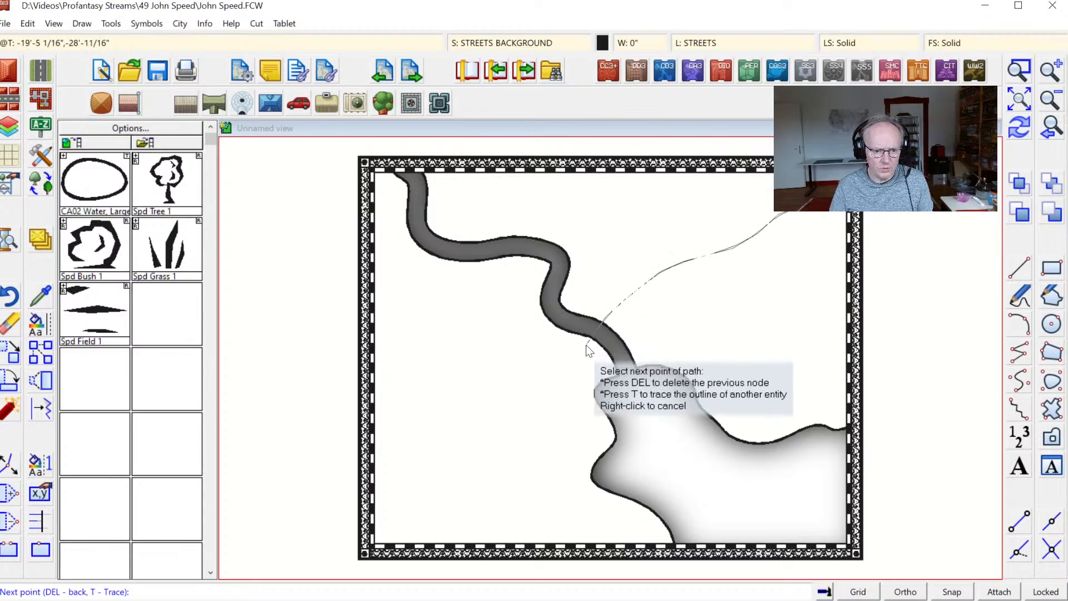
click(588, 340)
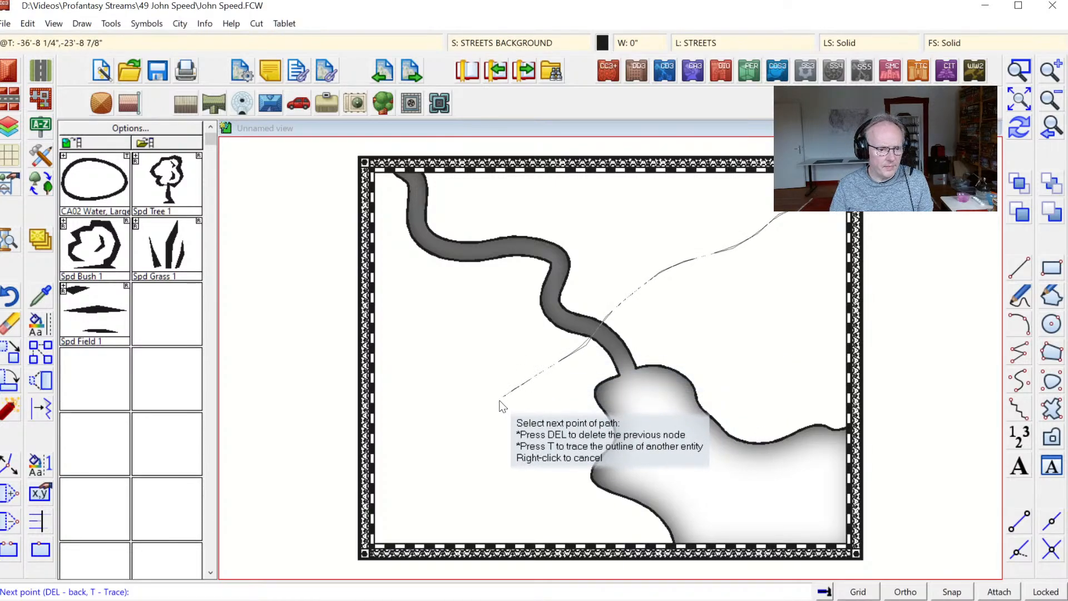
click(362, 443)
right_click(363, 445)
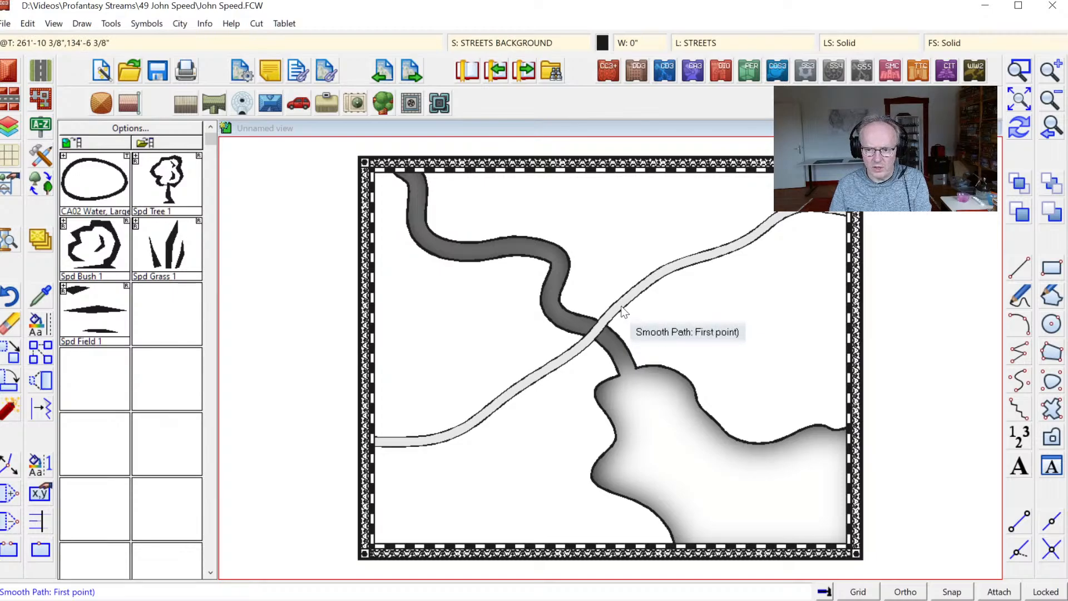
Draw a short side street attached to the main road just east of the river, curving southeast toward the bay.
key(a)
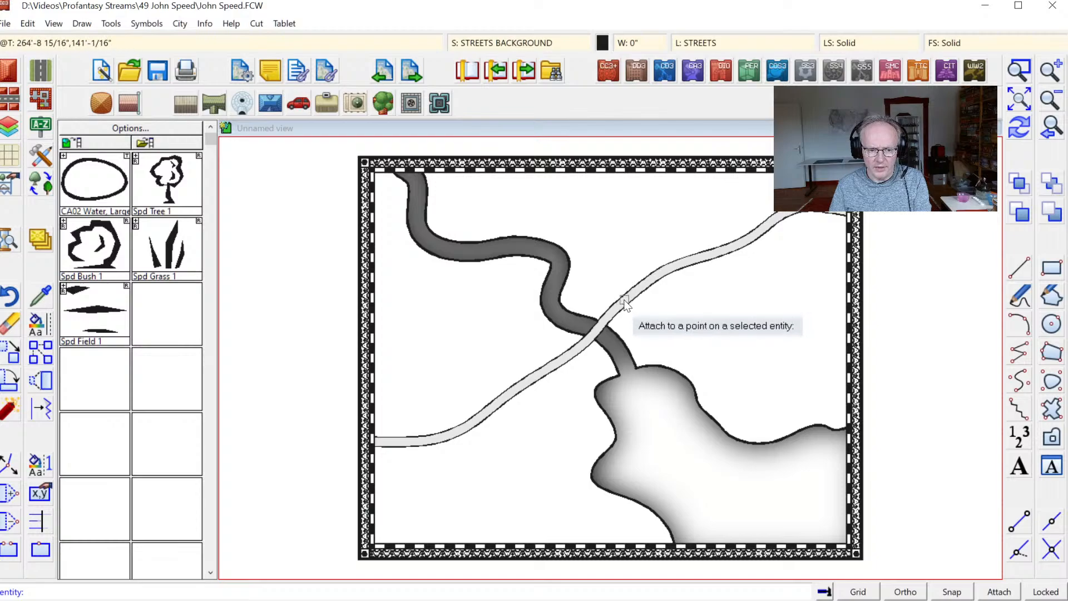
click(624, 302)
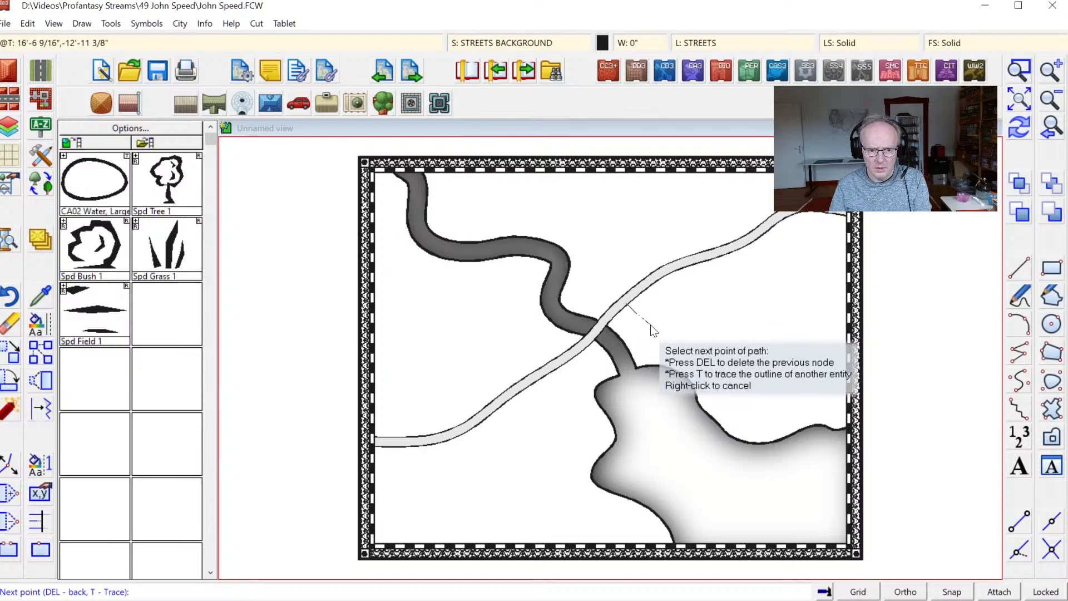
click(662, 336)
click(691, 342)
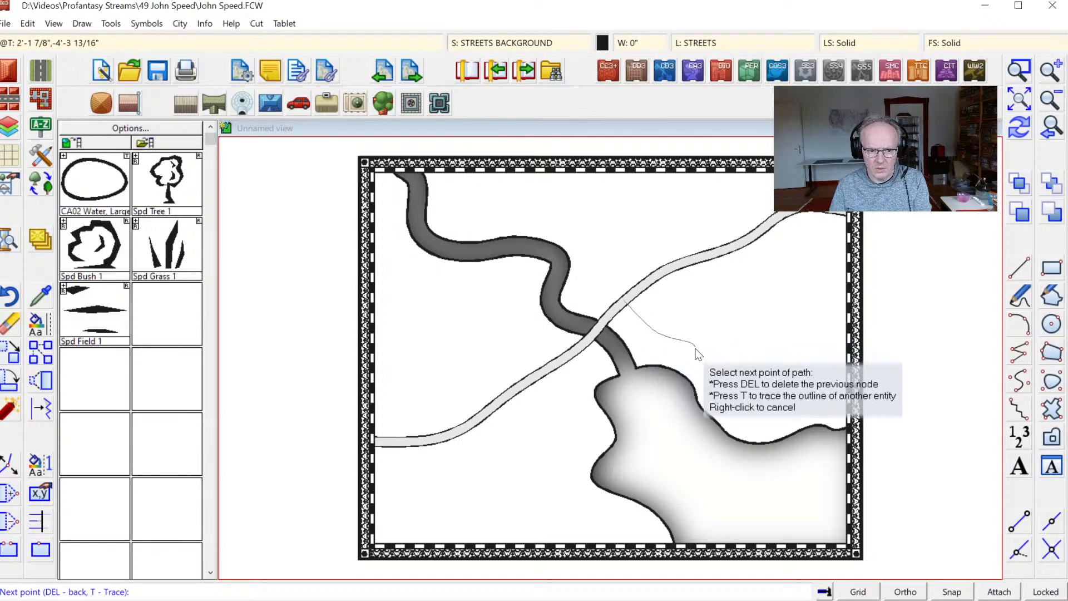
click(701, 352)
right_click(701, 352)
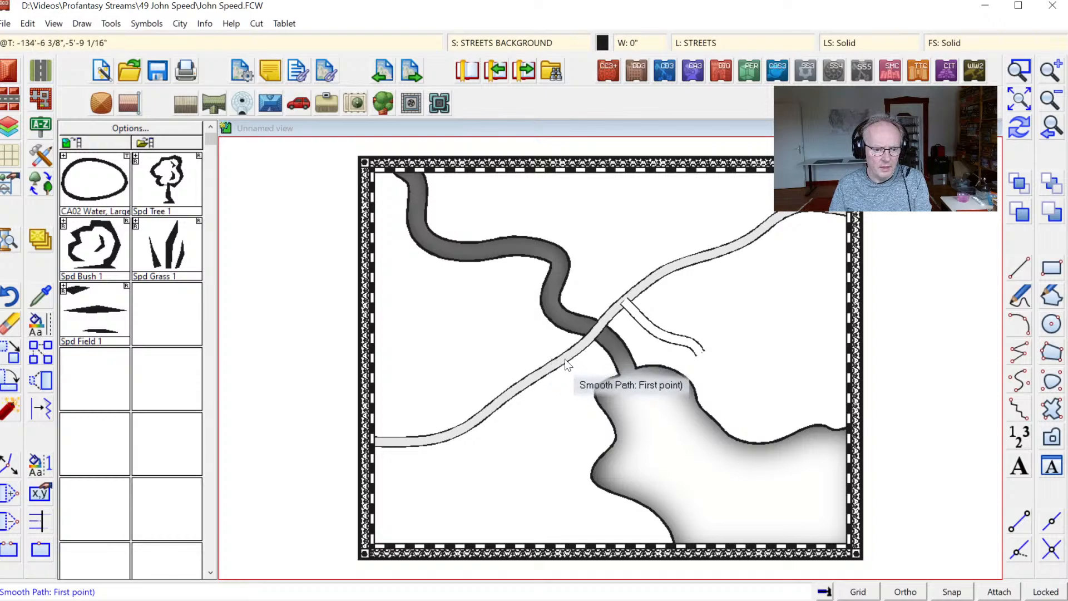
Draw a looping street north of the main road on the river's west side, with both ends meeting the main road.
click(565, 359)
click(566, 358)
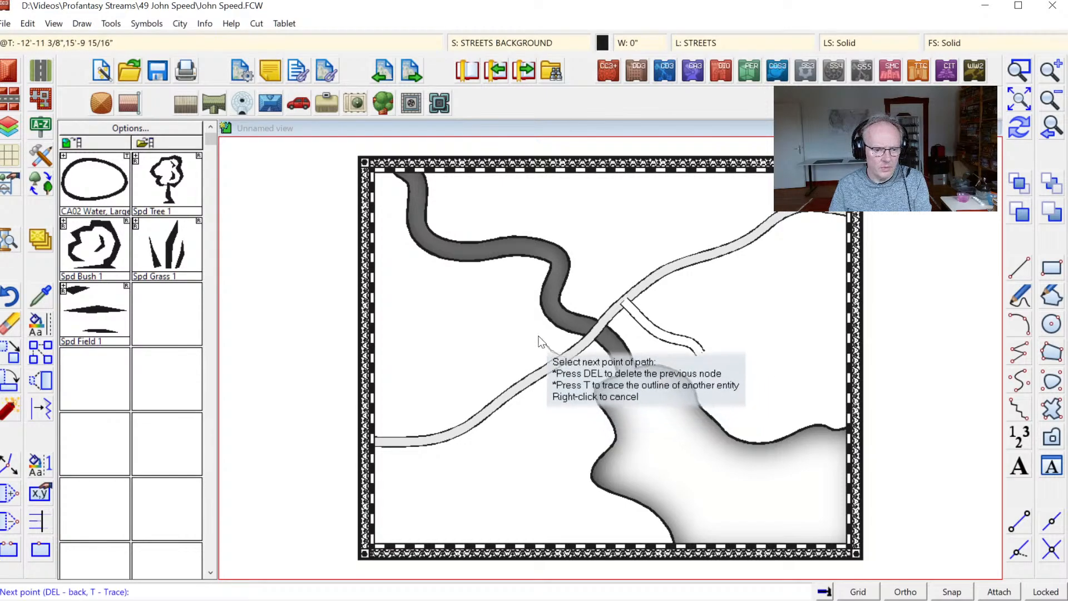
click(503, 316)
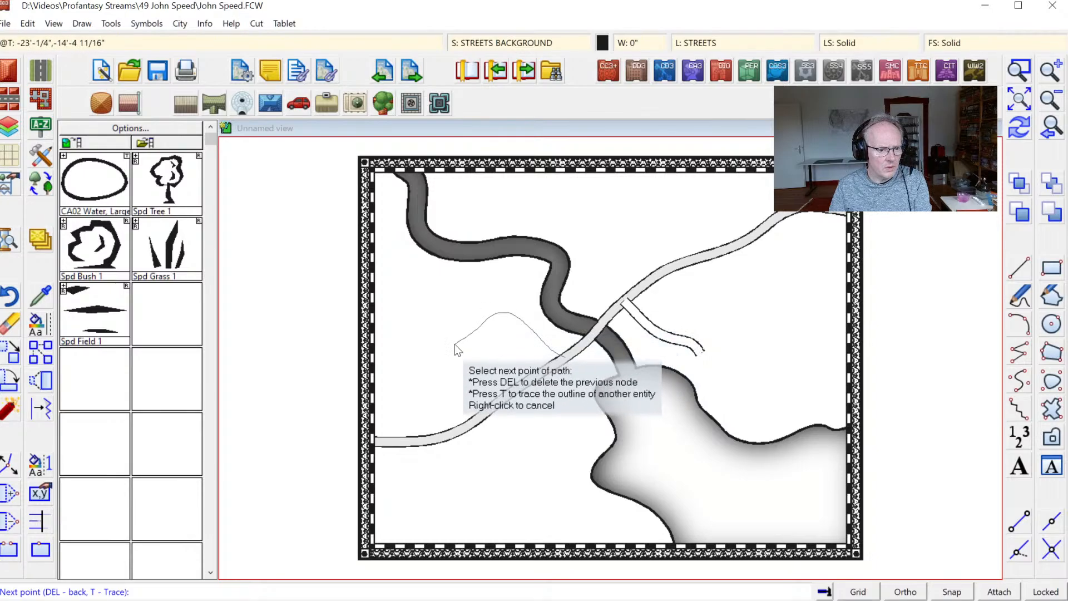
click(419, 382)
click(430, 413)
click(443, 417)
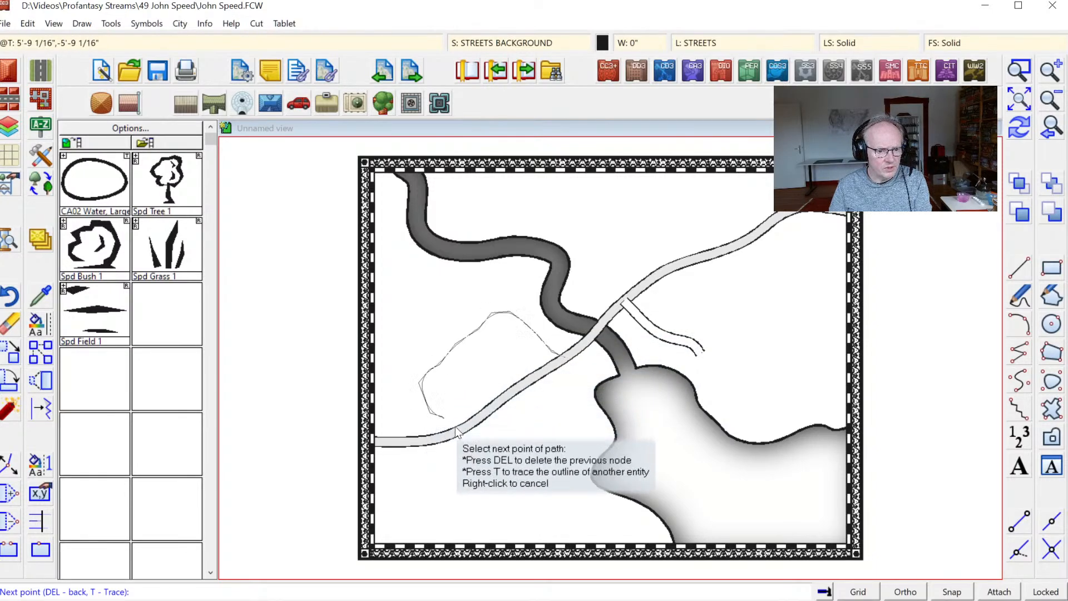
key(F5)
click(454, 433)
right_click(455, 440)
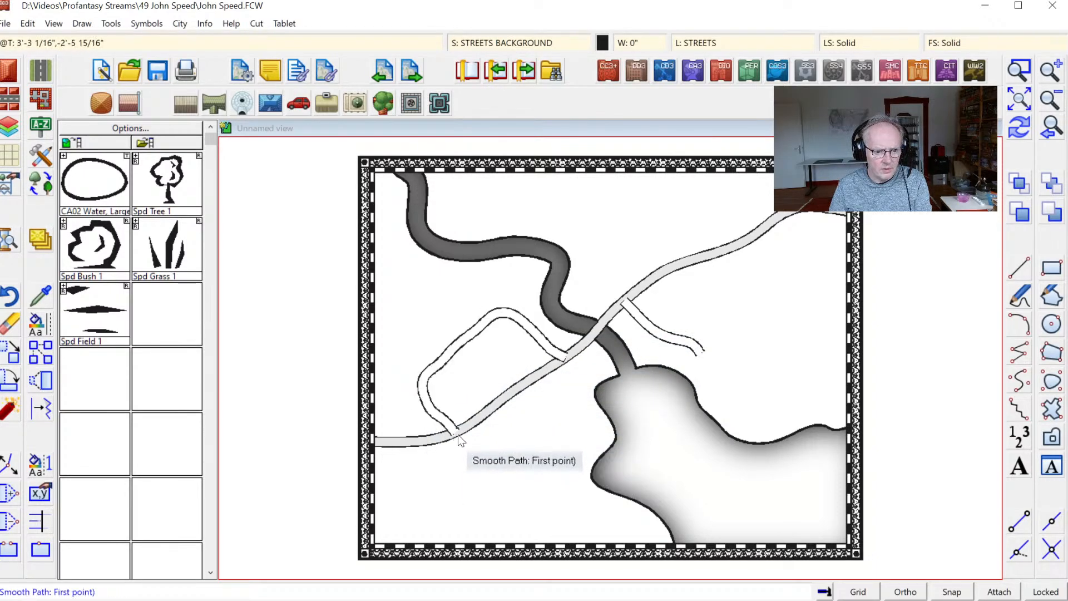
Draw a second looping street south of the main road, from the first loop's western junction past the bay back to the road.
key(F5)
click(457, 439)
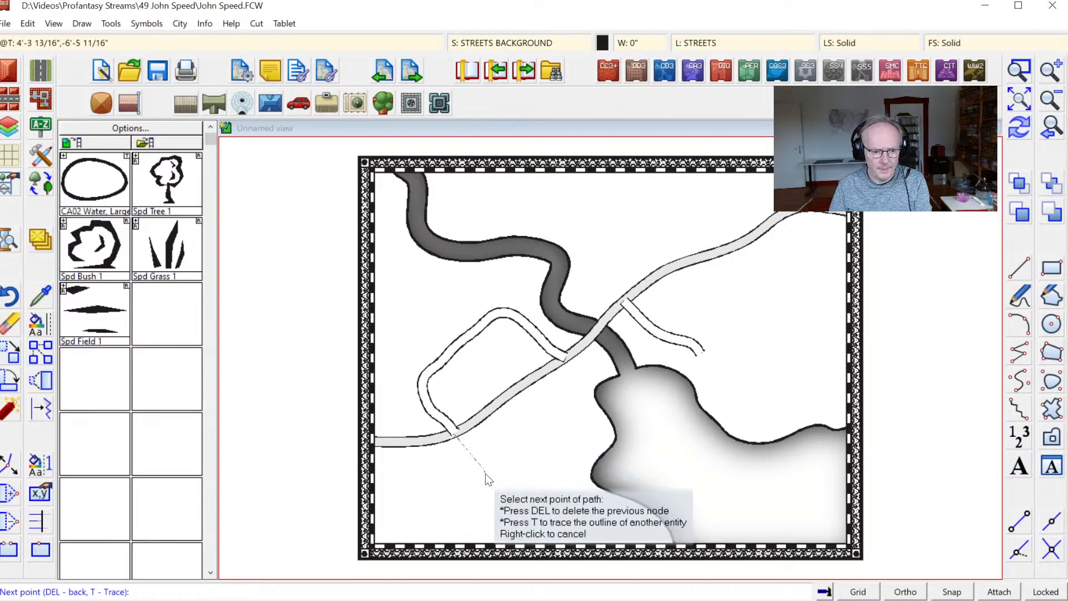
click(499, 483)
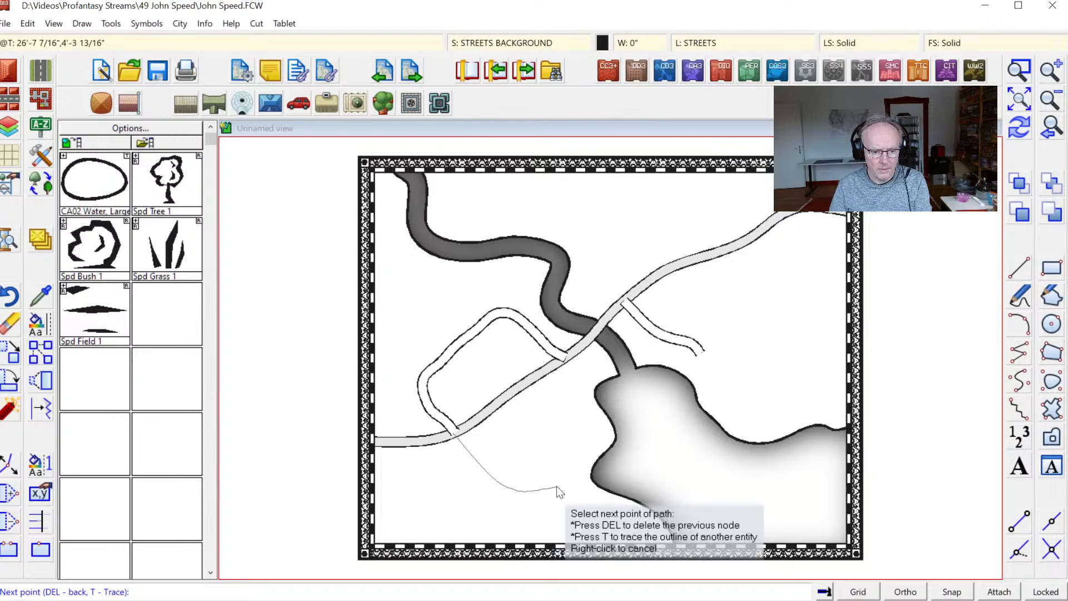
click(593, 428)
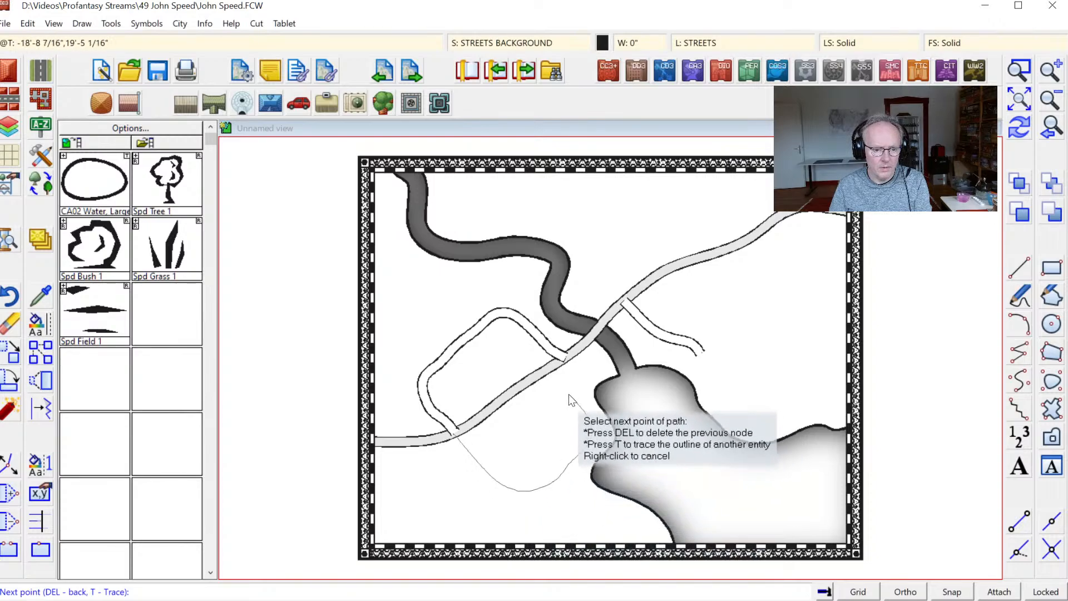
key(F8)
click(544, 371)
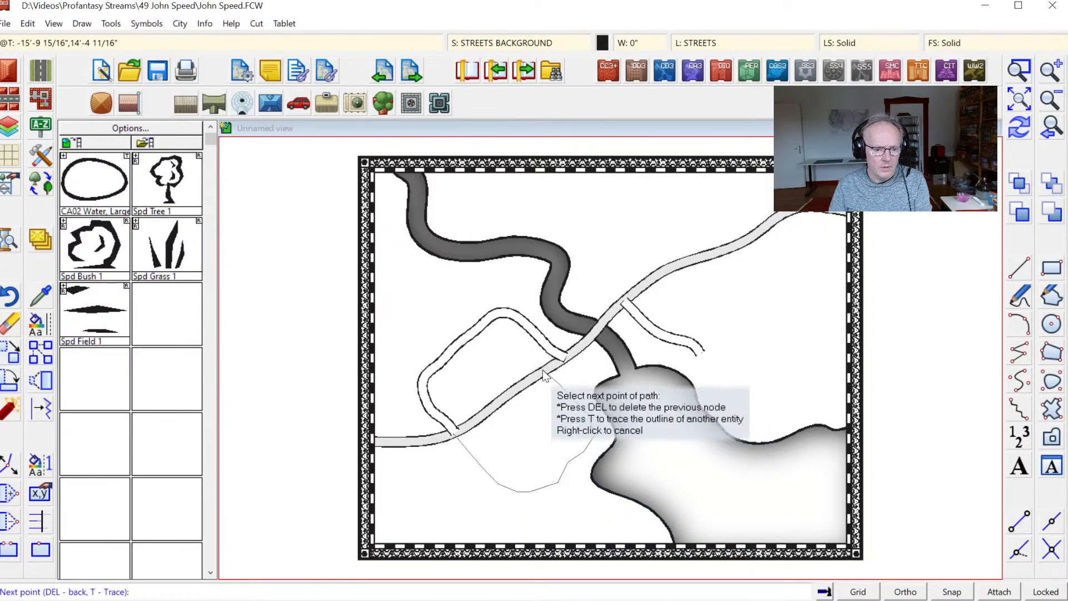
right_click(542, 370)
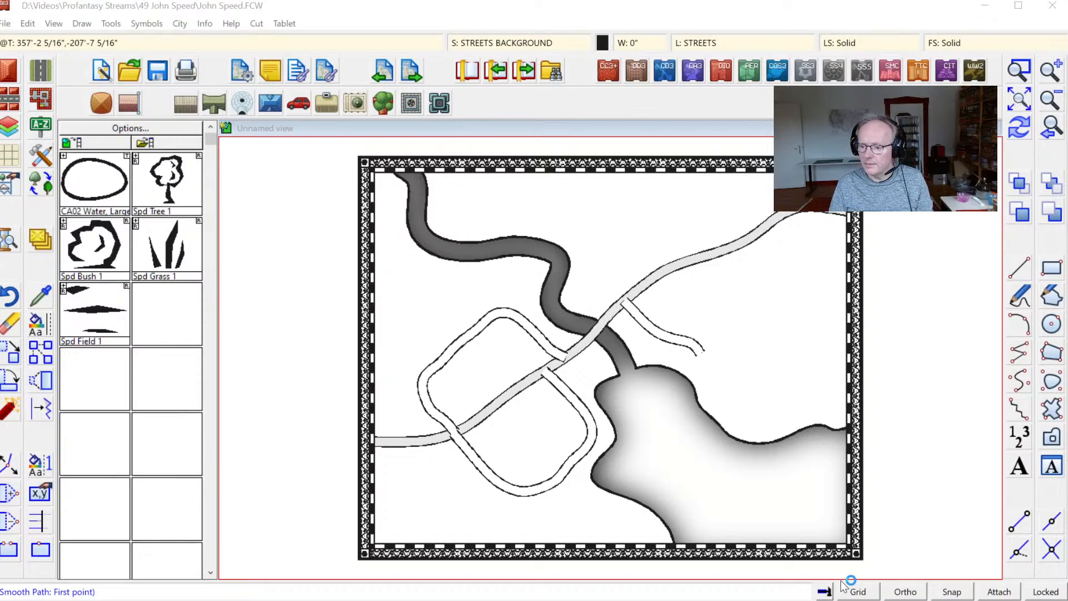
Browse the John Speed Walls symbol catalog and load the Houses catalog for building up the area around the two street loops.
click(1020, 128)
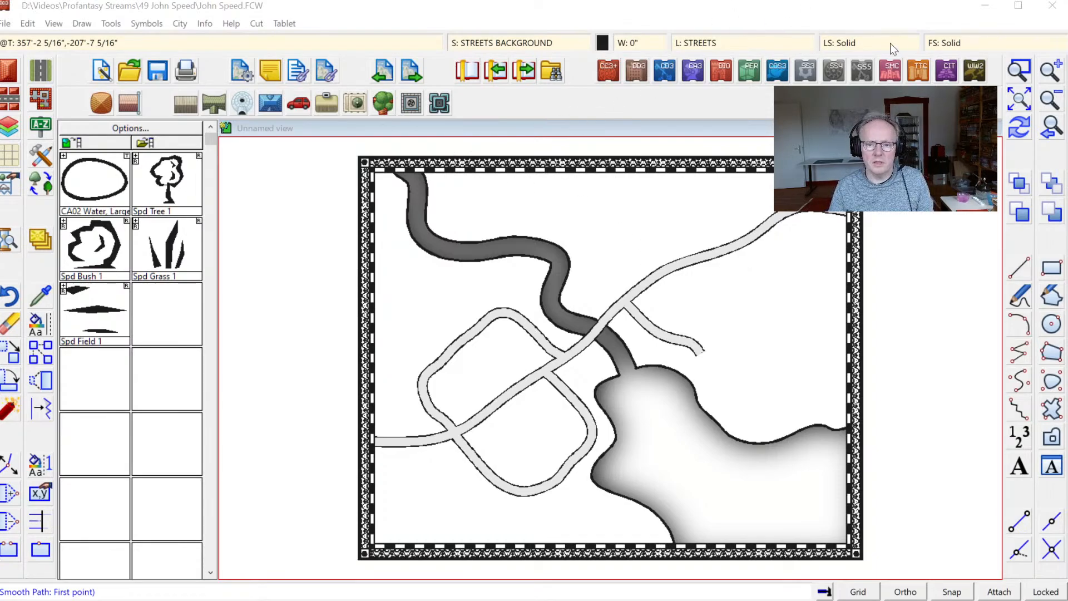
click(1024, 71)
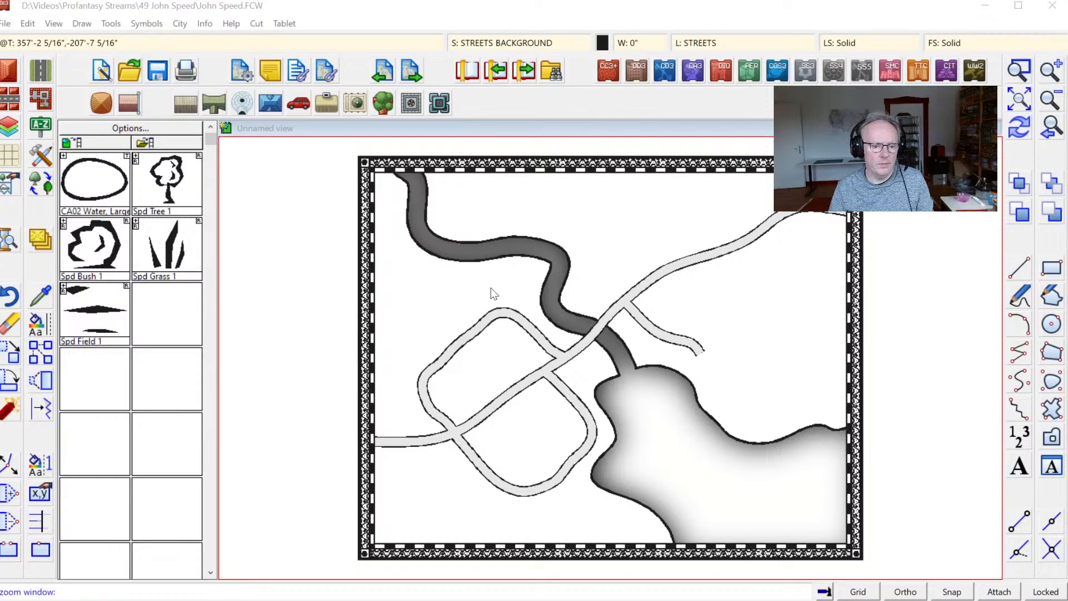
click(389, 289)
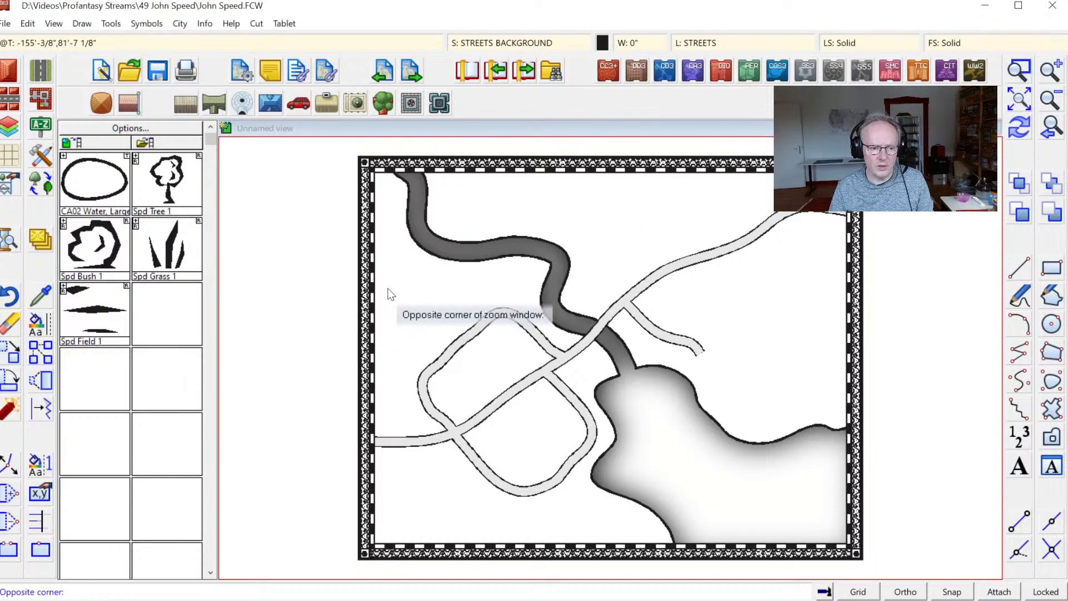
click(647, 526)
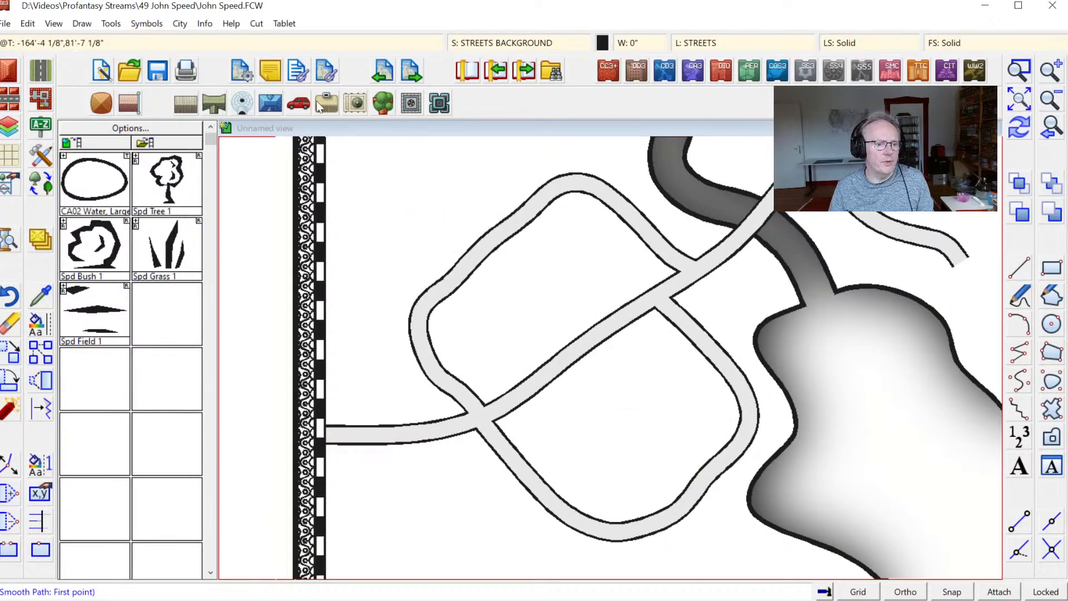
click(168, 143)
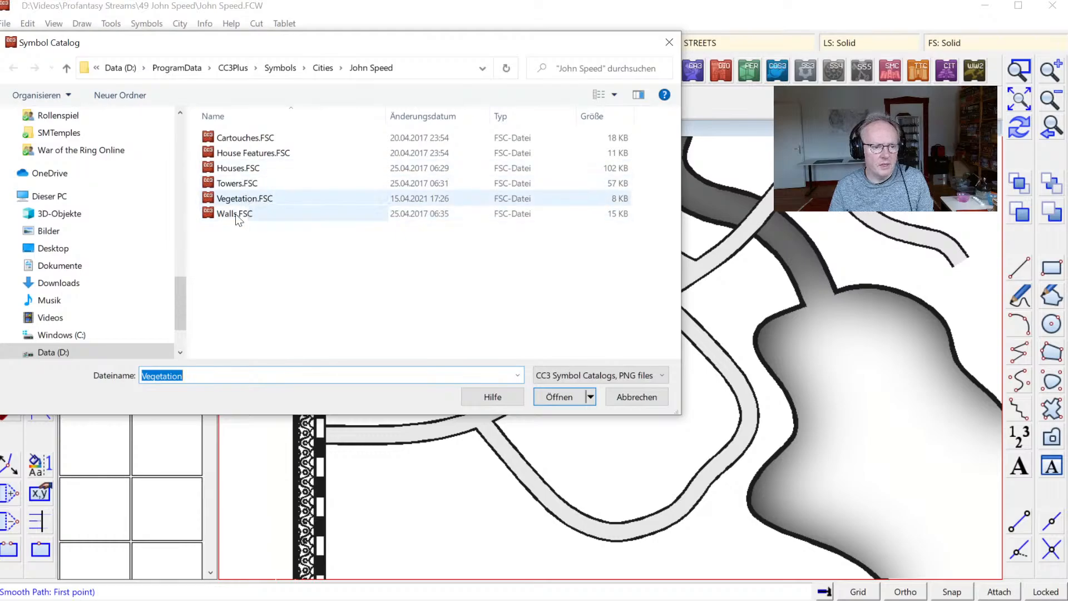
double_click(236, 214)
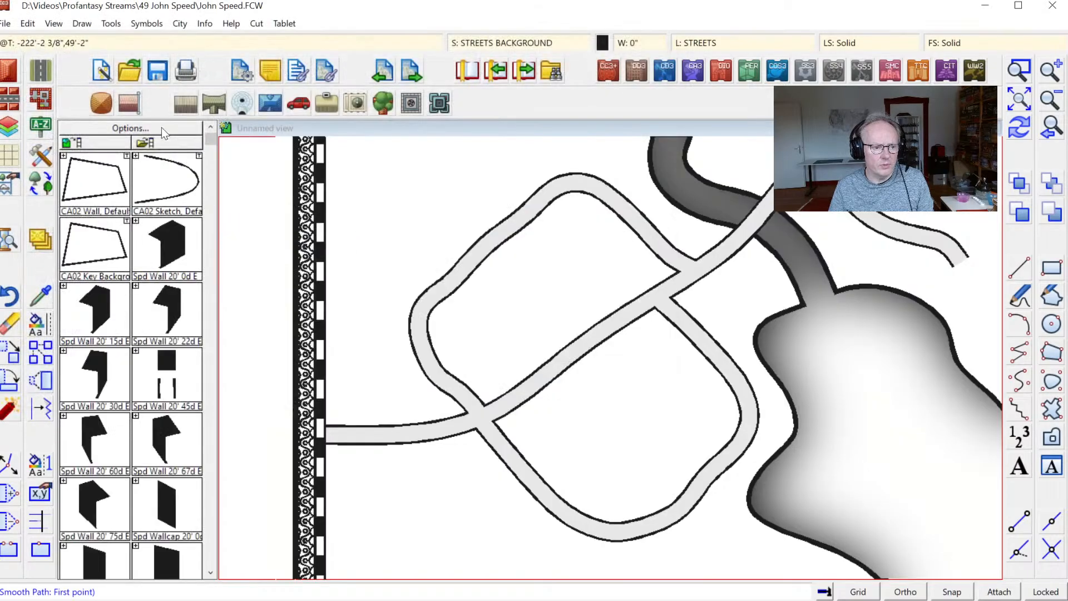
click(152, 143)
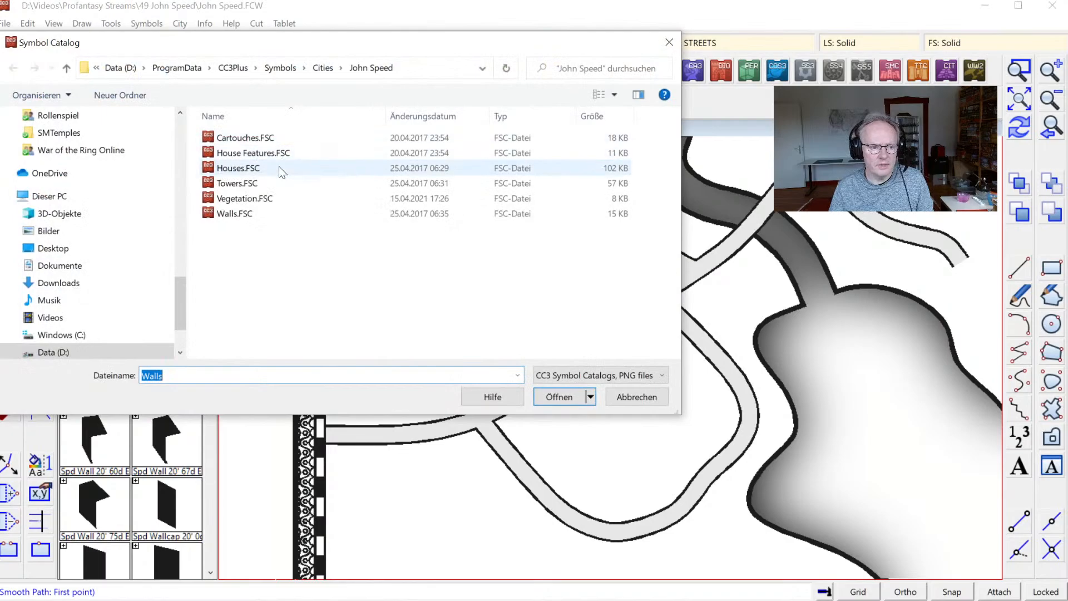
double_click(248, 167)
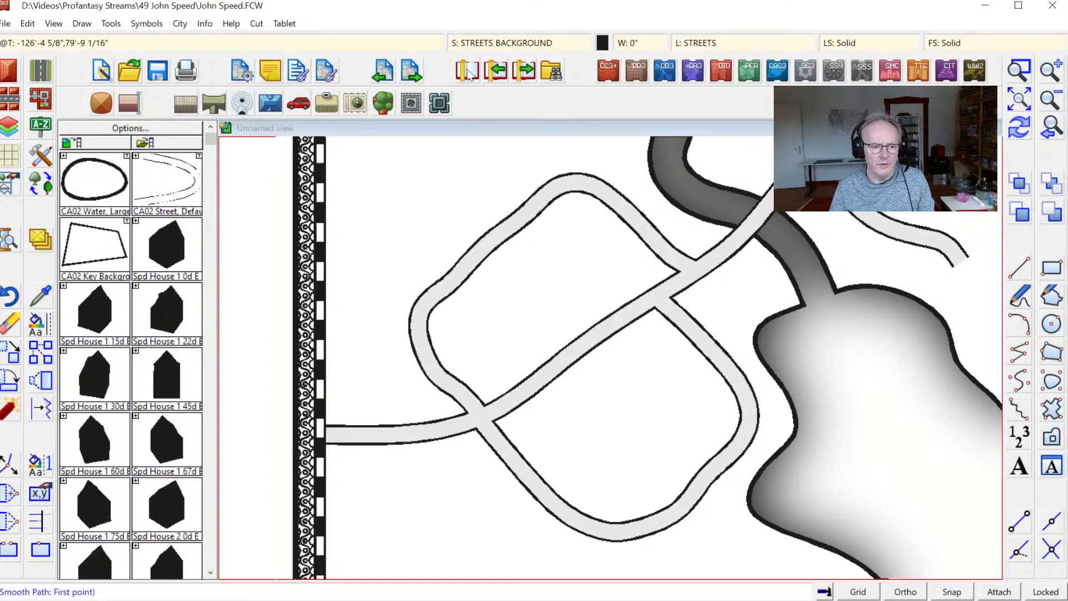
Set the current drawing colour to white for the house symbols.
click(602, 43)
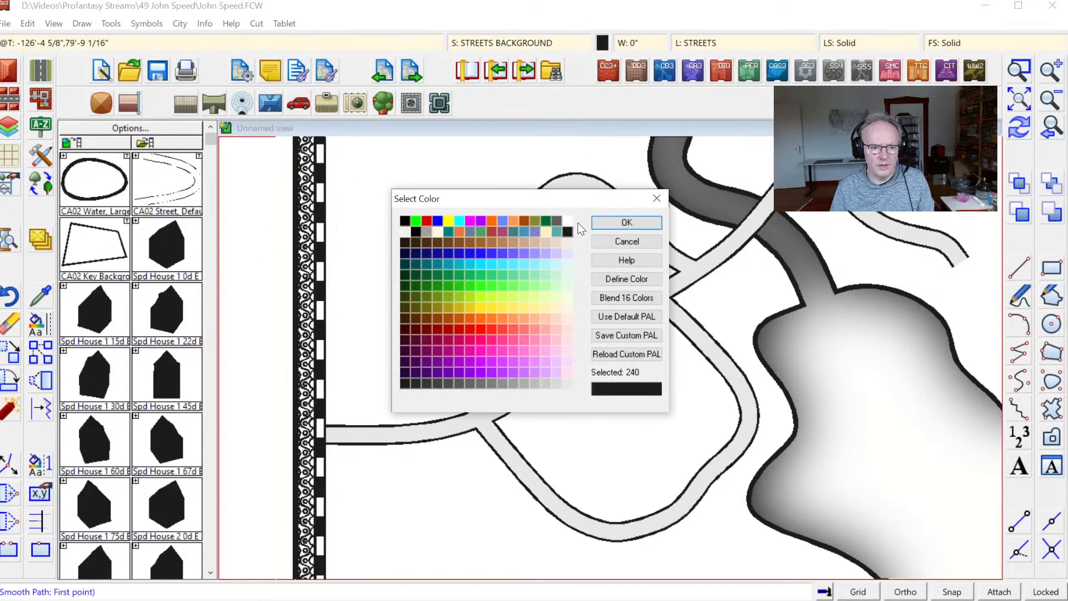
click(569, 220)
click(654, 227)
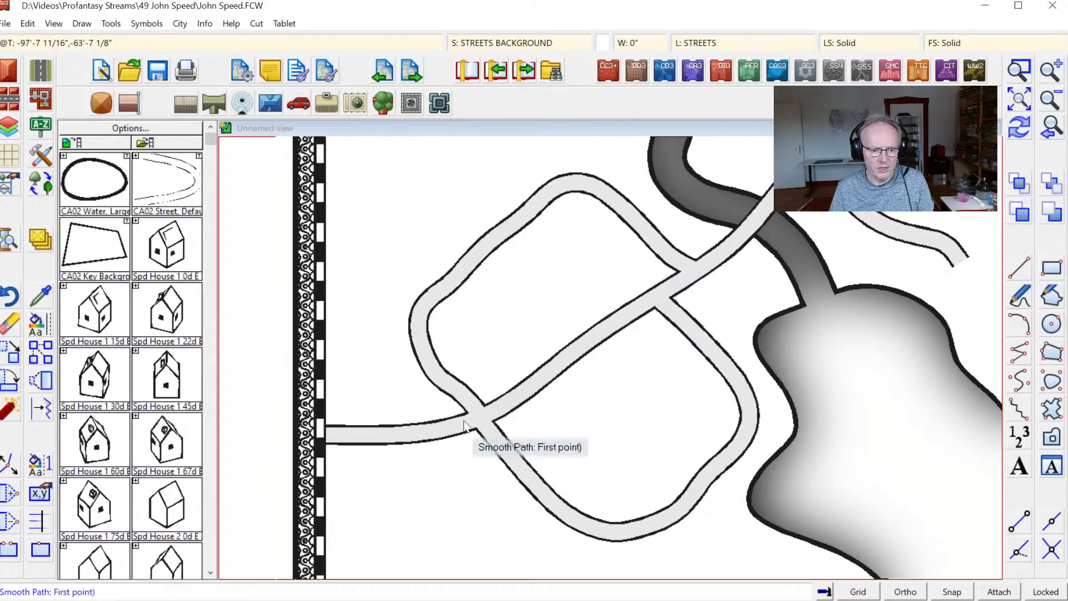
Place a Spd House 1 0d symbol north of the main road near the loop's eastern junction, and a chimneyed variant adjoining it to the southwest.
click(192, 245)
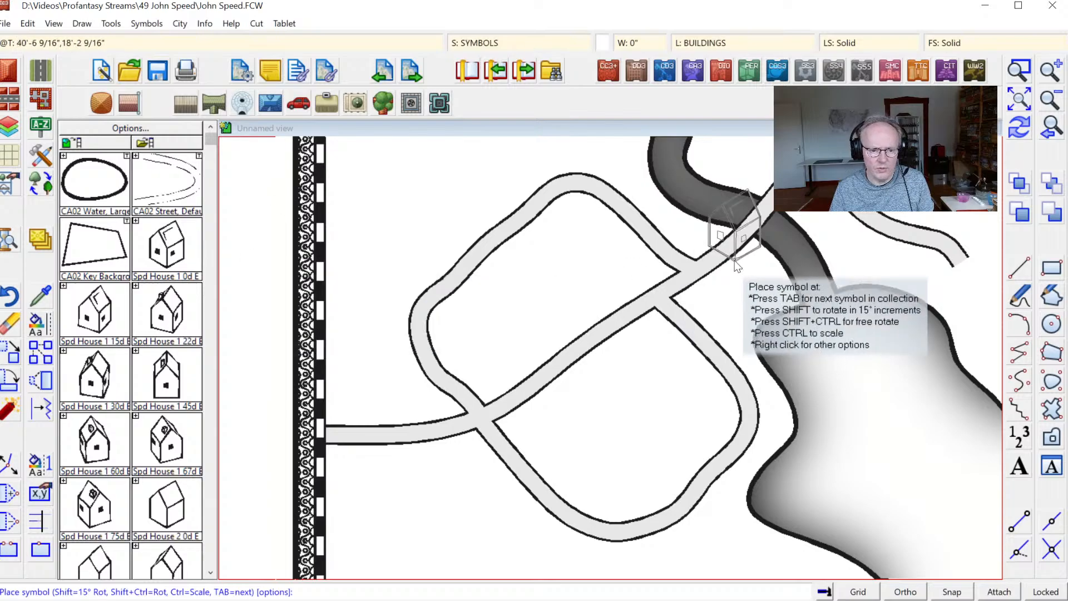
click(639, 290)
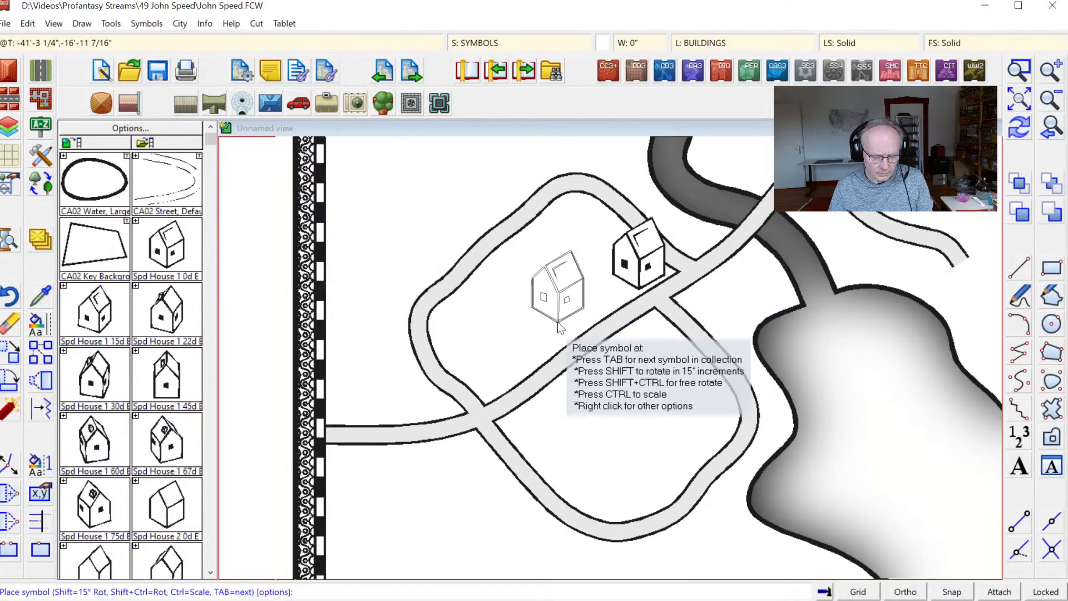
key(Tab)
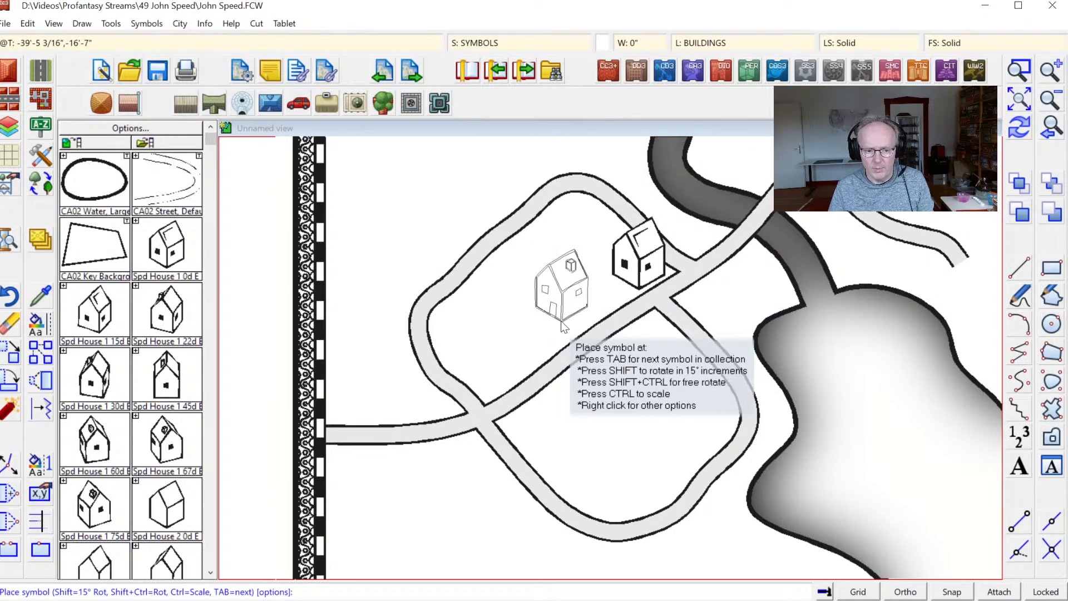
key(Tab)
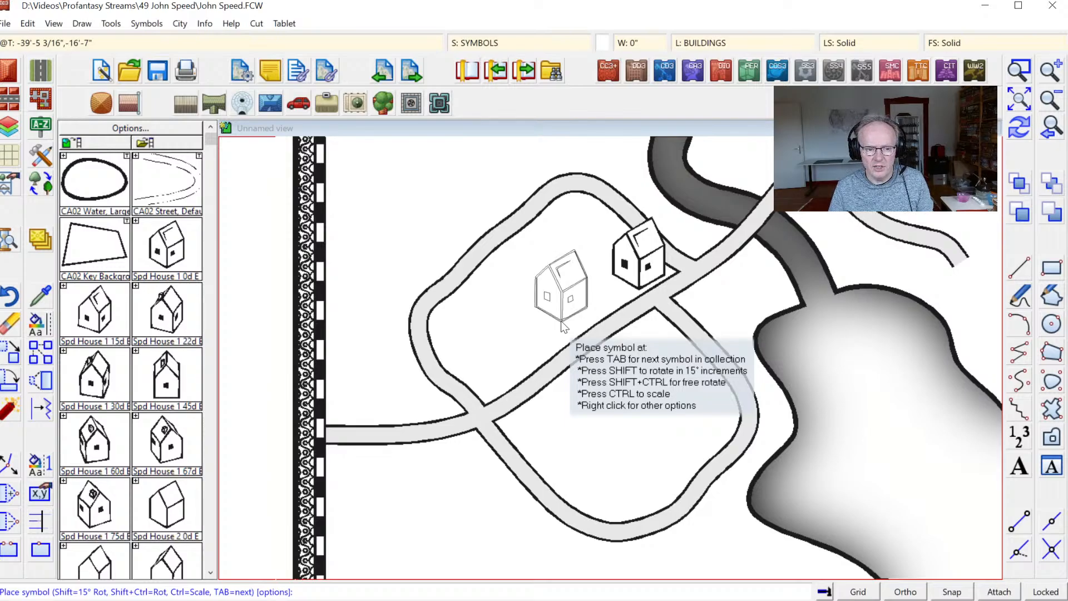
key(Tab)
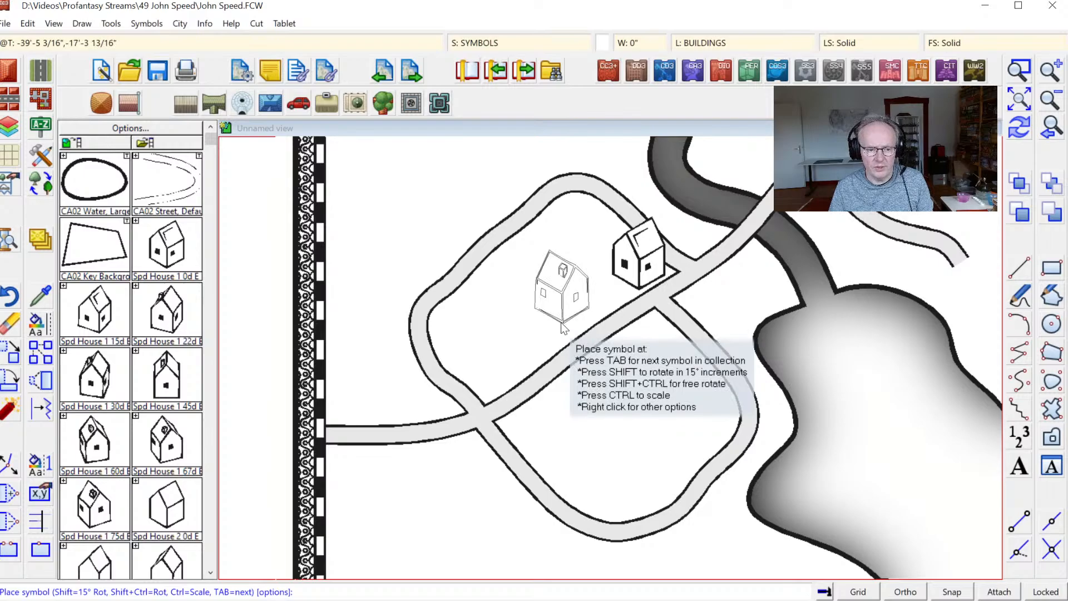
key(Tab)
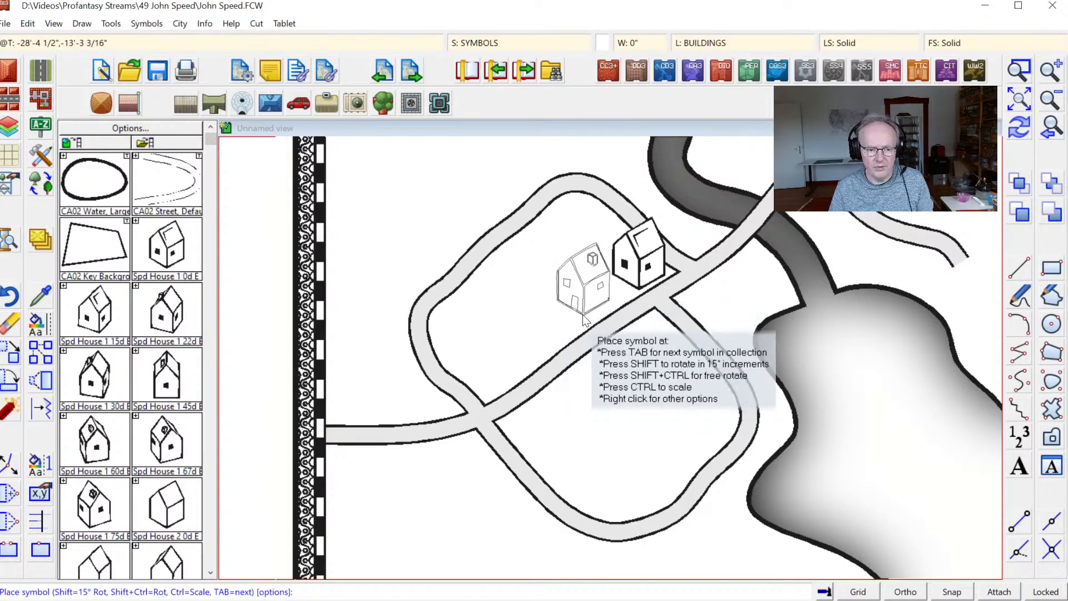
key(Tab)
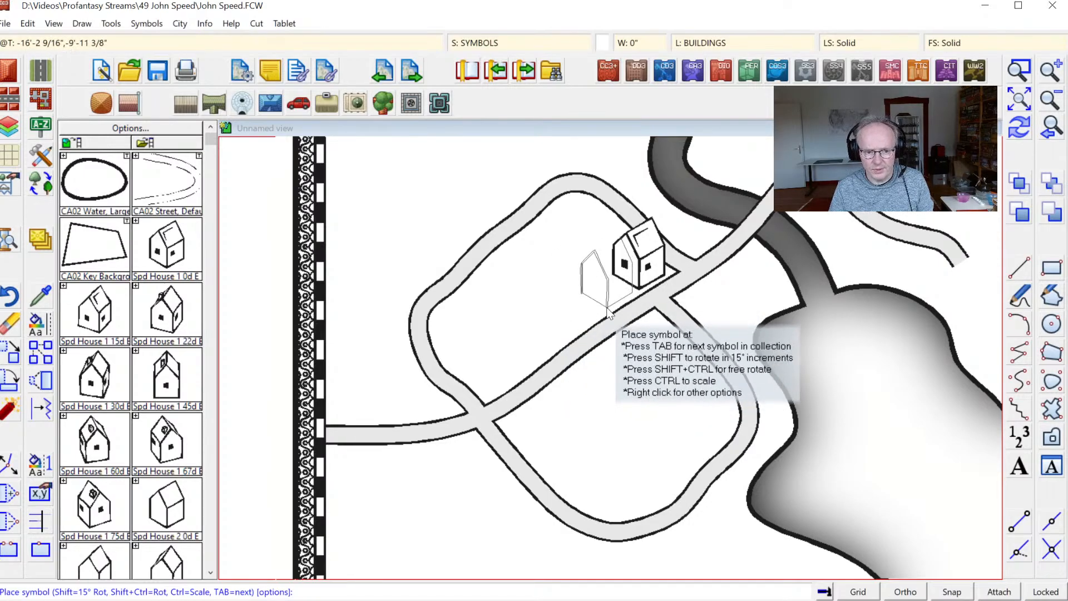
key(Tab)
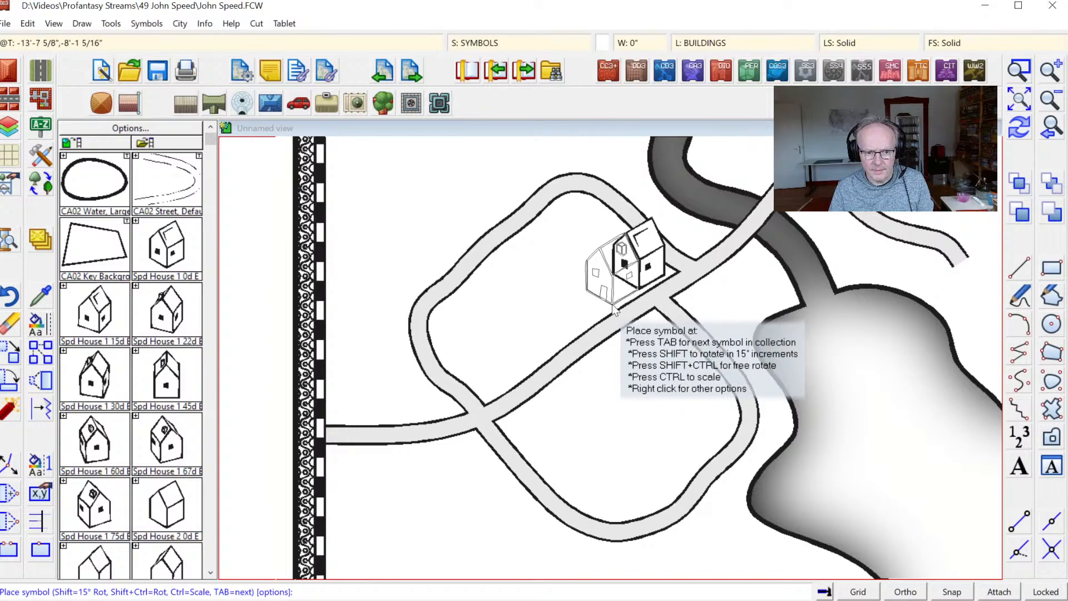
click(615, 310)
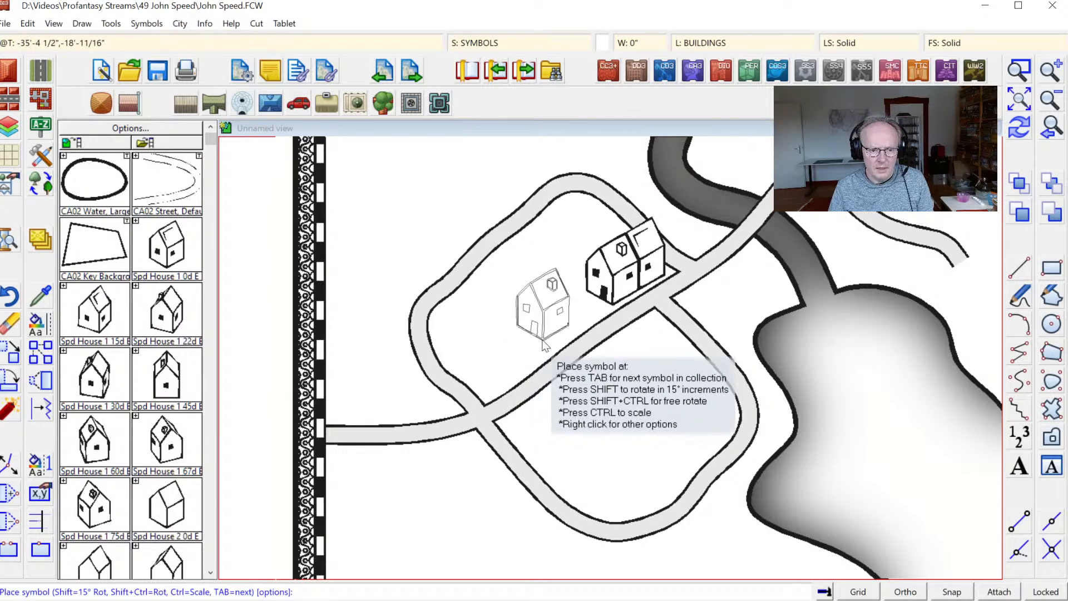
Cycle to a house variant without a chimney and with its door facing the road, and place it southwest of the first two houses.
key(Tab)
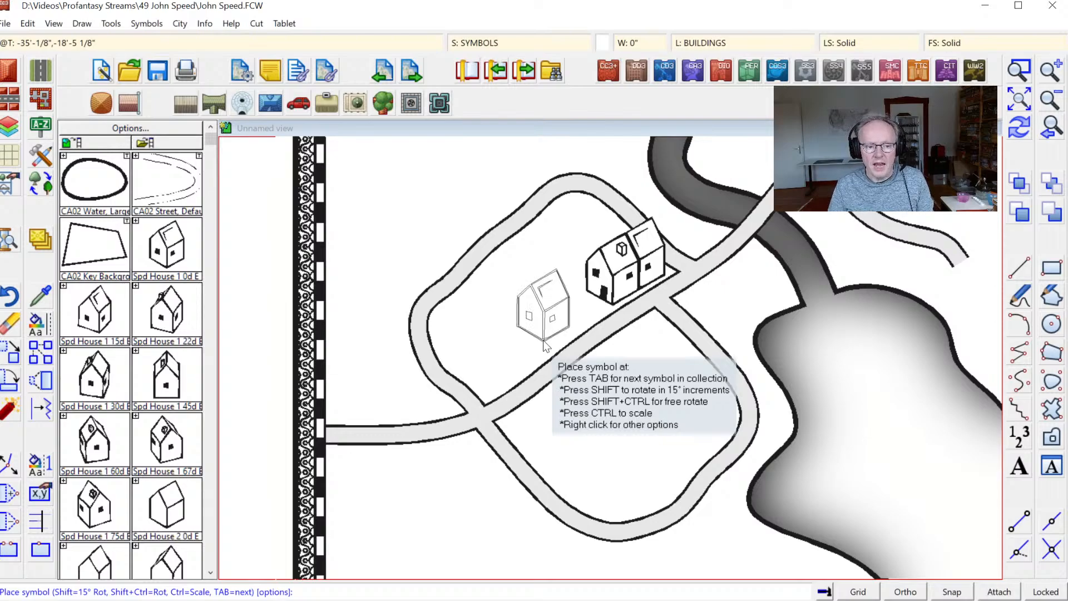
key(Tab)
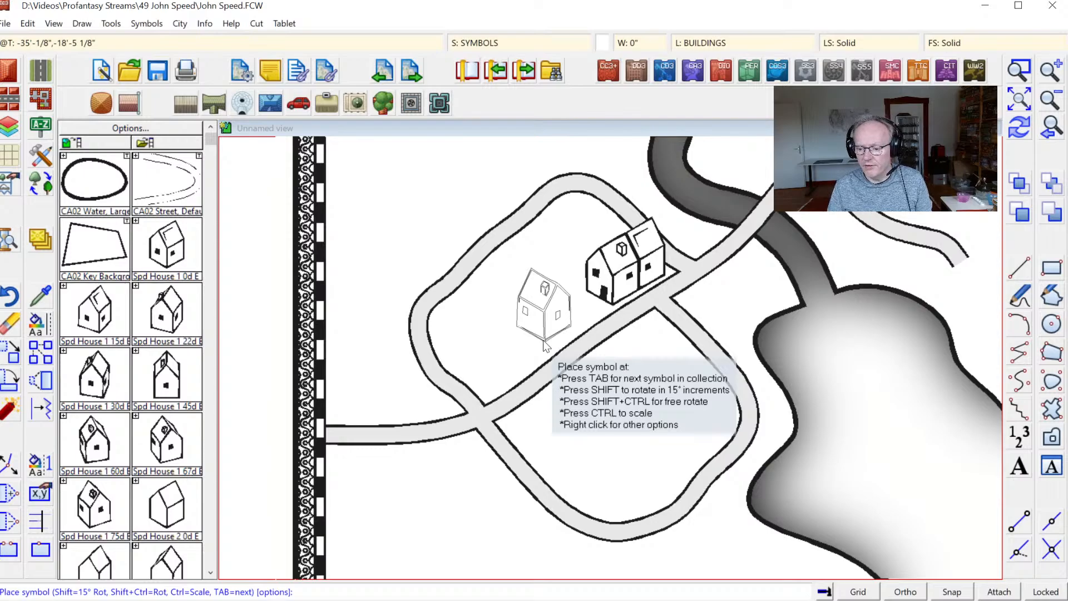
key(Tab)
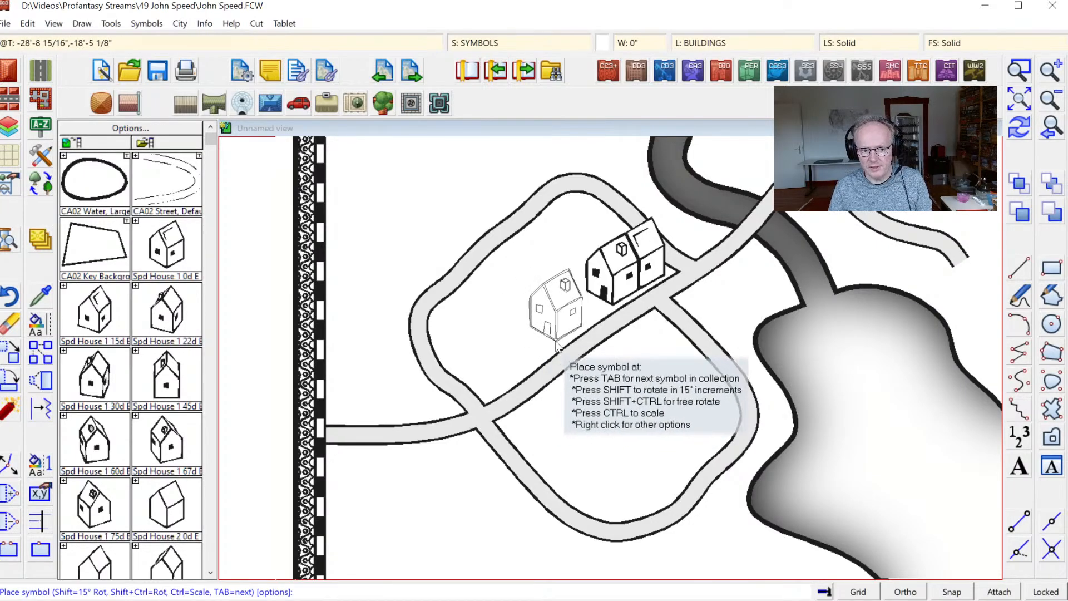
key(Tab)
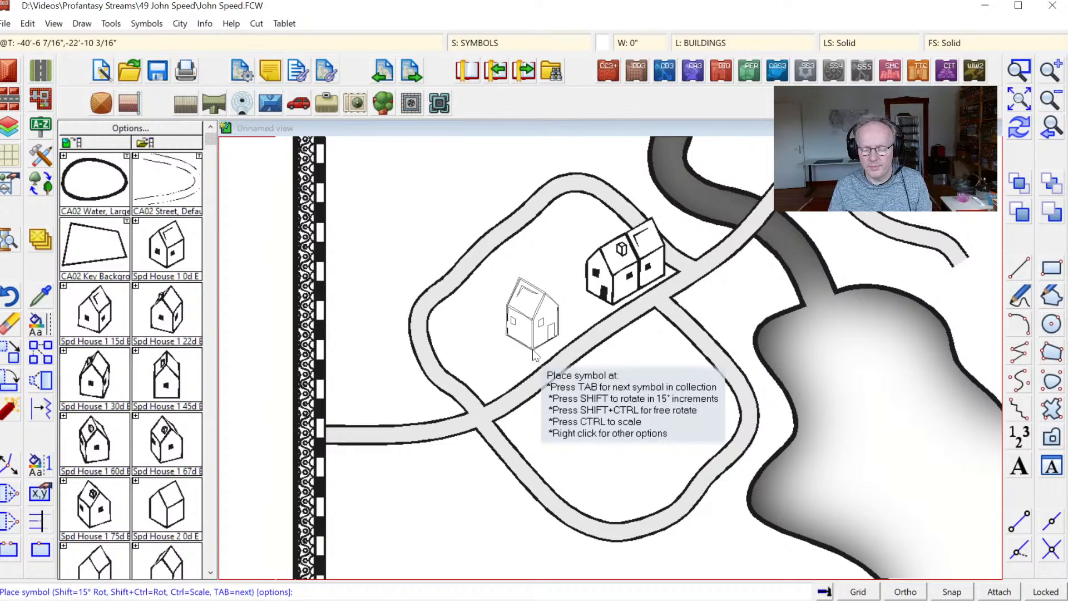
key(Tab)
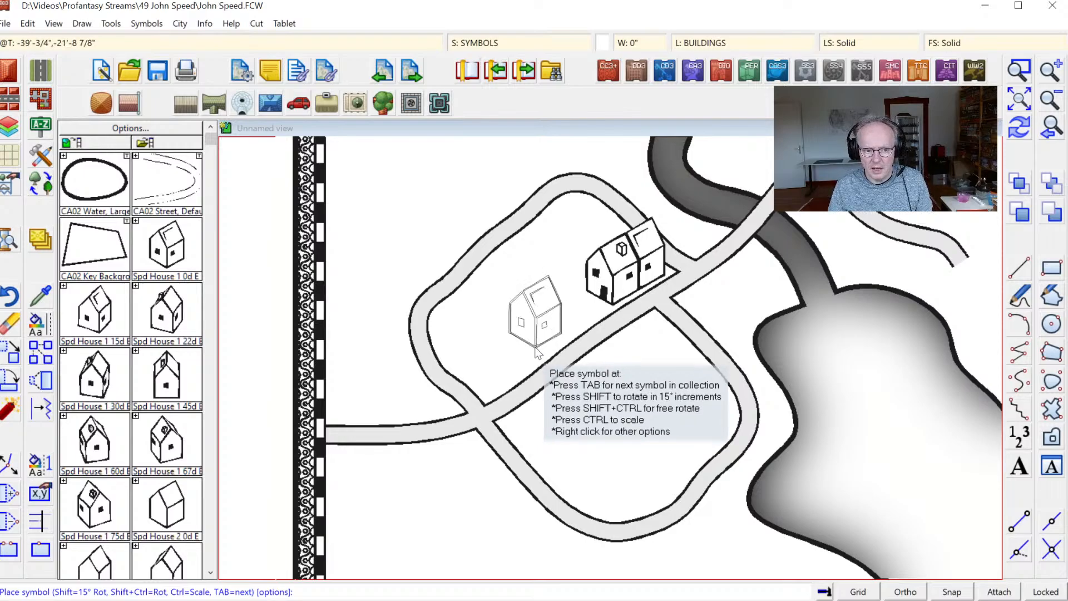
key(Tab)
key(Tab)
key(Tab)
key(Tab)
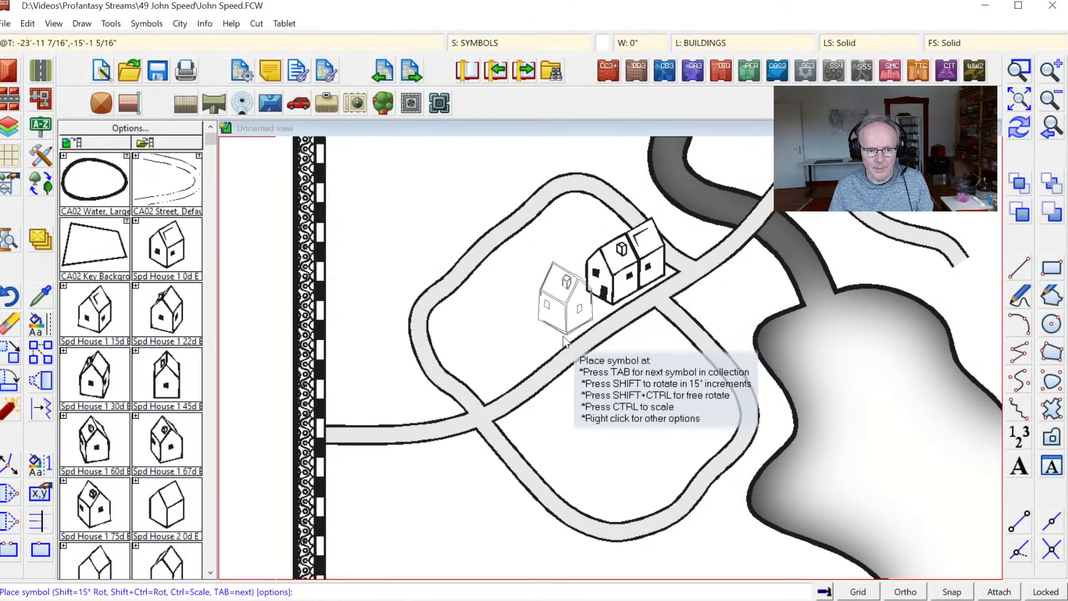
key(Tab)
key(Tab)
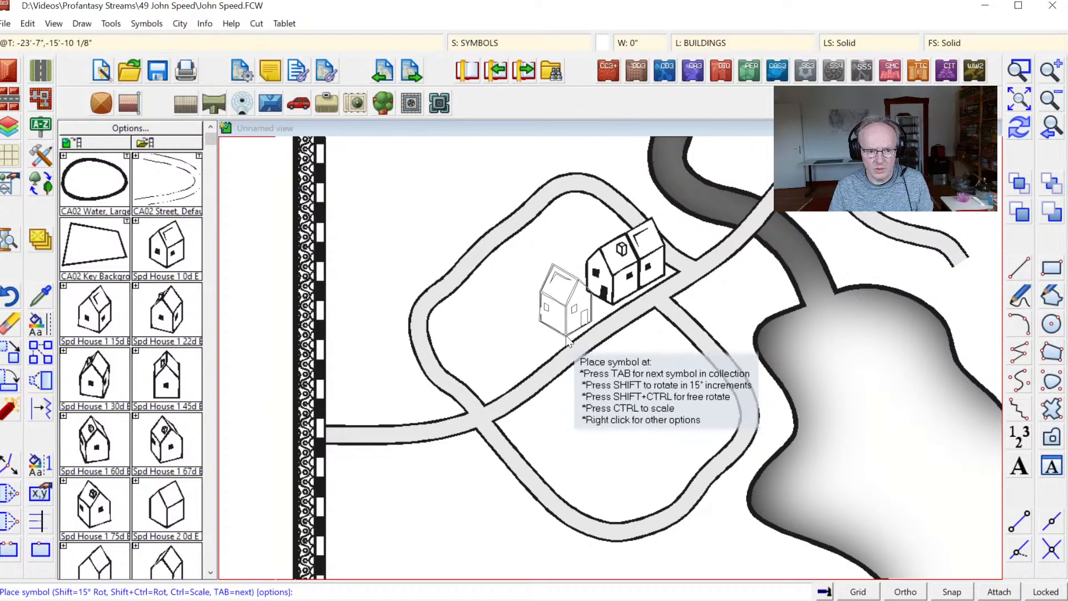
click(570, 338)
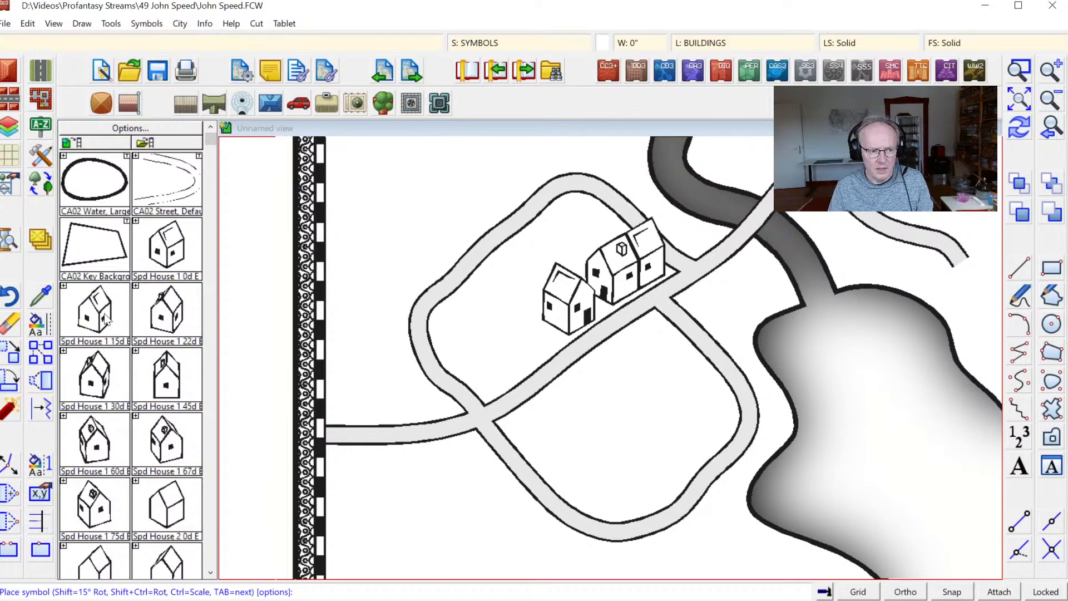
Extend the house row with three more overlapping houses southwest along the main road toward the western junction.
click(549, 357)
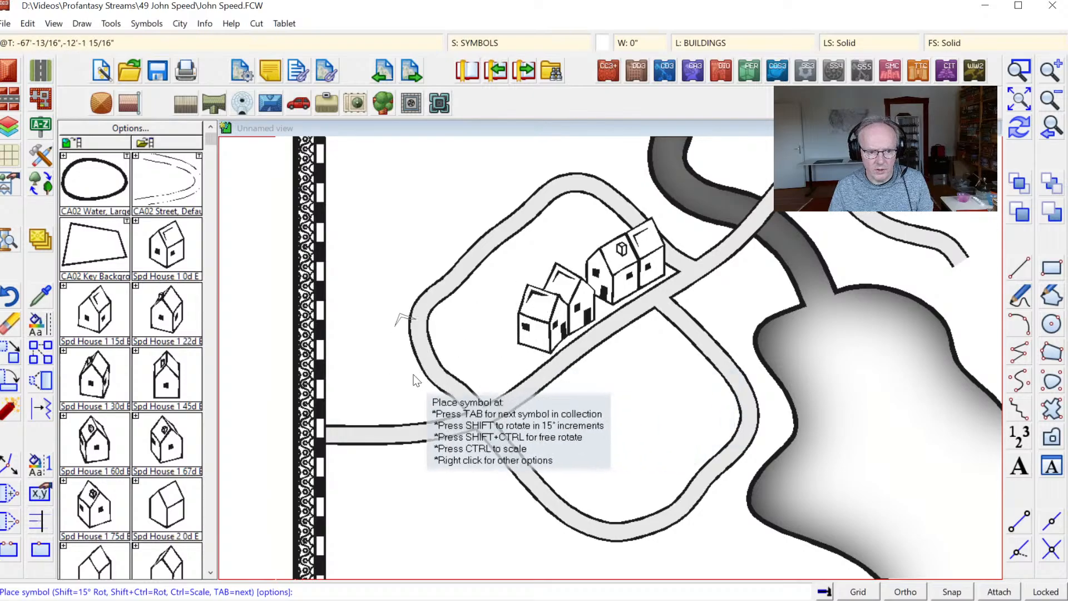
click(526, 373)
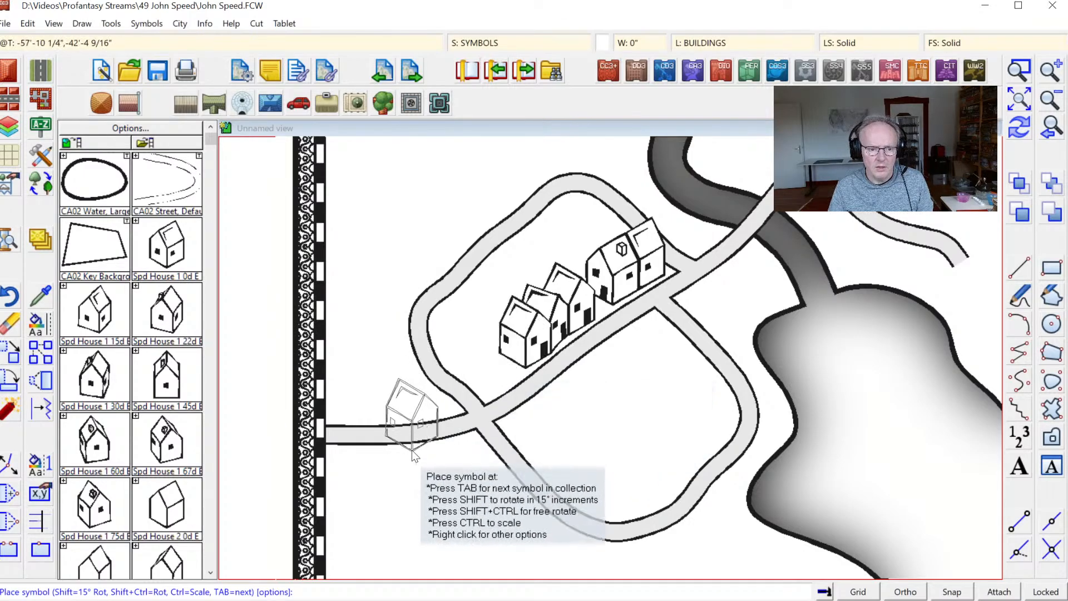
click(499, 387)
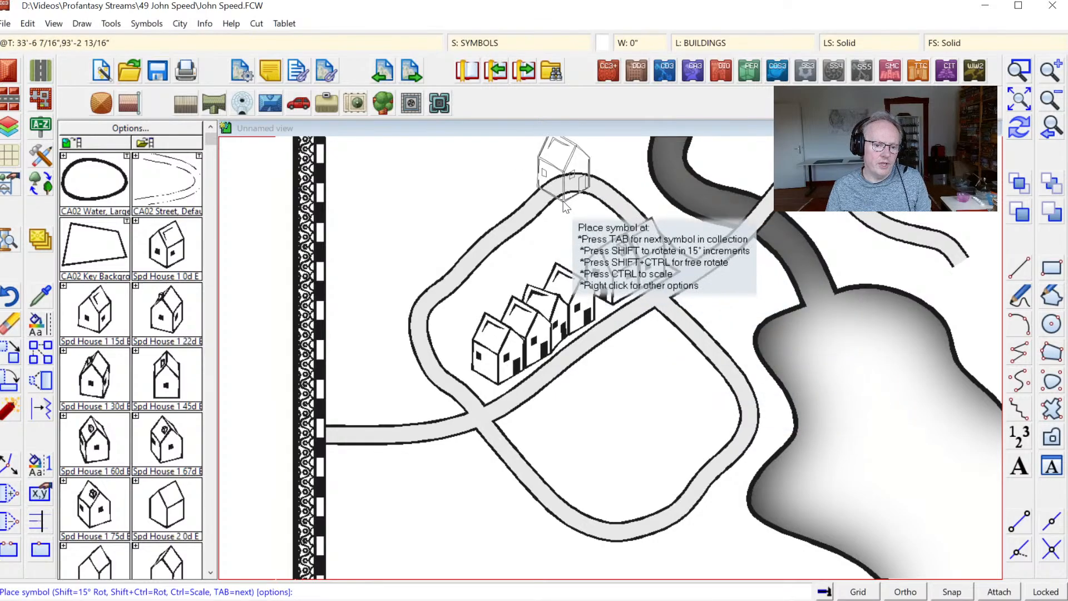
Place two overlapping houses behind the eastern end of the row, just inside the northern loop street.
click(604, 253)
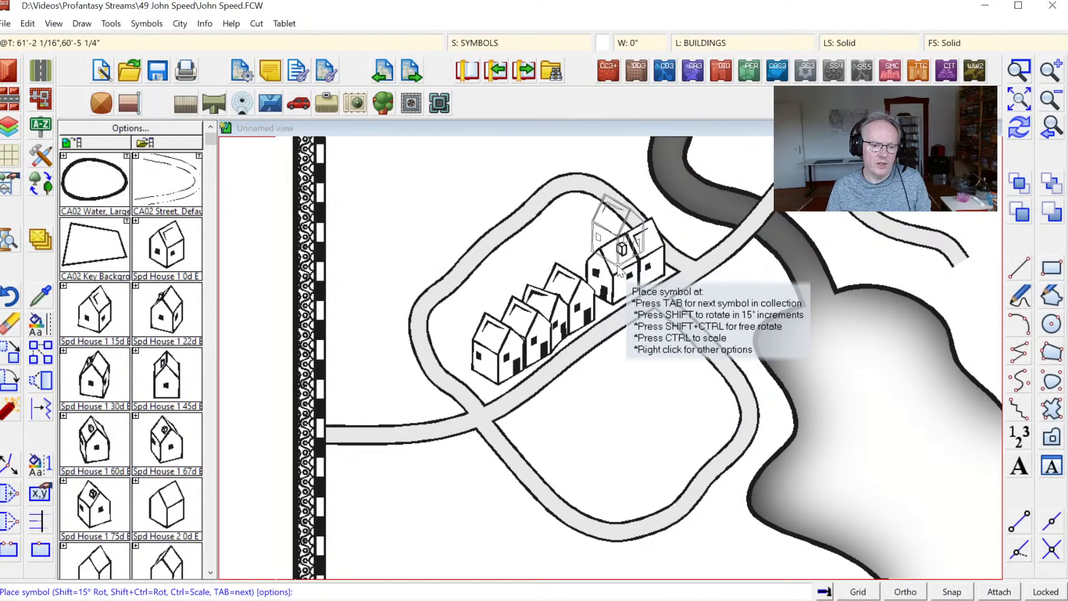
click(583, 234)
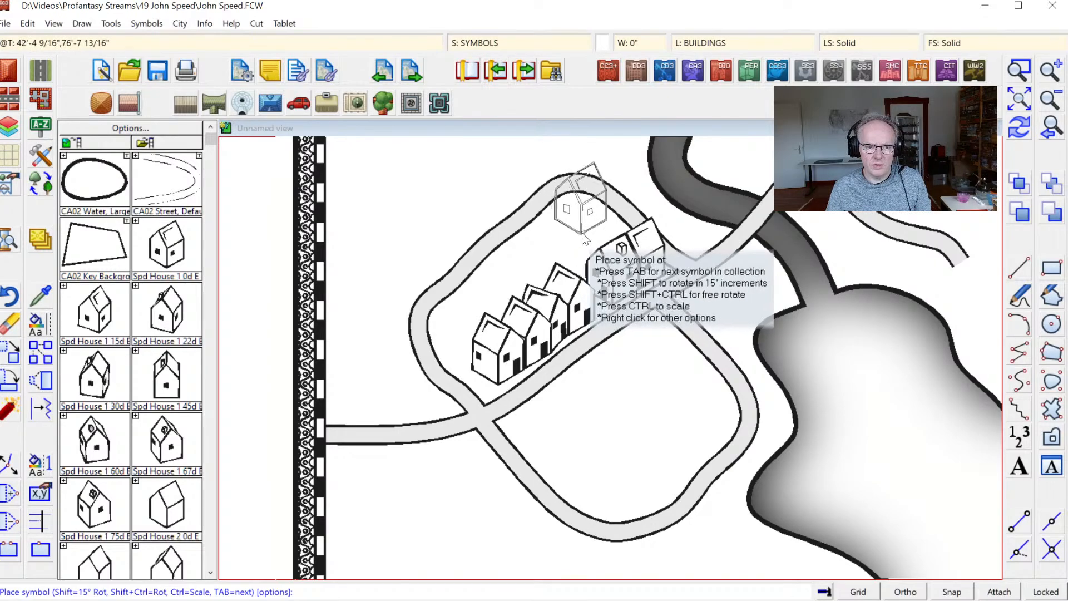
click(612, 252)
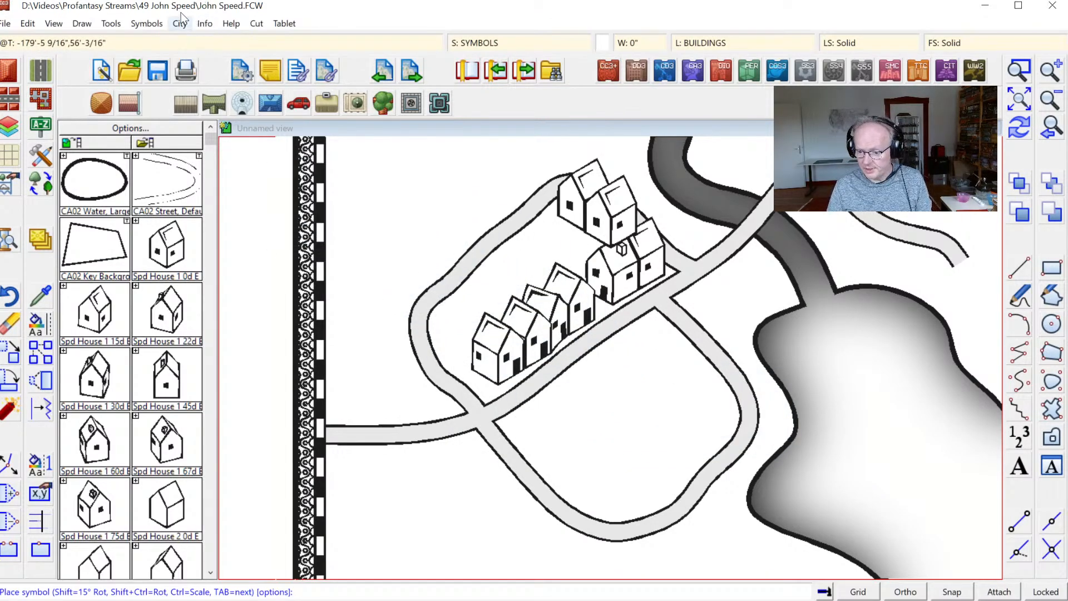
Sort all symbols in the map so the southern houses come to the front of their sheet.
click(150, 26)
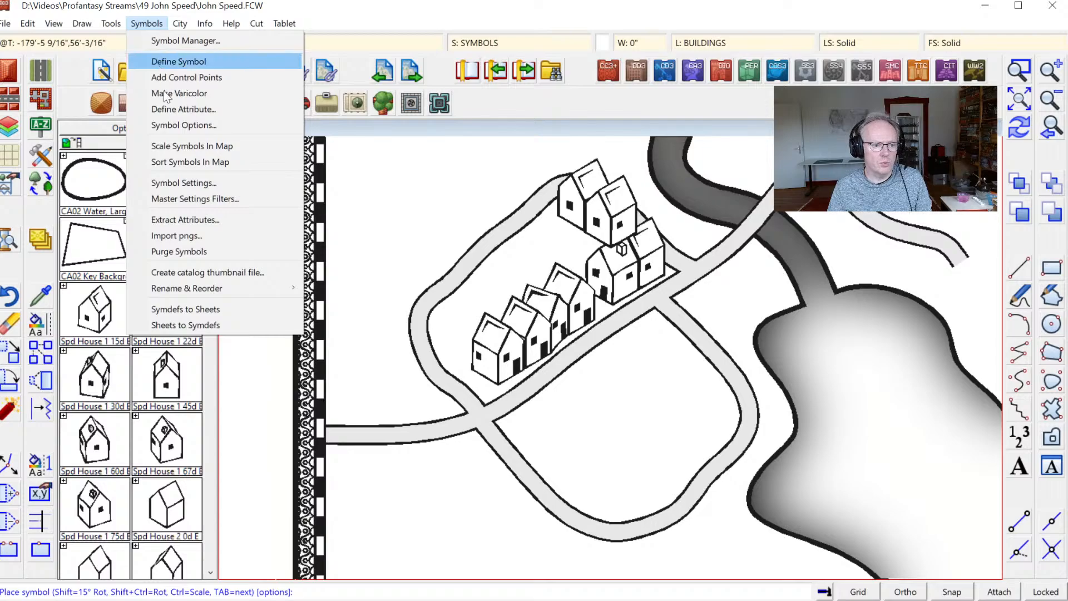
click(182, 162)
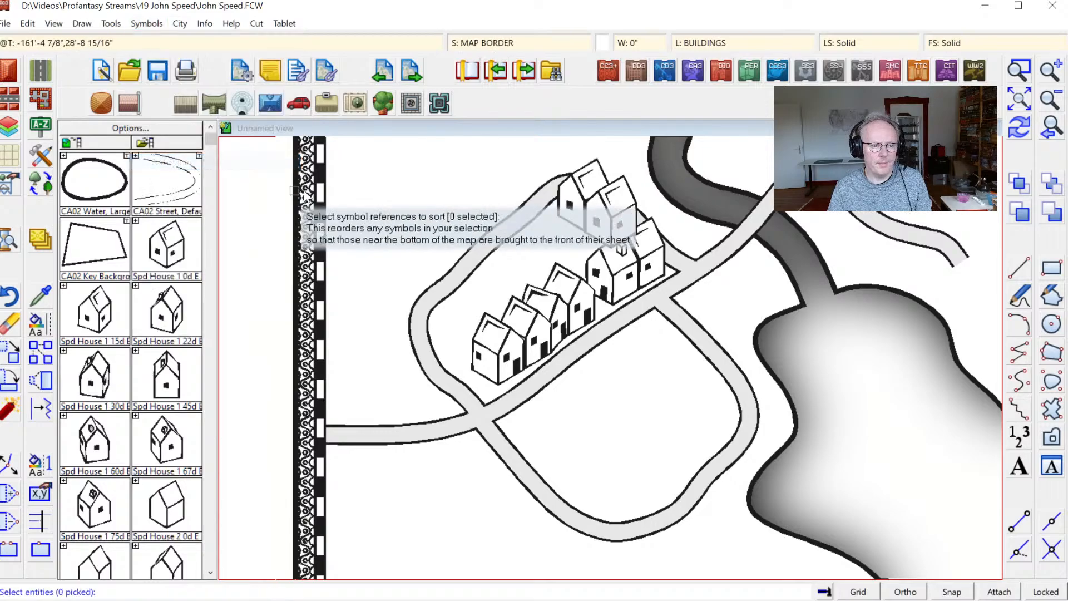
right_click(423, 217)
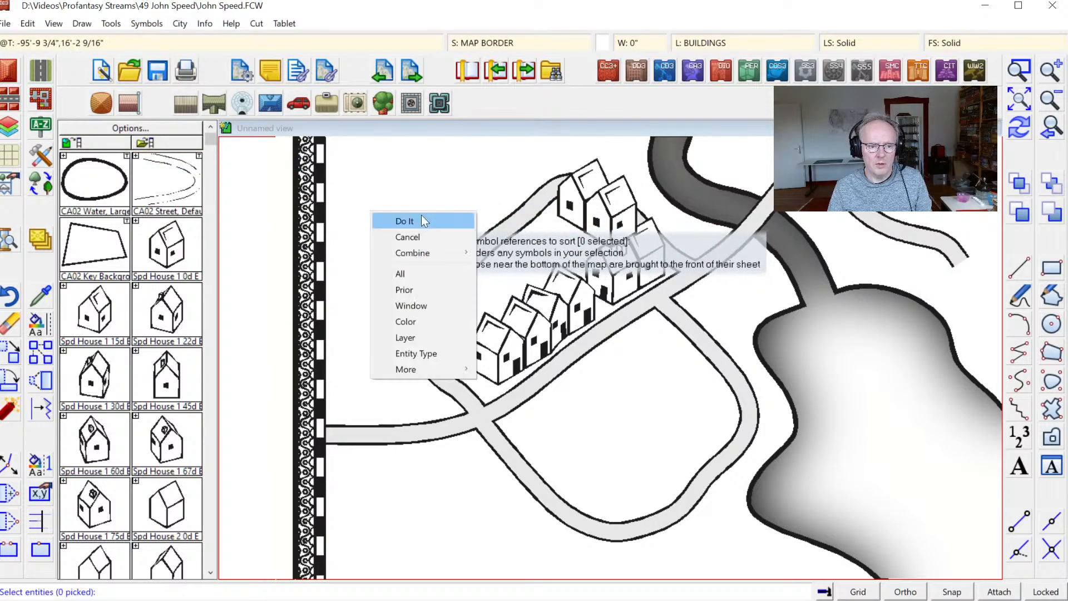
click(419, 273)
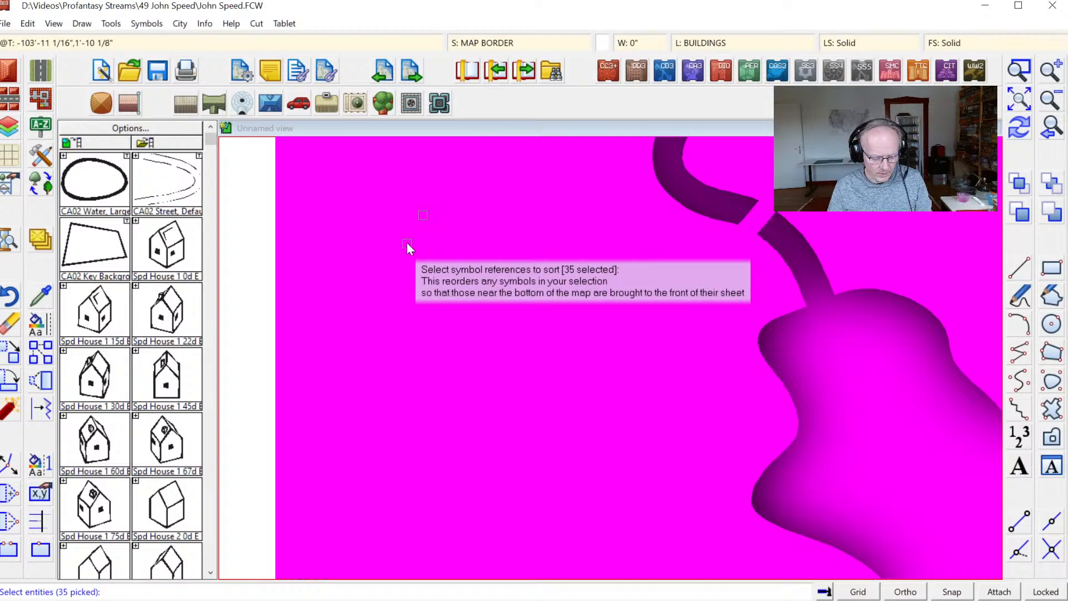
key(Return)
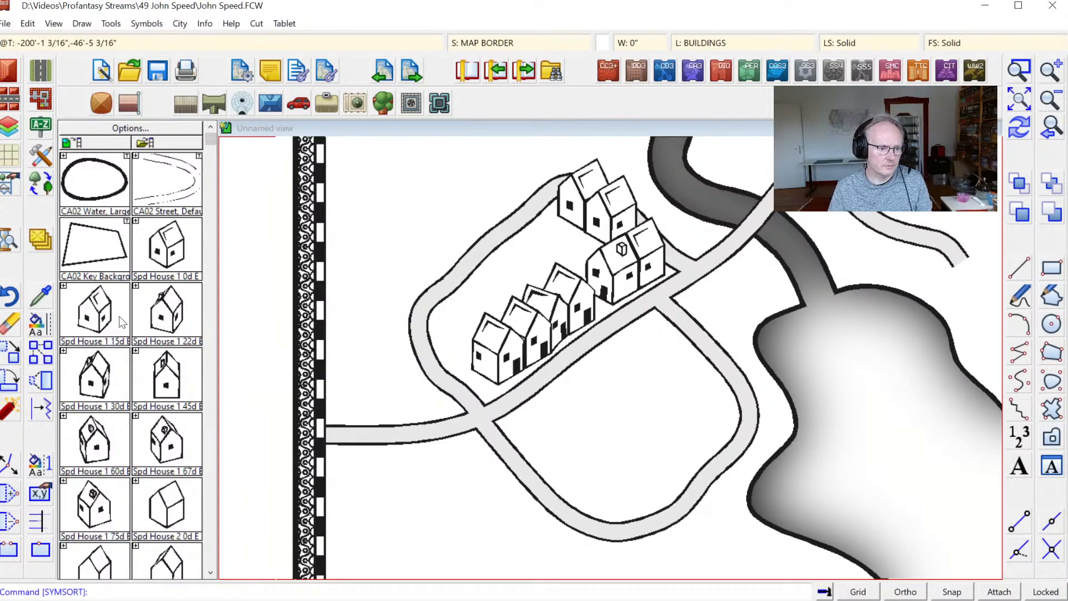
Extend the northern house row southwest along the inside of the loop street with three overlapping houses without chimneys.
click(172, 325)
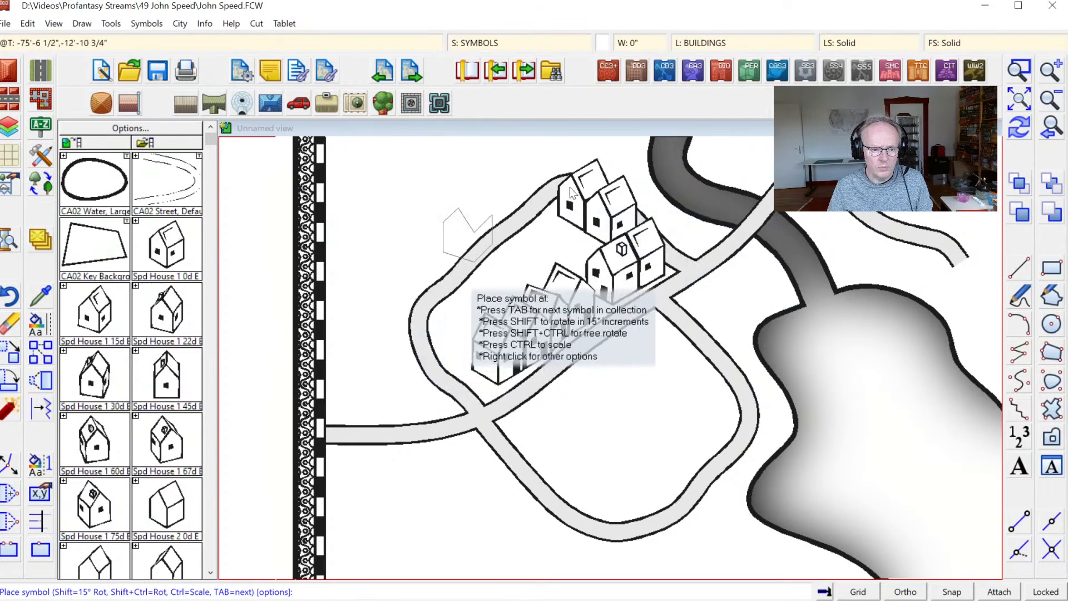
click(568, 251)
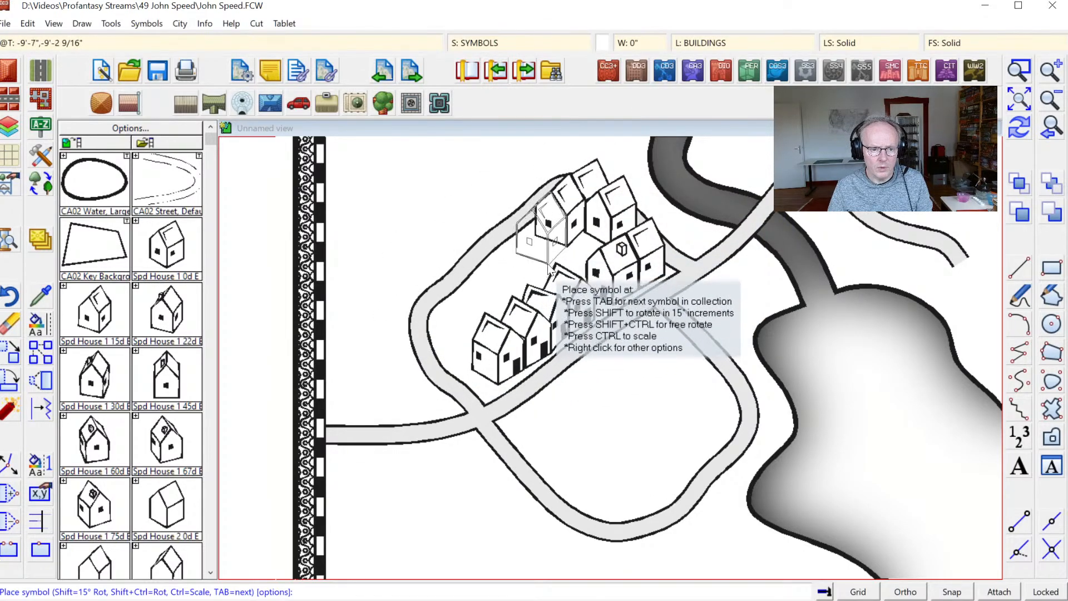
click(550, 270)
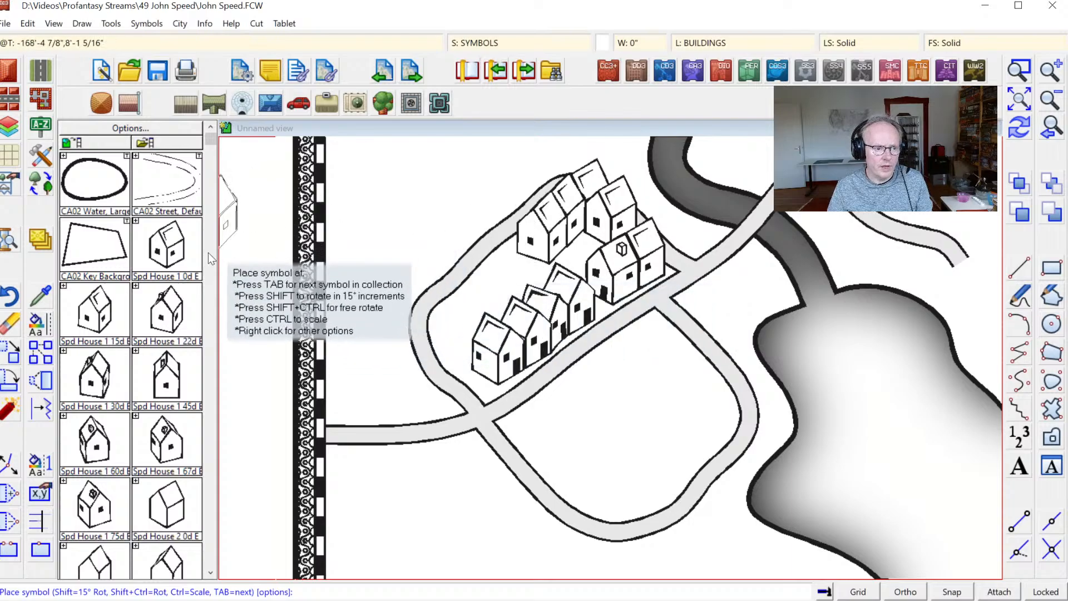
click(177, 257)
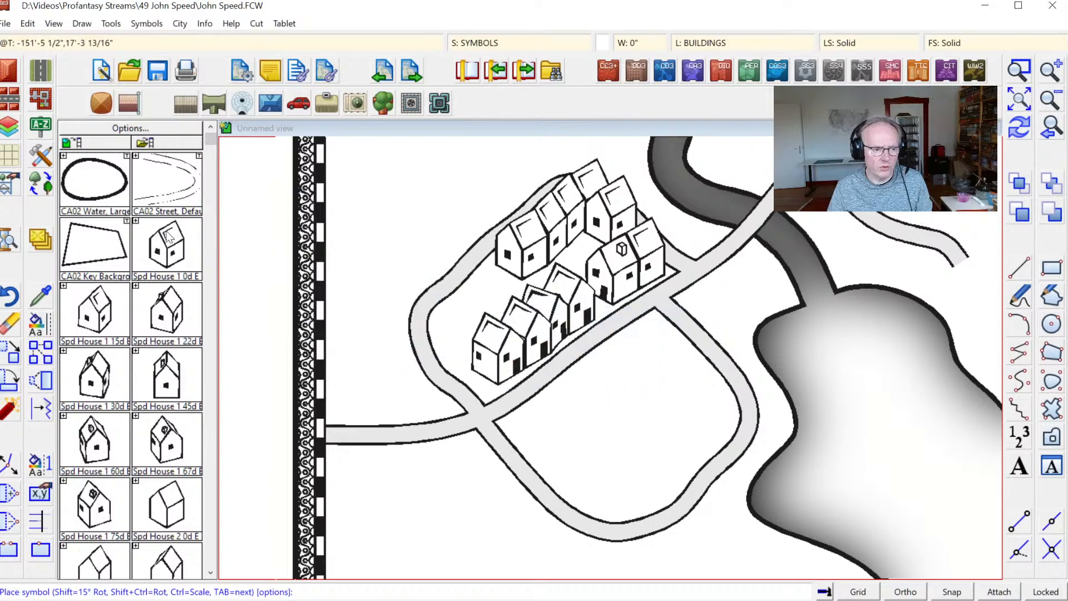
Continue the row around the loop's western bend with three chimneyed houses and a Spd House 1 45d symbol below them.
click(503, 302)
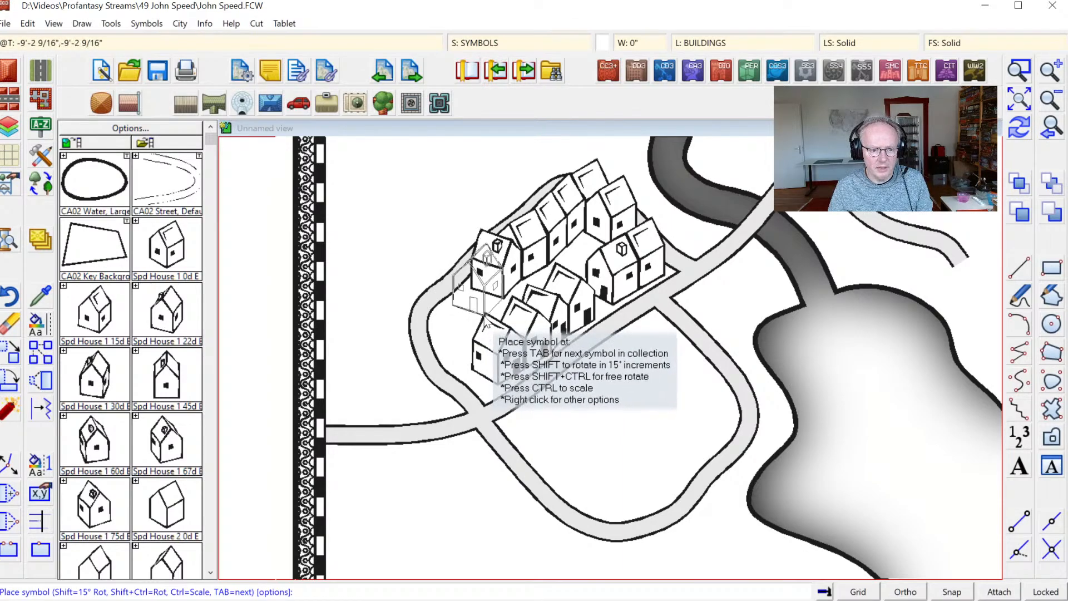
click(474, 326)
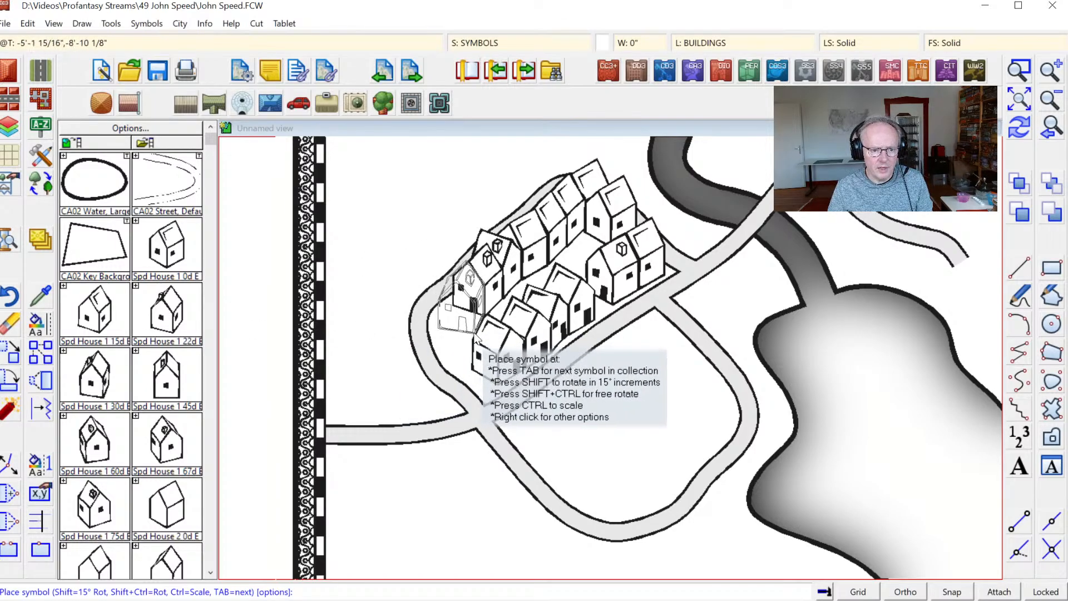
click(475, 334)
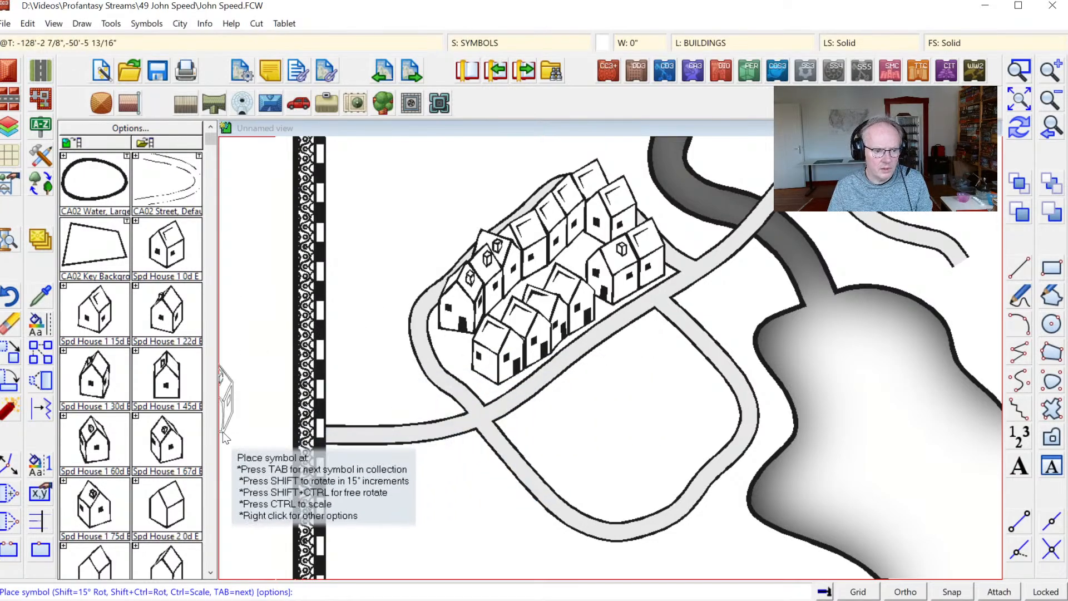
click(170, 381)
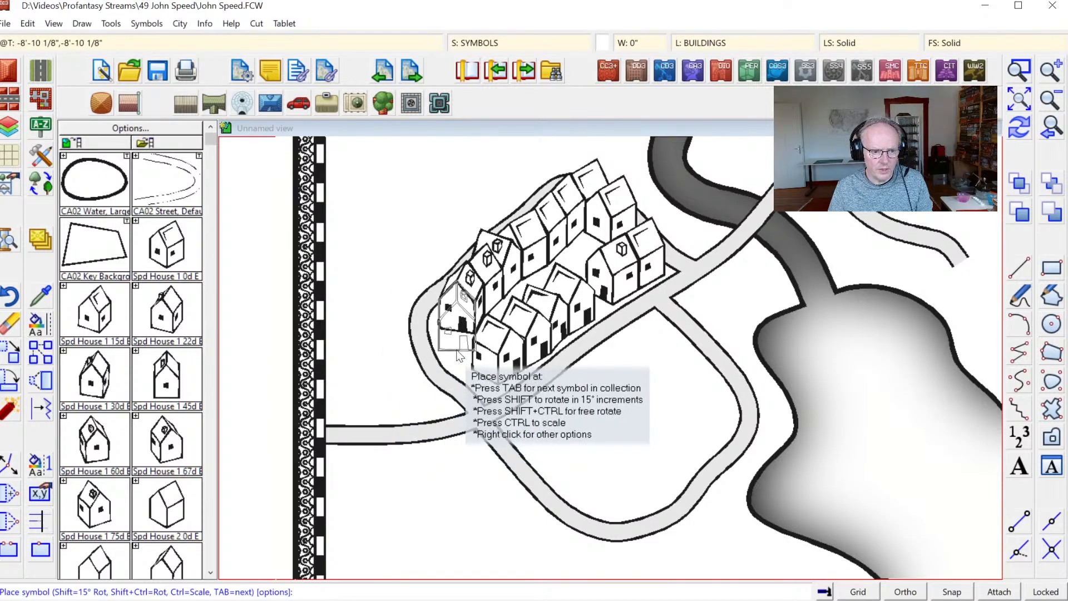
click(457, 351)
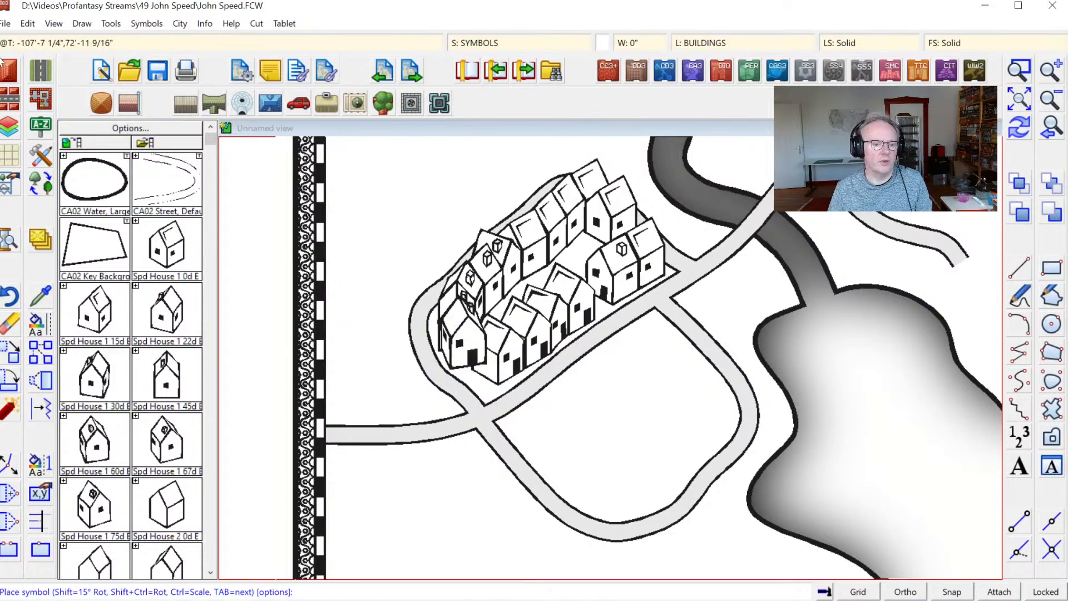
Sort all map symbols again so the newly placed western houses overlap correctly with the front row.
click(146, 24)
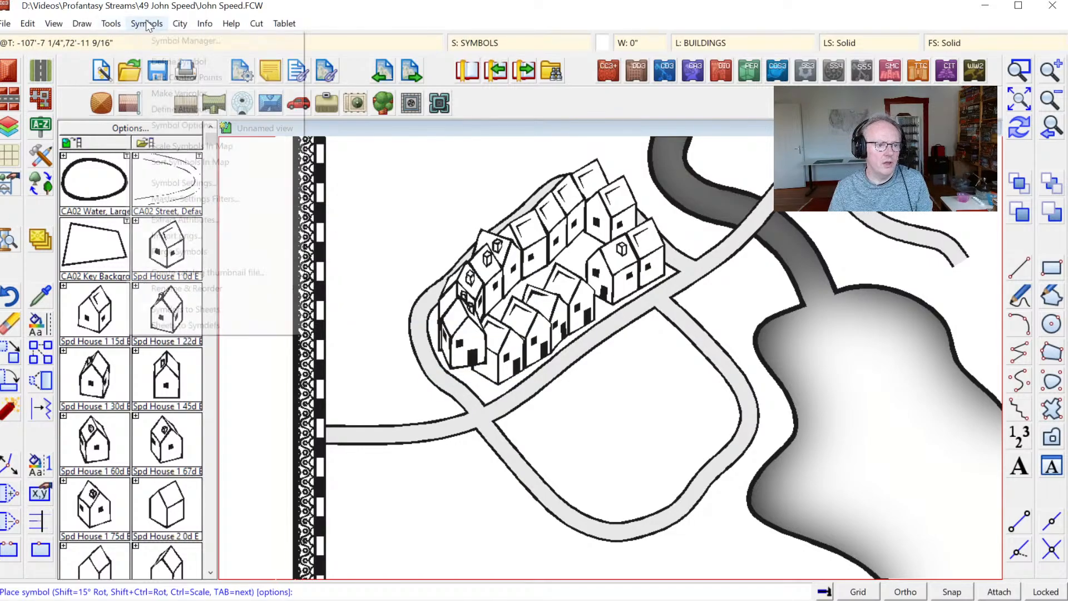
click(191, 163)
right_click(384, 220)
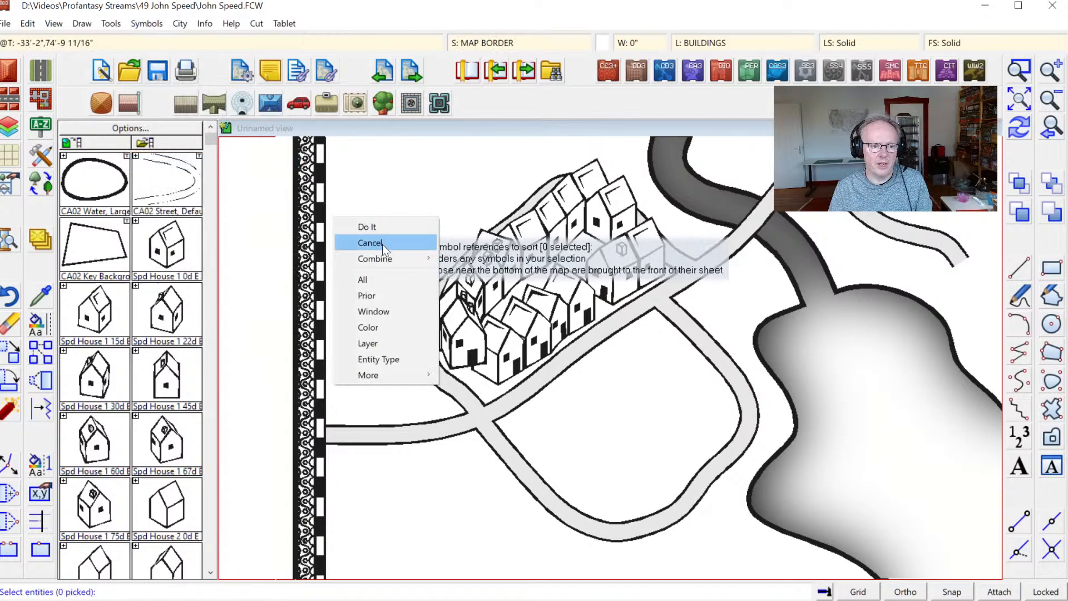
click(371, 273)
key(d)
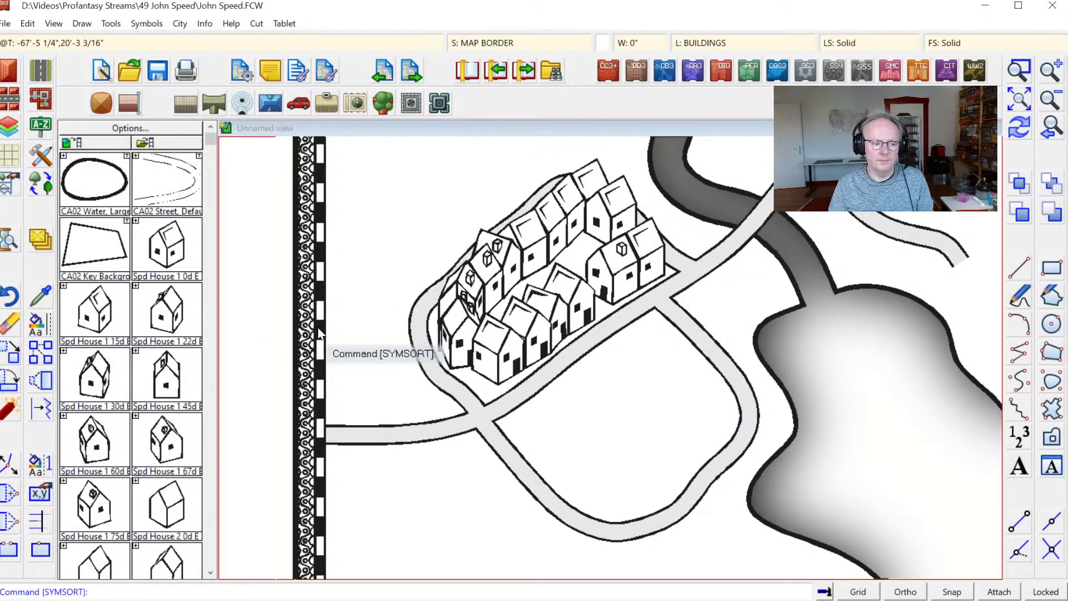
Look through the house symbols in the catalog and pick Spd House 3 0d for the southern loop.
click(1022, 73)
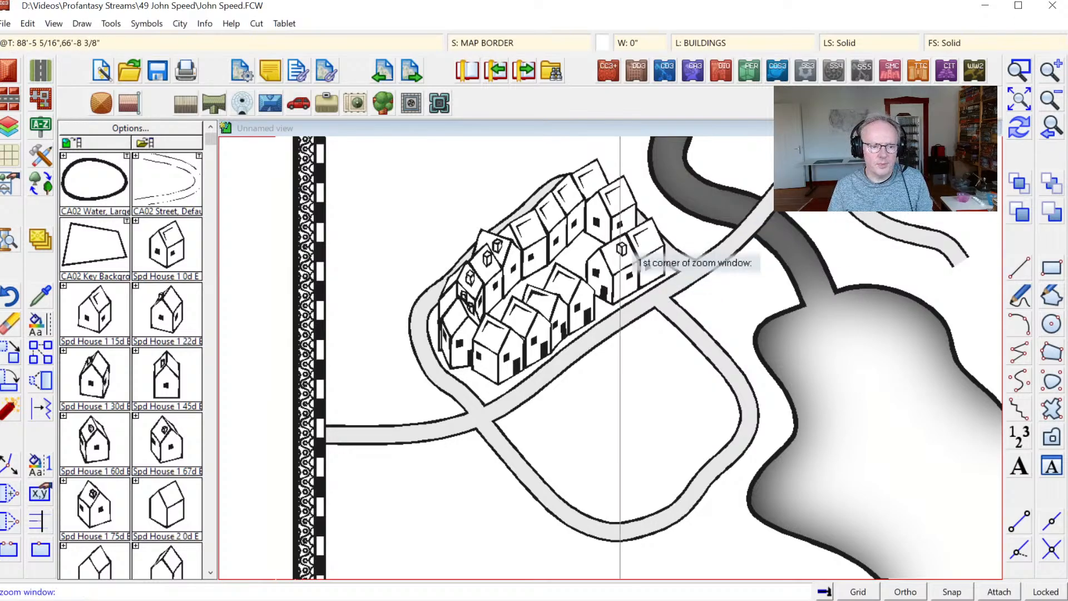
click(393, 201)
click(781, 554)
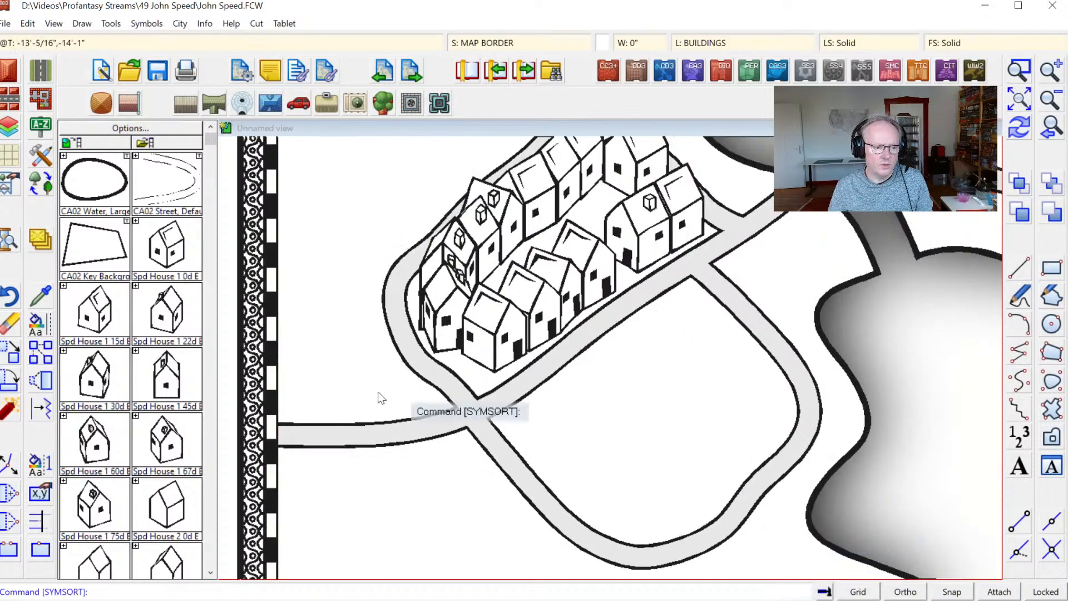
click(209, 473)
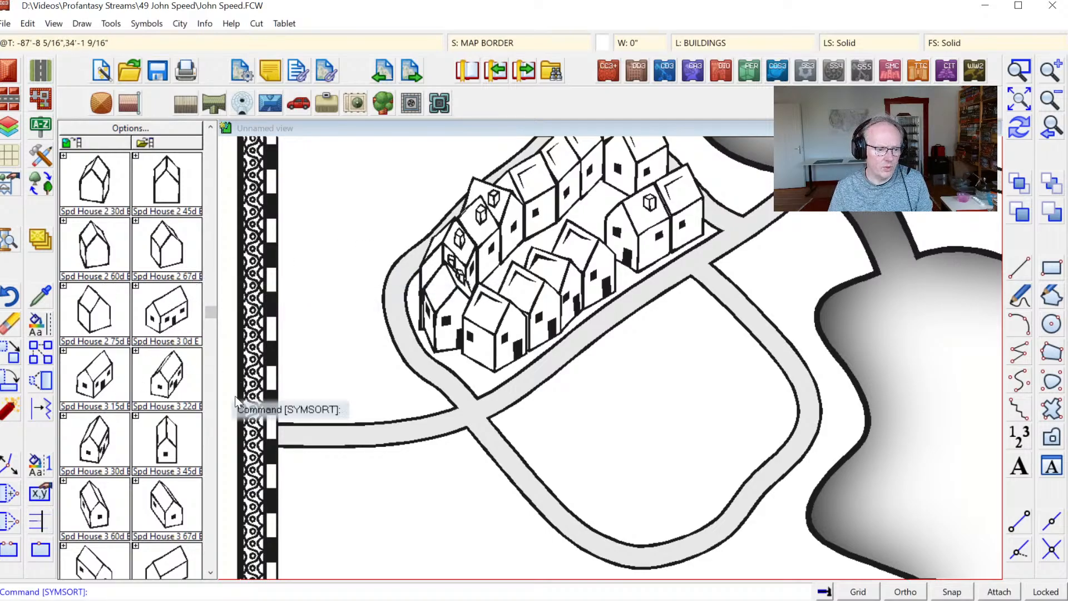
click(209, 562)
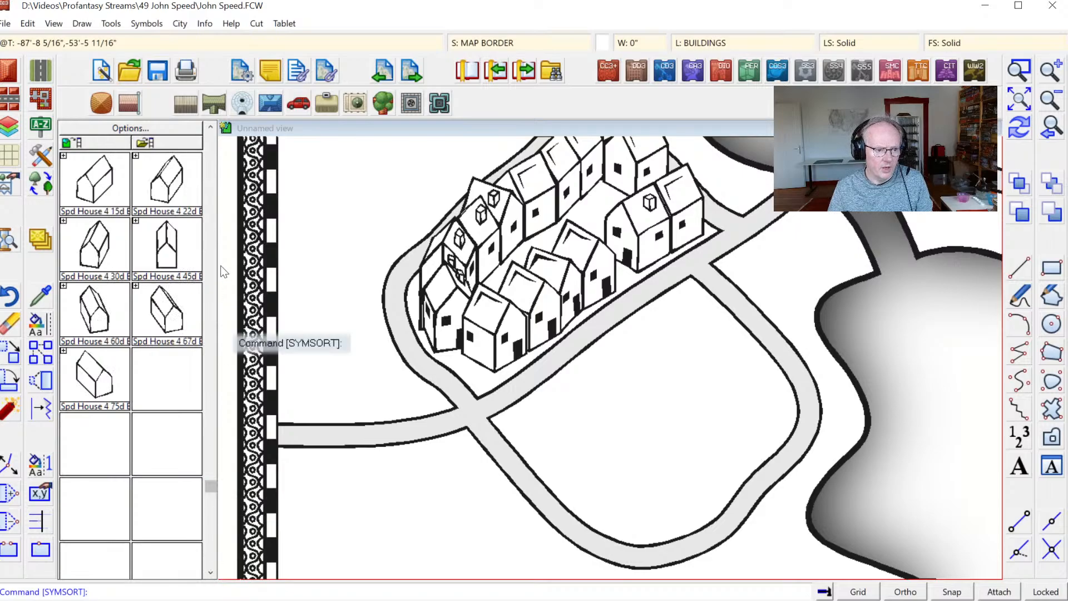
click(210, 174)
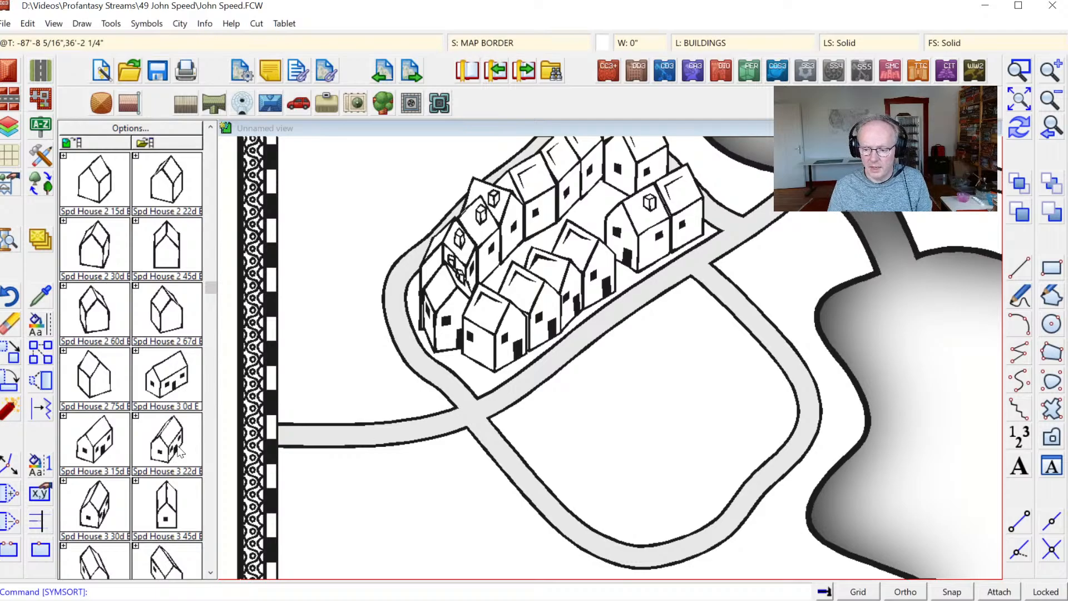
click(172, 378)
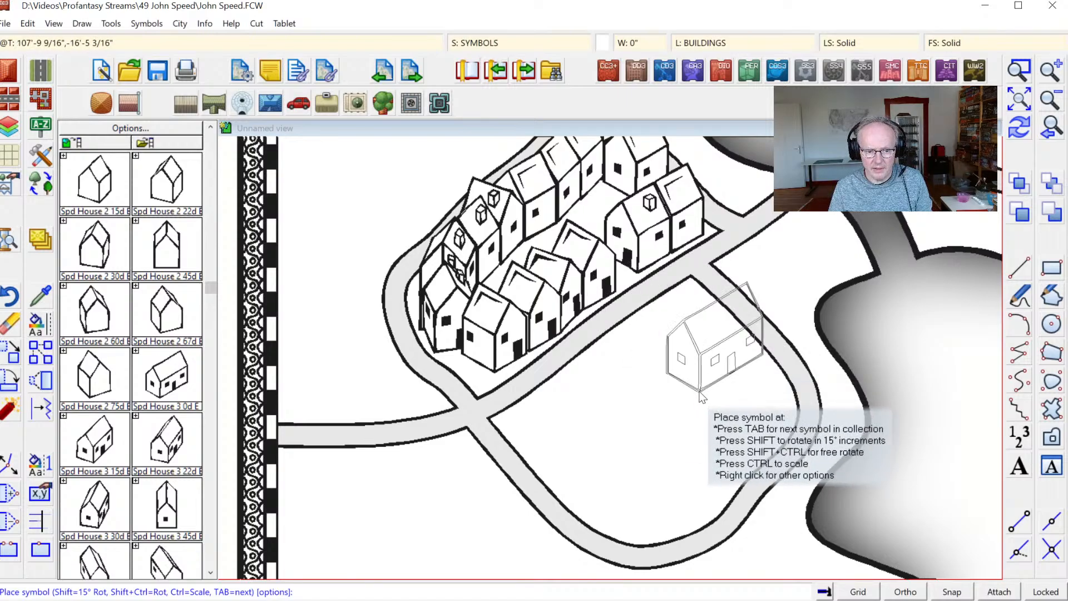
Cycle to the doorless variant with its long side facing southeast and place it south of the main road near the eastern junction.
key(Tab)
key(Tab)
key(Tab)
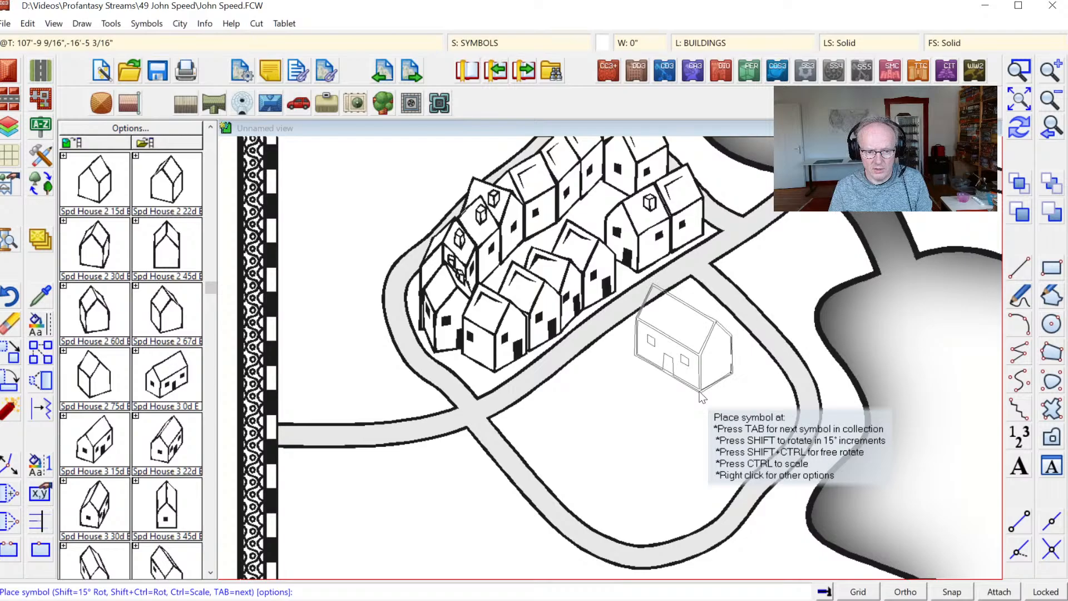
key(Tab)
key(Tab)
key(Tab)
key(Tab)
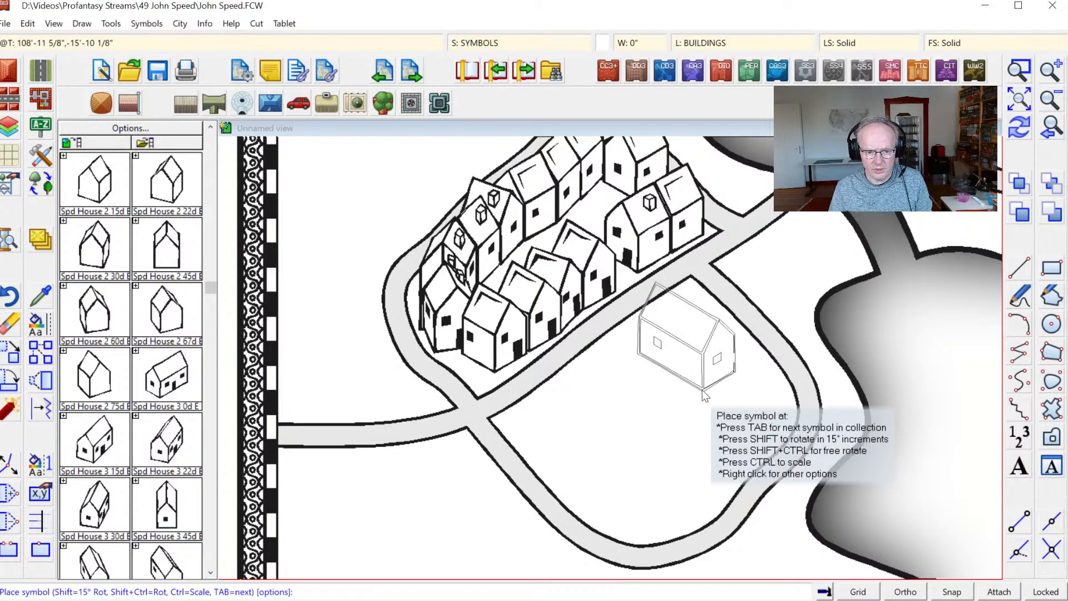
click(658, 359)
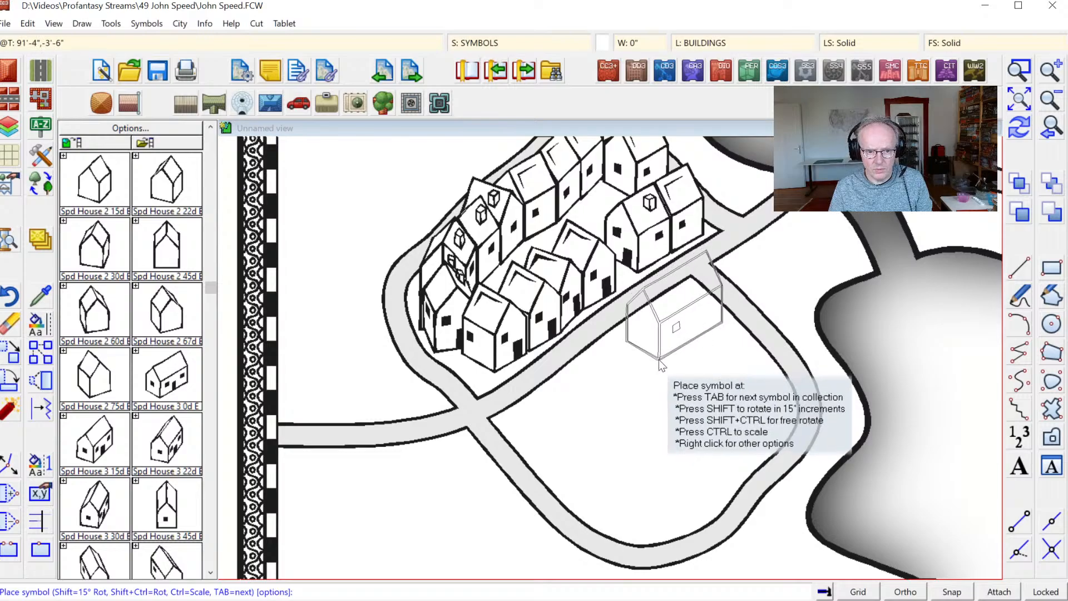
key(Escape)
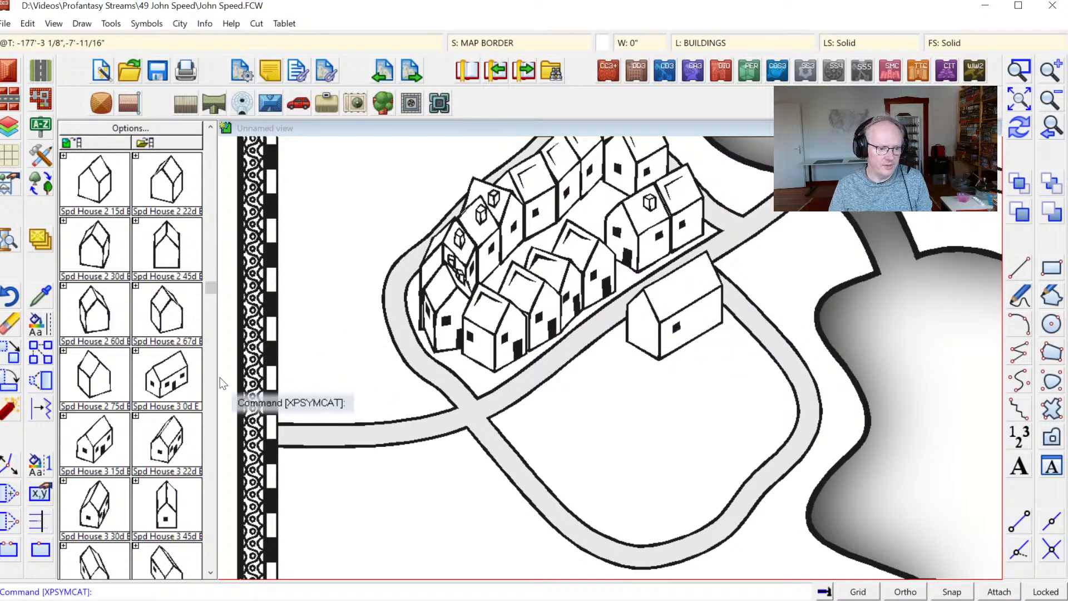
Try placing a Spd House 3 0d symbol inside the southern loop with its Y scale set to 2, and undo the placement.
click(170, 398)
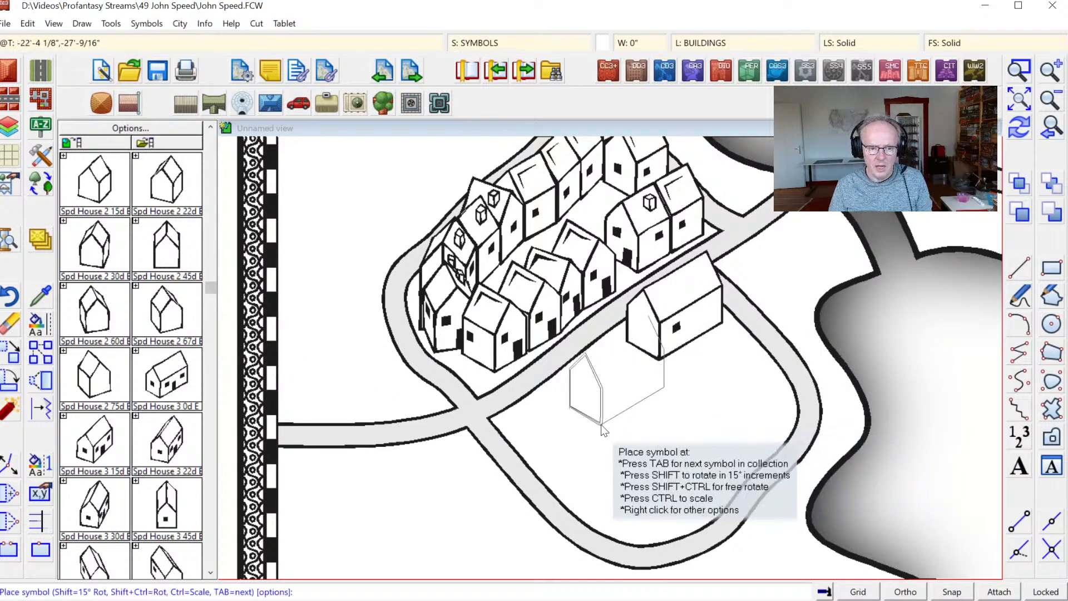
right_click(615, 429)
click(498, 298)
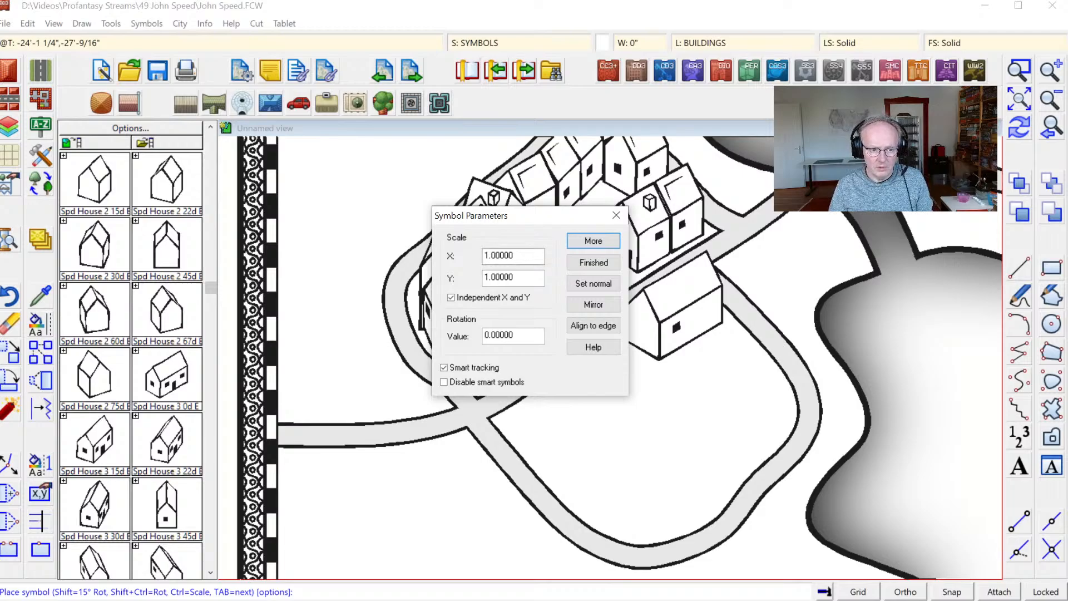
key(Tab)
text(2)
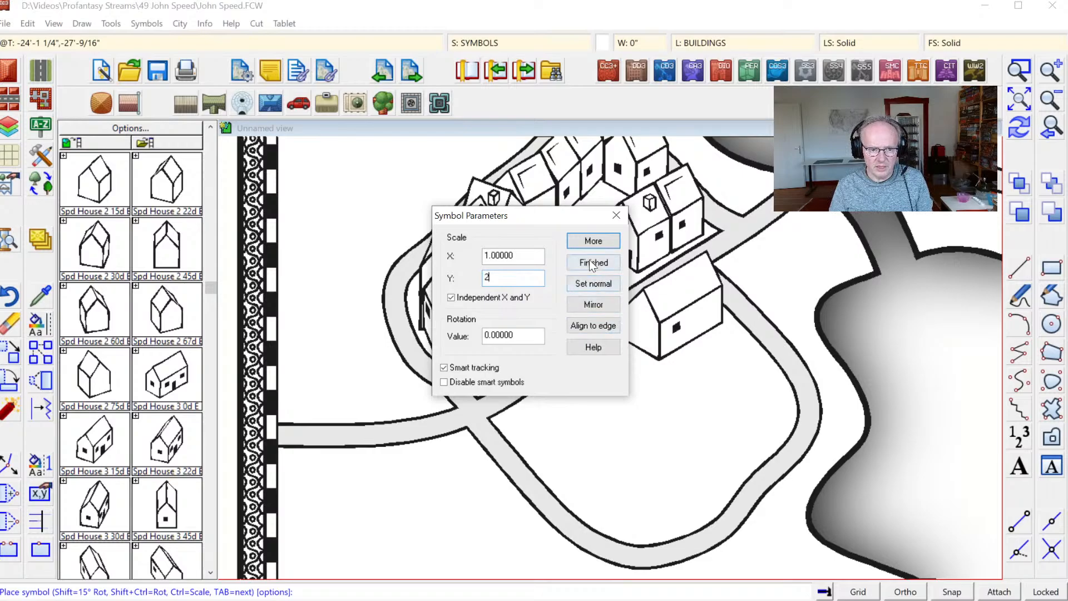
click(586, 243)
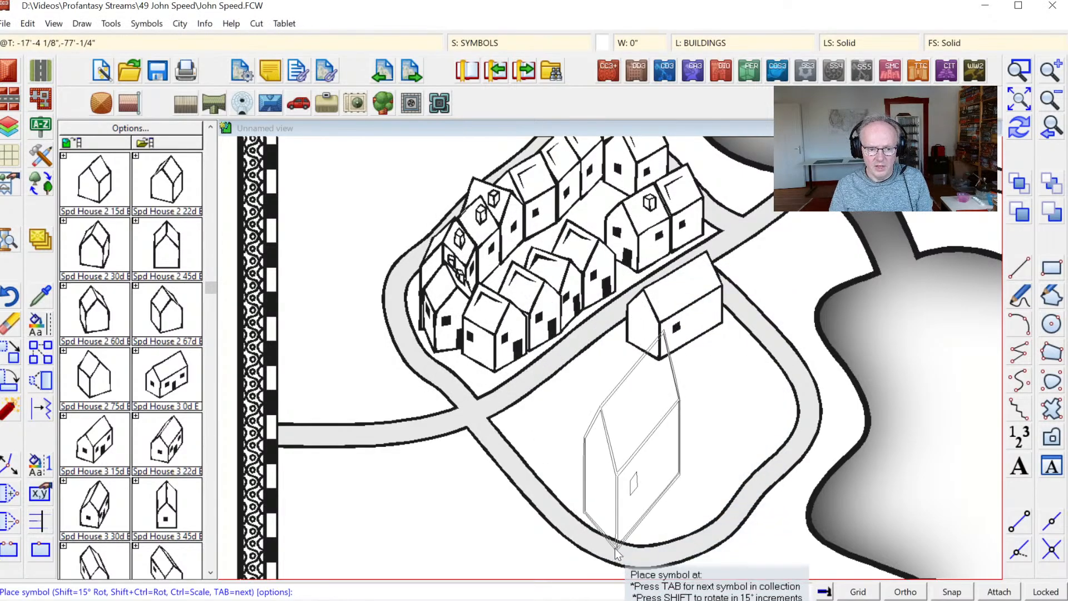
click(606, 513)
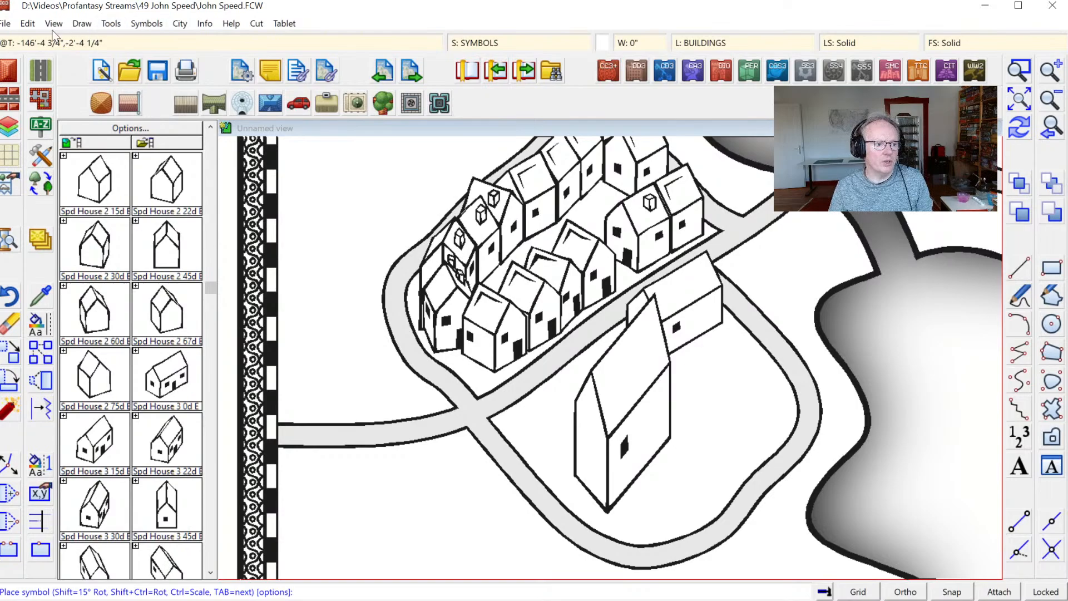
click(27, 22)
click(35, 40)
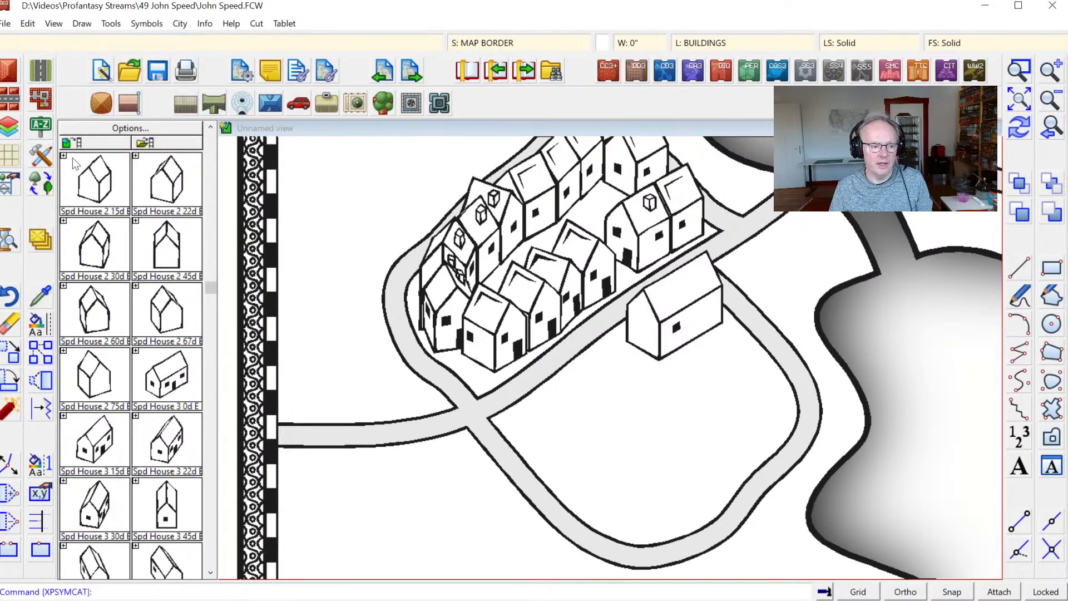
Clone the Spd House 3 0d W symbol definition under the name Spd House High 3 0d W.
click(146, 23)
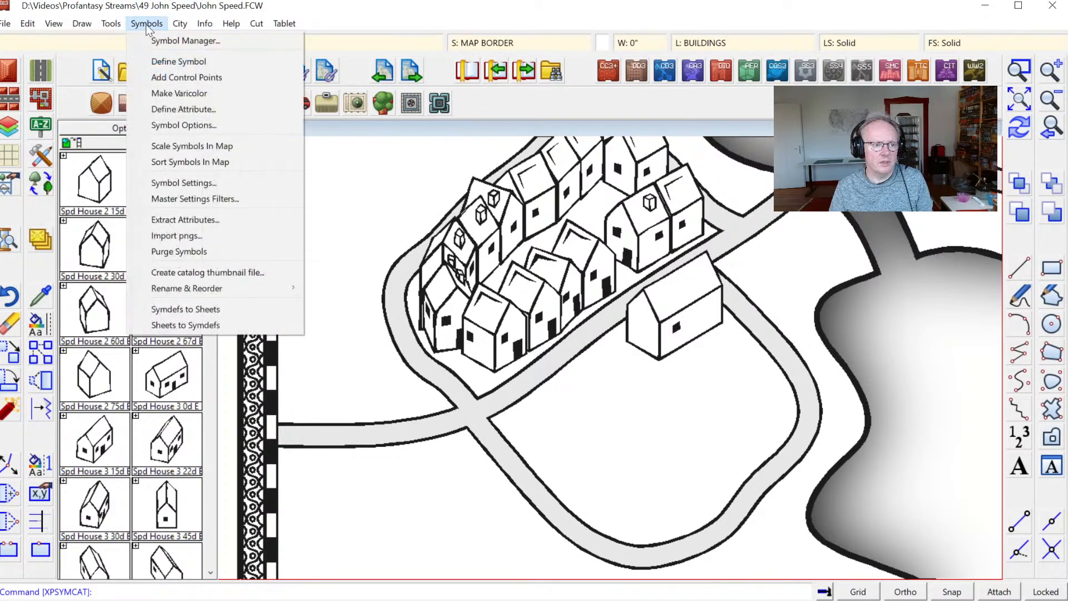
click(156, 41)
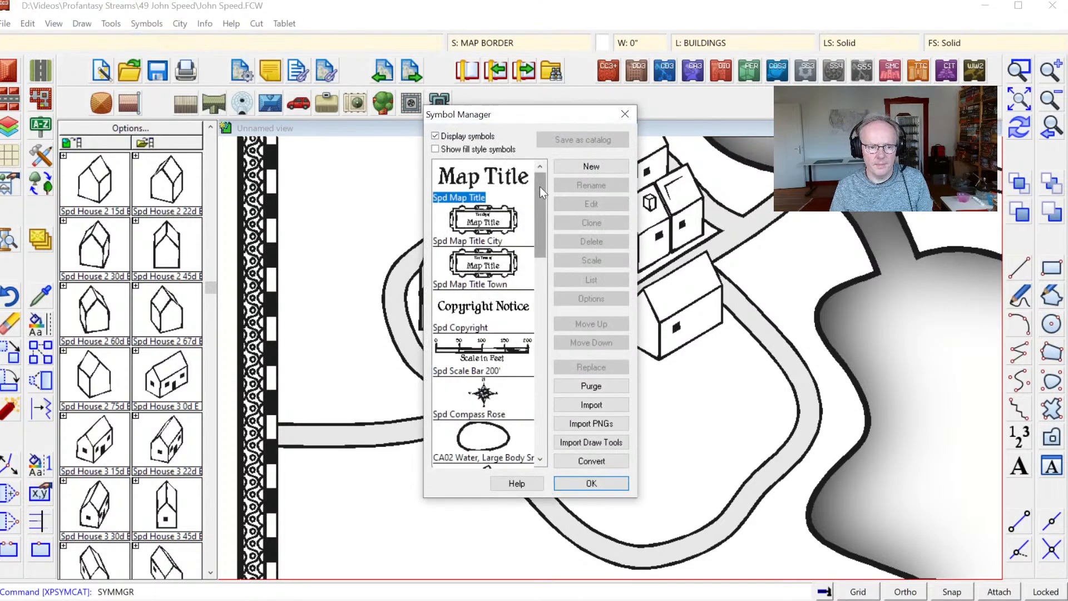
drag(540, 186, 567, 402)
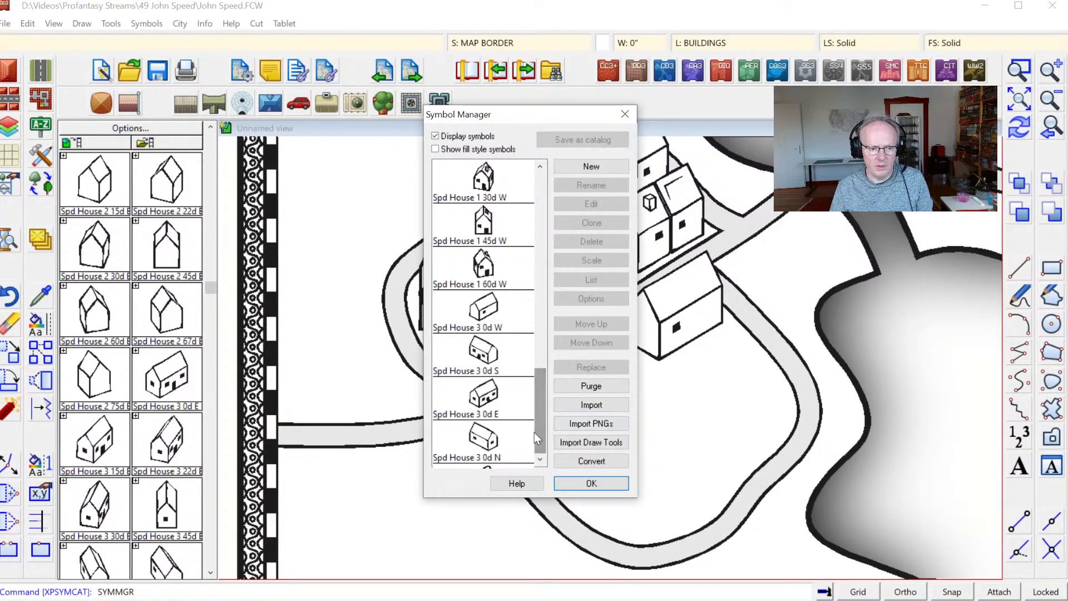
click(486, 311)
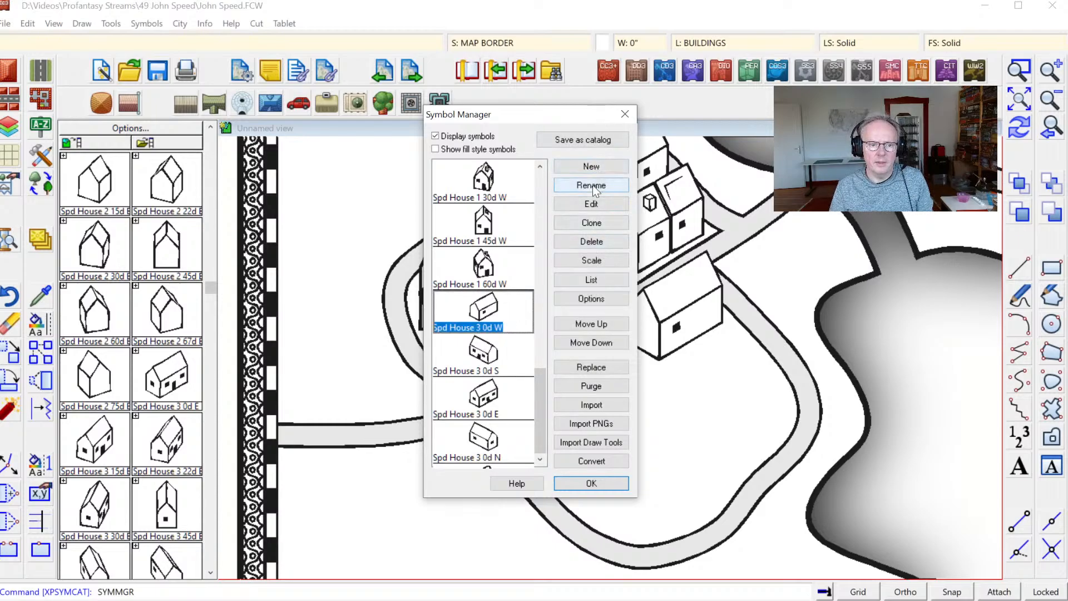
click(593, 225)
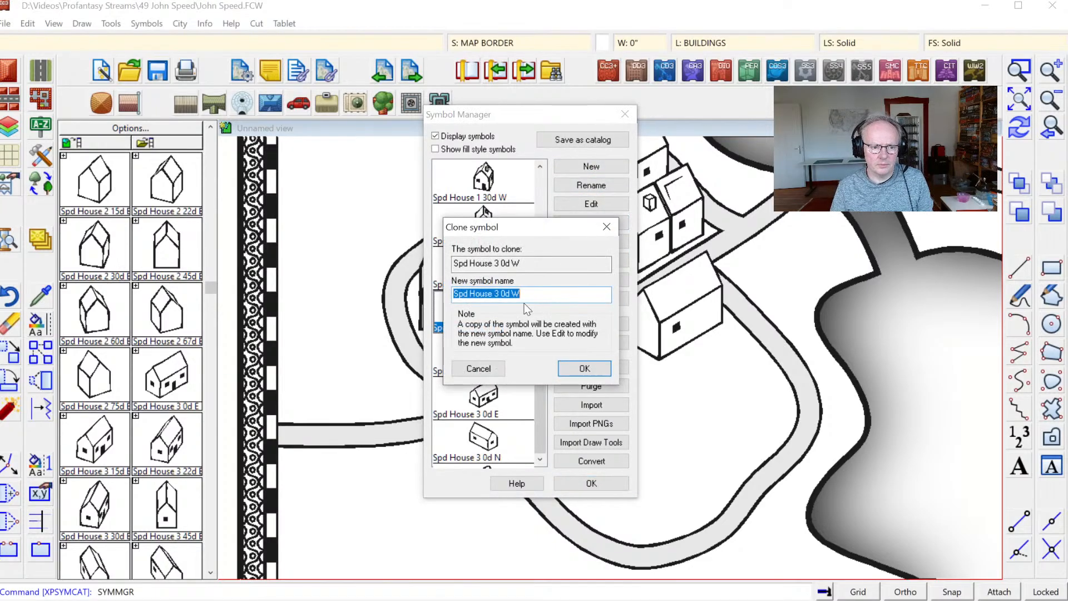
click(500, 294)
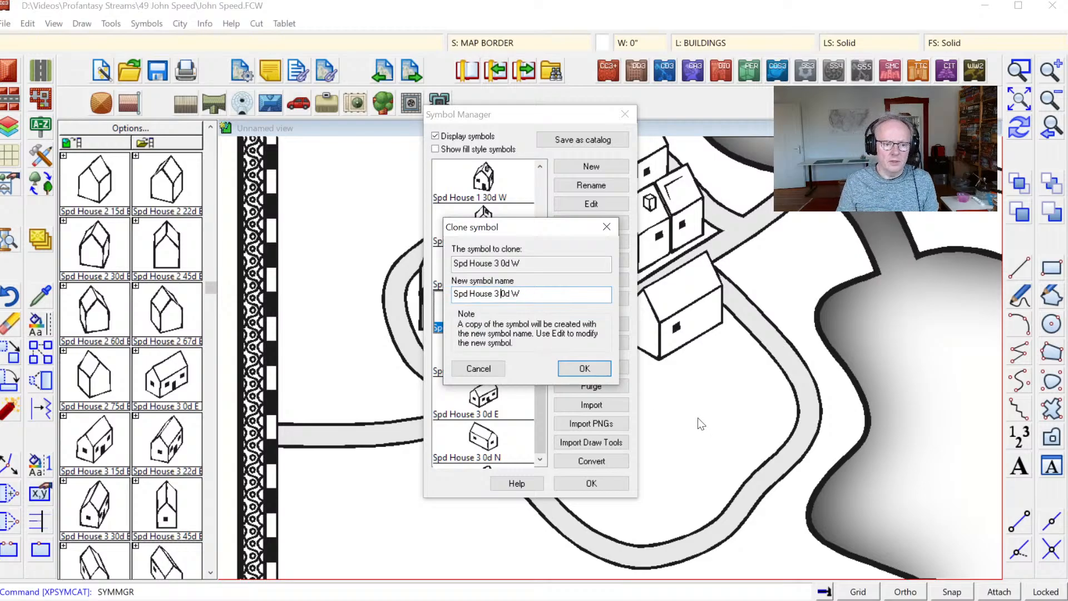
text(High)
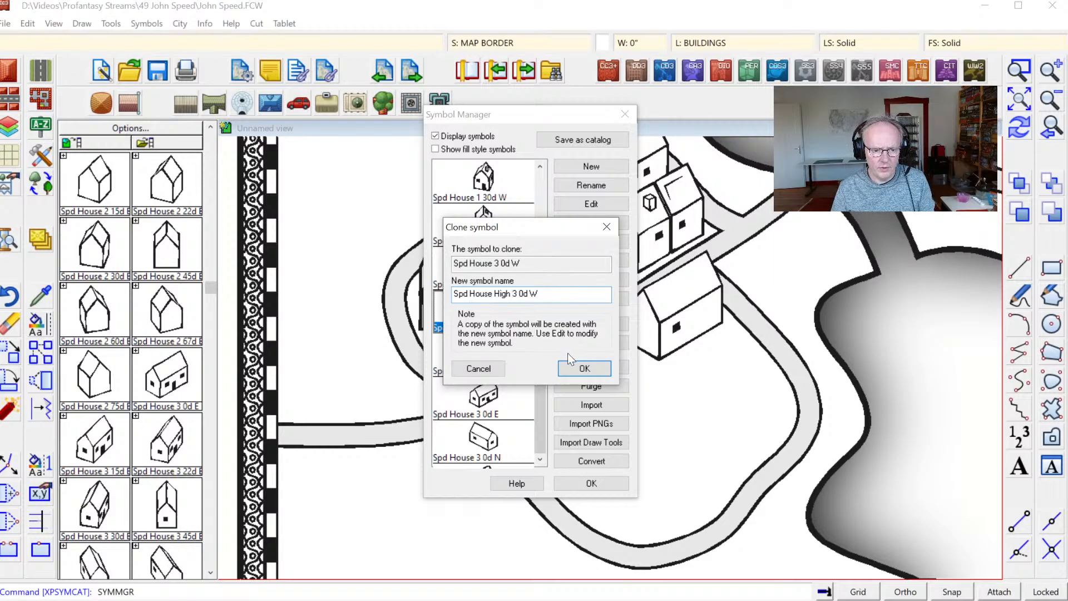
click(573, 368)
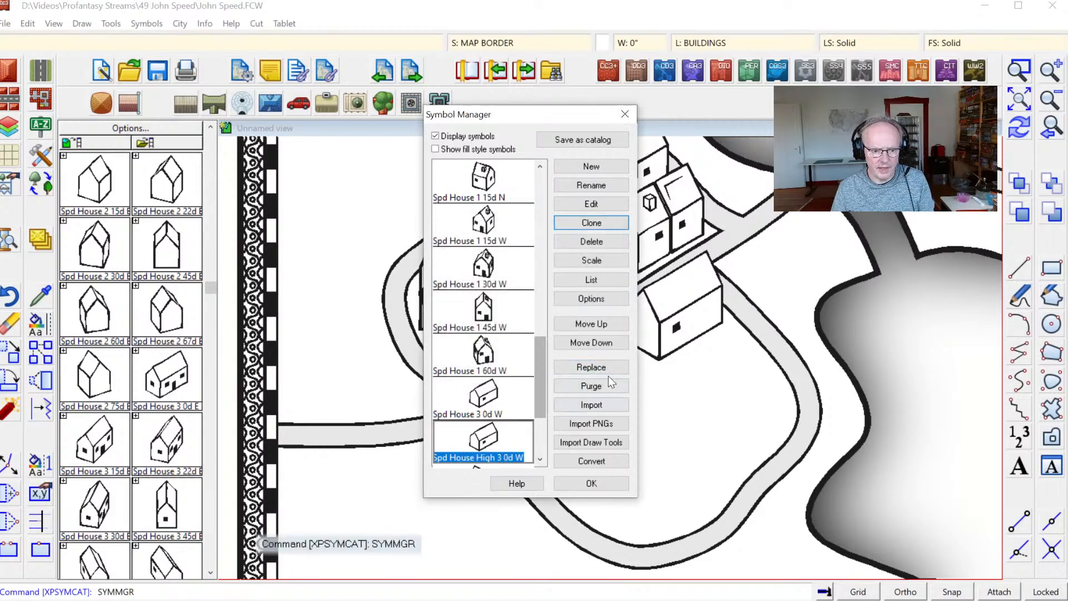
Reorder the cloned high house symbol so it follows Spd House 3 0d N in the symbol list.
click(605, 345)
click(605, 345)
click(605, 345)
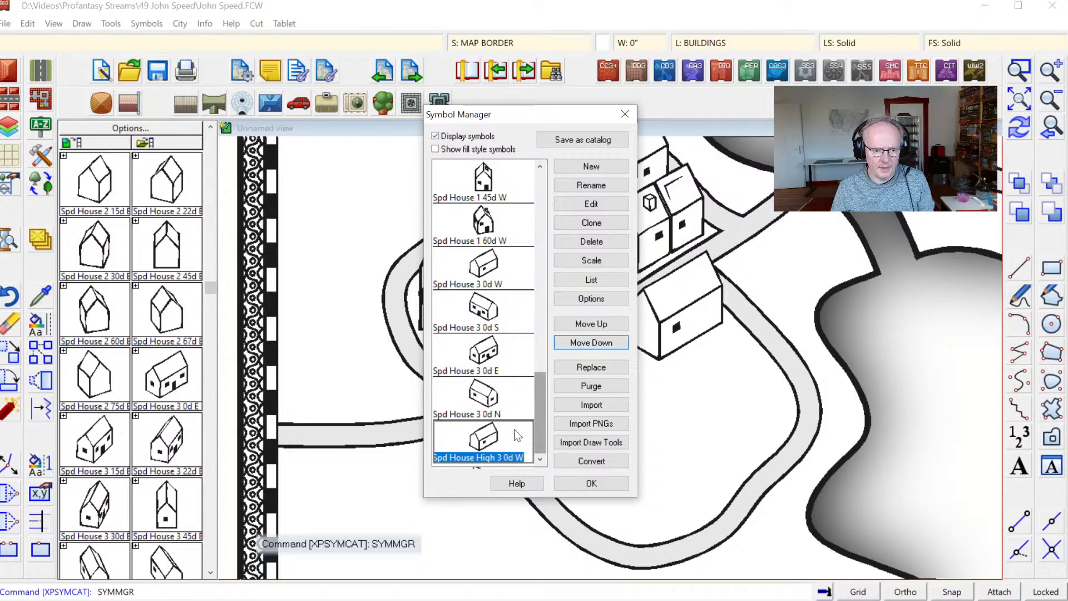
Open the Spd House High 3 0d W symbol for editing in a new window spanning most of the map view.
click(593, 205)
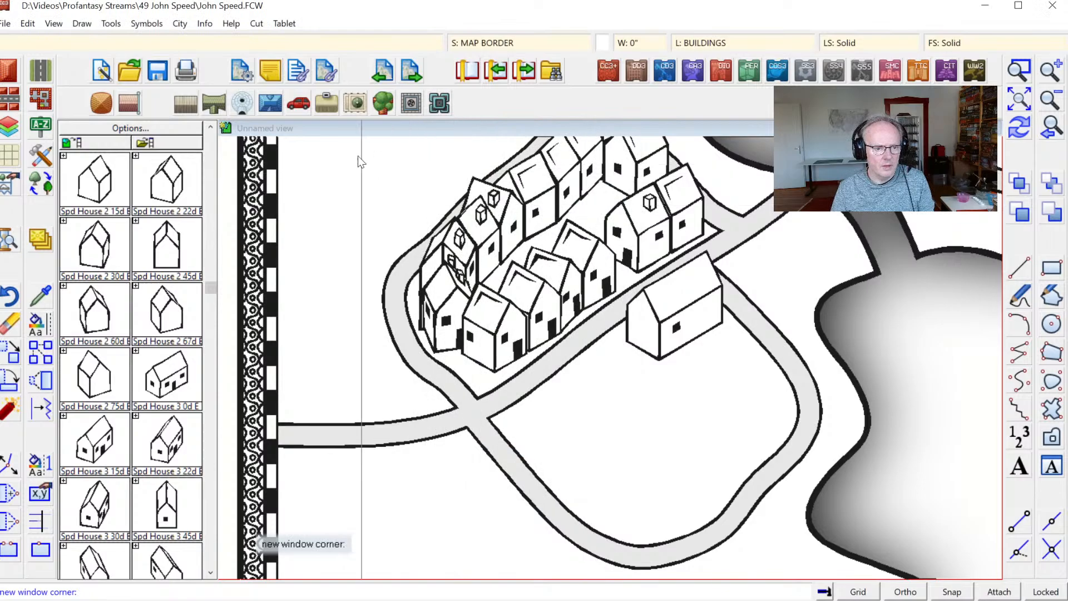
click(331, 150)
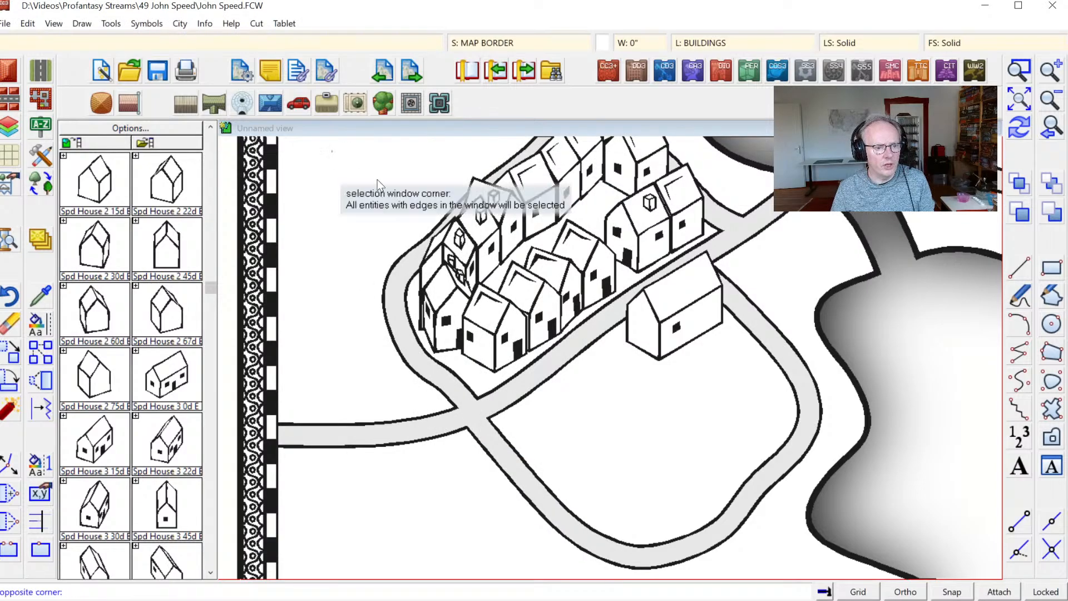
click(874, 535)
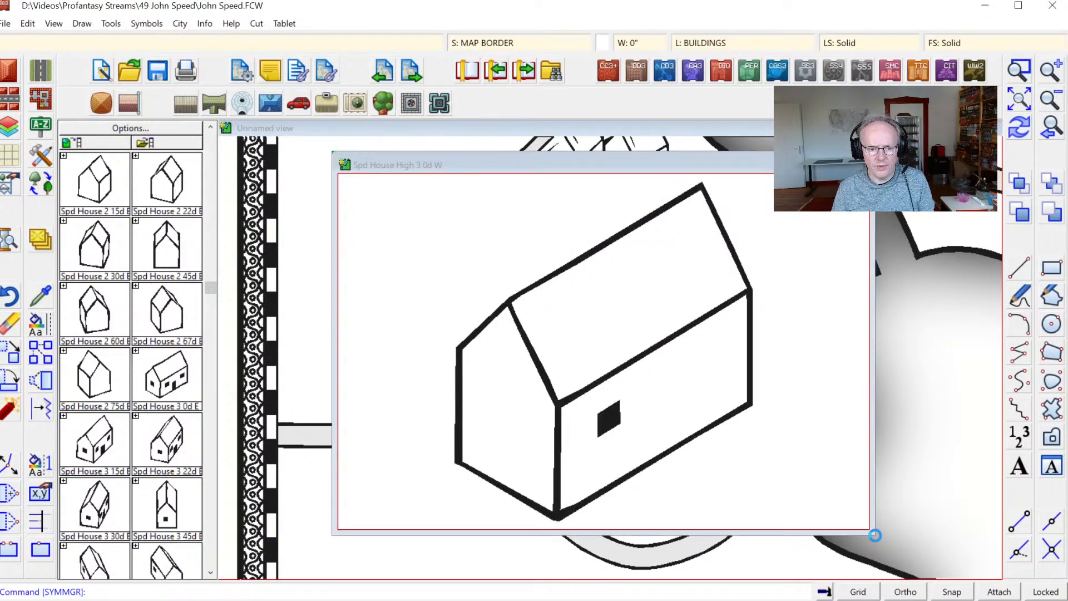
click(1060, 103)
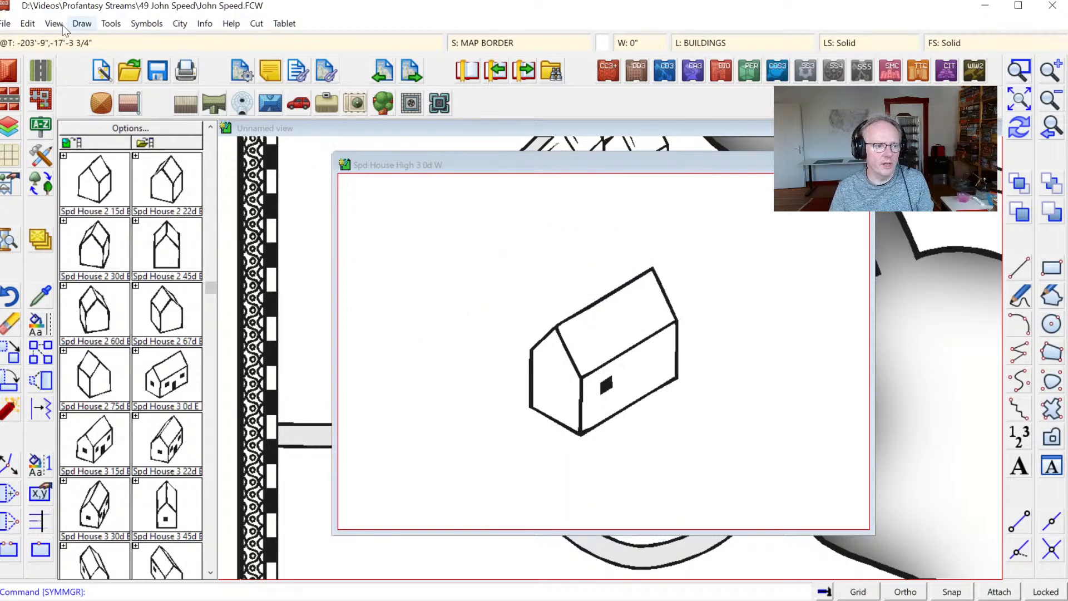
Stretch the upper nodes of the house's roof, walls and vertical edges straight up by about 13 feet, keeping the base in place.
click(26, 24)
mouse_move(90, 229)
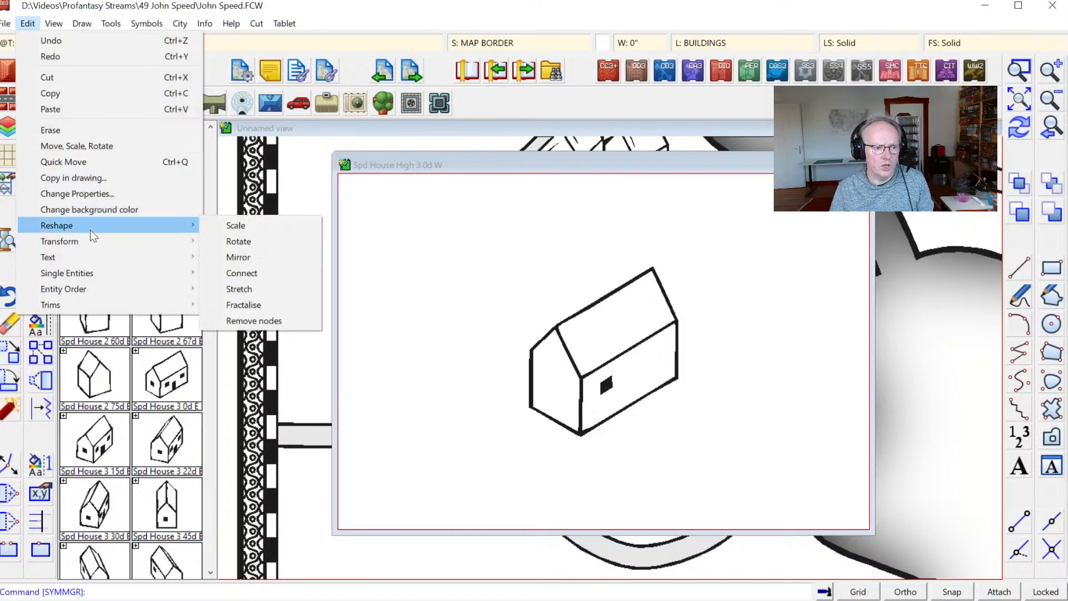
click(290, 295)
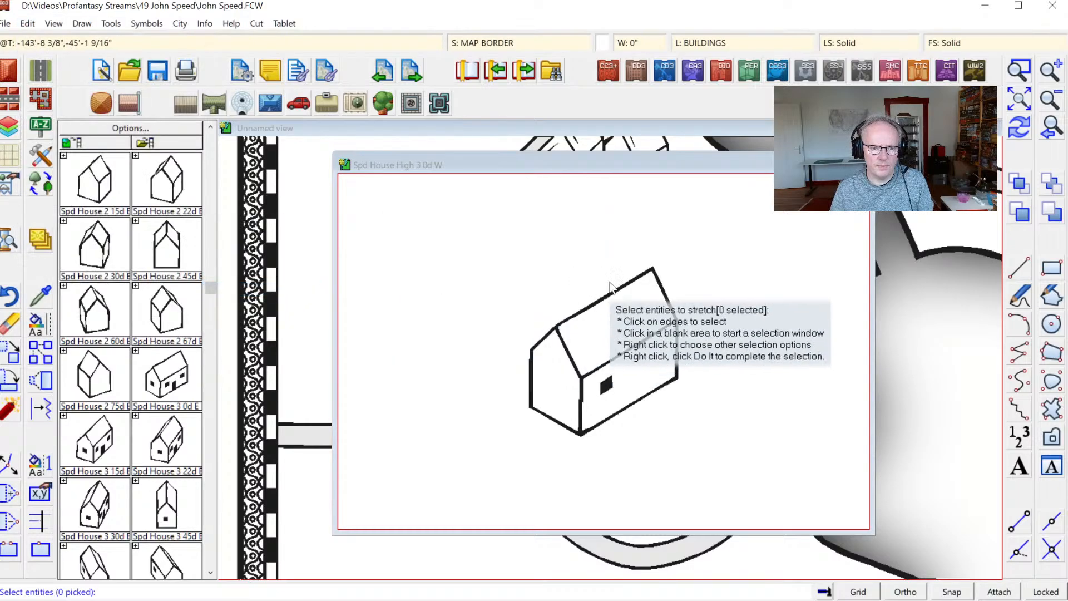
click(641, 274)
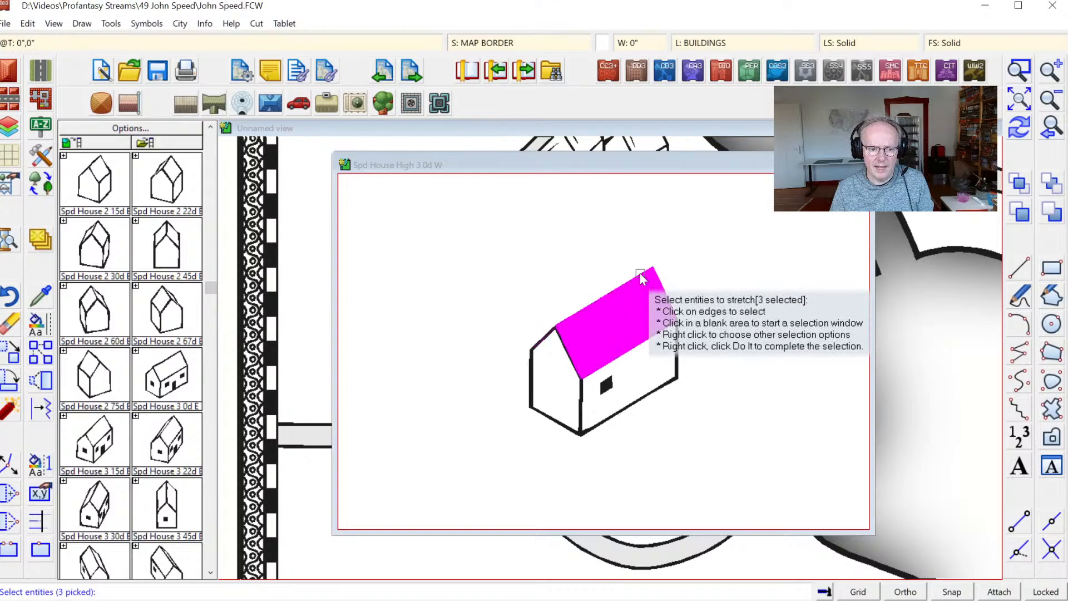
click(543, 338)
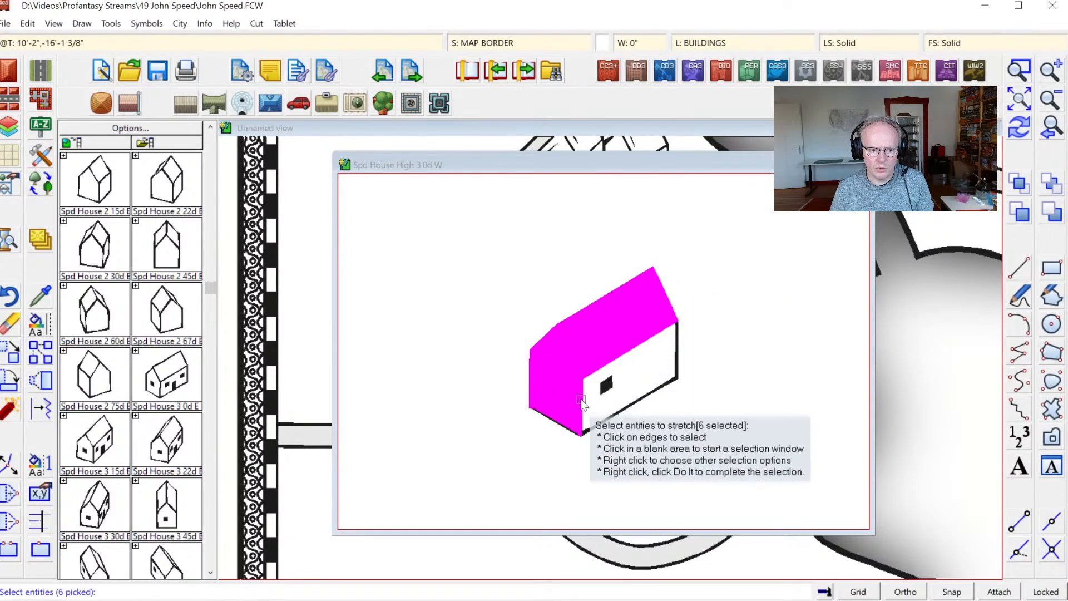
click(580, 391)
click(677, 360)
click(677, 346)
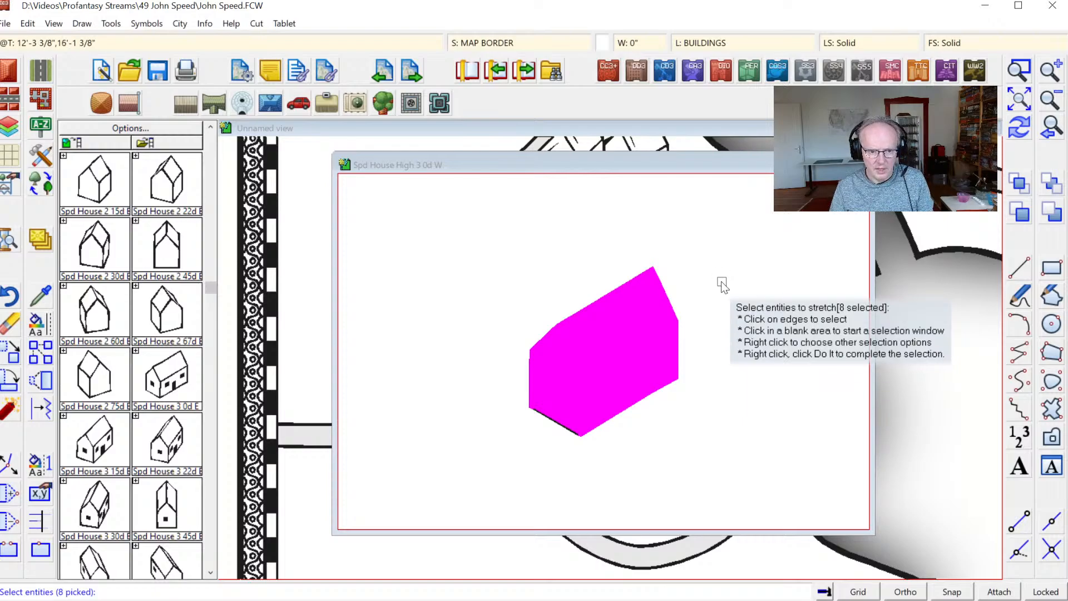
key(Return)
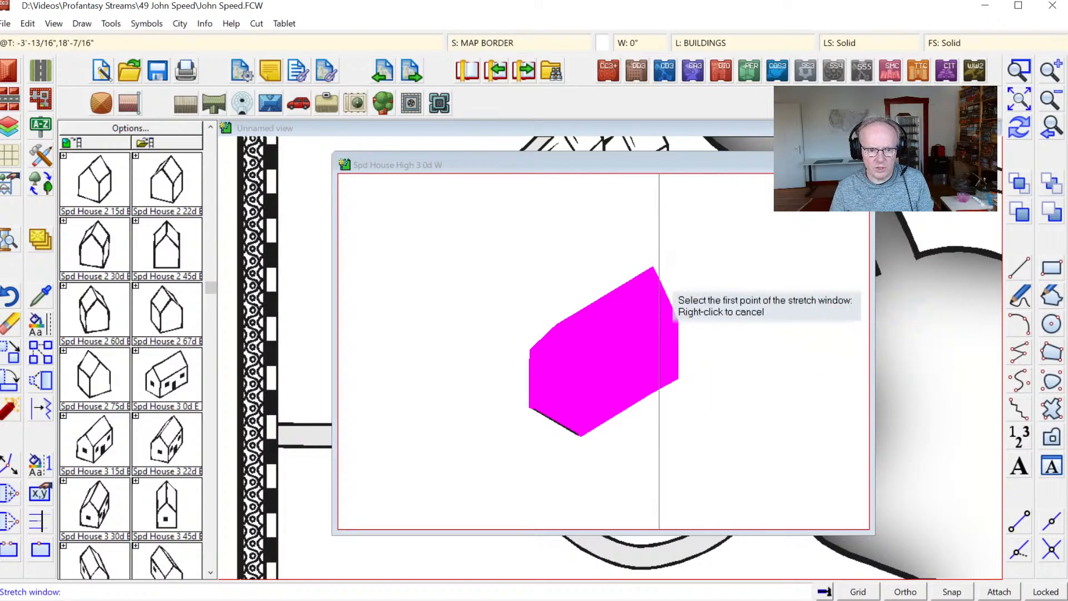
click(506, 260)
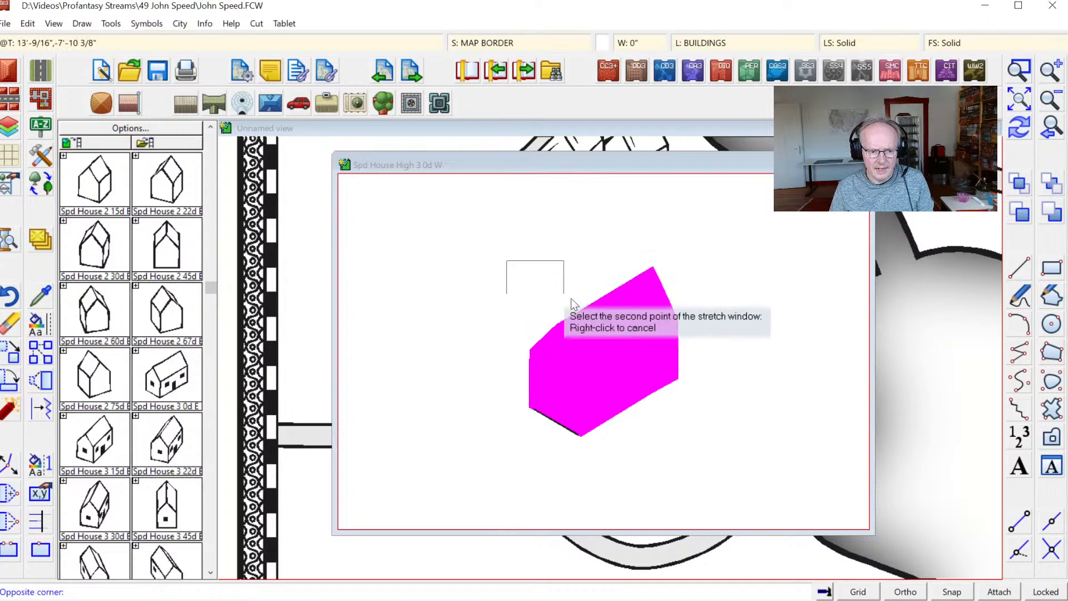
click(684, 372)
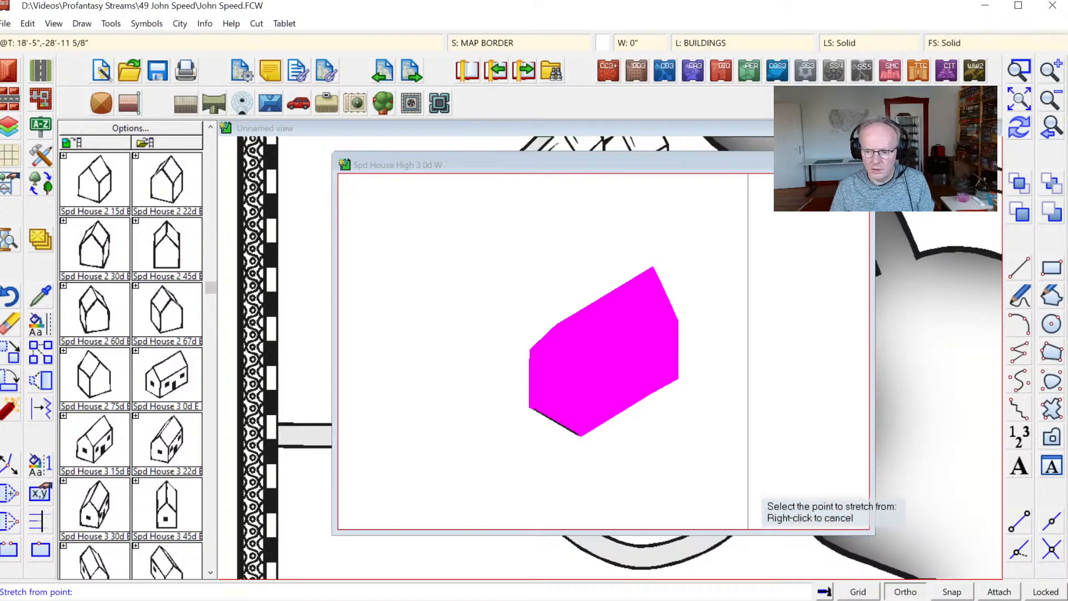
click(589, 323)
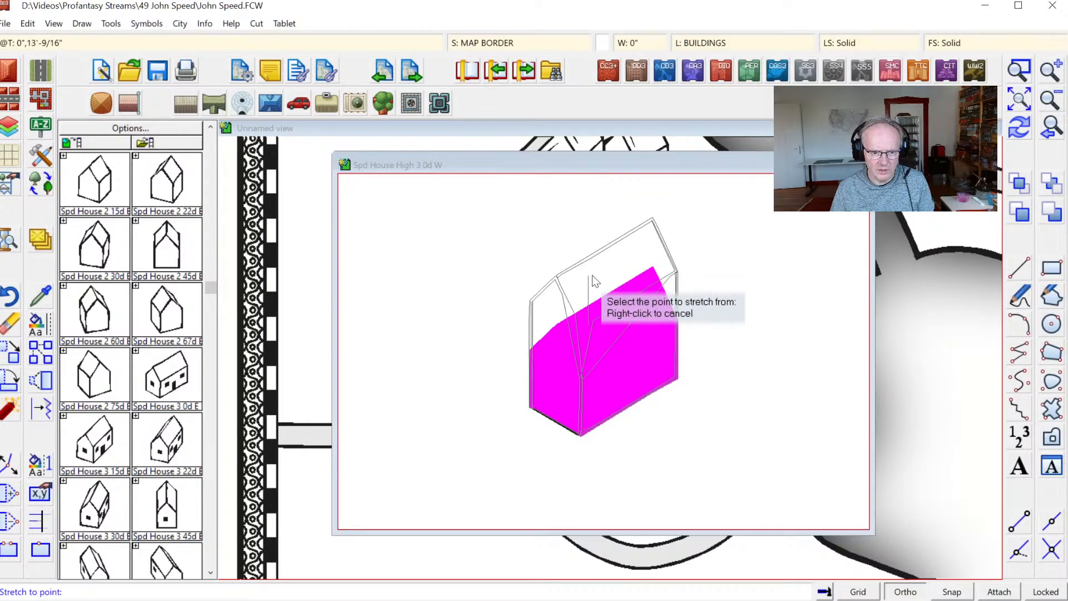
click(593, 282)
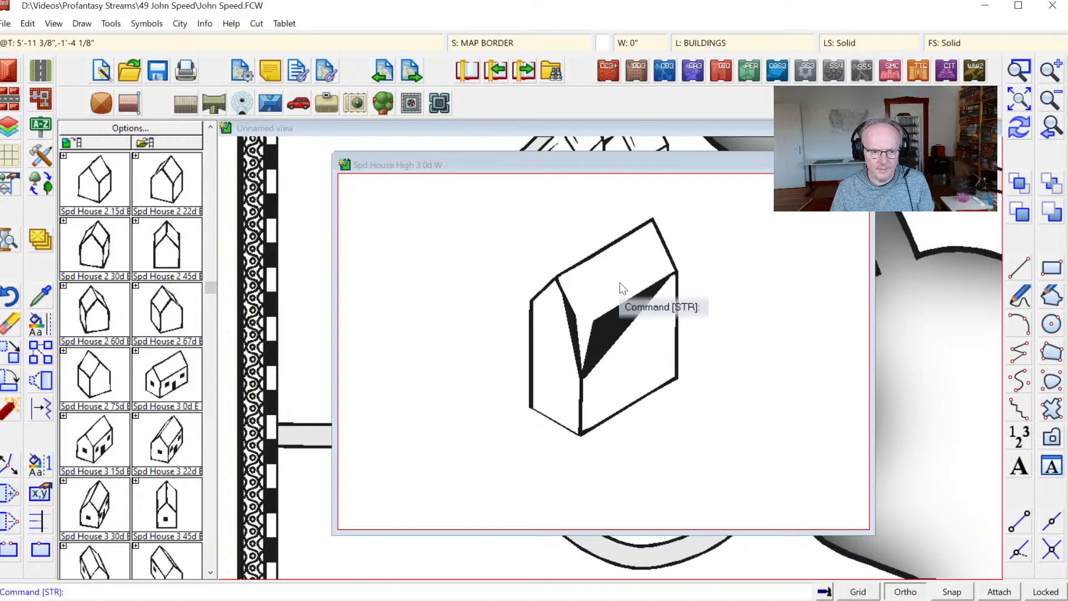
click(1029, 133)
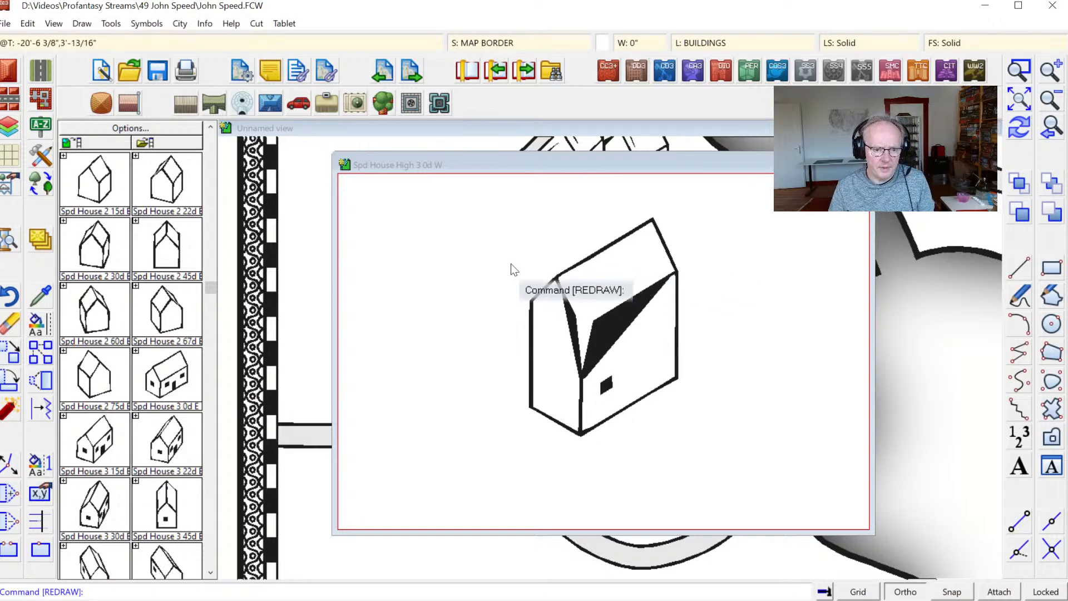
Stretch the leftover nodes at the front corner's eave straight up to line up with the raised roof and walls.
click(16, 464)
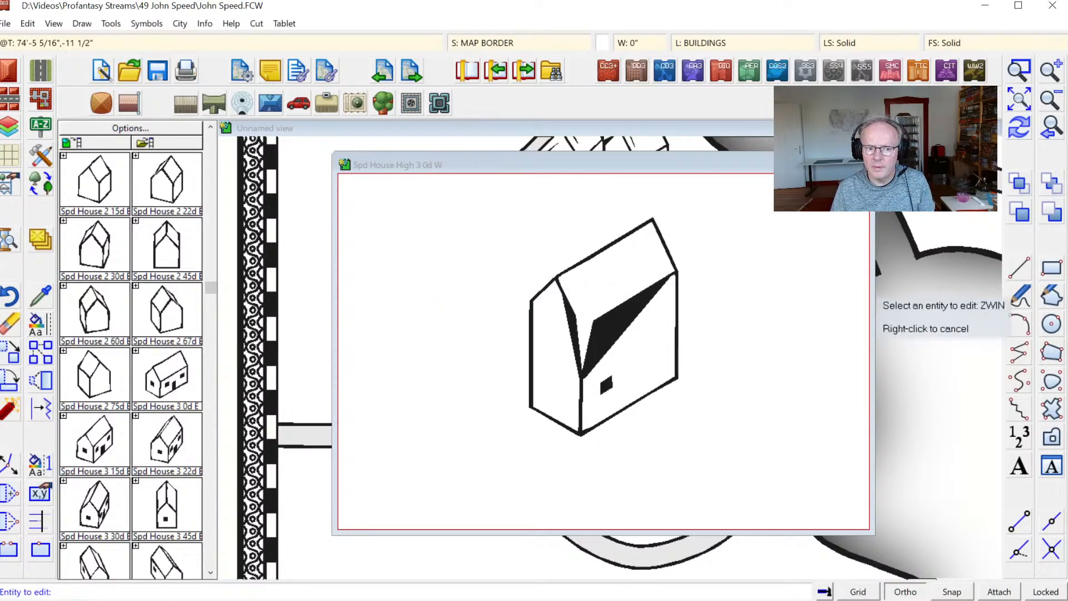
click(1018, 70)
click(482, 236)
click(723, 456)
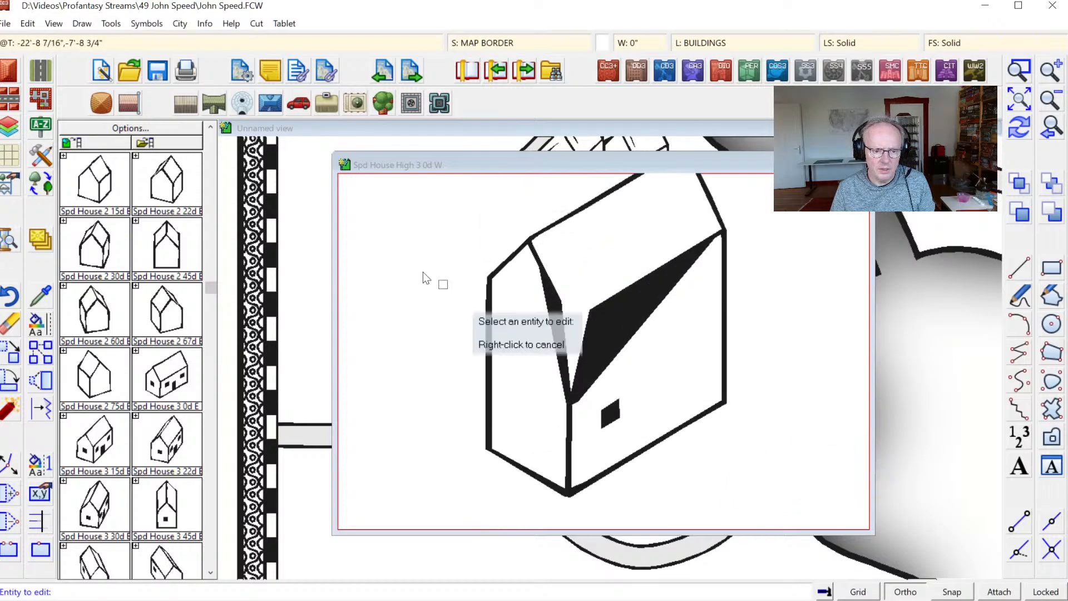
click(28, 23)
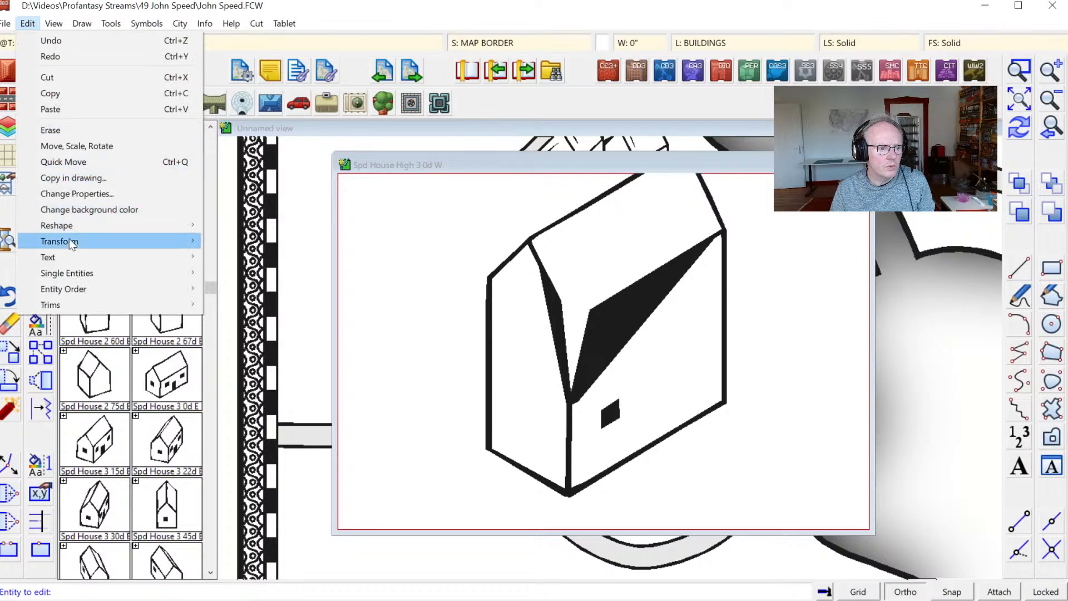
mouse_move(73, 226)
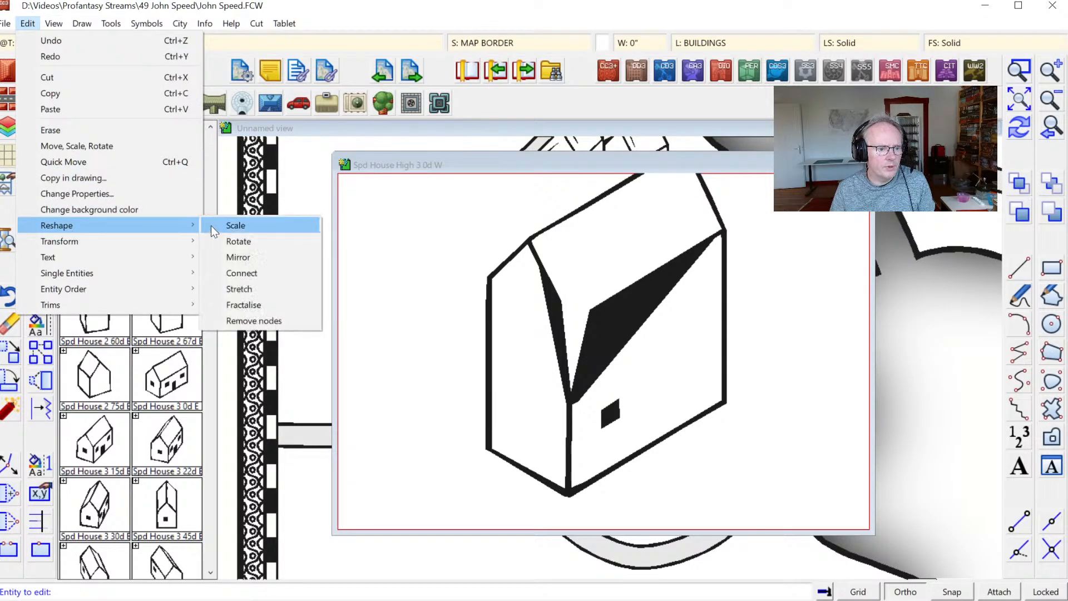
click(239, 287)
click(570, 397)
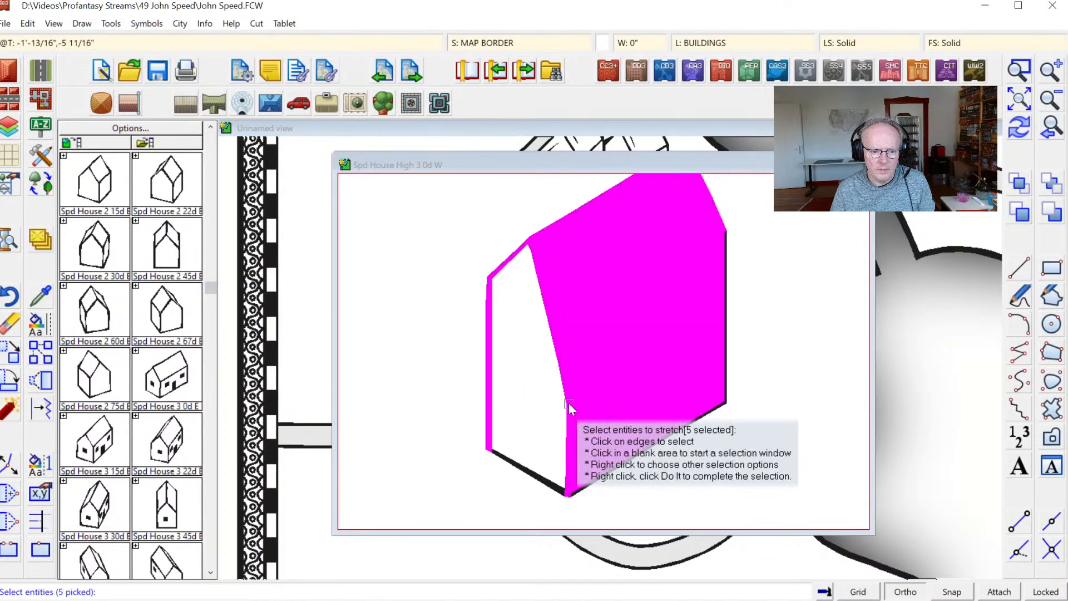
click(569, 403)
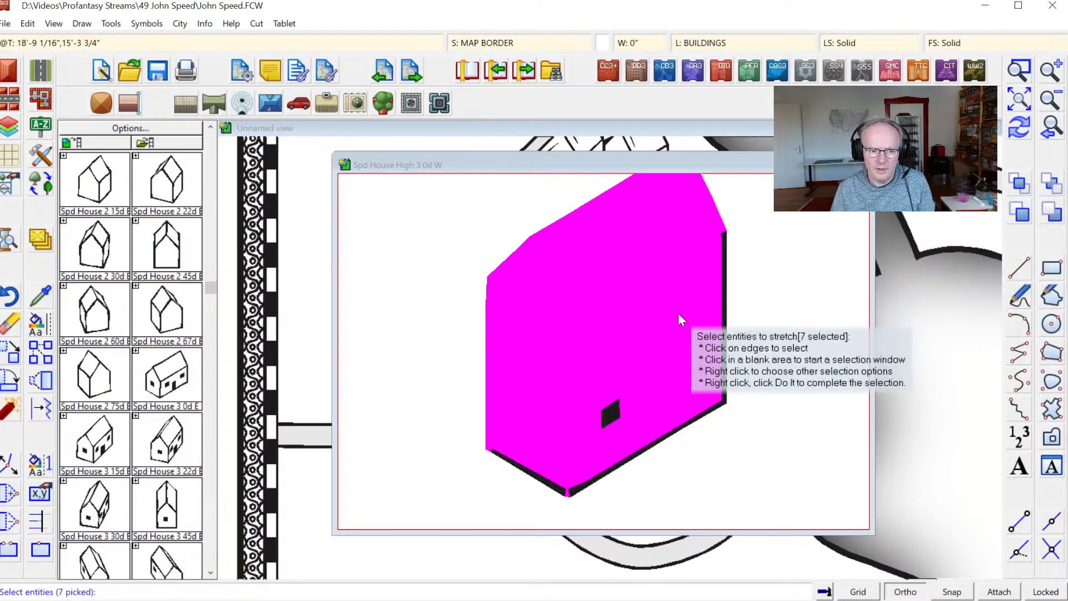
right_click(613, 338)
click(613, 342)
click(539, 348)
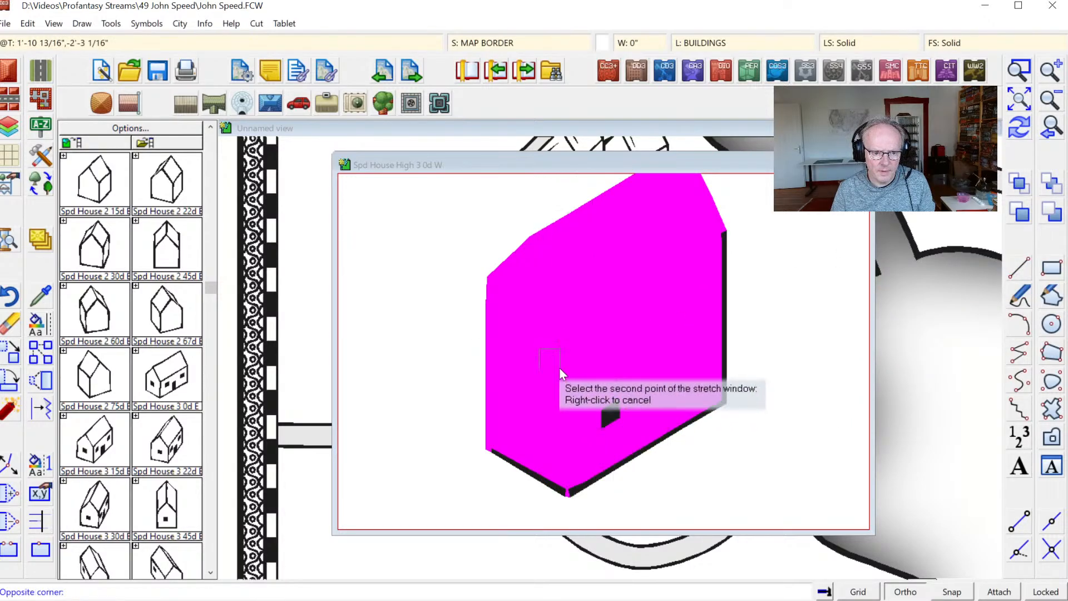
click(604, 414)
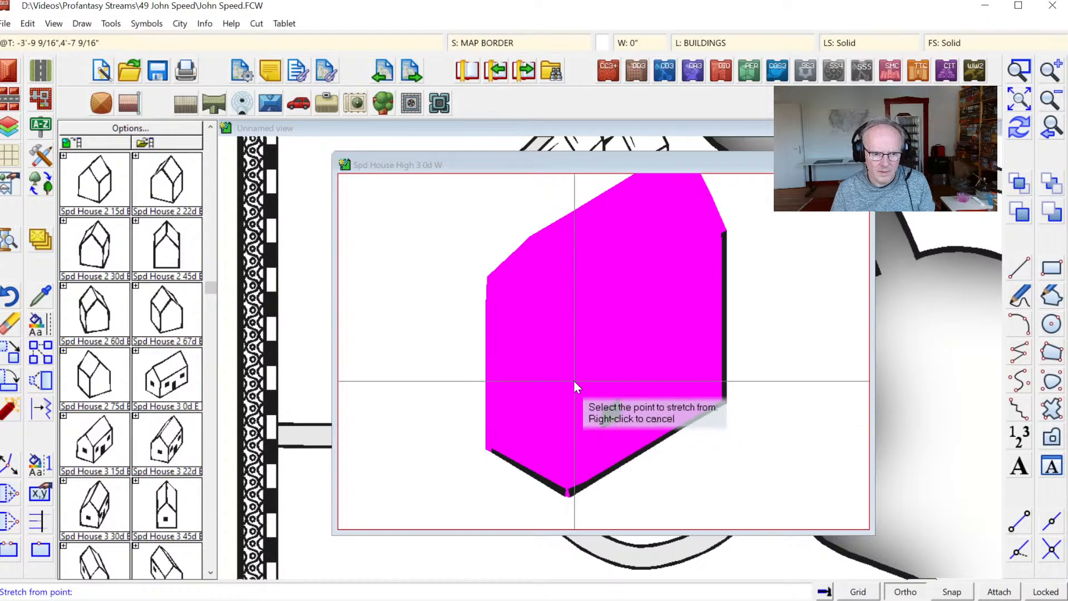
click(575, 381)
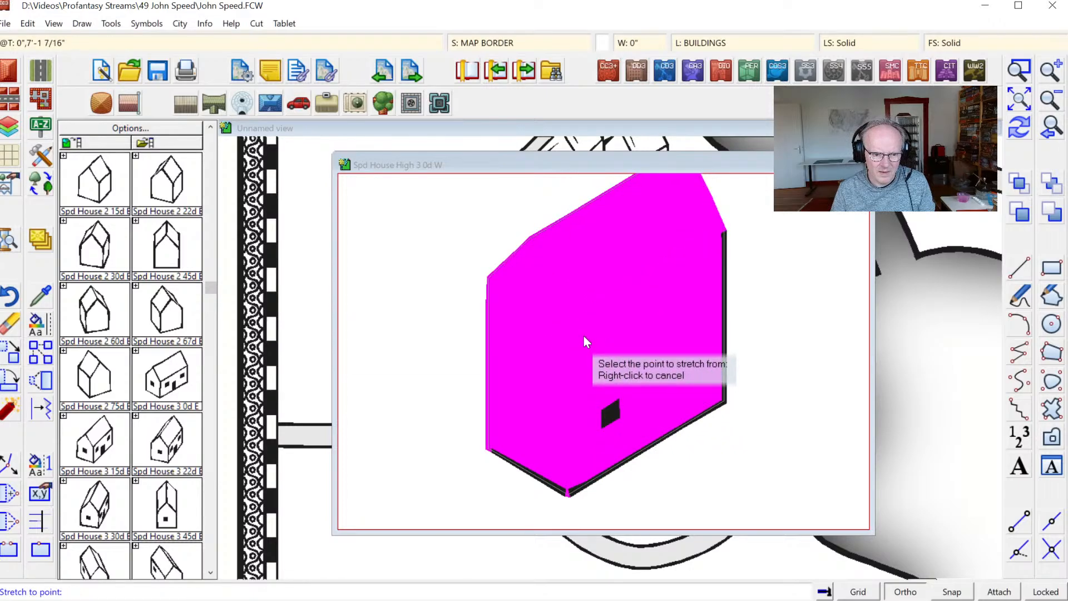
click(589, 302)
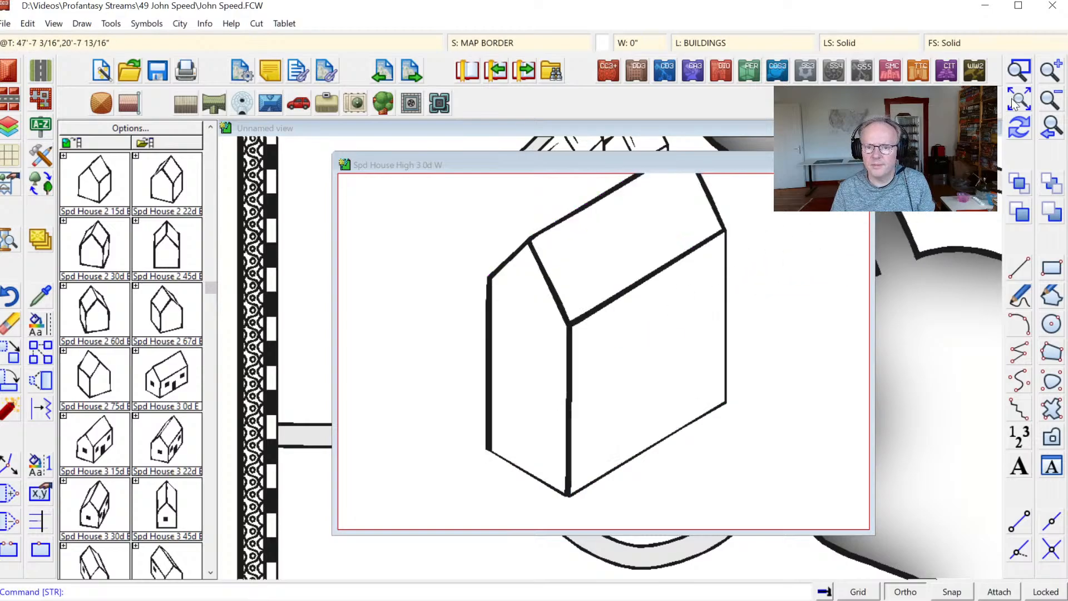
click(1019, 136)
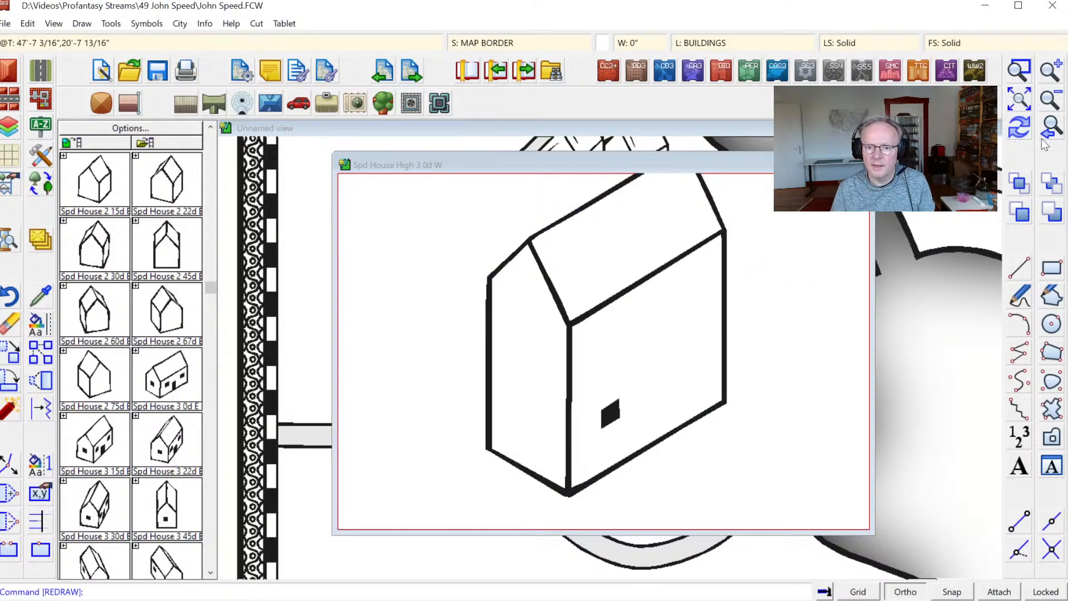
Copy the existing window's properties and draw a similar filled polygon window on the long wall's upper storey, near the front corner.
click(35, 302)
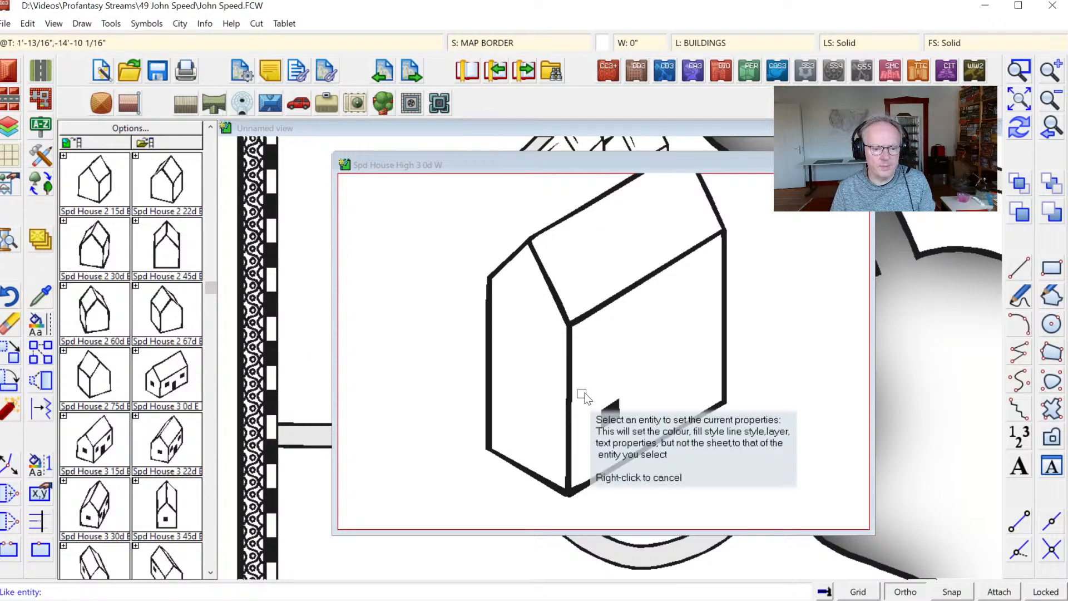
click(611, 408)
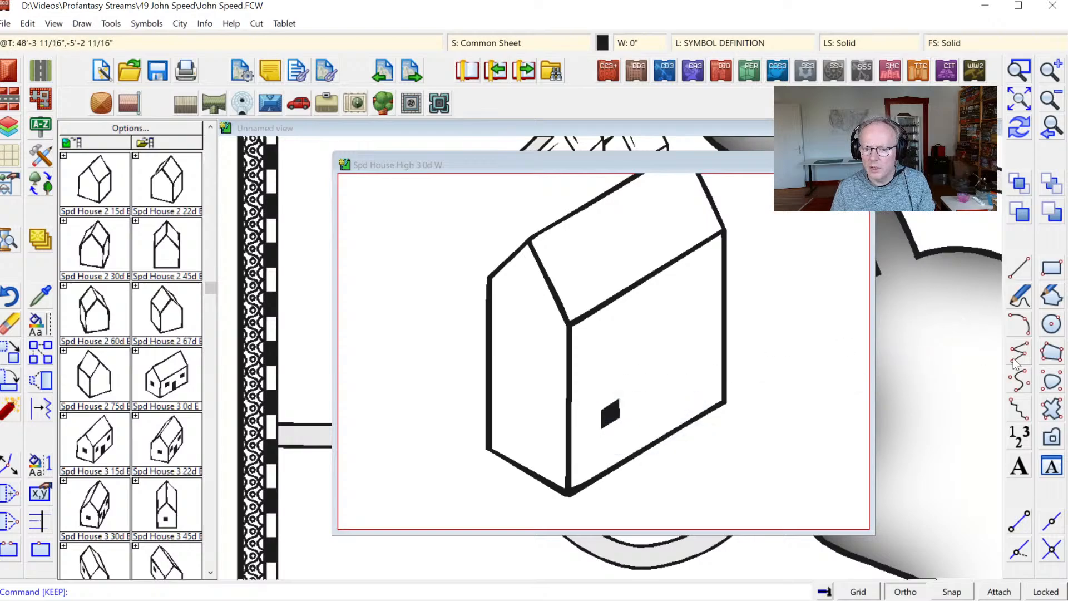
click(1050, 356)
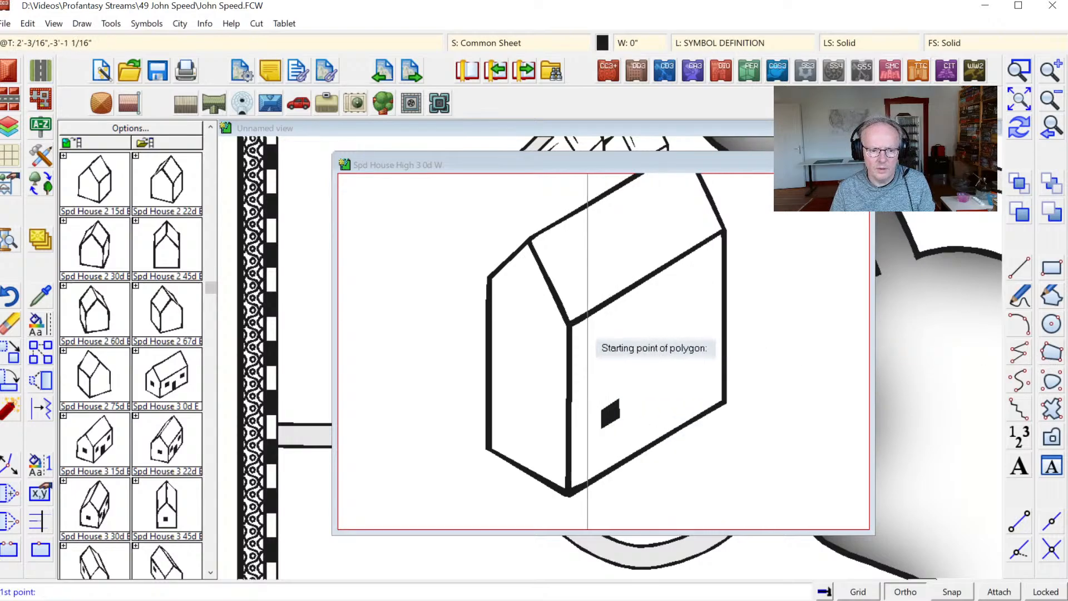
click(594, 339)
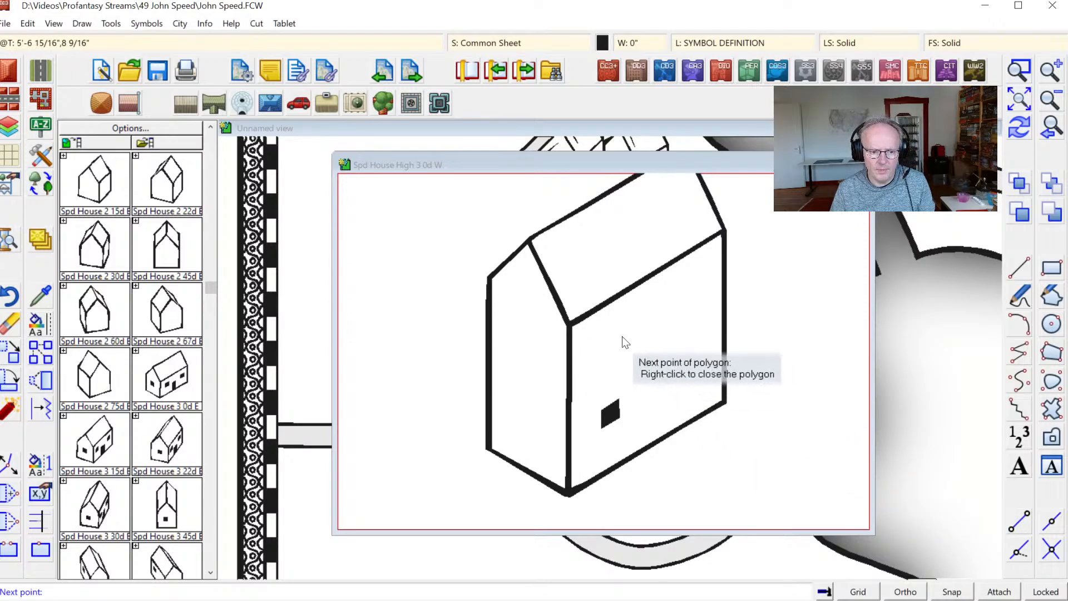
click(592, 359)
right_click(592, 359)
Draw a second filled polygon window below the eave of the long wall, toward its far end.
right_click(702, 295)
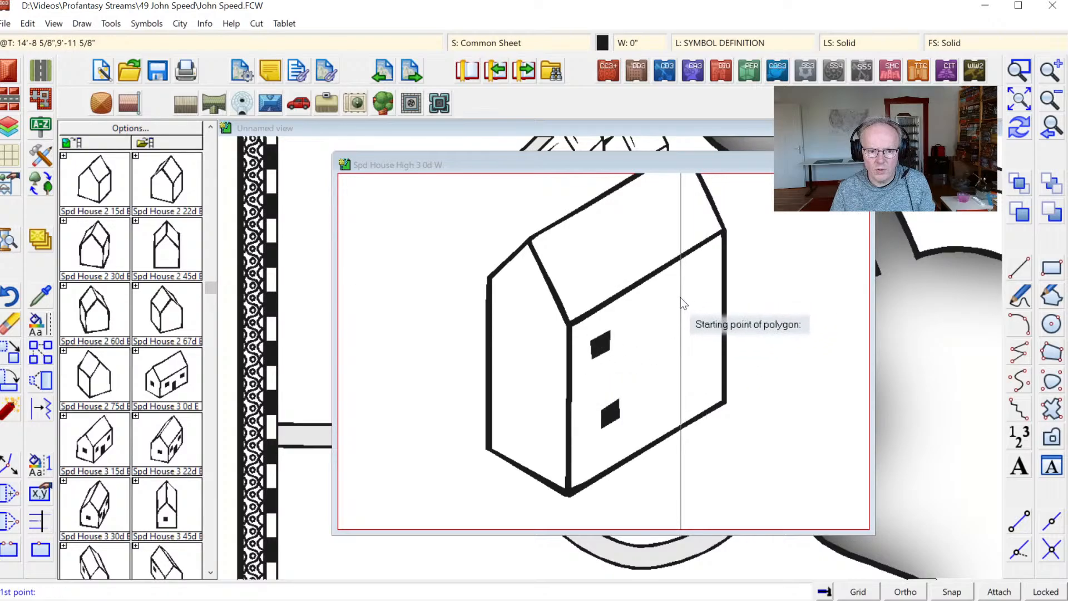
click(685, 290)
click(668, 302)
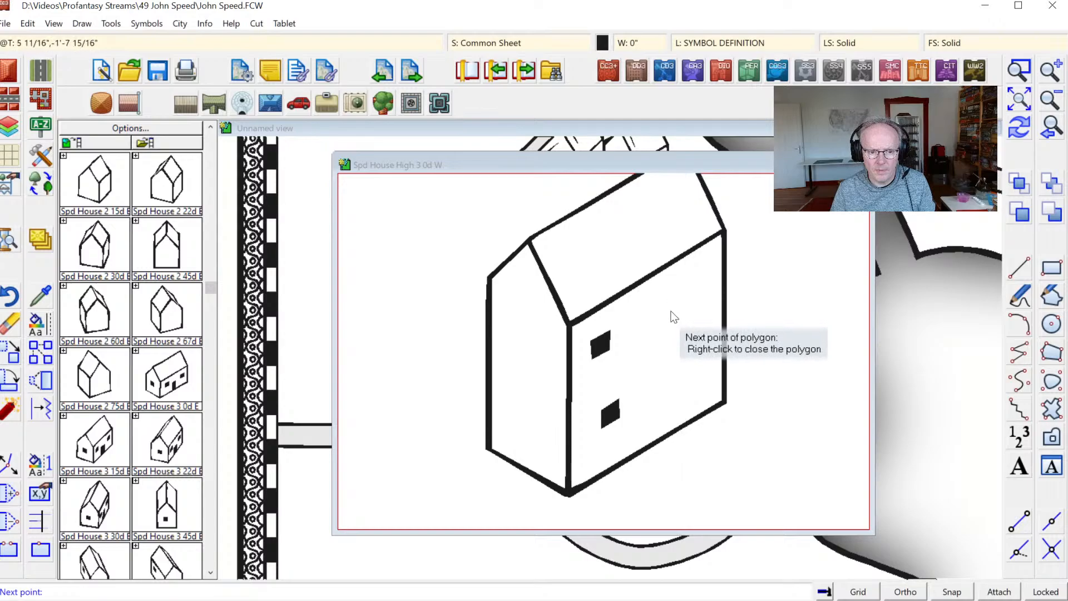
click(669, 319)
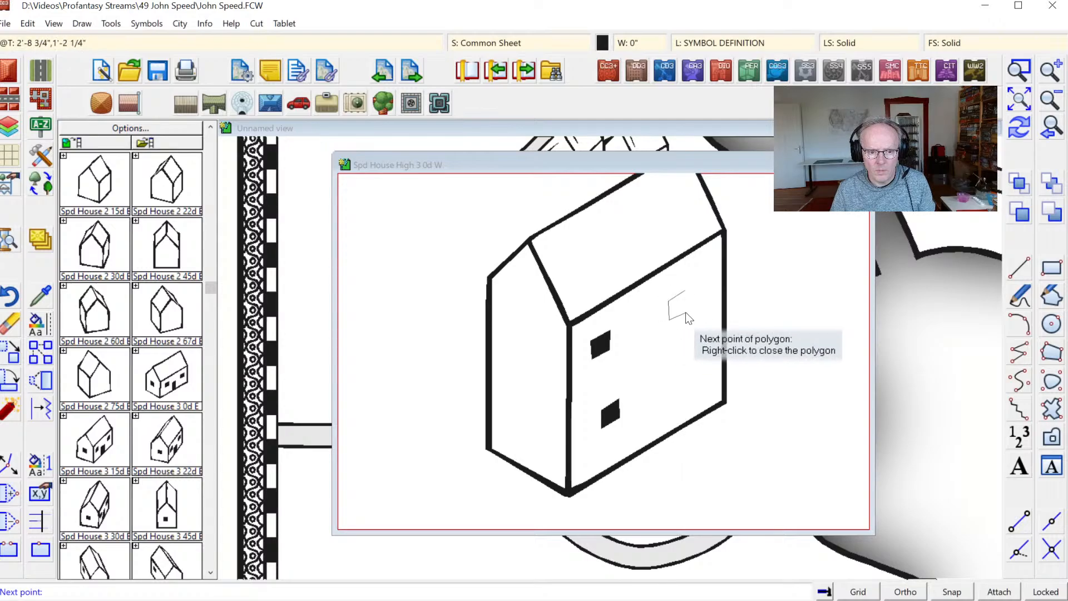
right_click(685, 316)
Draw a filled polygon window high on the gable wall and keep the changes to the Spd House High 3 0d W symbol.
right_click(516, 360)
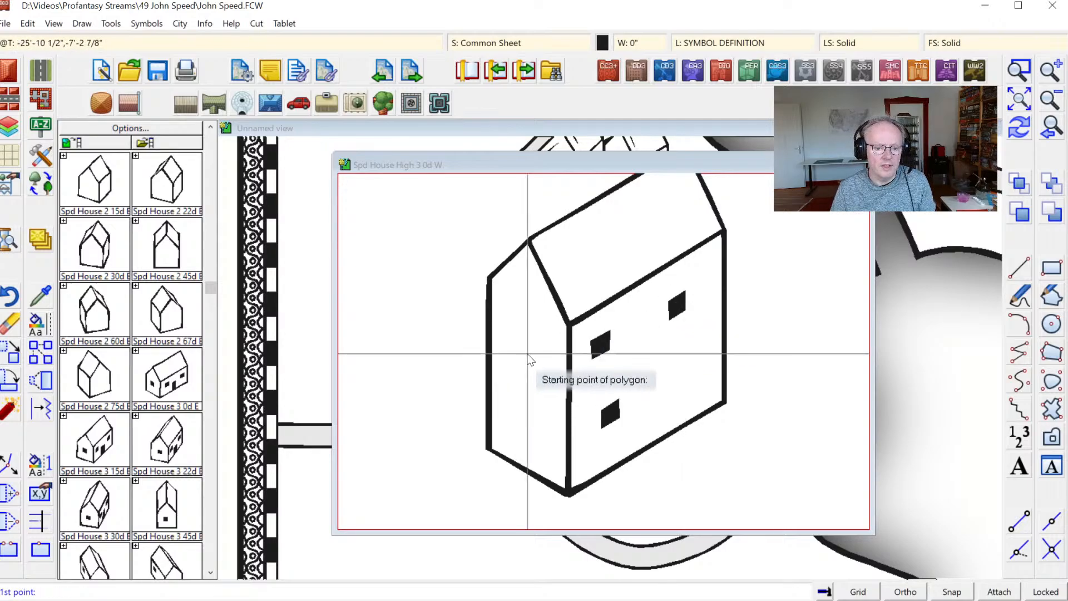
click(519, 309)
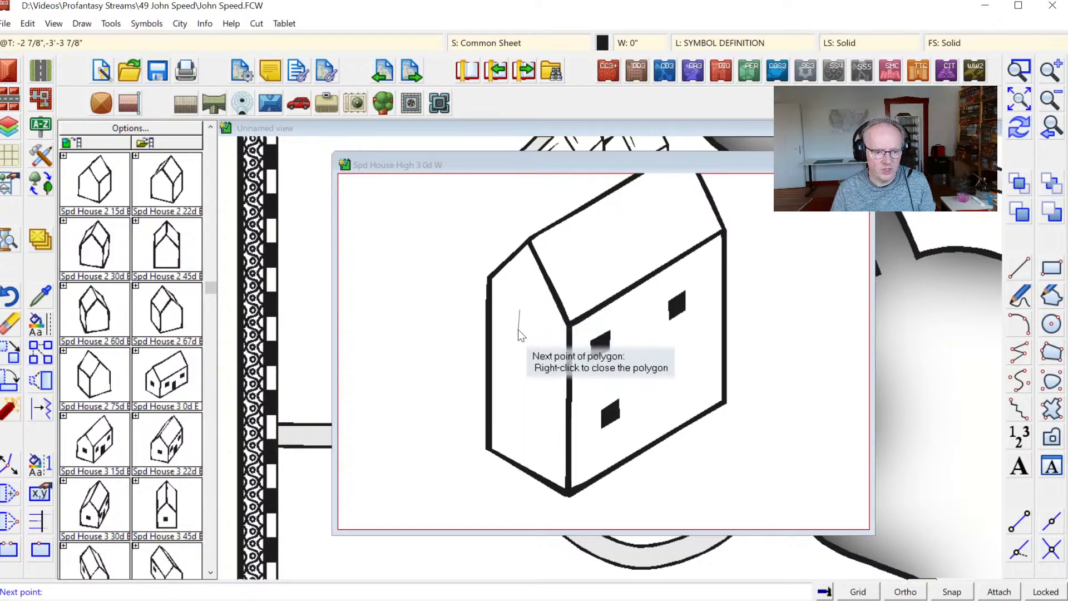
click(519, 328)
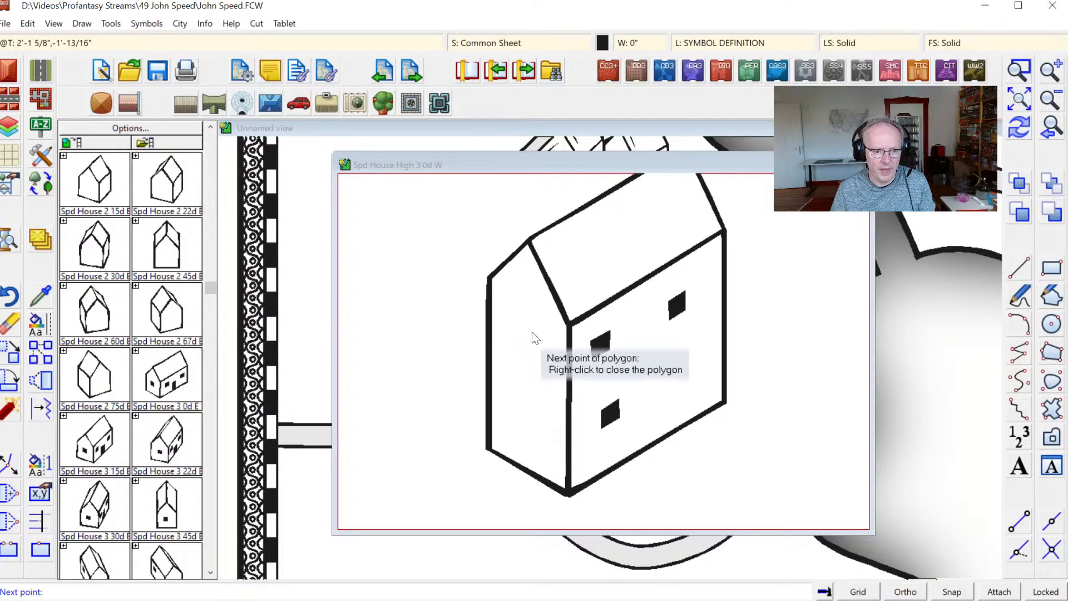
click(532, 333)
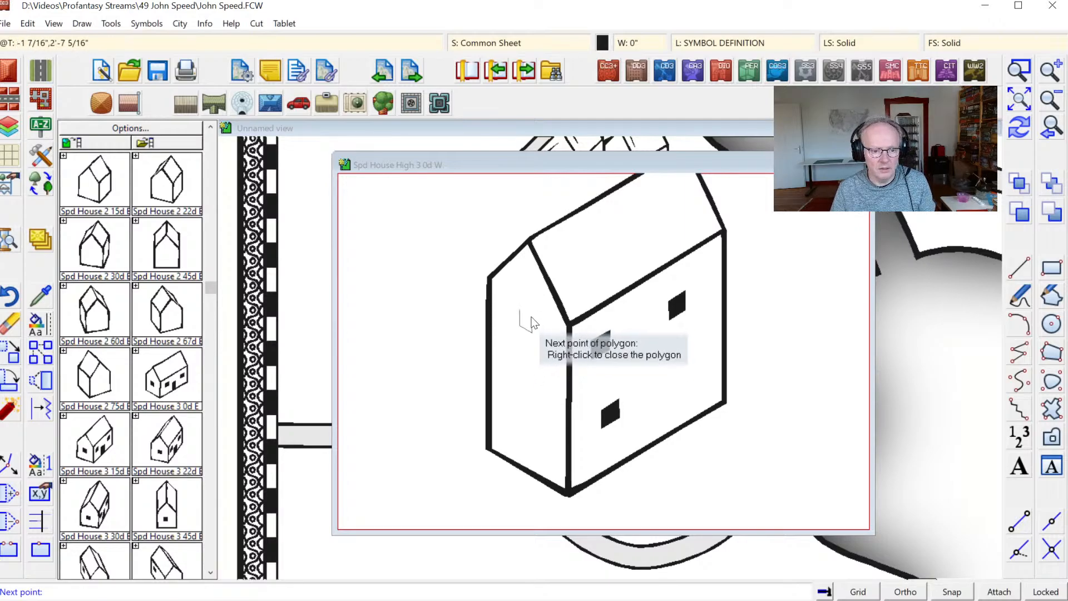
click(530, 317)
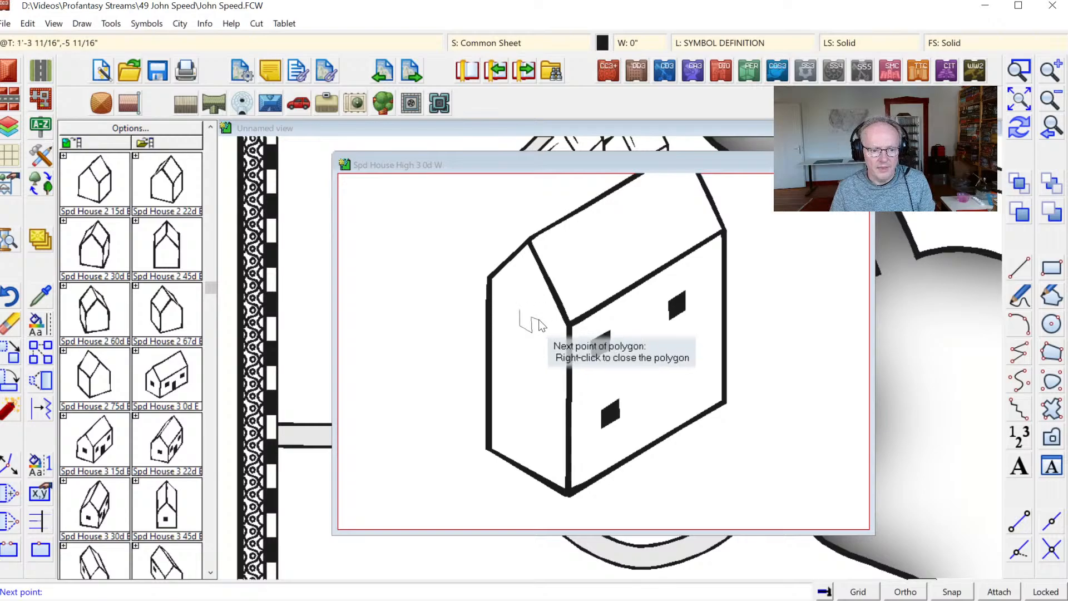
right_click(538, 321)
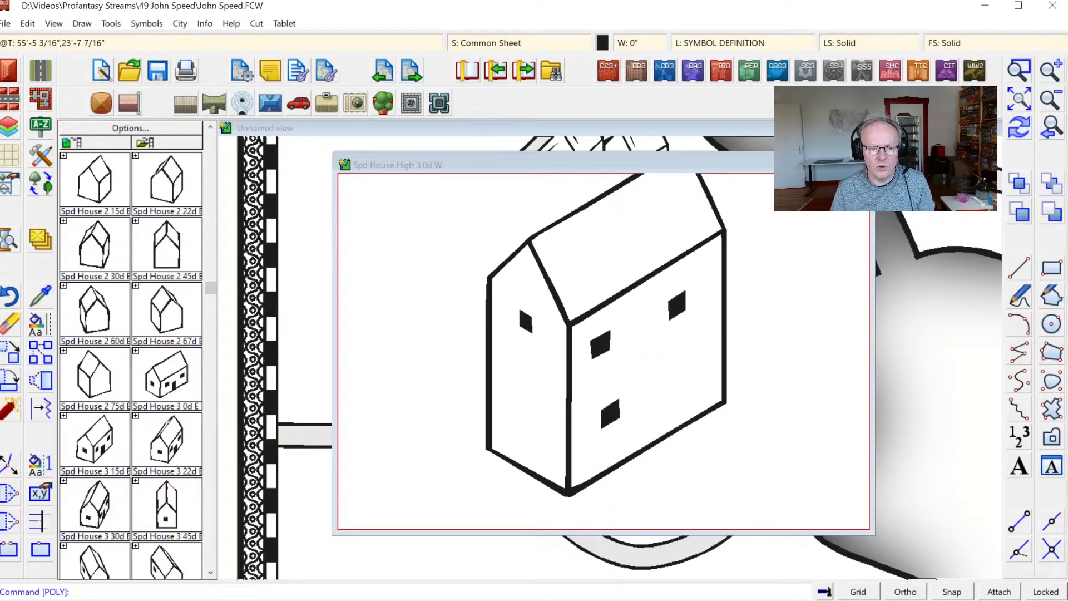
click(859, 165)
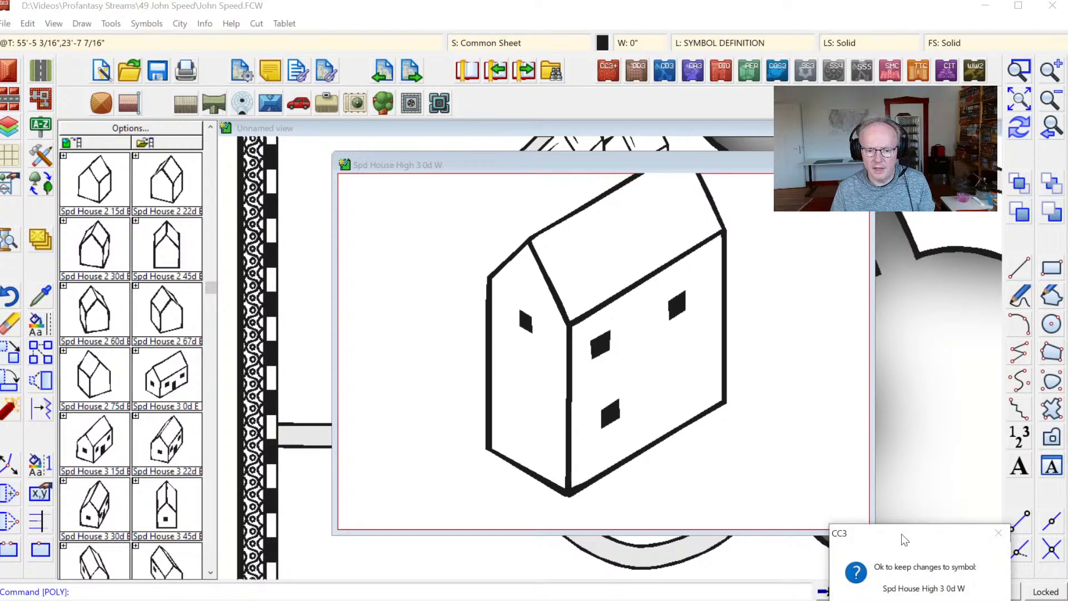
click(735, 495)
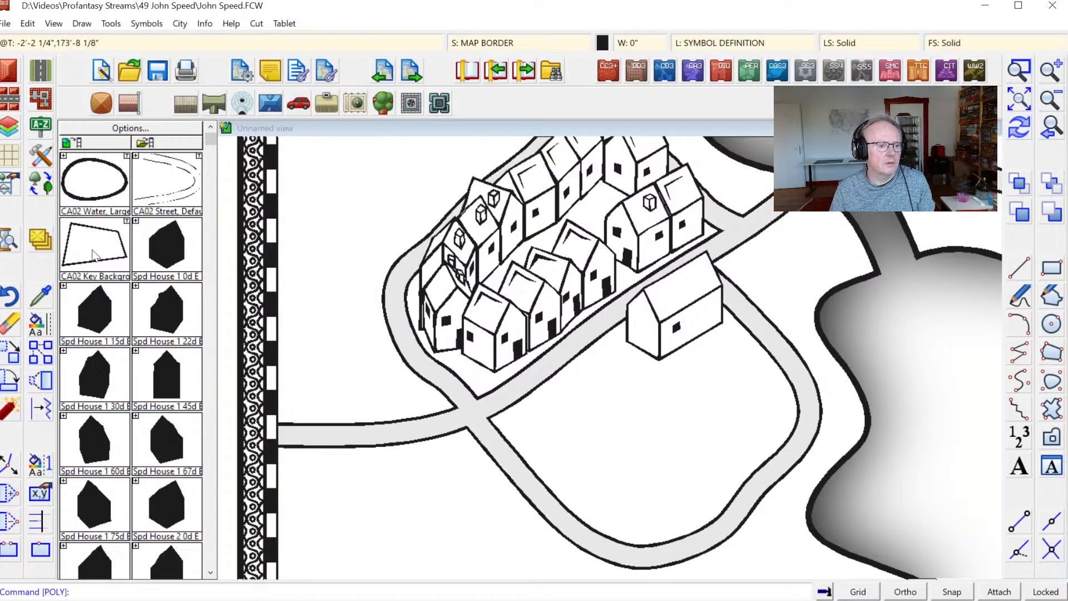
Set the current drawing properties to match the plain long house already placed beside the street.
click(42, 299)
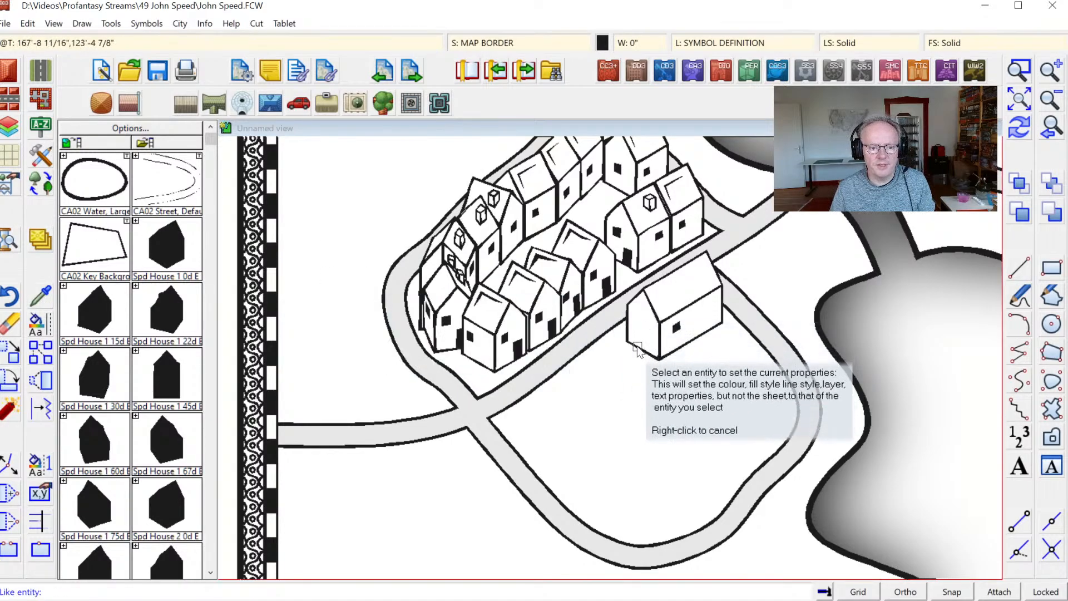
click(636, 349)
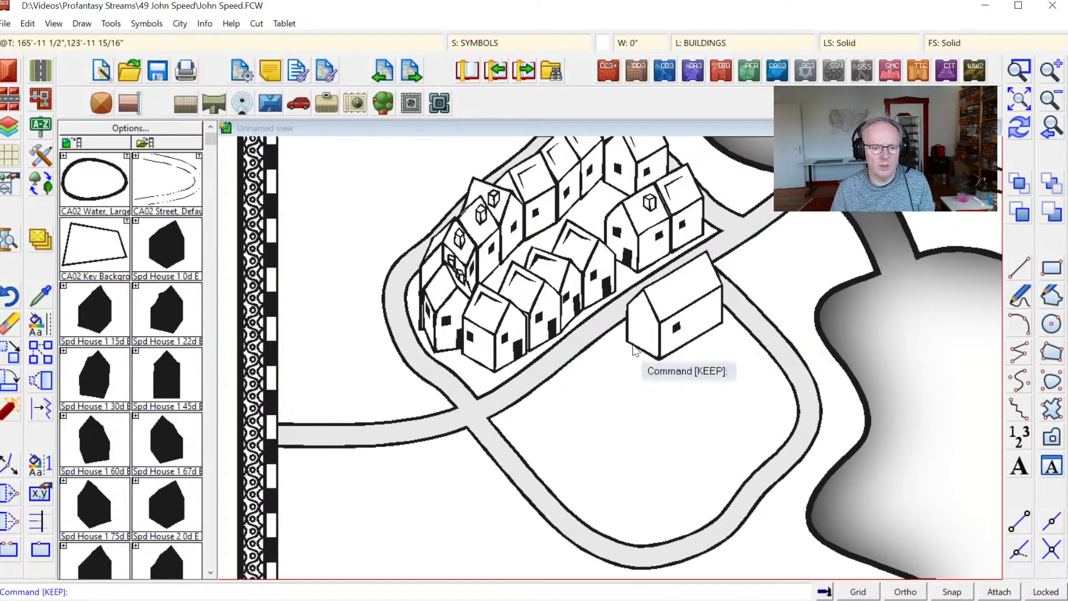
right_click(445, 331)
right_click(462, 363)
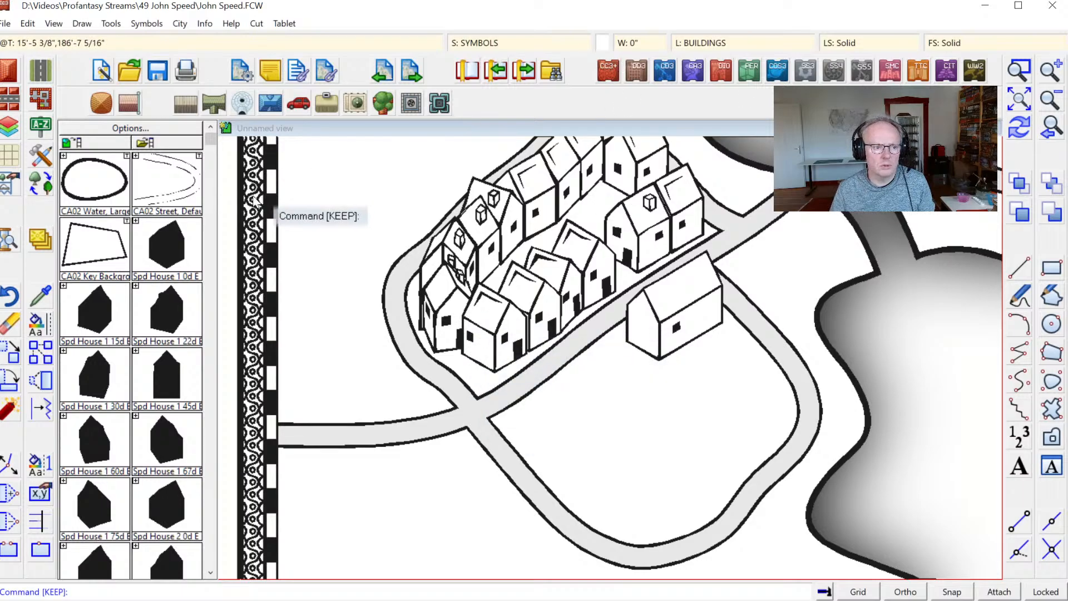
Place the Spd House High 3 0d W symbol at normal scale along the street, adjoining the front of the plain long house.
scroll(205, 235, down, 3)
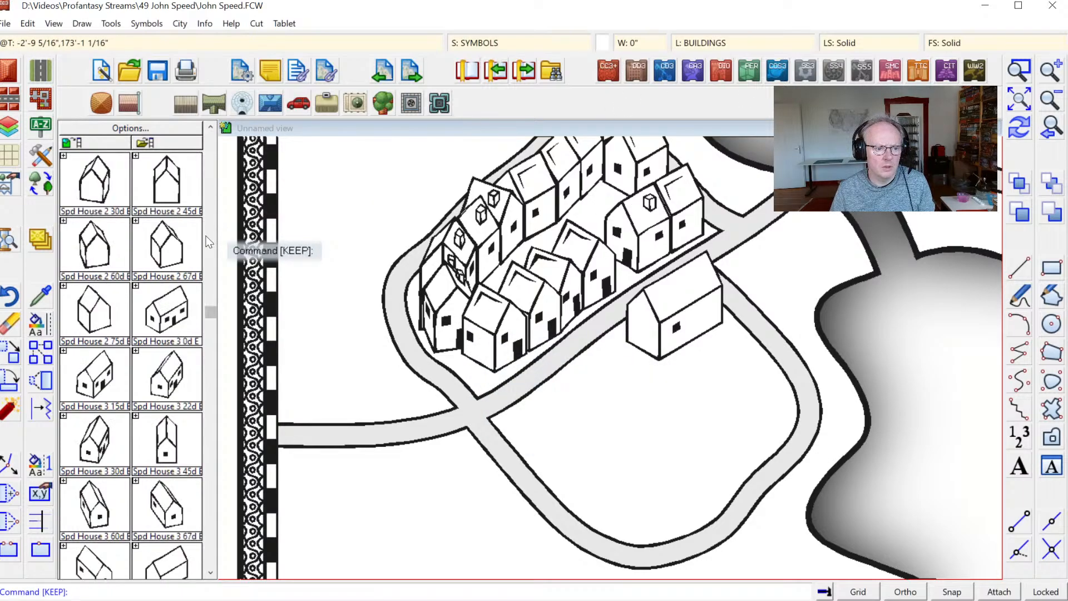
click(213, 346)
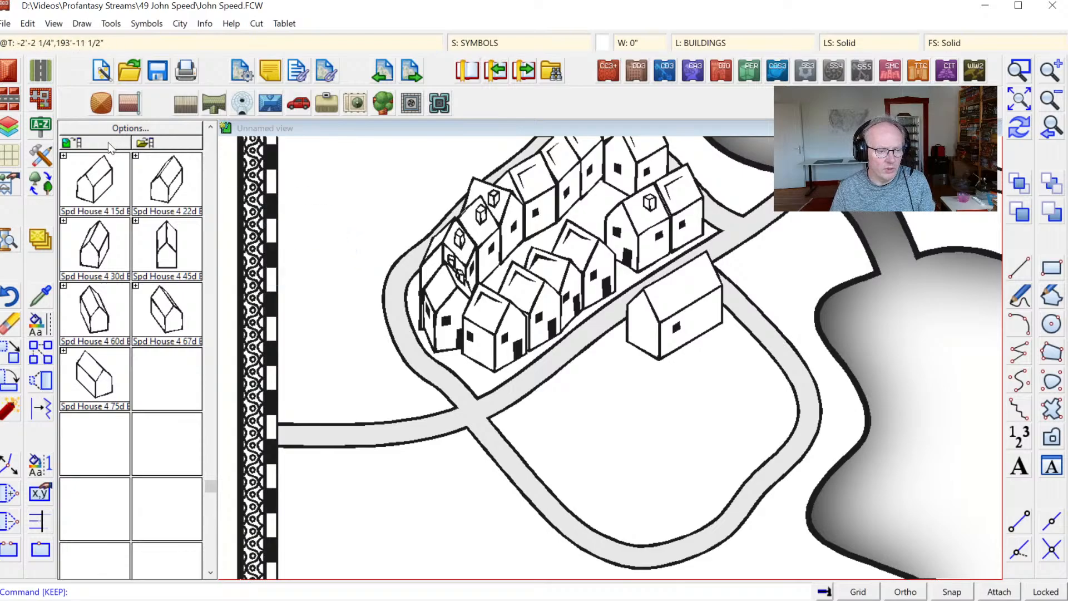
scroll(110, 147, up, 10)
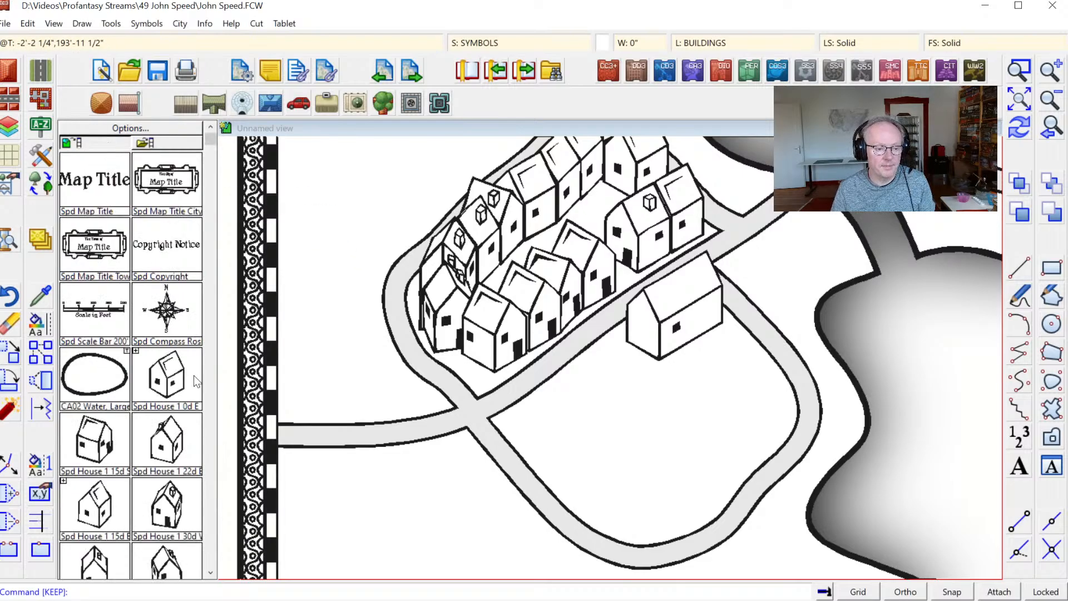
scroll(198, 408, down, 10)
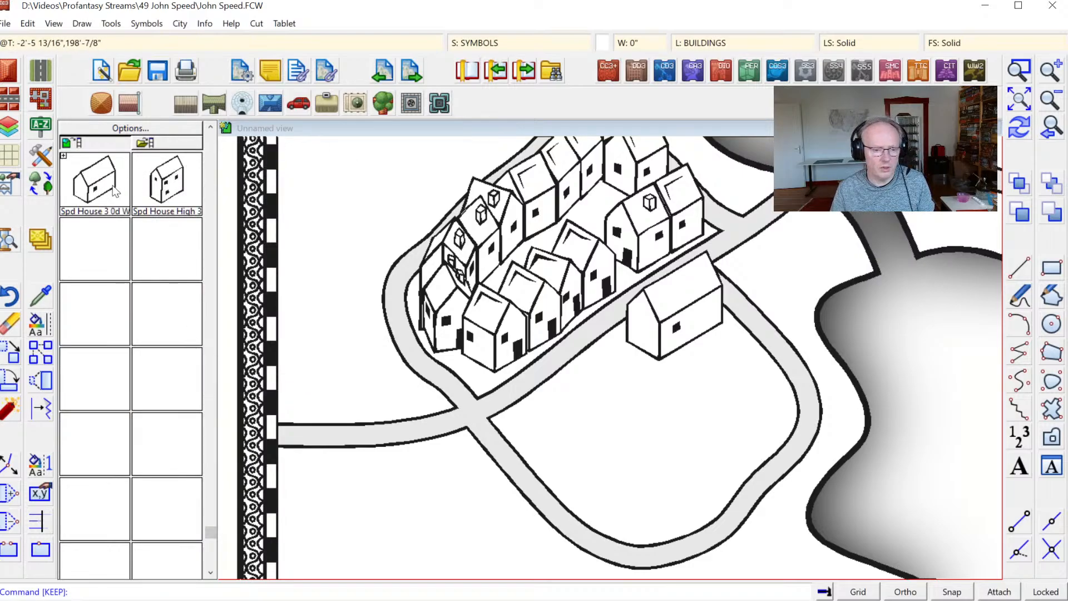
click(168, 195)
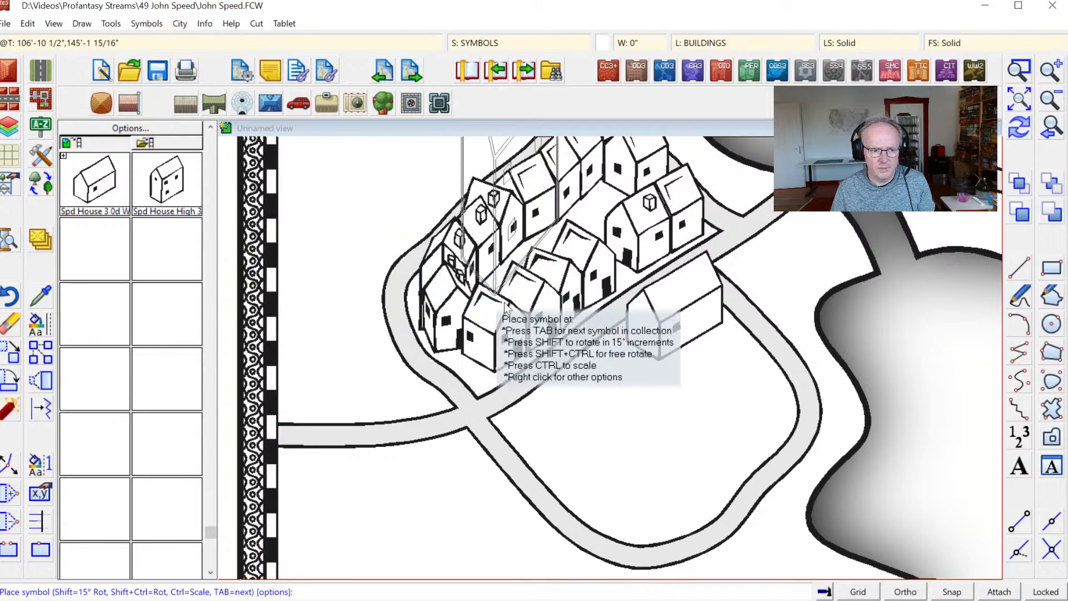
right_click(568, 434)
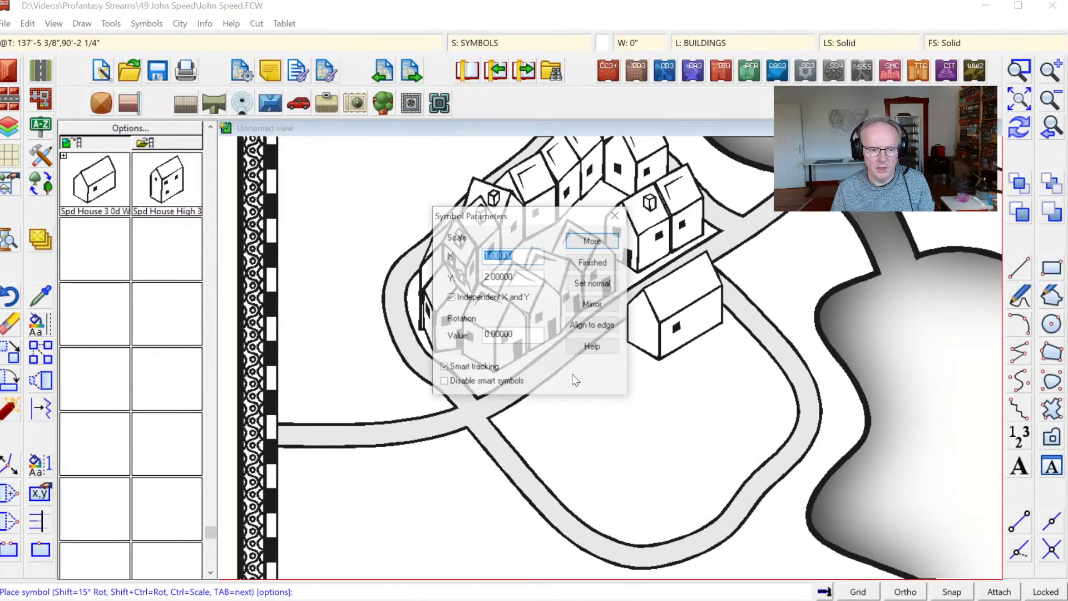
click(586, 285)
click(586, 242)
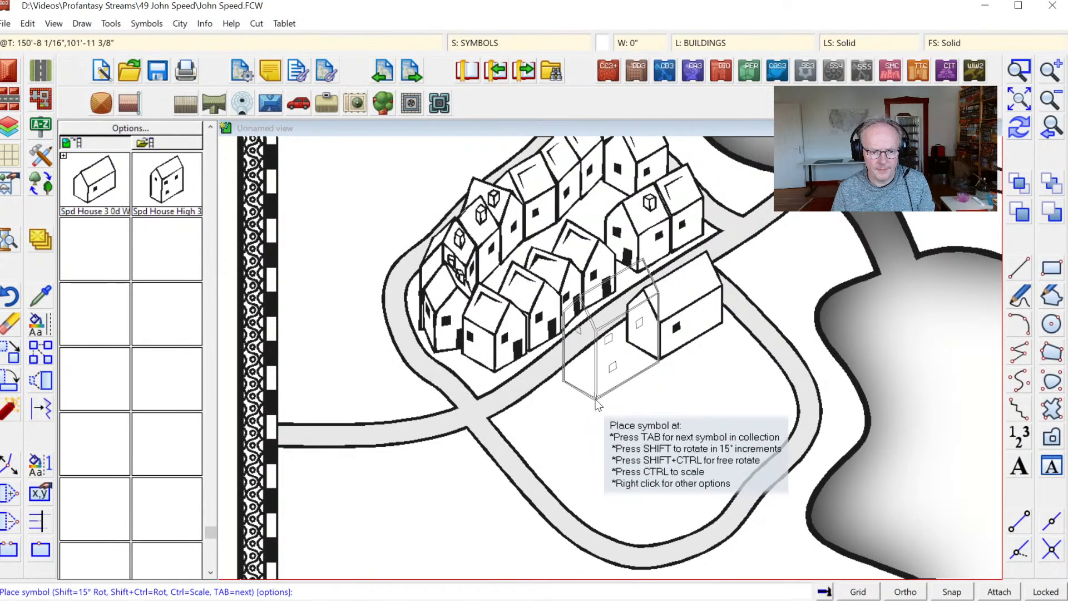
click(594, 407)
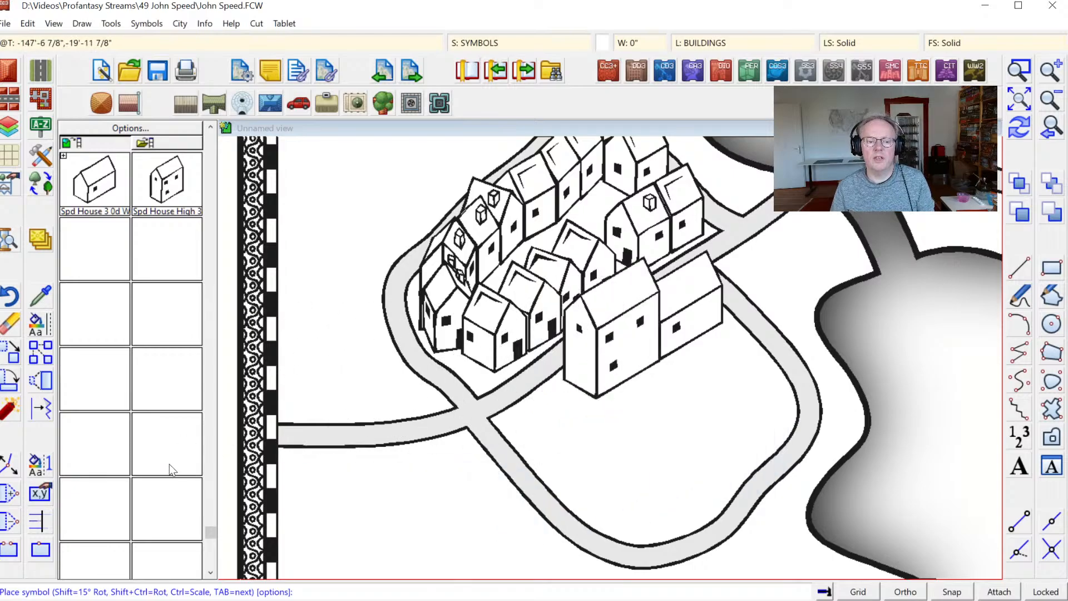
key(Escape)
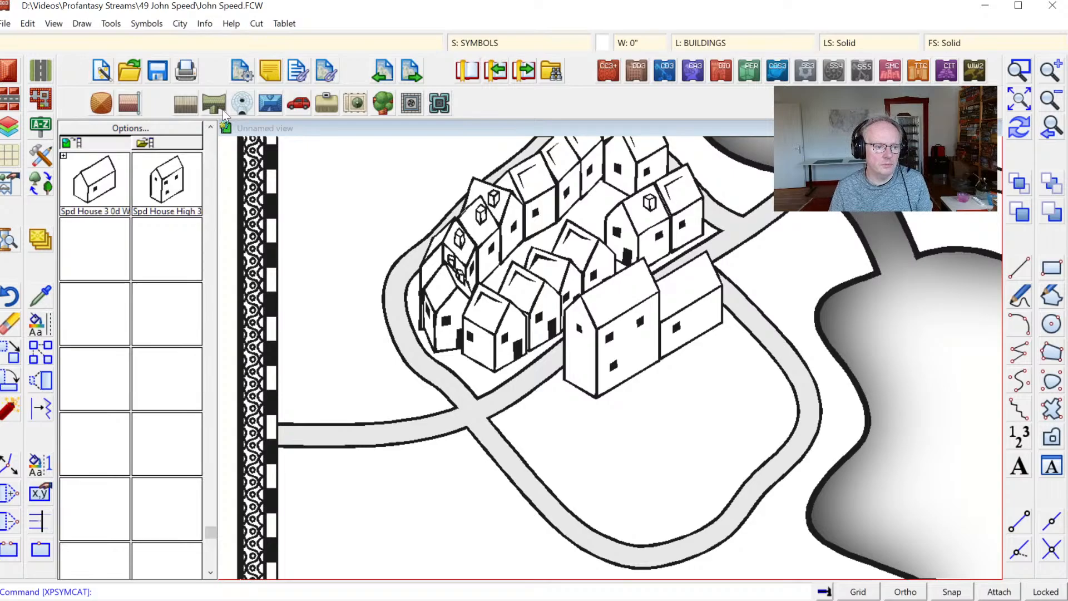
Examine the house symbols used in the drawing and those in the style's full symbol catalog.
click(121, 185)
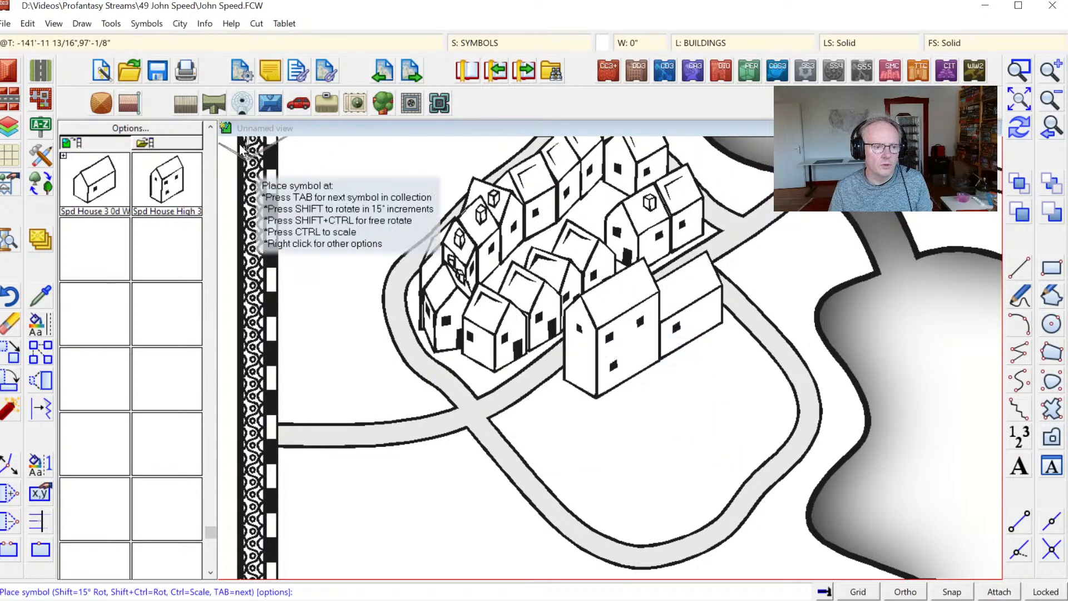
click(210, 127)
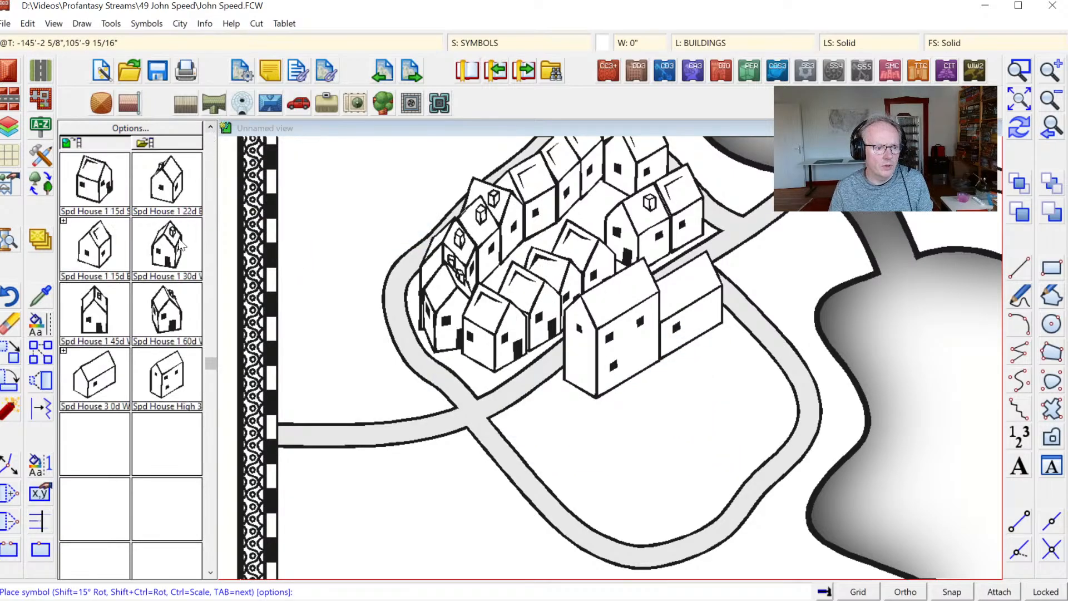
click(208, 155)
click(206, 244)
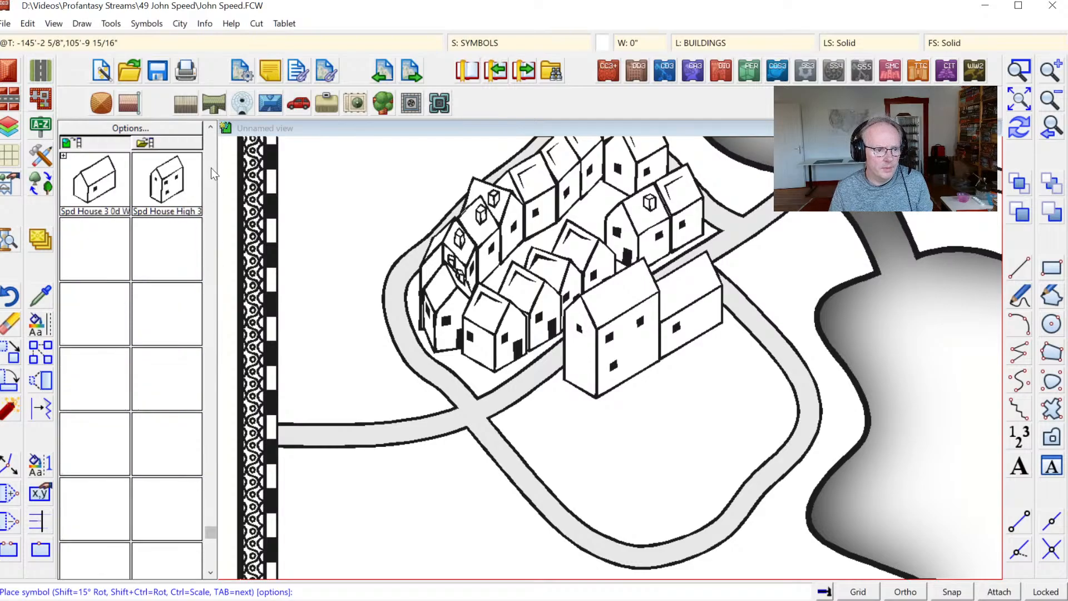
click(210, 127)
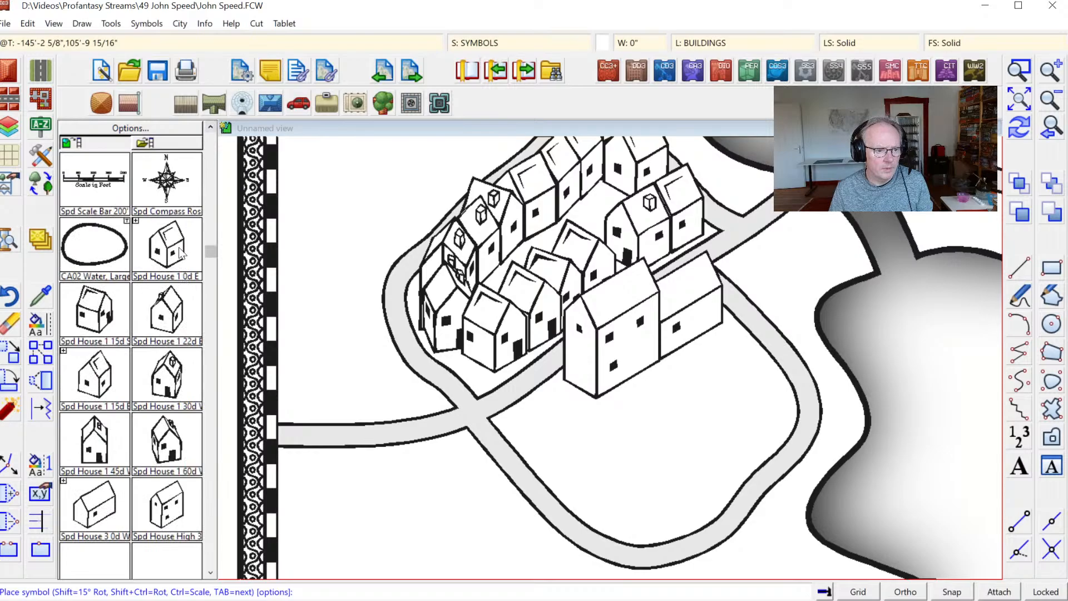
click(105, 146)
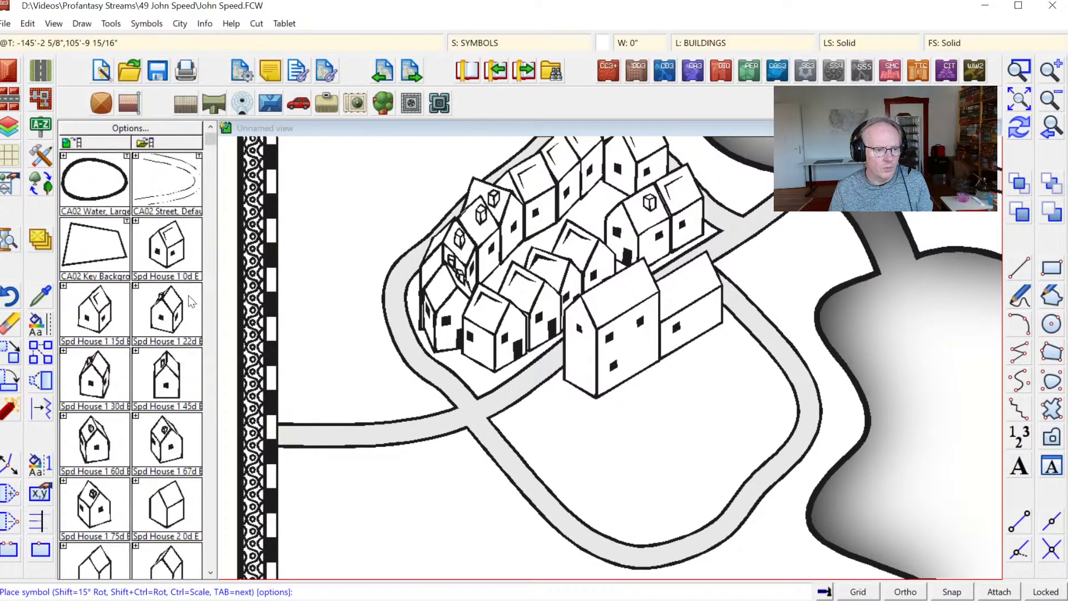
click(212, 496)
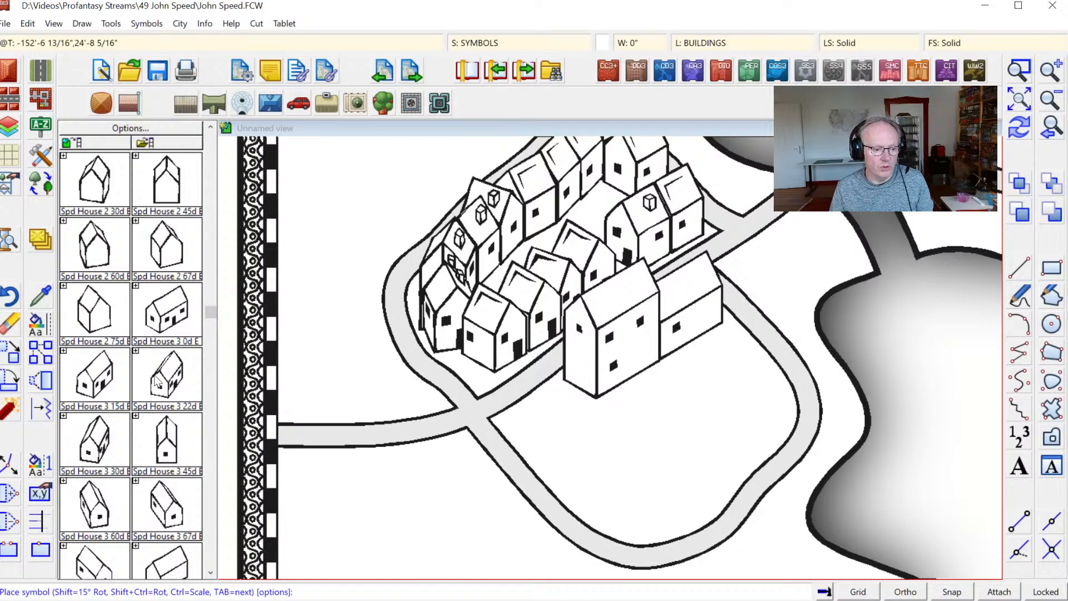
click(209, 448)
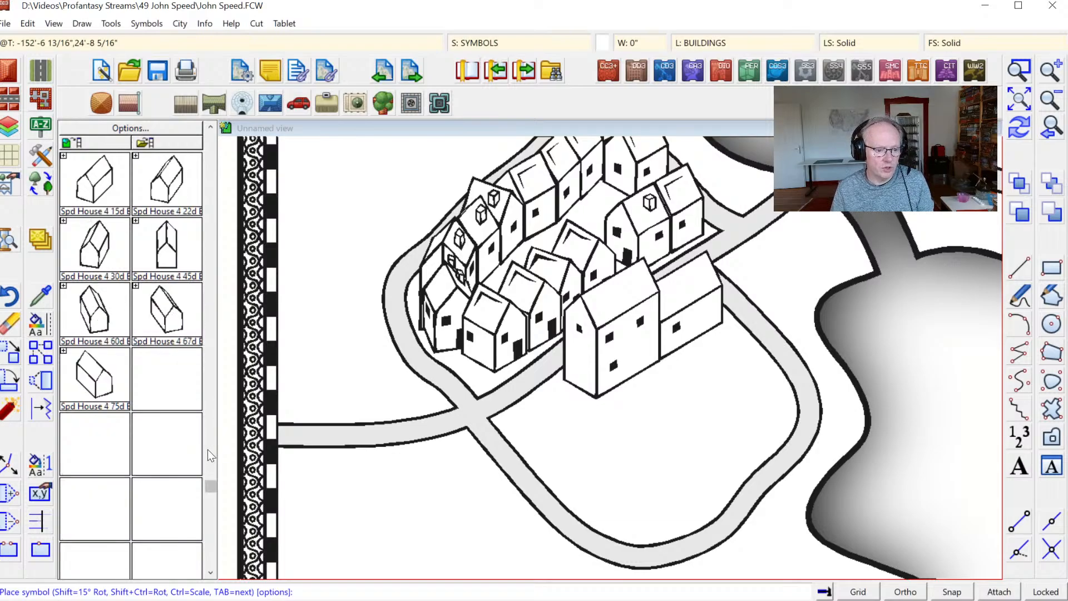
click(212, 159)
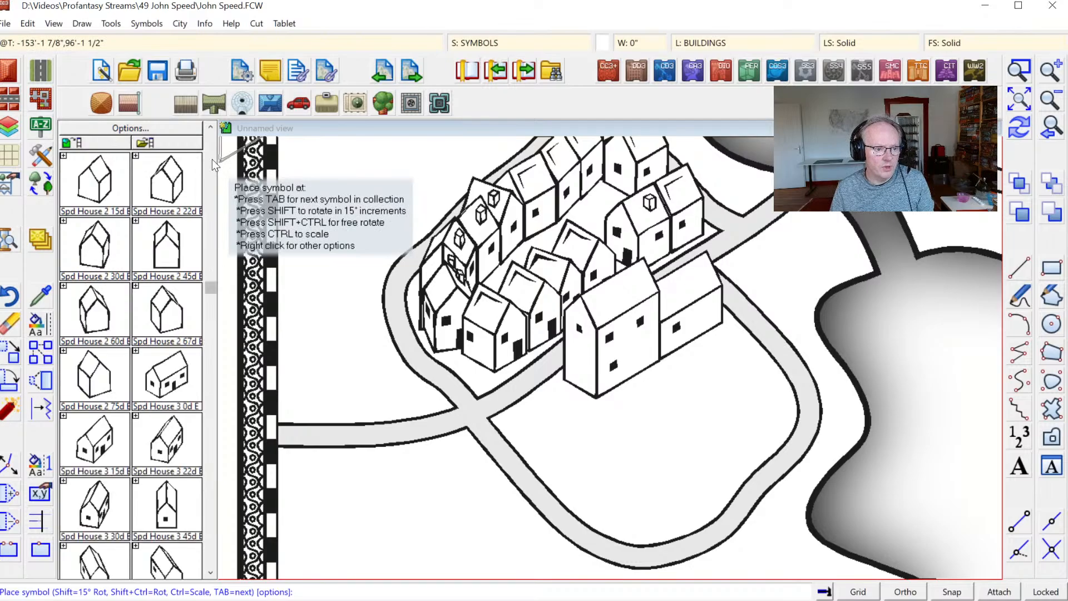
Place two small houses from the Spd House 1 15d collection along the street, adjoining the front of the tall house.
click(209, 160)
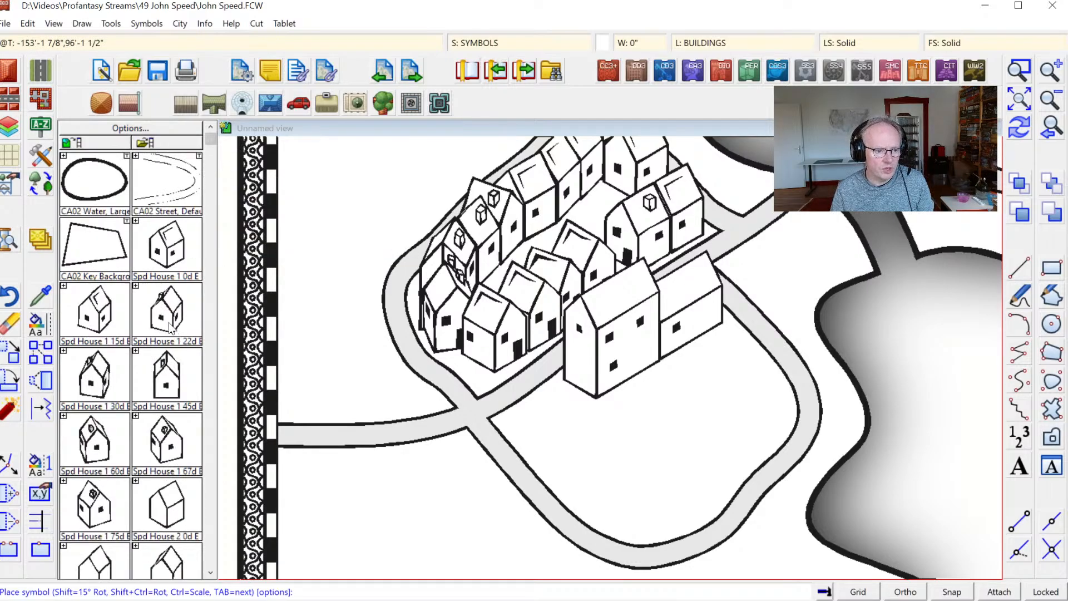
click(93, 326)
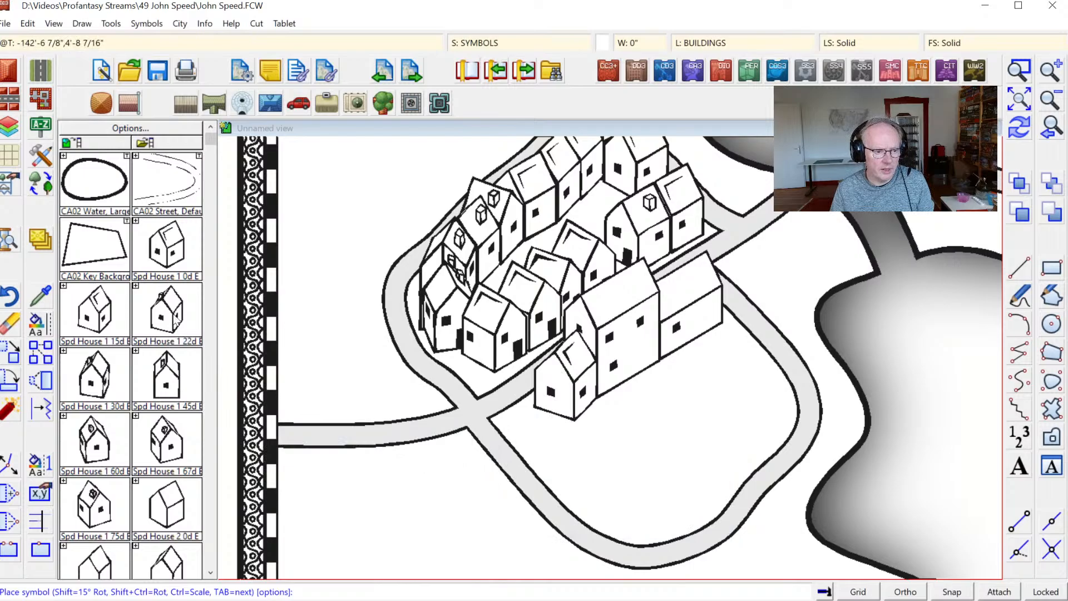
click(560, 446)
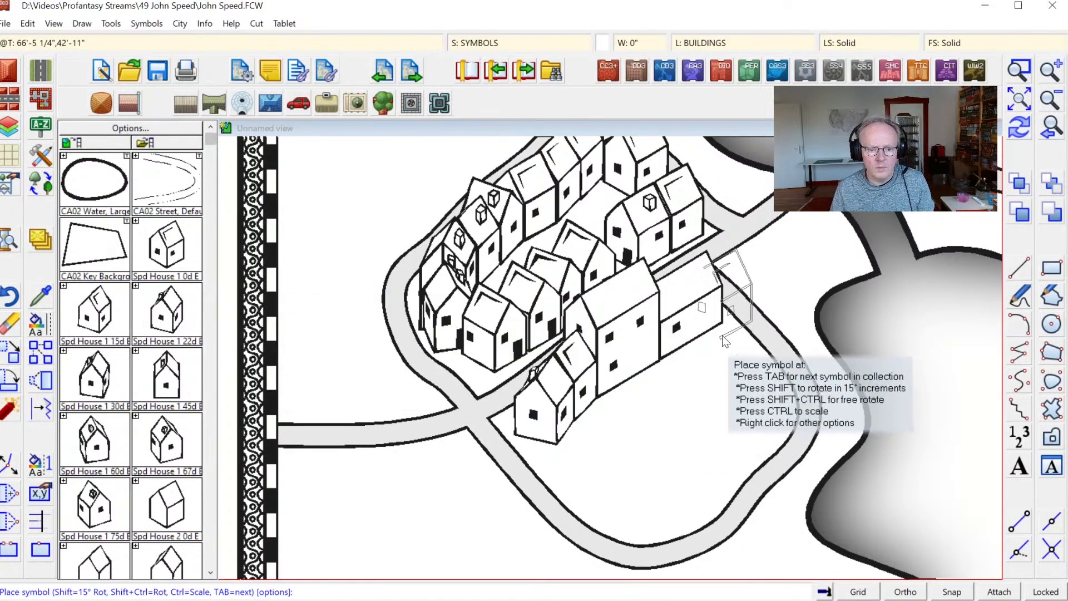
Place two adjoining small houses inside the eastern bend of the street loop, cycling variants for the first and using Spd House 1 75d for the second.
key(Tab)
key(Tab)
key(Tab)
key(Tab)
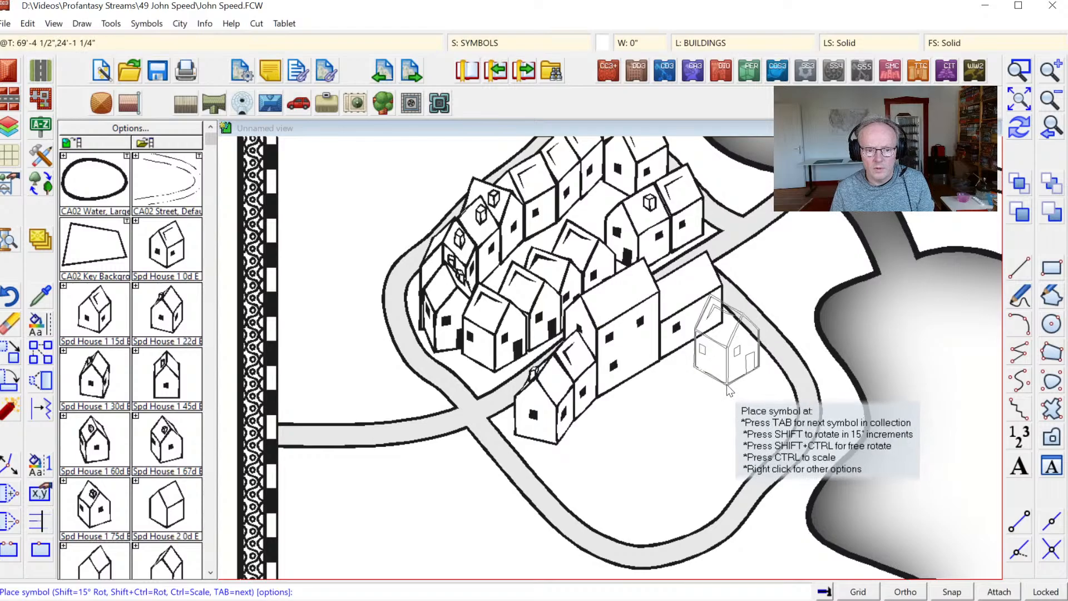
click(737, 387)
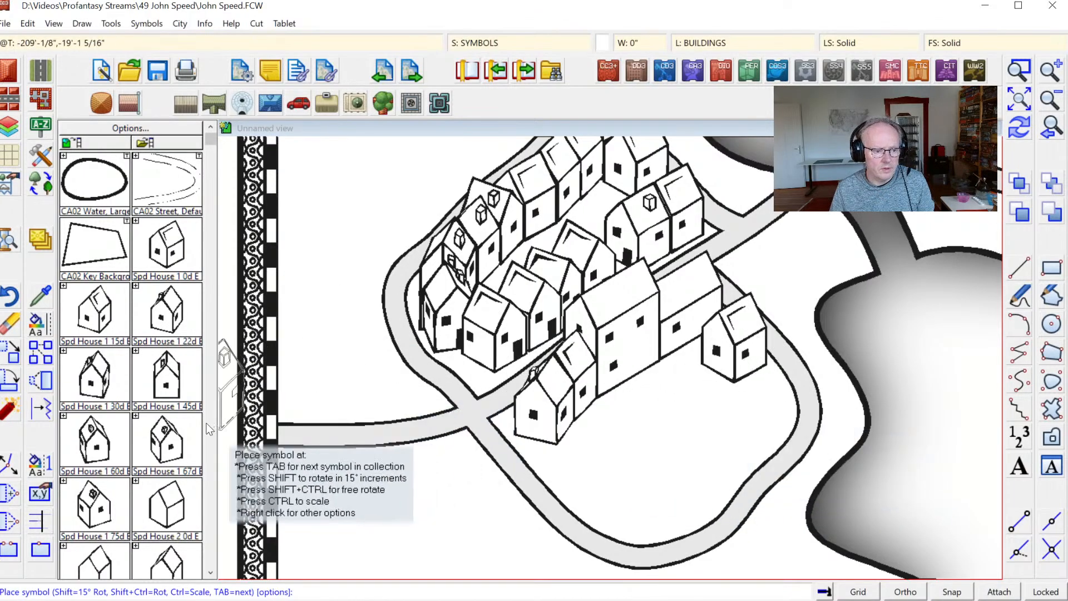
click(109, 522)
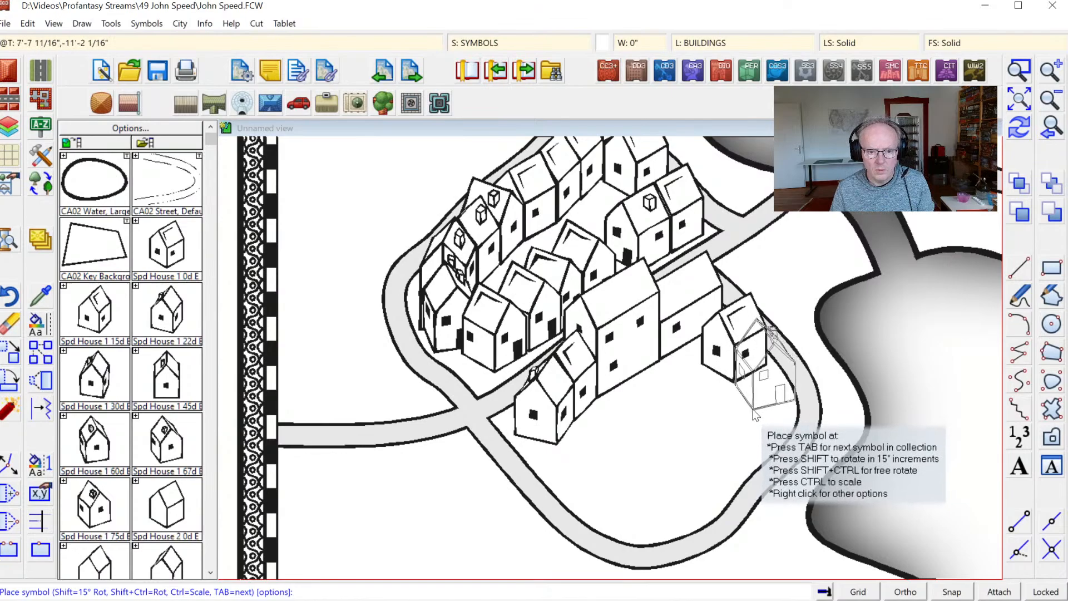
click(754, 414)
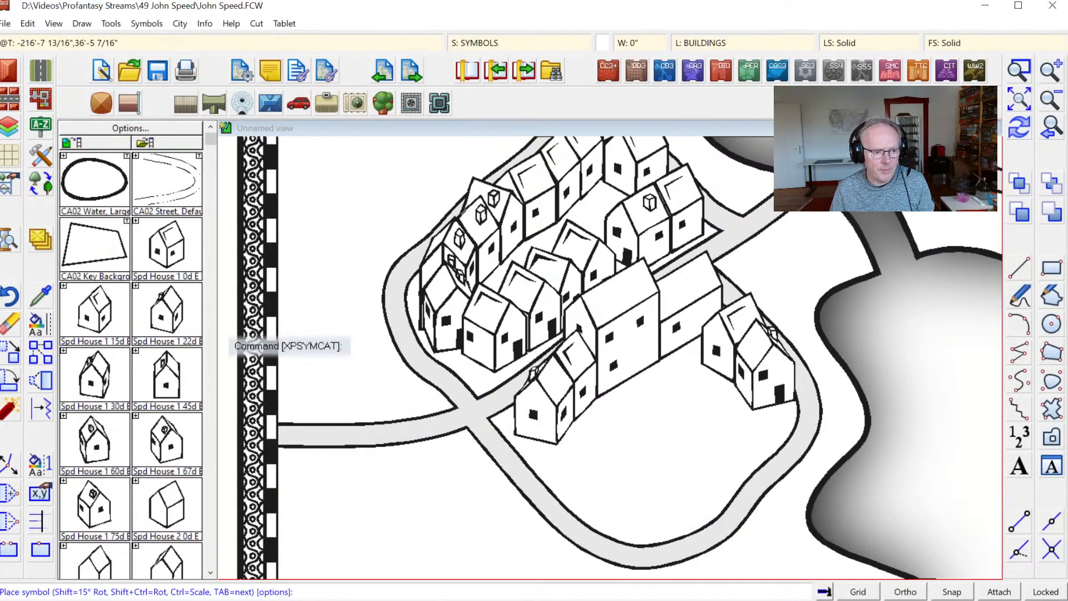
Place a row of three adjoining small houses along the inside of the southeastern stretch of the street loop.
click(745, 472)
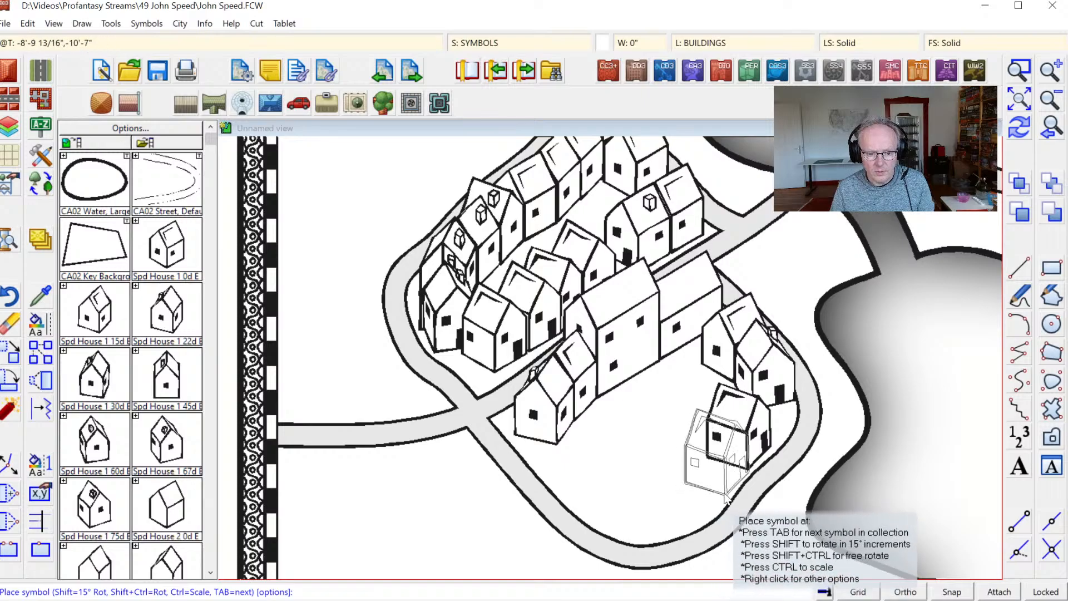
click(724, 494)
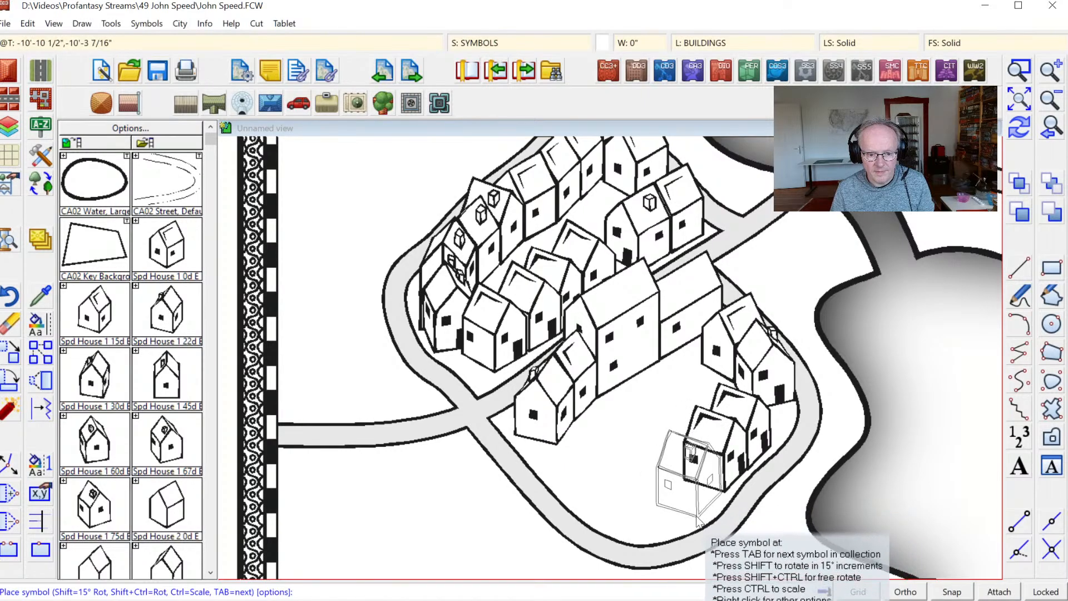
click(699, 522)
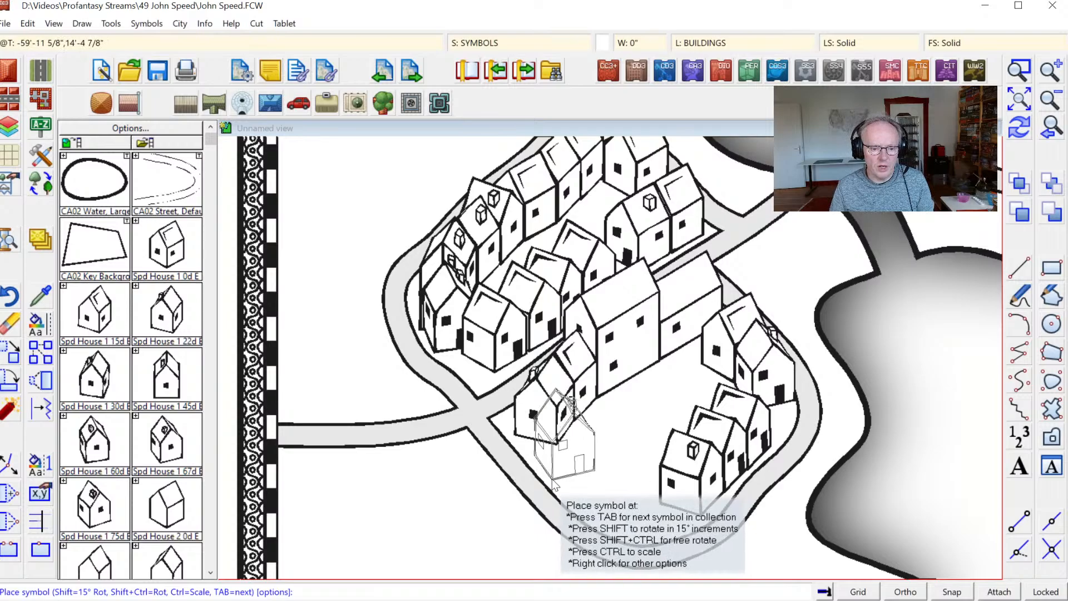
Place a row of three adjoining small houses along the inside of the southwestern stretch of the street loop.
click(555, 489)
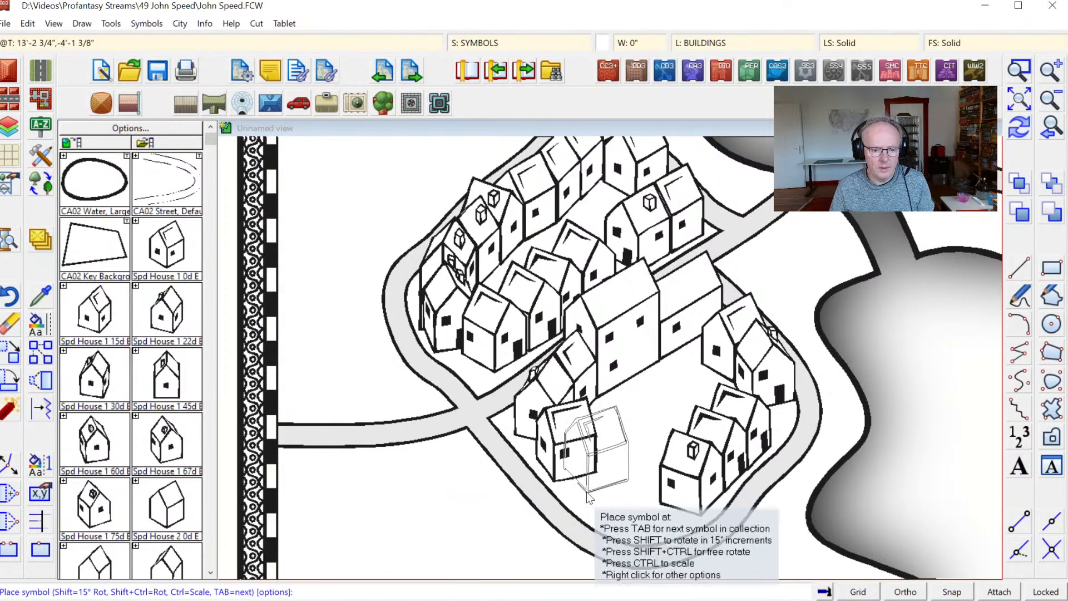
click(577, 511)
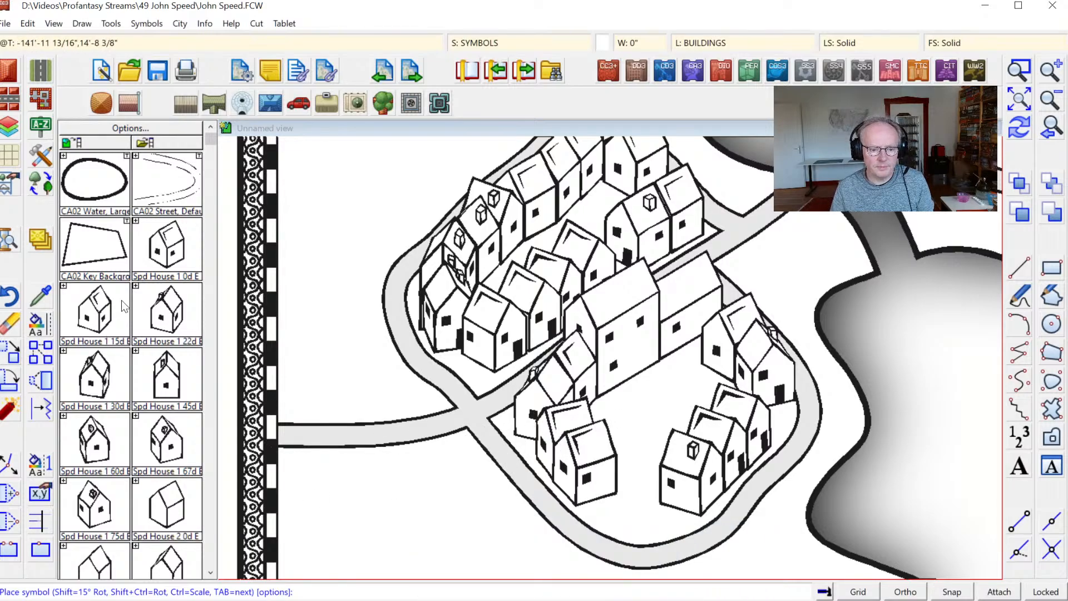
click(610, 530)
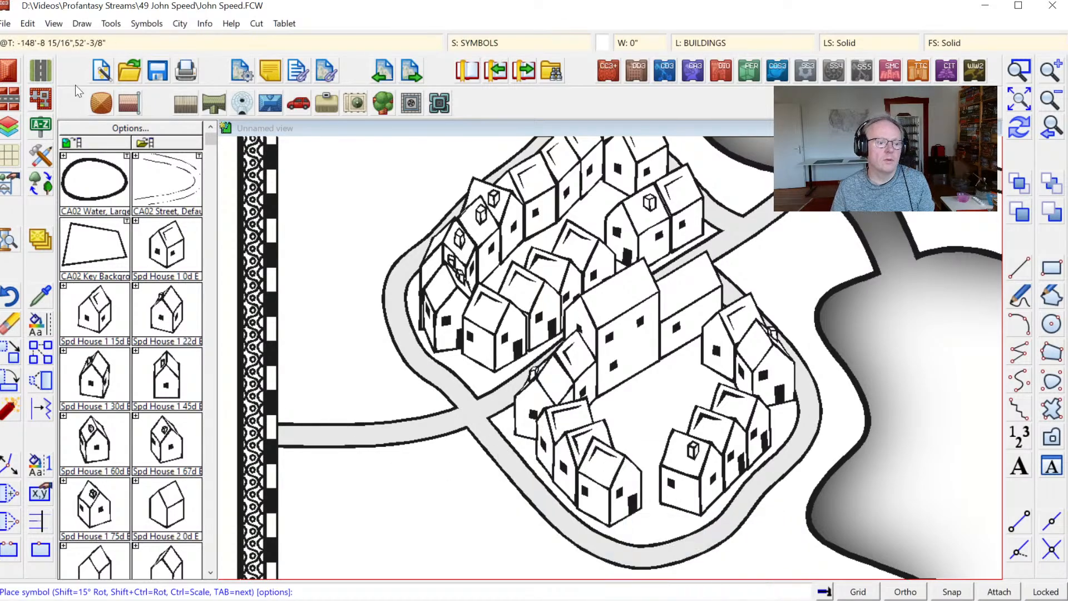
Load the Towers symbol catalog and place a Spd Tower 1 75d symbol in the open yard beside the tall house.
click(167, 148)
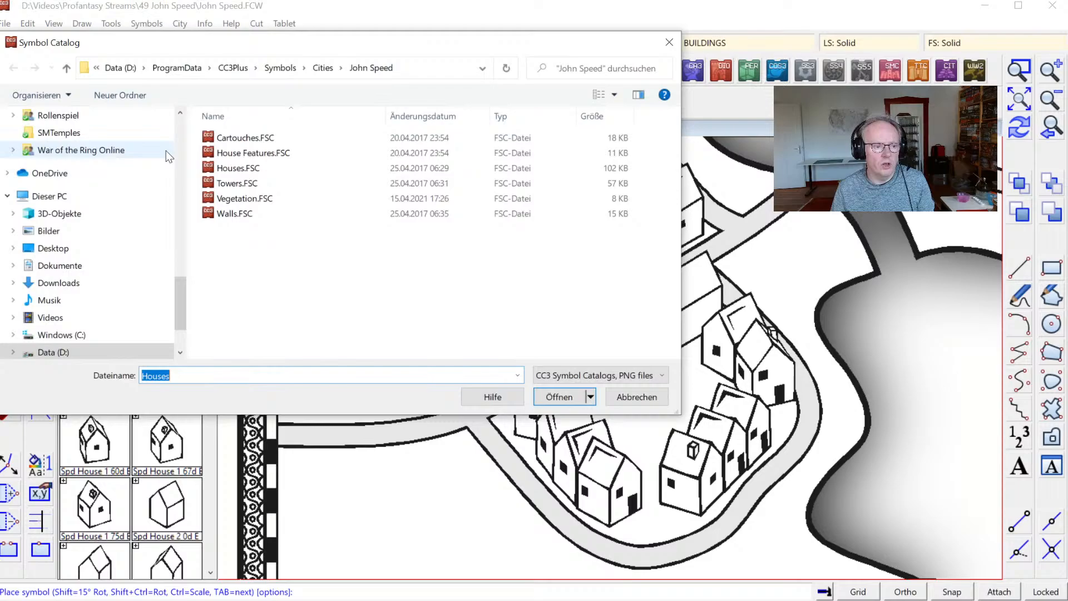
double_click(237, 184)
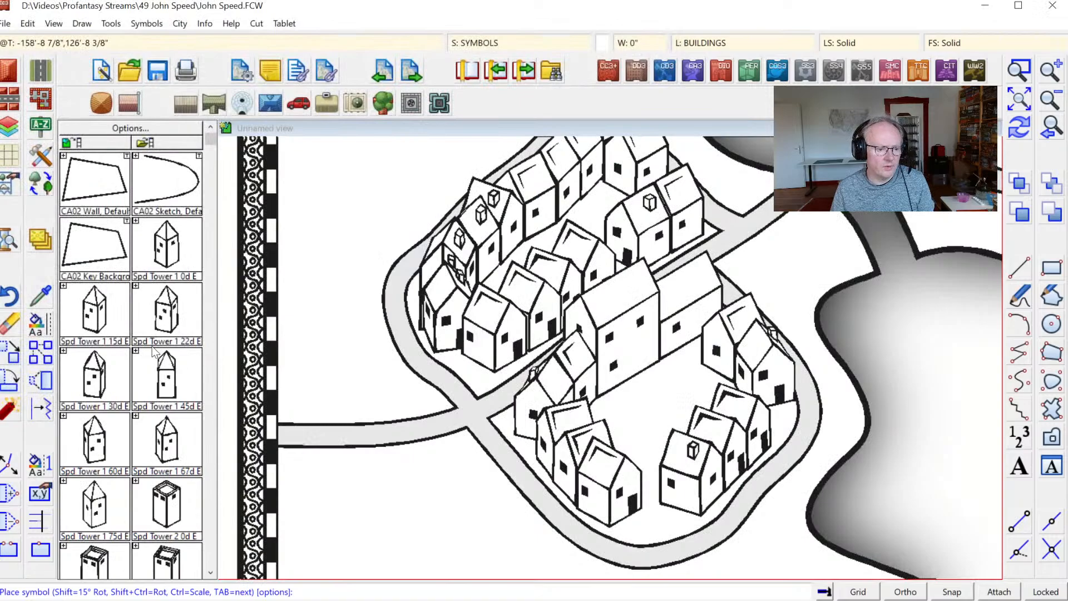
click(88, 516)
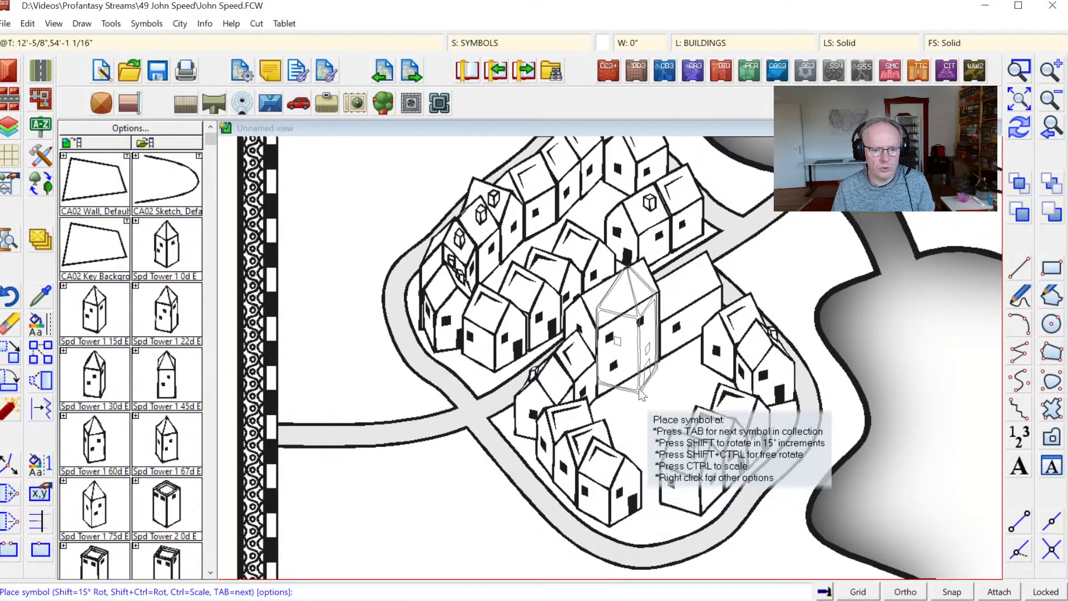
click(685, 408)
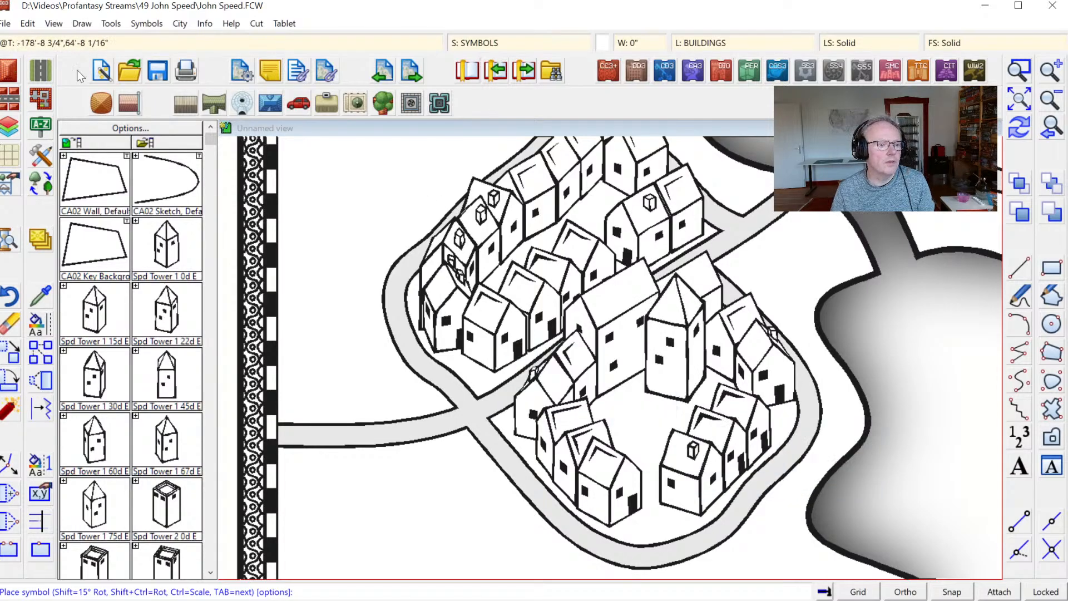
Load the Houses symbol catalog and place a plain long Spd House 4 symbol directly in front of the tower.
click(171, 143)
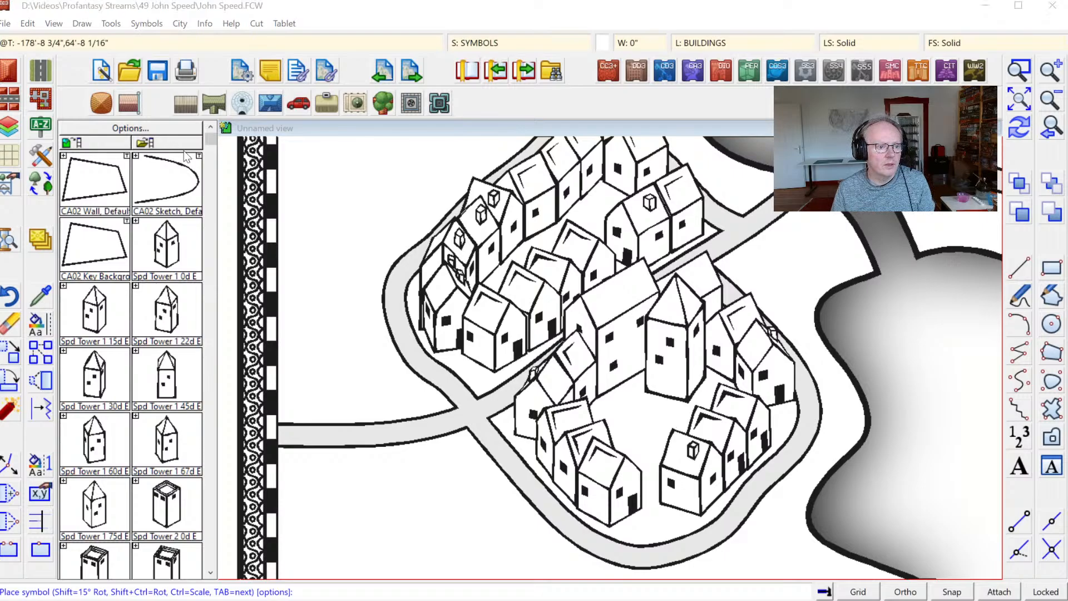
click(239, 169)
double_click(238, 169)
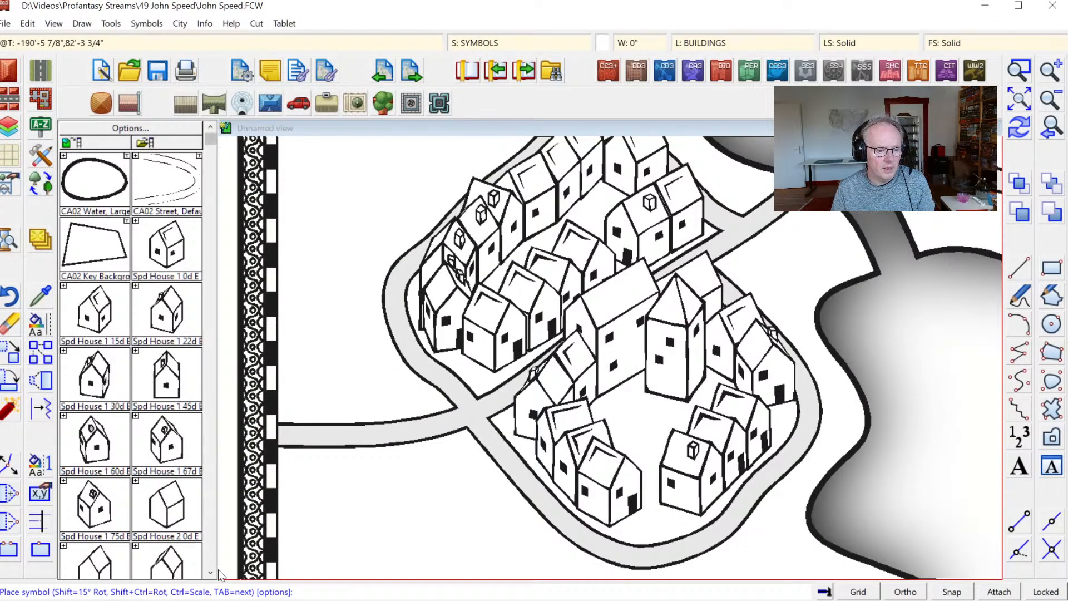
scroll(211, 580, down, 2)
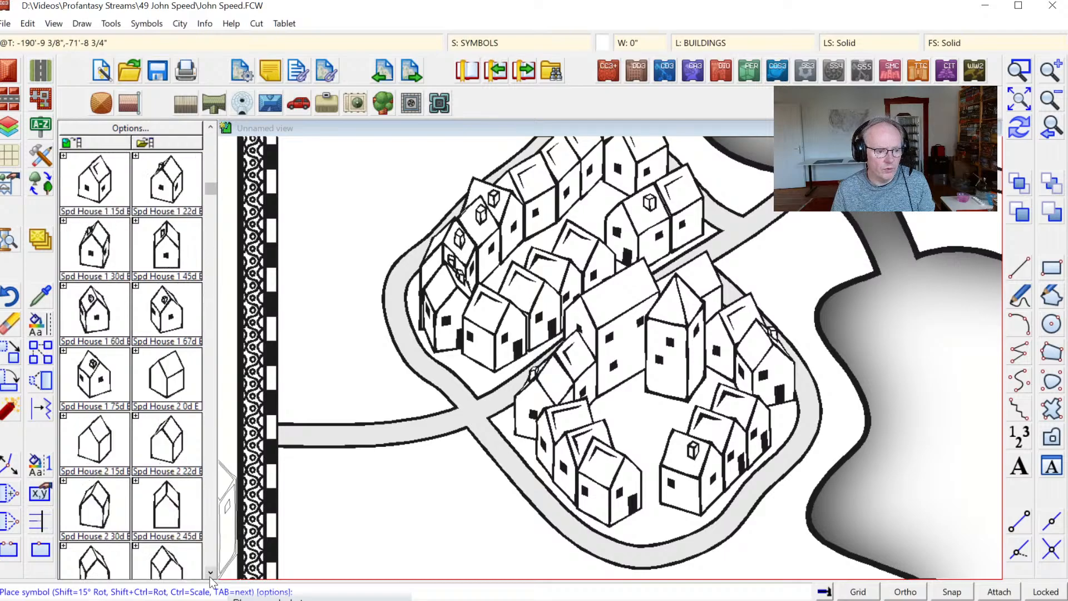
scroll(211, 581, down, 4)
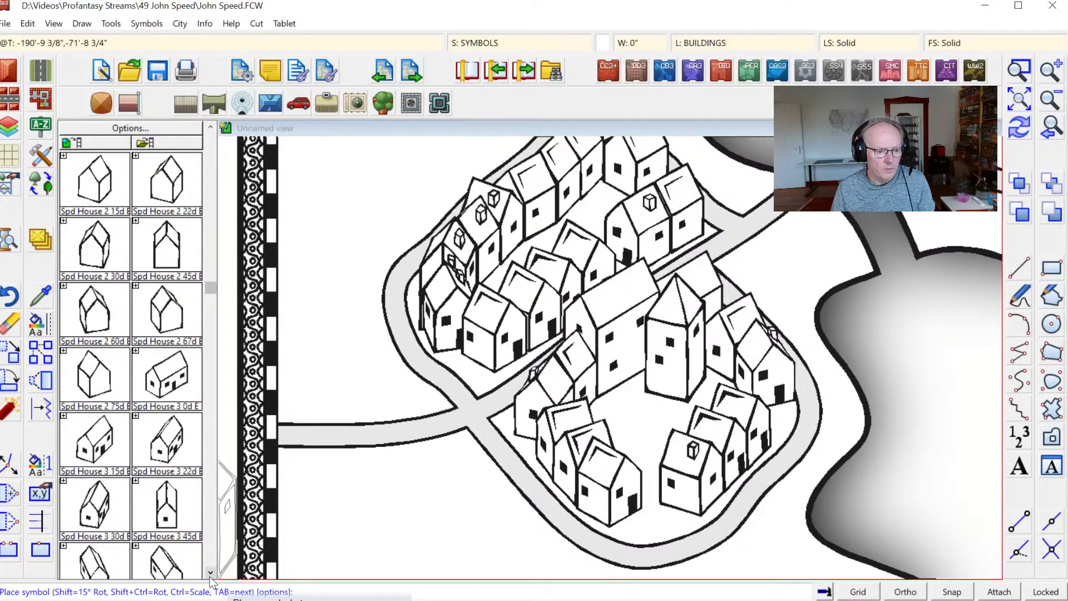
scroll(213, 583, down, 1)
scroll(212, 580, down, 1)
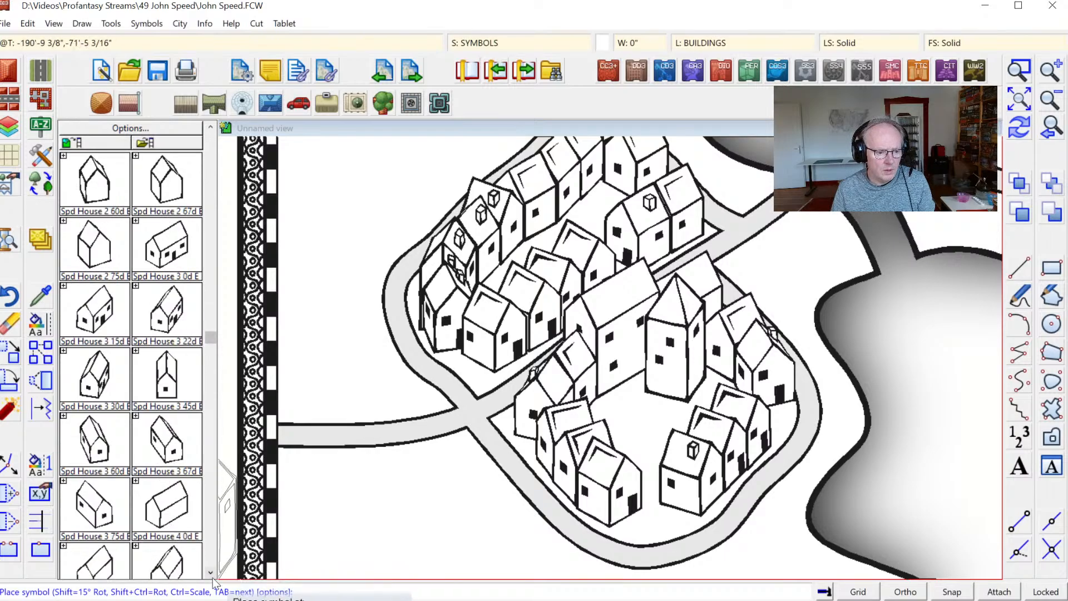
scroll(214, 567, down, 2)
click(159, 529)
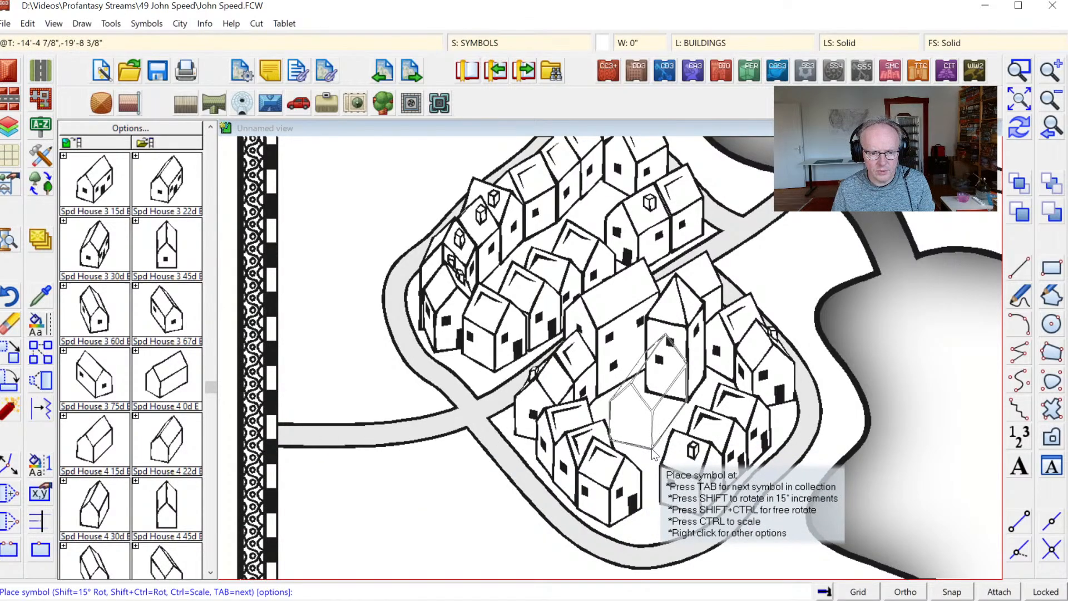
click(652, 451)
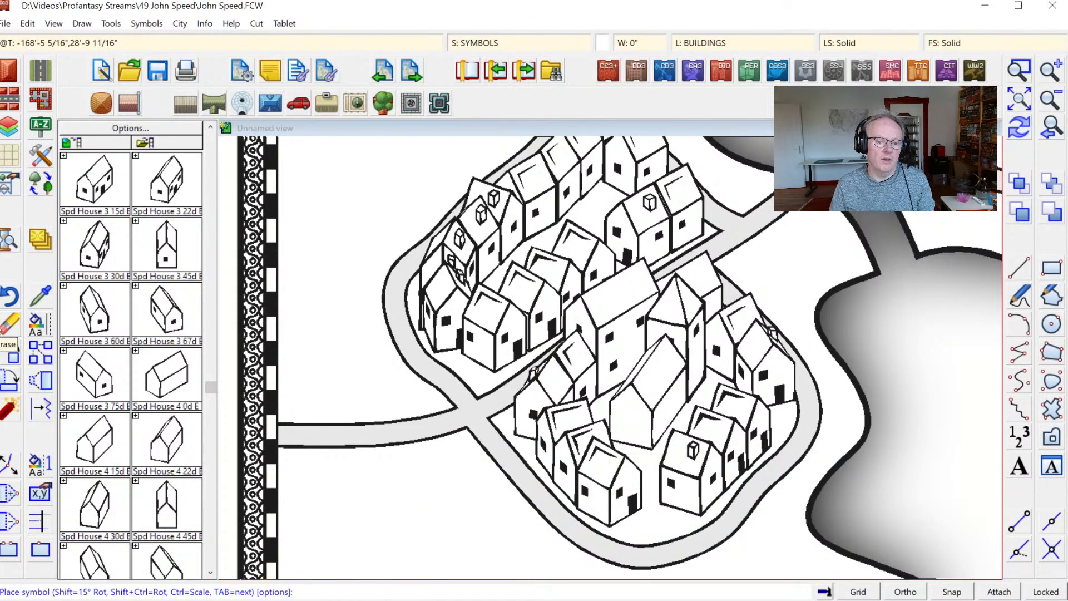
Load the House Features symbol catalog and place a Spd Gate 1 symbol at the base of the plain long house's gable wall.
click(162, 146)
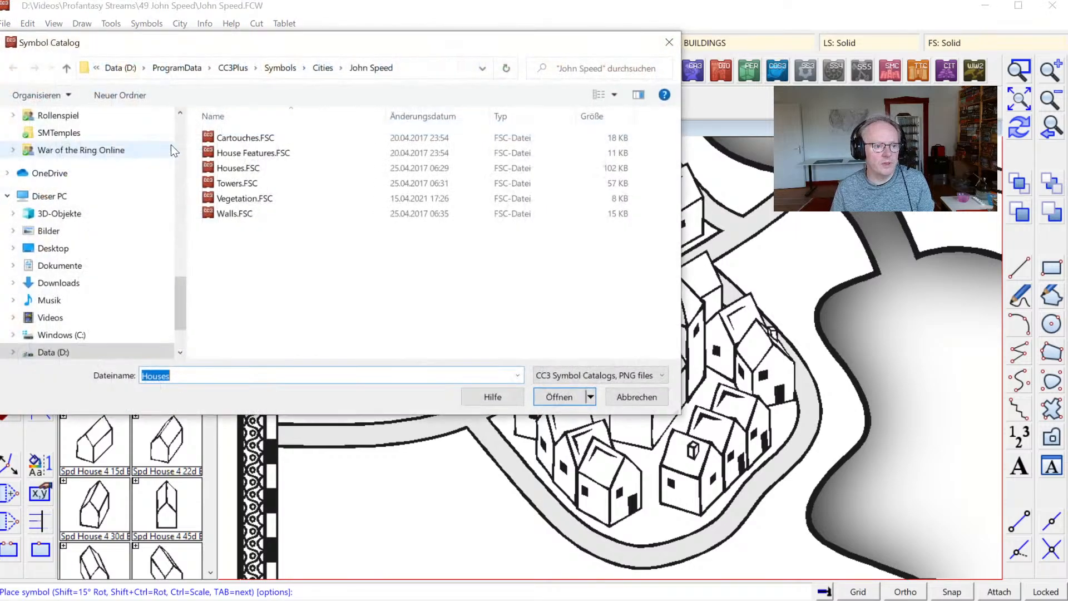
click(230, 160)
double_click(230, 160)
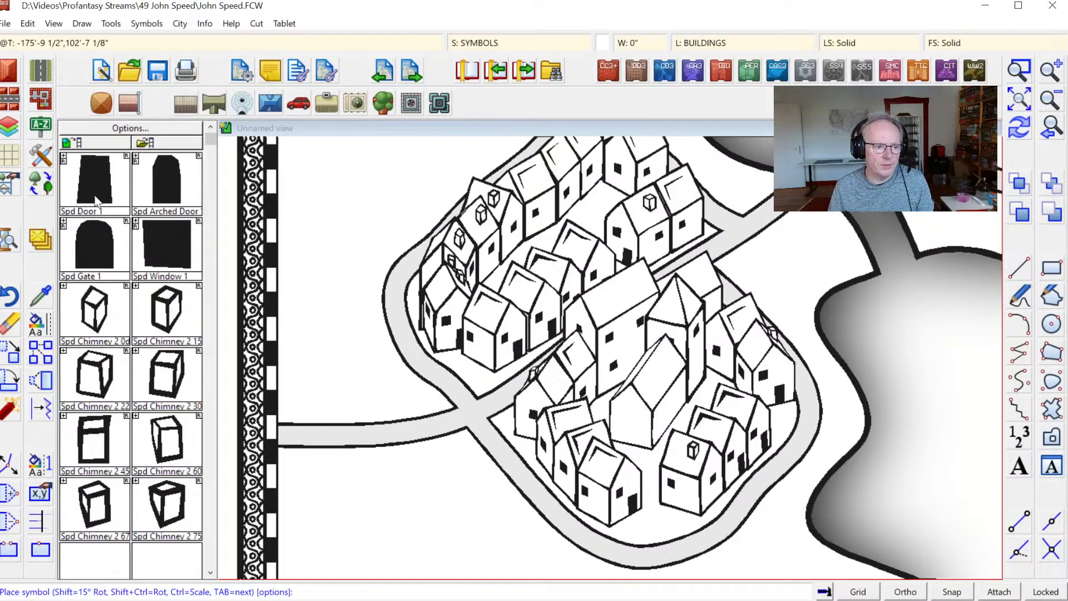
click(99, 252)
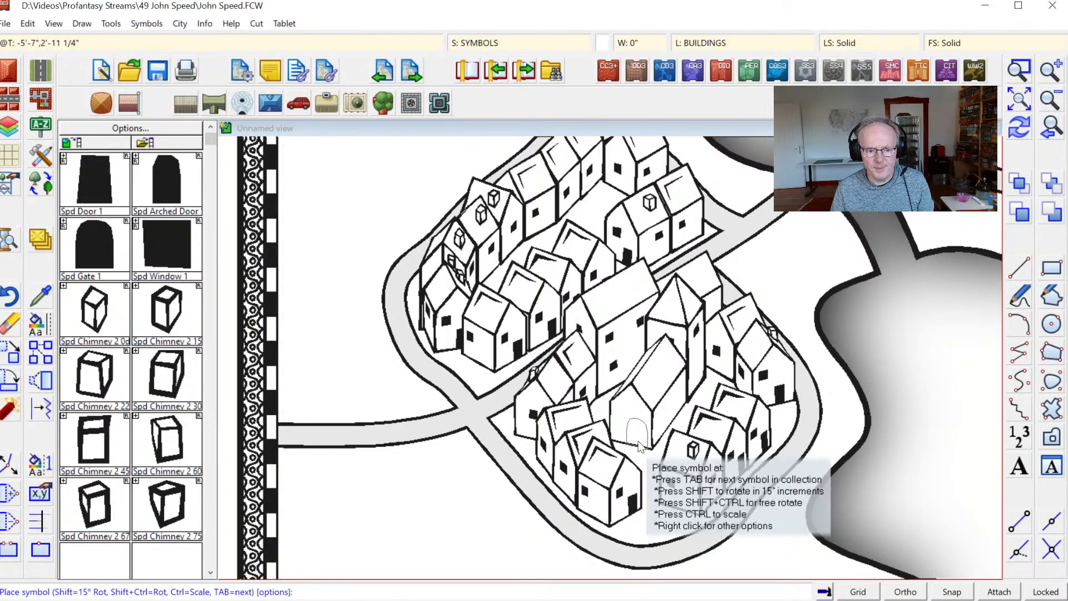
key(Tab)
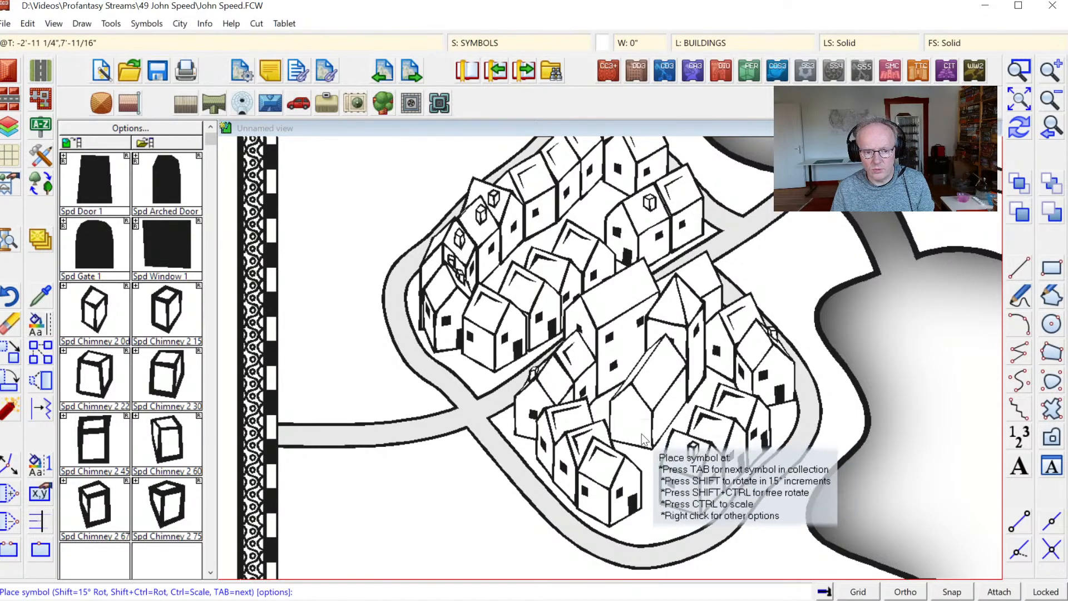
key(Tab)
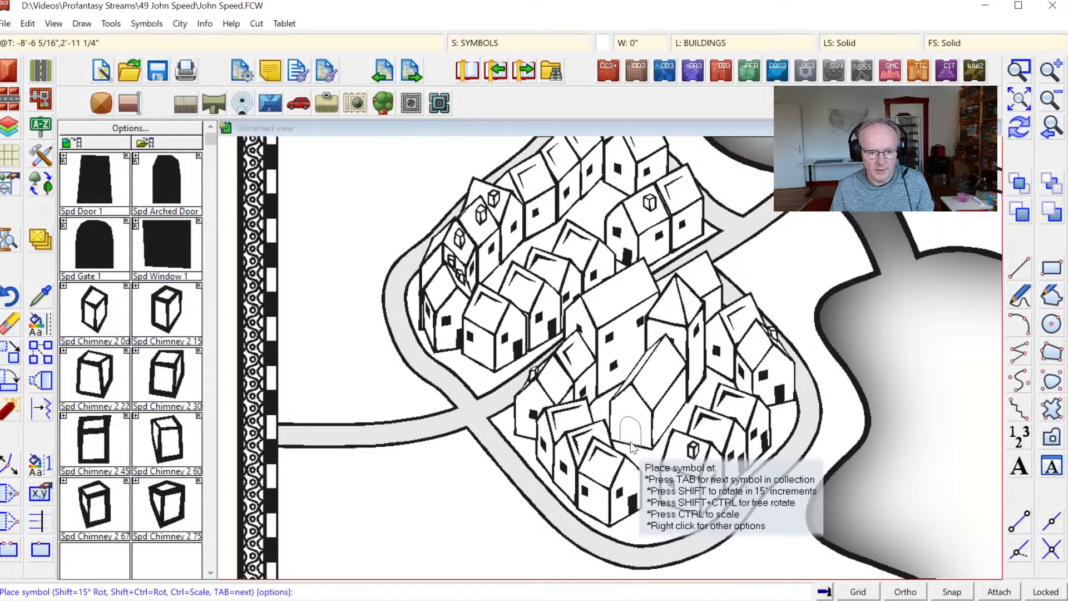
click(632, 446)
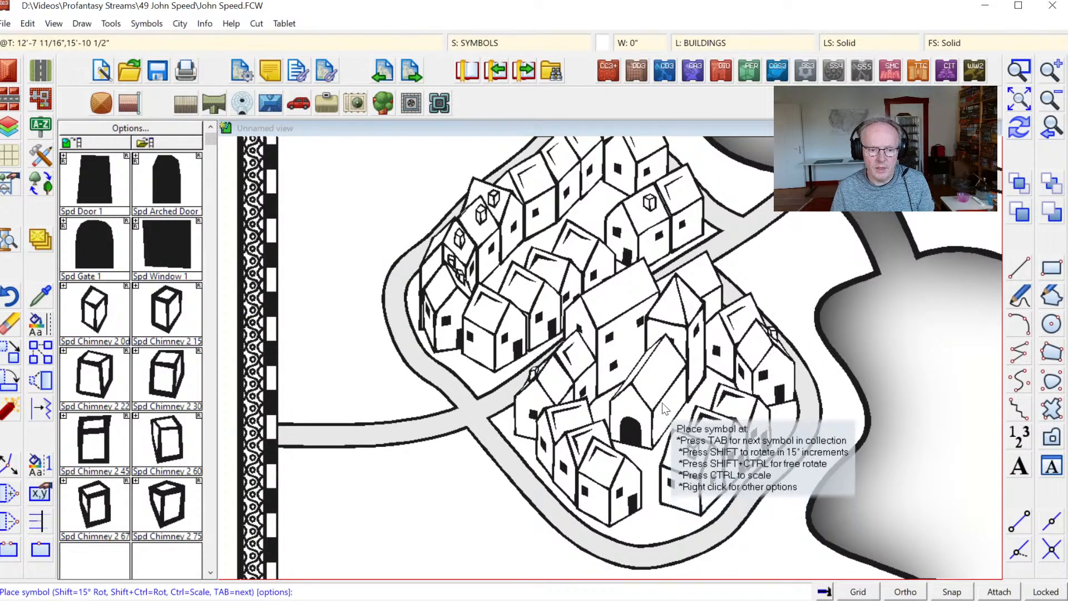
Place three evenly spaced Spd Window 1 symbols along the long side wall of the plain house in front of the tower.
click(670, 439)
click(1021, 71)
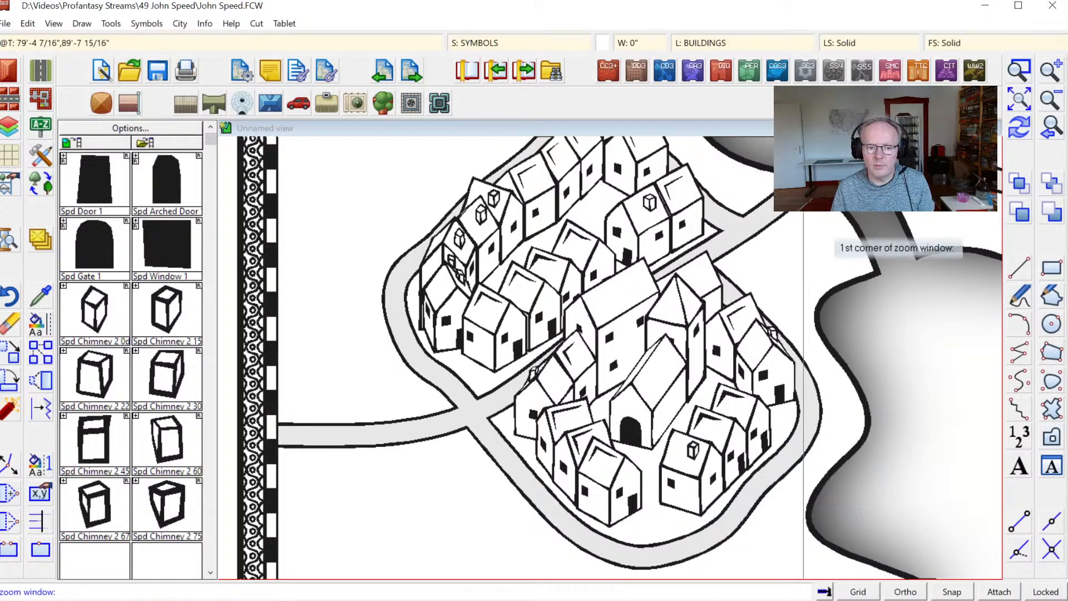
click(562, 311)
click(745, 470)
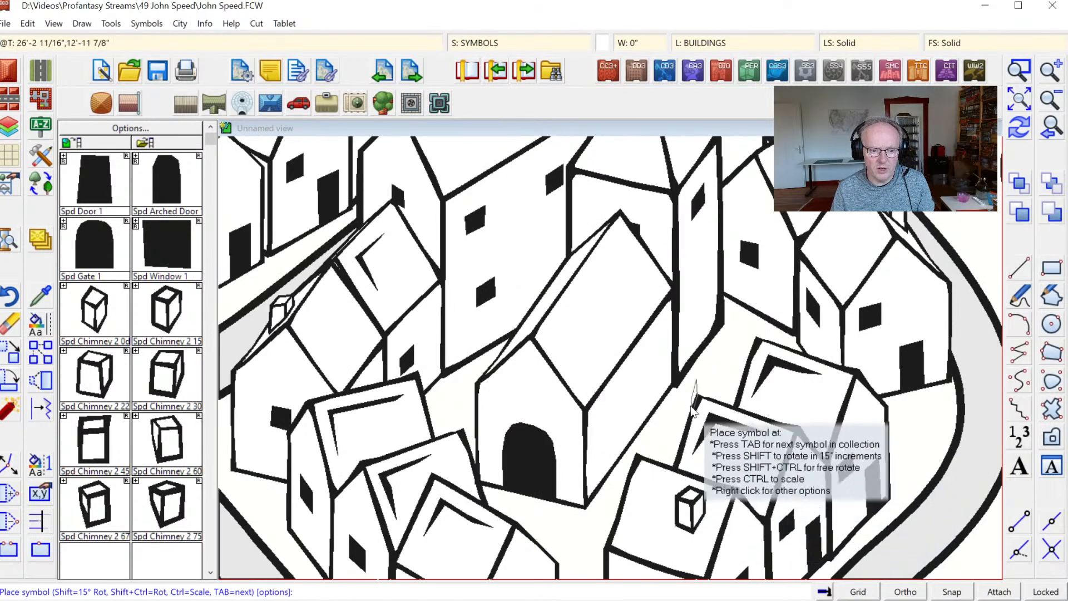
click(646, 411)
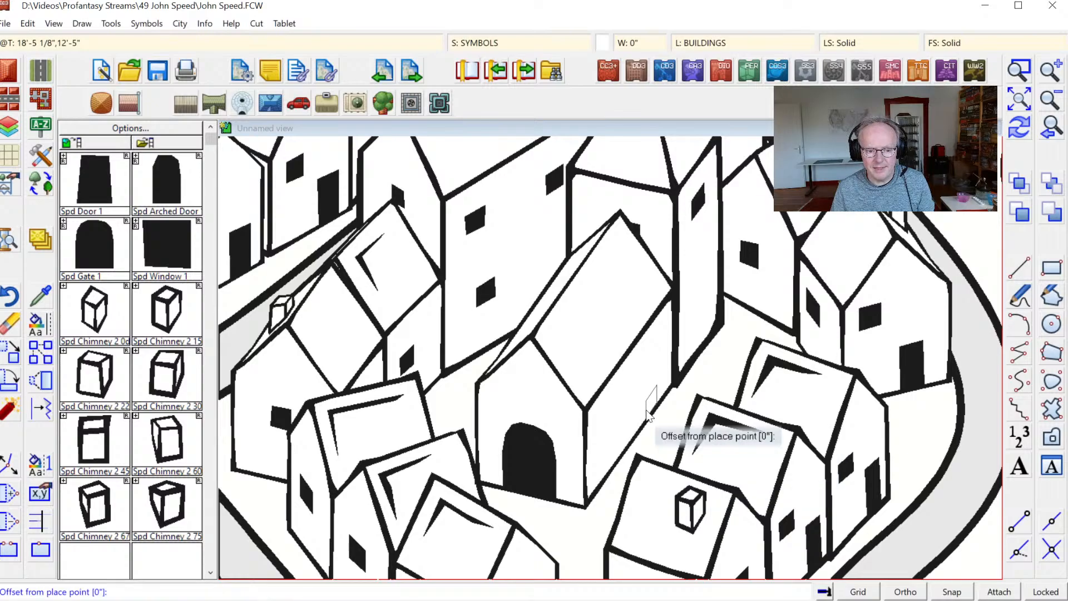
click(653, 370)
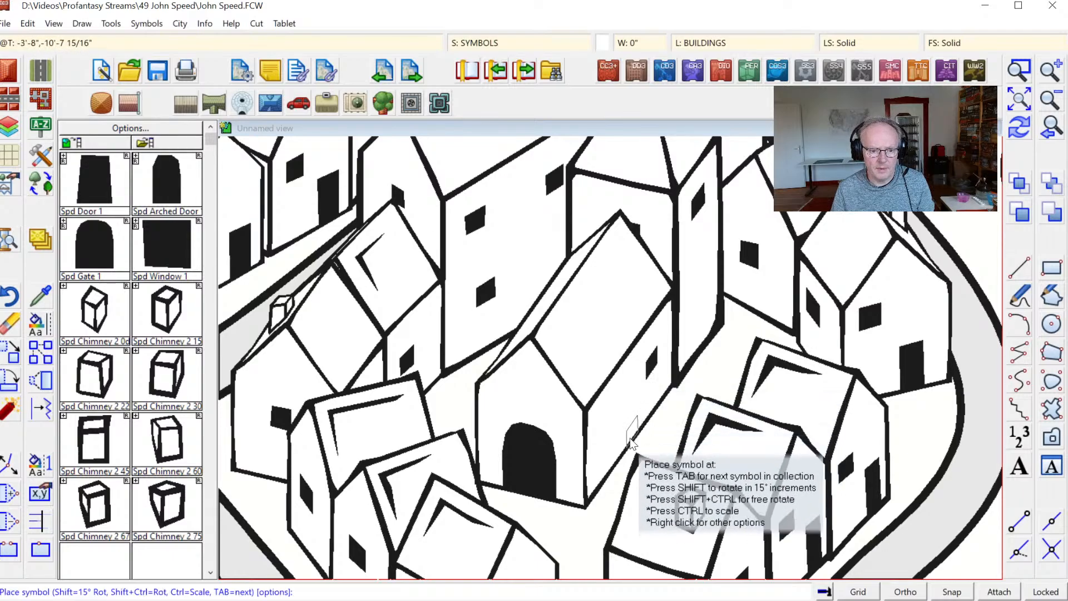
click(629, 439)
key(Return)
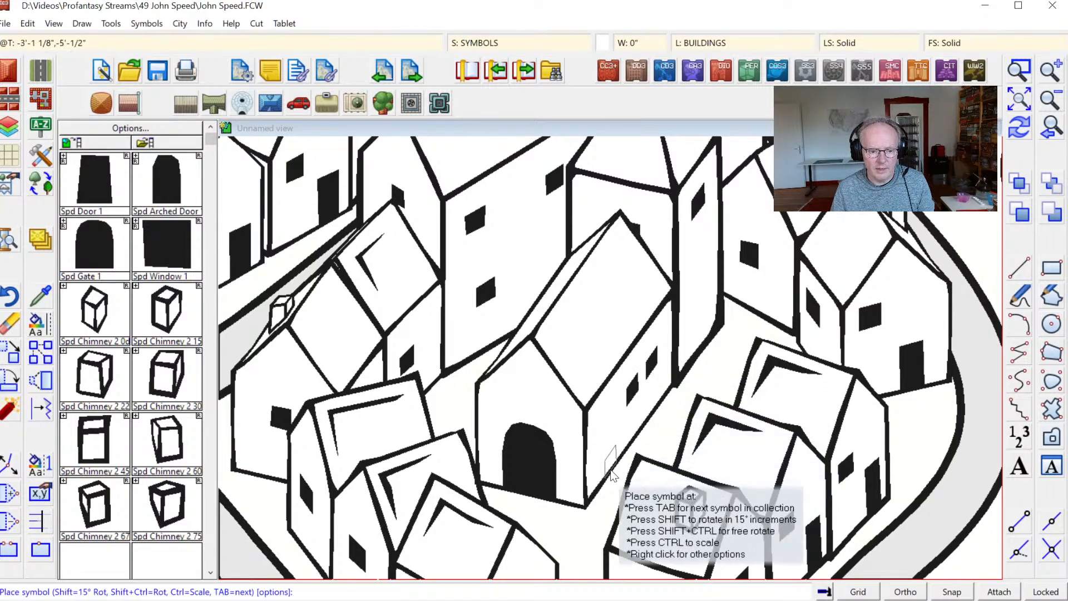
click(610, 470)
key(Return)
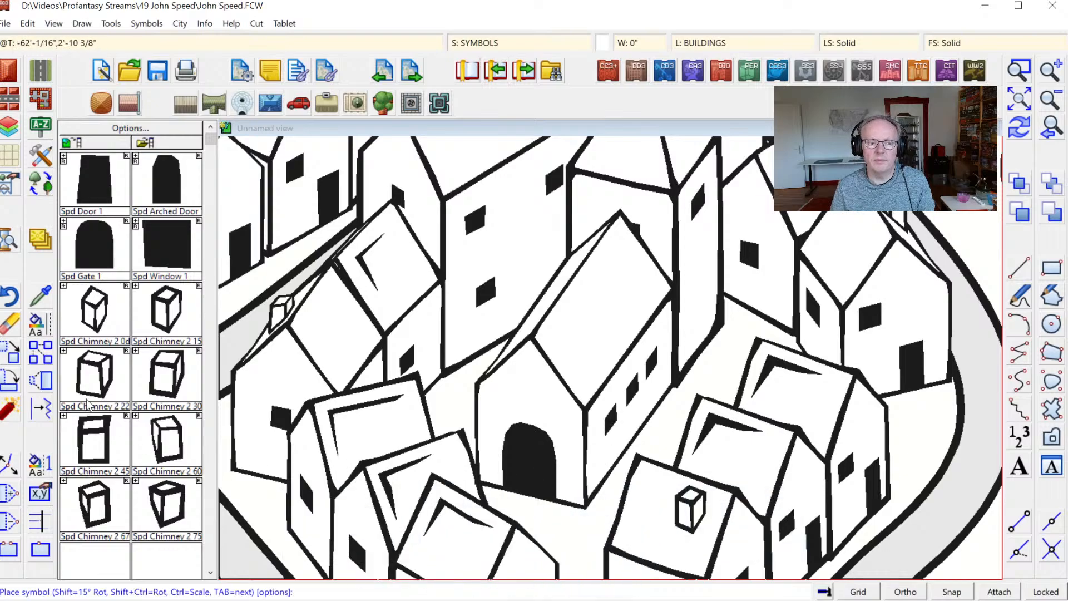
key(Escape)
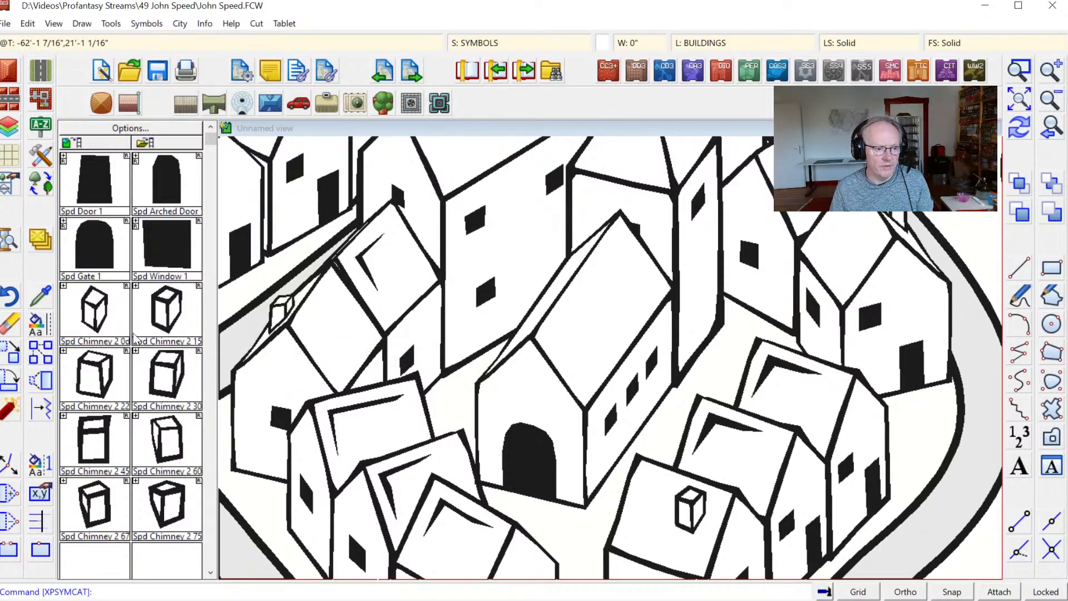
Place a Spd Chimney 2 0d symbol on the roof of the rearmost house in the row southeast of the church.
click(110, 320)
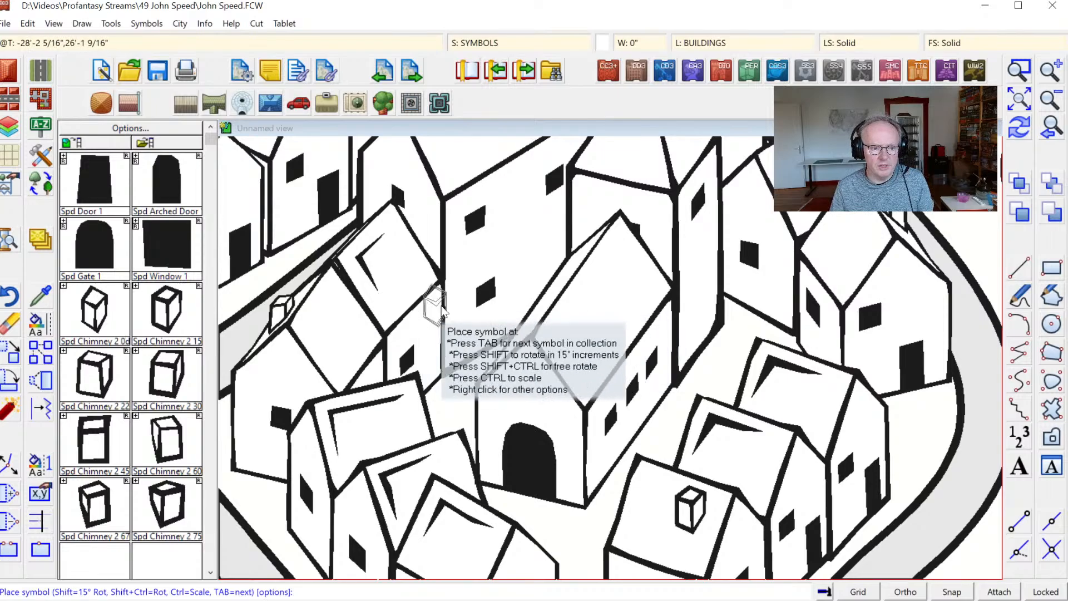
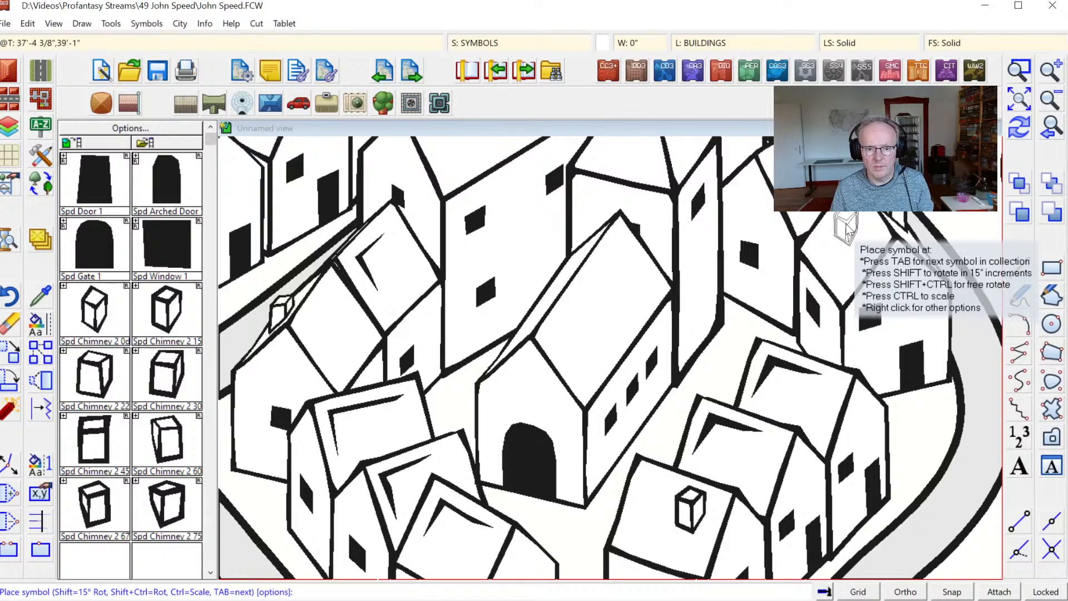
click(807, 397)
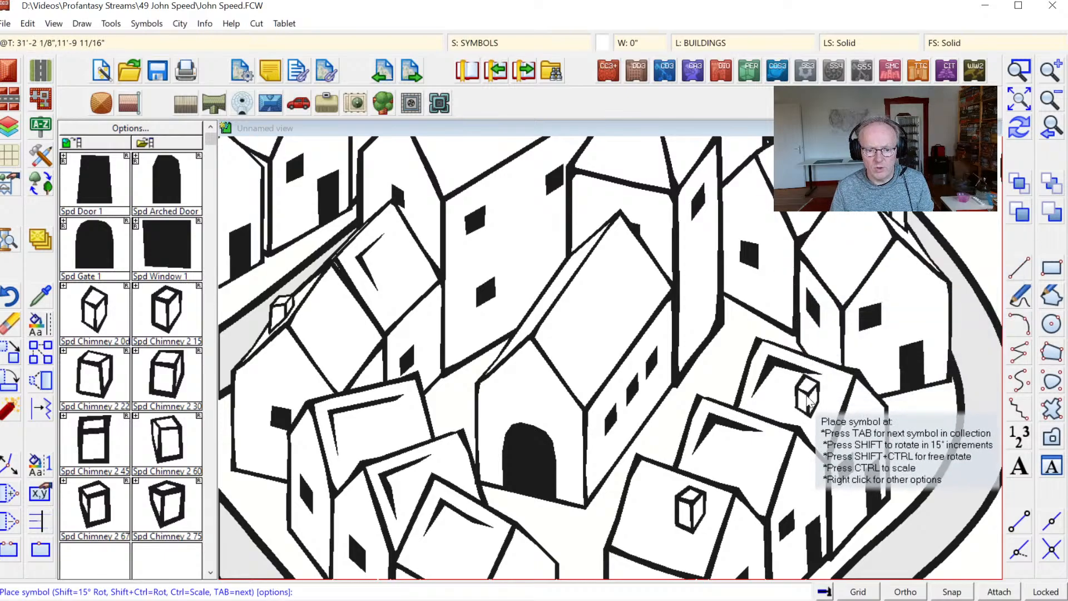
key(Escape)
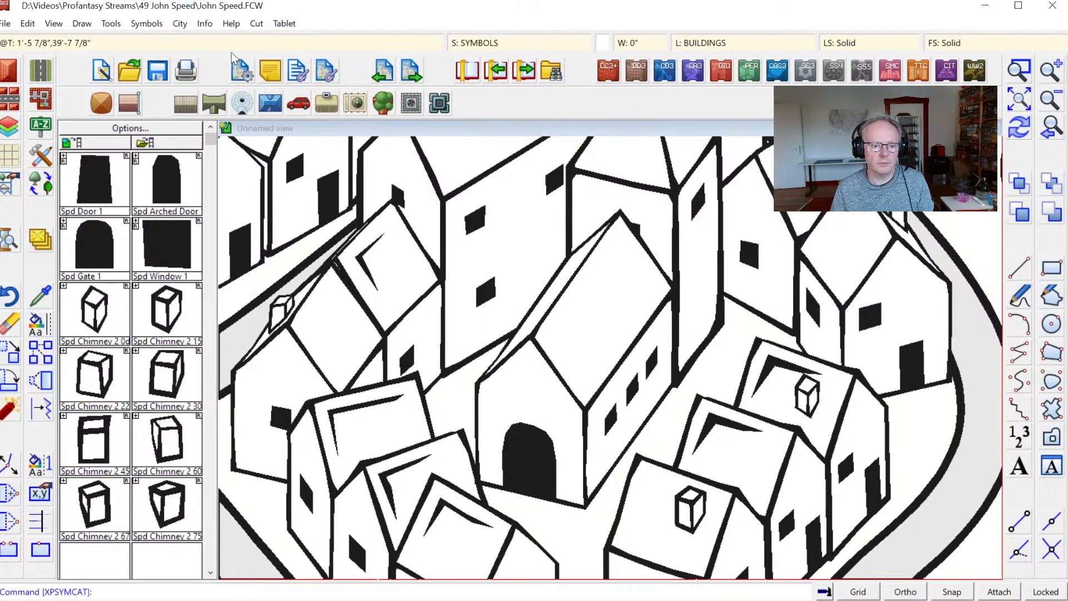
Sort all symbols in the map so those nearer the bottom come to the front.
click(145, 26)
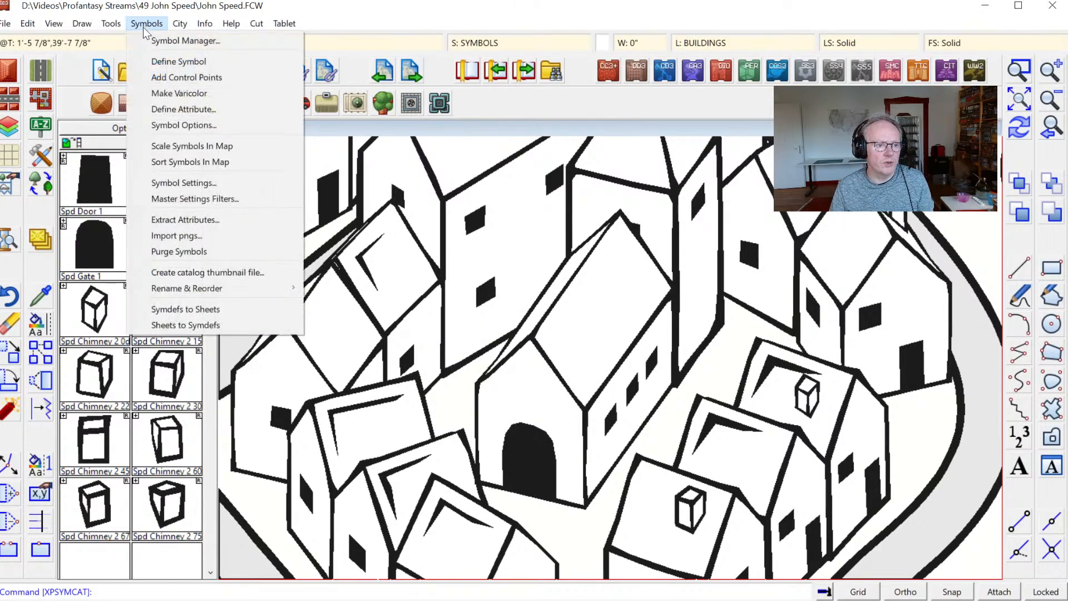
click(182, 161)
right_click(616, 258)
click(609, 278)
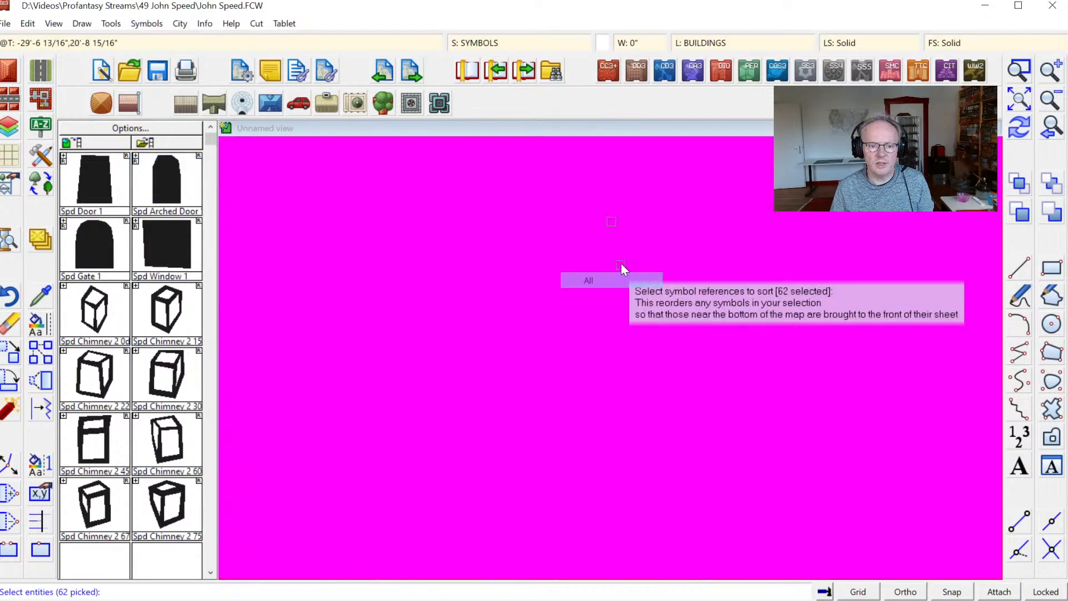
right_click(645, 235)
click(636, 238)
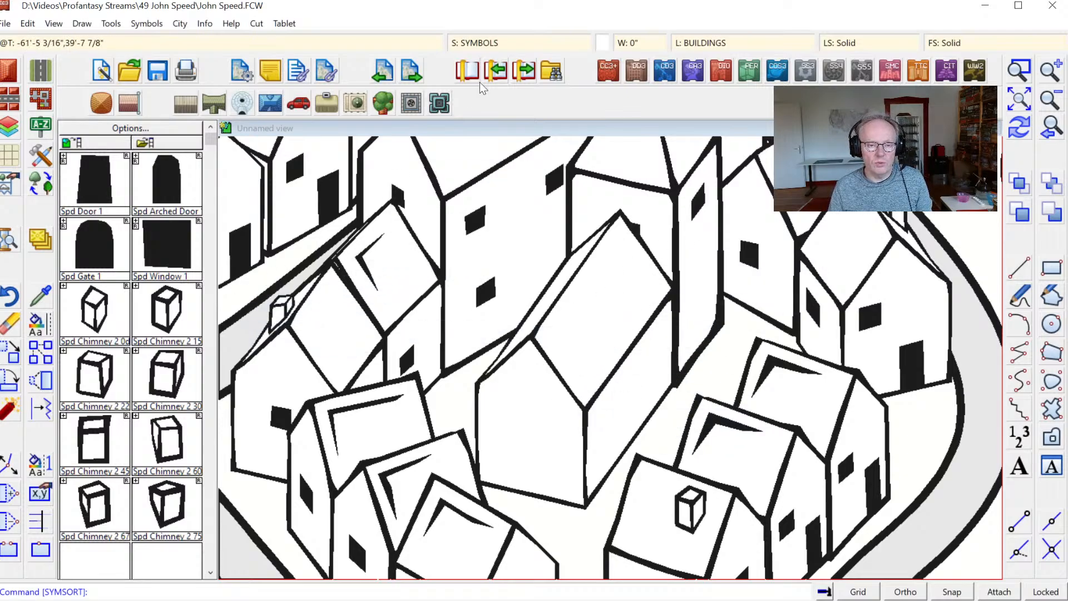
Add a sheet named SYMBOLS DETAILS directly after SYMBOLS, keep SYMBOLS as the current sheet, and redraw the map.
click(513, 43)
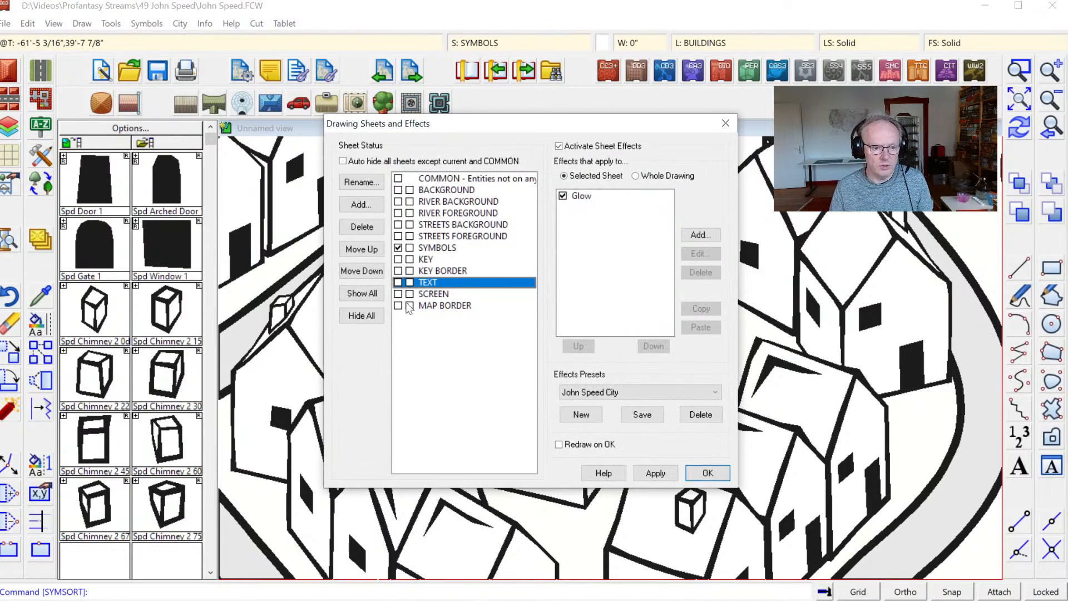
click(446, 251)
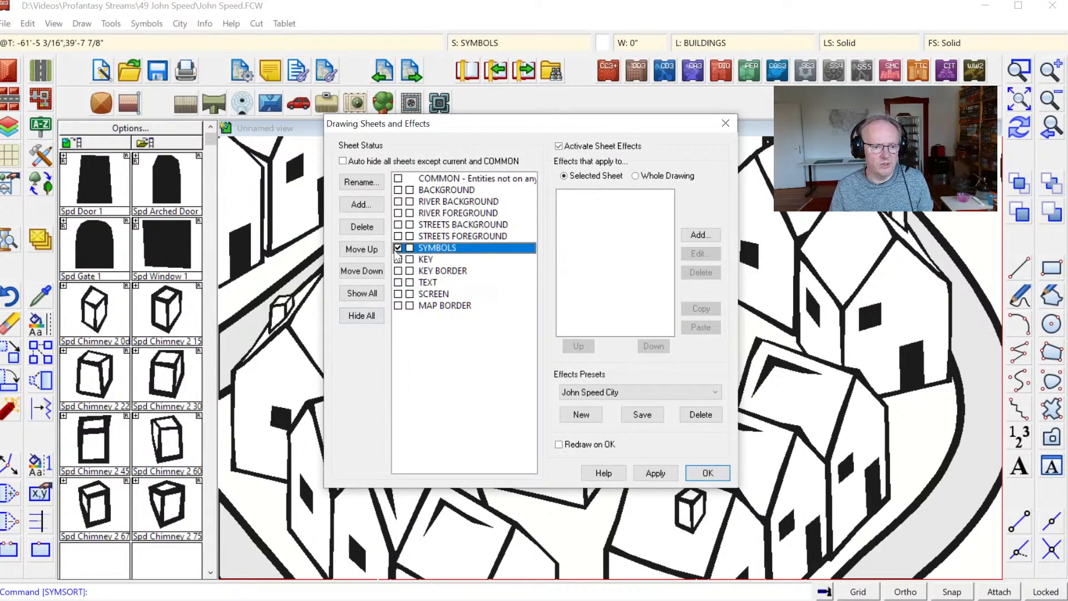
click(376, 210)
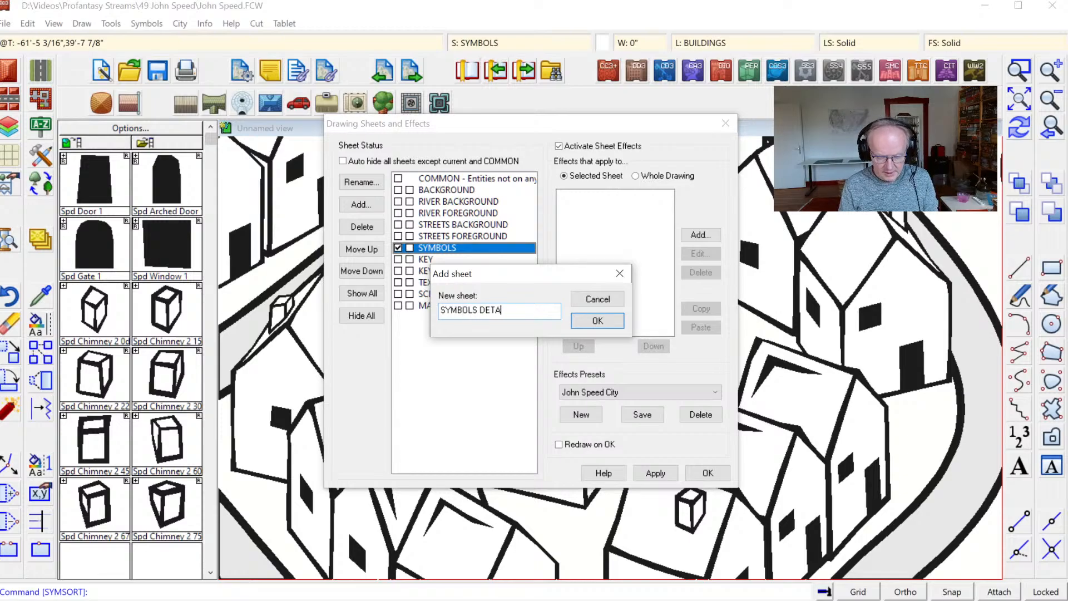
key(Return)
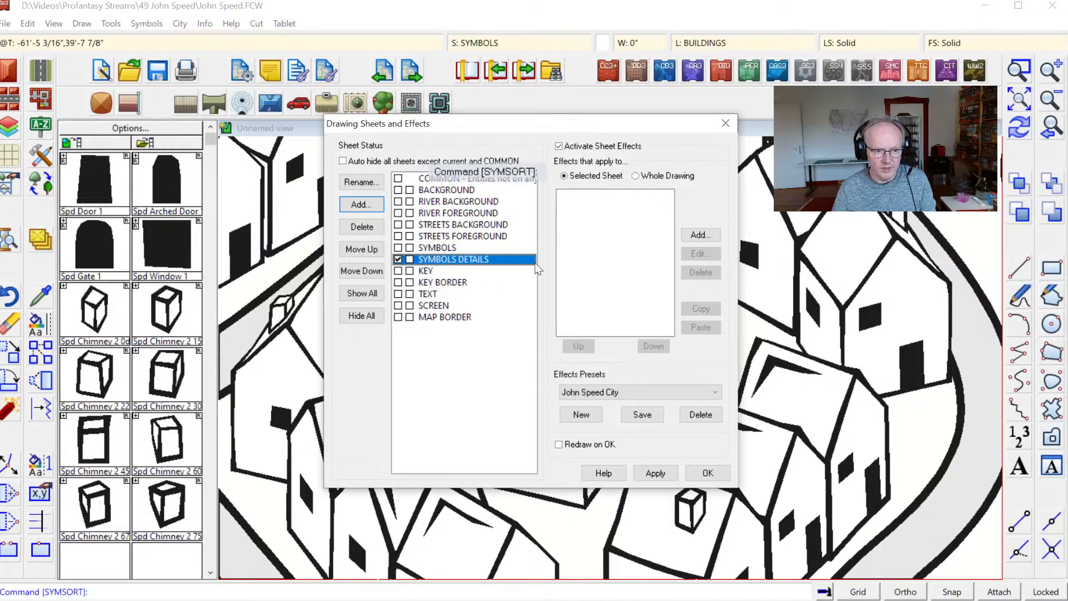
click(399, 248)
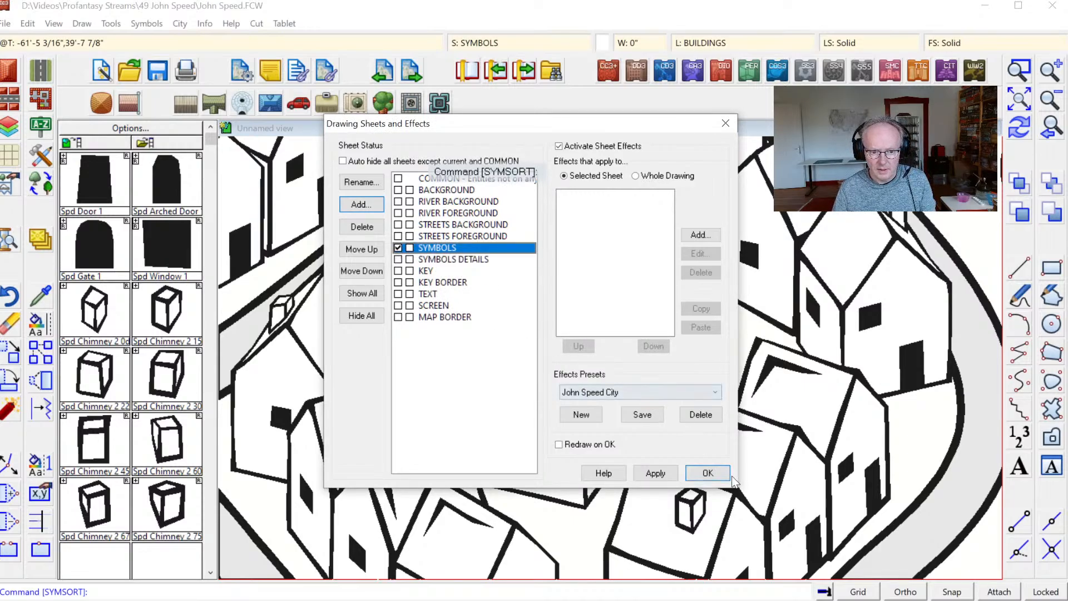
click(704, 473)
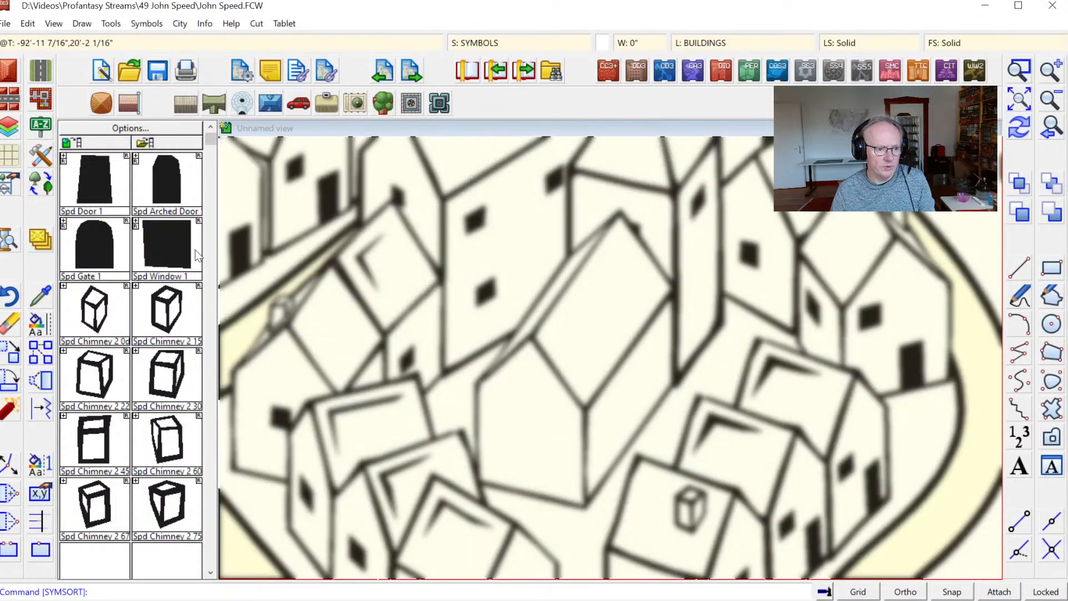
click(1020, 132)
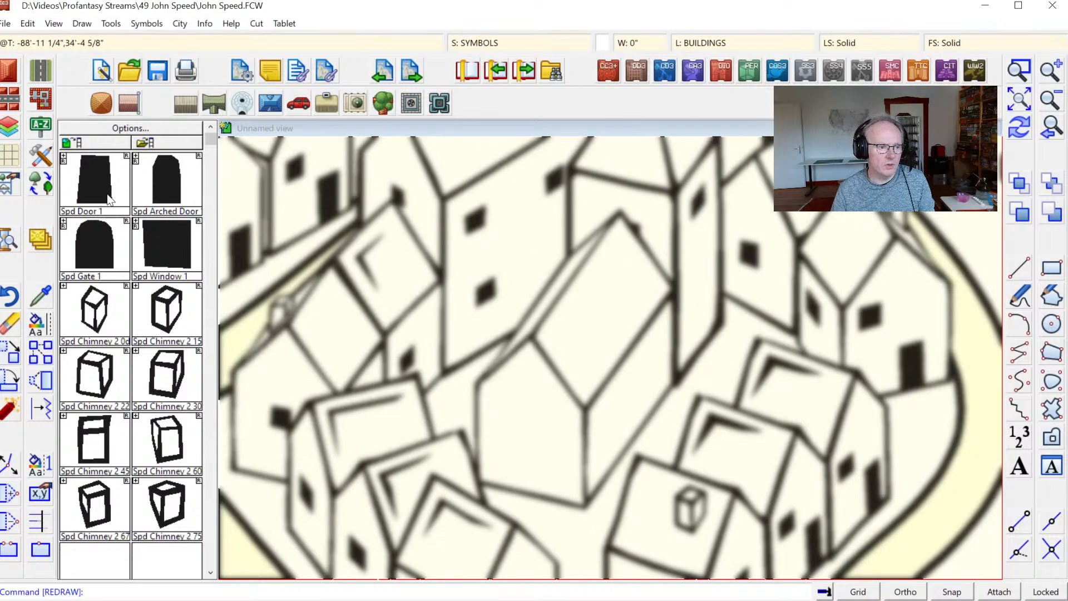
Move the church's gate and three side windows plus the new chimney, excluding the tower, to the SYMBOLS DETAILS sheet and redraw.
right_click(40, 241)
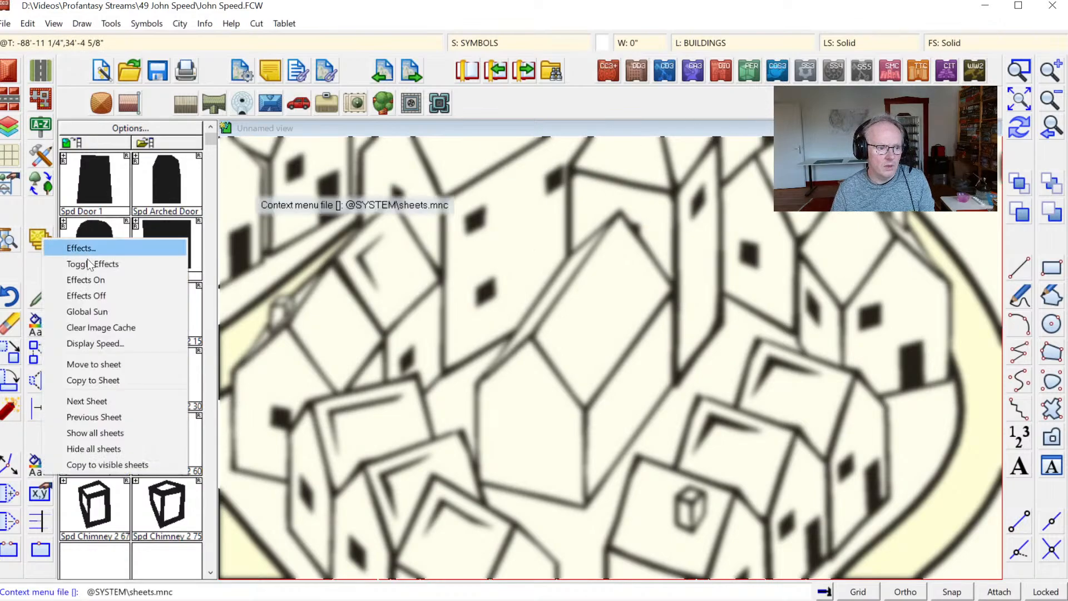
click(92, 362)
click(539, 456)
click(551, 466)
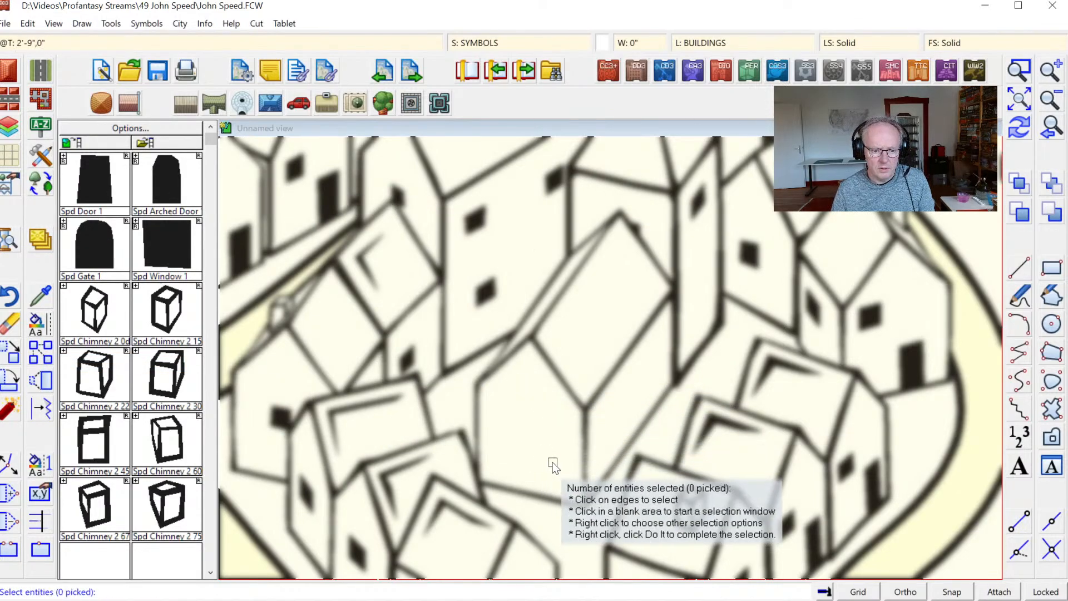
click(551, 454)
click(611, 422)
click(633, 391)
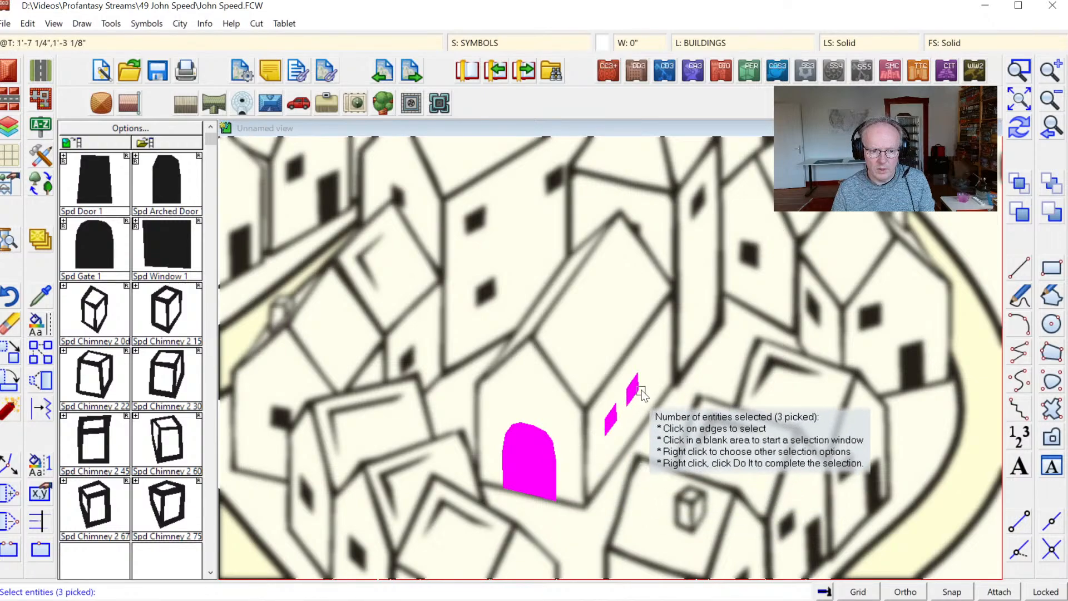
click(647, 374)
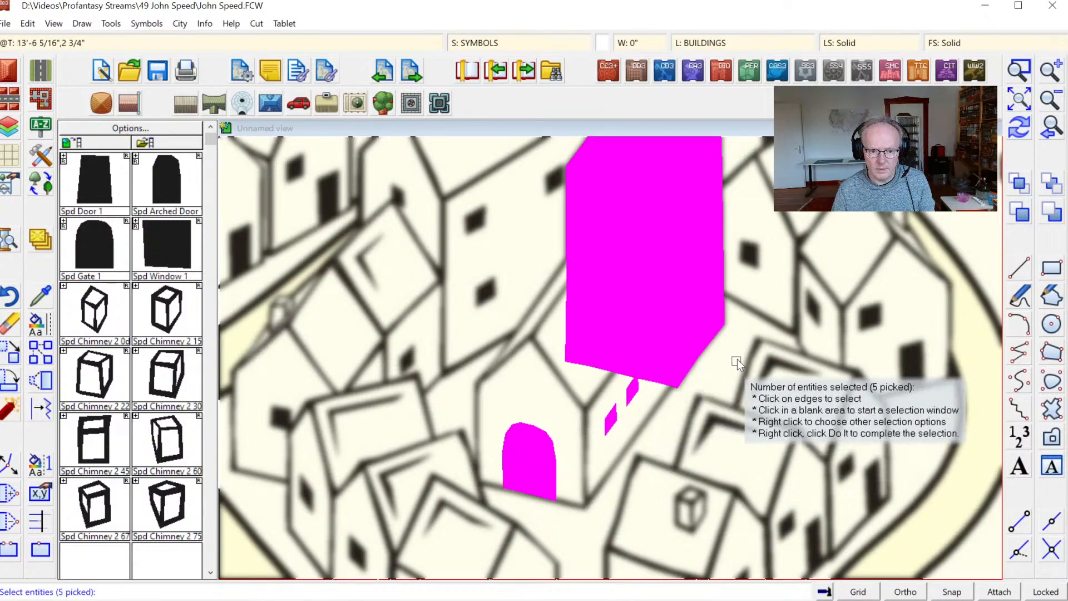
click(807, 391)
right_click(709, 279)
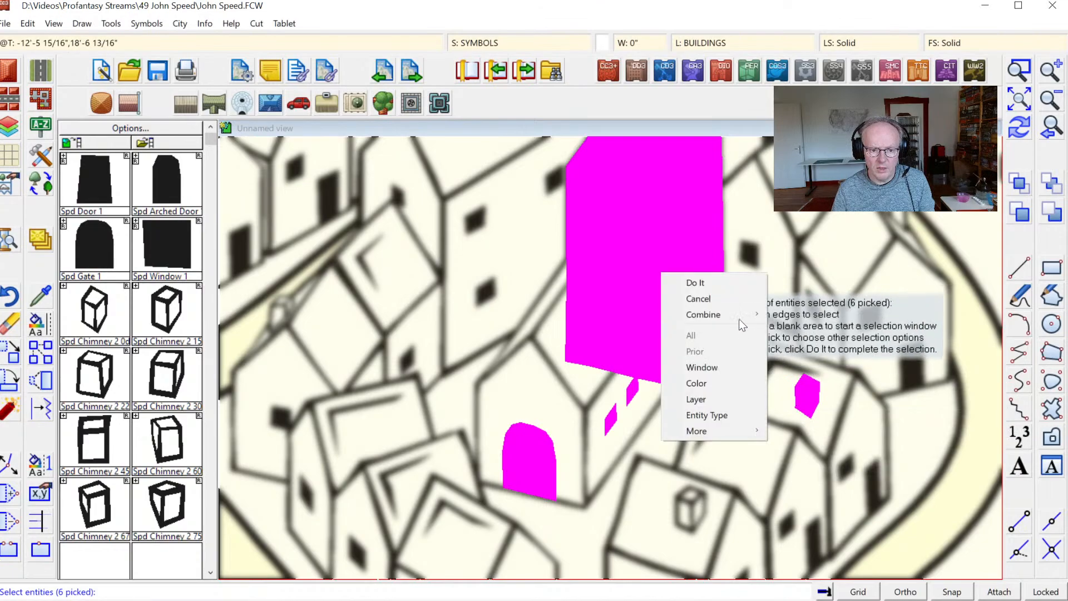
mouse_move(739, 315)
click(795, 346)
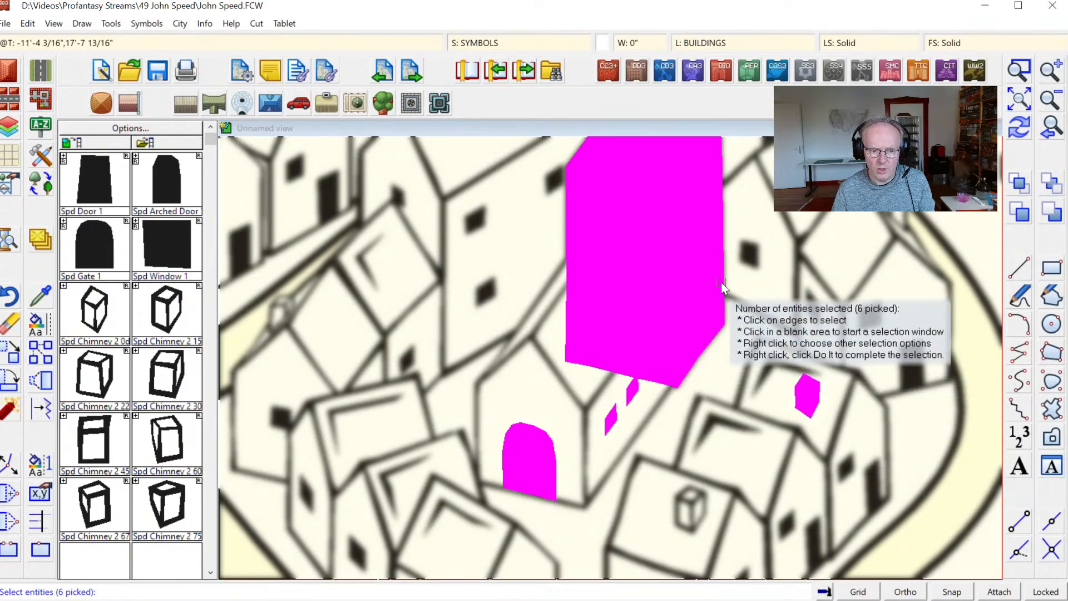
click(724, 282)
key(d)
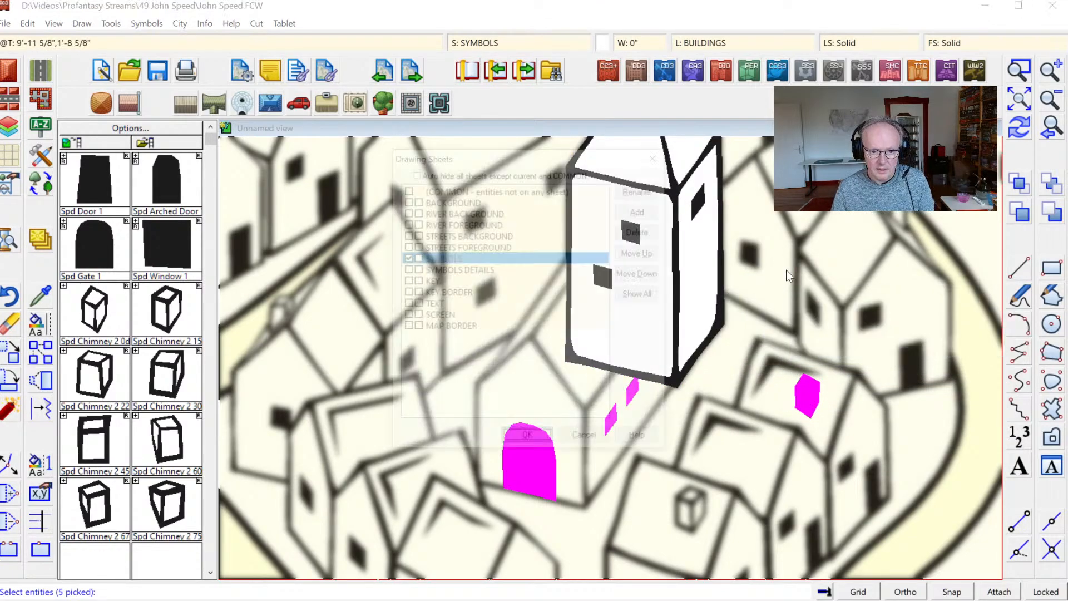
click(474, 272)
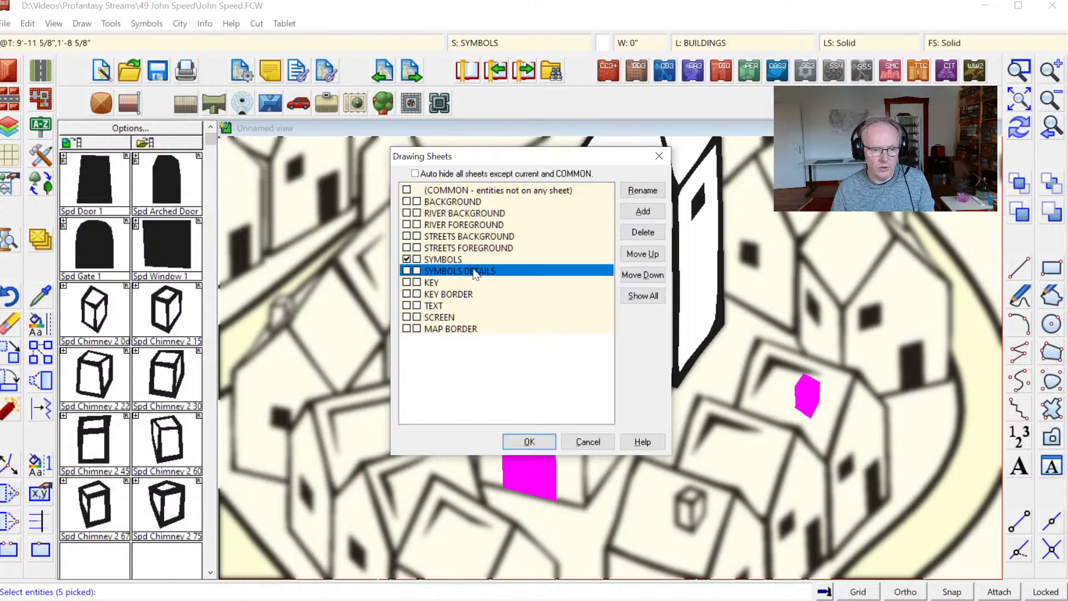
click(529, 442)
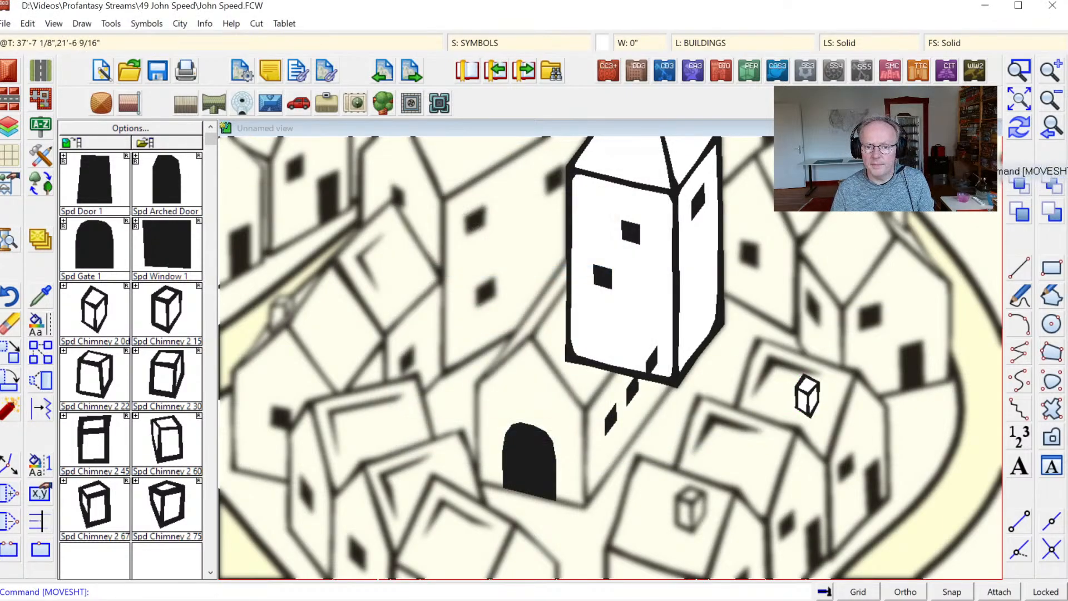
click(1019, 127)
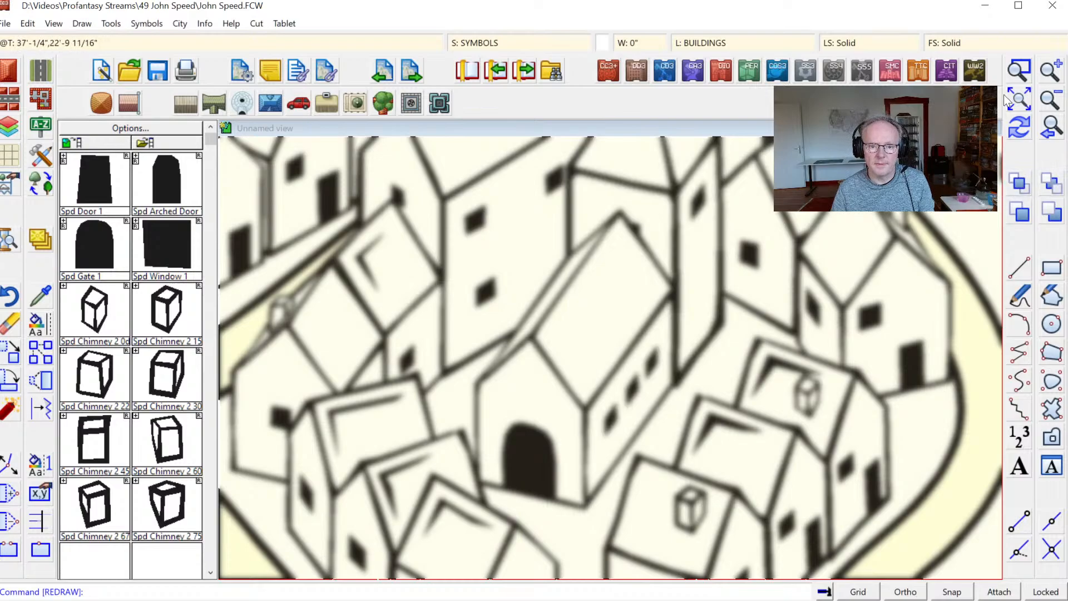
Turn off the RGB Matrix Process and Blur effects that apply to the whole drawing.
click(1050, 99)
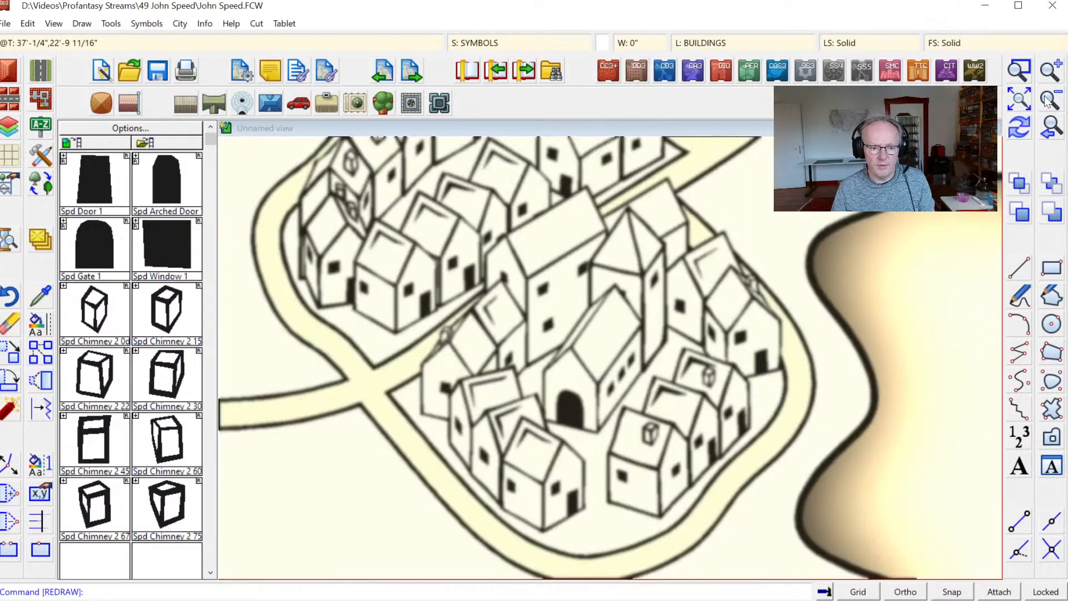
click(483, 44)
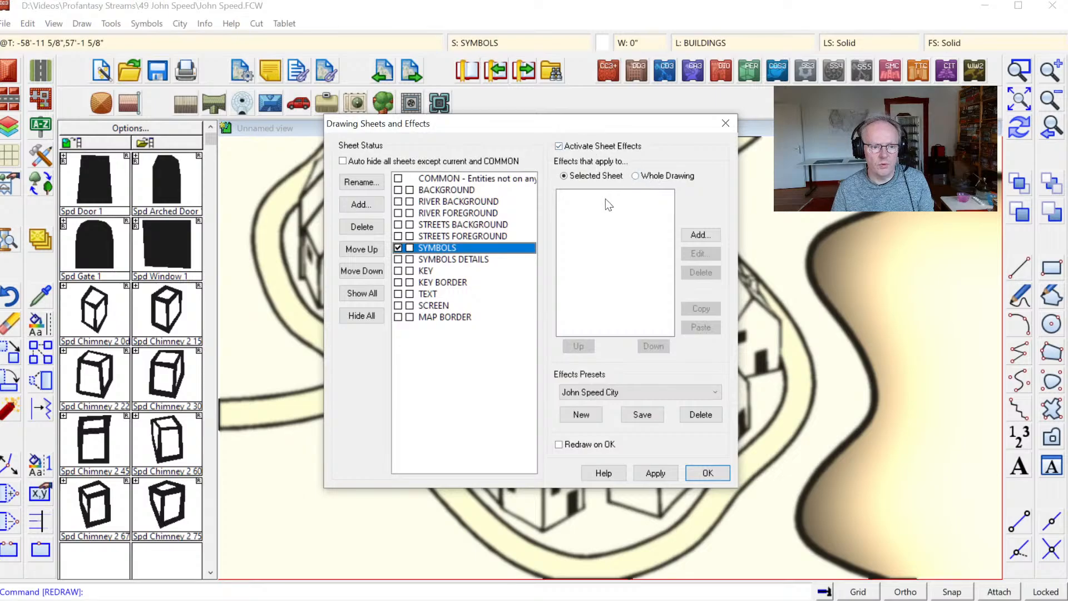
click(666, 176)
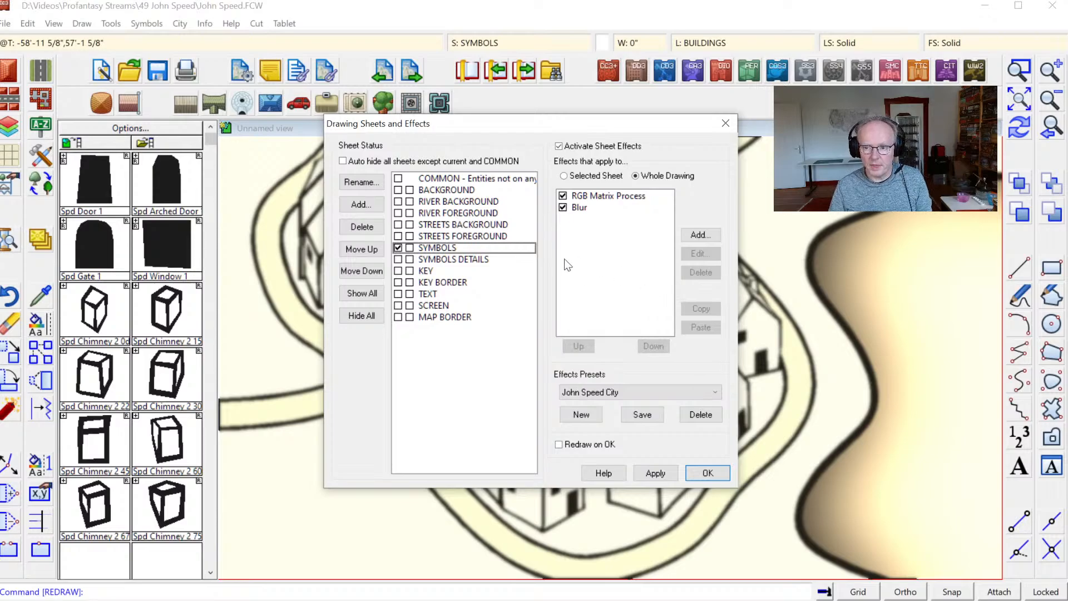
click(565, 209)
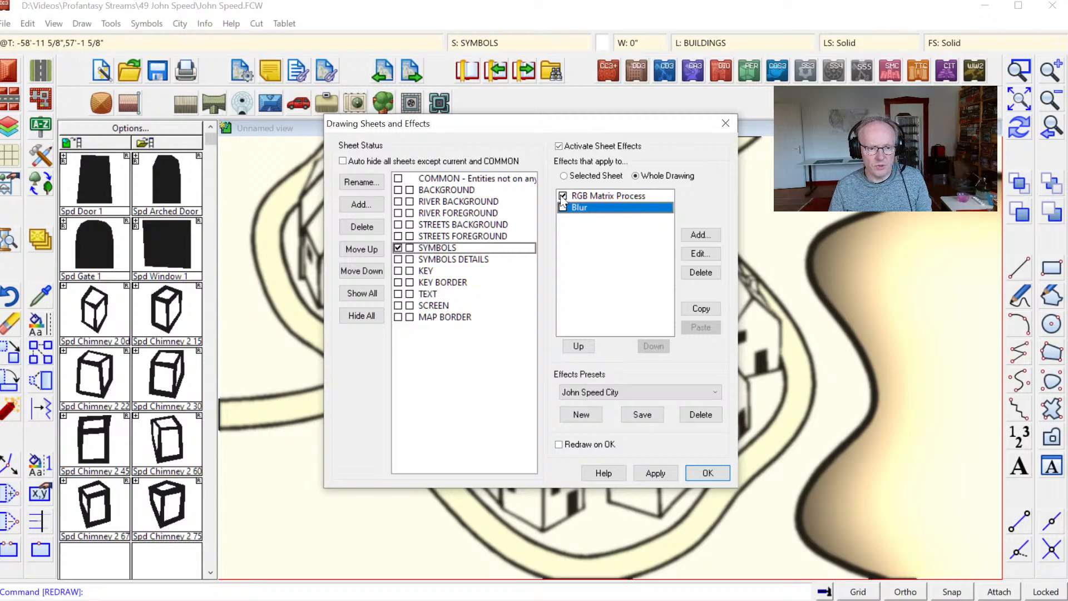
click(562, 195)
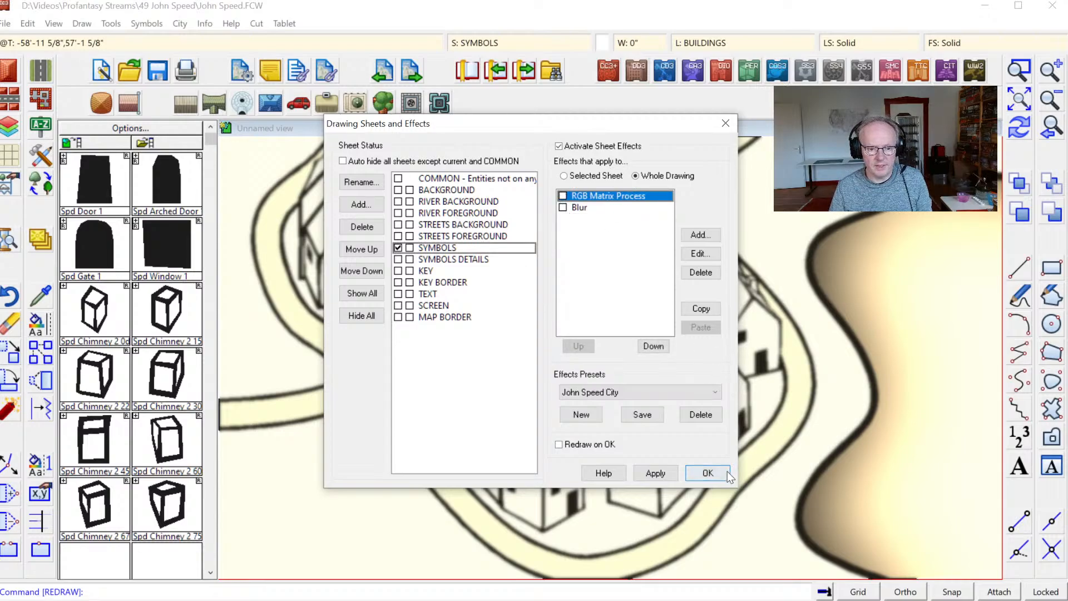
click(706, 468)
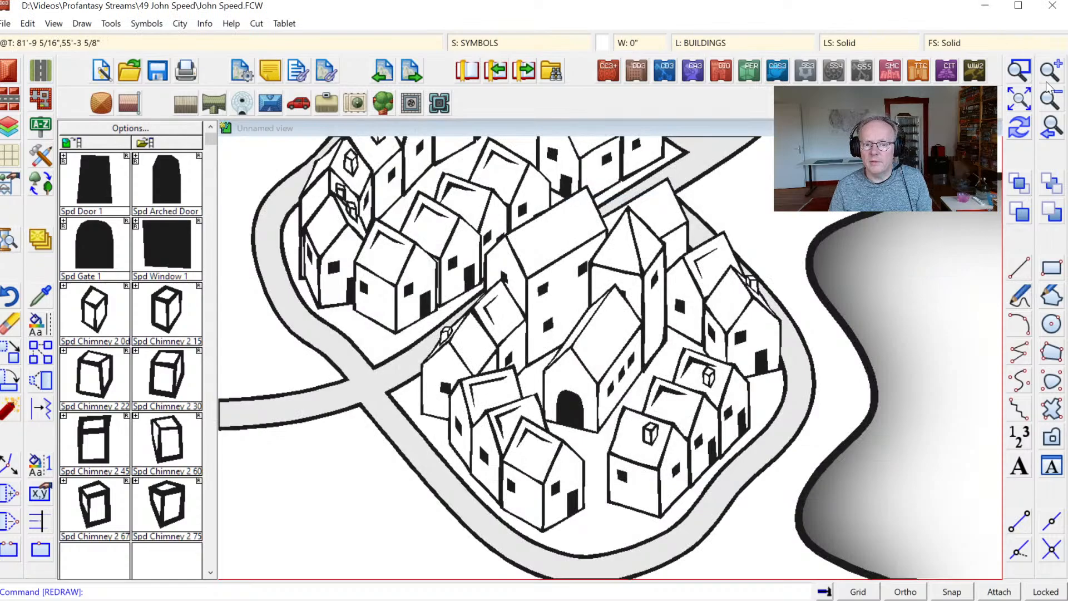
click(1053, 108)
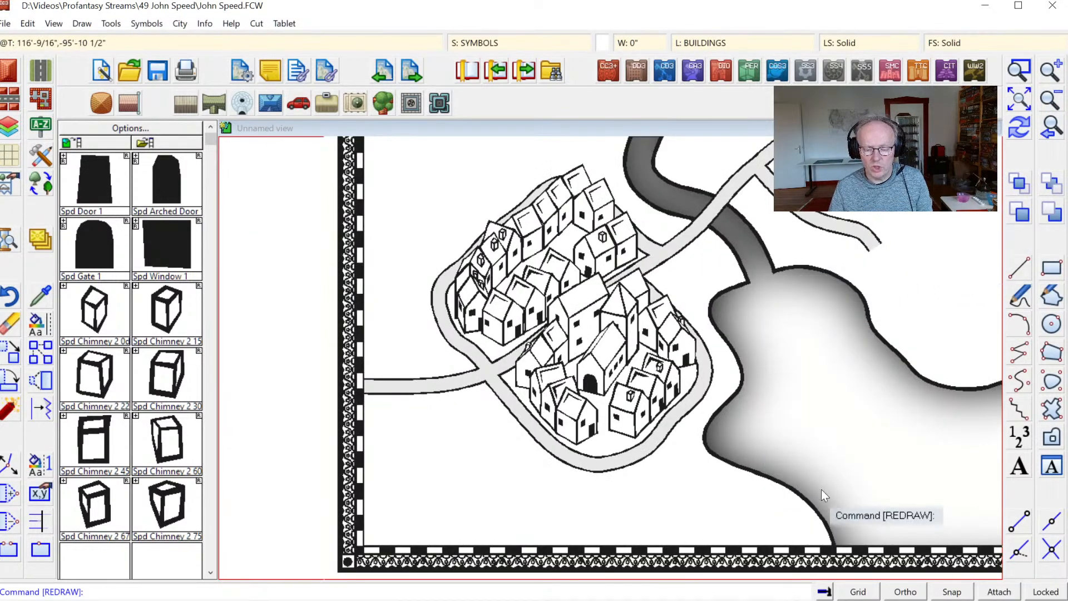
Load the Houses symbol catalog from the John Speed city symbols.
click(1020, 68)
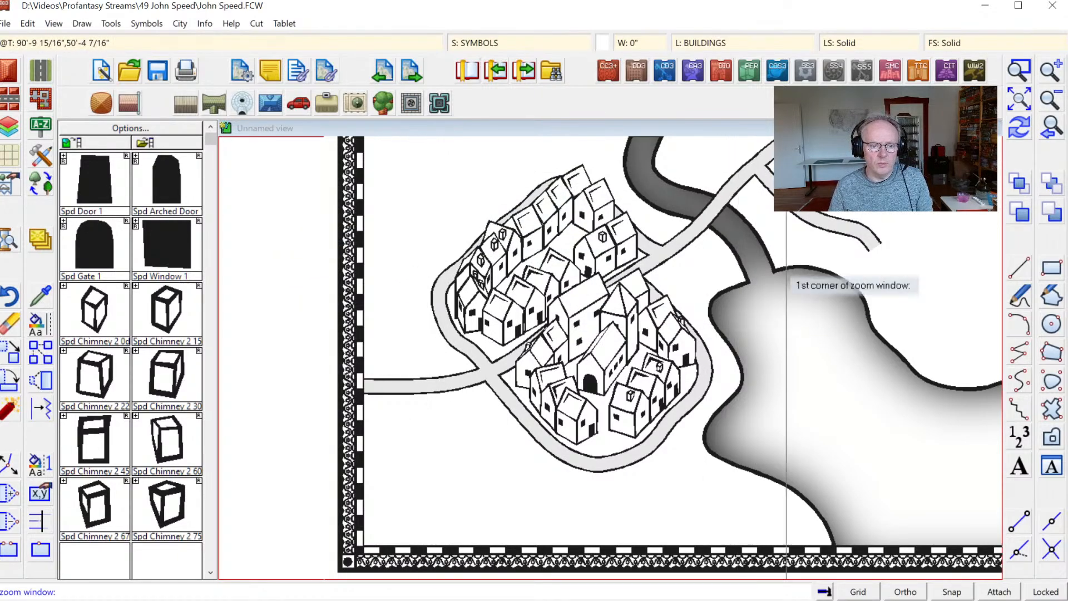
click(213, 163)
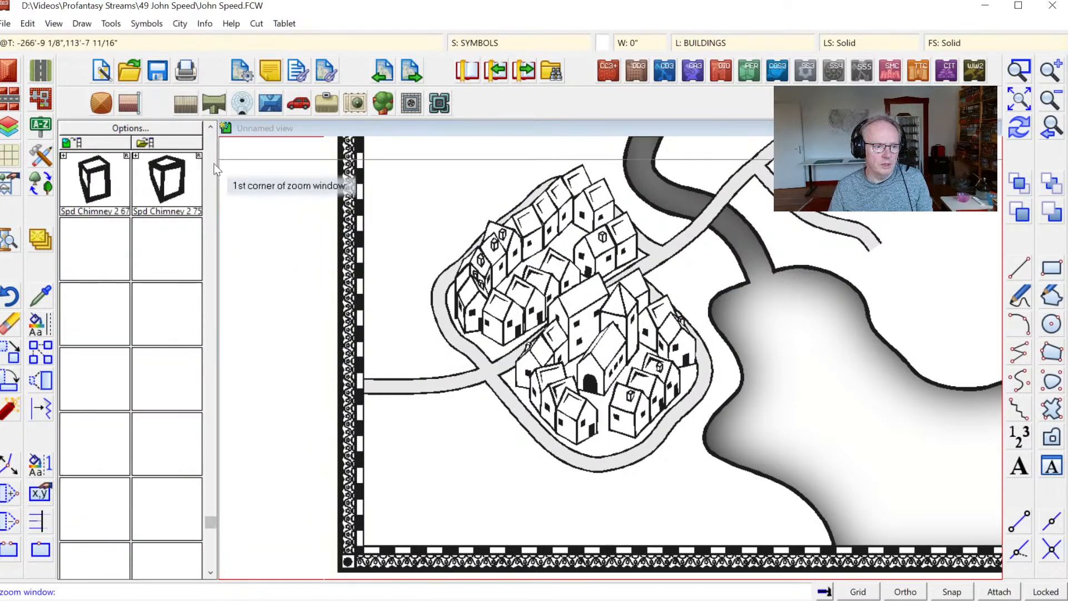
click(162, 141)
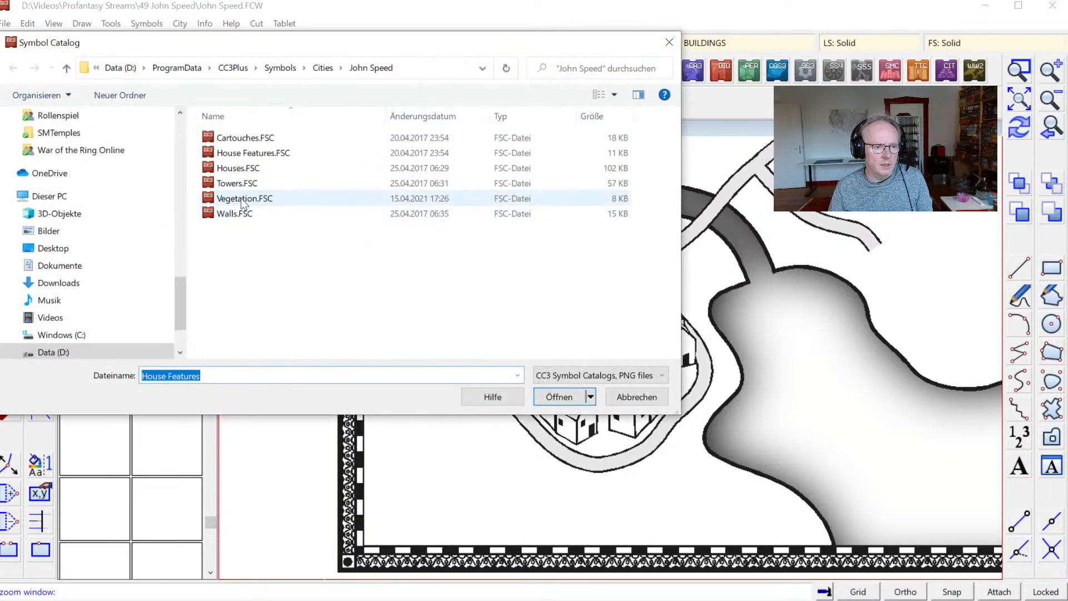
double_click(238, 167)
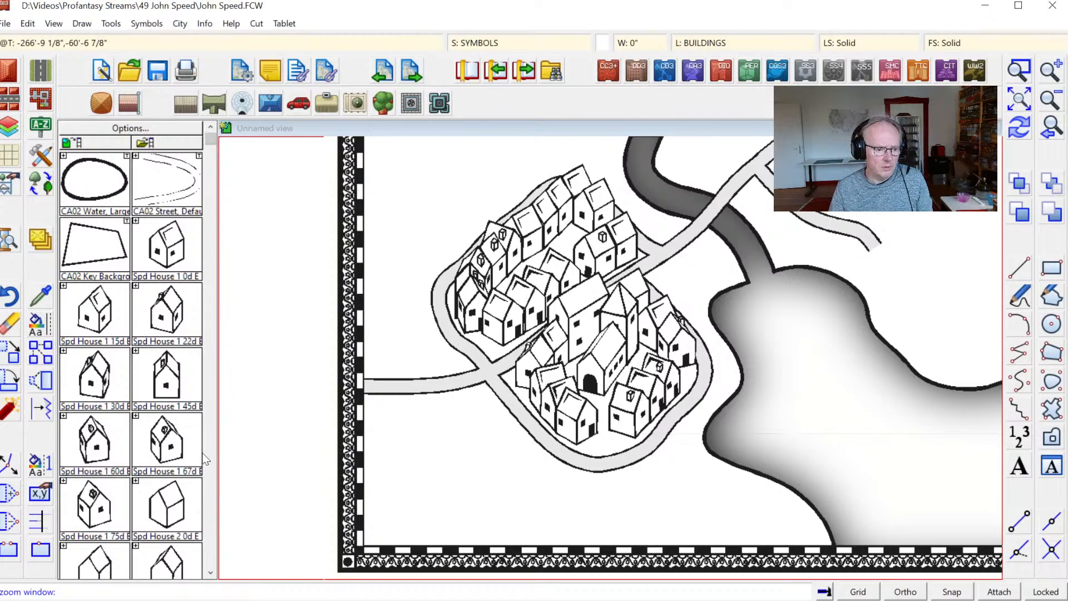
Place one Spd House 3 symbol east of the town, between the road and the lake.
click(211, 572)
click(211, 572)
click(211, 572)
click(210, 573)
click(211, 573)
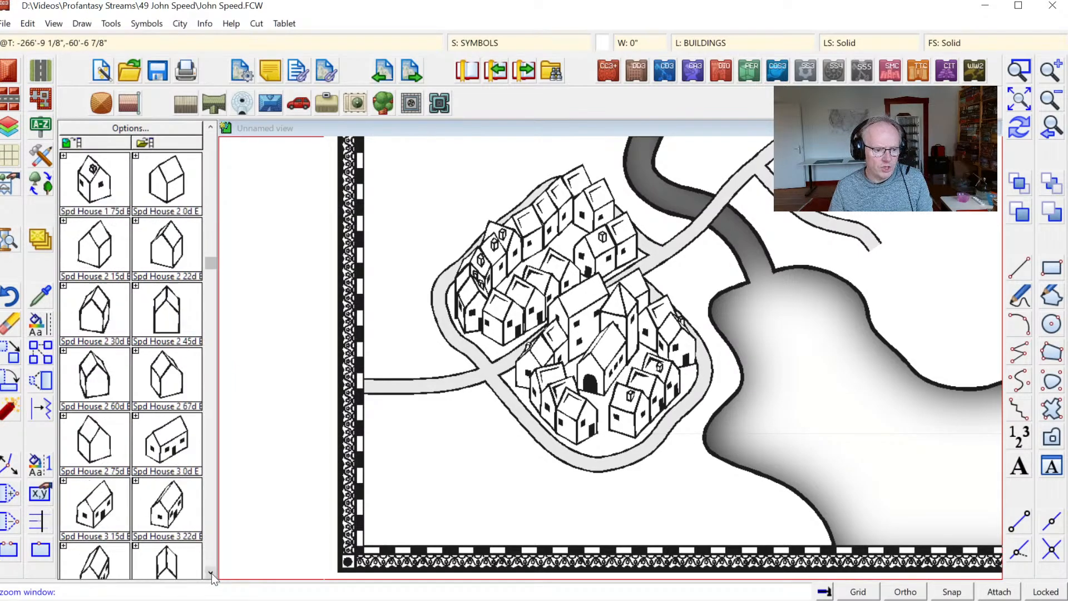
click(180, 502)
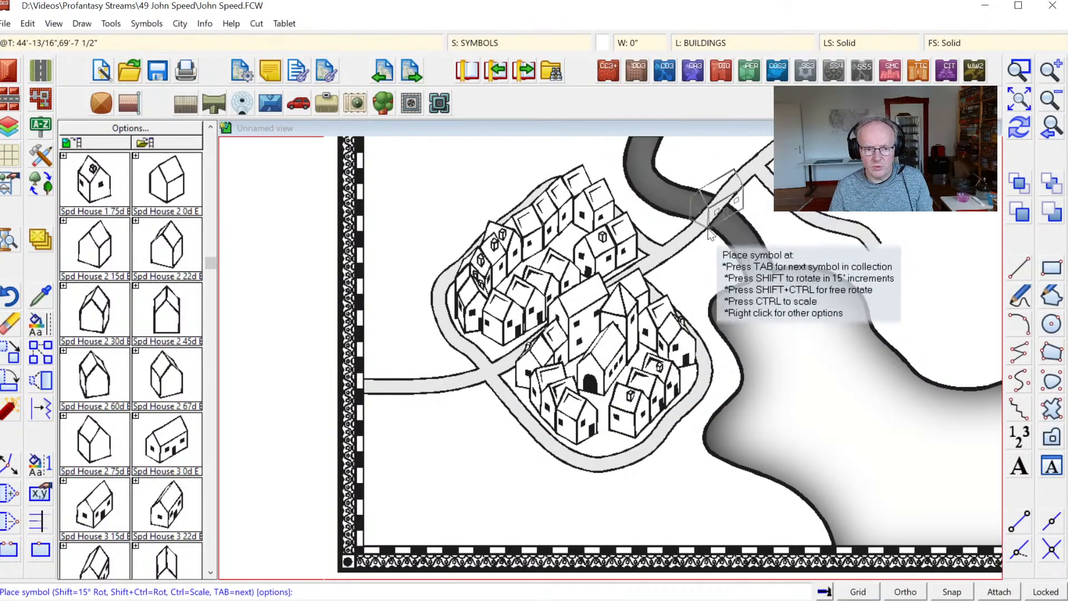
click(683, 286)
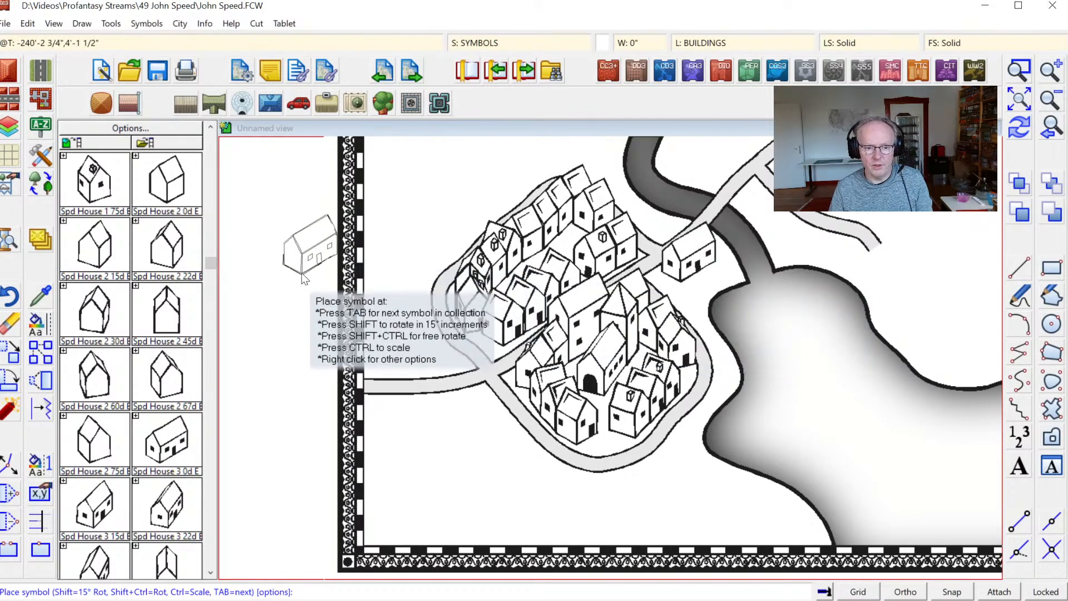
key(Escape)
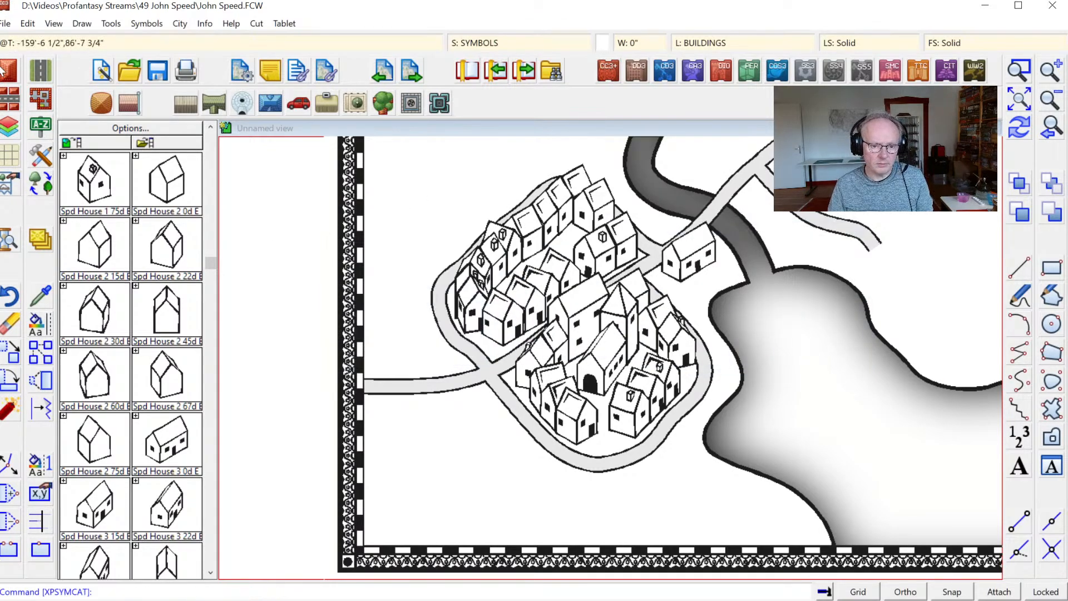
Load the Walls symbol catalog and look through its wall and wallcap symbols.
click(1049, 100)
click(1018, 69)
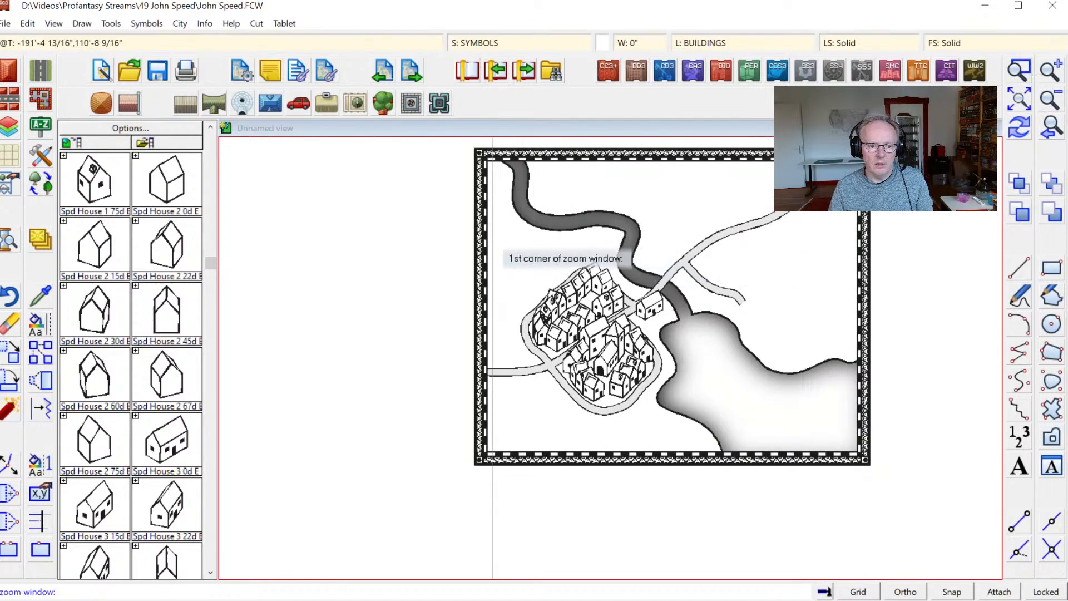
click(460, 240)
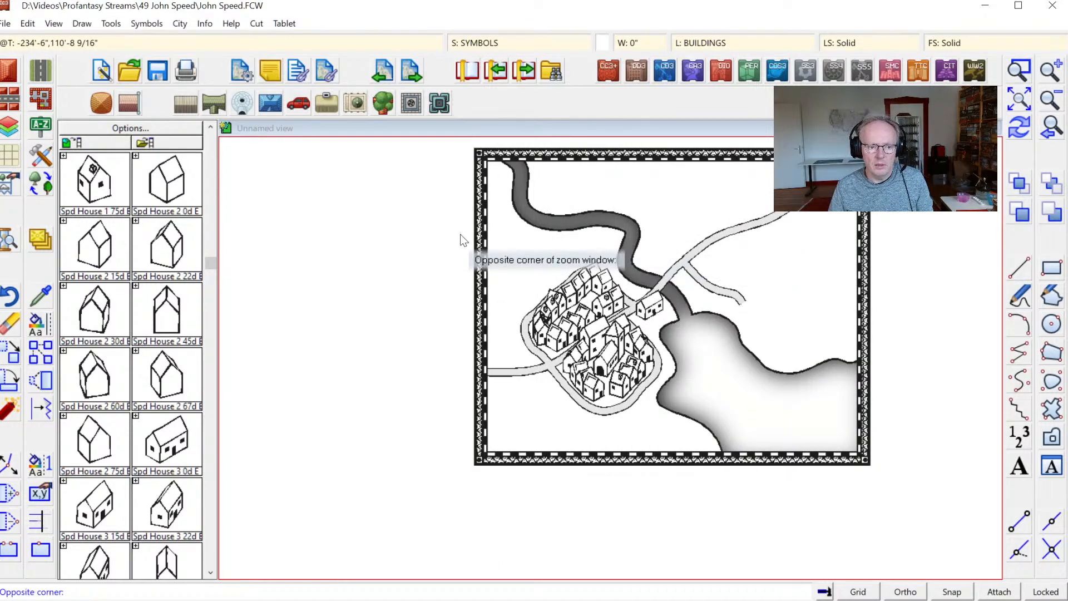
click(719, 444)
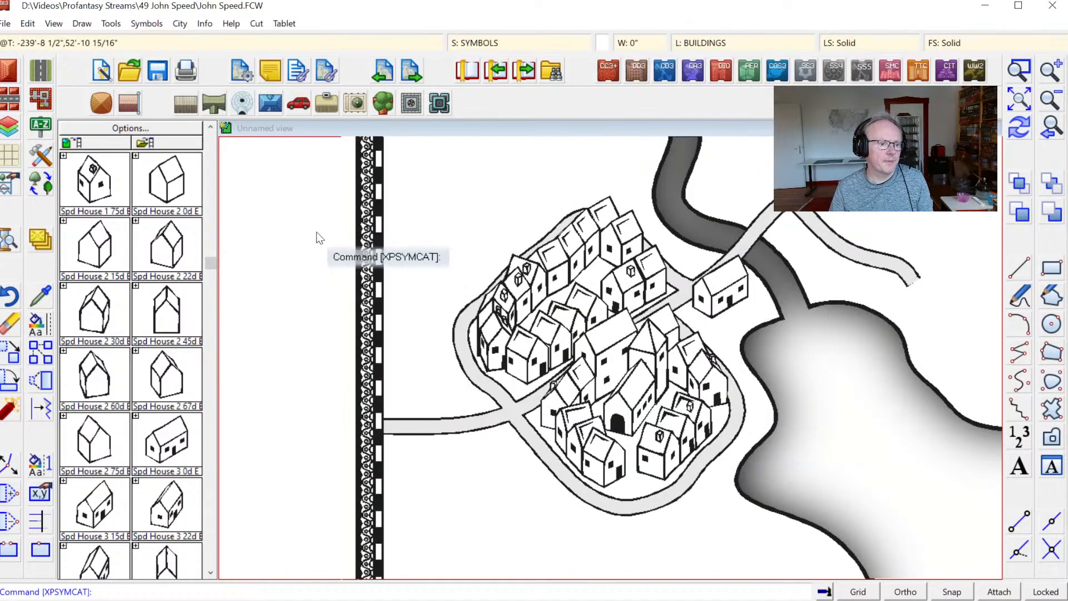
click(211, 141)
click(147, 143)
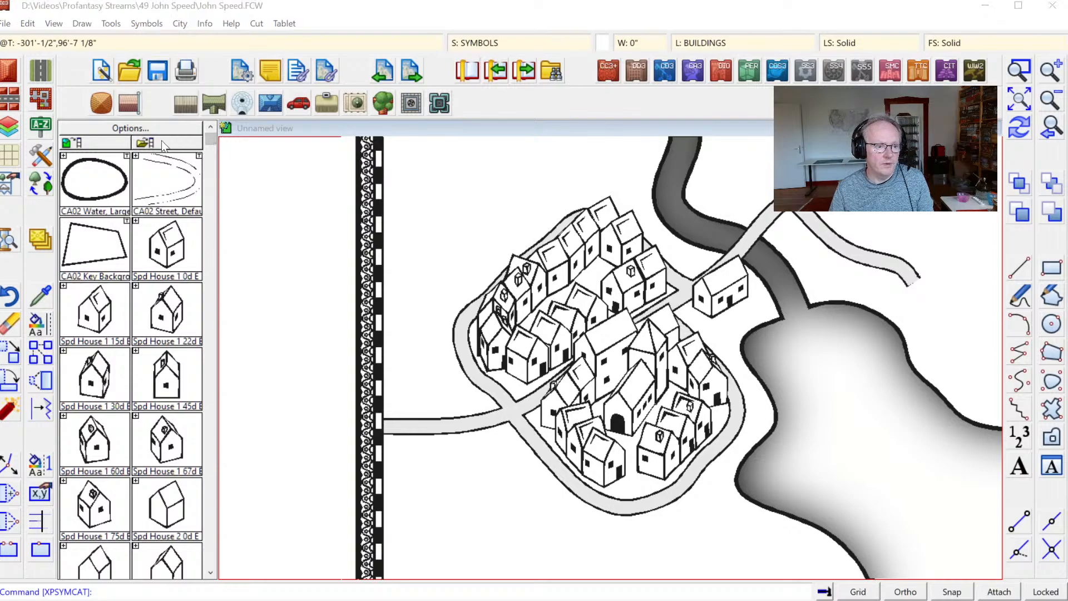
double_click(239, 216)
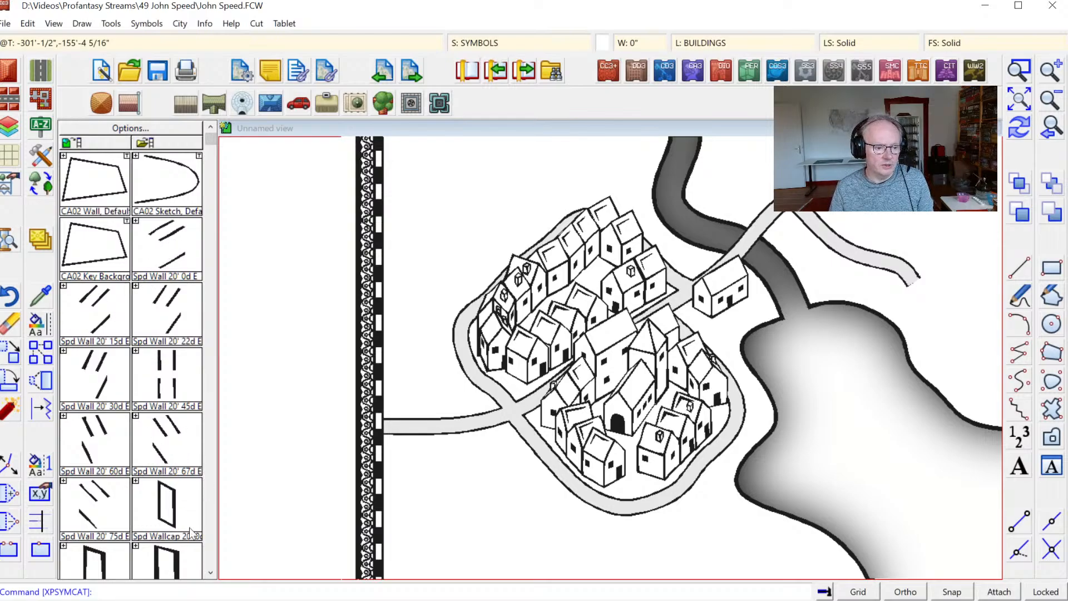
click(215, 576)
click(216, 577)
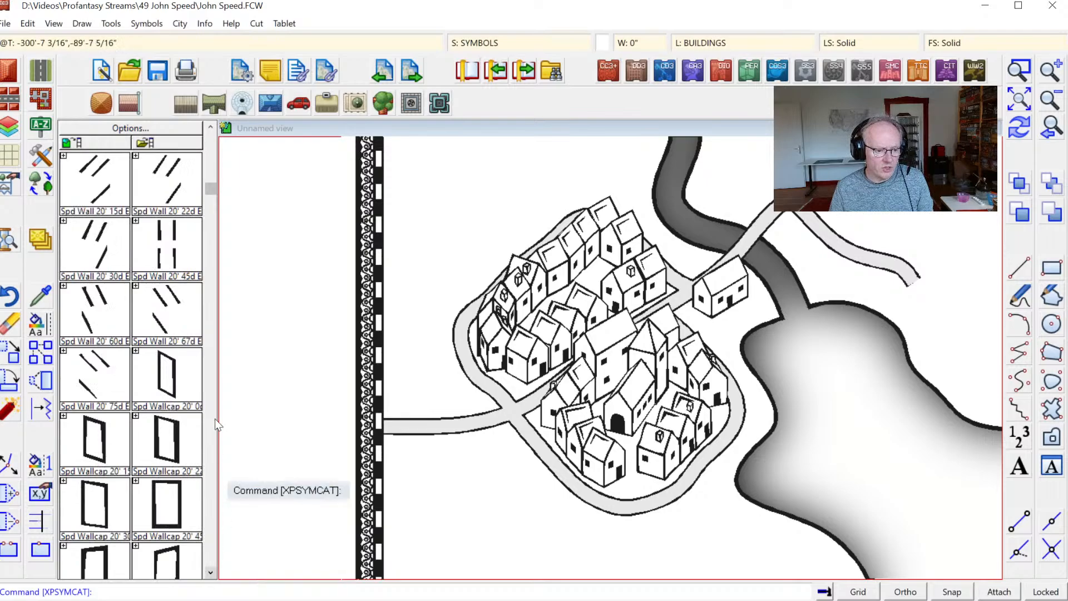
click(202, 129)
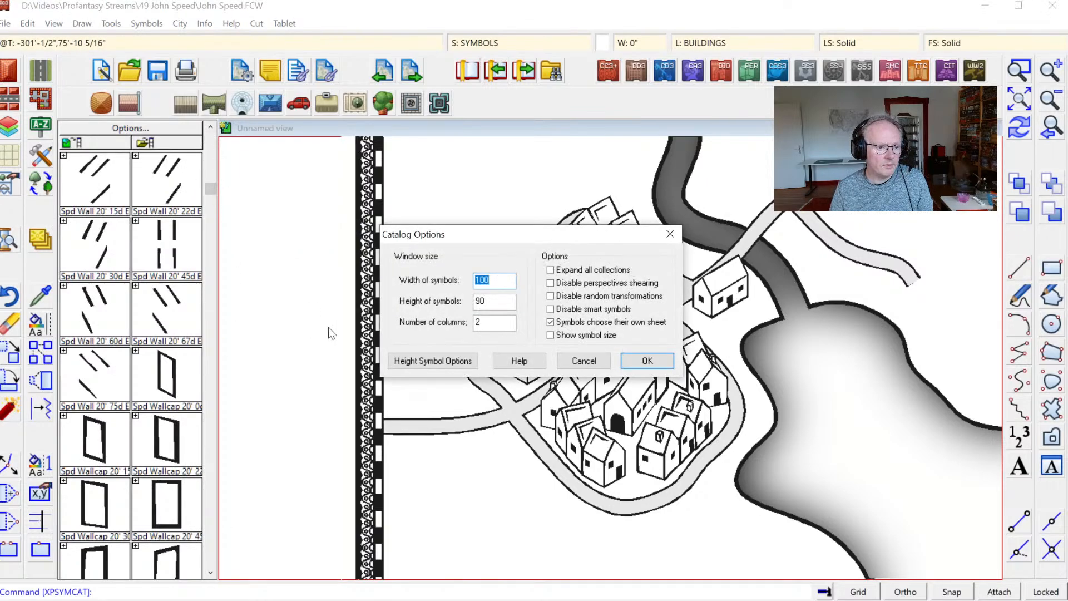
key(Escape)
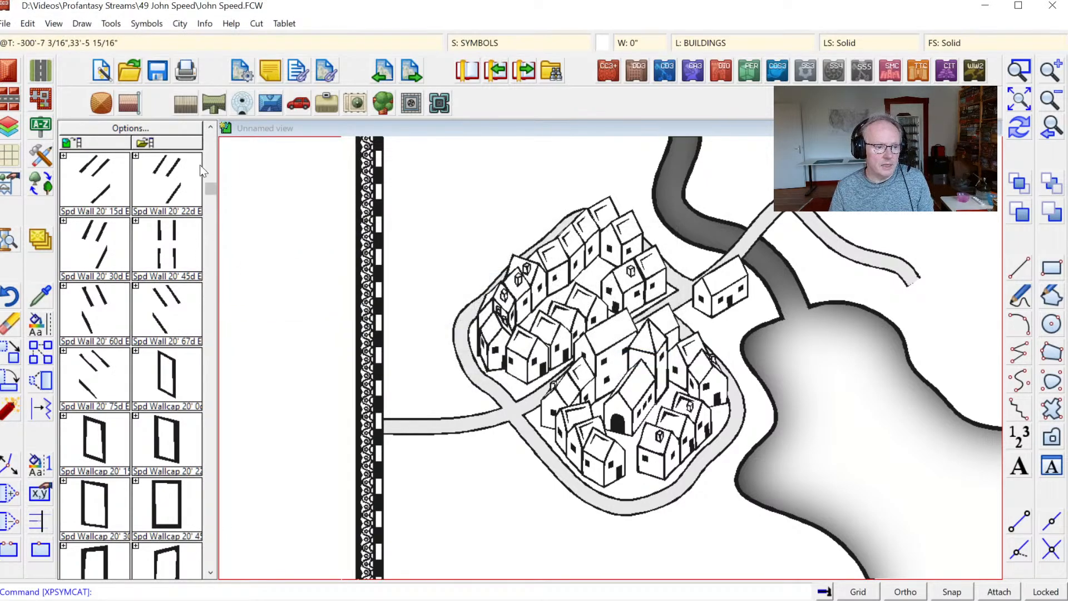
Load the Towers symbol catalog and place a Spd Tower 2 60d symbol just north of the town, west of the river.
click(211, 127)
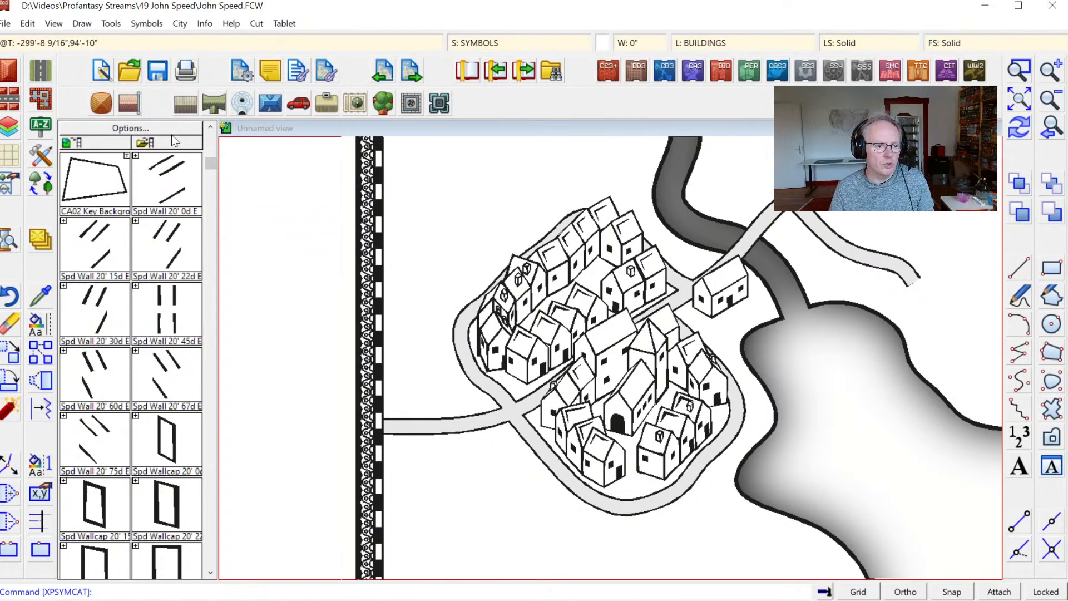
double_click(229, 184)
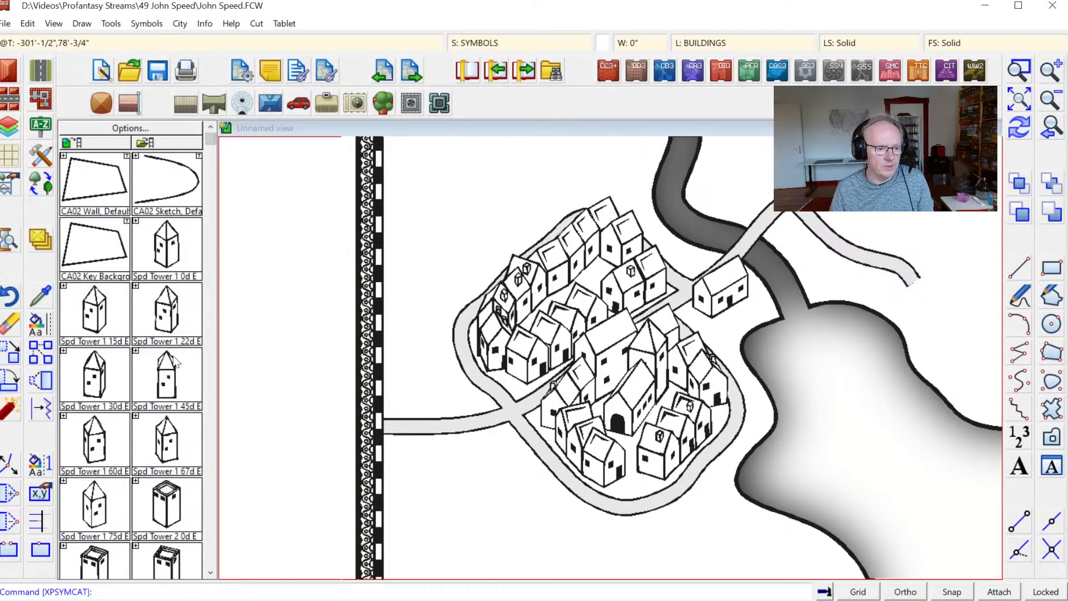
click(174, 529)
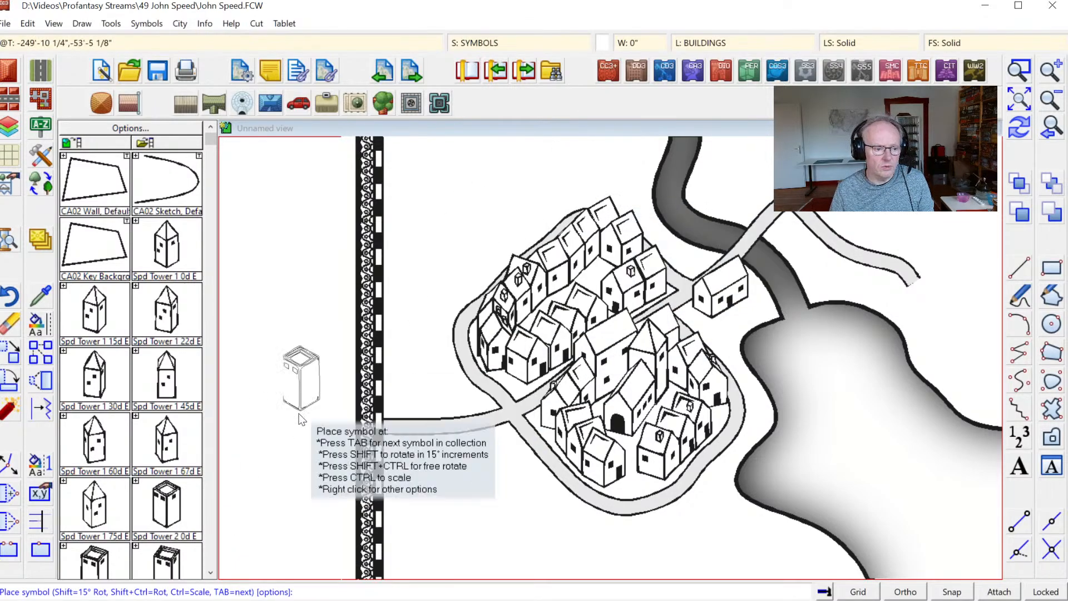
click(211, 572)
click(211, 572)
click(211, 573)
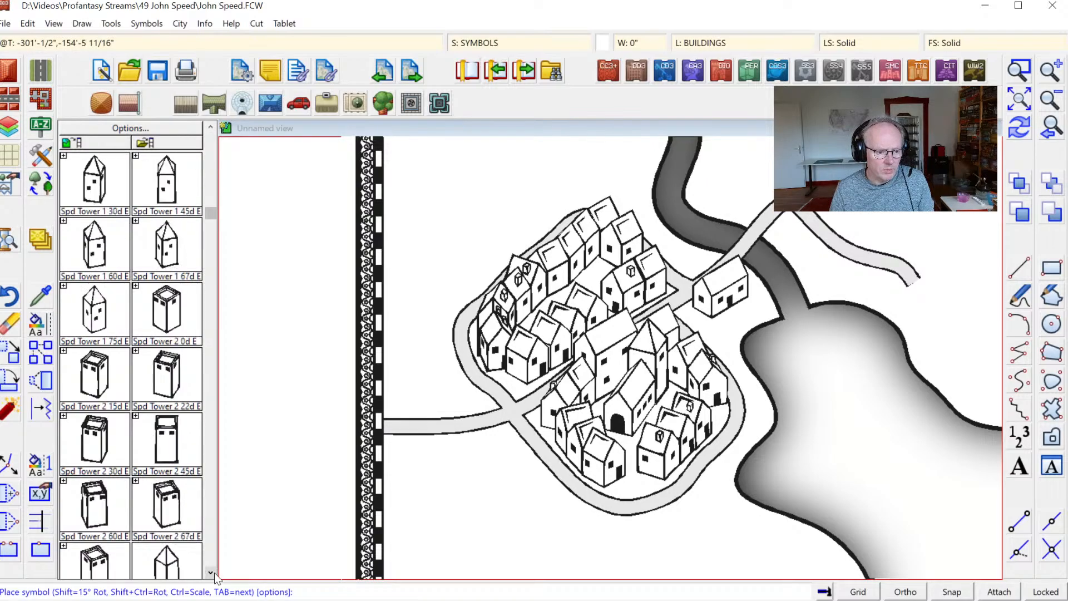
click(107, 521)
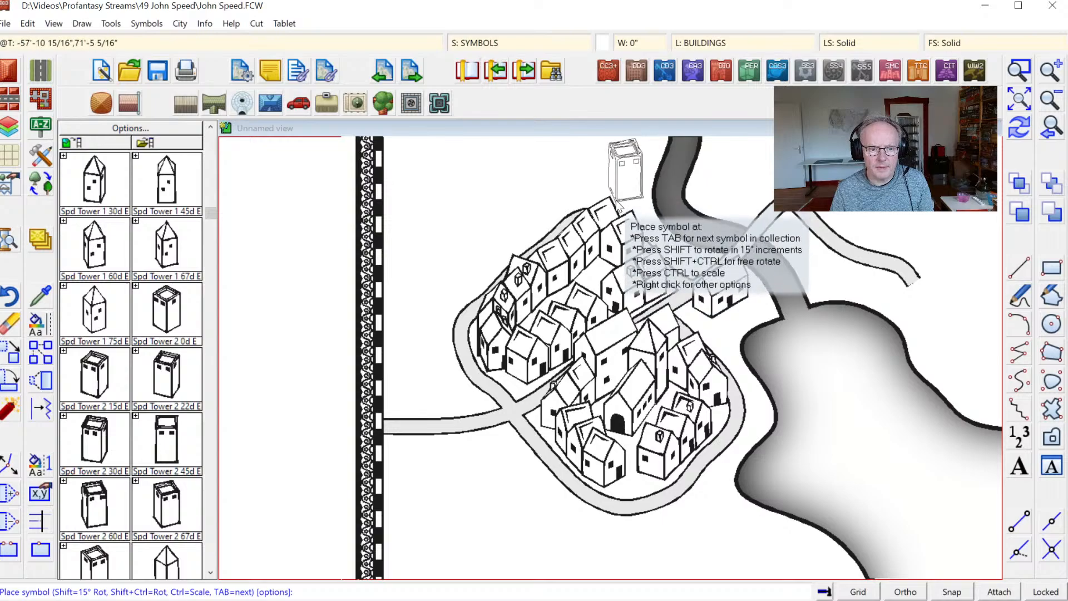
click(619, 201)
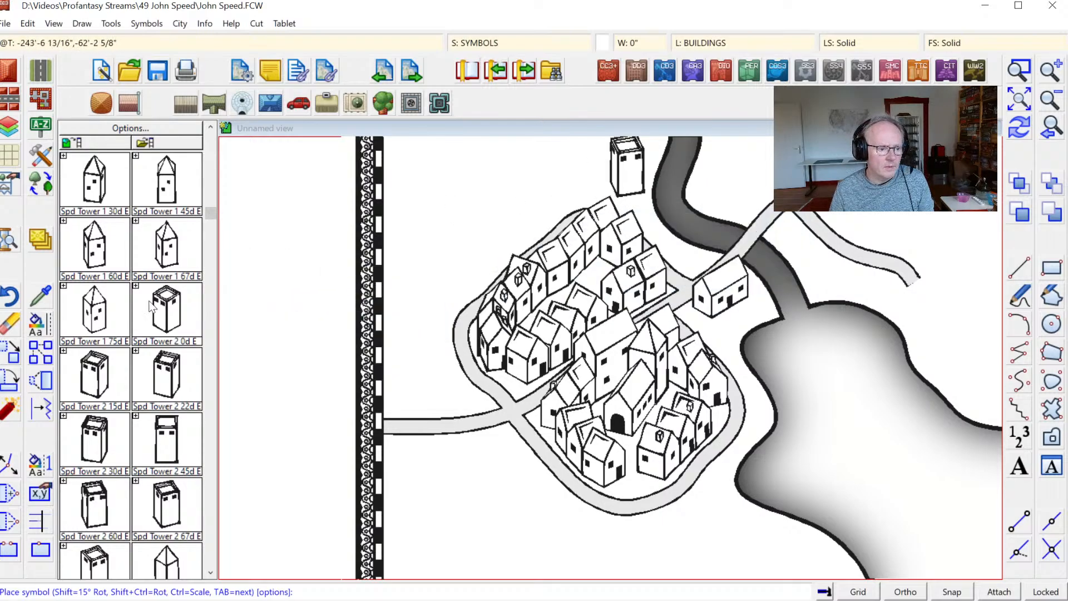
Replace the Towers symbol catalog with the John Speed Walls catalog.
scroll(211, 147, up, 3)
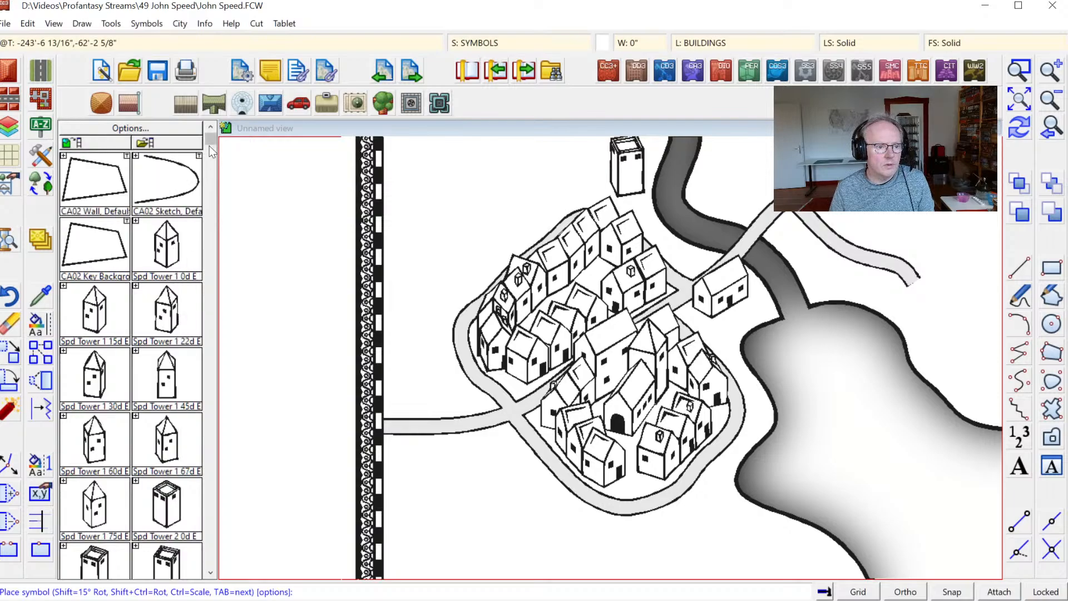
click(158, 143)
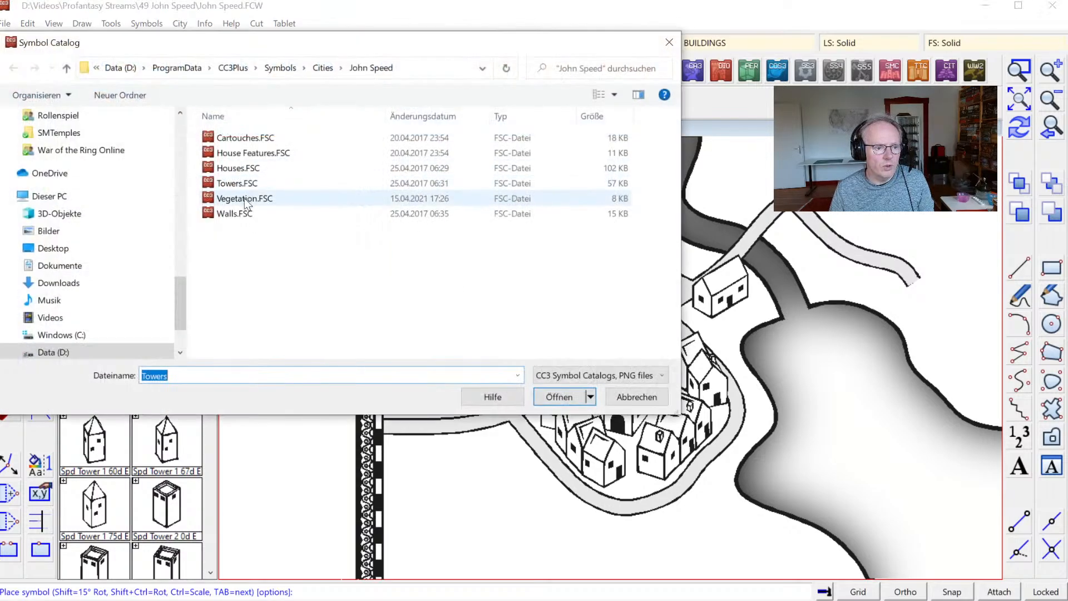
double_click(228, 217)
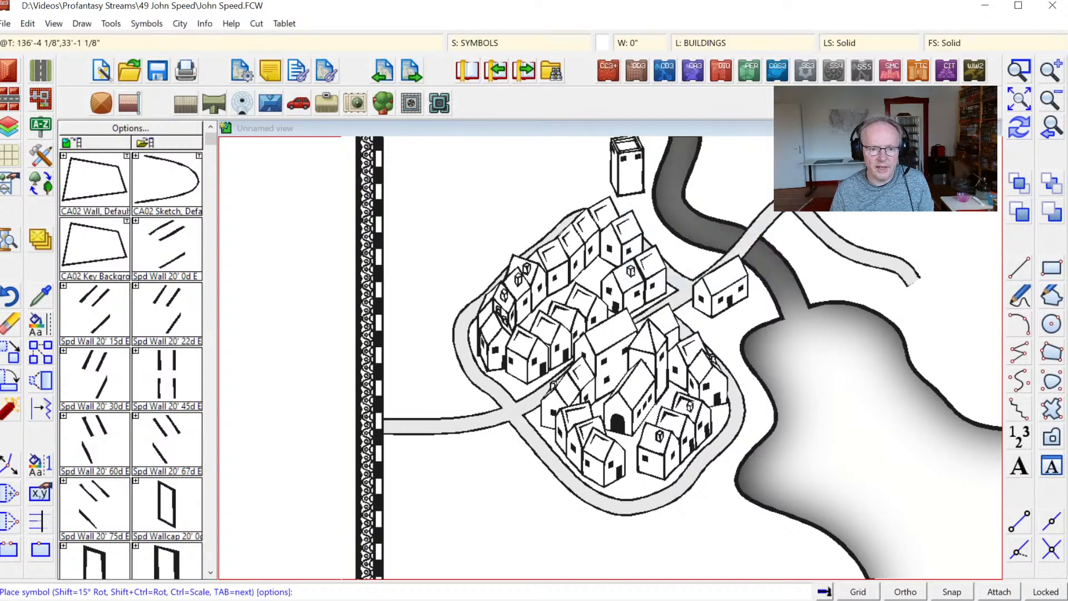
Place the first wall sections running west from the tower north of the town, attached end to end.
click(1021, 67)
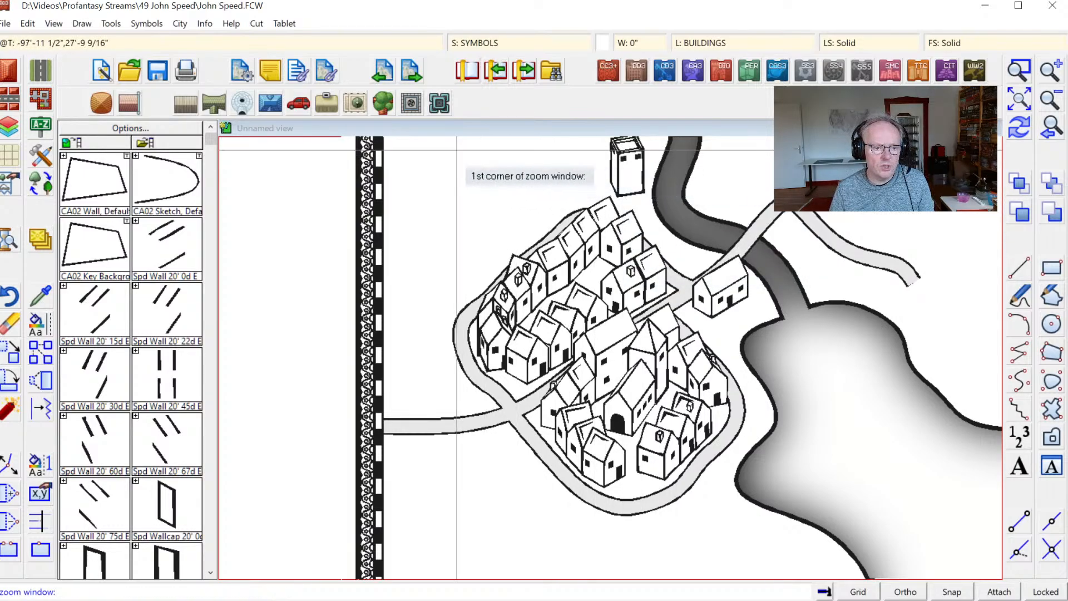
click(431, 153)
click(751, 472)
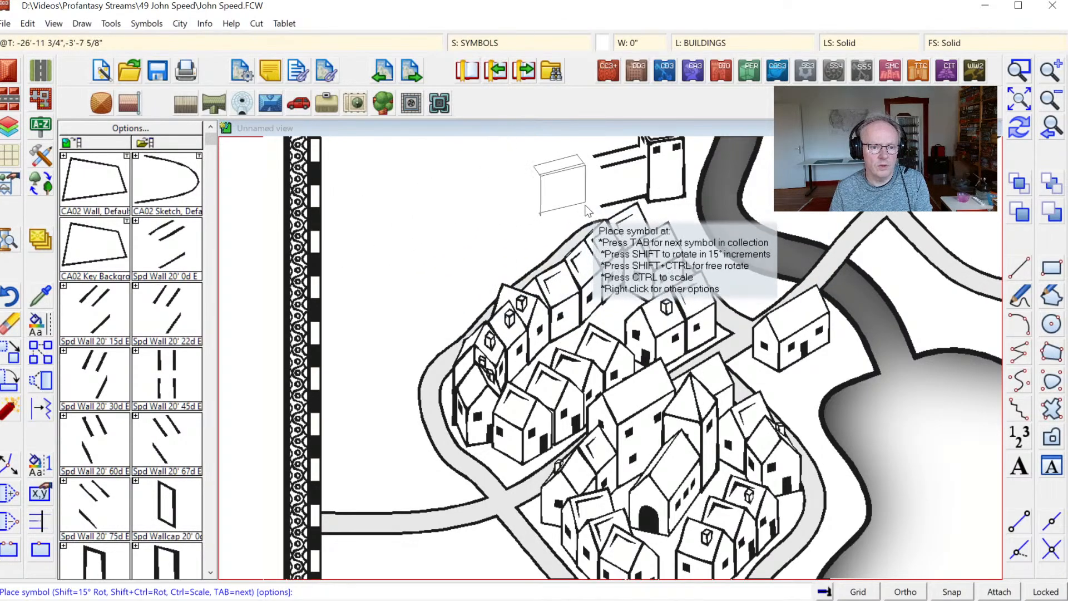
key(F8)
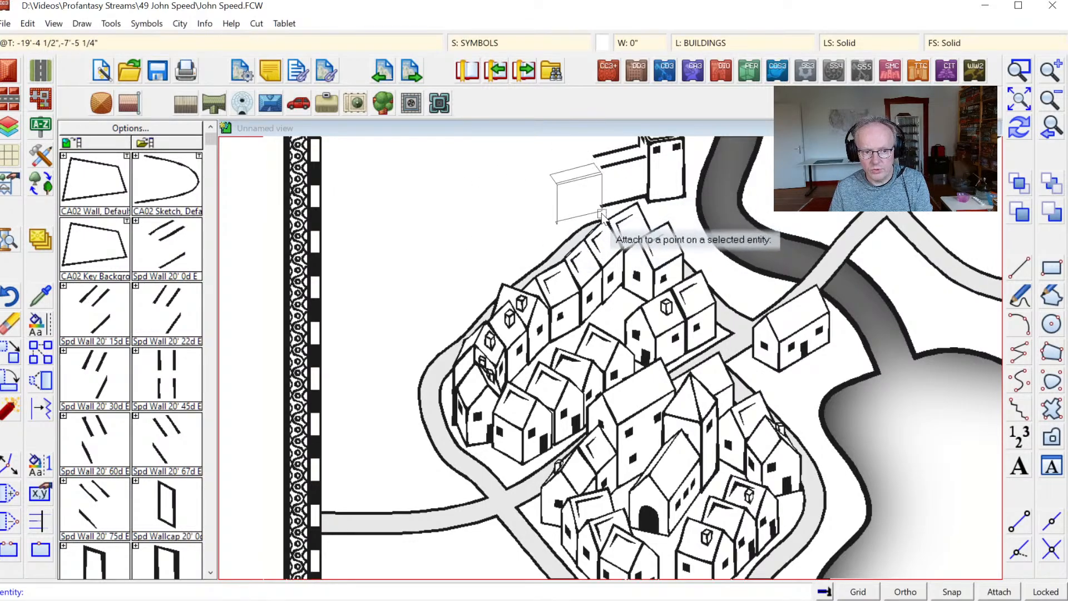
click(602, 212)
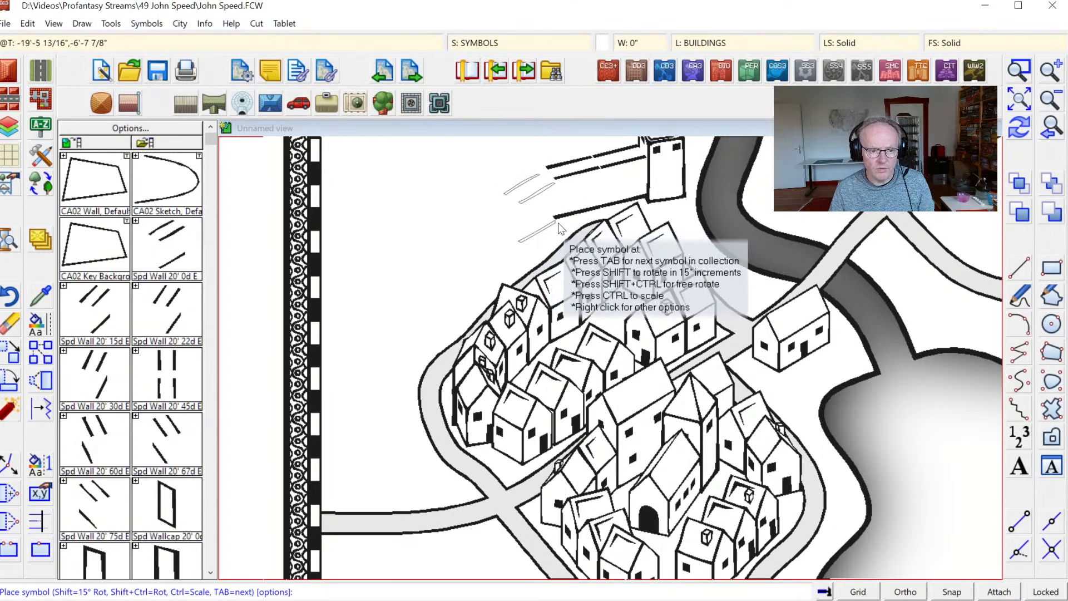
Continue the town wall southwest with three more steeply angled sections, each attached to the end of the previous one.
key(Tab)
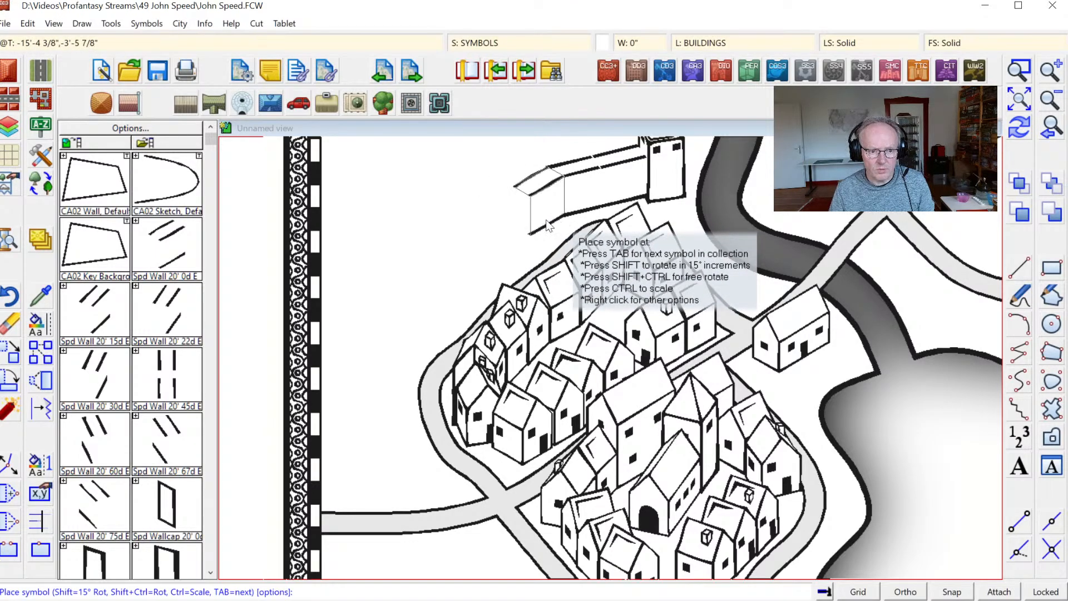
right_click(520, 246)
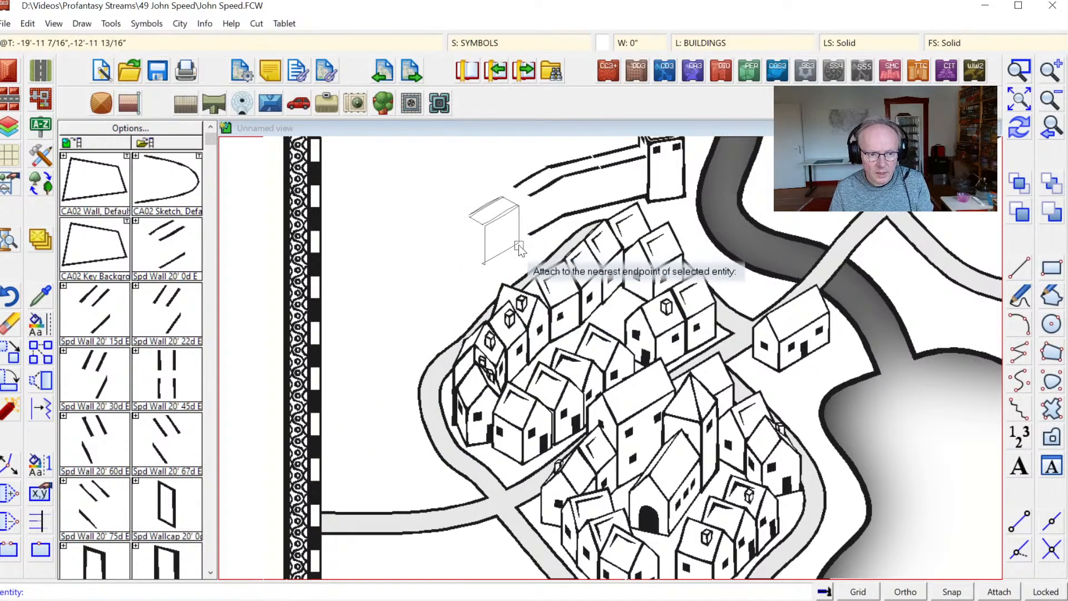
click(523, 246)
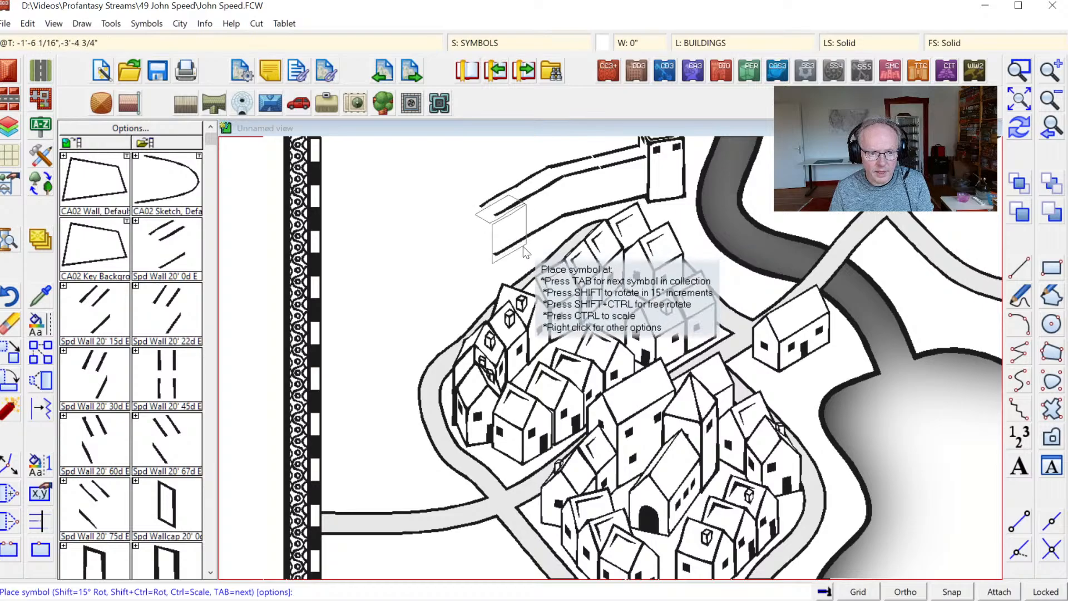
right_click(503, 265)
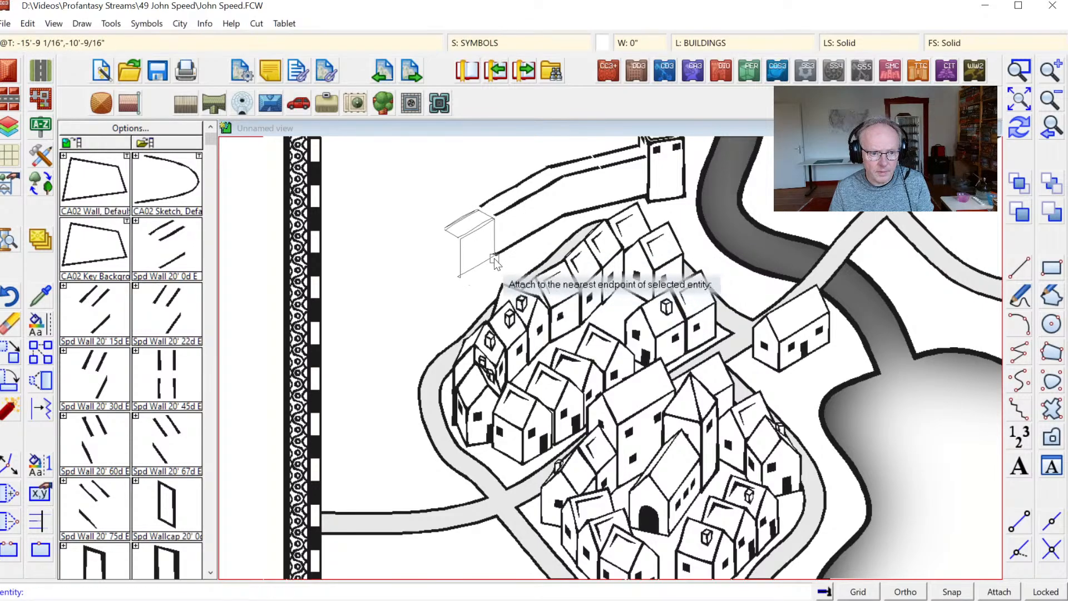
click(494, 258)
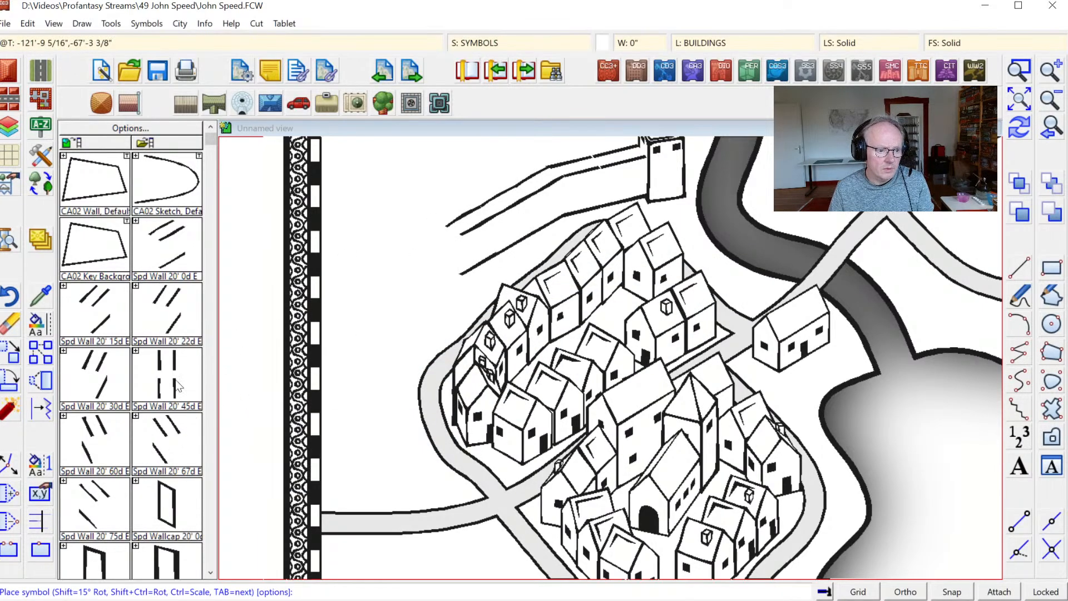
Curve the wall farther southwest with two Spd Wall 20' 15d sections and one Spd Wall 20' 30d section, attached end to end.
click(127, 312)
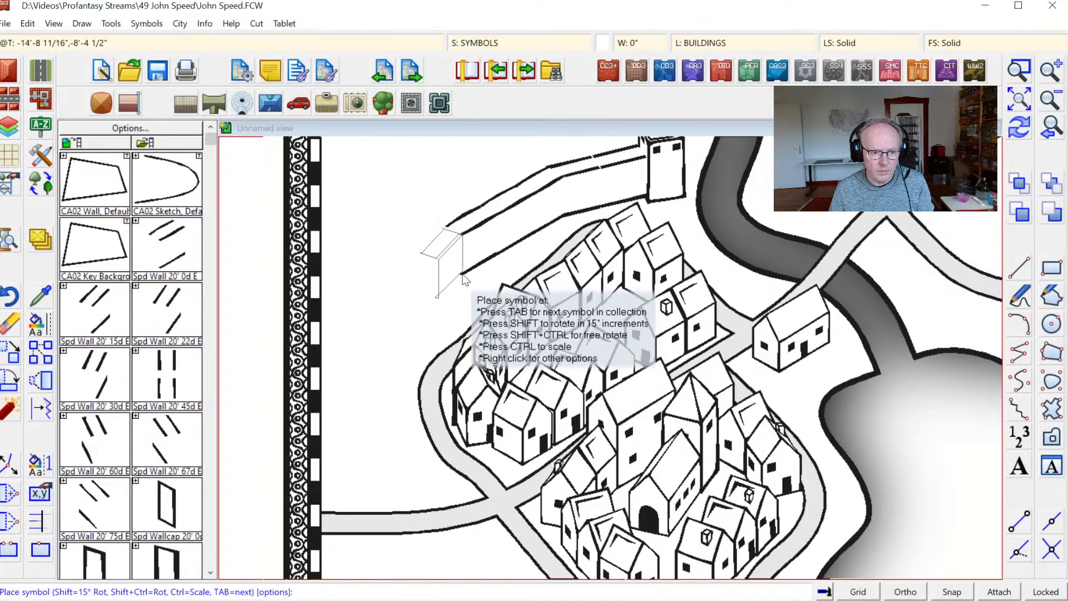
key(F5)
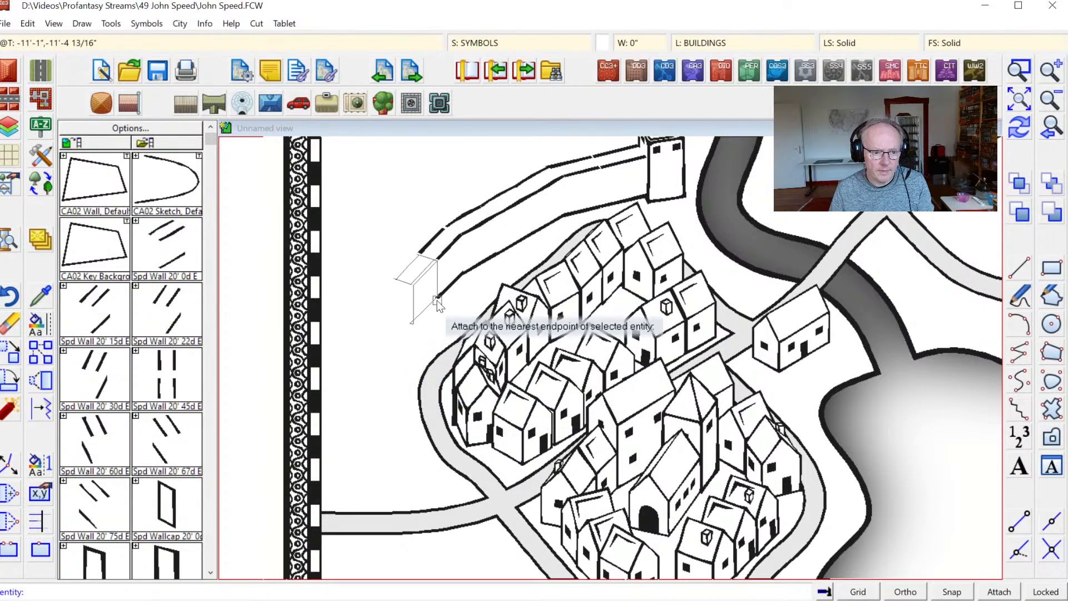
click(438, 298)
click(99, 366)
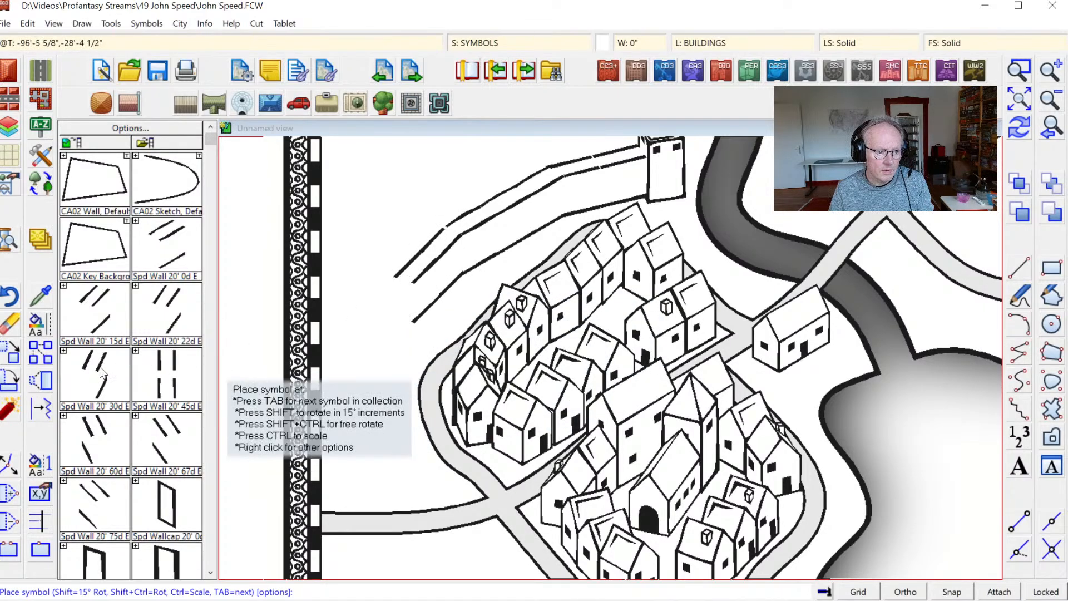
key(F5)
click(412, 327)
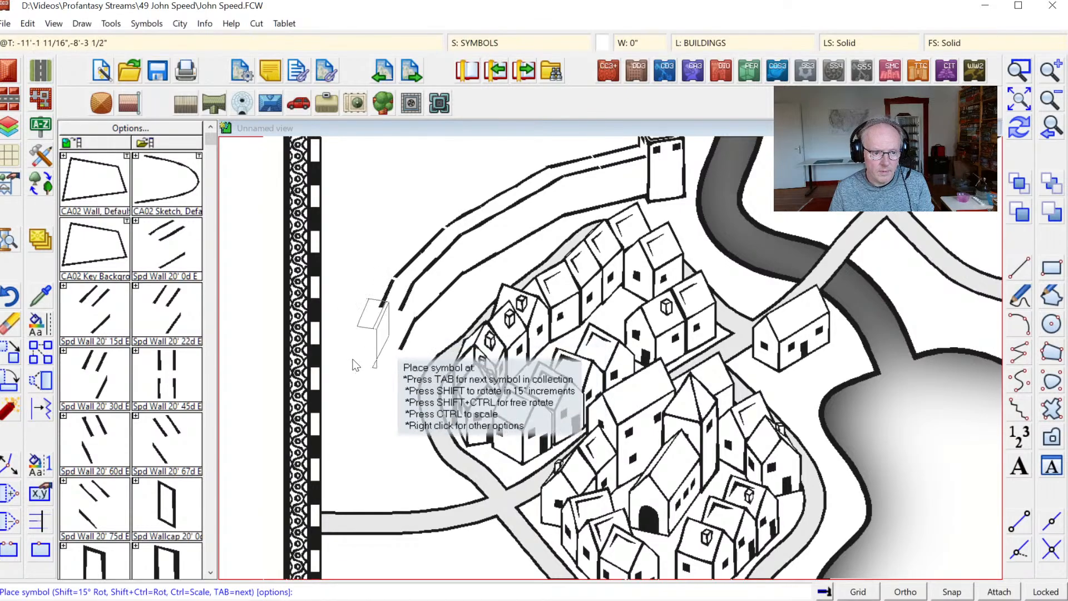
Extend the wall straight south along the town's west side with two attached Spd Wall 20' 45d sections.
click(167, 379)
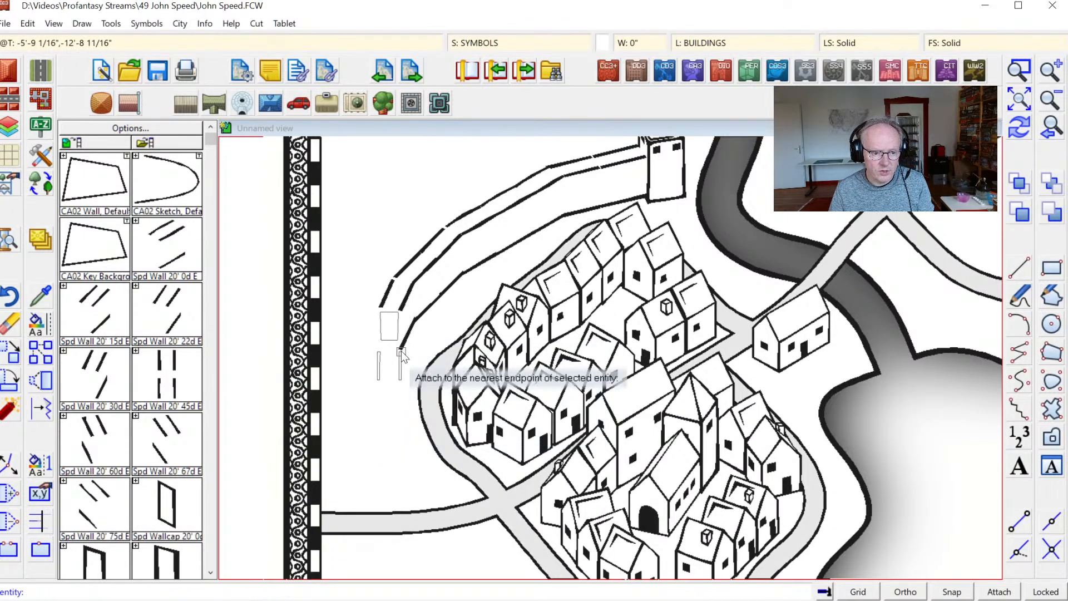
click(401, 355)
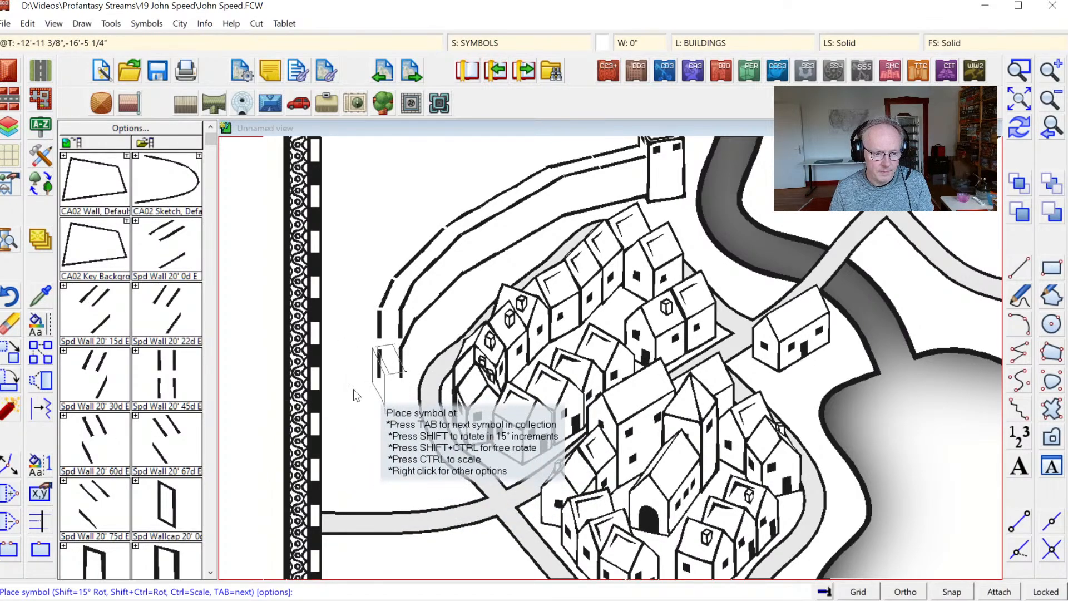
click(408, 392)
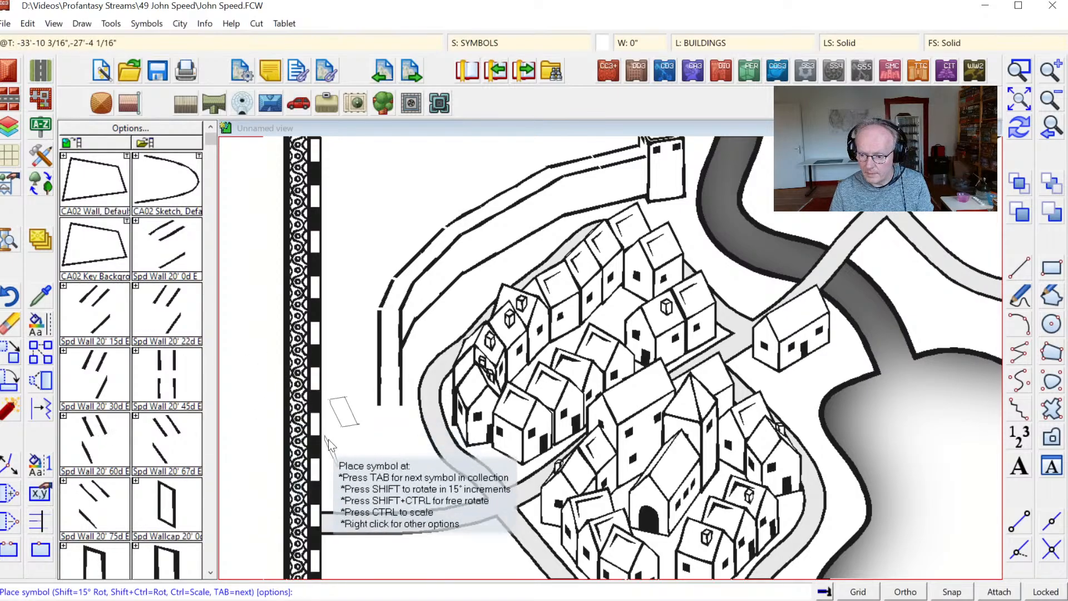
click(378, 439)
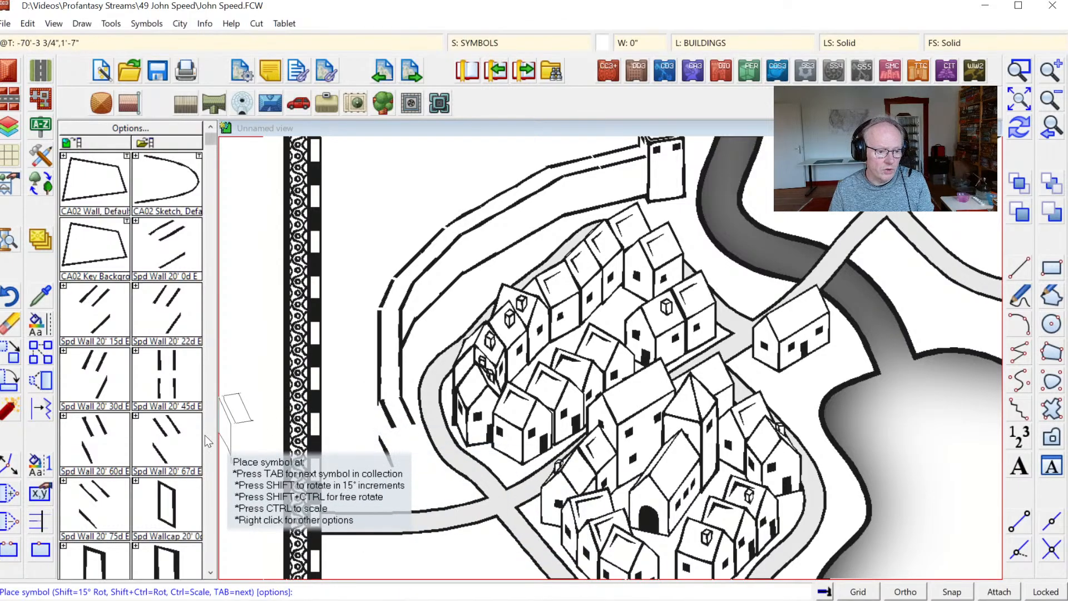
click(166, 496)
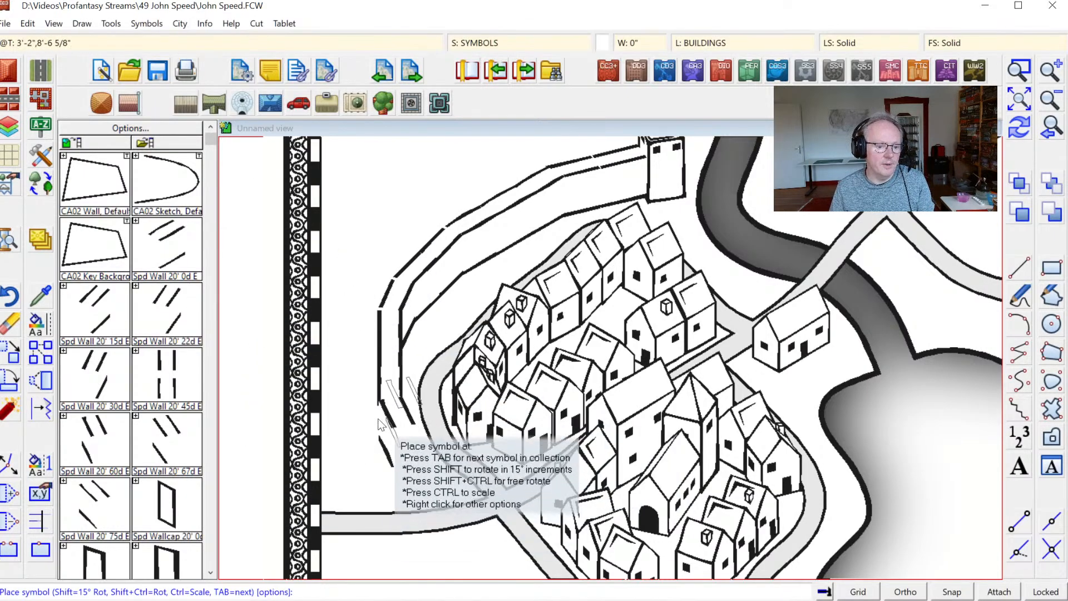
click(28, 24)
click(36, 45)
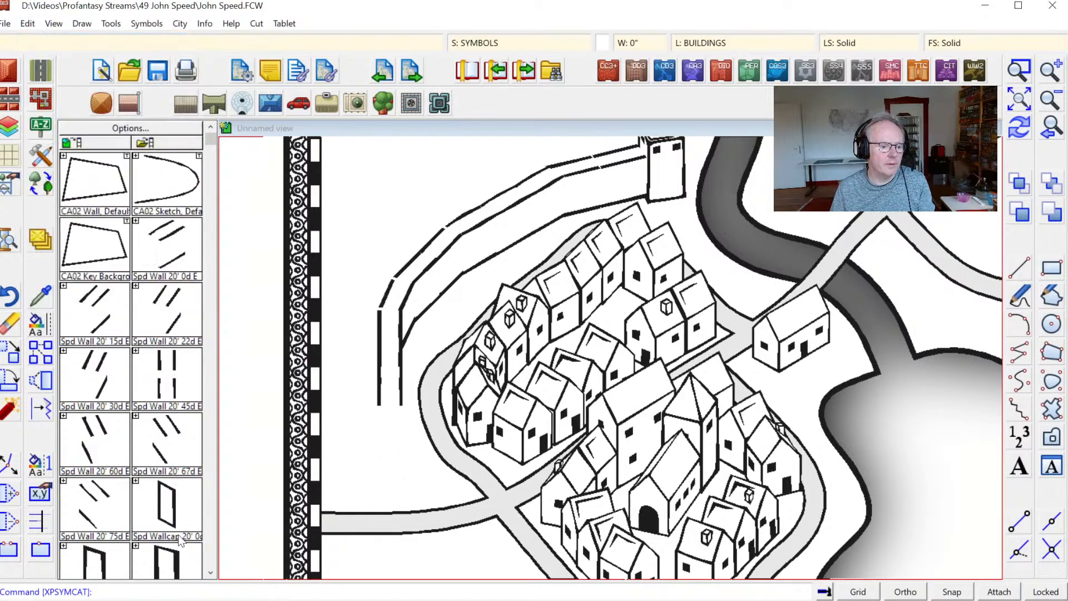
Close the south end of the western wall with a Spd Wallcap 20' 45d symbol.
click(209, 574)
click(209, 575)
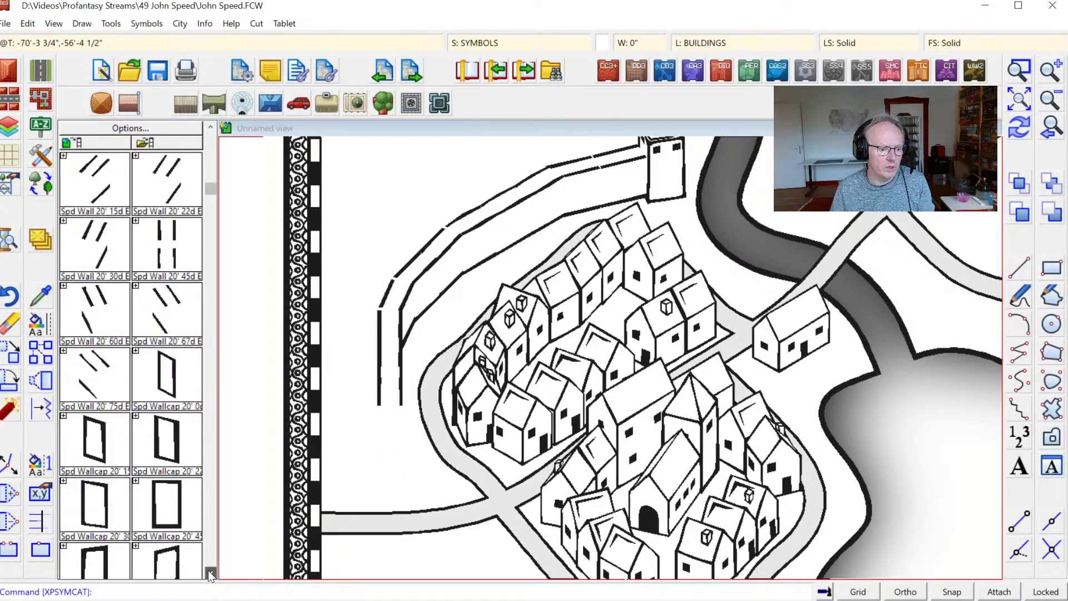
click(174, 516)
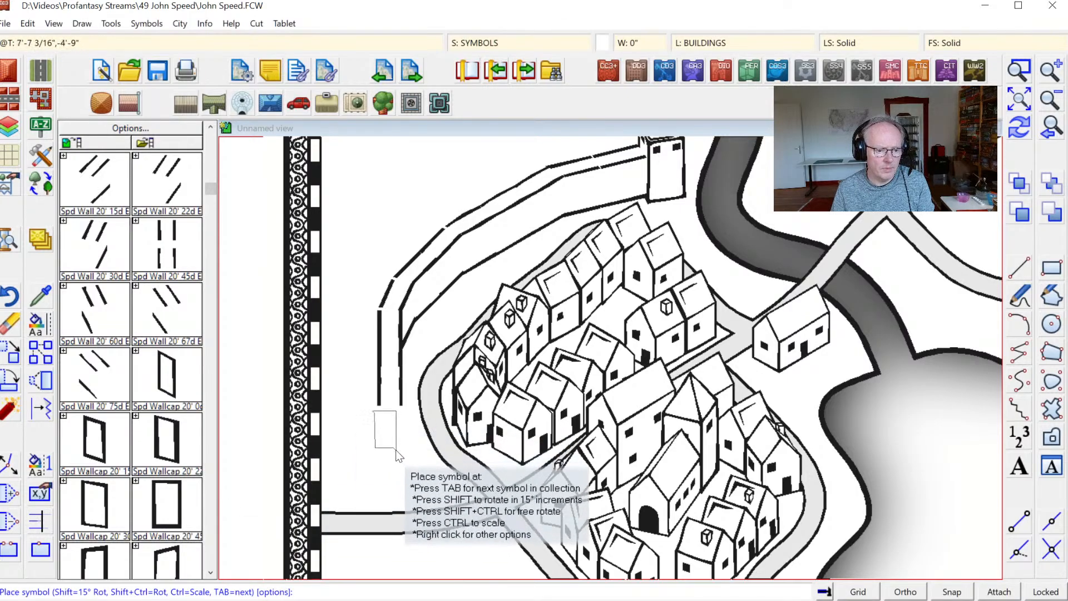
click(402, 440)
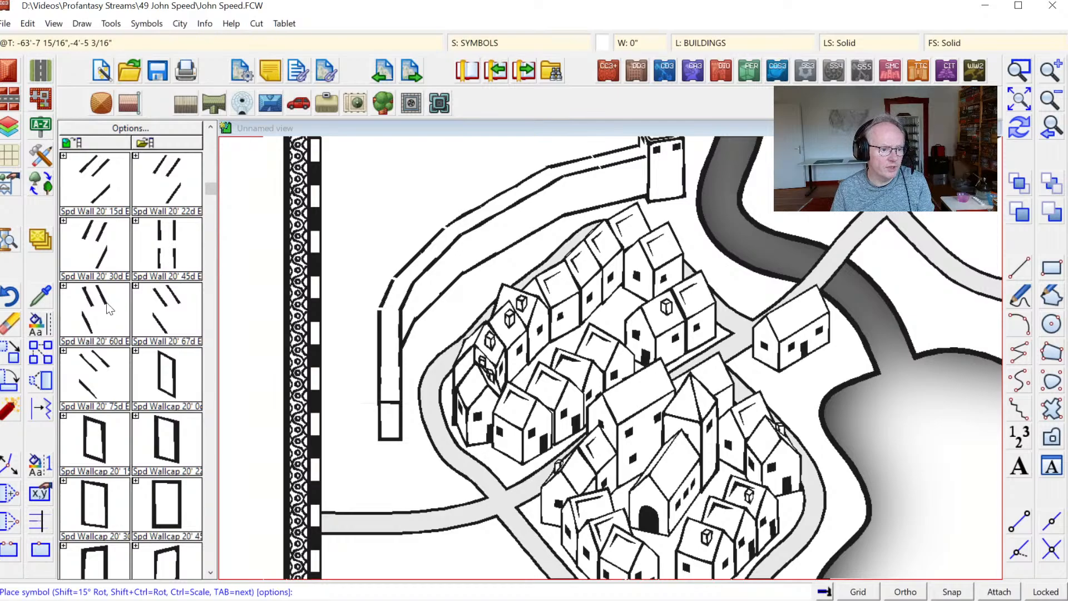
key(F5)
click(378, 442)
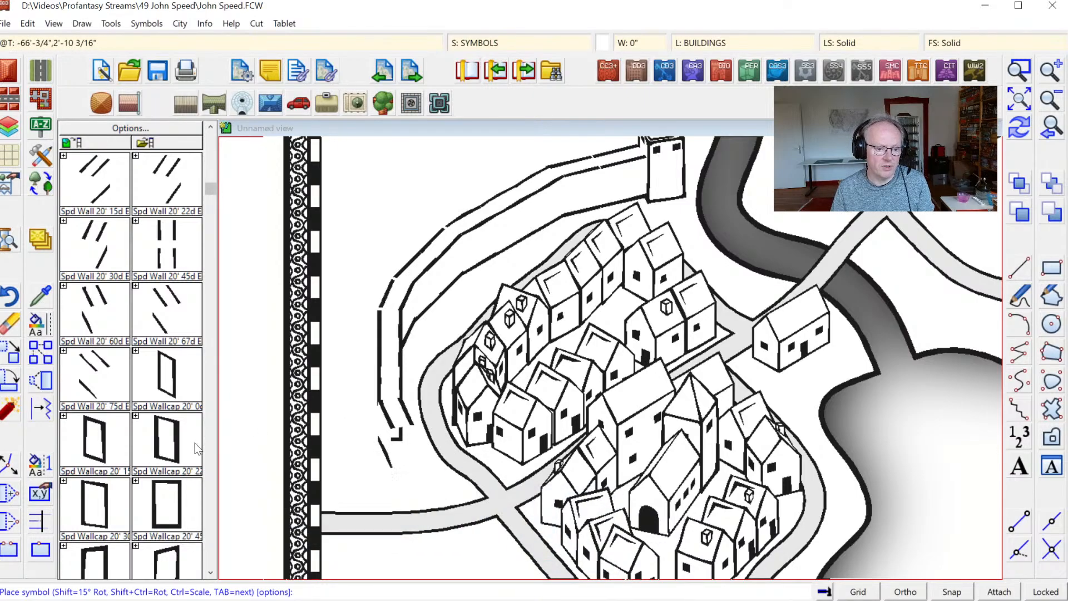
click(210, 573)
click(210, 573)
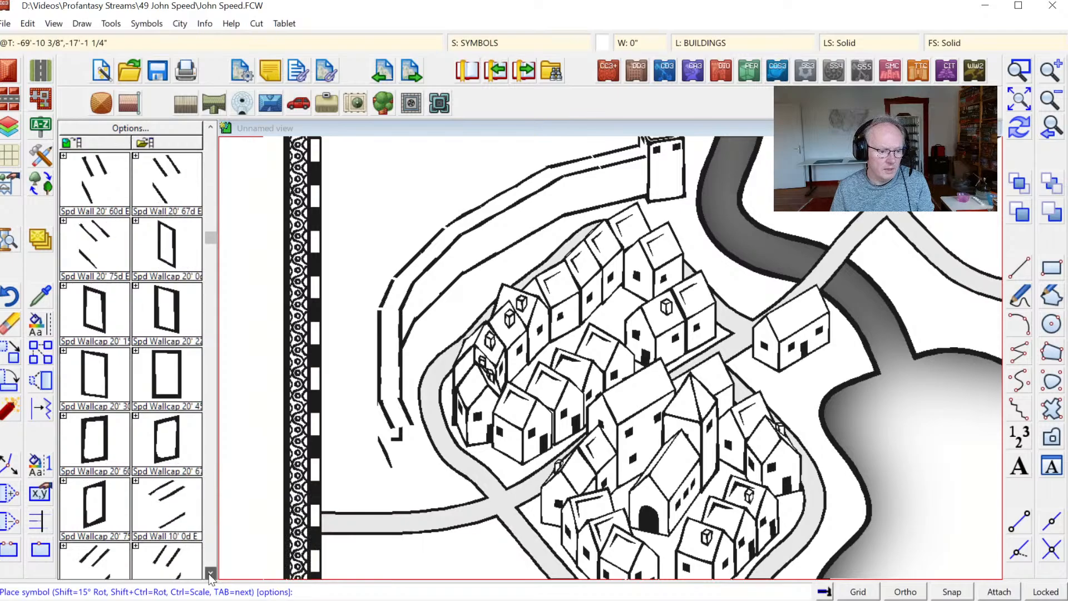
click(211, 573)
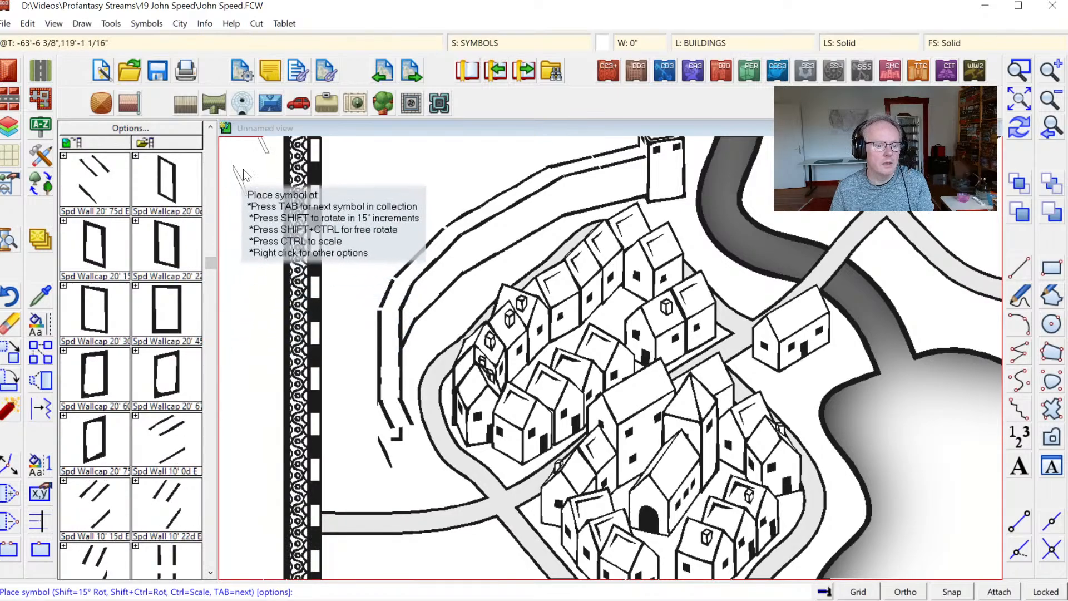
click(28, 23)
click(44, 41)
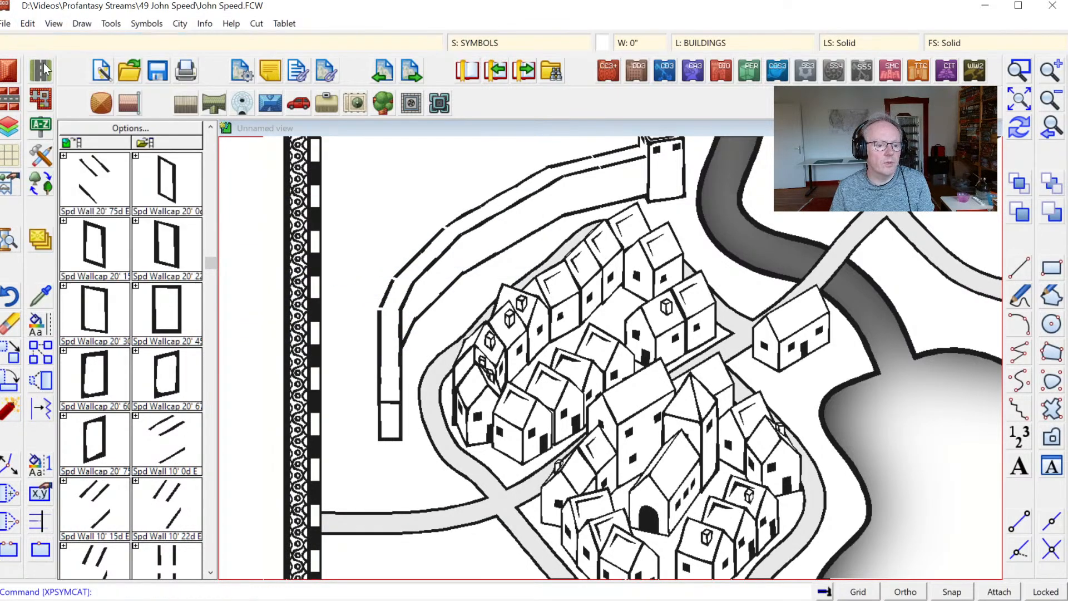
Load the Towers symbol catalog and place a Spd Tower 2 45d symbol over the capped south end of the western wall.
click(165, 146)
double_click(238, 183)
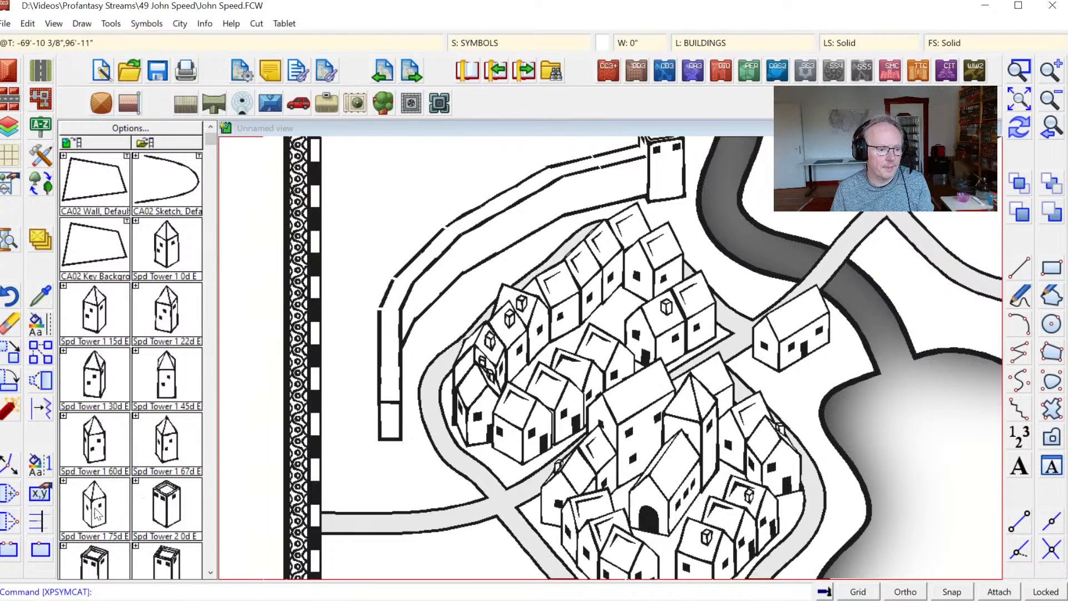
click(212, 572)
click(211, 572)
click(166, 504)
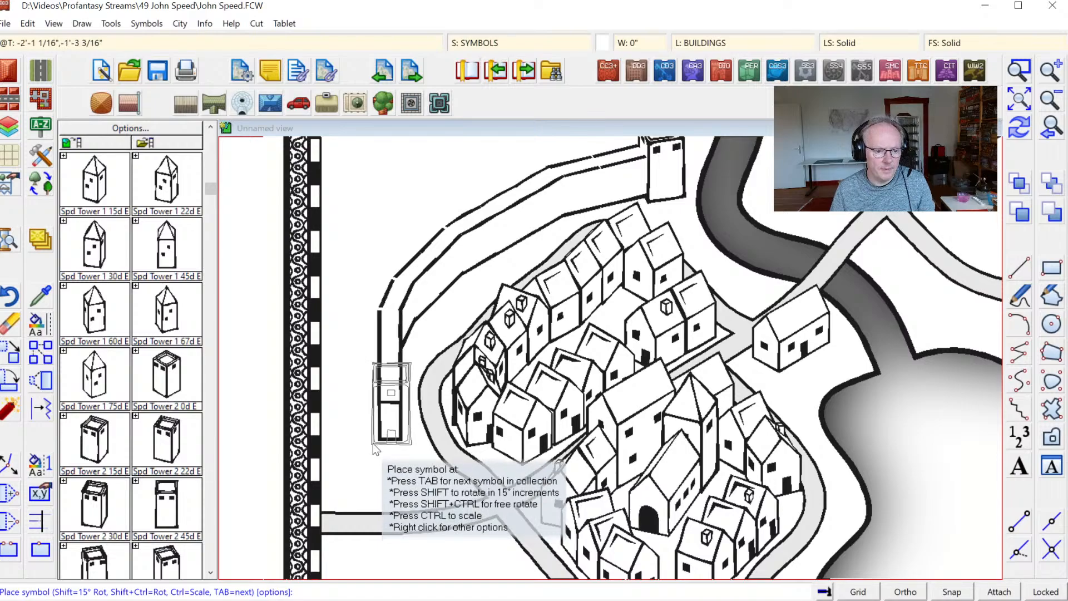
click(373, 443)
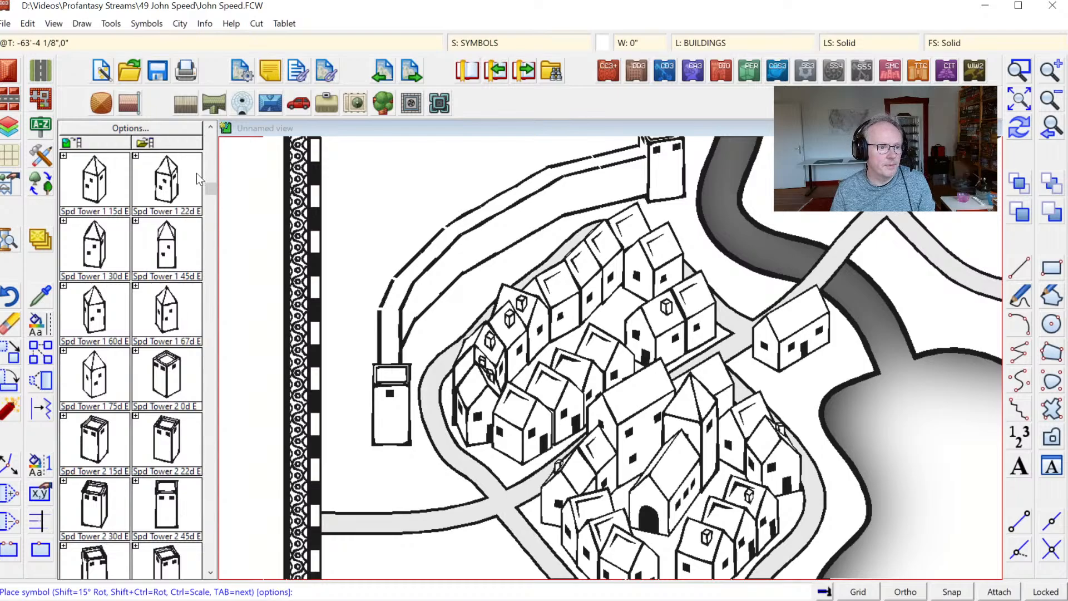
Load the Walls symbol catalog and place two attached Spd Wall 20' 67d sections running southeast from the western tower.
click(211, 155)
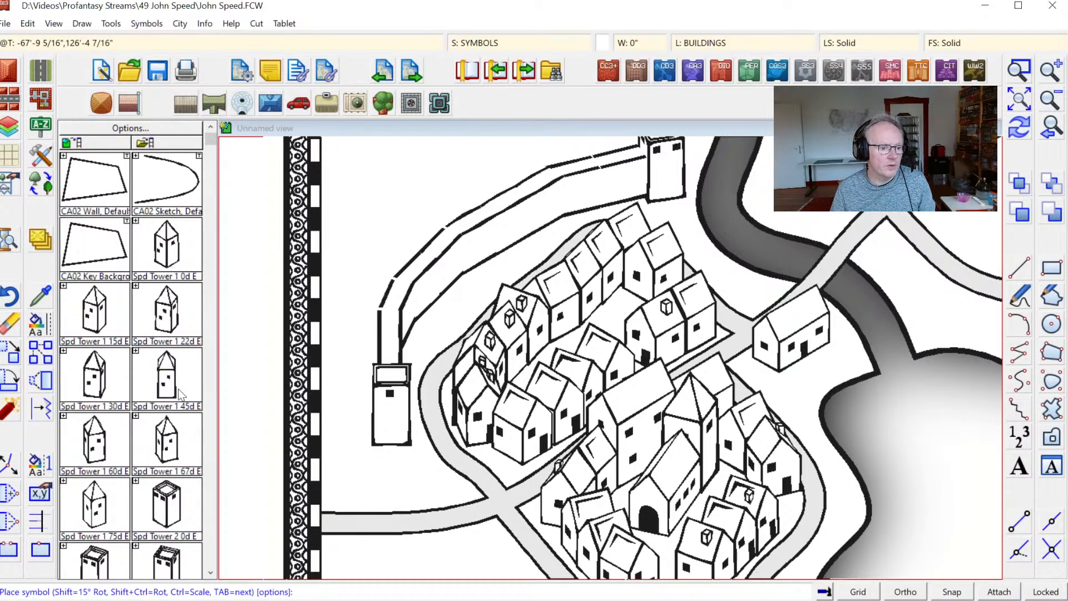
click(178, 143)
click(234, 214)
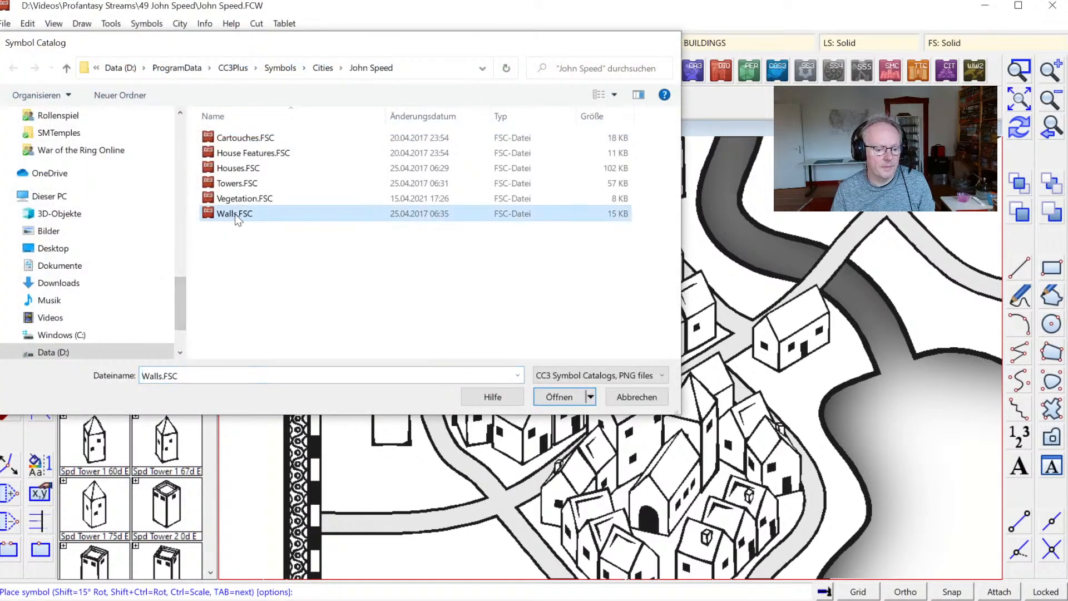
double_click(235, 213)
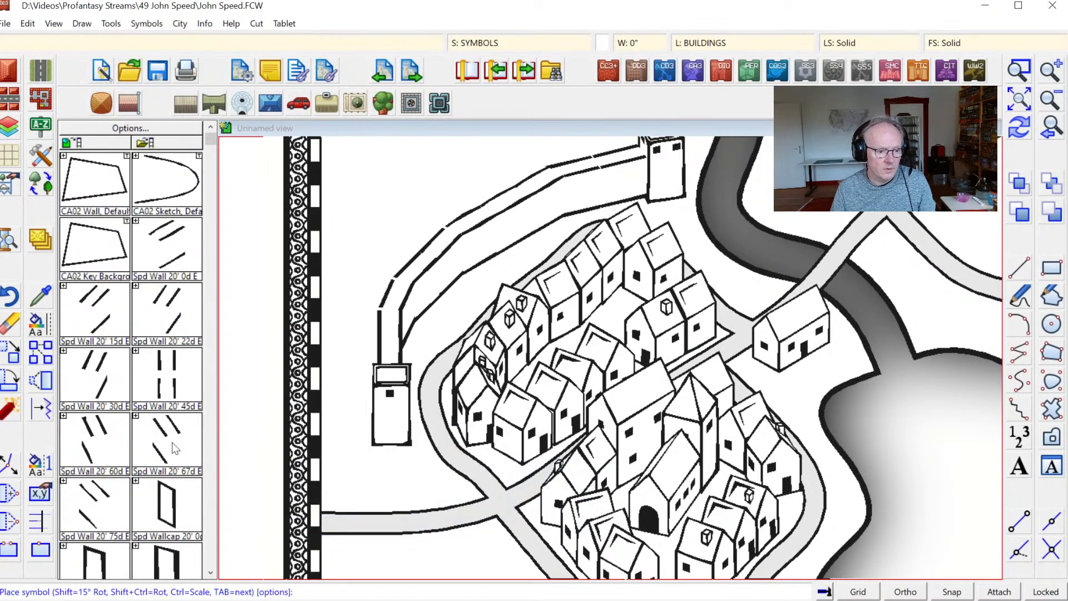
click(383, 445)
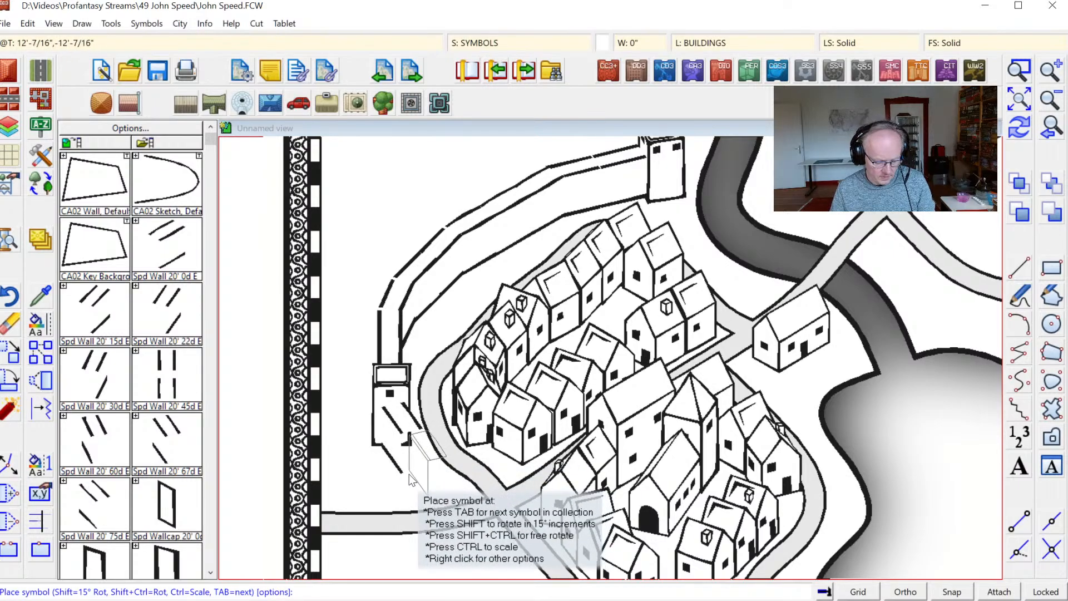
key(F5)
click(400, 475)
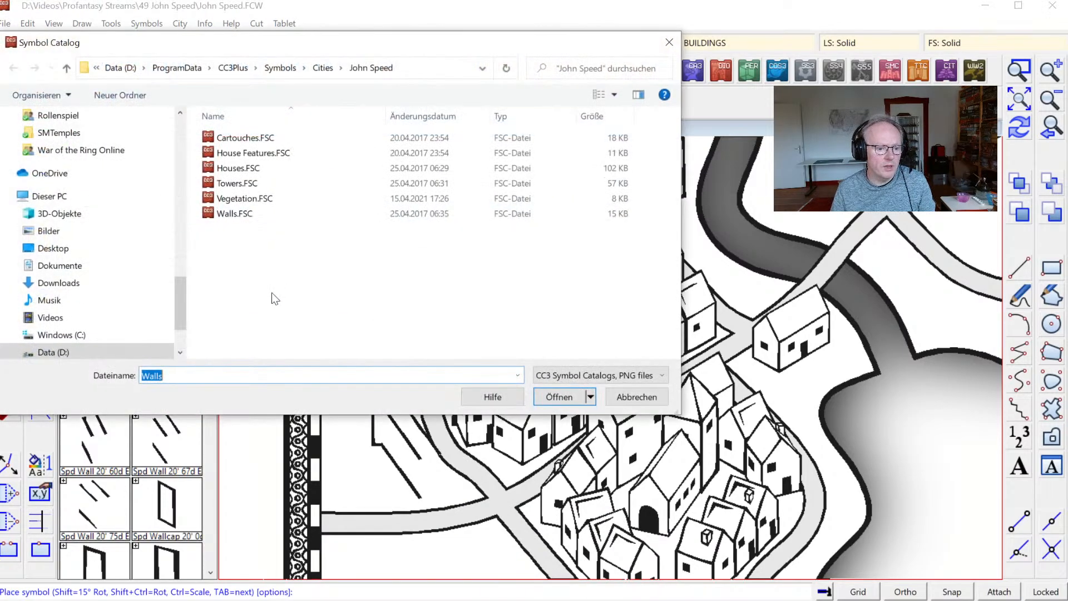
Load the Towers catalog and place two flat-topped Spd Tower 2 symbols, one capping the southeast wall's end and one across the western road.
click(237, 184)
double_click(236, 184)
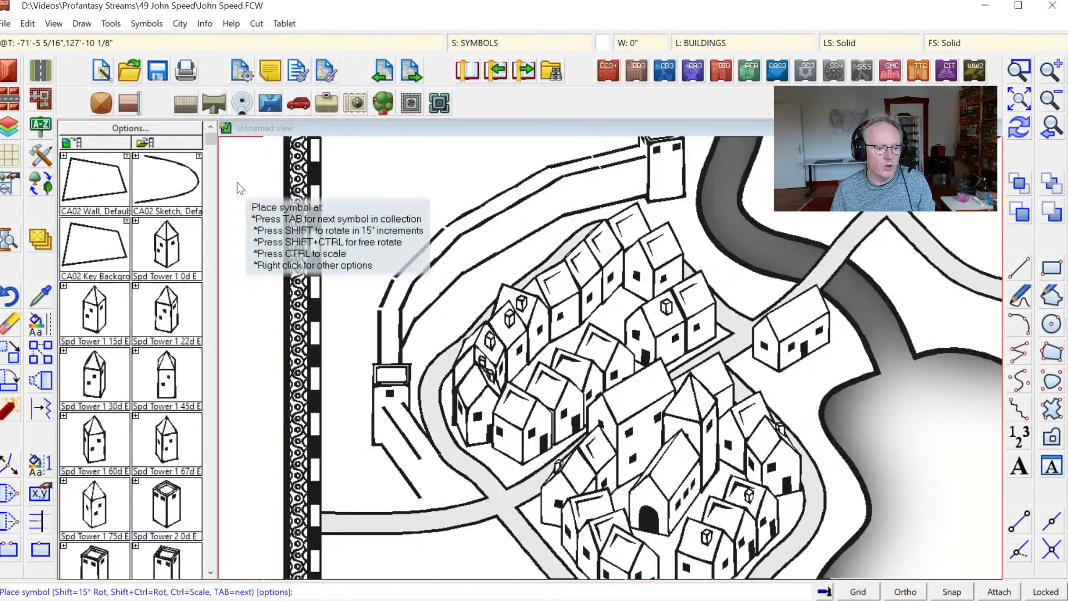
click(211, 573)
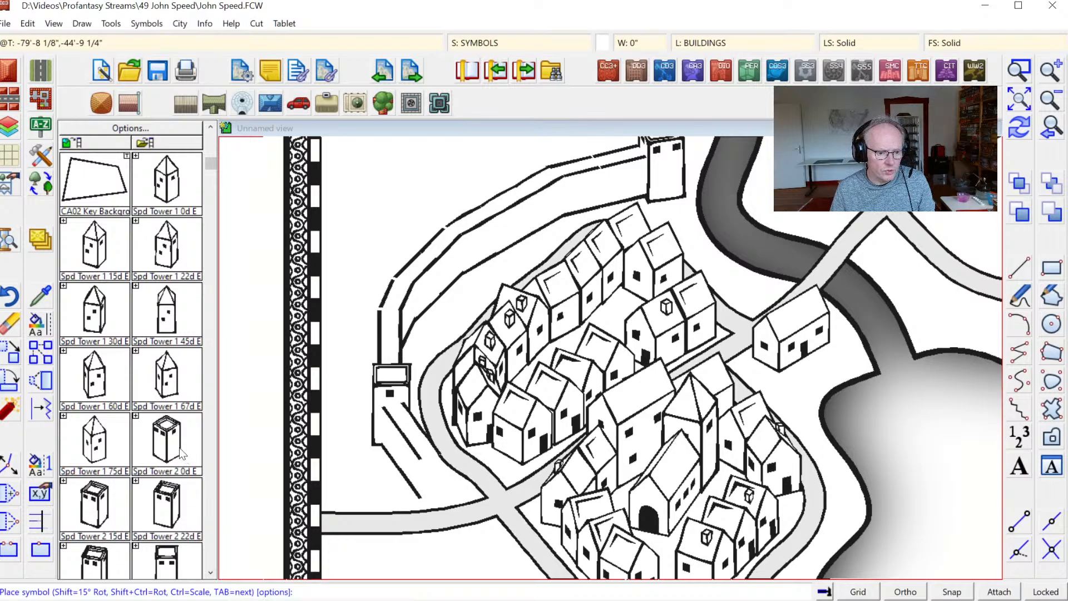
click(207, 573)
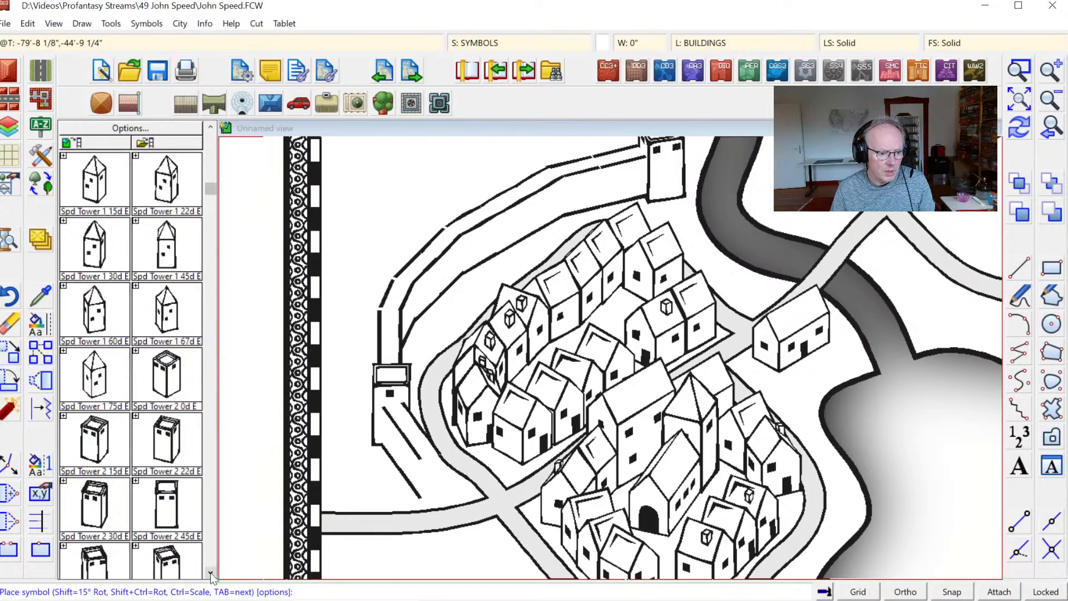
click(207, 573)
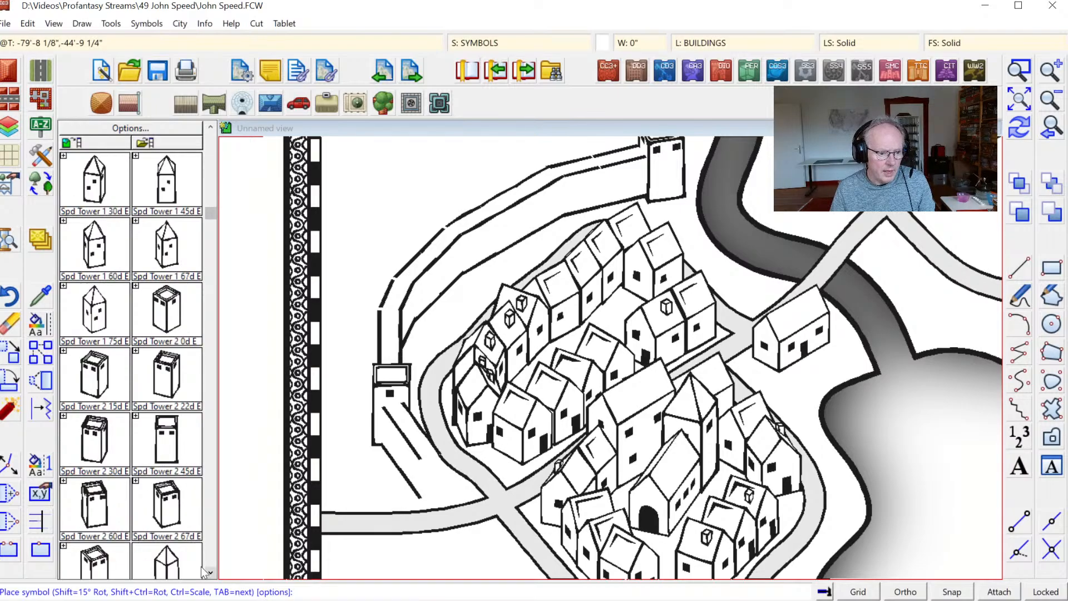
click(417, 508)
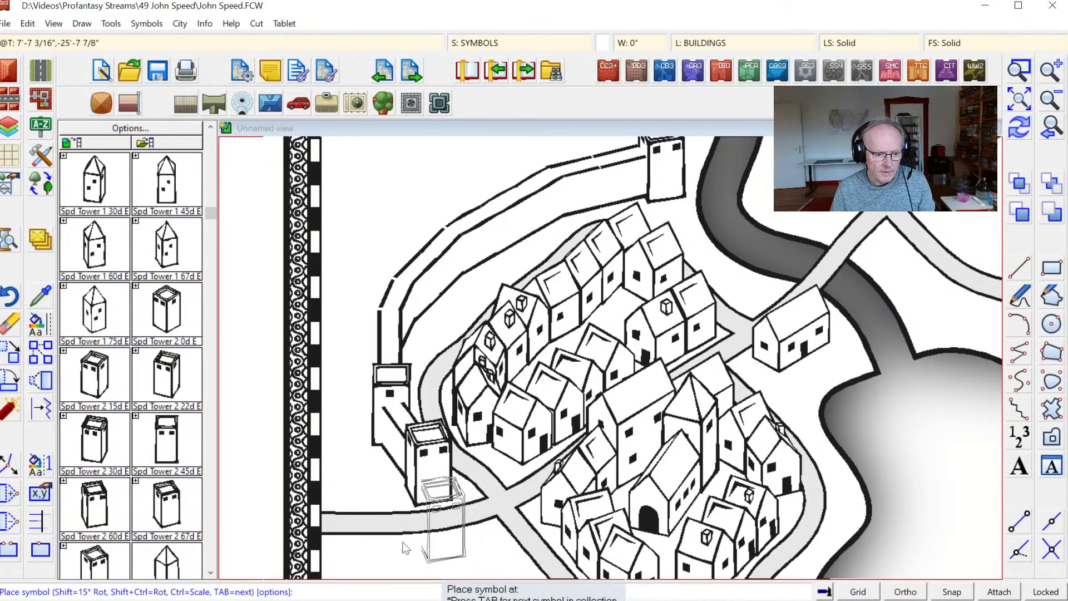
click(454, 559)
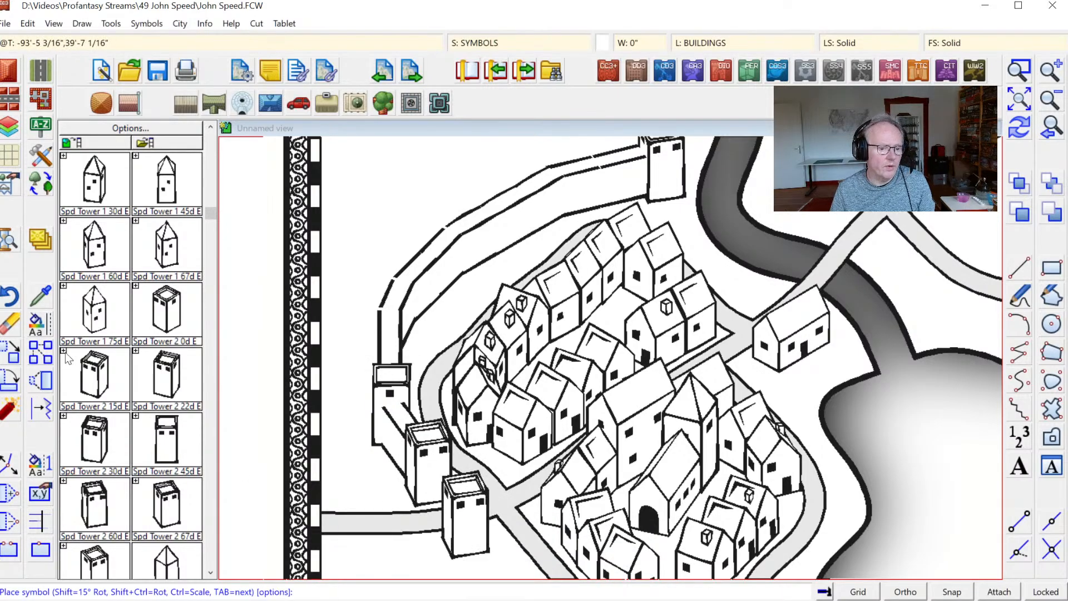
Load the Walls catalog and place a Spd Wall 20' 60d section across the western road between the two new towers.
scroll(214, 147, up, 2)
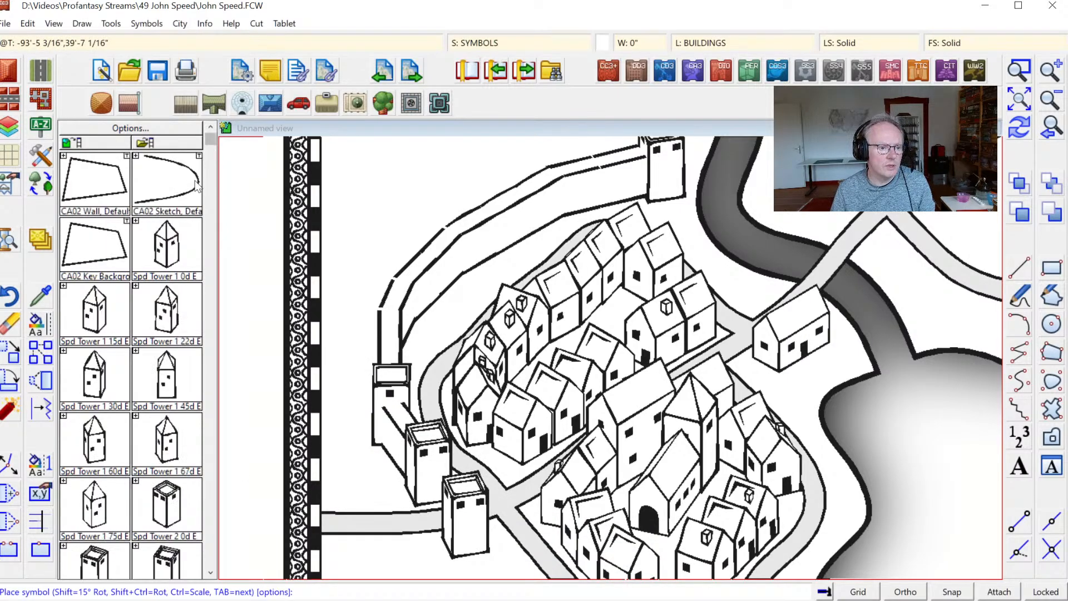
click(179, 139)
double_click(237, 212)
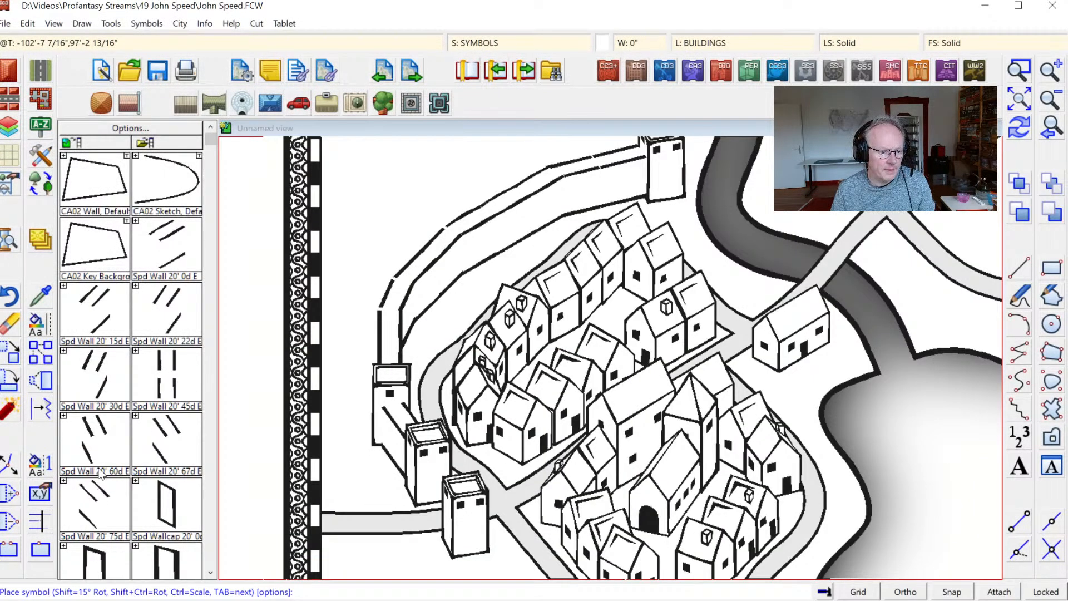
click(98, 446)
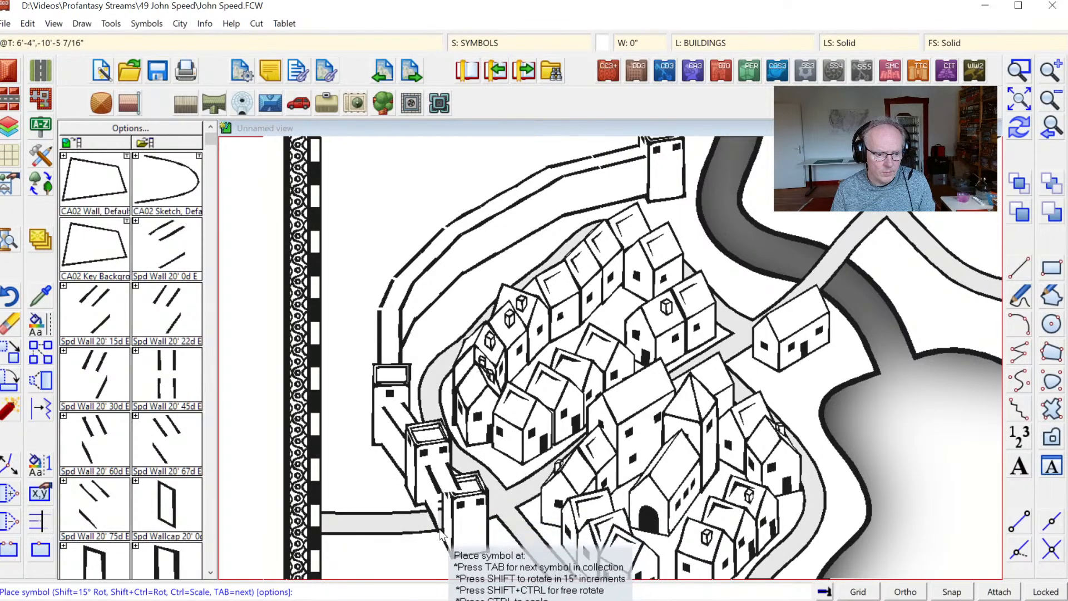
click(437, 533)
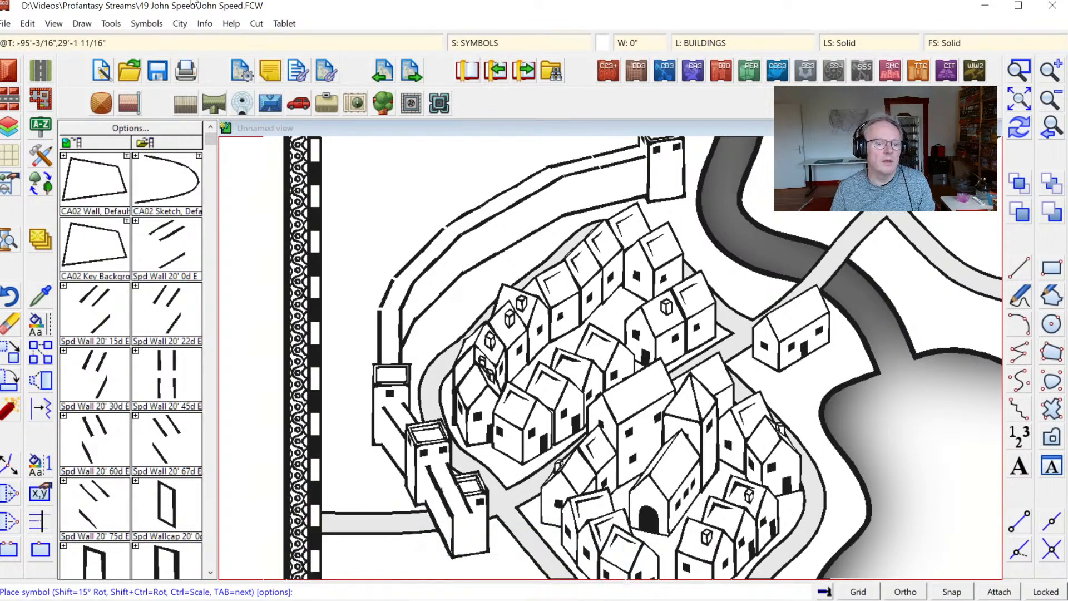
Sort all symbols in the map so the southern towers stand in front of the wall sections.
click(143, 25)
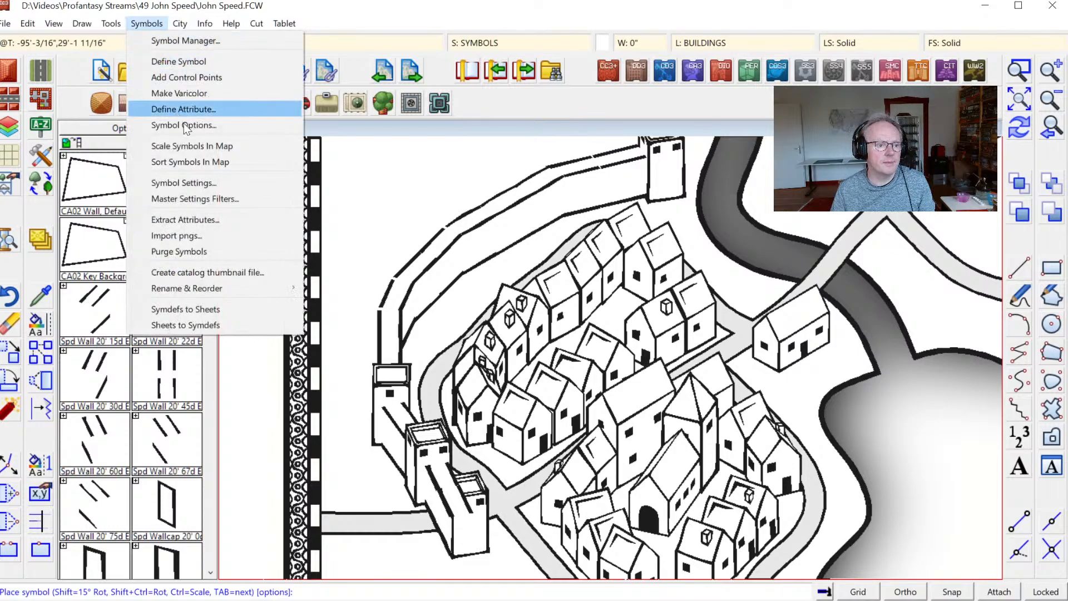
click(185, 162)
right_click(387, 204)
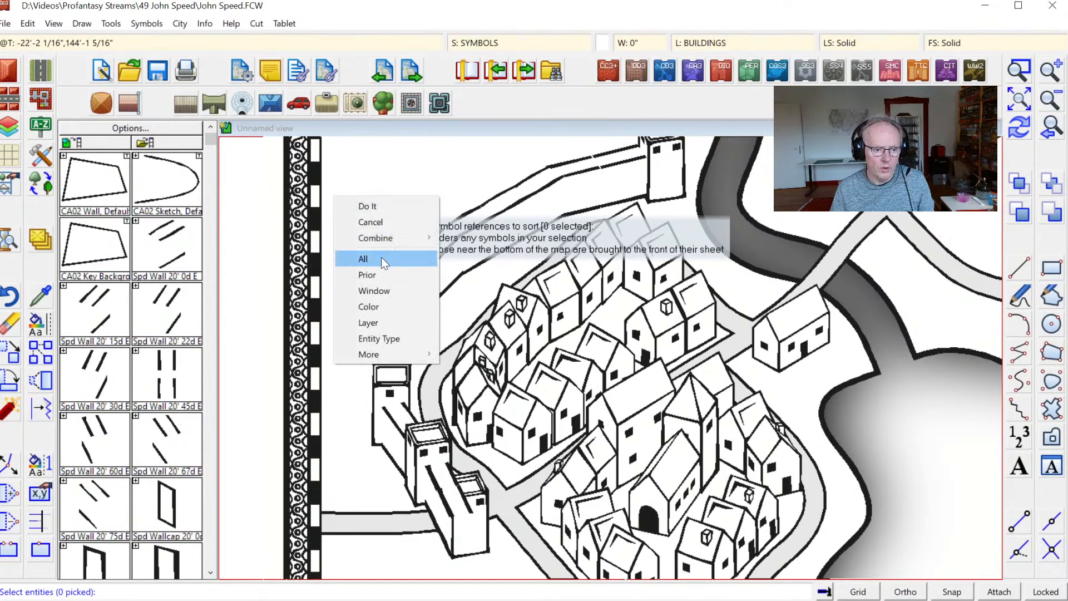
click(365, 258)
key(Return)
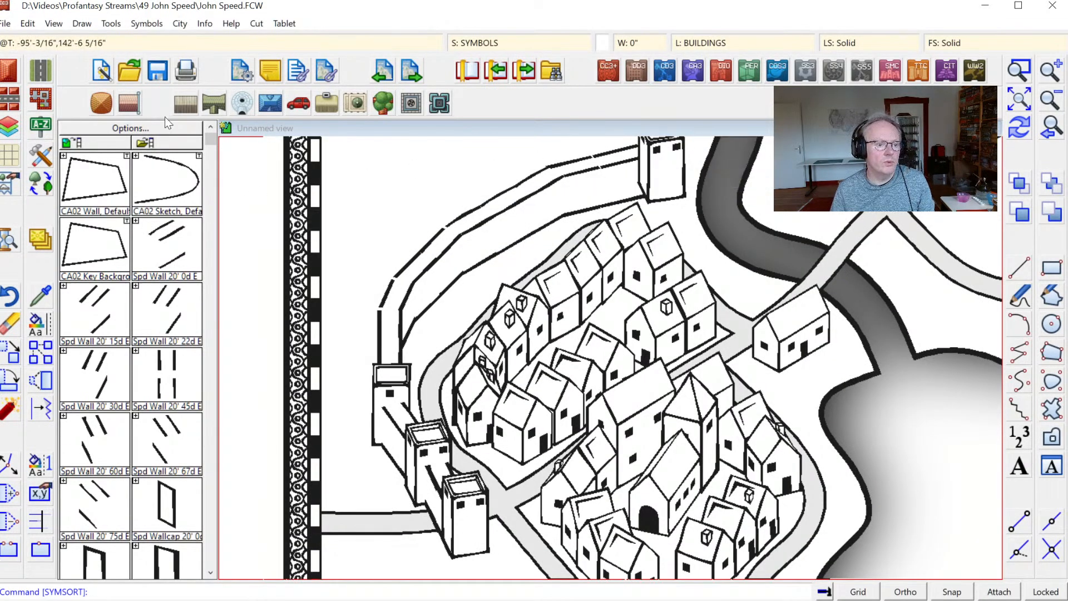
Load the House Features catalog and place a Spd Gate 1 symbol, skewed to match the wall face, where the western road meets the wall.
click(170, 144)
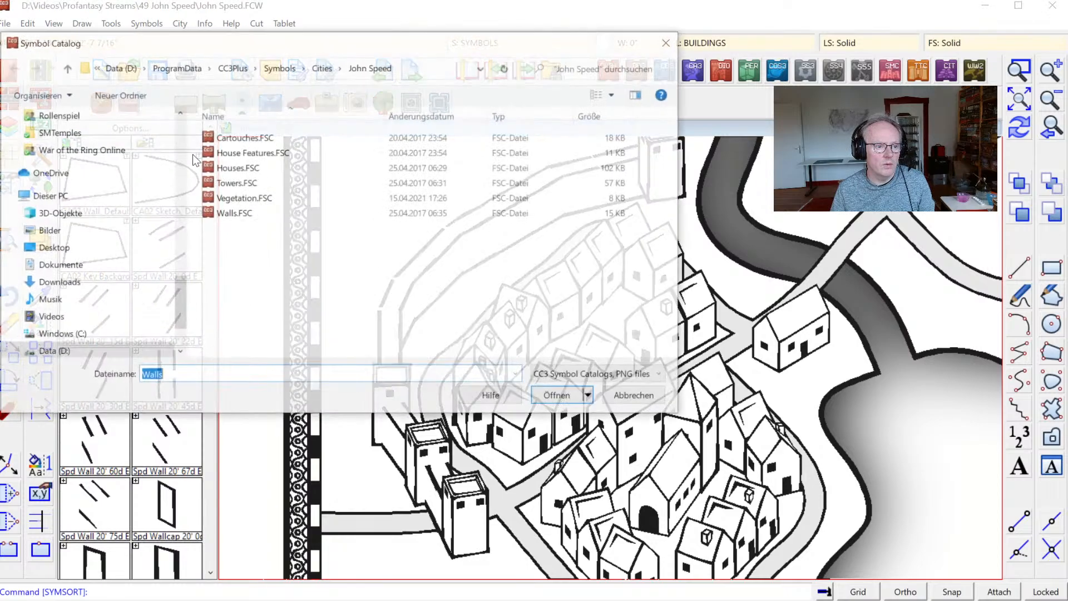
double_click(250, 148)
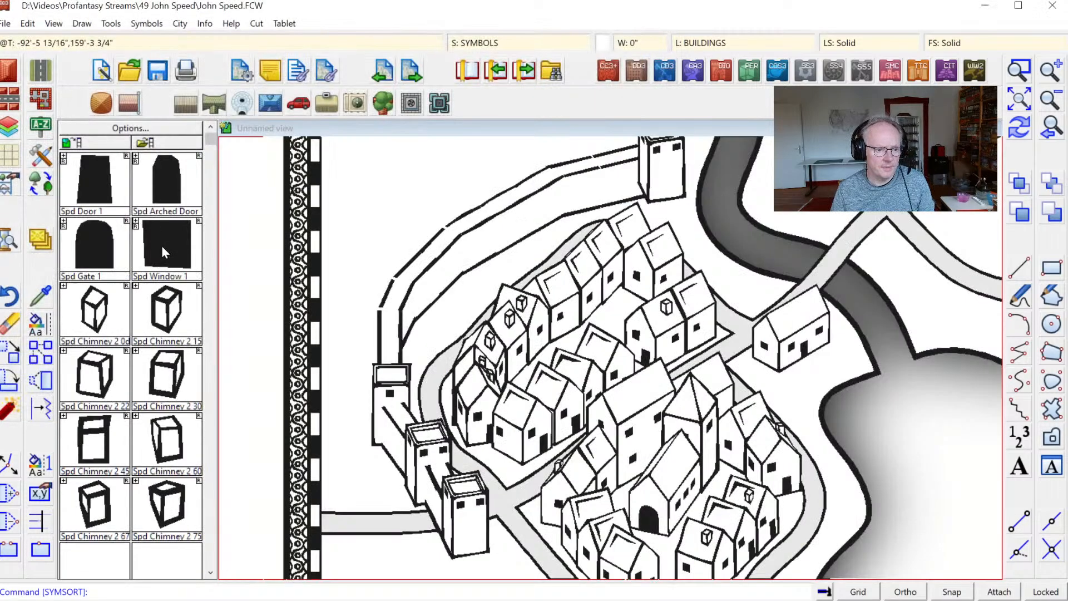
click(164, 252)
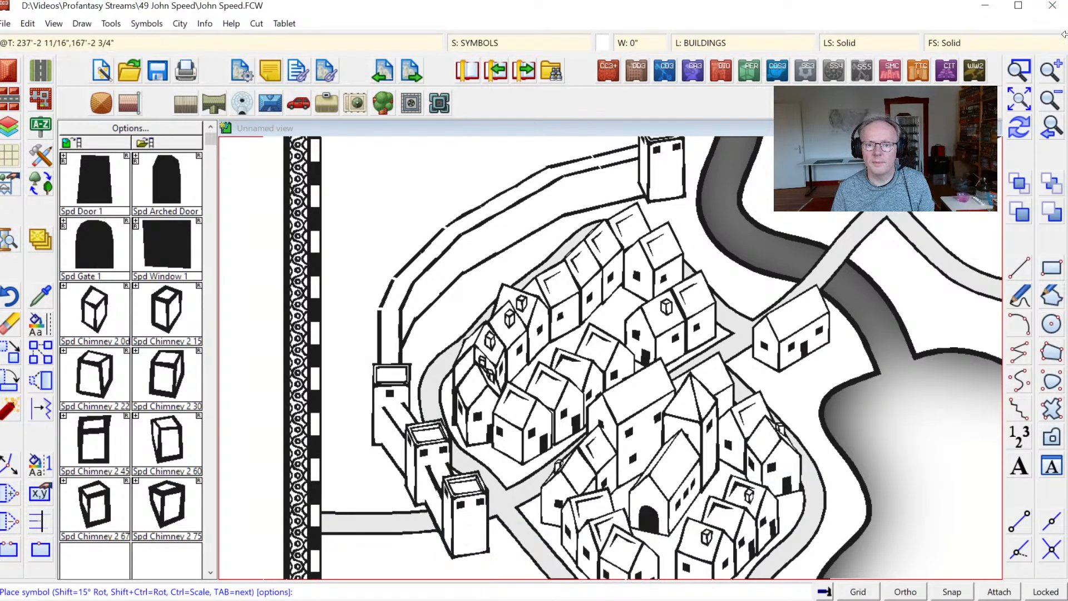
right_click(688, 272)
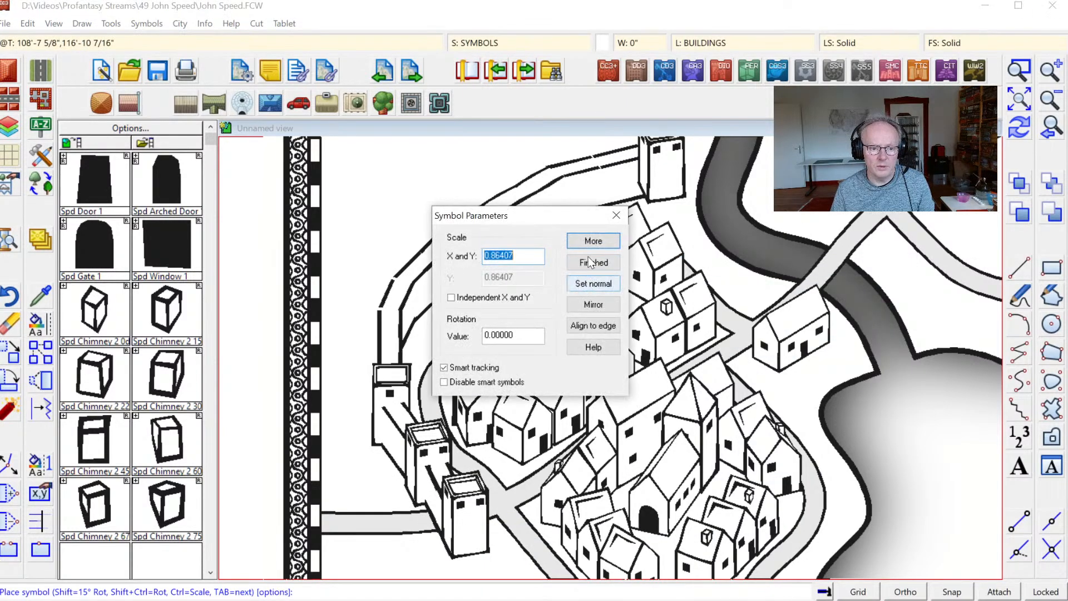
click(598, 241)
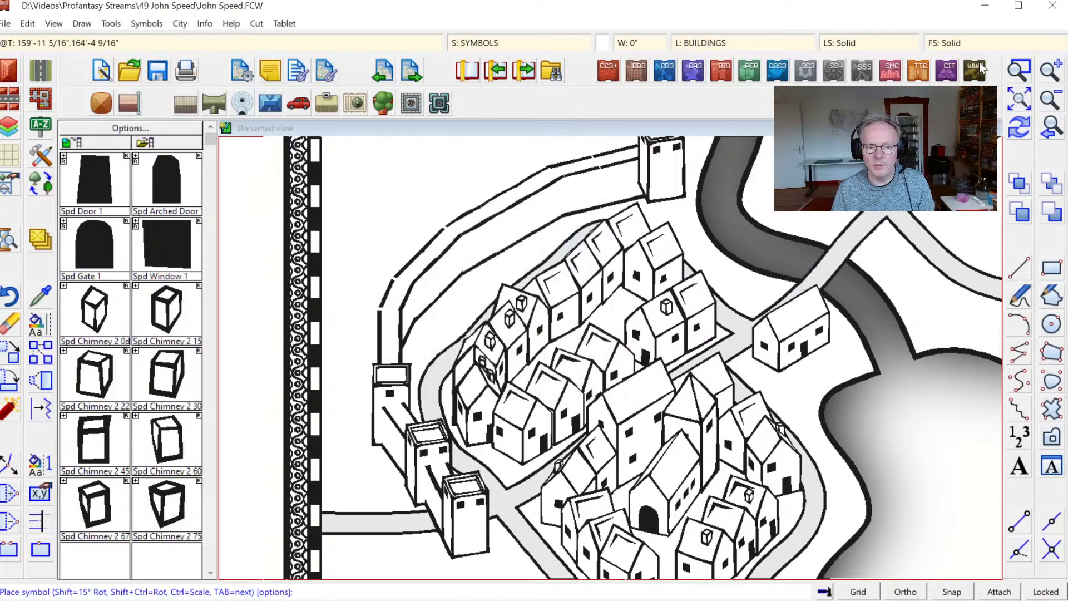
click(1023, 74)
click(379, 421)
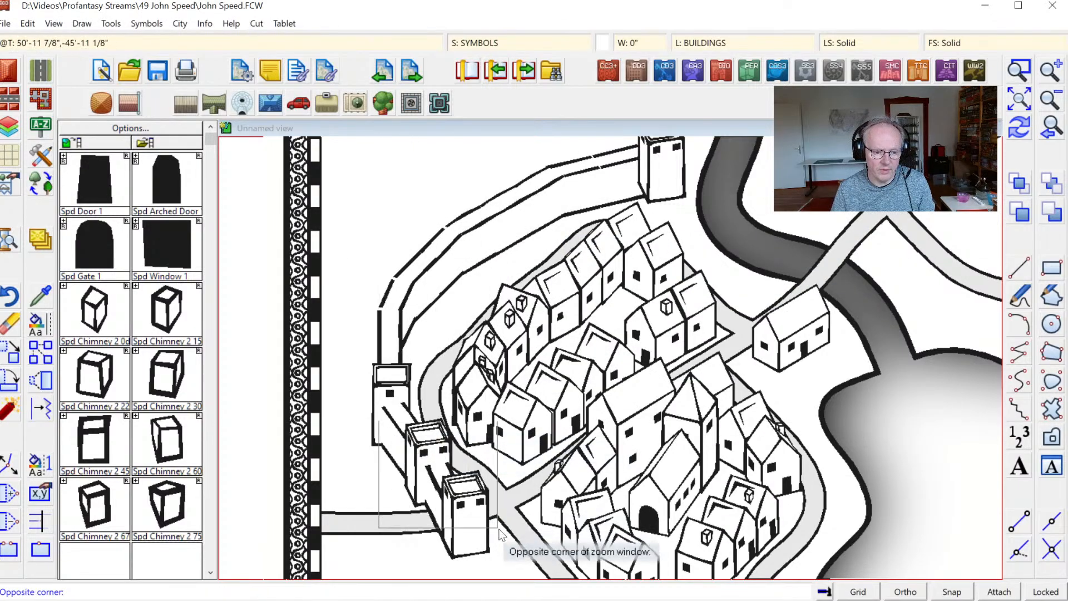
click(522, 559)
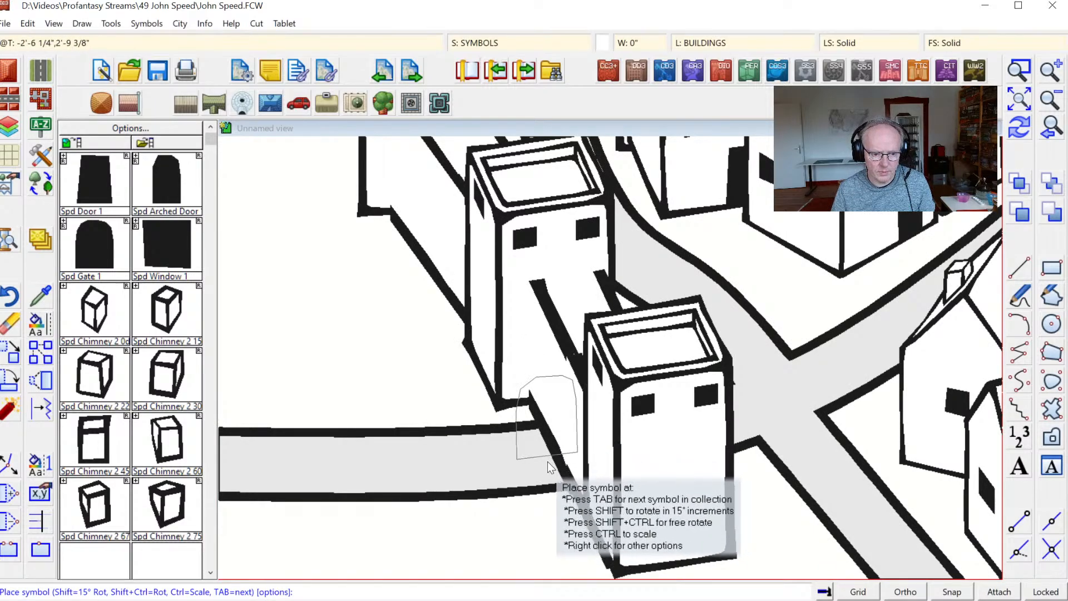
key(Tab)
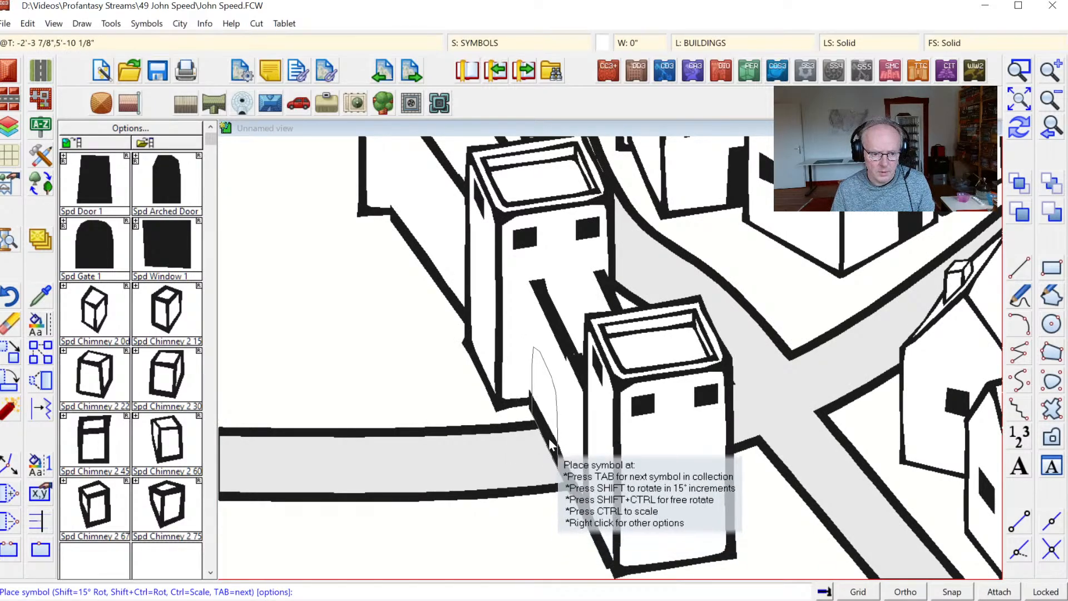
click(553, 448)
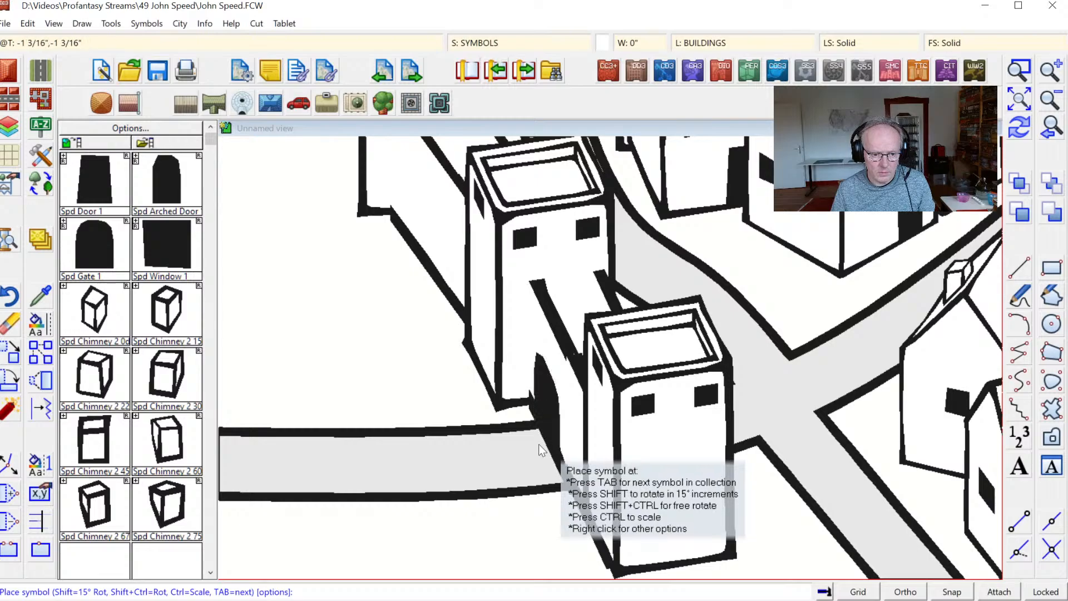
key(Escape)
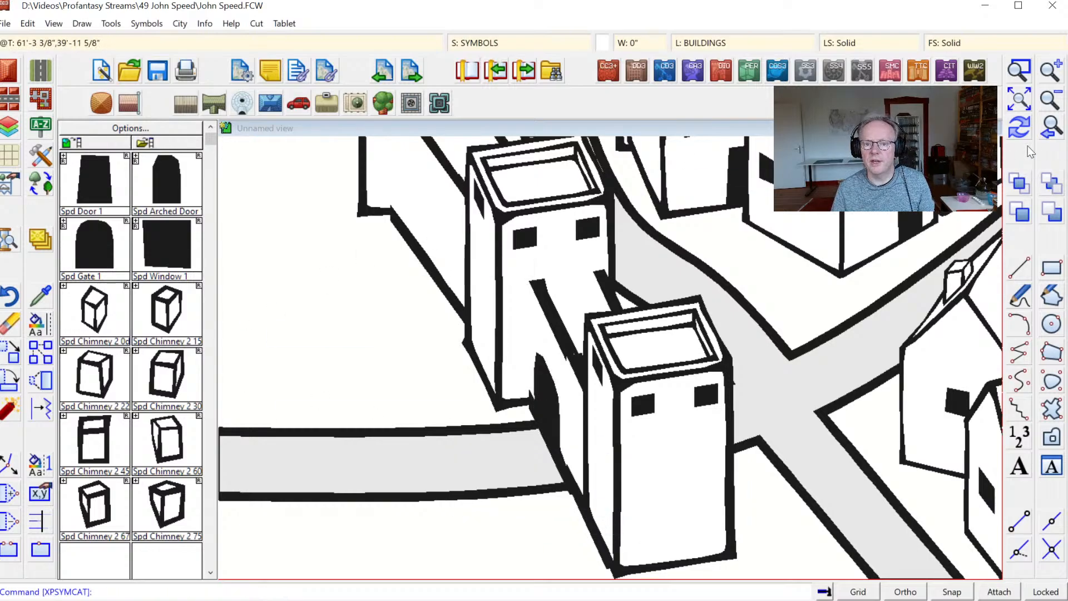
Load the Walls.FSC symbol catalog from the John Speed city symbols for building the town wall.
click(1050, 134)
click(1032, 107)
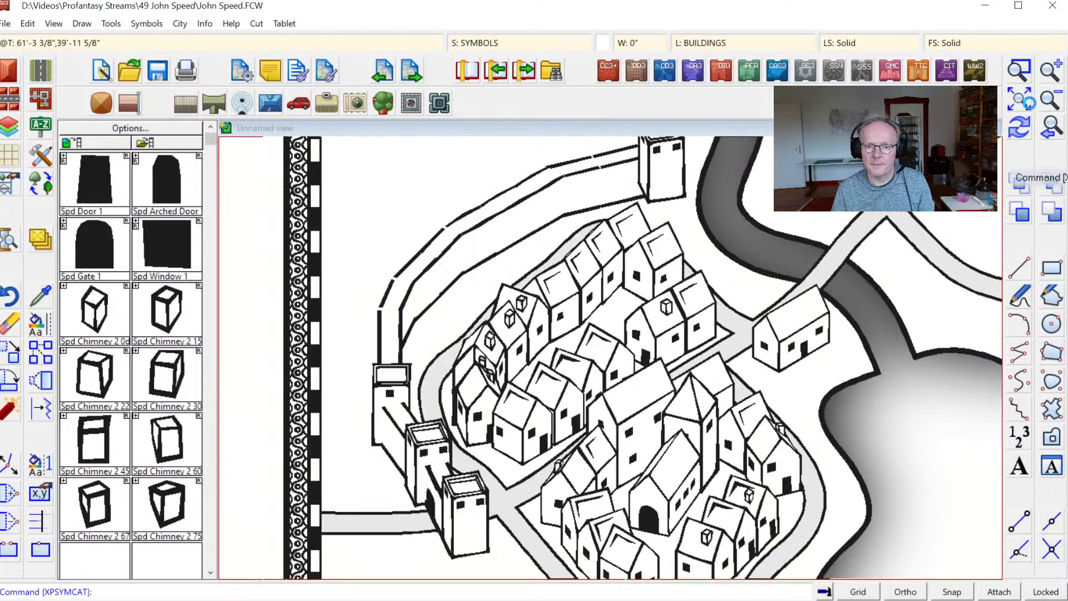
click(1027, 72)
click(372, 287)
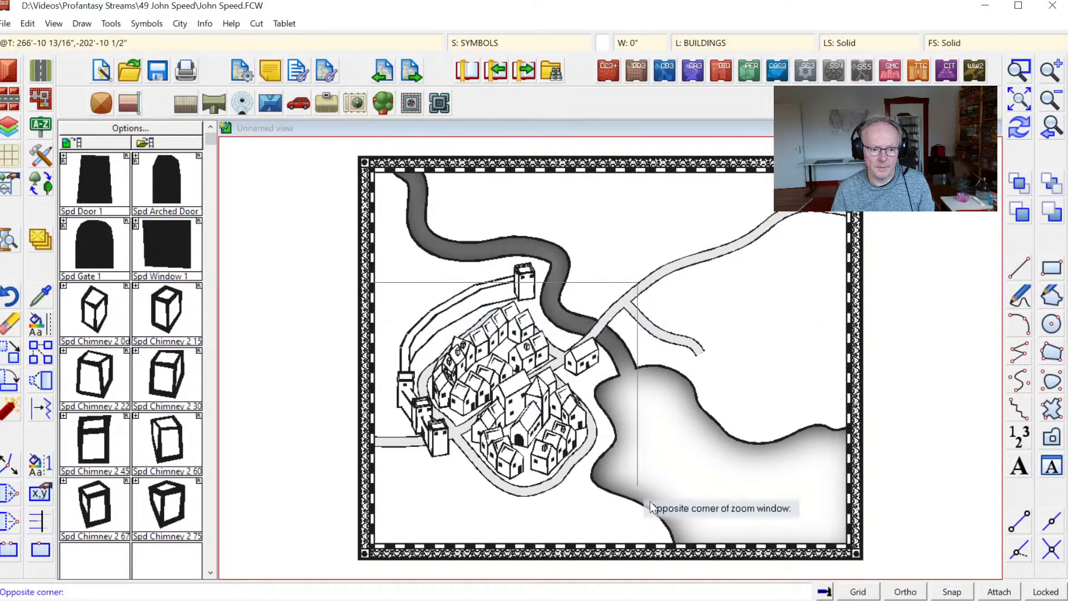
click(676, 537)
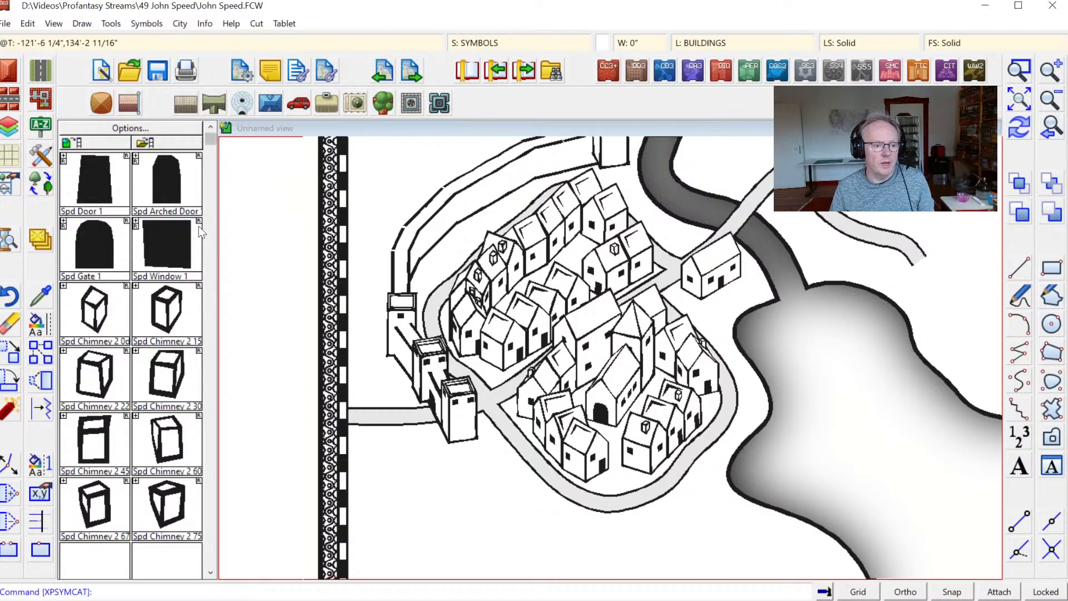
scroll(211, 179, down, 5)
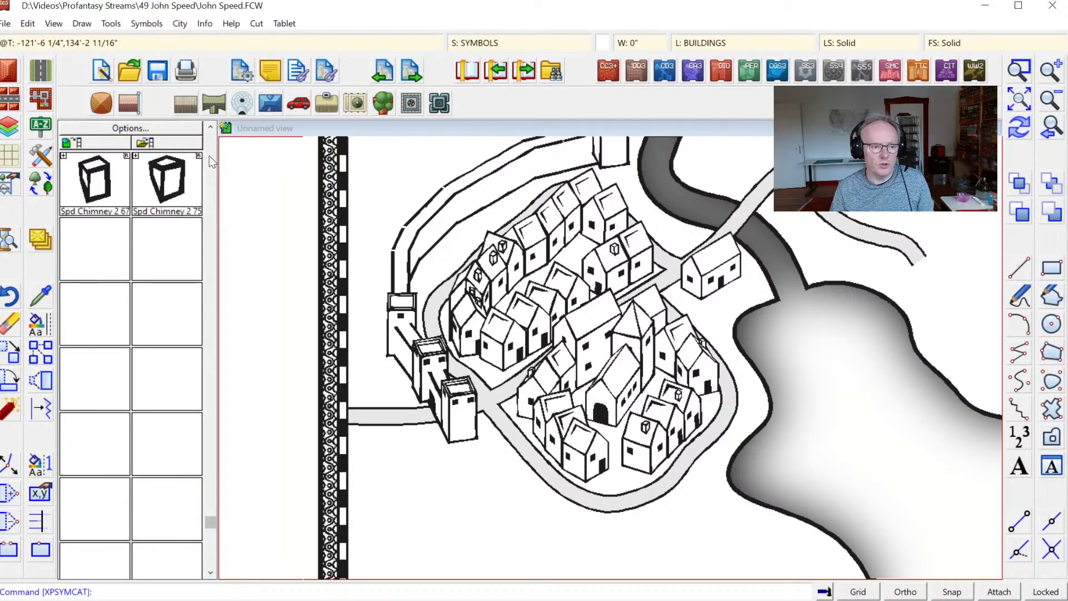
click(163, 146)
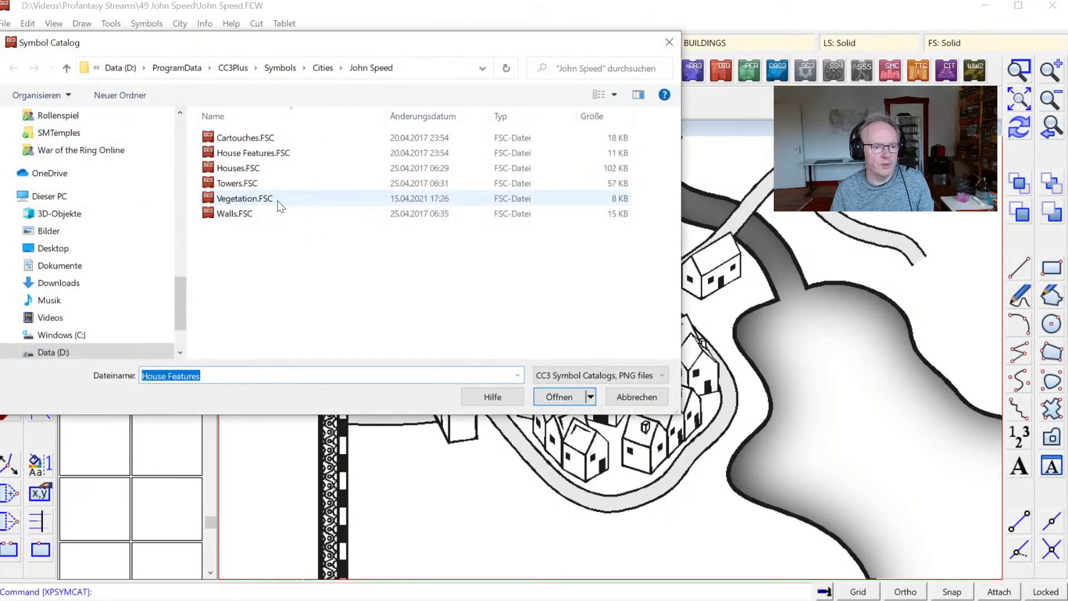
double_click(235, 210)
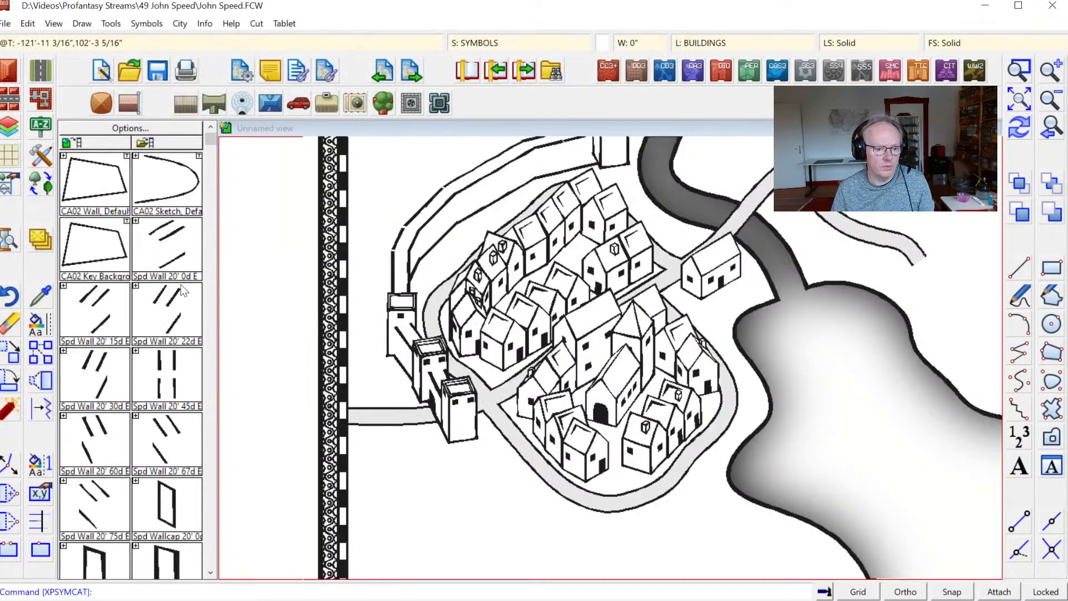
Place connected Spd Wall 20' segments from the southwestern gate tower, following the outside of the ring road to the town's southern edge.
click(115, 469)
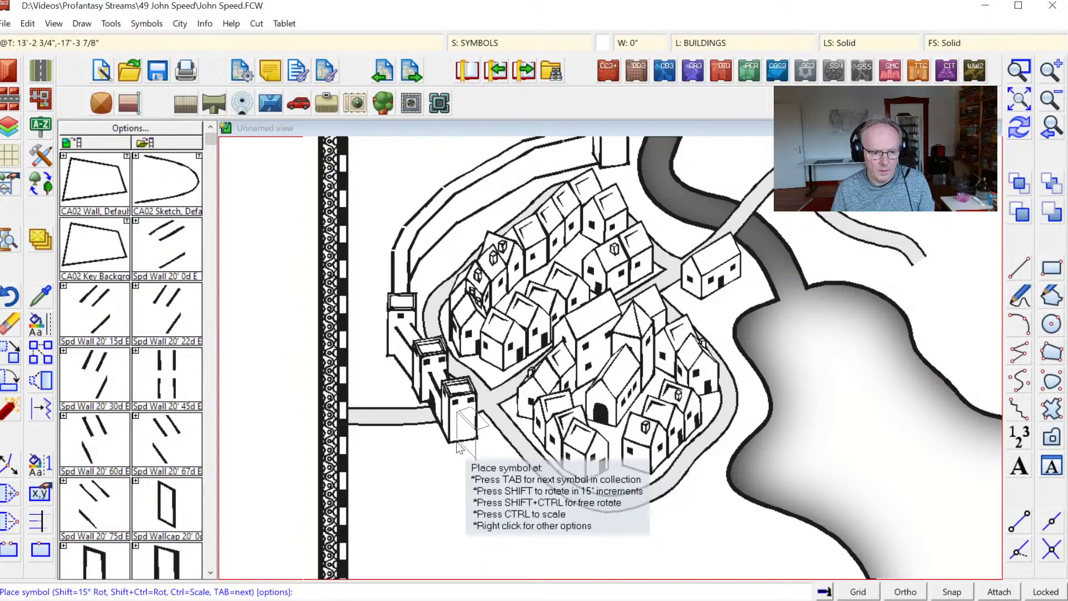
click(455, 450)
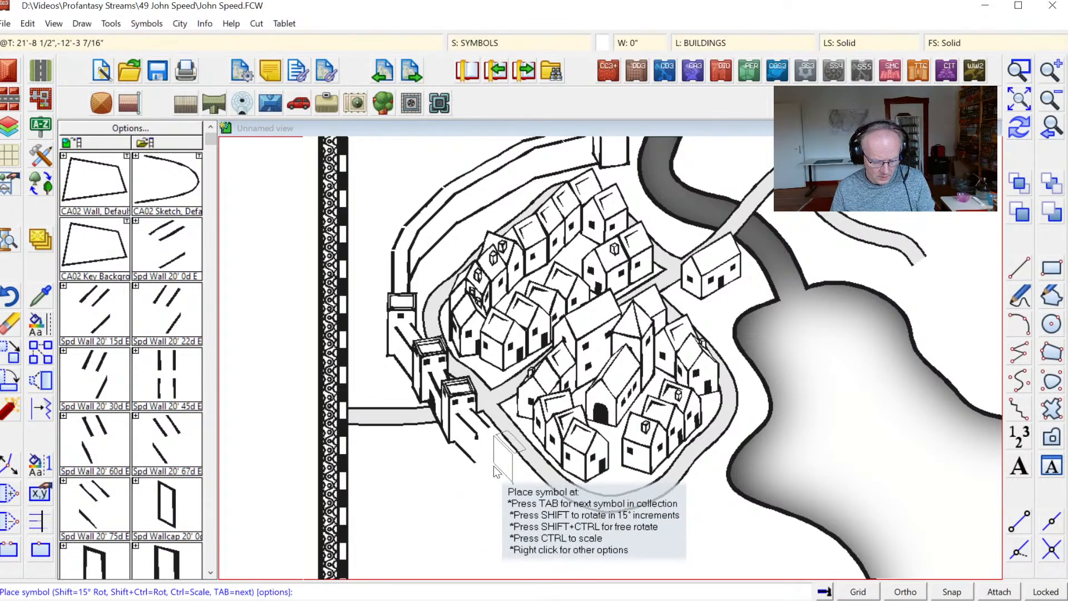
click(493, 468)
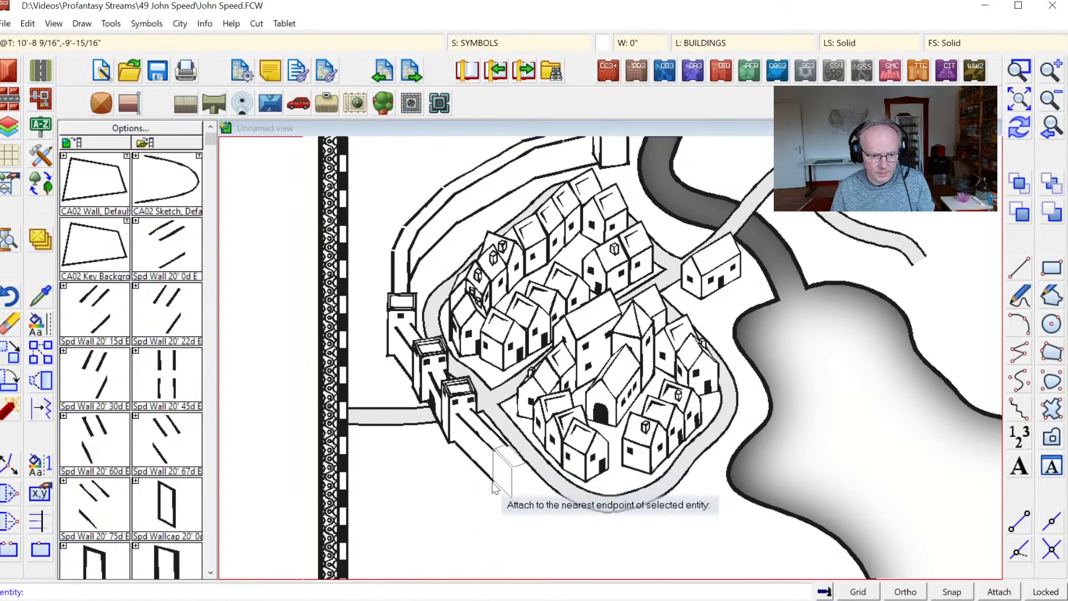
click(493, 486)
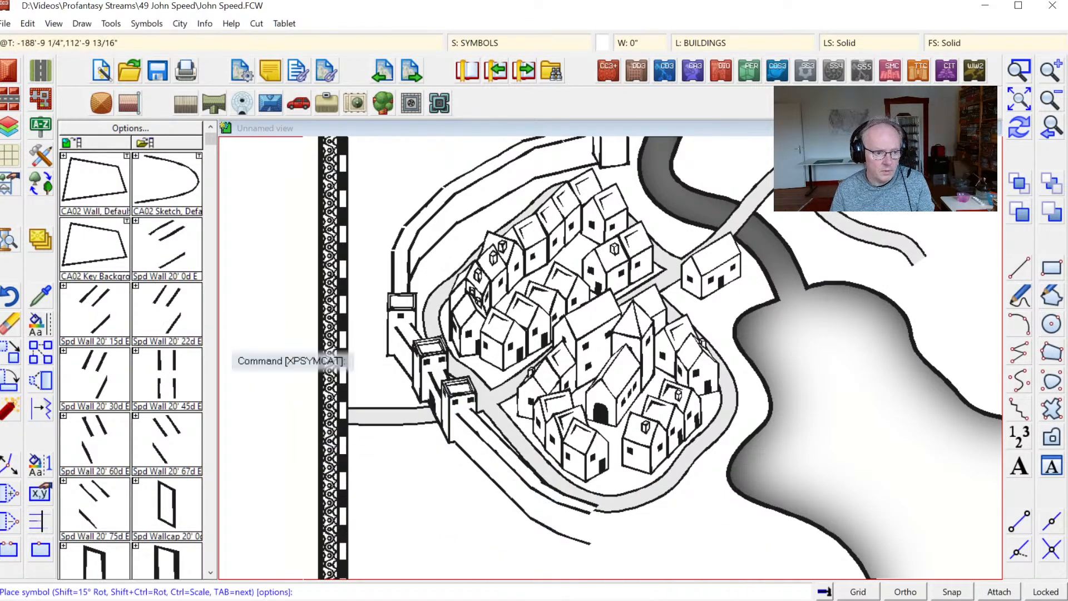
key(F5)
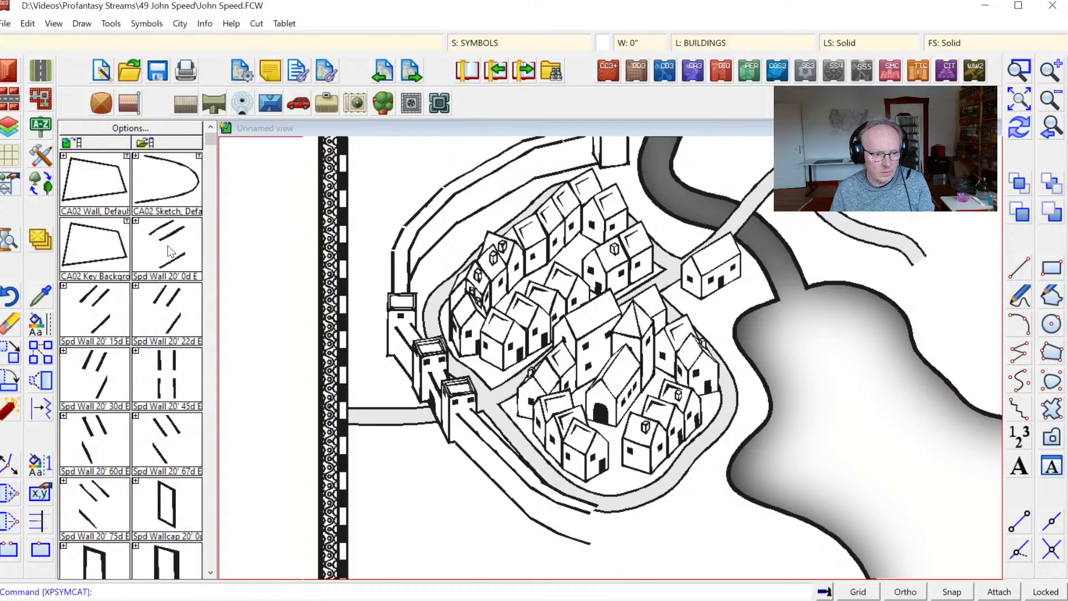
Continue the southern town wall eastward with two more 20' wall segments, the last one angled up along the ring road.
click(93, 374)
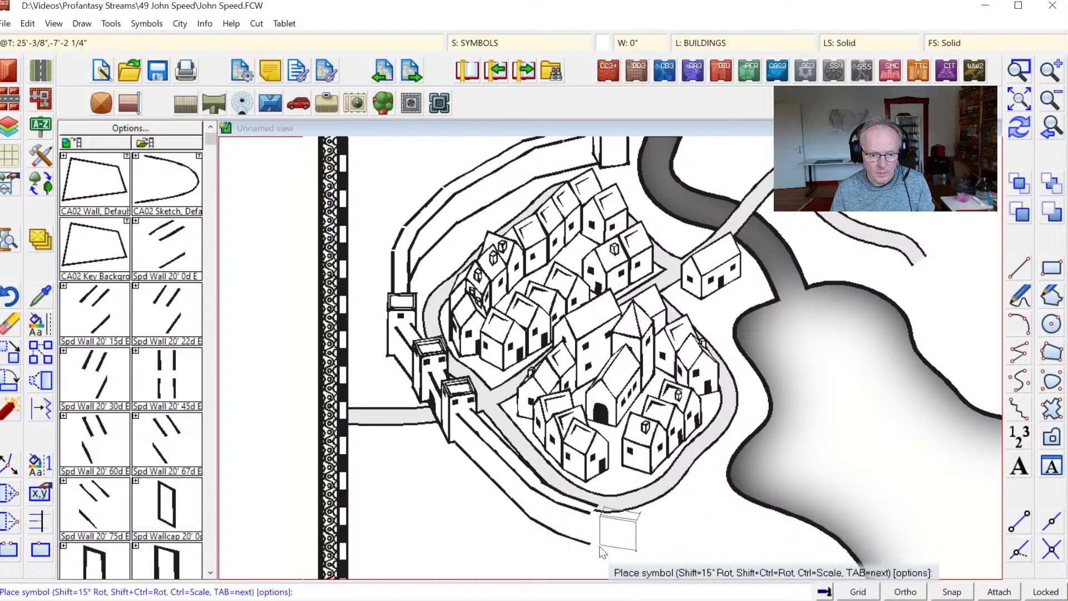
key(F5)
key(Escape)
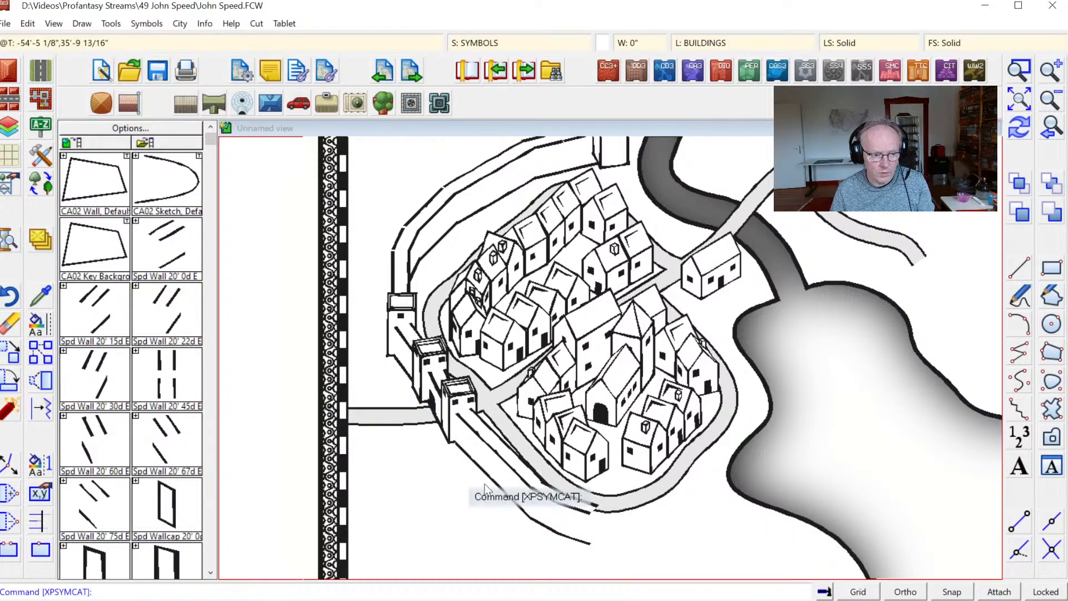
right_click(627, 548)
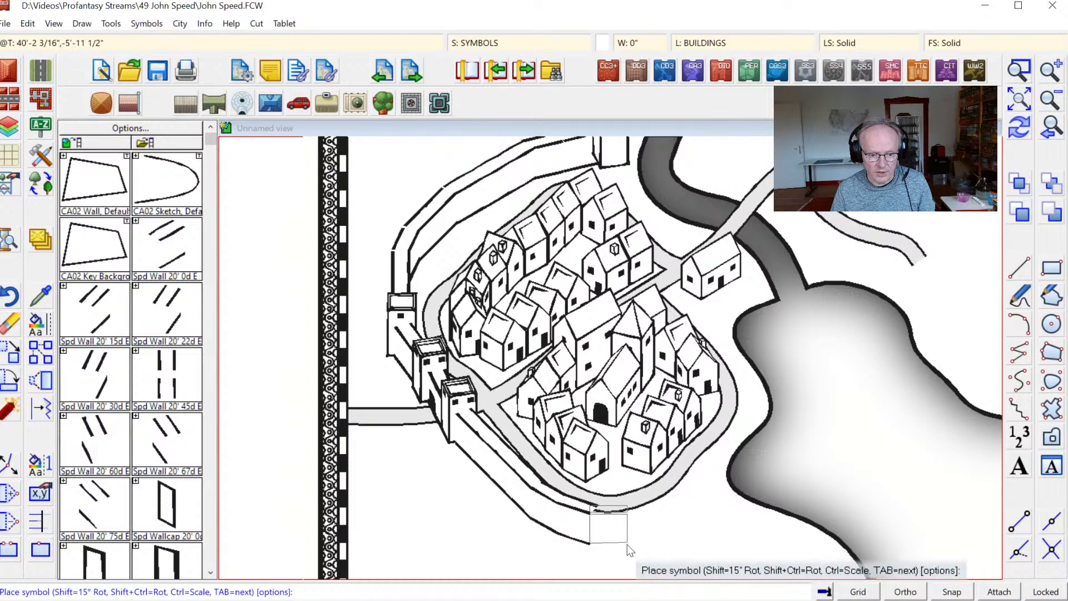
key(Tab)
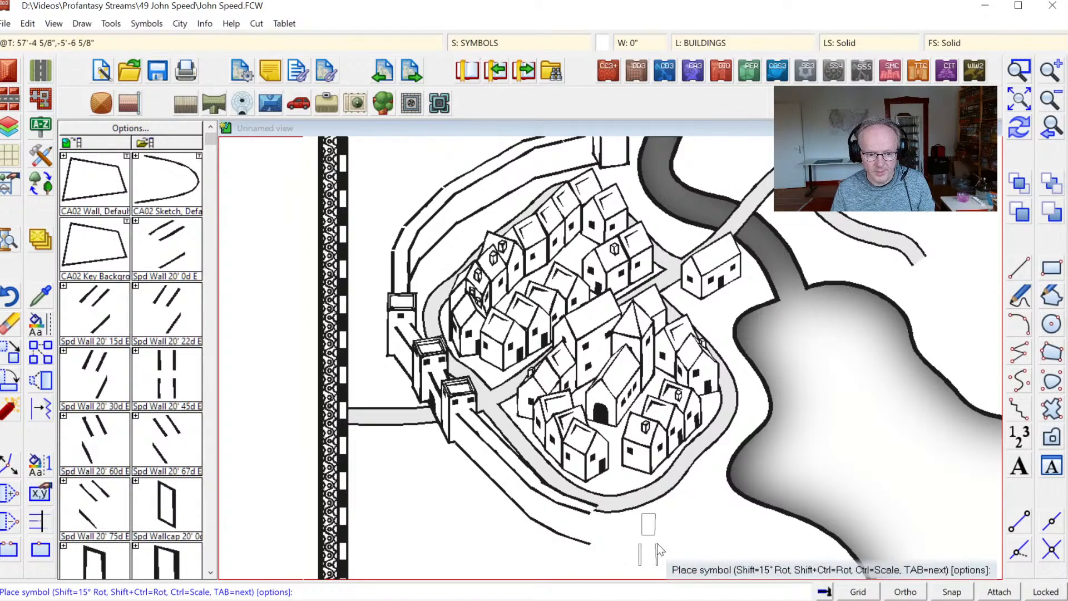
key(Tab)
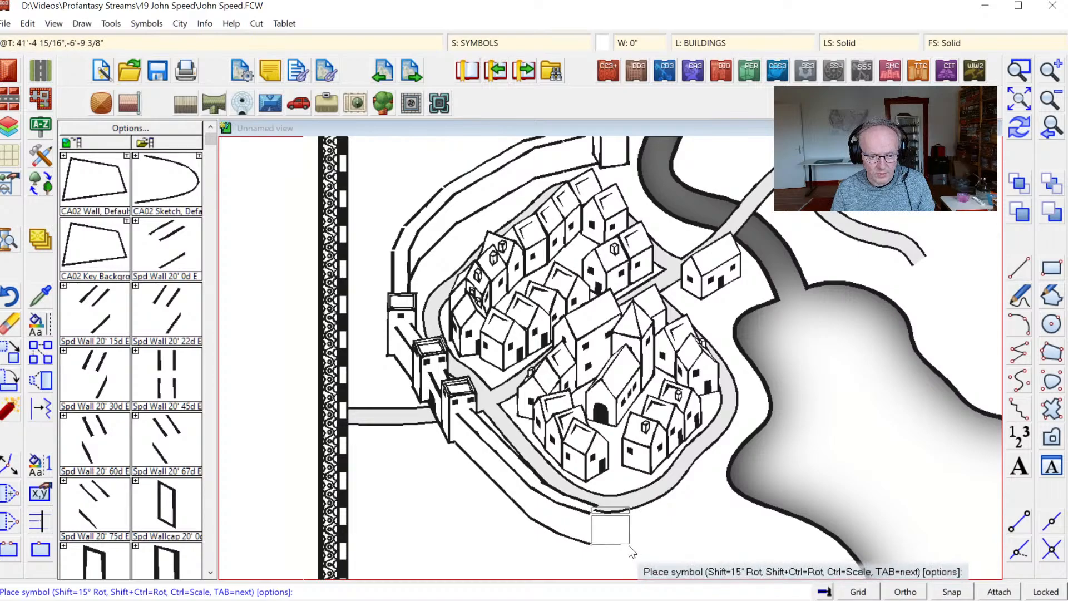
click(626, 544)
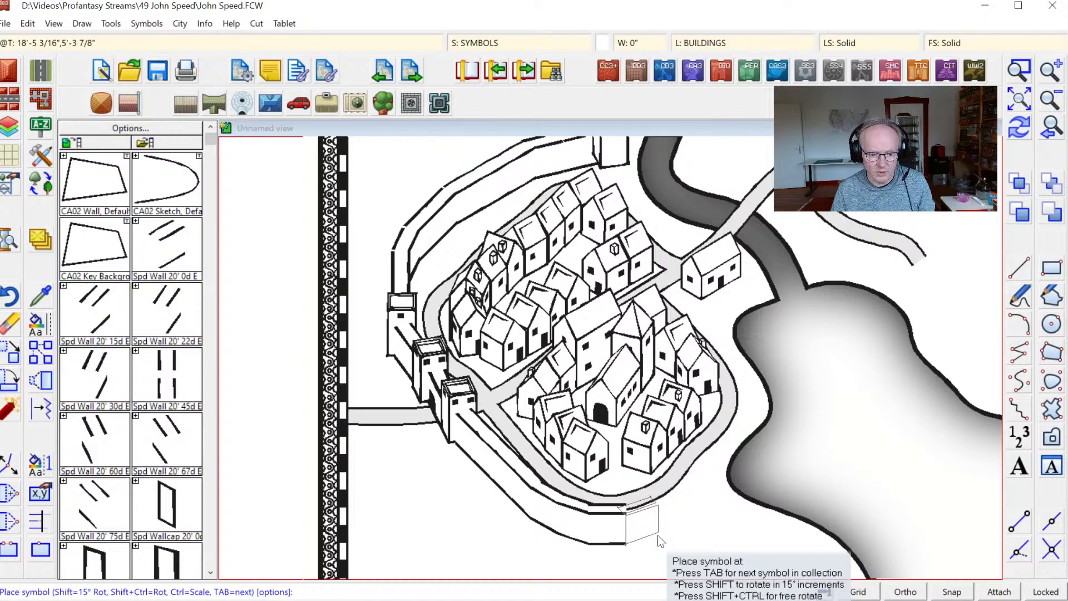
click(659, 541)
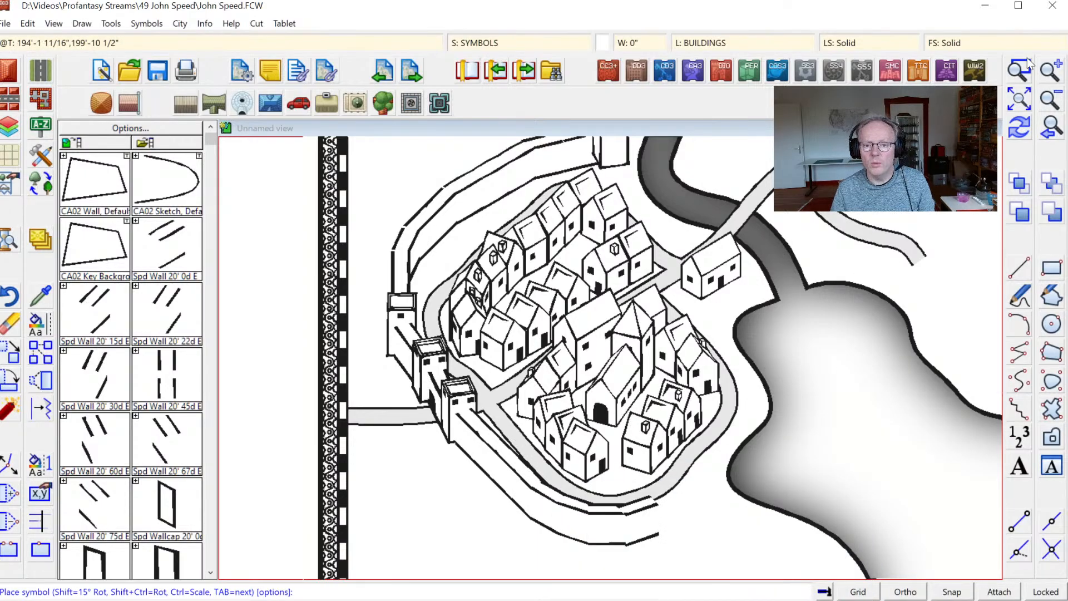
Move the last angled wall segment so its lower corner joins the end of the preceding wall section.
click(1018, 70)
click(550, 422)
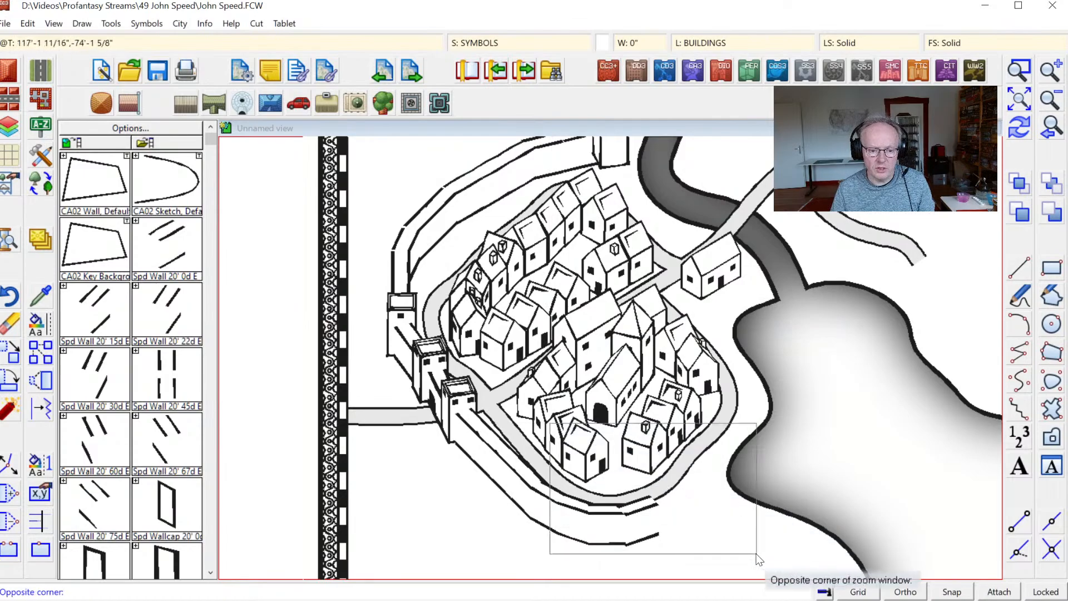
click(760, 562)
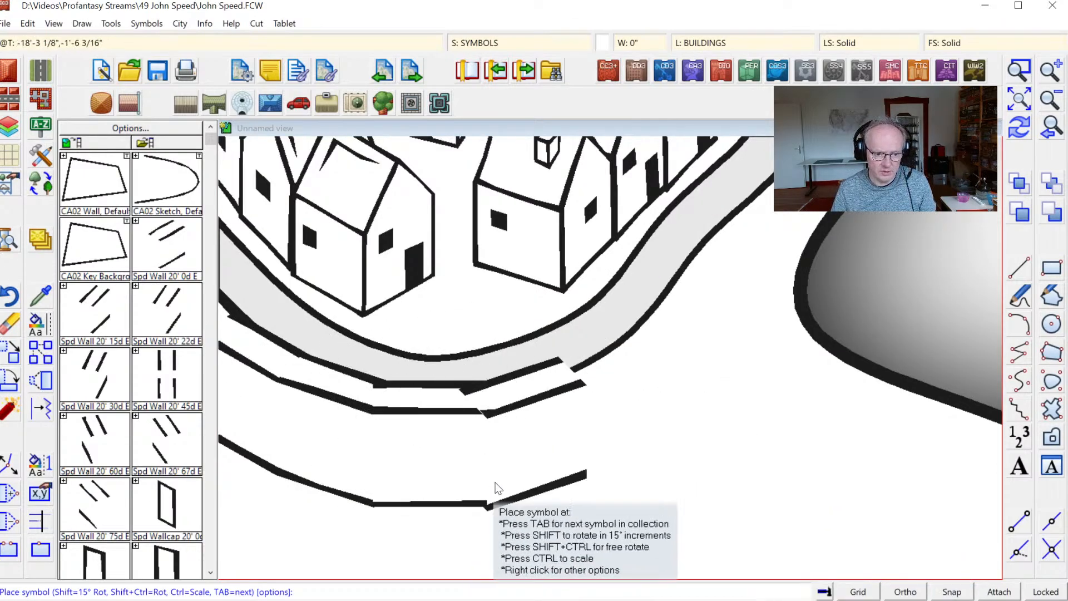
click(10, 356)
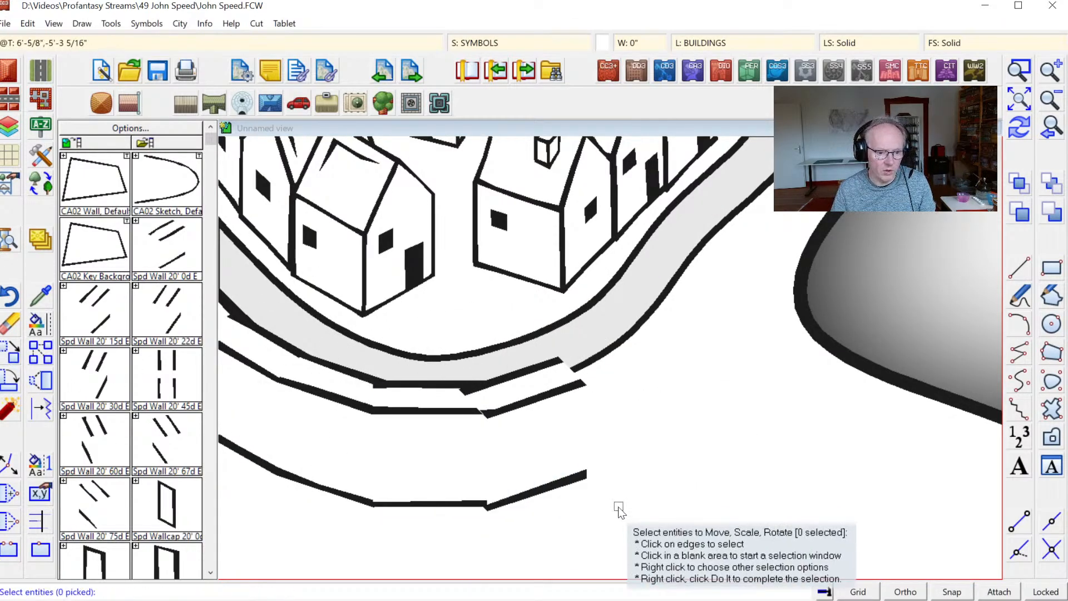
click(562, 490)
right_click(574, 476)
click(575, 475)
click(515, 498)
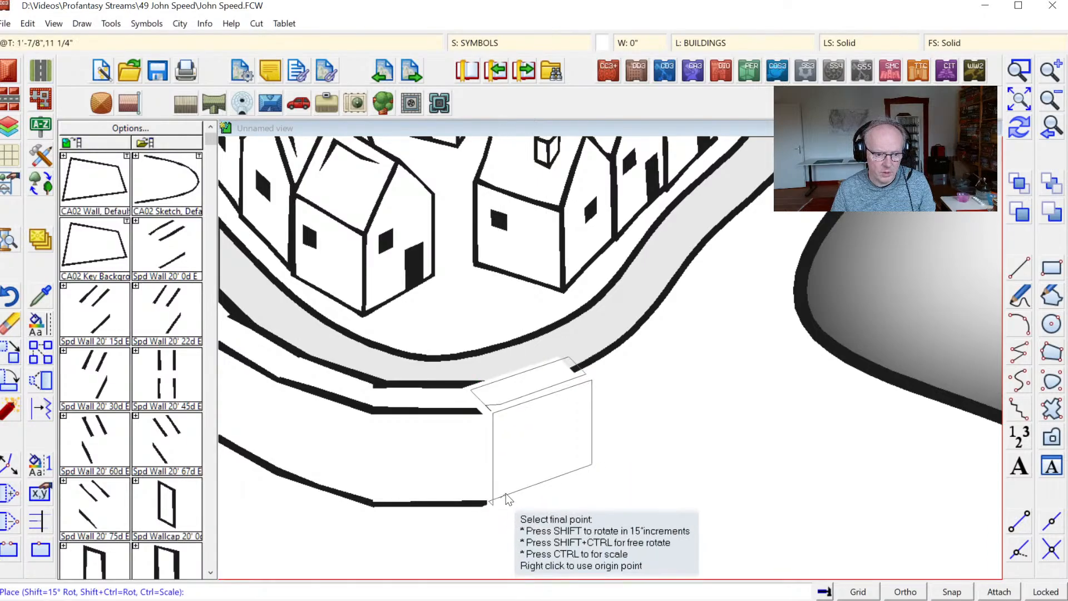
click(516, 498)
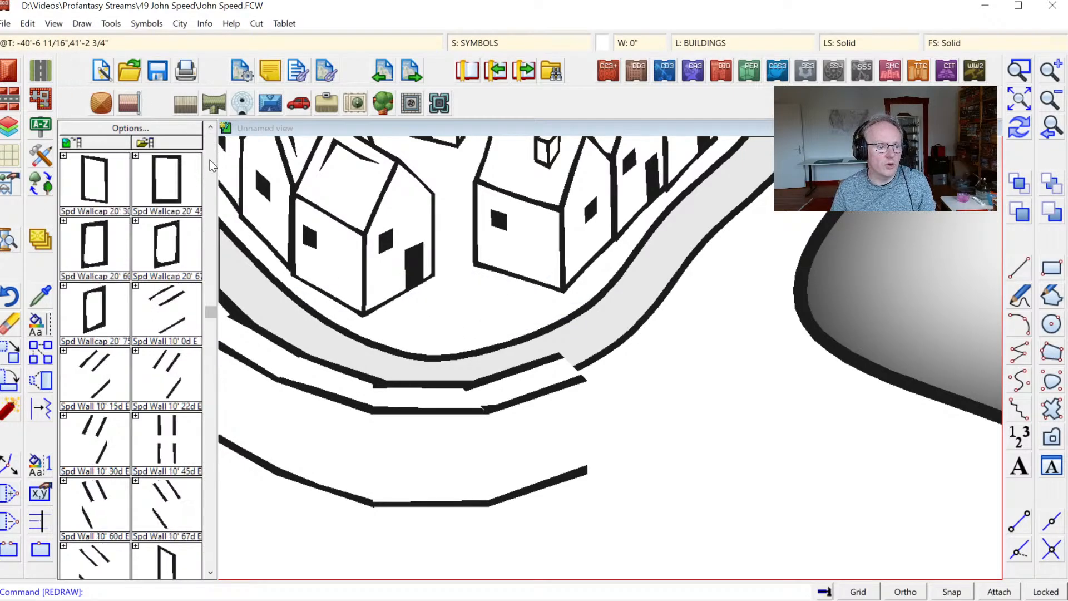
Load the Towers.FSC symbol catalog and place a flat-topped square tower between the ring road and the lake shore.
click(166, 139)
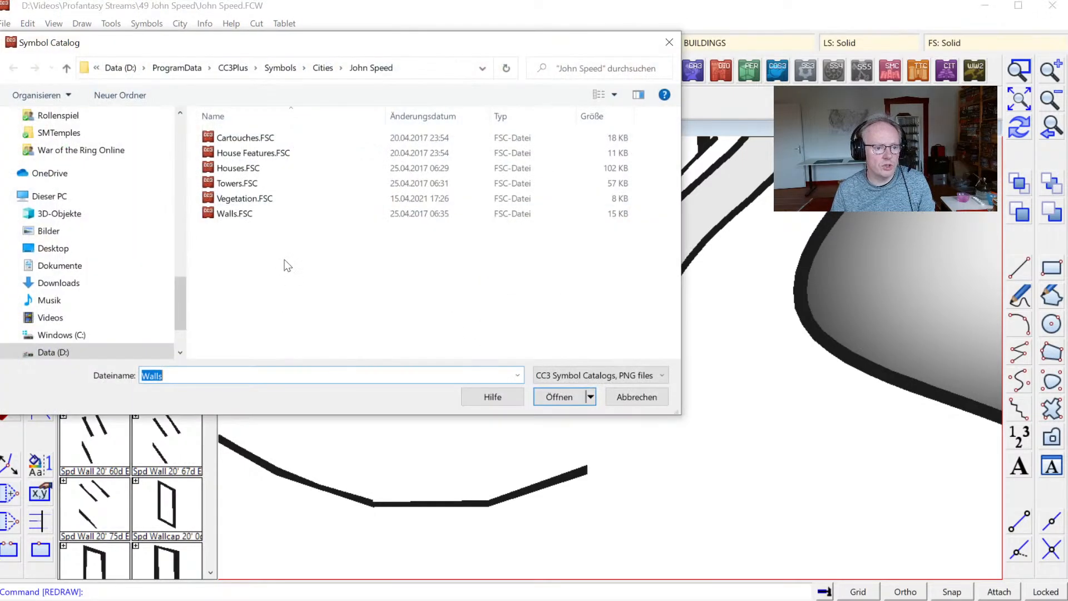
click(225, 183)
double_click(225, 184)
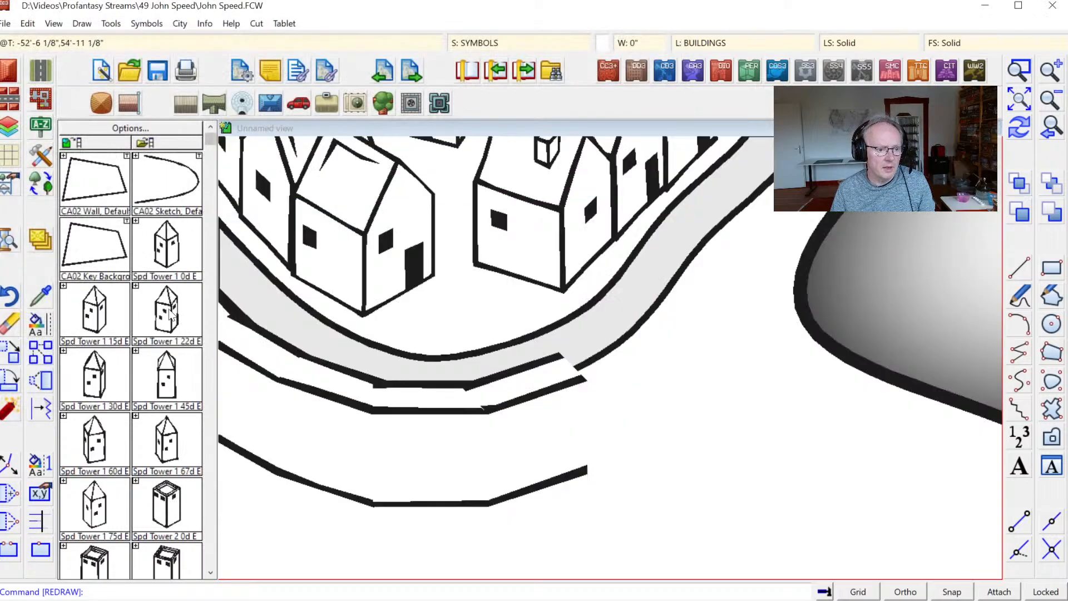
click(167, 262)
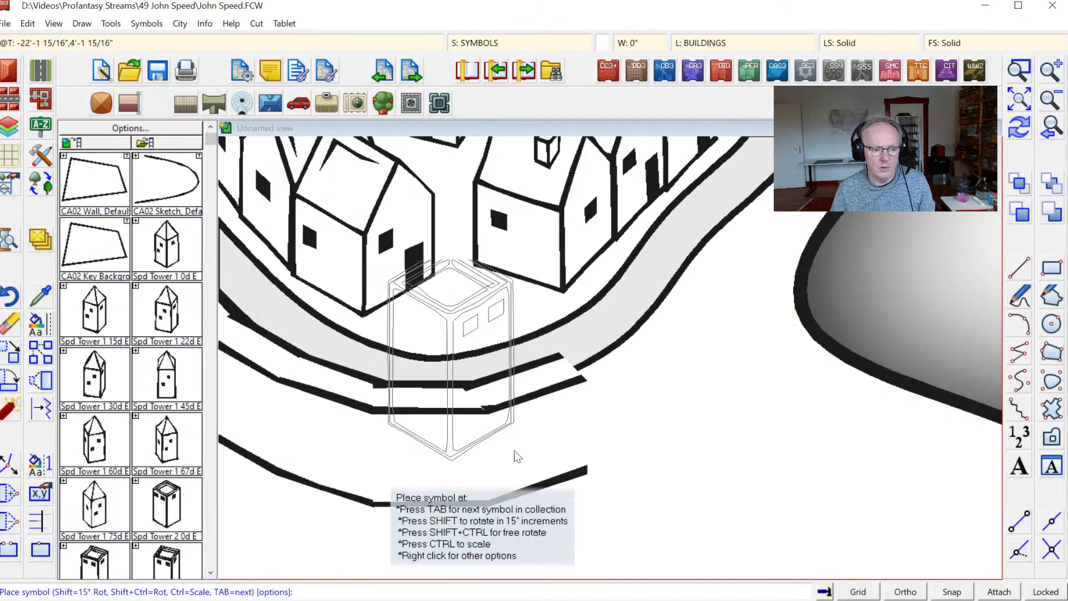
key(Tab)
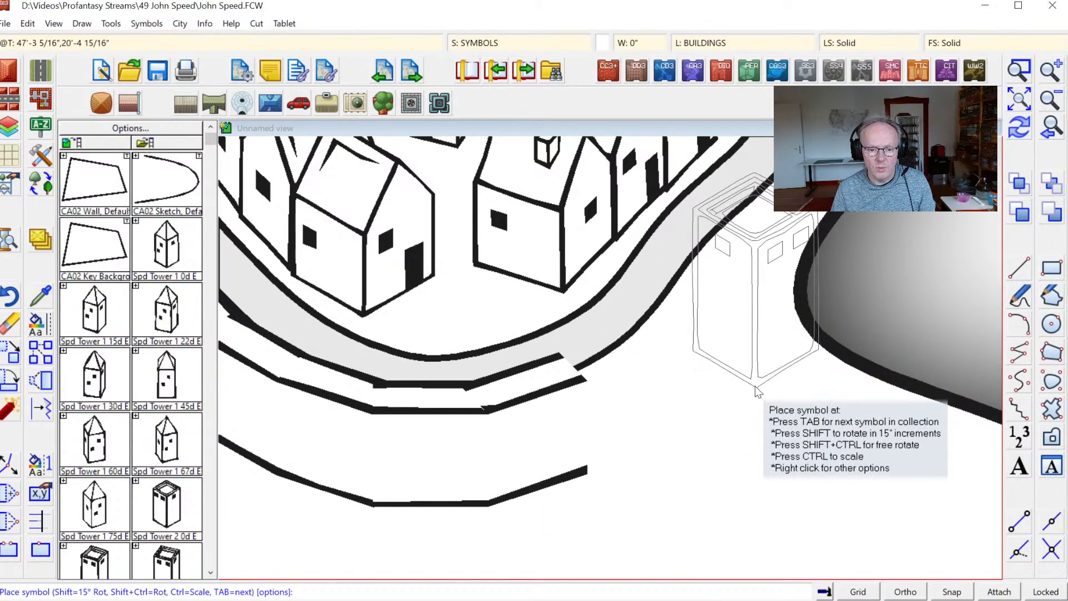
click(764, 388)
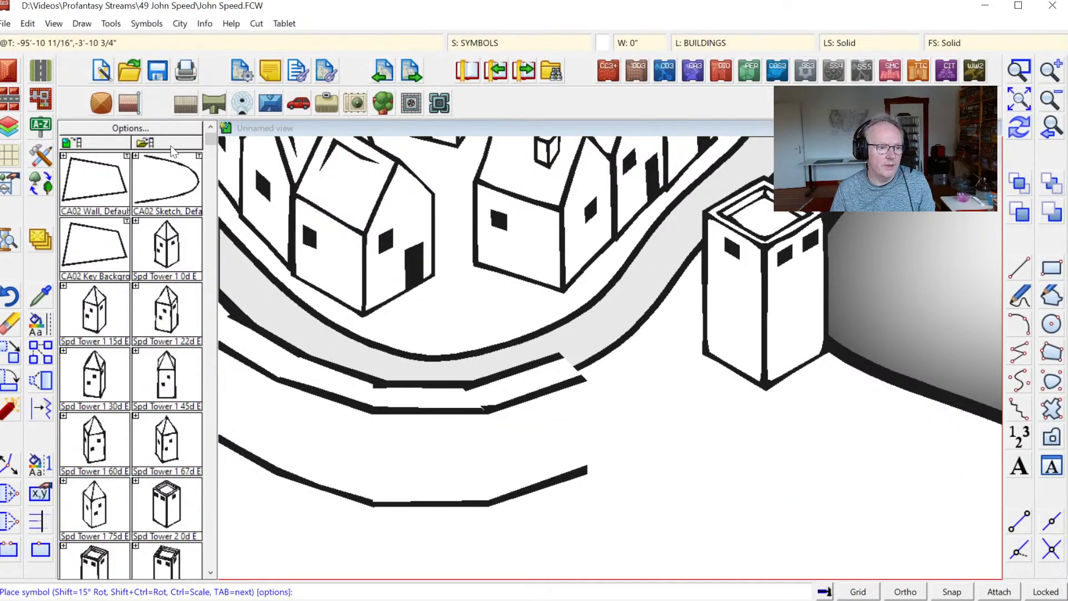
Reload the Walls.FSC catalog and place two angled 20' wall segments linking the lakeside tower to the southern wall.
click(145, 143)
double_click(215, 214)
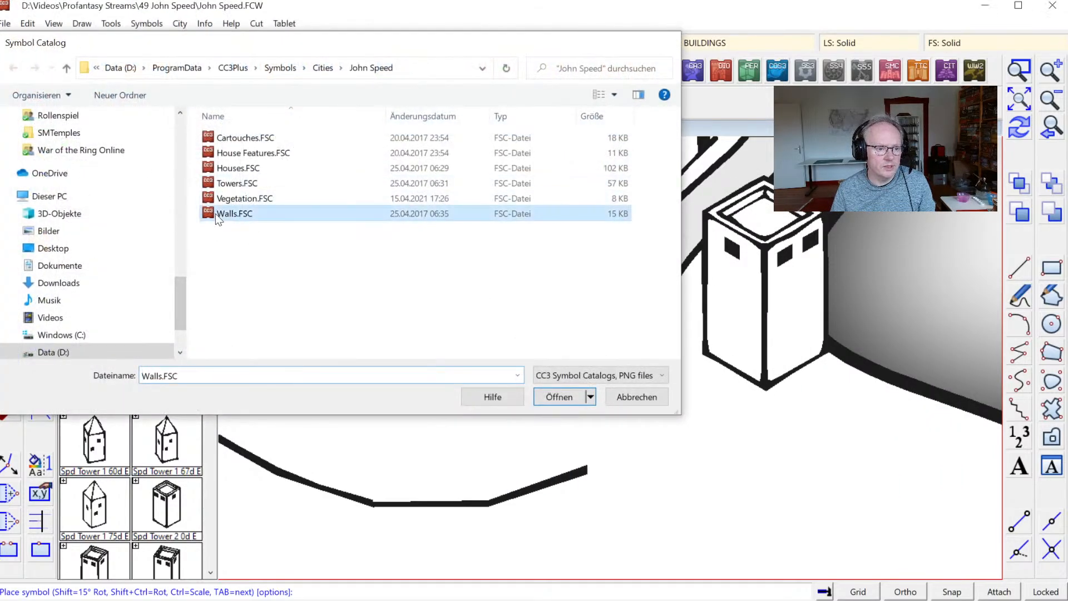
click(184, 271)
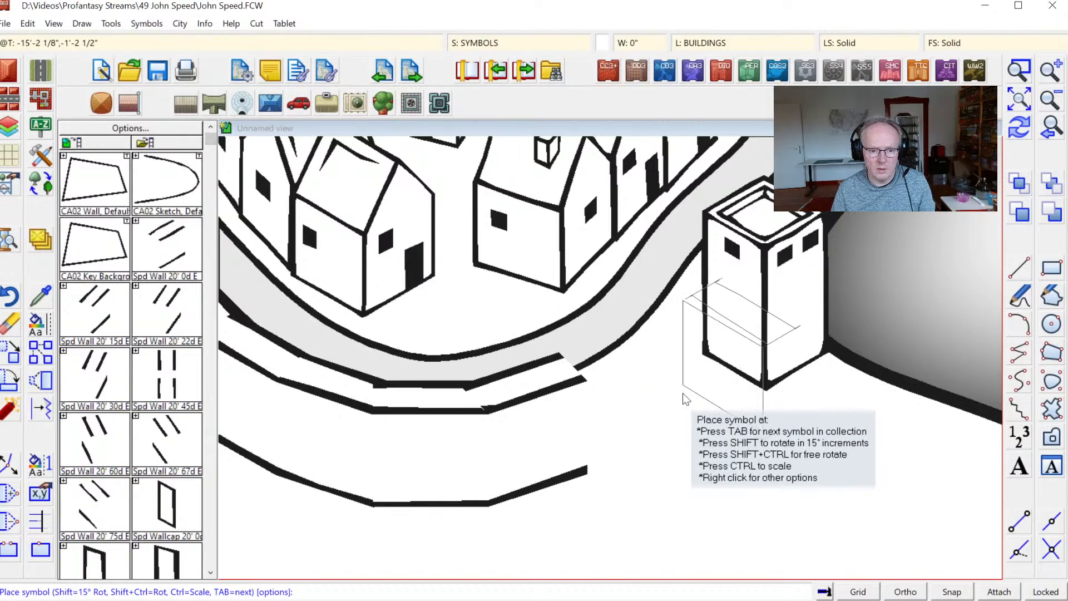
click(752, 380)
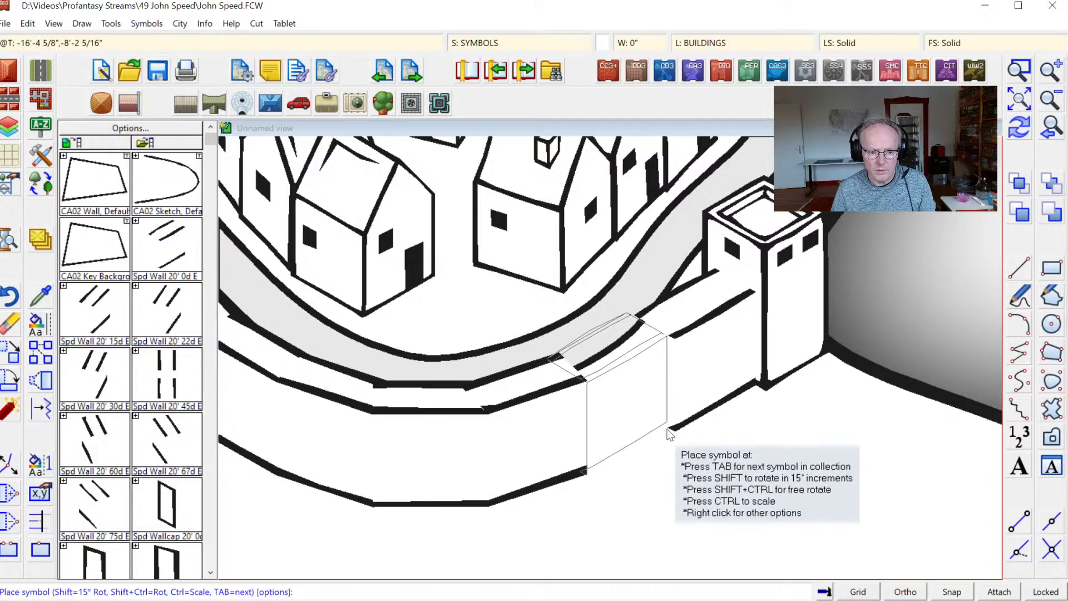
click(669, 436)
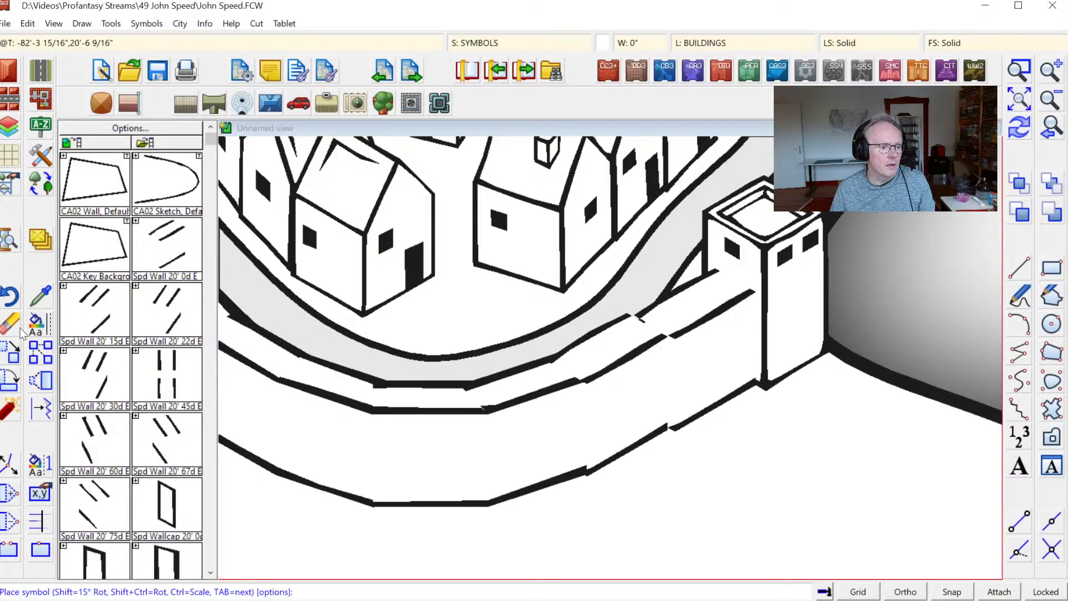
Move the lakeside tower together with its adjoining wall segment to close the gap in the southern wall.
click(12, 356)
click(763, 393)
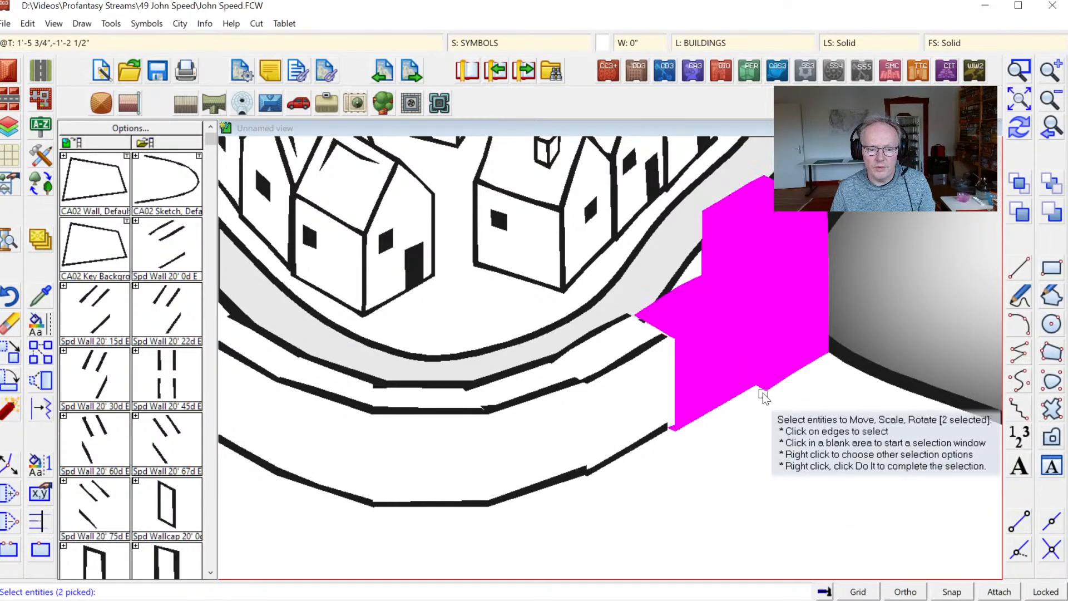
right_click(710, 389)
click(723, 397)
click(713, 402)
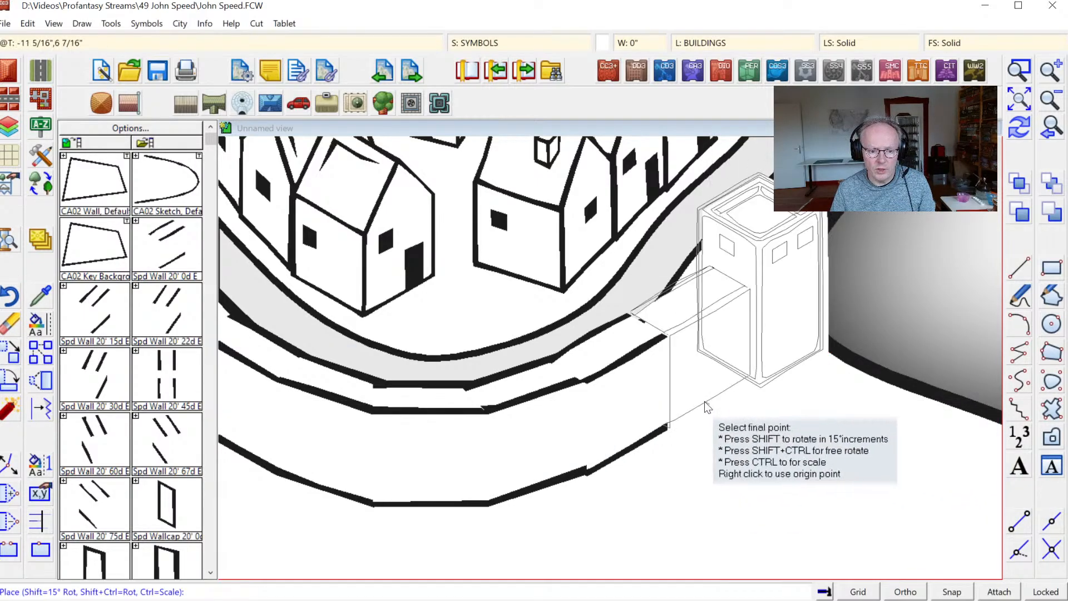
click(705, 407)
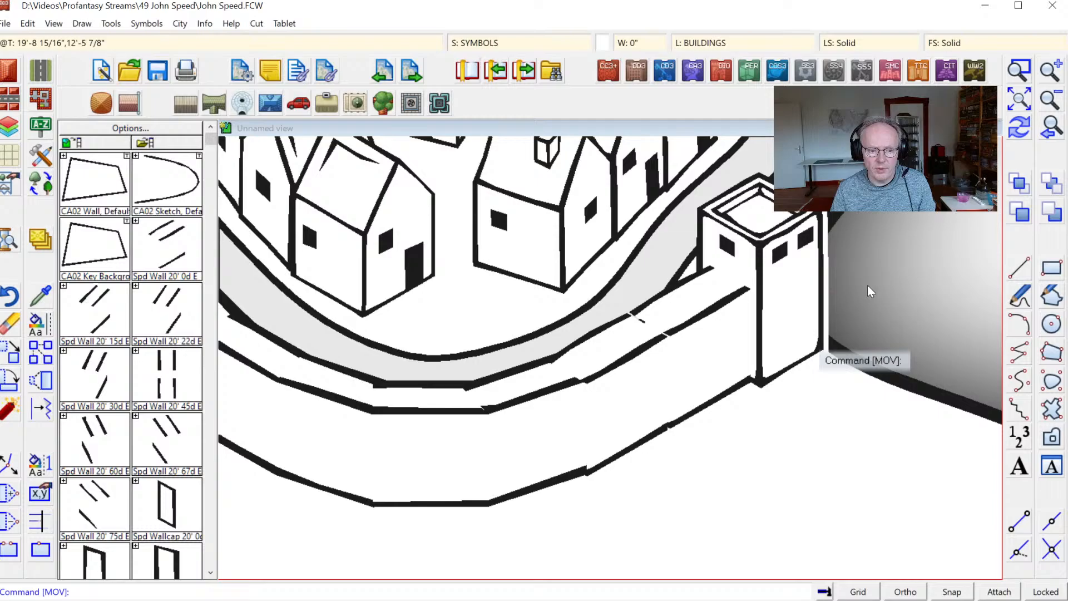
Set the current drawing colour to black, colour 0.
click(1056, 137)
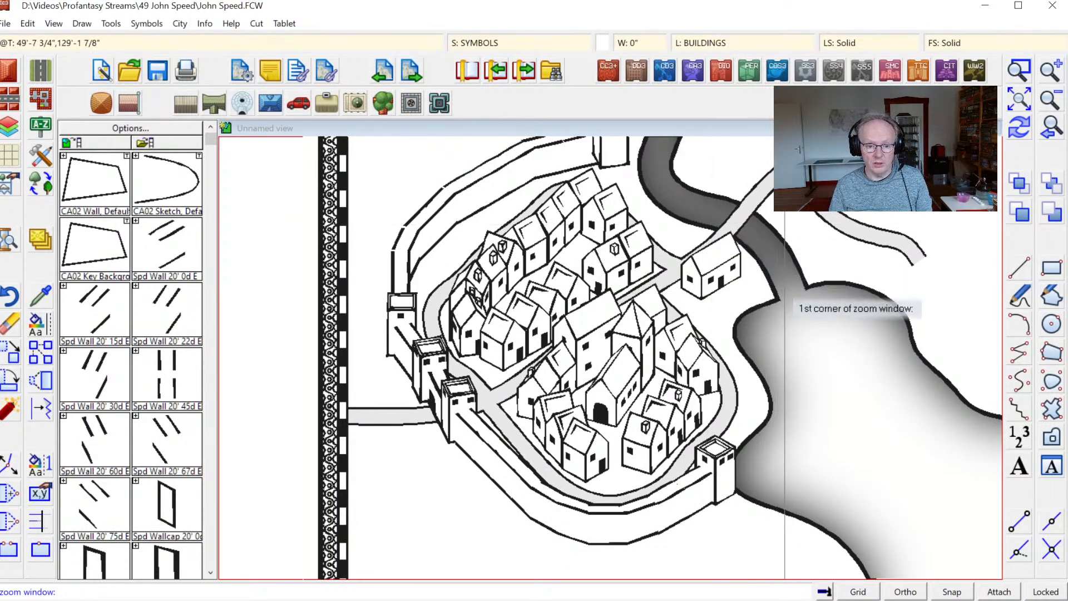
click(687, 464)
click(760, 531)
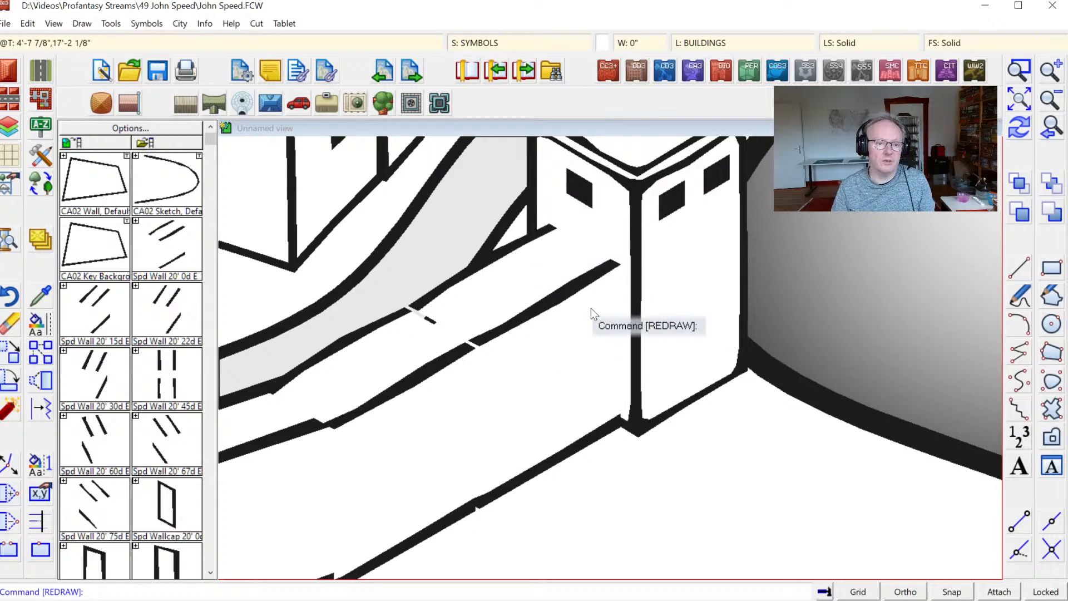
click(608, 46)
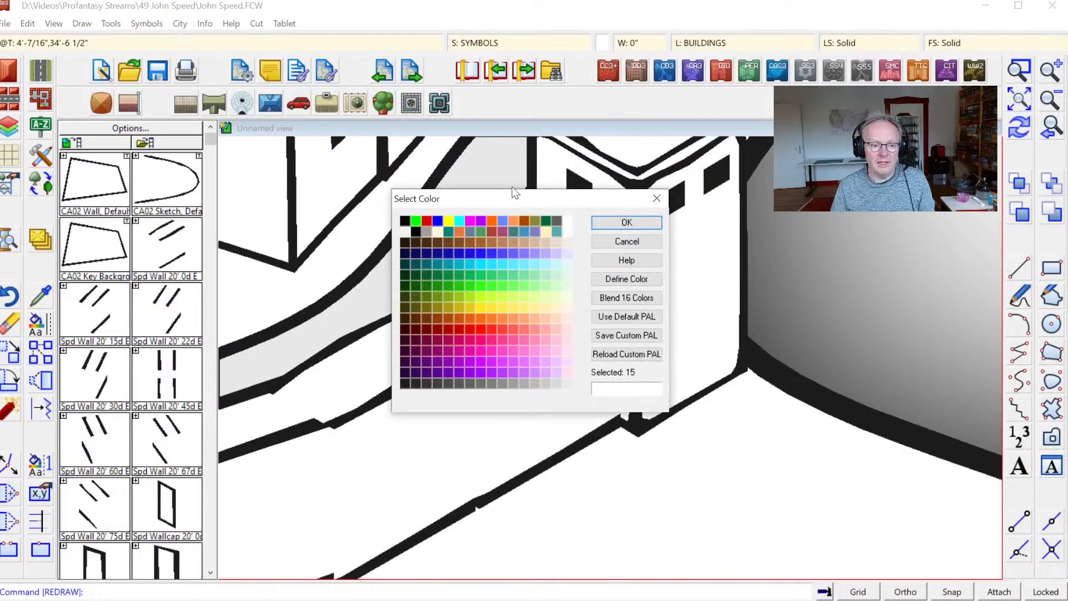
click(406, 222)
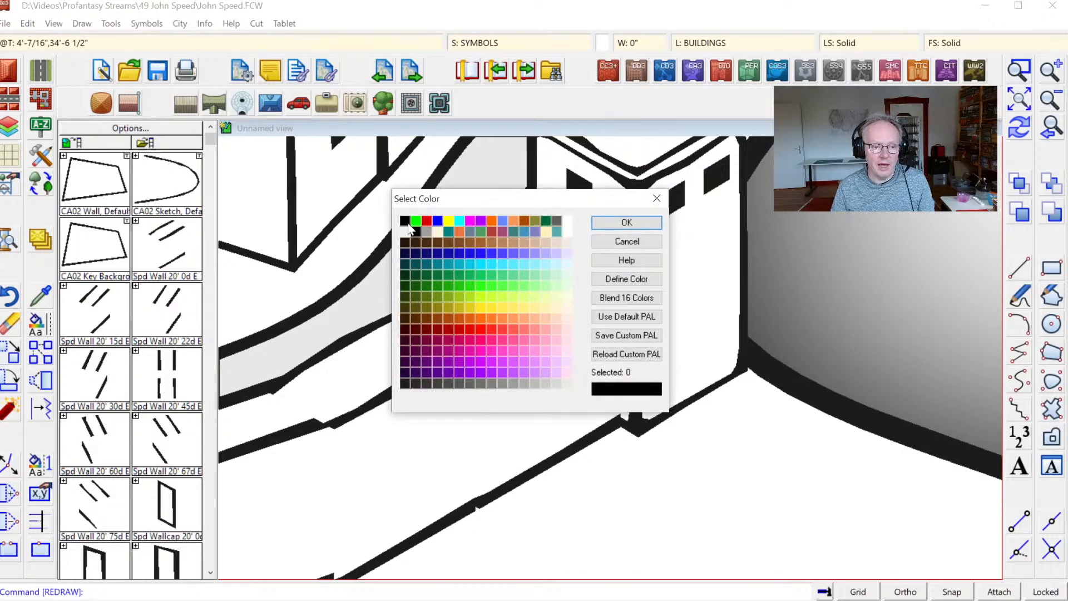
click(596, 222)
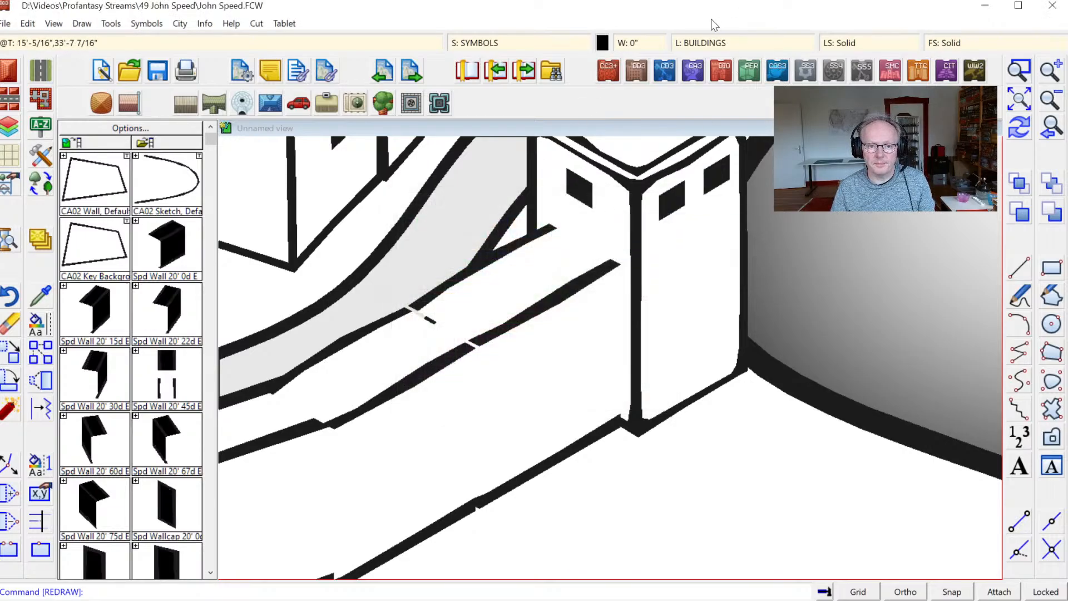
Make SYMBOLS DETAILS the current drawing sheet.
click(701, 41)
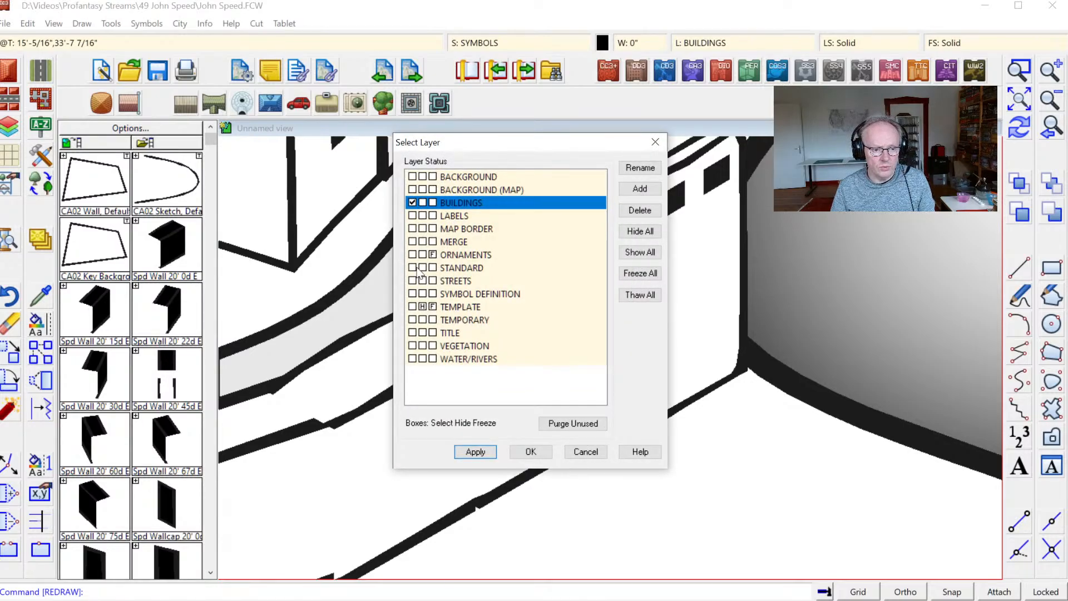
key(Escape)
click(551, 70)
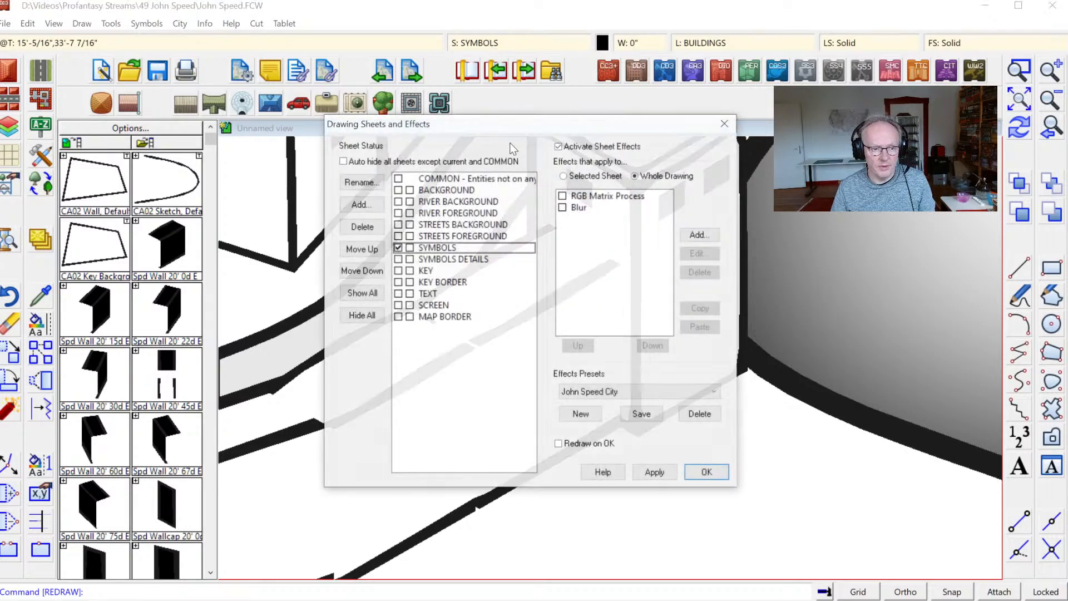
click(400, 261)
click(706, 473)
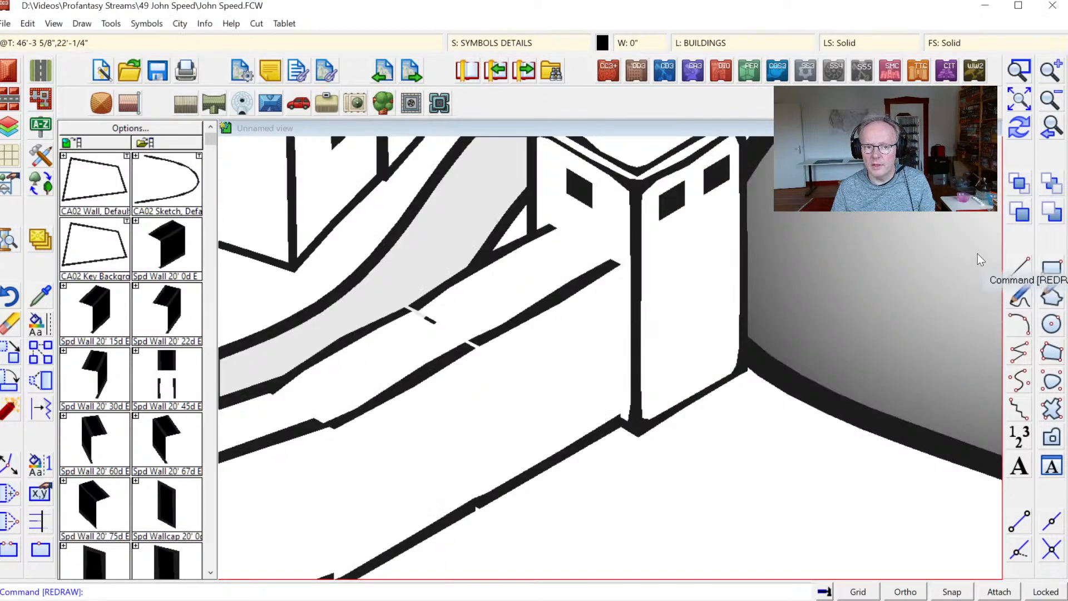
Draw a thin L-shaped black polygon across the wall top in front of the lakeside tower, edging its wall walk.
click(1056, 355)
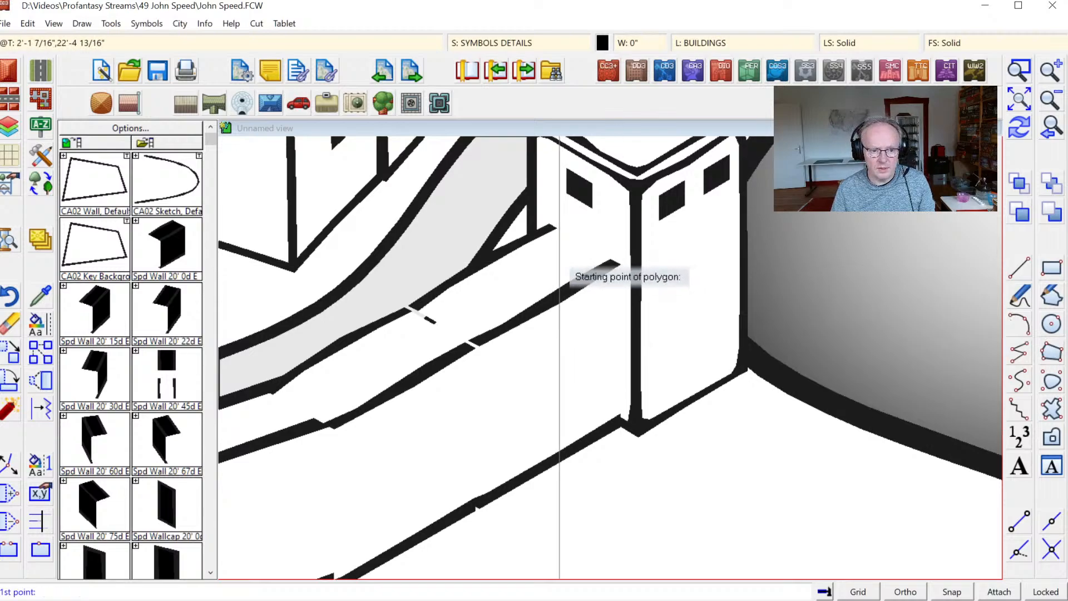
click(550, 249)
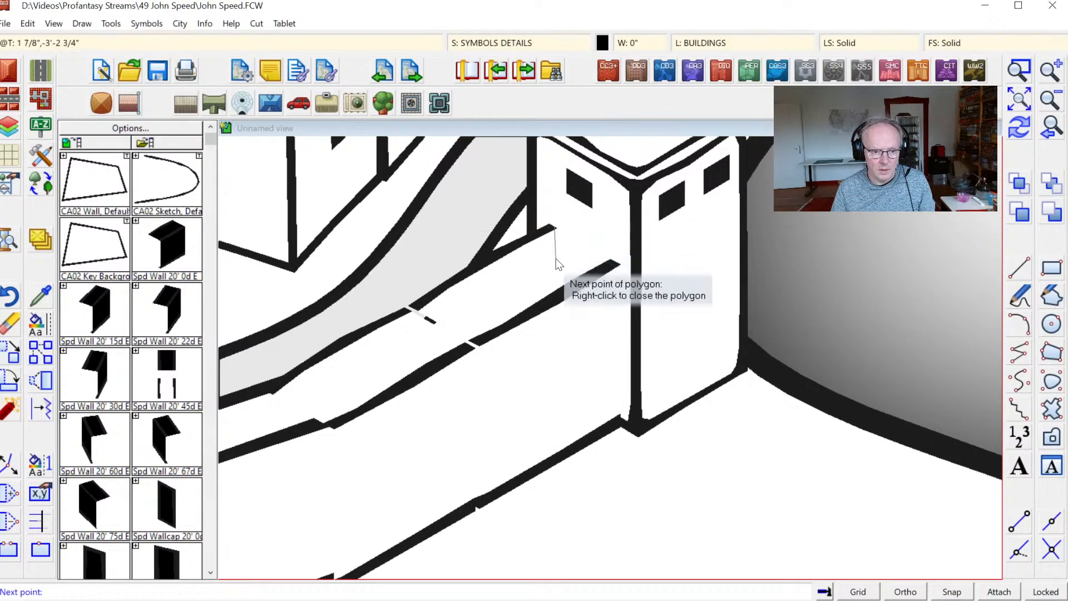
click(554, 265)
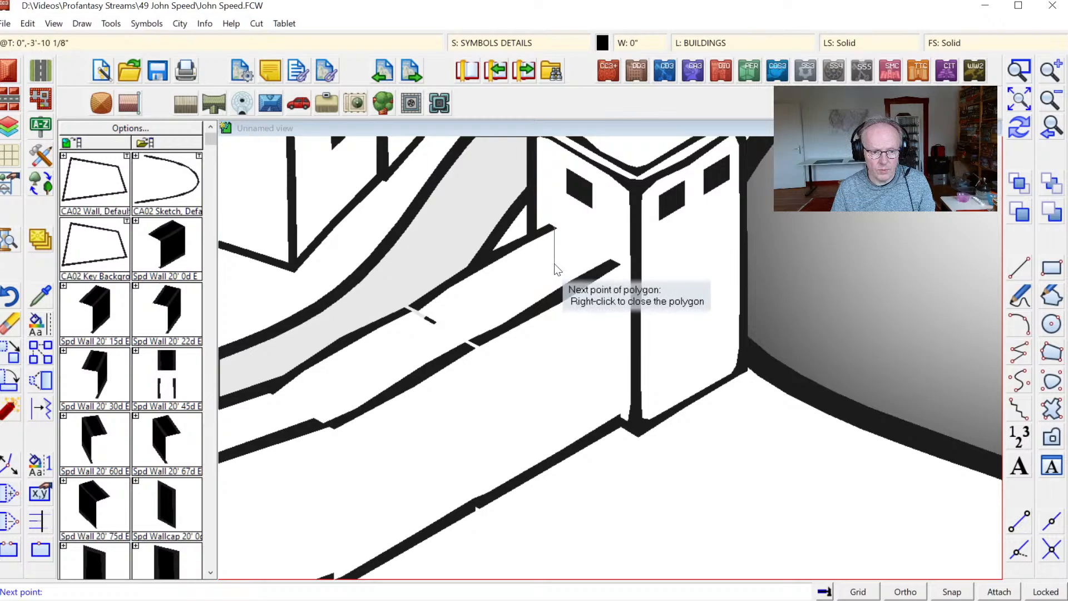
click(580, 279)
click(570, 285)
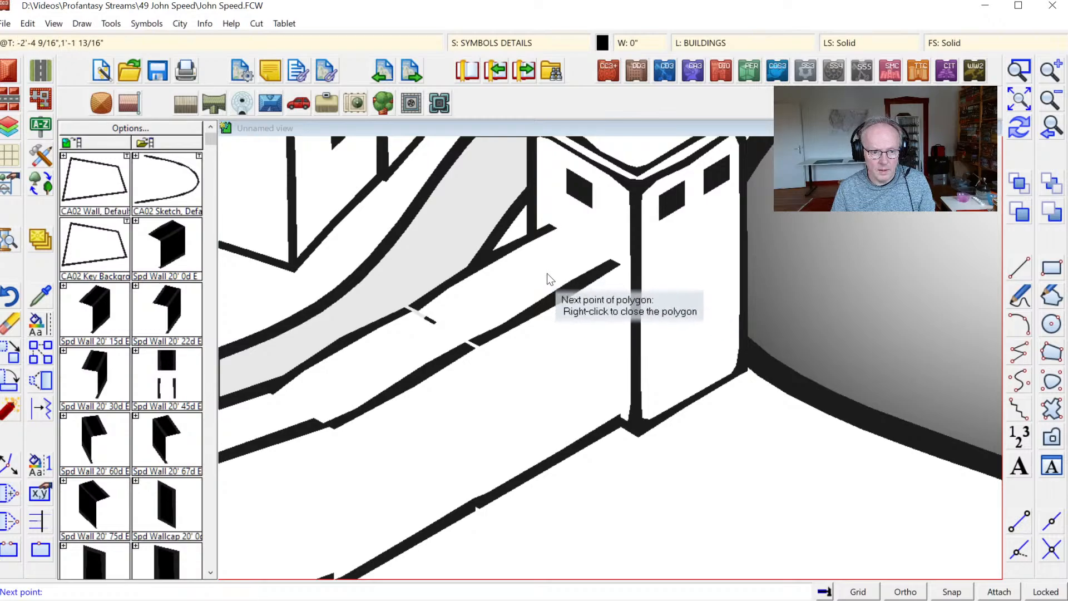
click(549, 271)
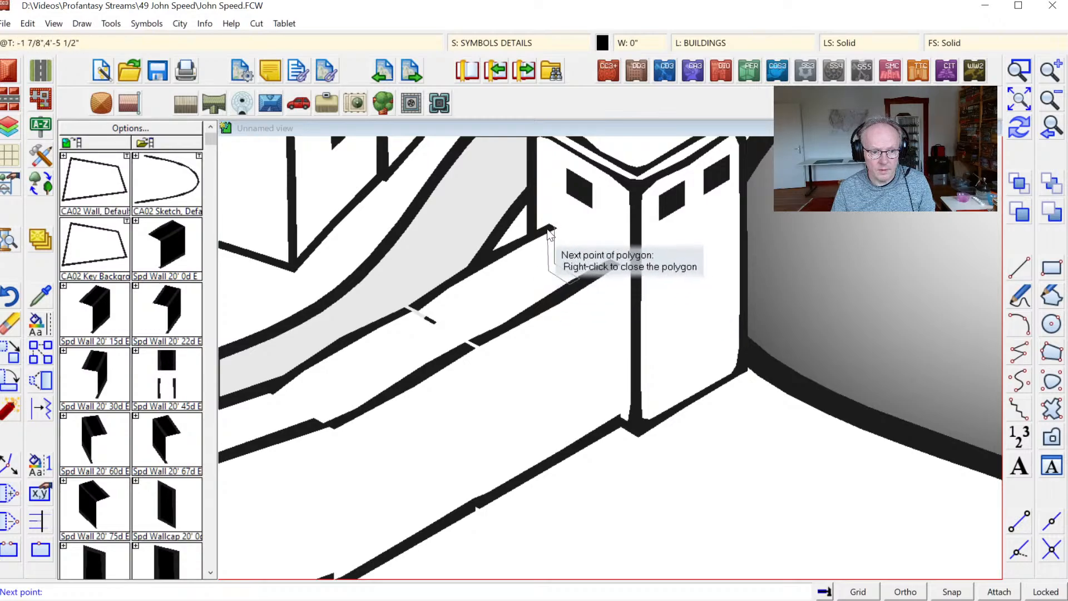
right_click(550, 240)
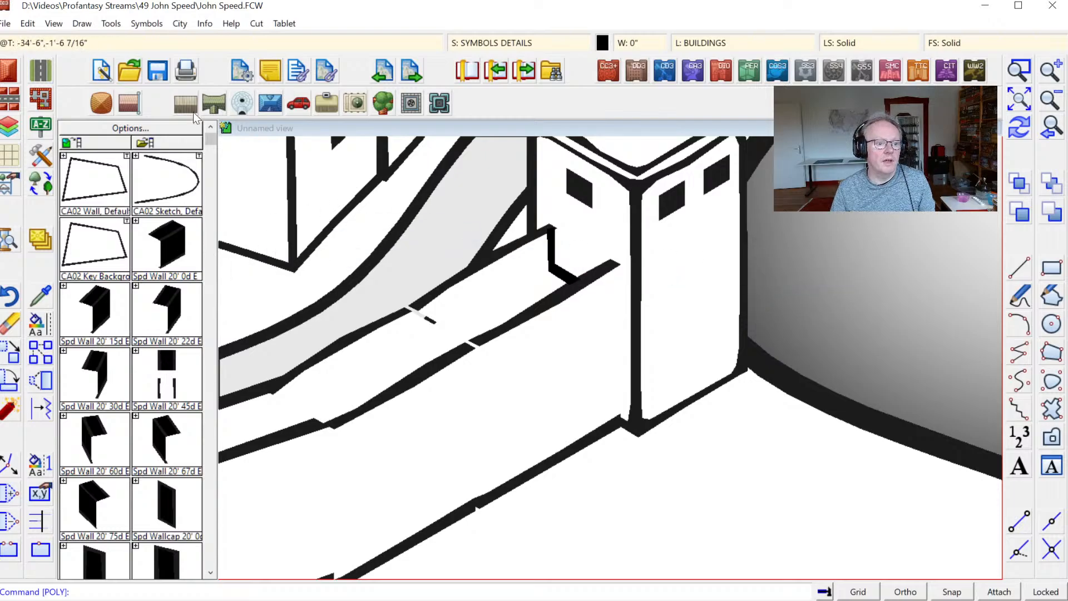
Load the House Features.FSC symbol catalog and place a Spd Door 1 on the lakeside tower face where the wall walk ends.
click(169, 144)
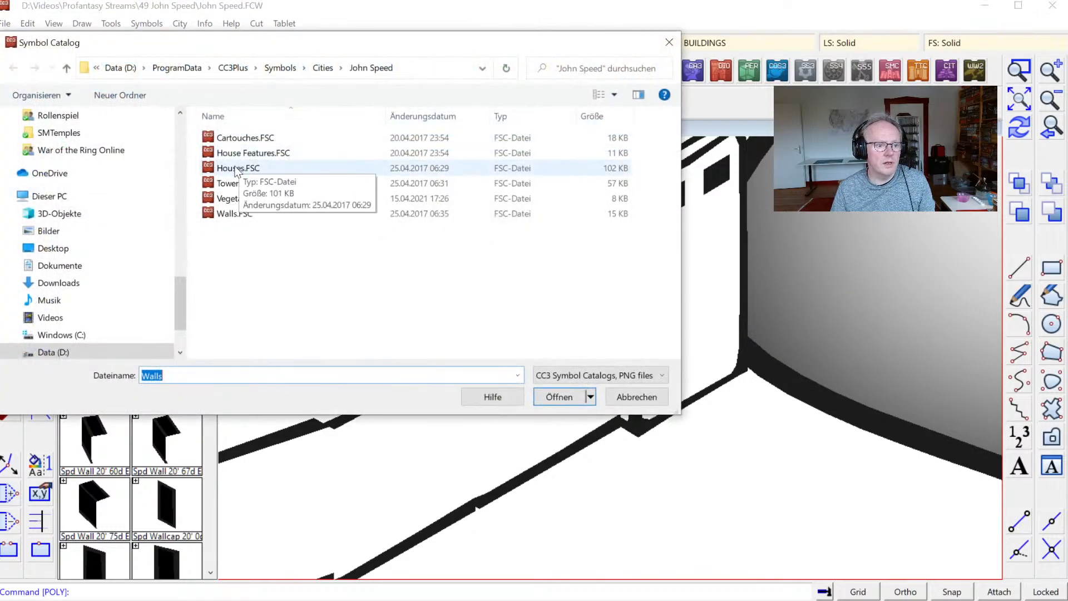
double_click(237, 153)
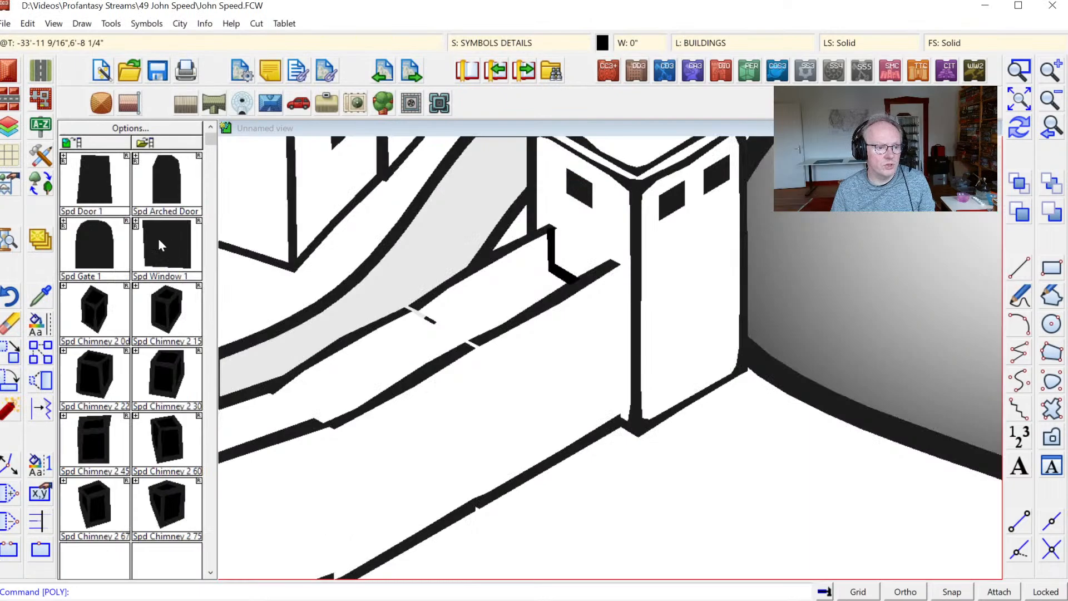
click(96, 211)
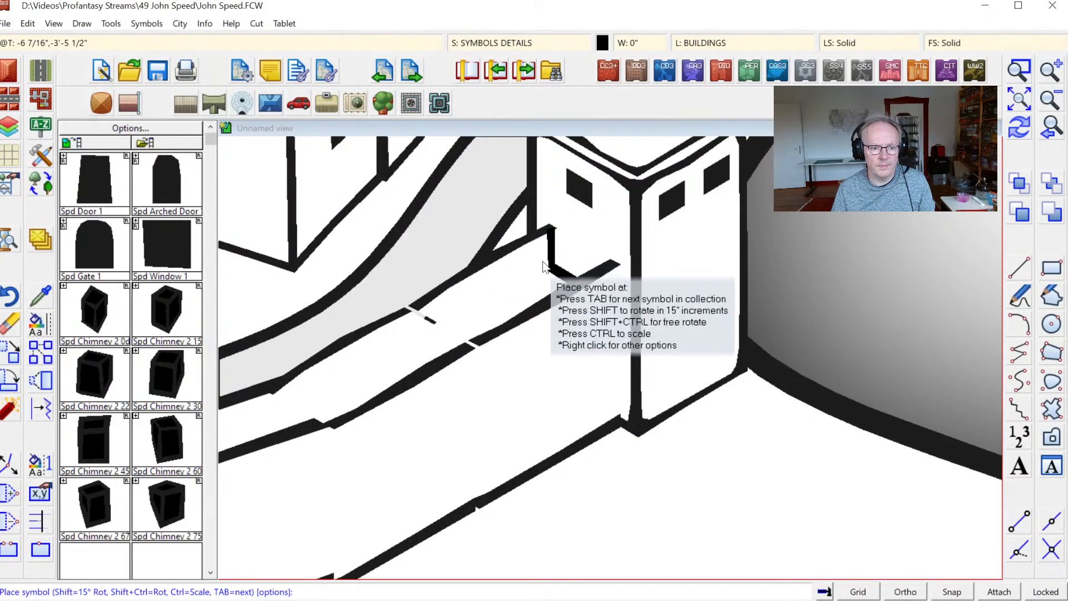
right_click(586, 283)
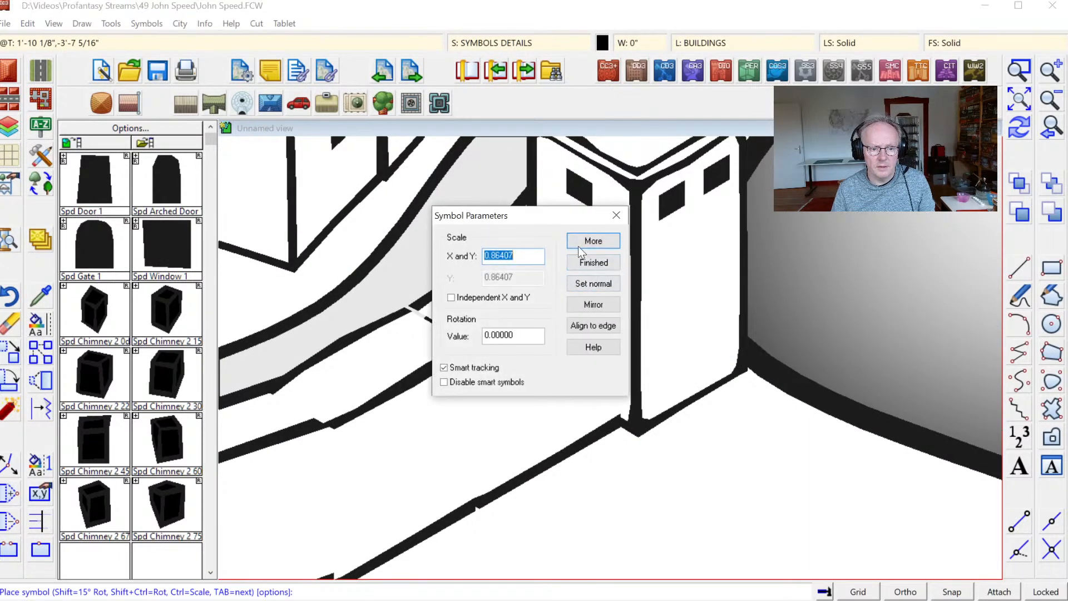
click(582, 261)
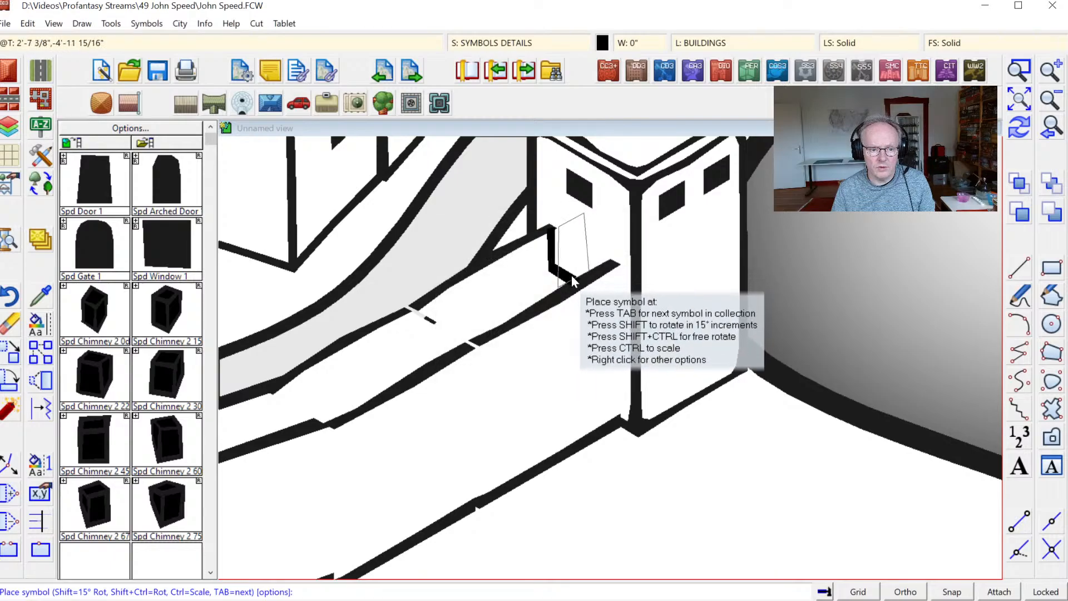
click(1019, 75)
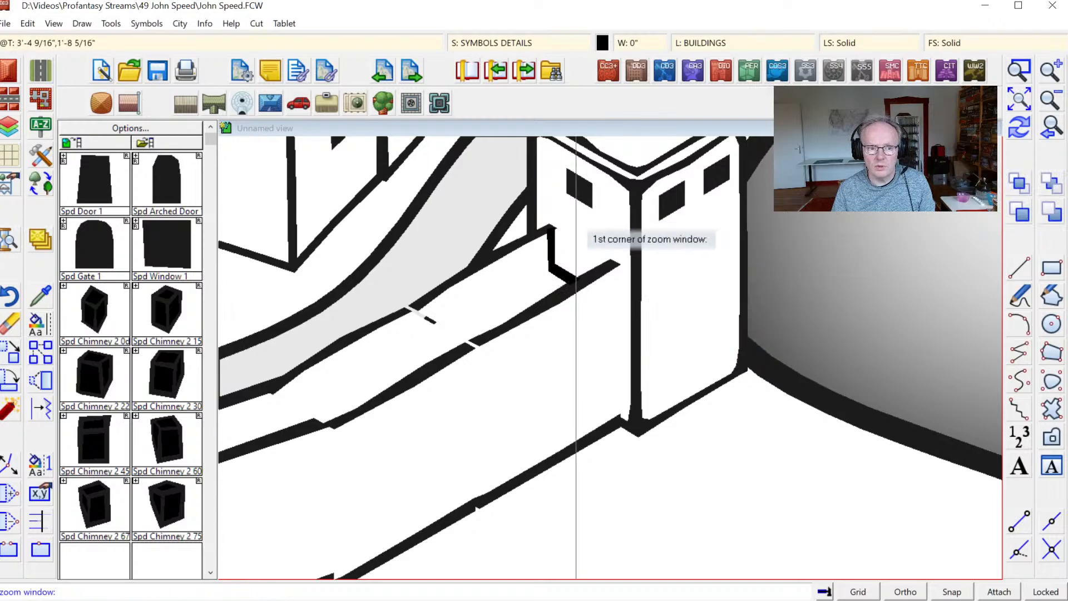
click(576, 225)
click(665, 348)
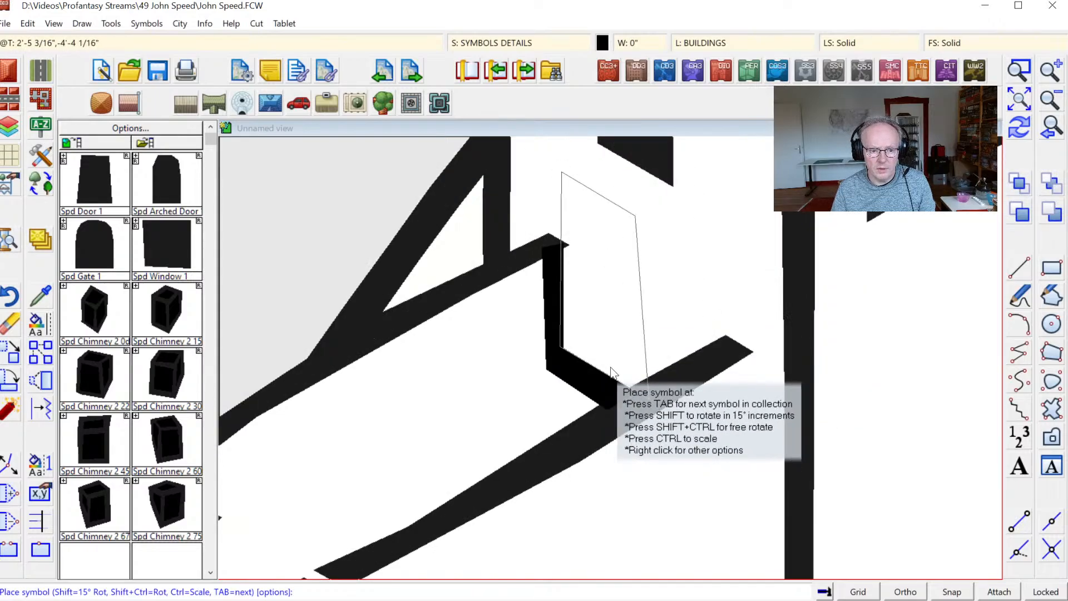
click(615, 374)
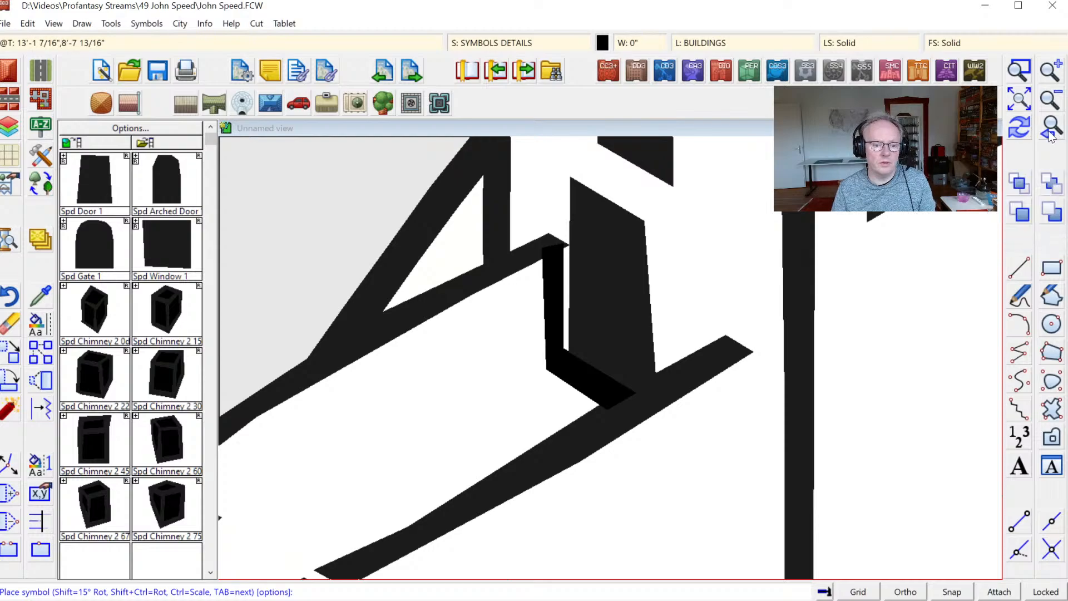
click(1051, 132)
key(Escape)
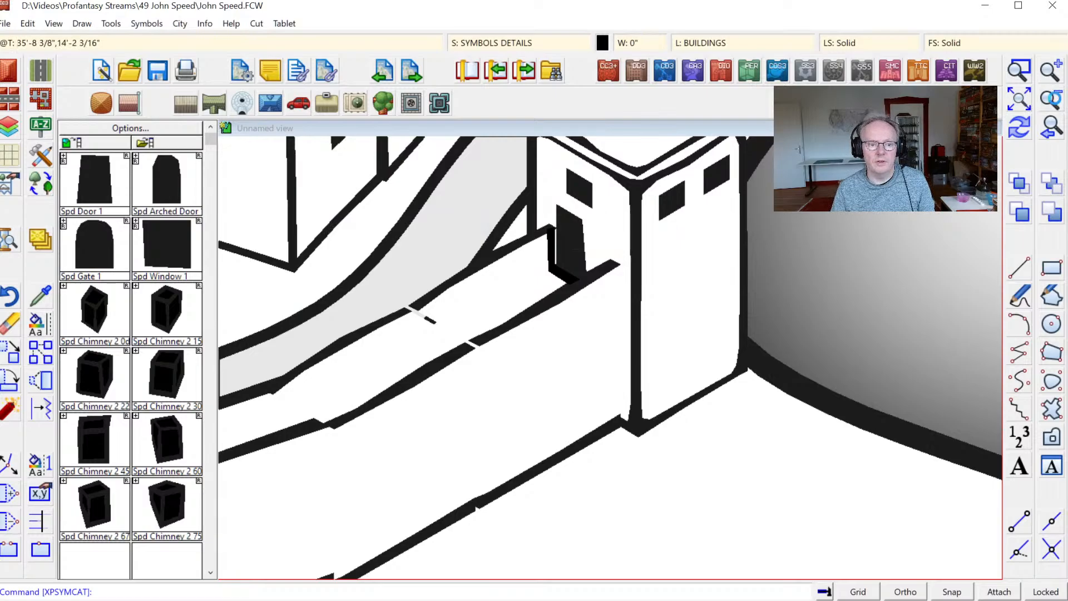
Load the Towers.FSC symbol catalog for work on the river area northeast of the town.
click(1050, 101)
click(1050, 100)
click(1050, 100)
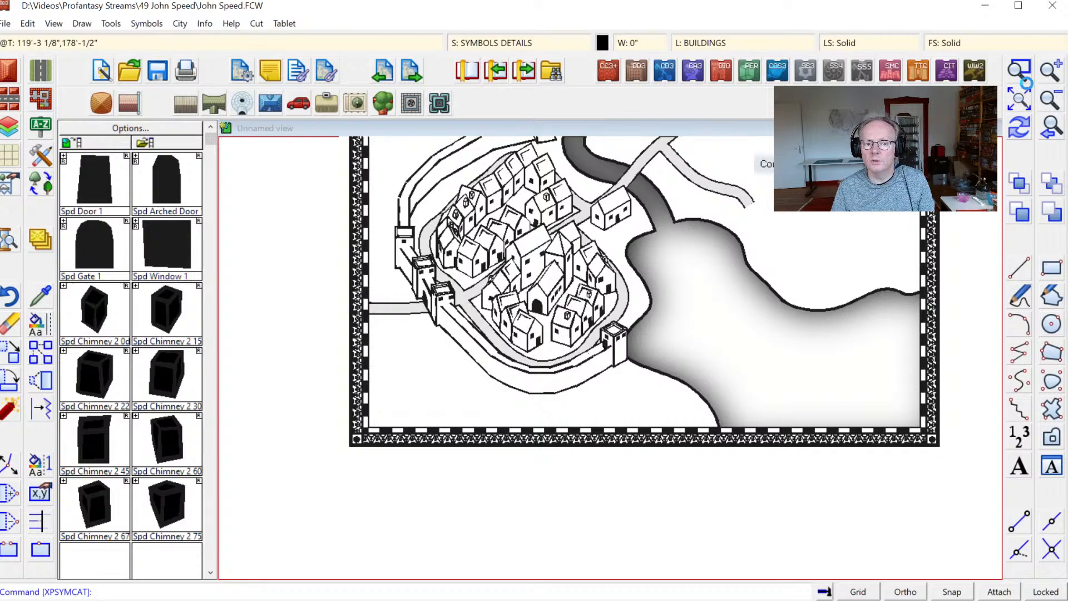
click(1019, 69)
click(484, 212)
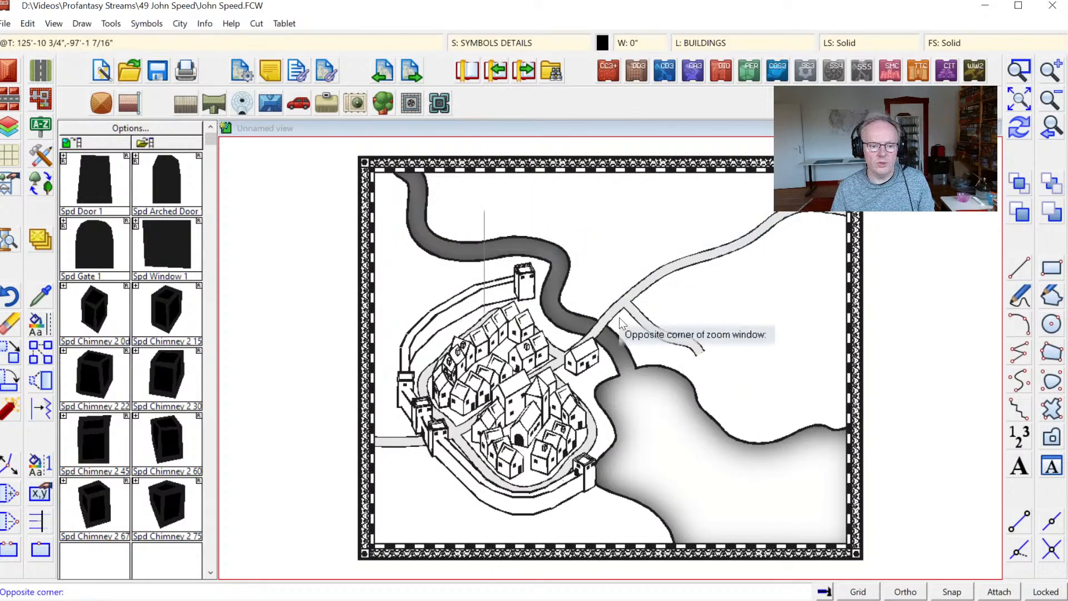
click(786, 447)
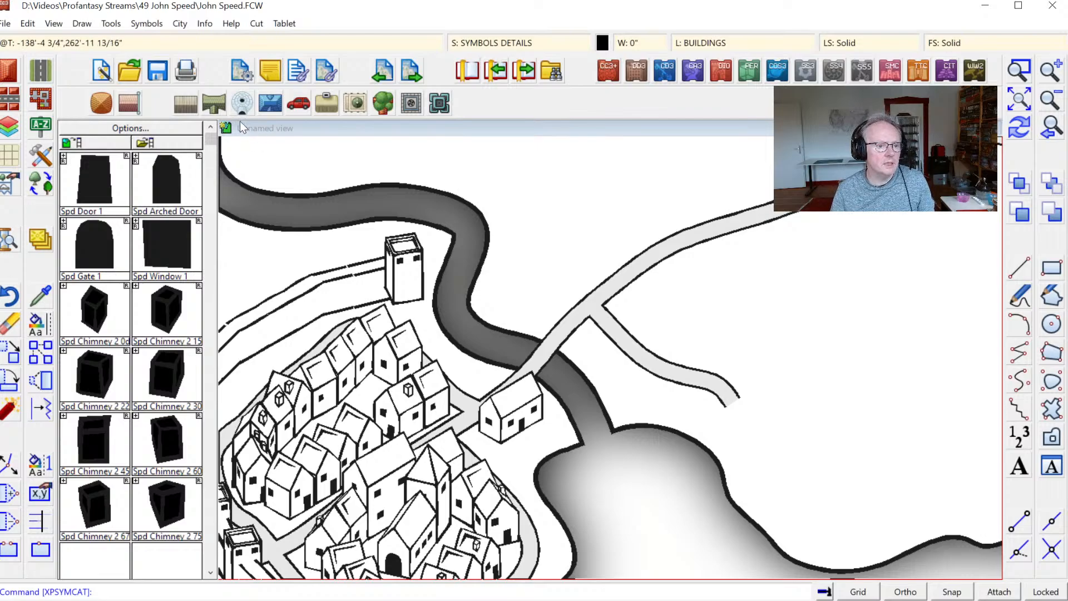
click(156, 141)
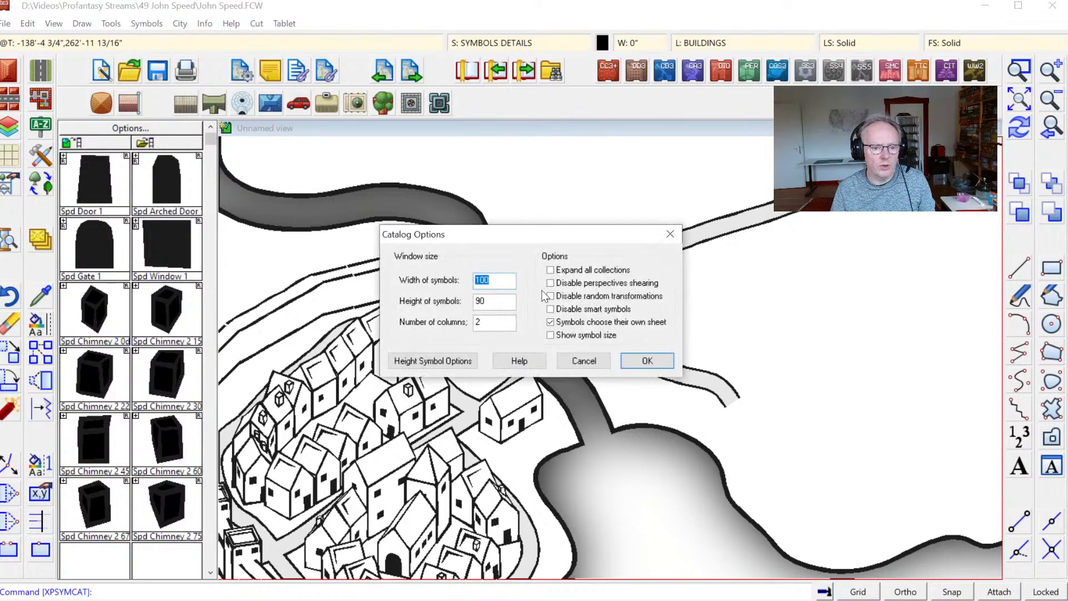
click(583, 360)
click(172, 142)
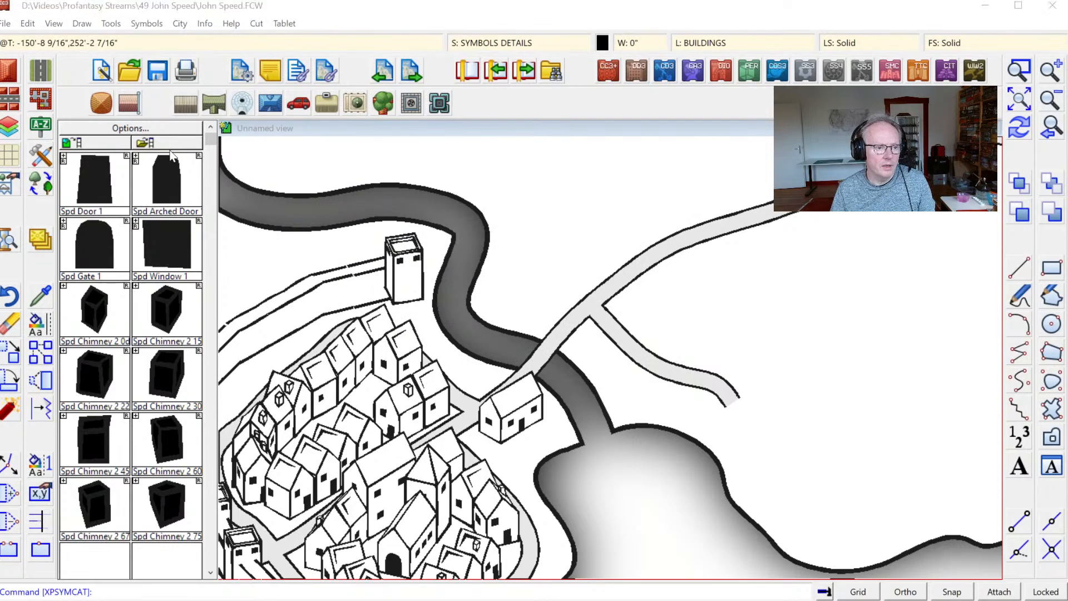
double_click(240, 184)
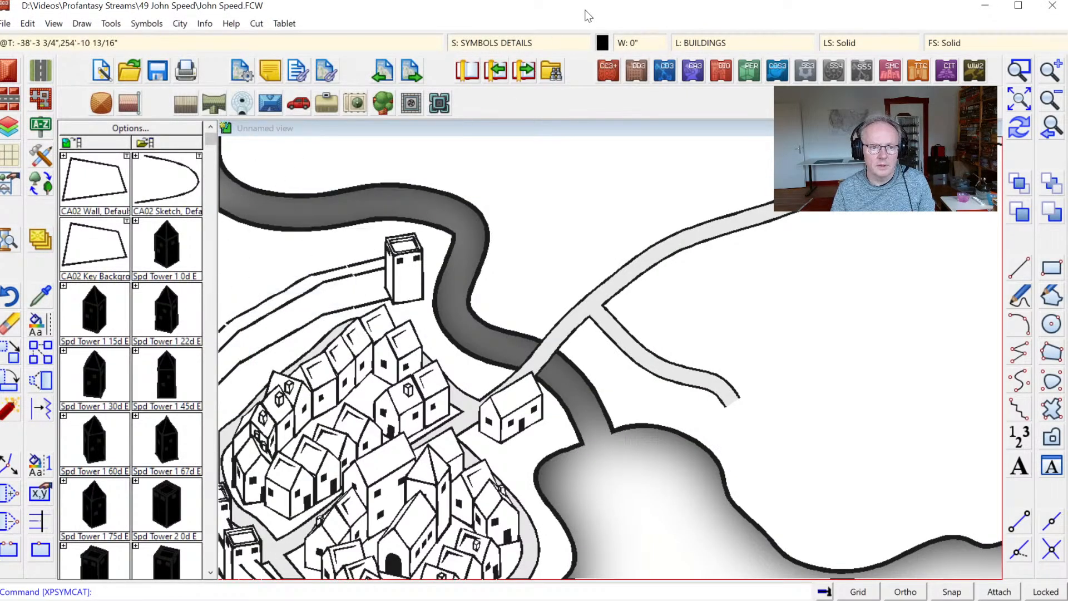
Set the drawing colour to white, colour 15, and place a Spd Tower 2 0d symbol beside the road fork across the river.
click(603, 43)
click(568, 221)
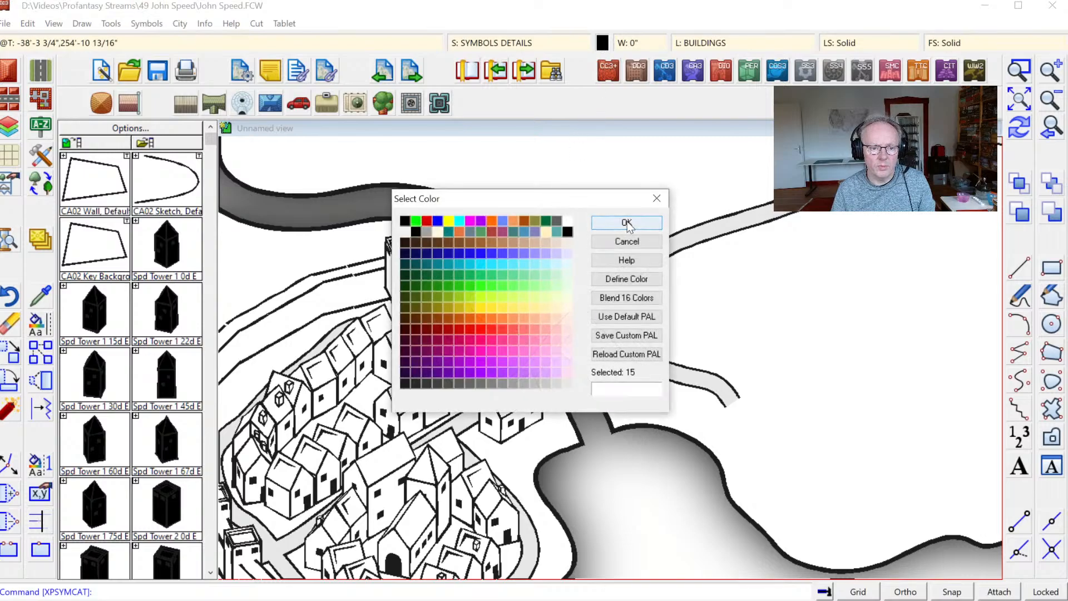
click(627, 222)
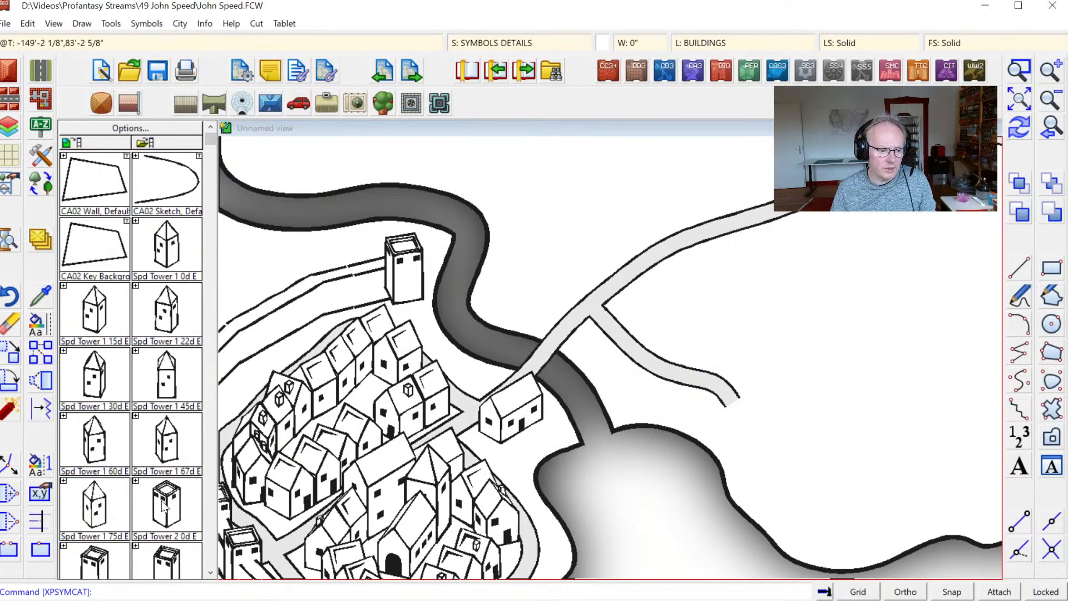
click(175, 516)
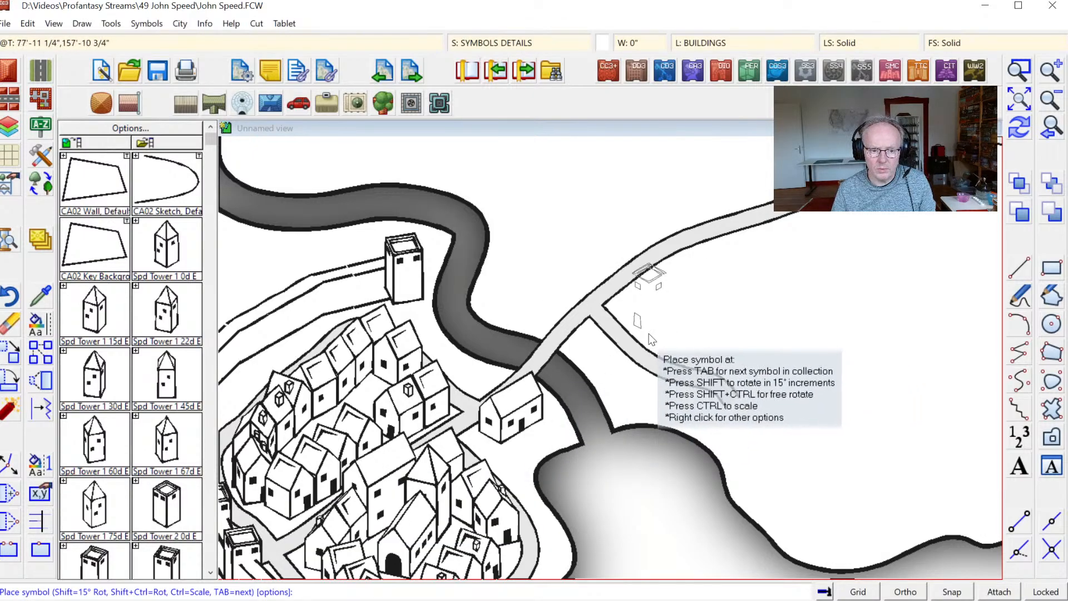
click(646, 334)
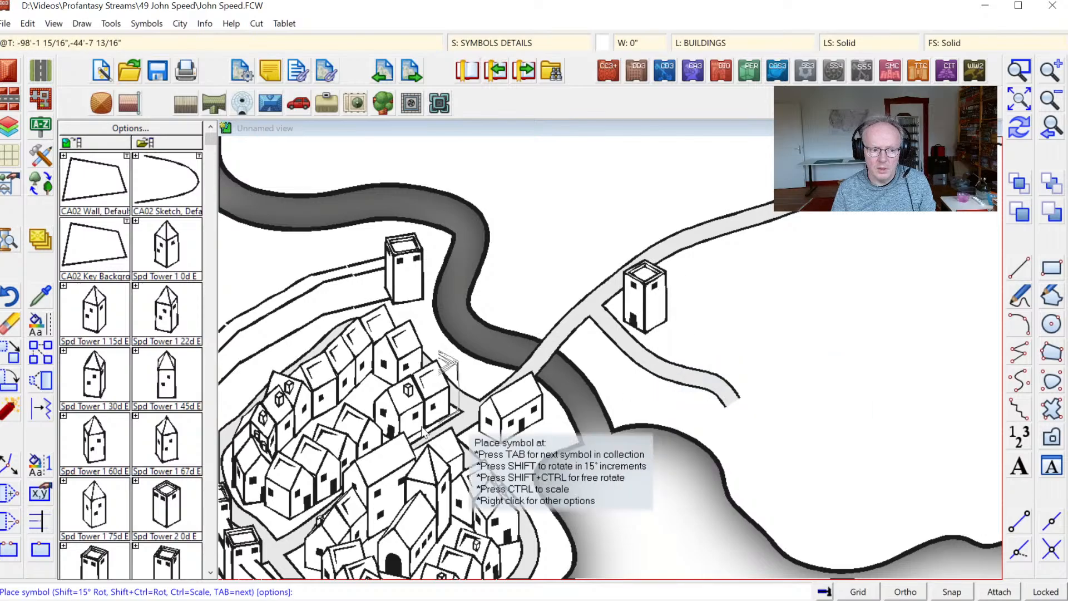
Undo the placement of the flat-roofed tower beside the road fork across the river.
click(46, 26)
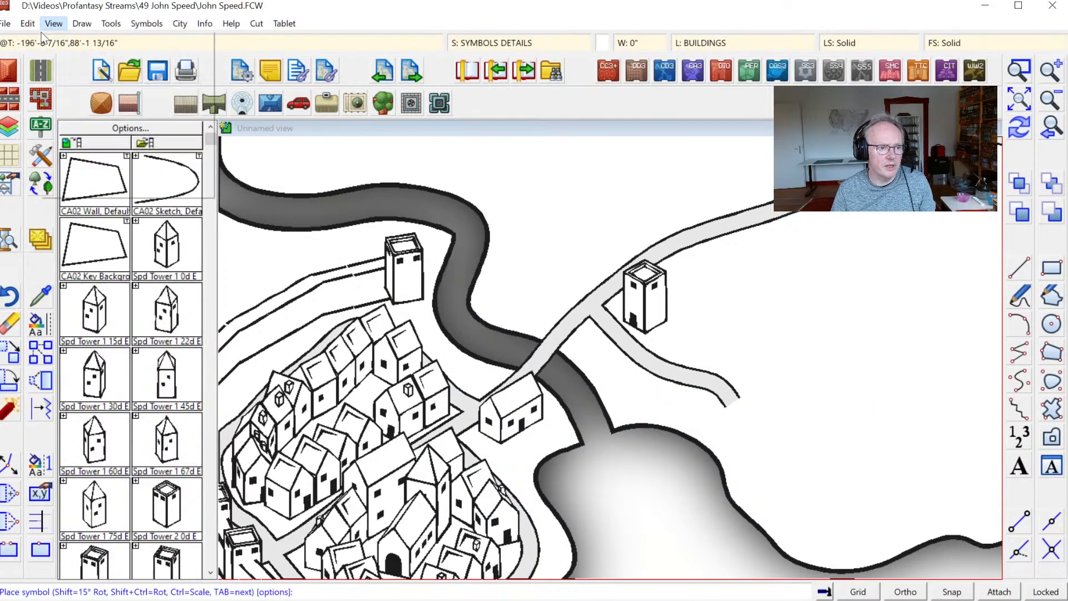
click(27, 23)
click(27, 25)
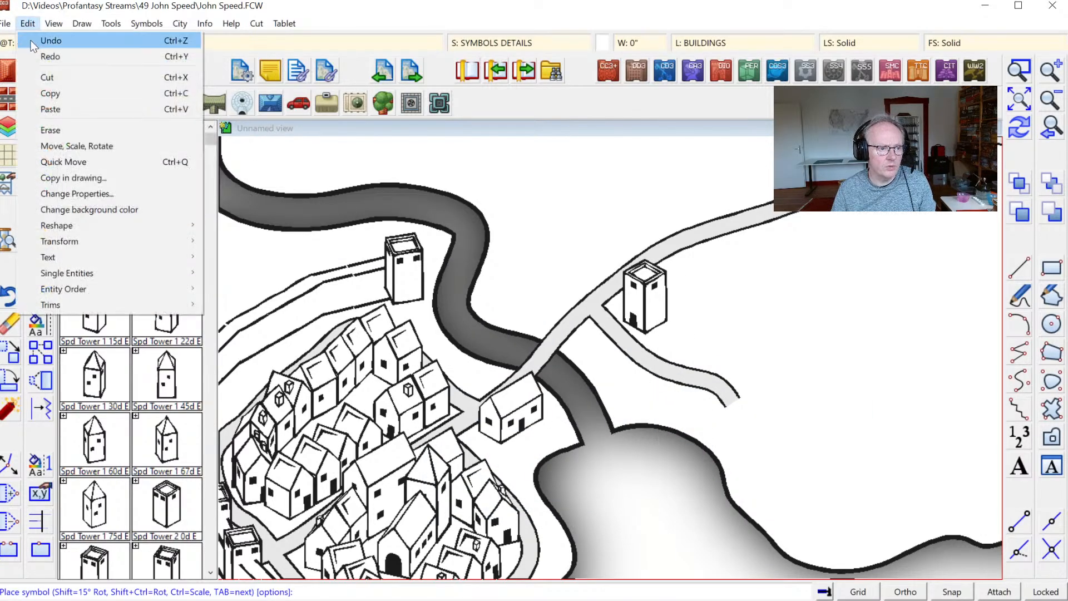
click(39, 38)
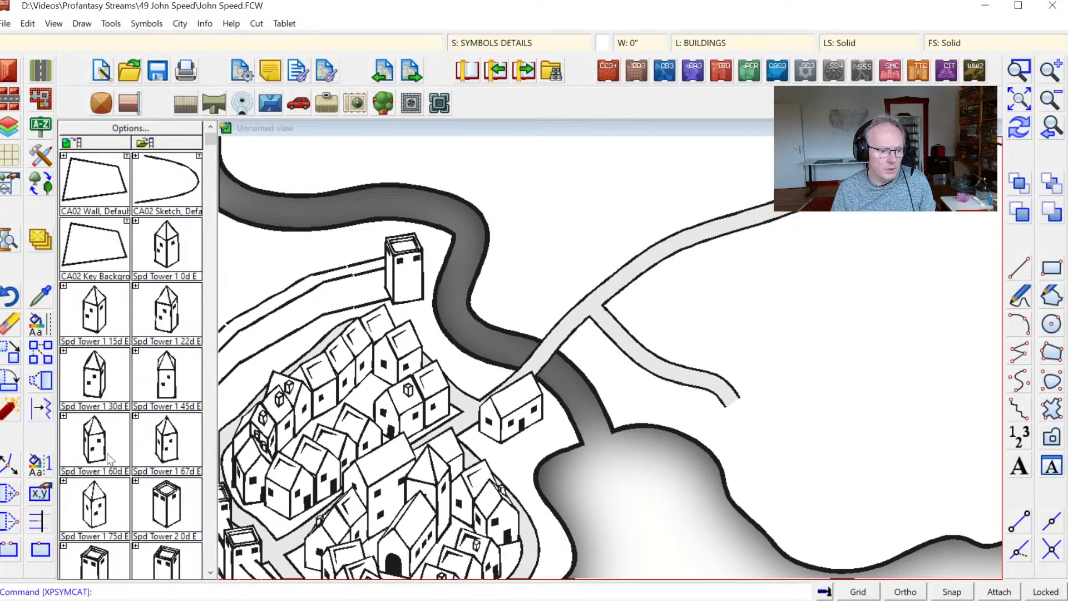
Place a Spd Tower 1 0d scaled to about 1.19 beside the road fork and a flat-roofed tower along the road to its northeast.
click(157, 271)
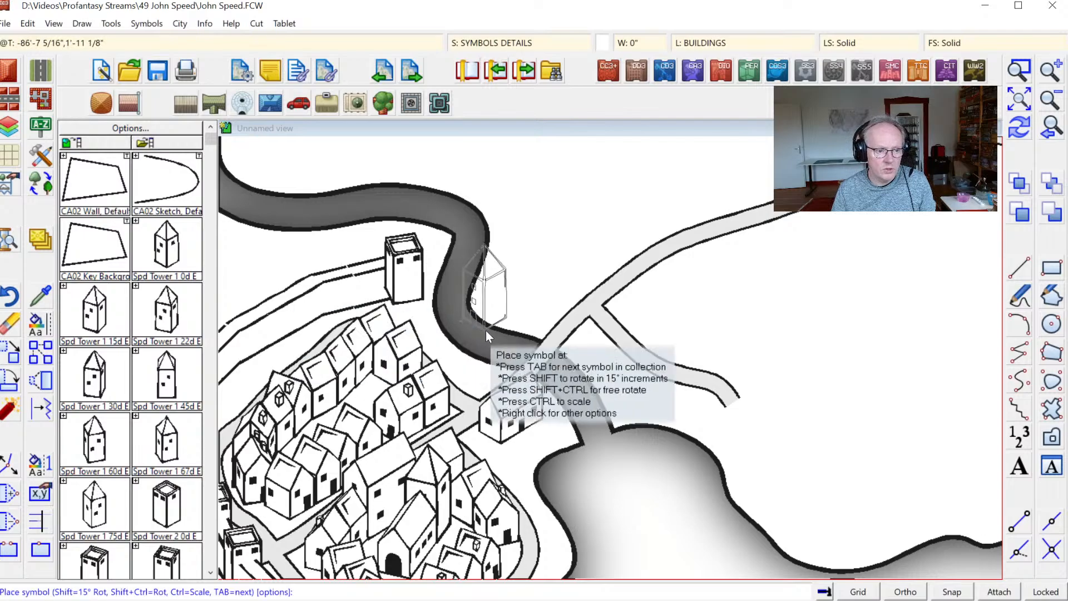
right_click(518, 332)
click(593, 287)
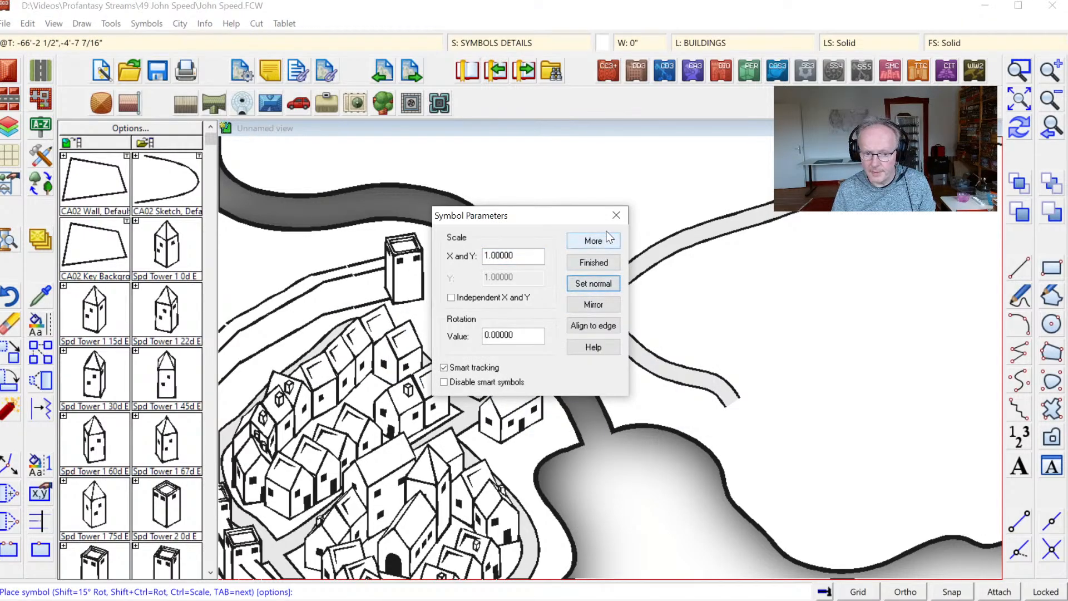
click(594, 243)
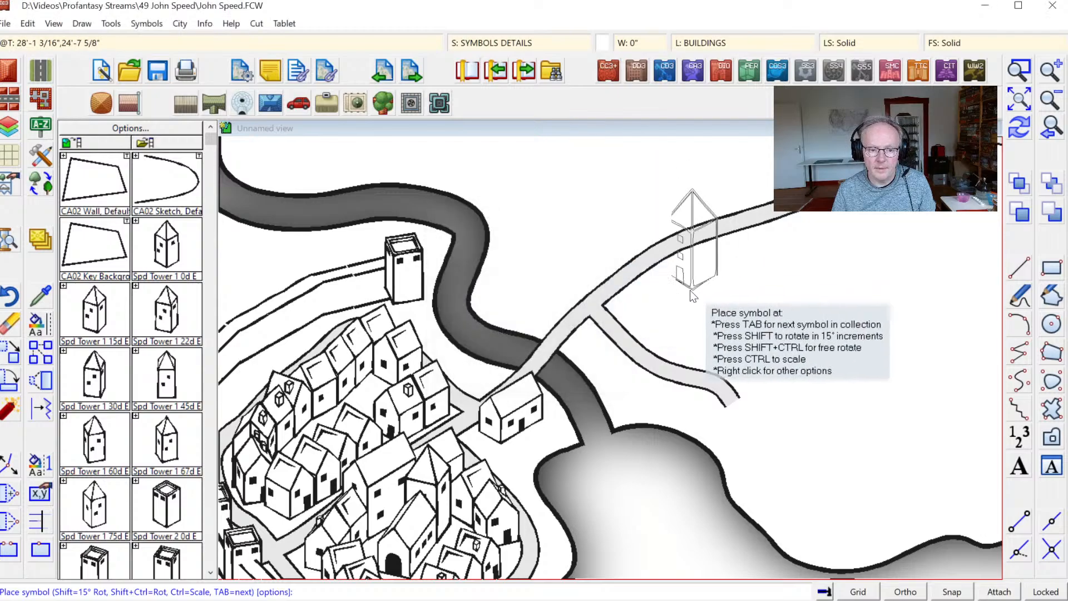
click(642, 327)
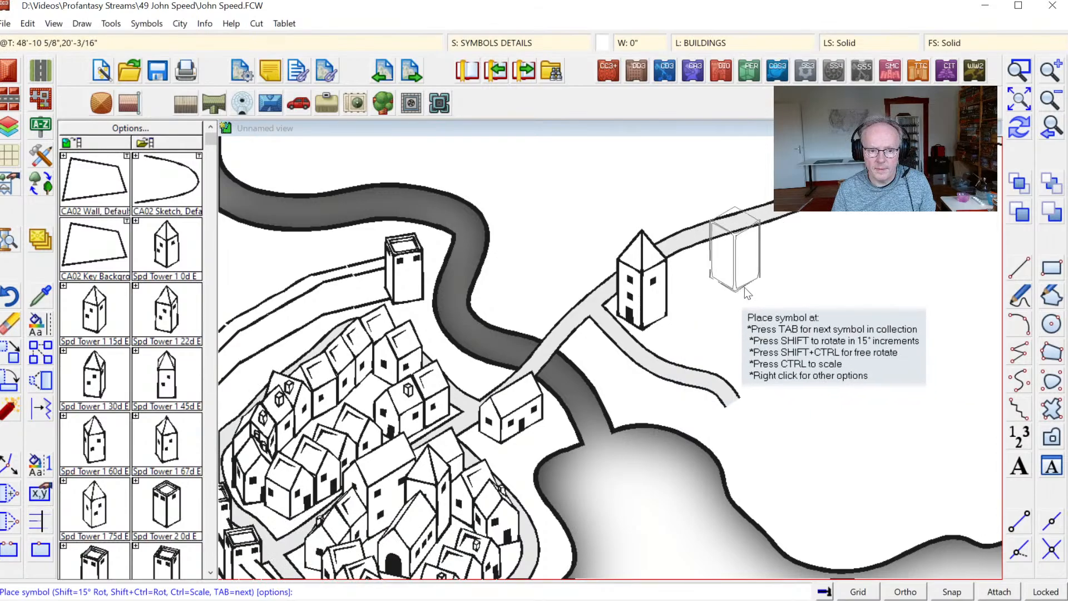
click(736, 289)
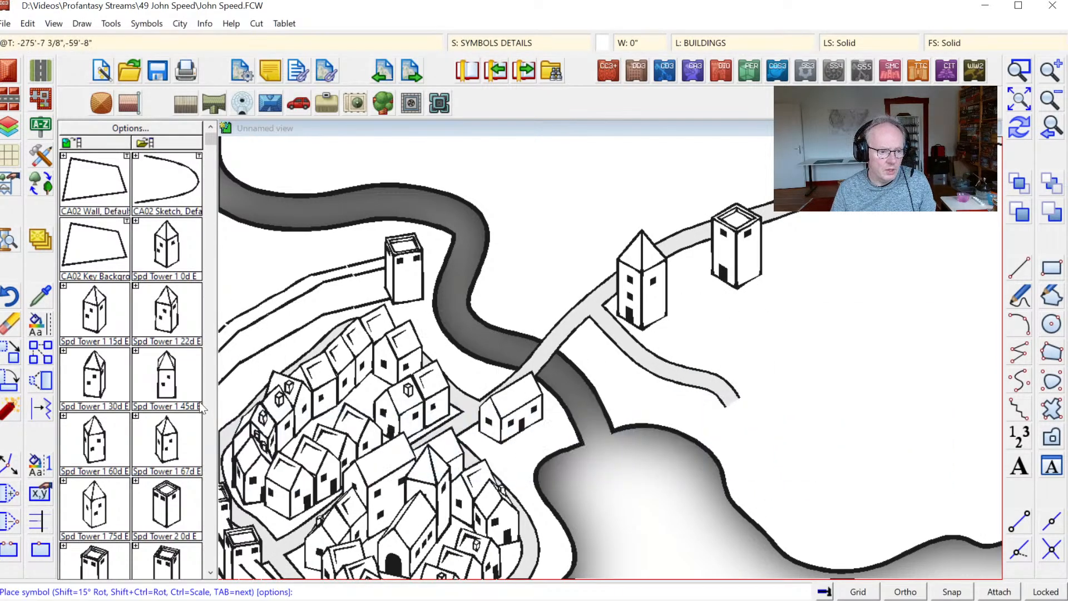
Place a pointed-roof tower near the branch road's end and two flat-roofed Spd Tower 2 symbols along the land north of the lake.
click(178, 394)
click(166, 248)
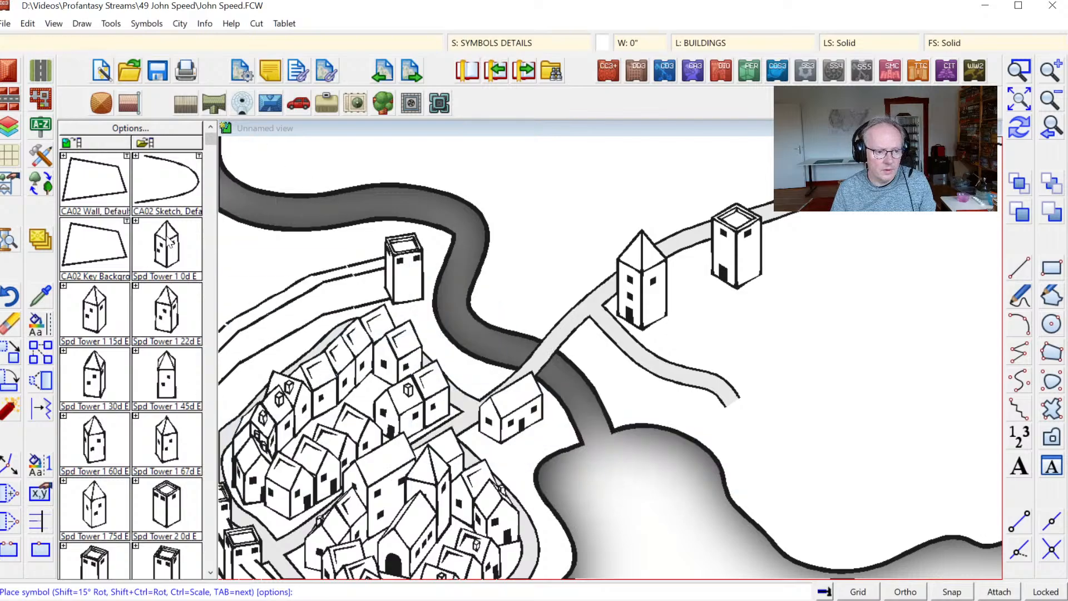
click(747, 390)
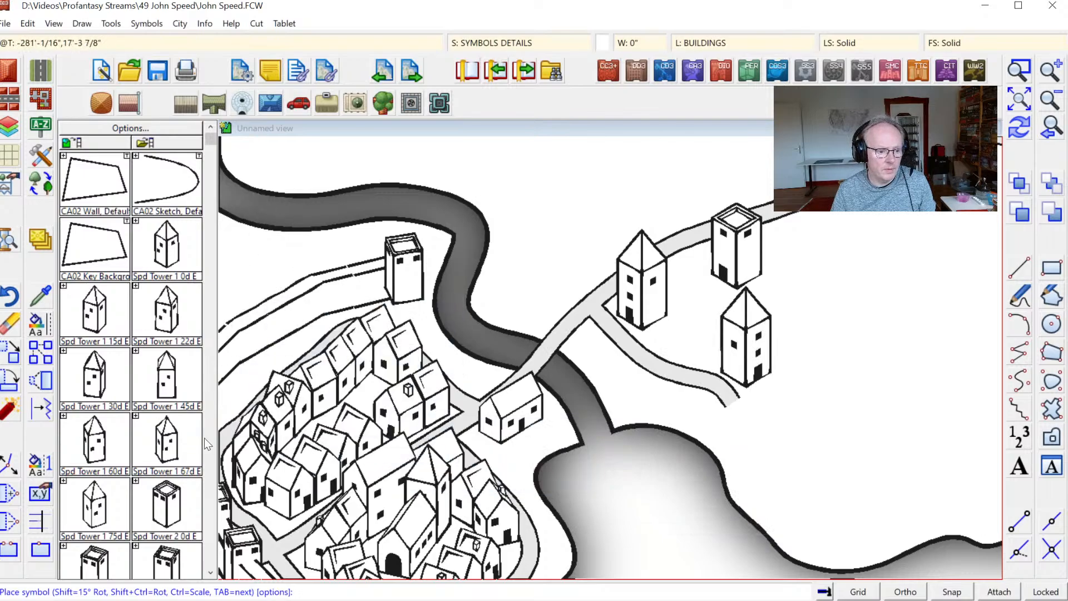
click(210, 573)
click(210, 572)
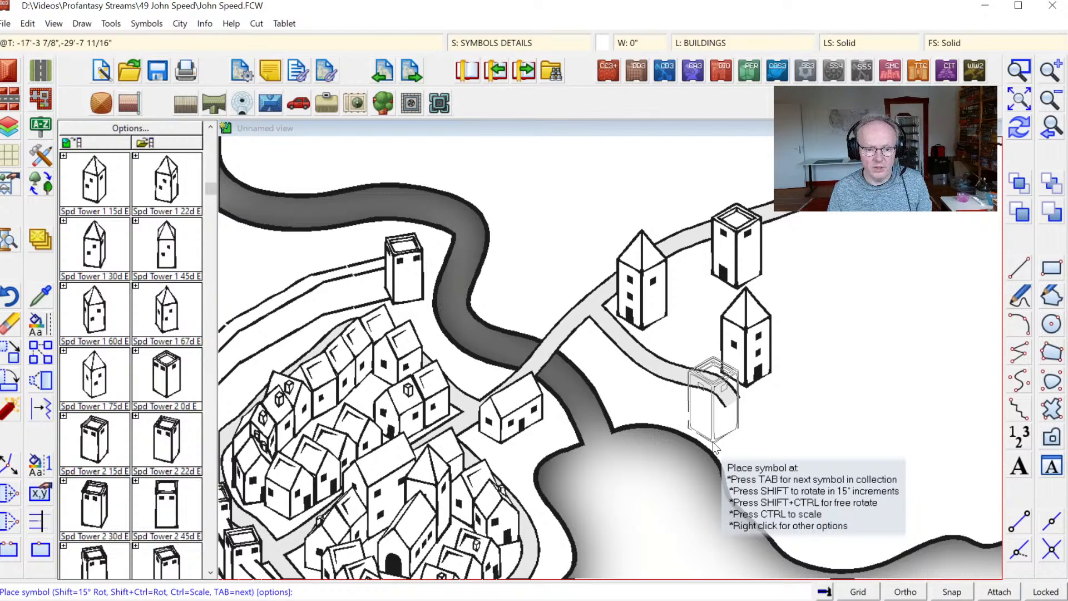
click(715, 447)
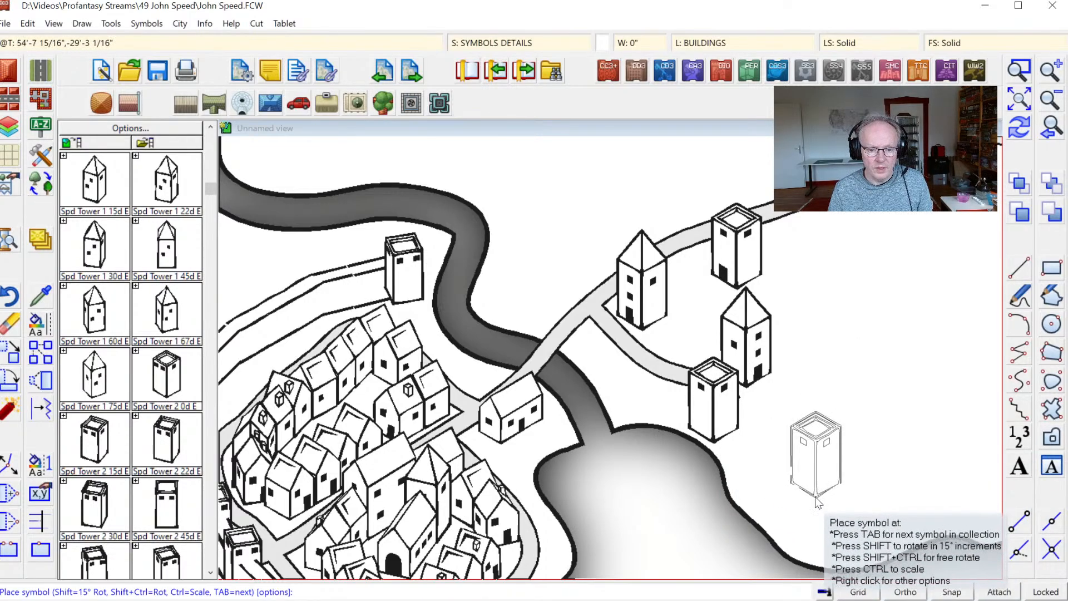
click(818, 497)
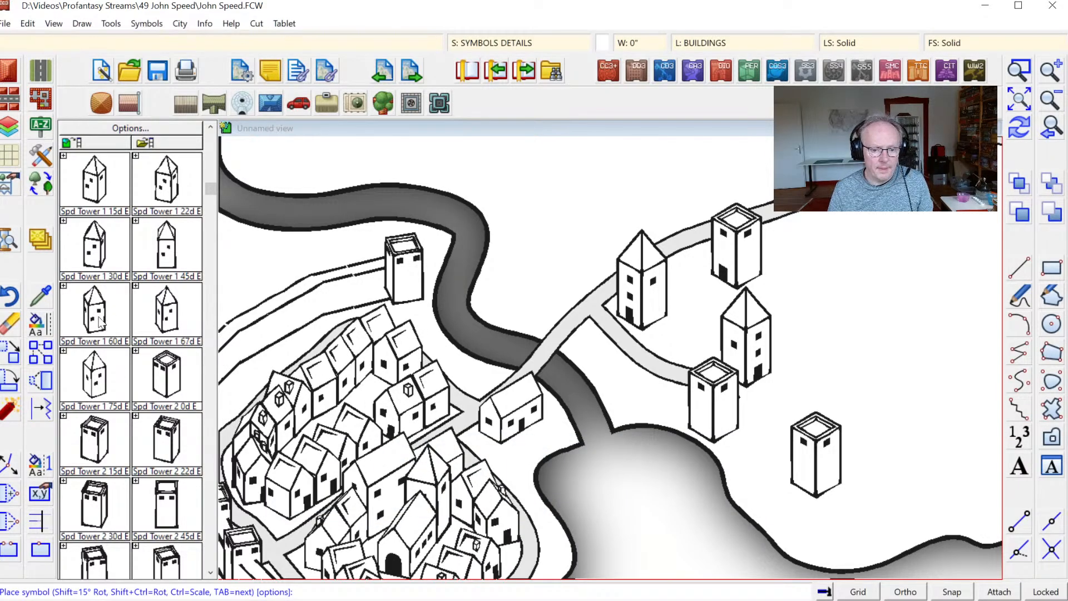
Set the symbol scale to 1.1 and place a Spd Tower 1 60d in the open land east of the other towers.
click(100, 321)
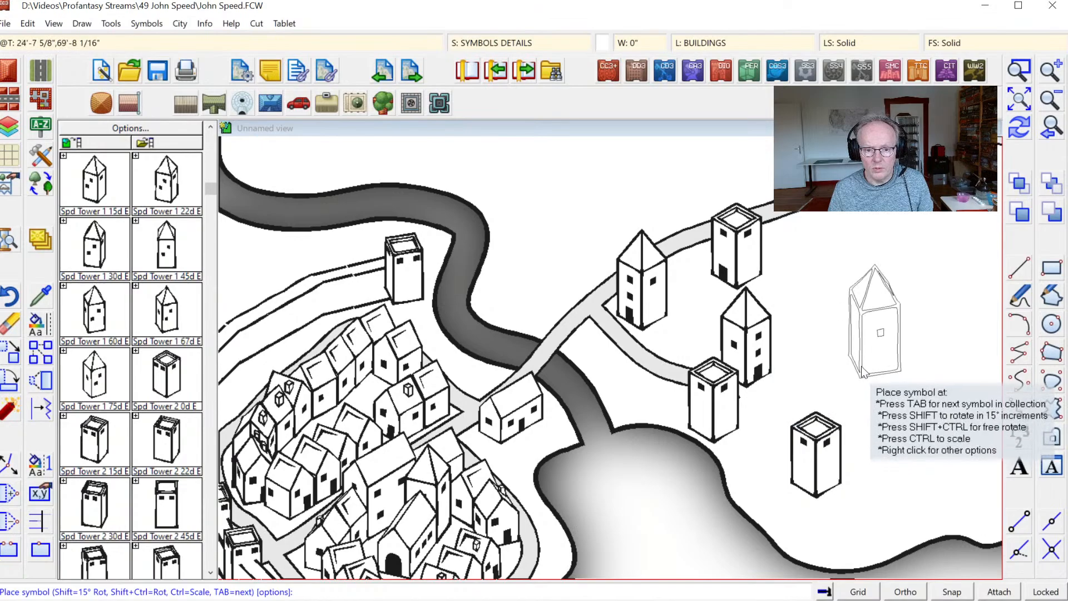
right_click(783, 370)
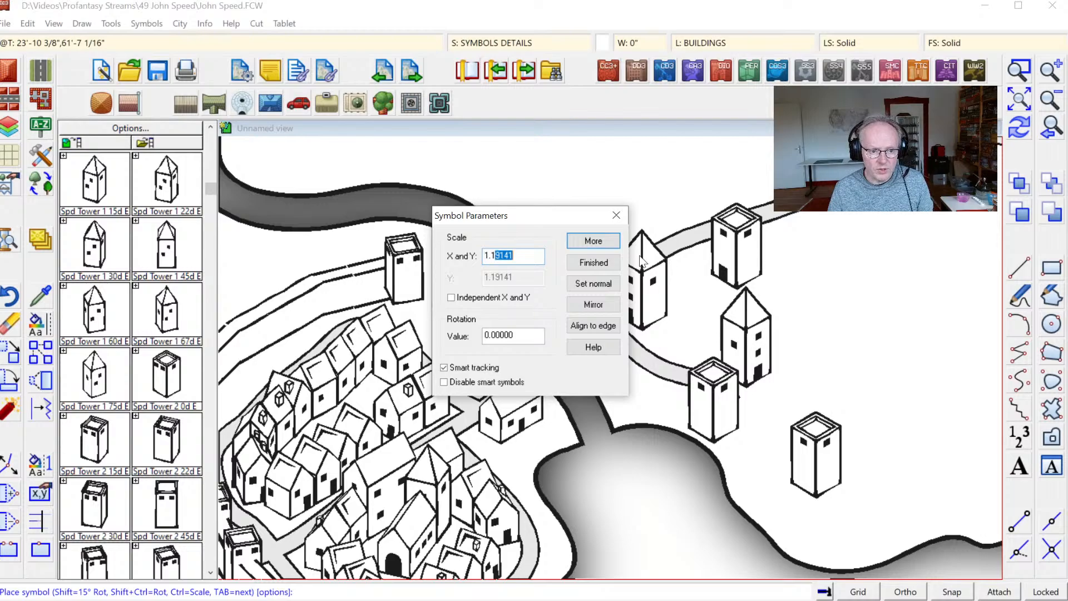
click(609, 262)
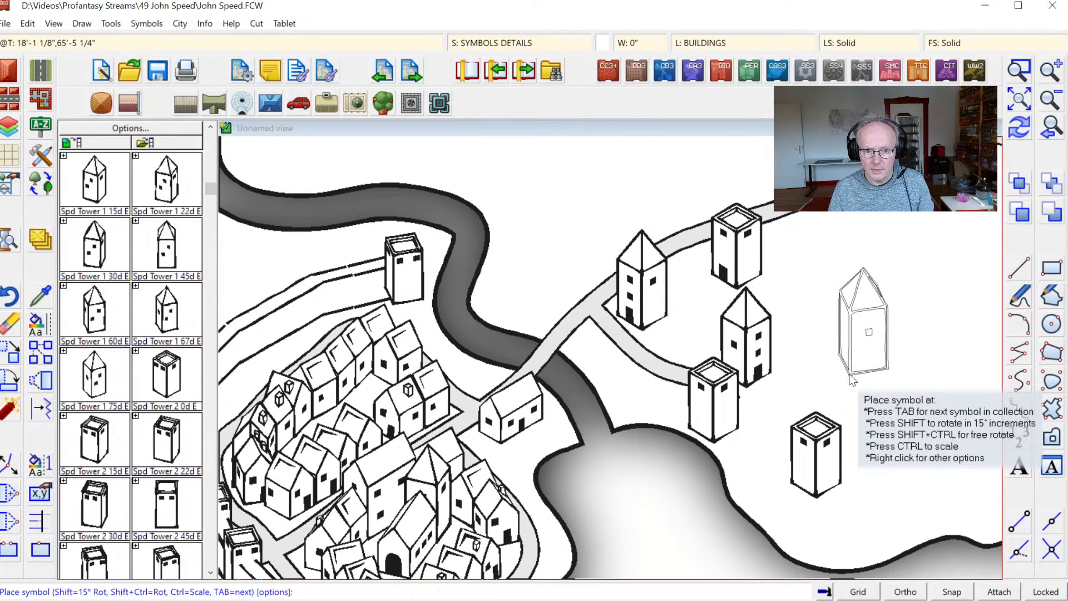
click(864, 380)
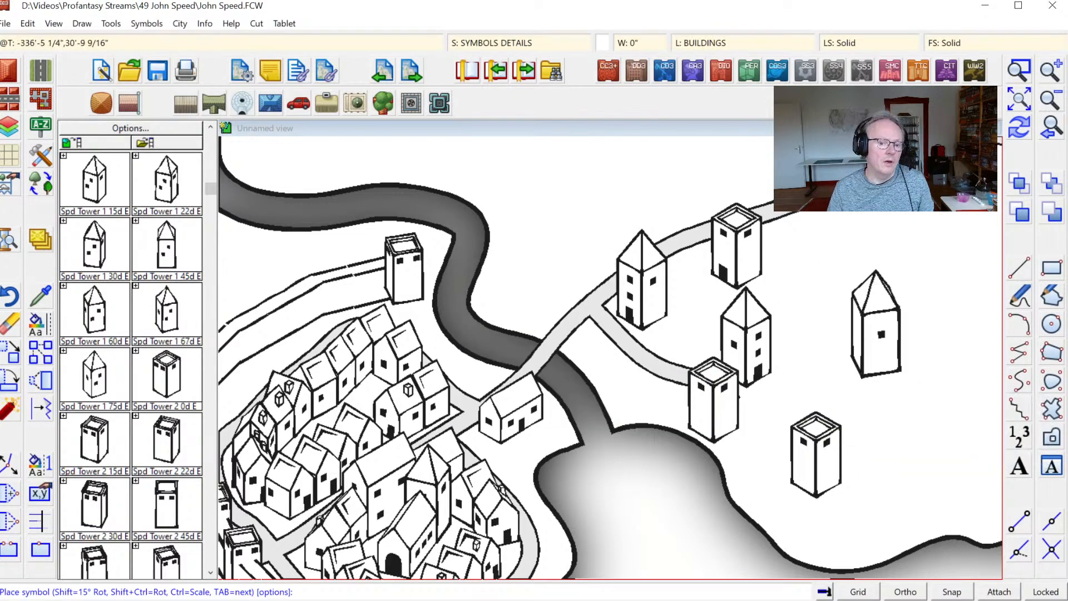
Load the symbol catalog with the Spd Wall 20' pieces and reset the symbol scale to normal.
click(213, 145)
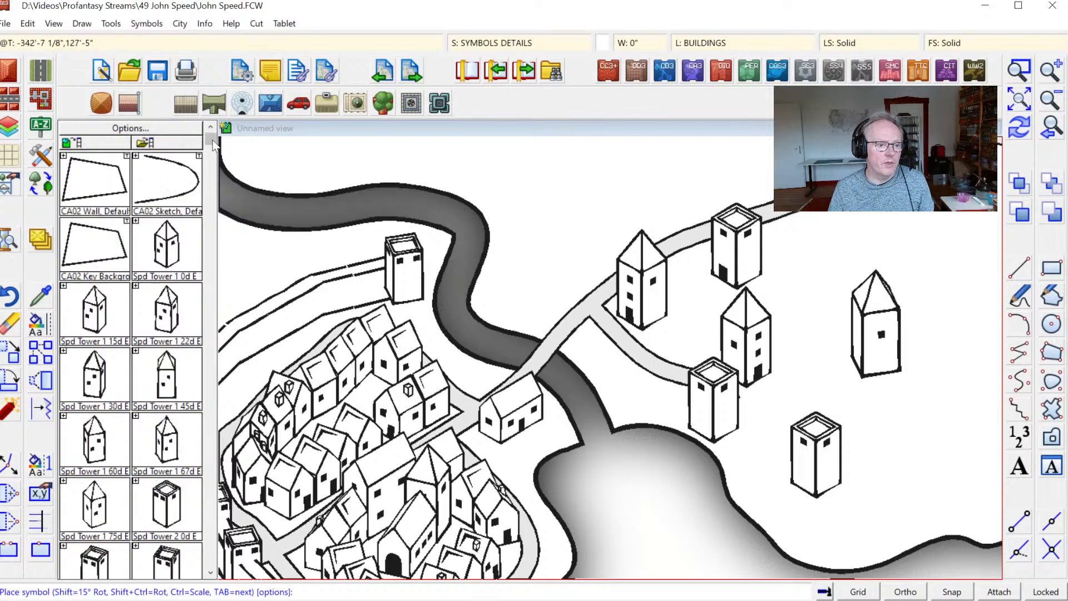
click(179, 128)
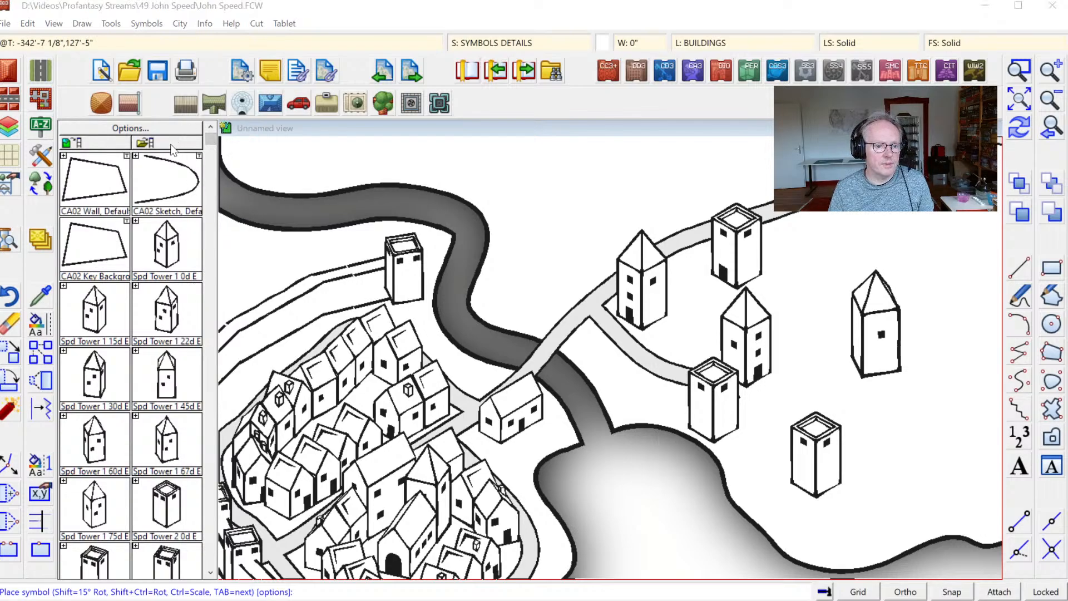
double_click(230, 216)
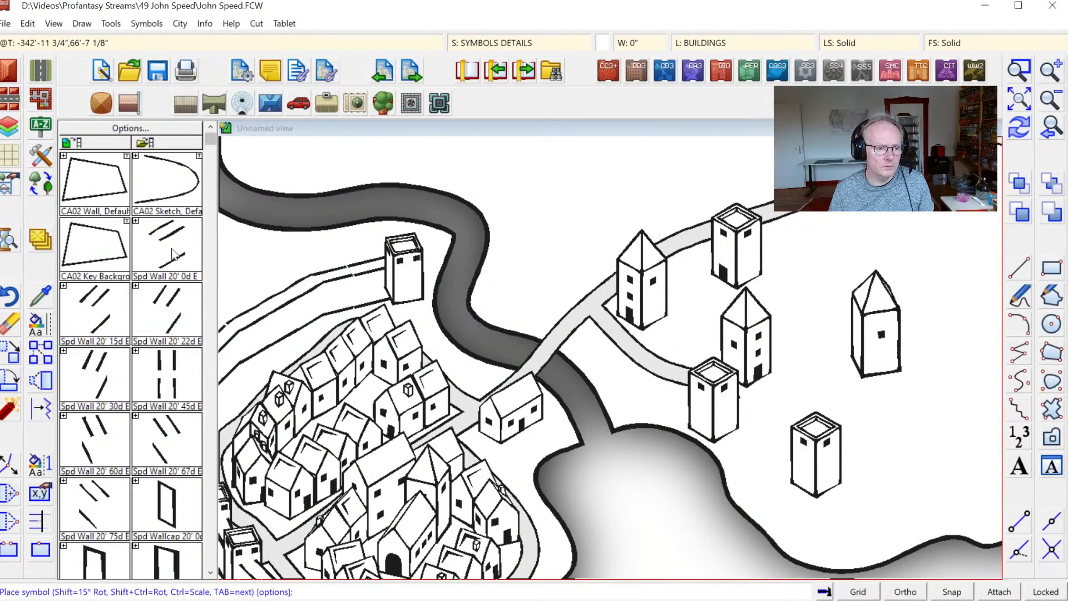
right_click(723, 290)
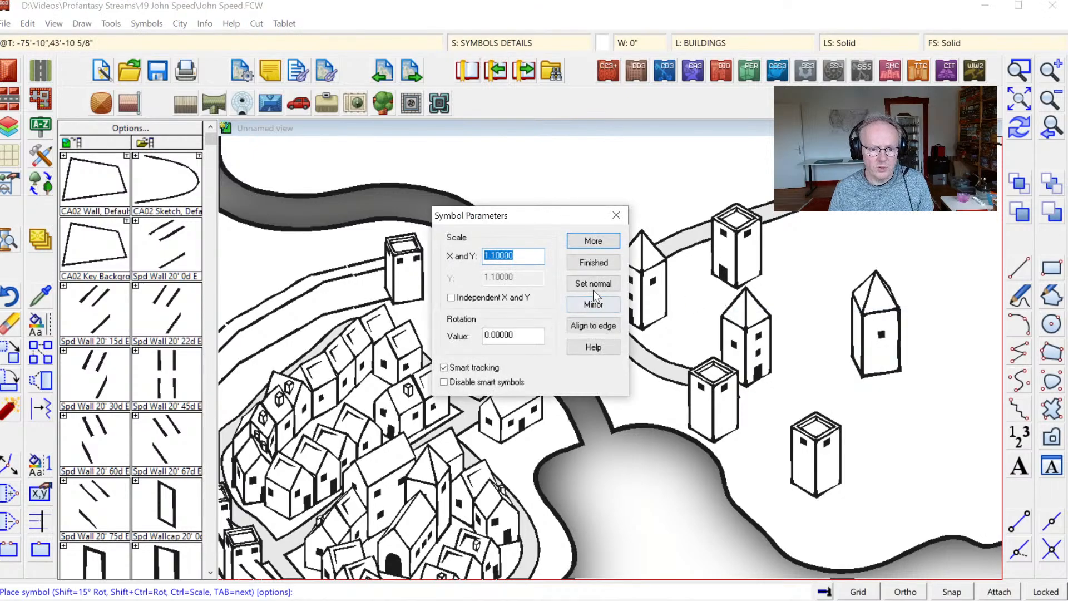
click(593, 286)
click(593, 262)
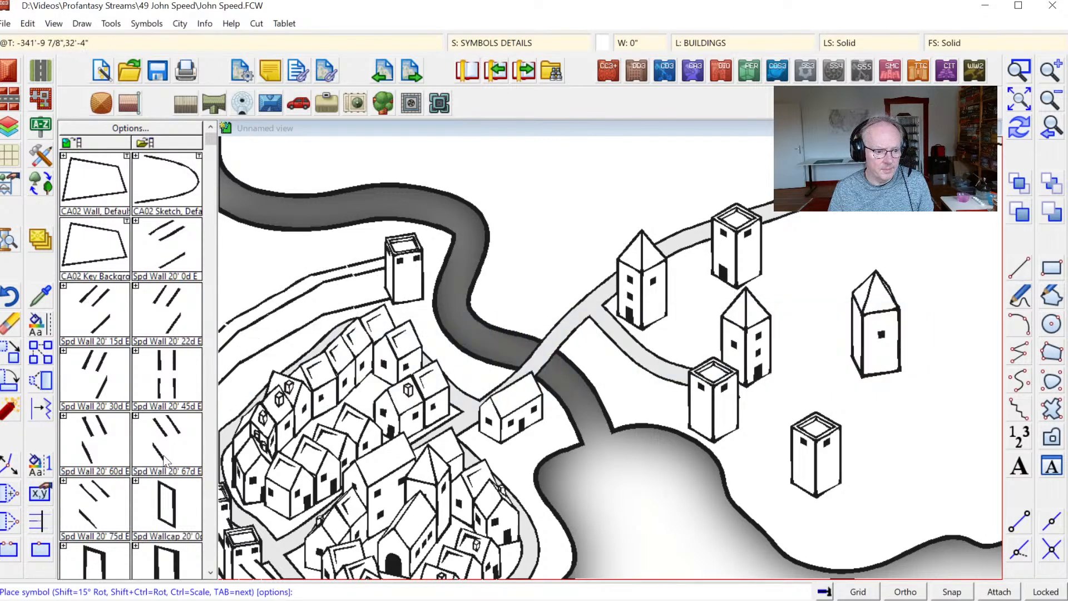
Place Spd Wall 20' segments from the roadside flat-roofed tower to the pointed tower, and from there southeast to the second pointed tower.
click(733, 292)
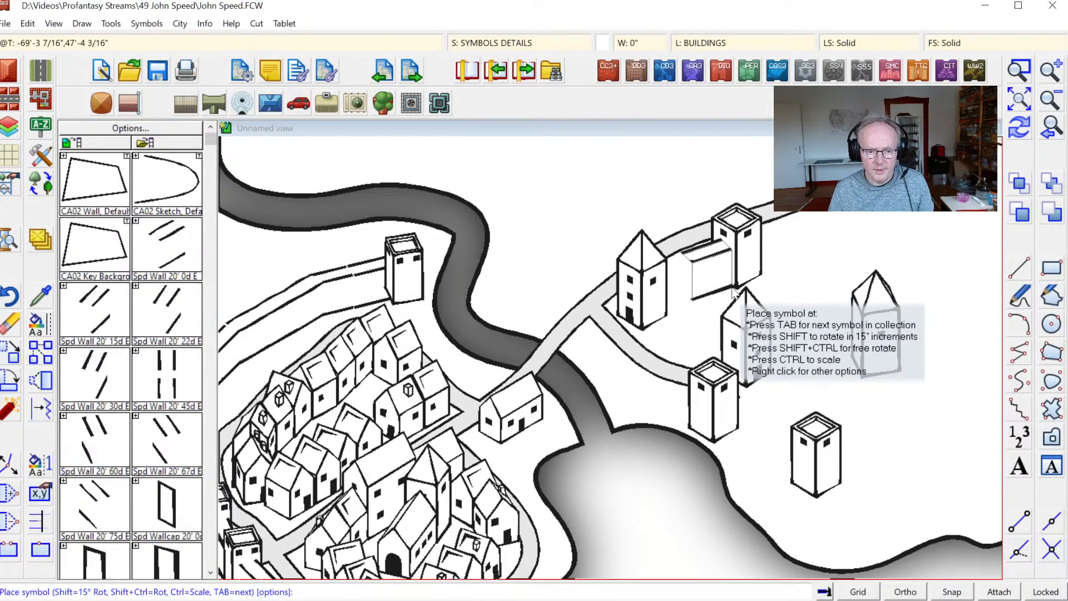
click(699, 303)
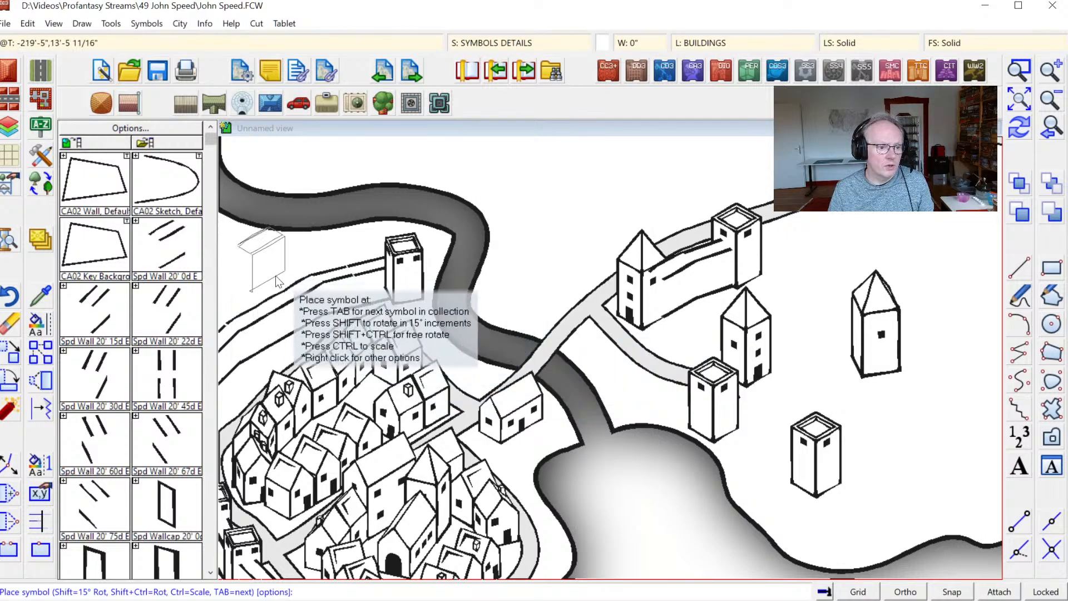
key(Tab)
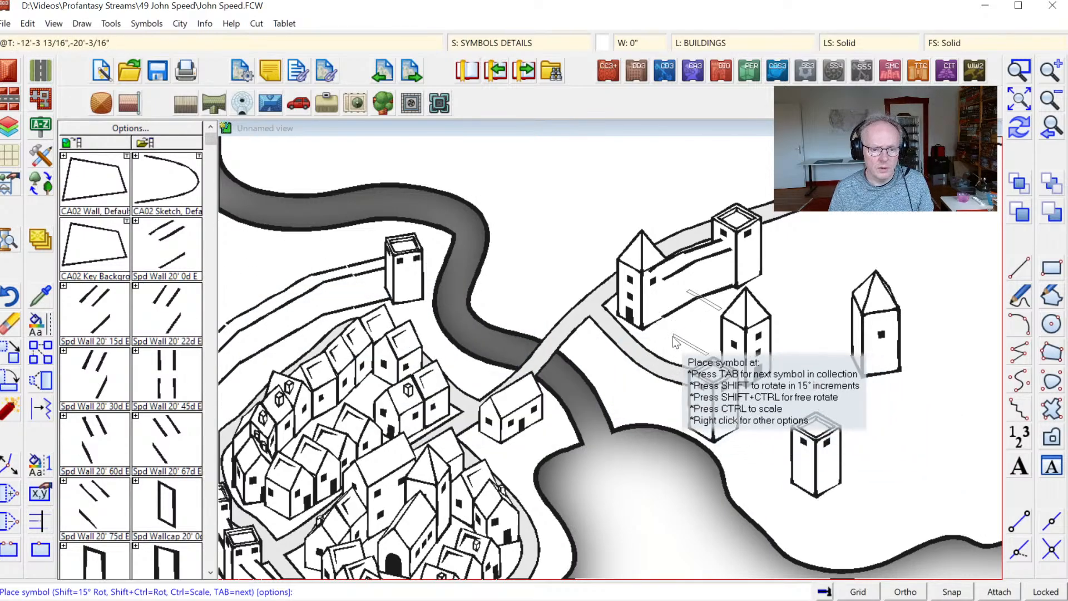
key(Tab)
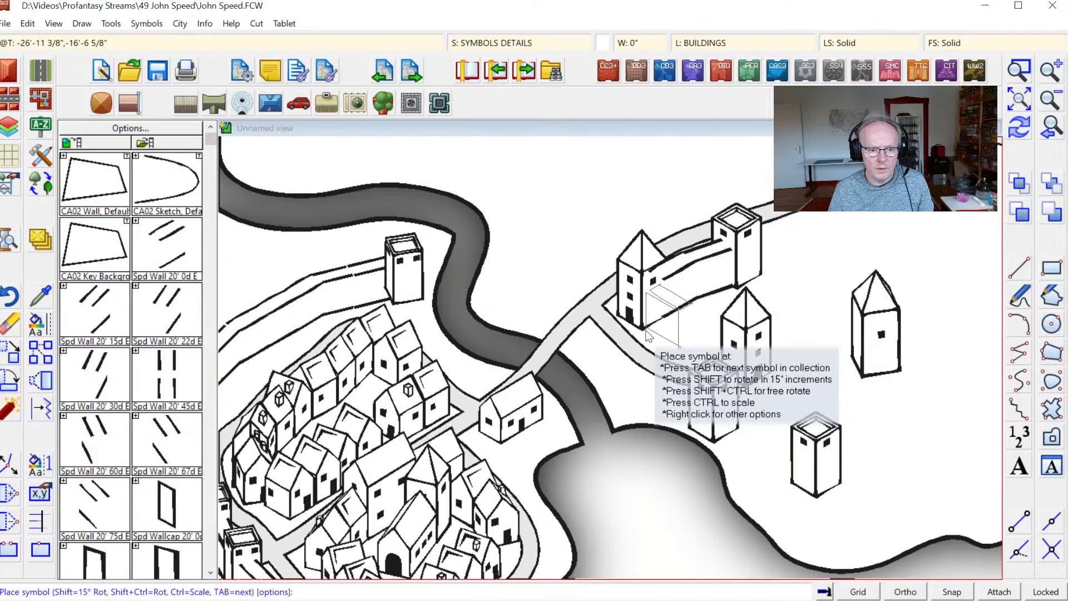
click(646, 329)
click(679, 347)
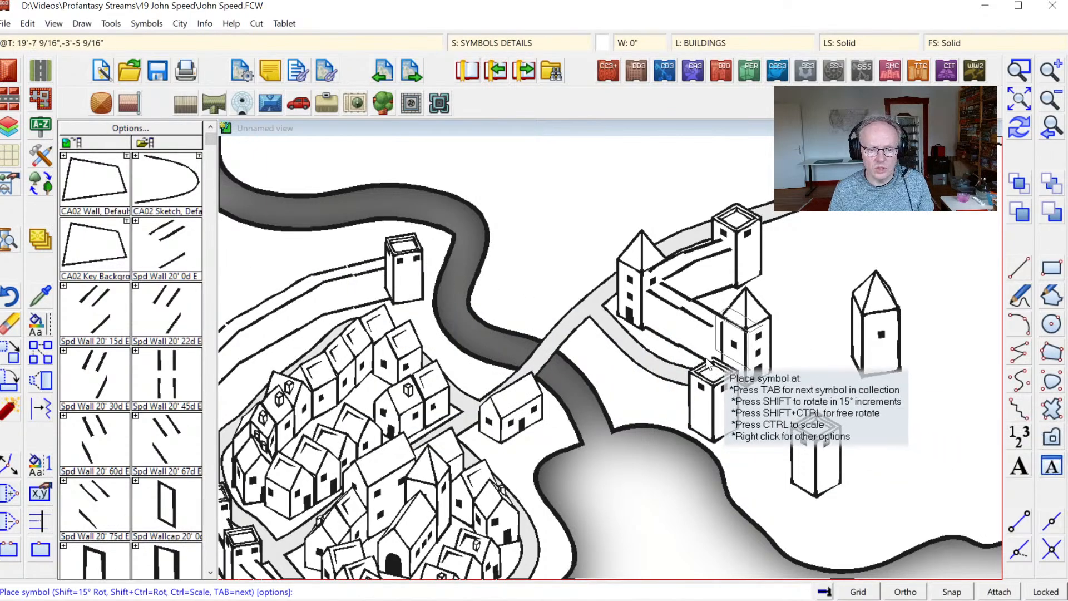
Move the second pointed-roof tower slightly southwest onto the end of the wall and redraw the map.
click(3, 351)
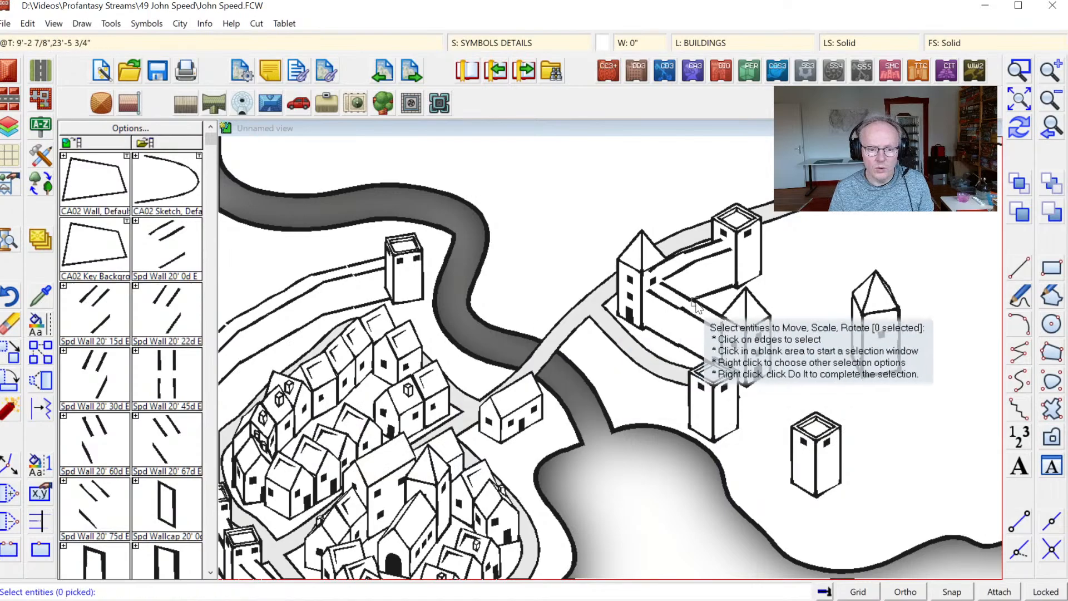
click(732, 305)
right_click(765, 328)
click(765, 328)
click(766, 330)
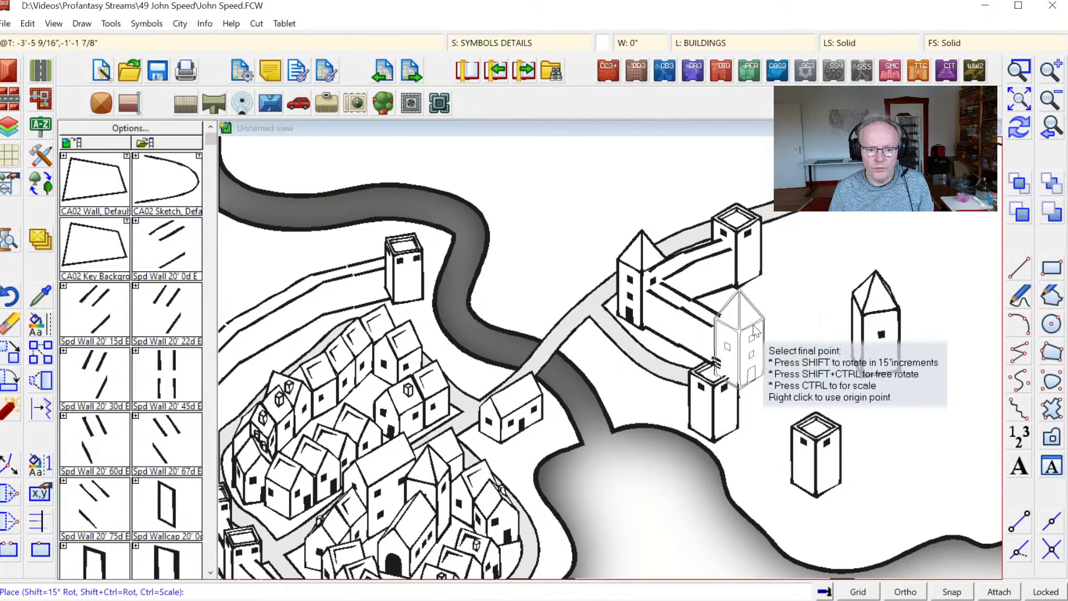
click(757, 334)
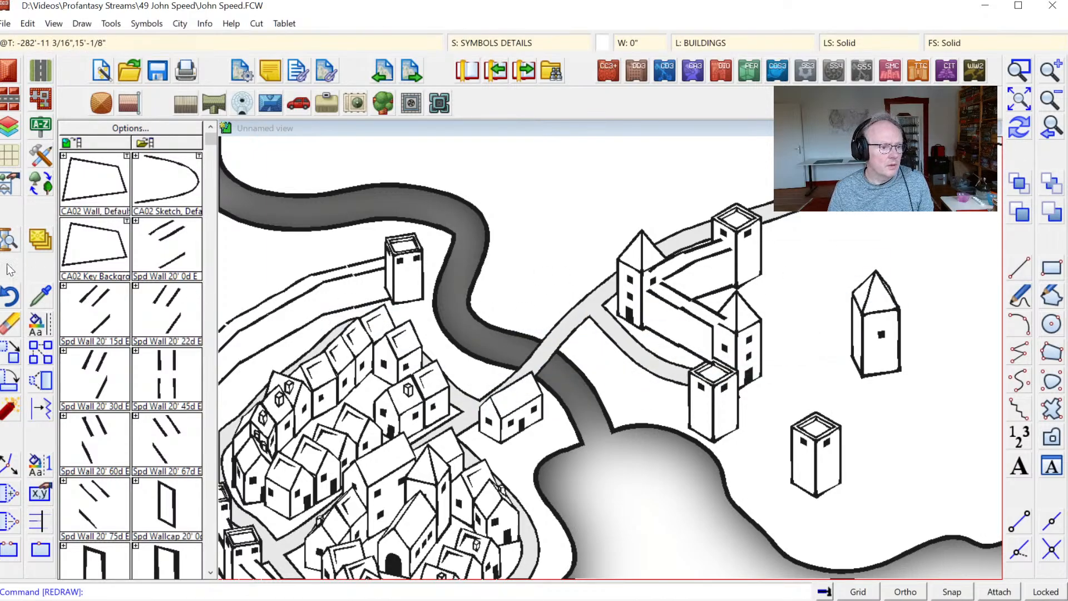
Place Spd Wall 20' segments linking the two flat-roofed towers north of the lake.
click(169, 273)
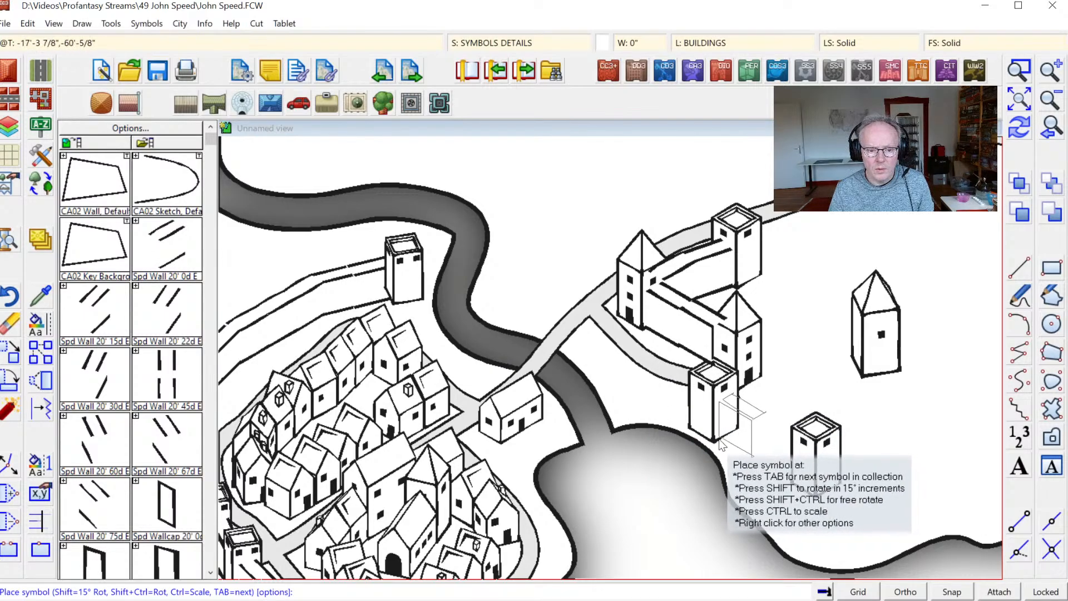
click(724, 444)
key(Tab)
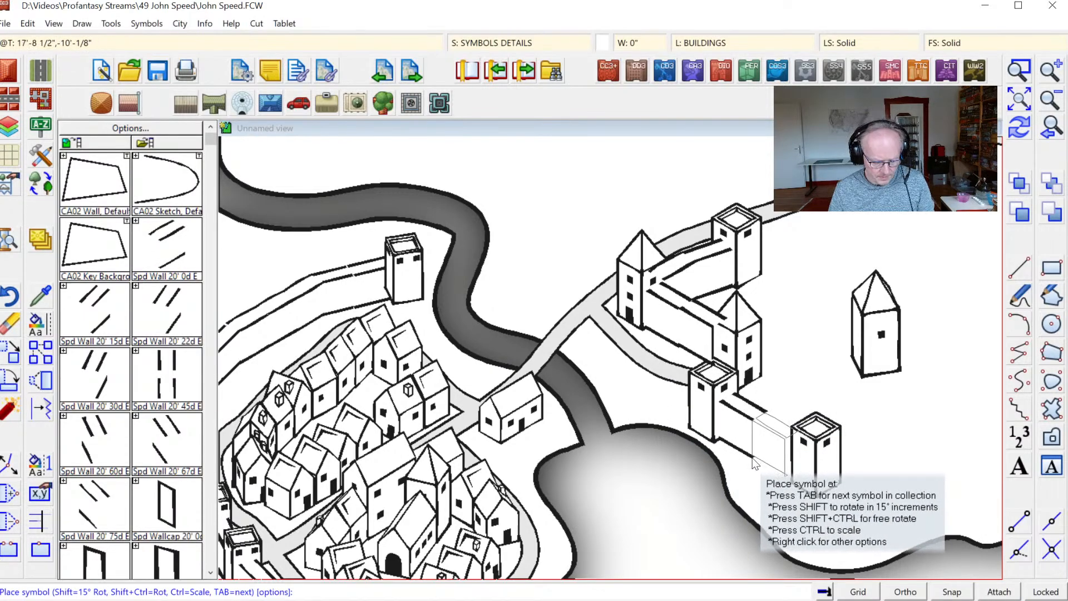
click(755, 464)
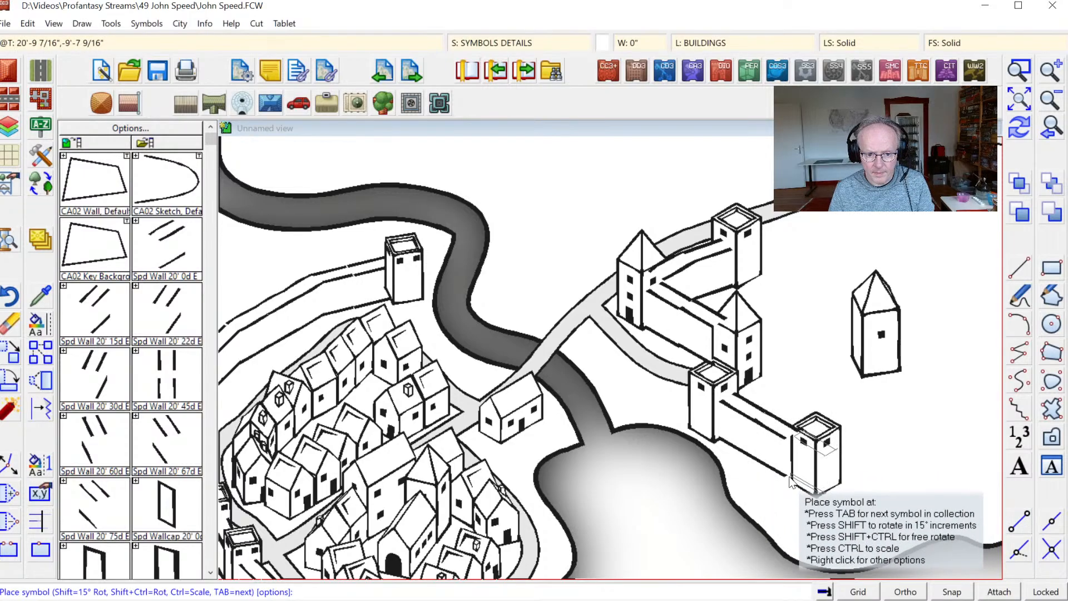
click(784, 482)
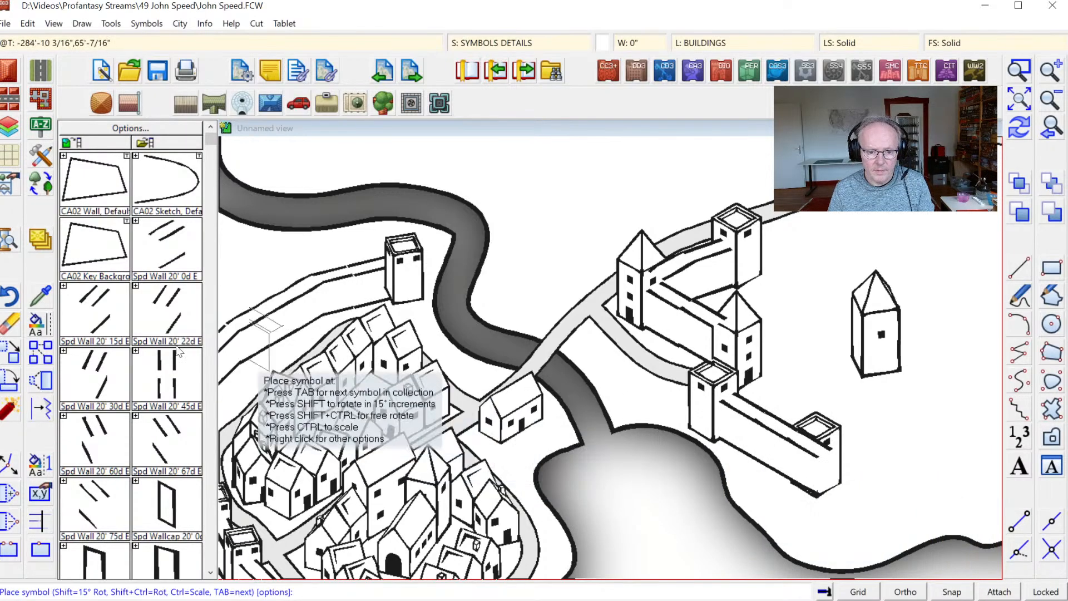
Move the eastern flat-roofed tower north of the lake onto the end of the wall.
click(10, 352)
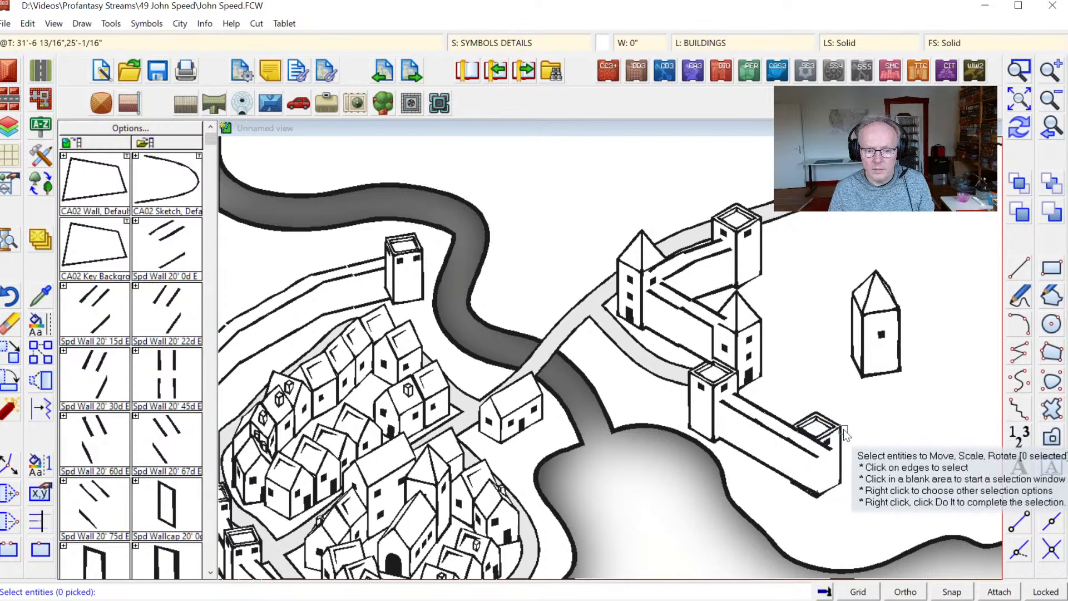
right_click(796, 424)
click(827, 432)
click(821, 439)
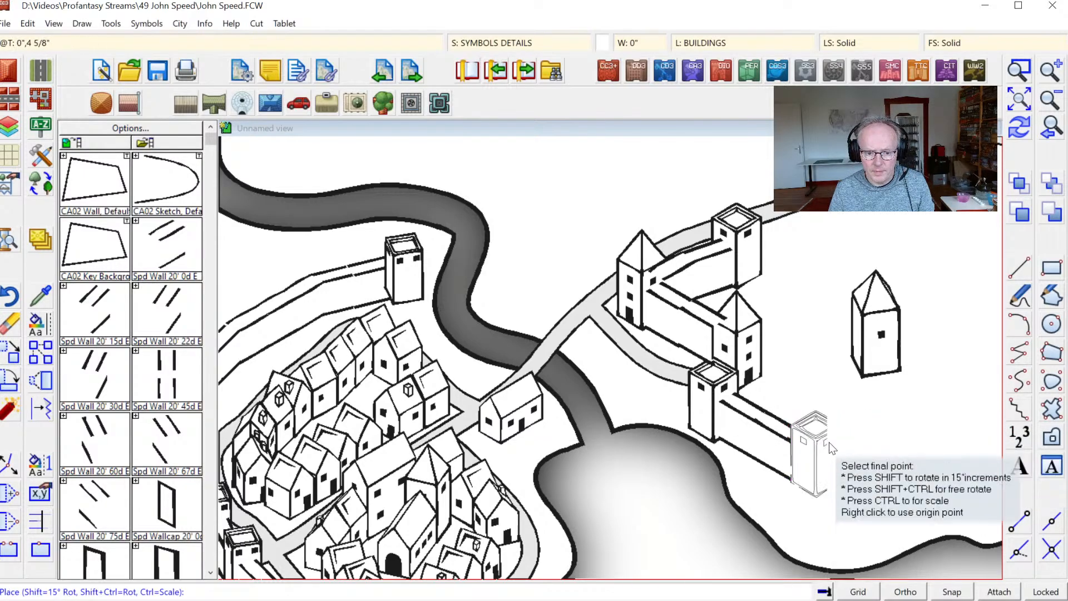
click(830, 450)
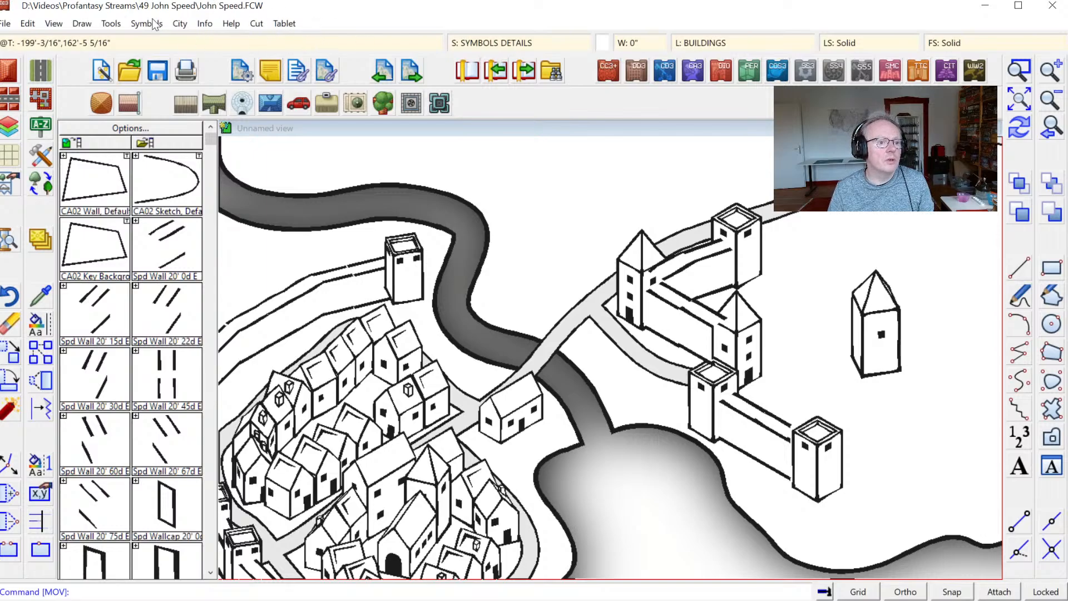
Sort all symbols in the map so those nearer the bottom are drawn in front.
click(146, 24)
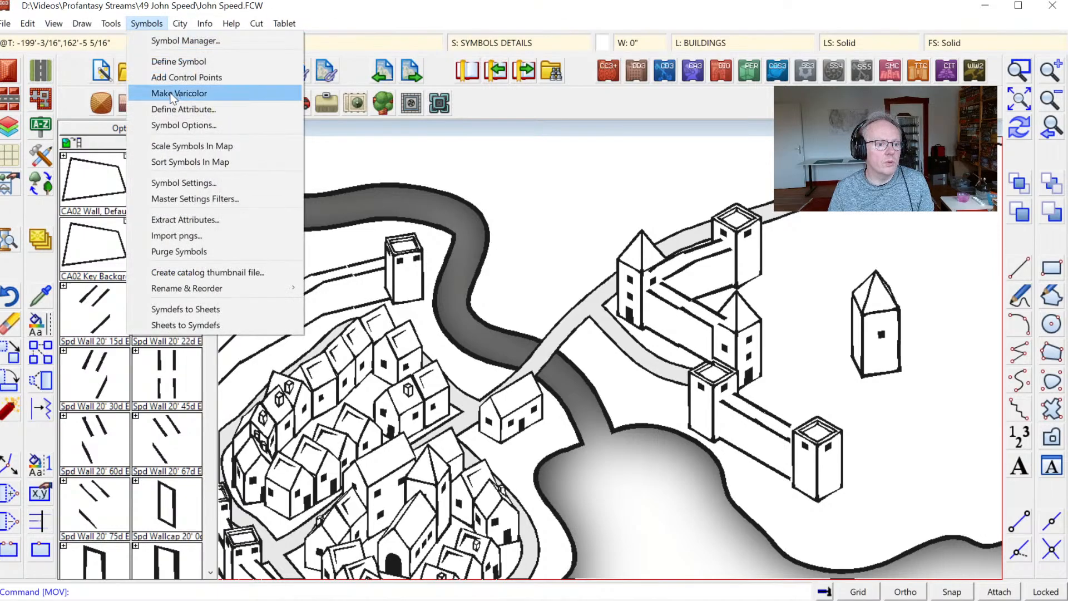
click(187, 162)
right_click(538, 238)
click(523, 294)
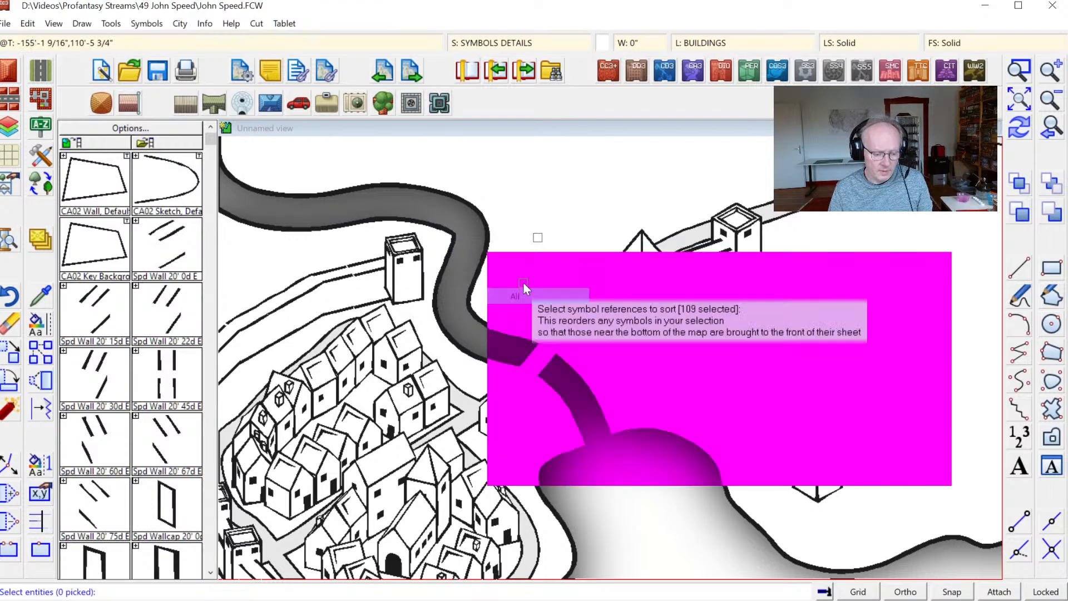
key(d)
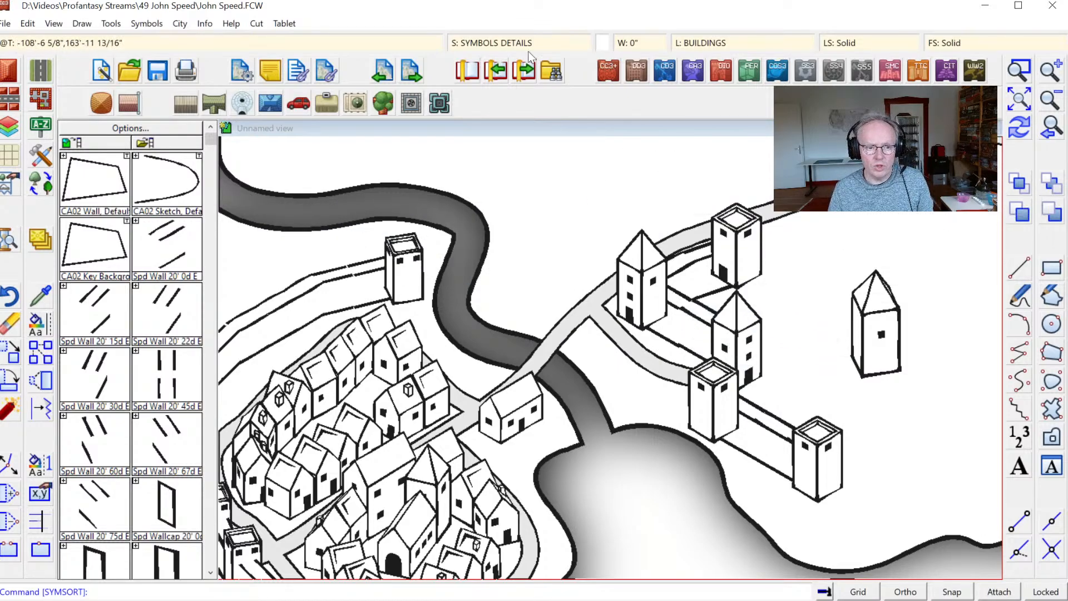
Move all towers and wall segments east of the river to the SYMBOLS sheet.
right_click(33, 248)
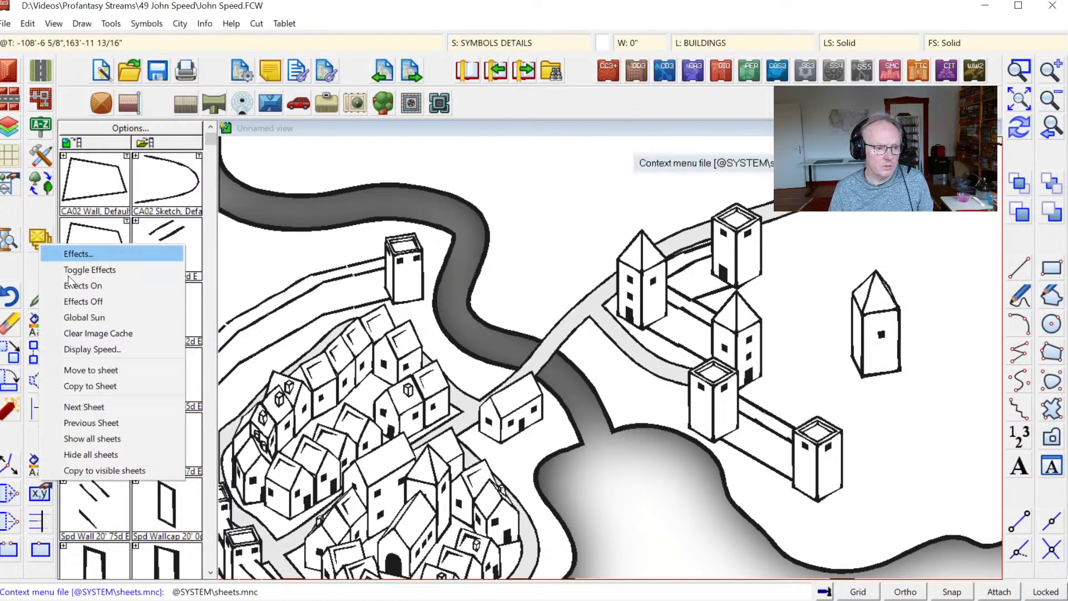
click(91, 370)
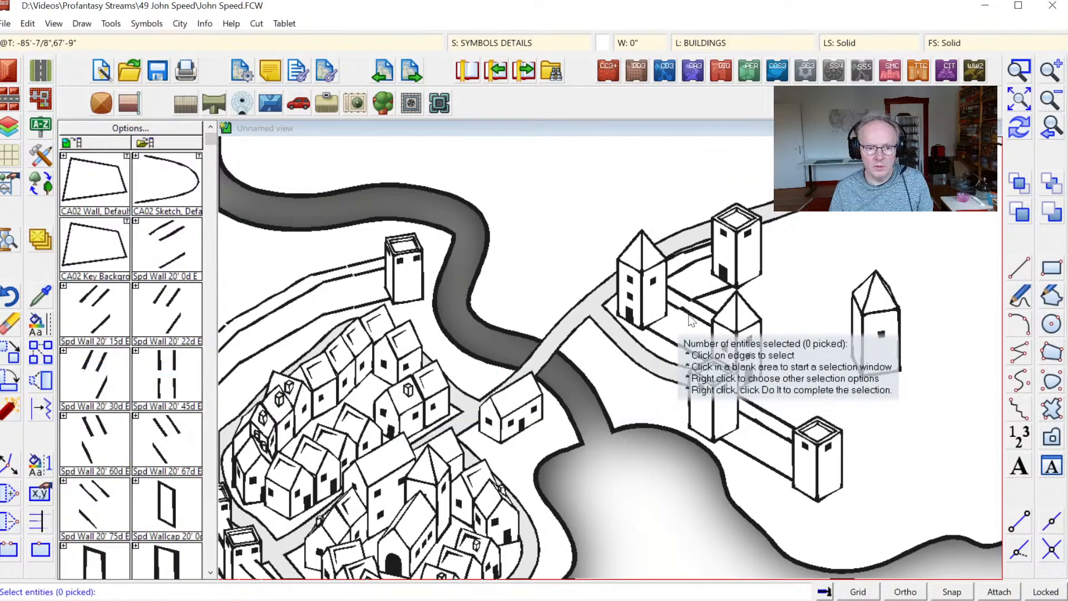
click(649, 303)
click(768, 304)
click(767, 303)
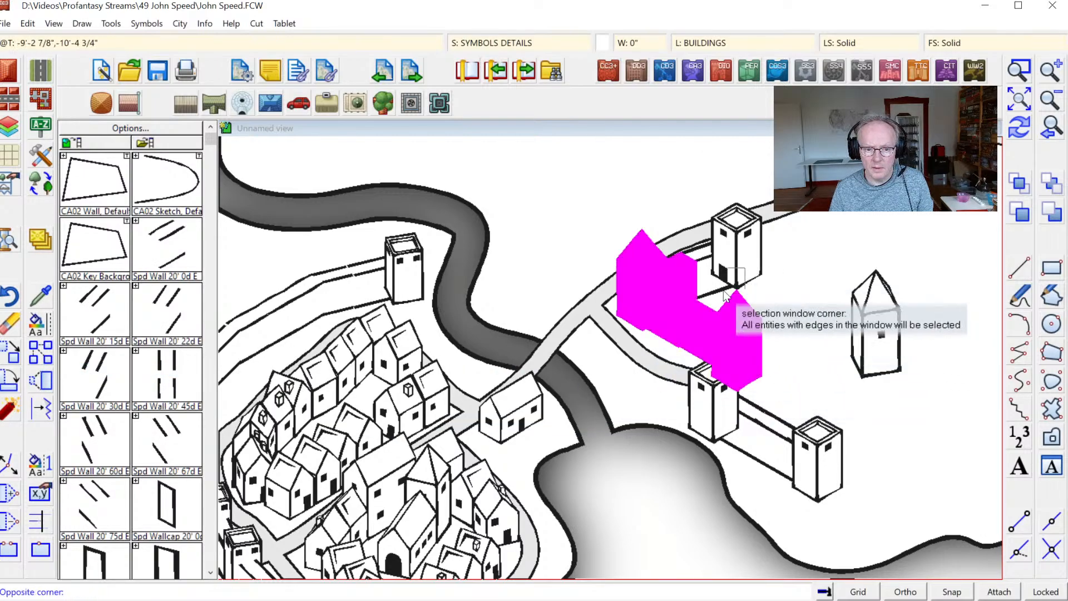
click(717, 278)
click(857, 334)
click(839, 405)
click(715, 436)
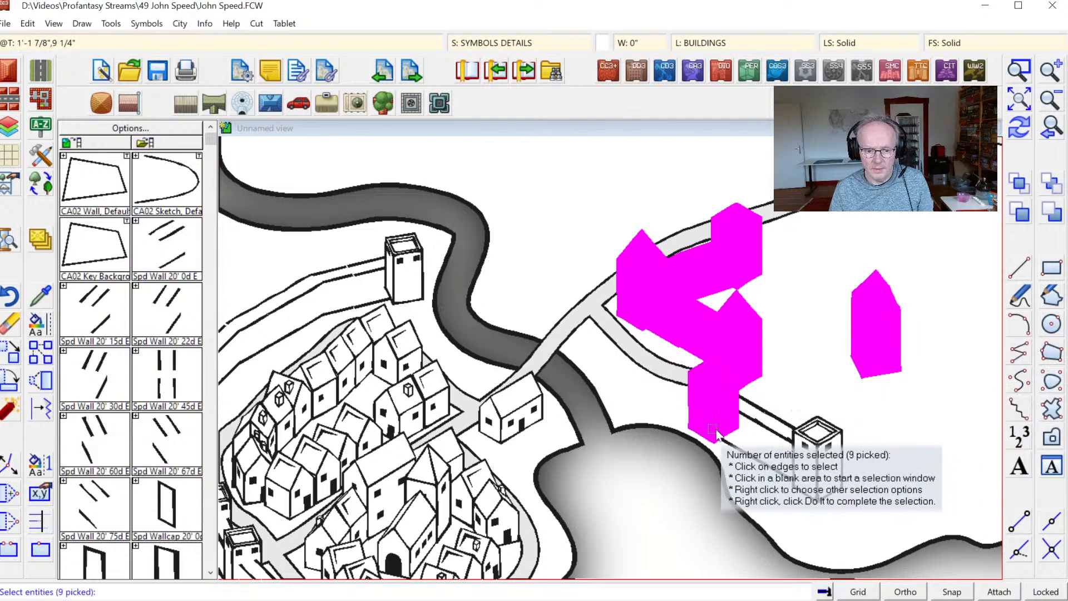
click(773, 462)
click(795, 478)
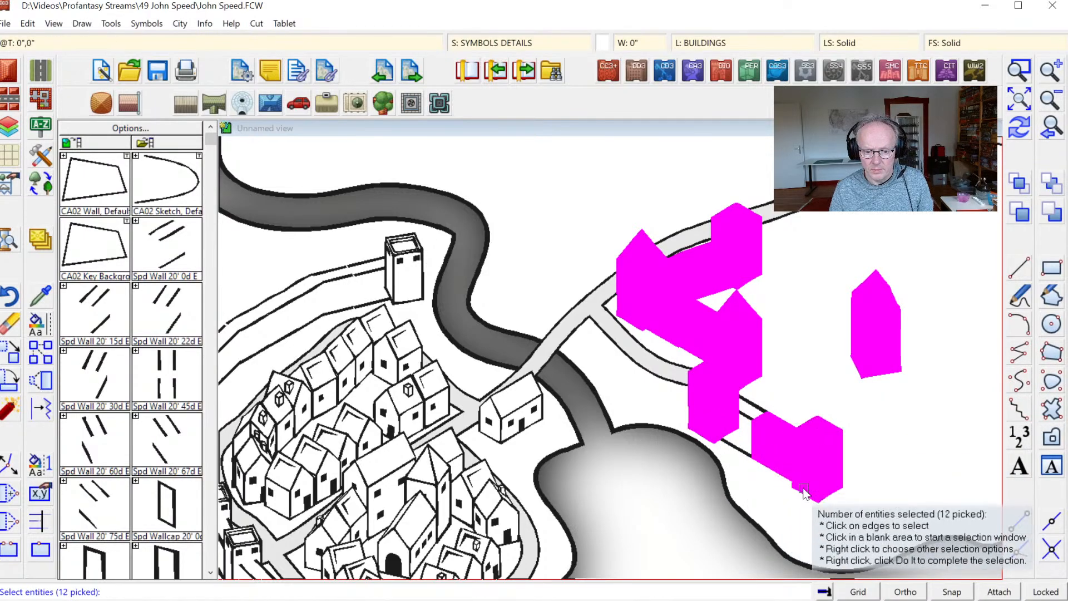
click(751, 409)
right_click(761, 327)
click(808, 334)
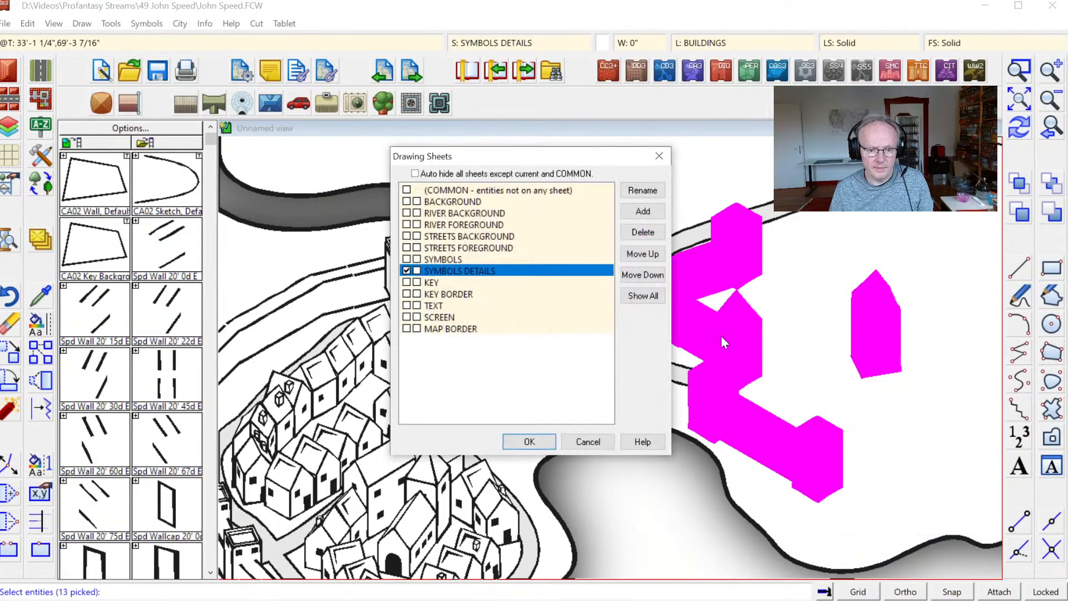
click(407, 259)
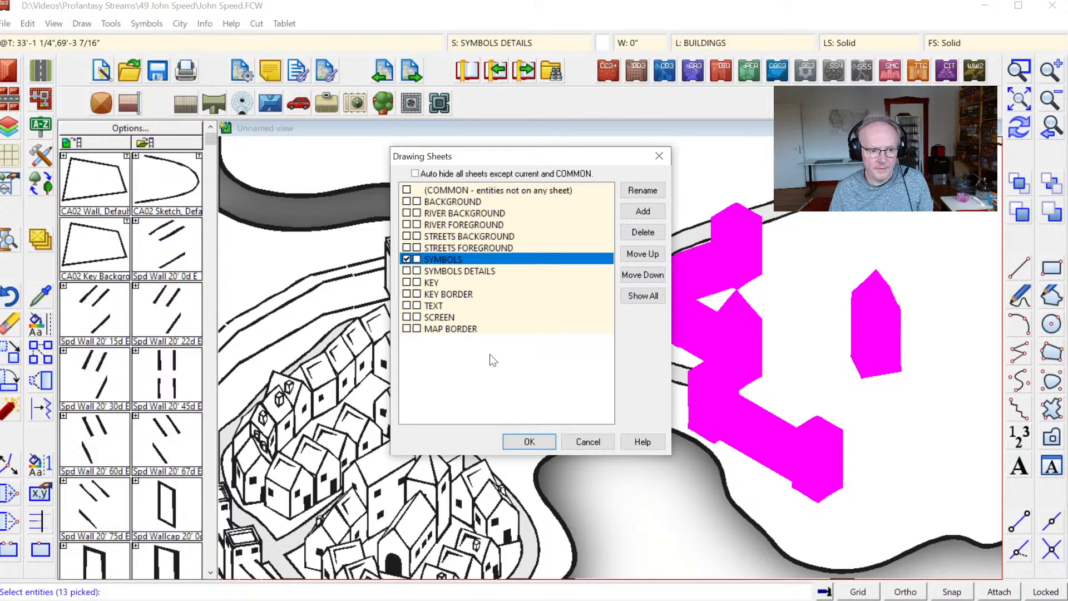
click(526, 444)
Sort all symbols in the map again with the relocated towers and walls included.
click(146, 23)
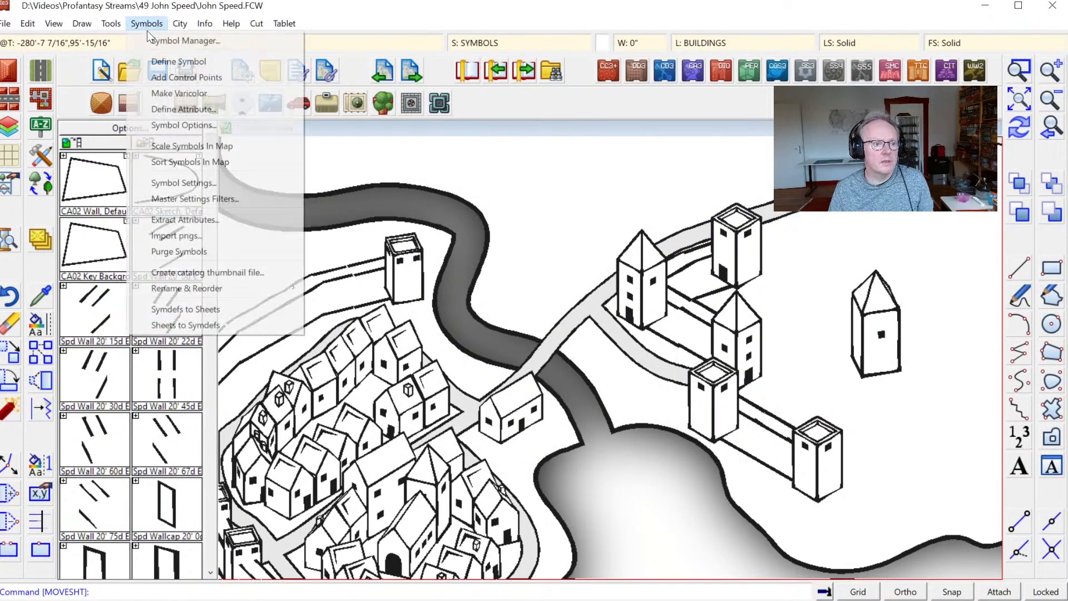
click(178, 162)
right_click(699, 261)
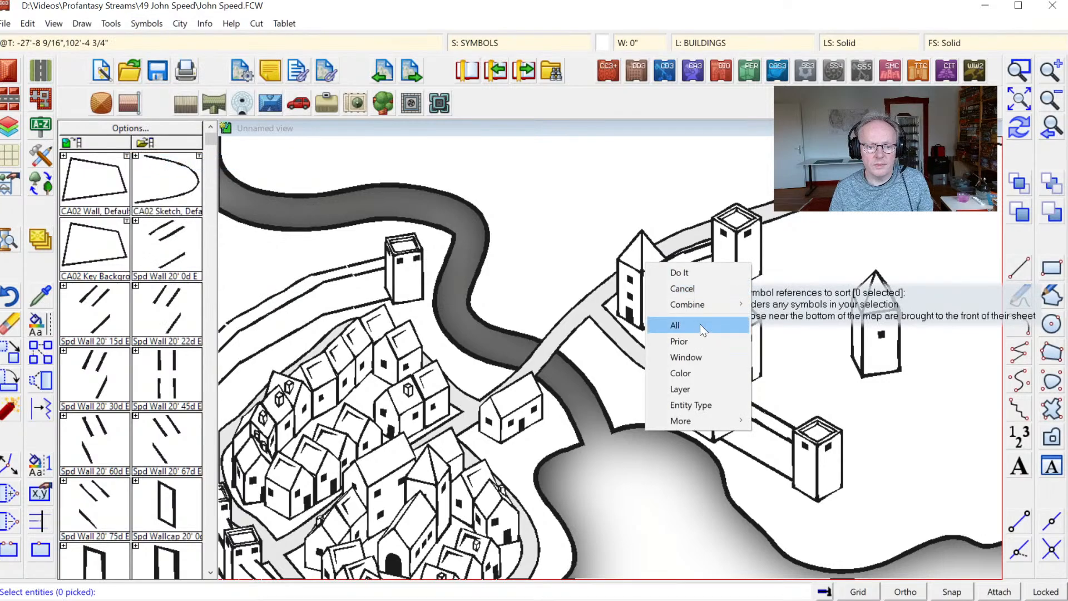
click(700, 323)
right_click(699, 262)
click(680, 269)
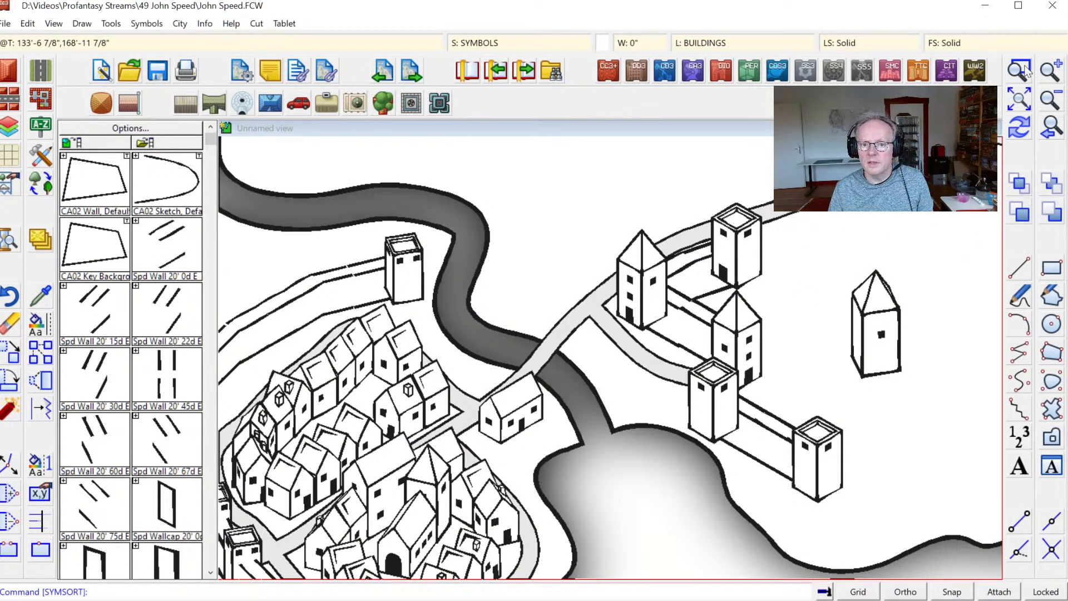
Place the roadside flat-roofed tower below its adjoining wall segment in the drawing order.
click(554, 181)
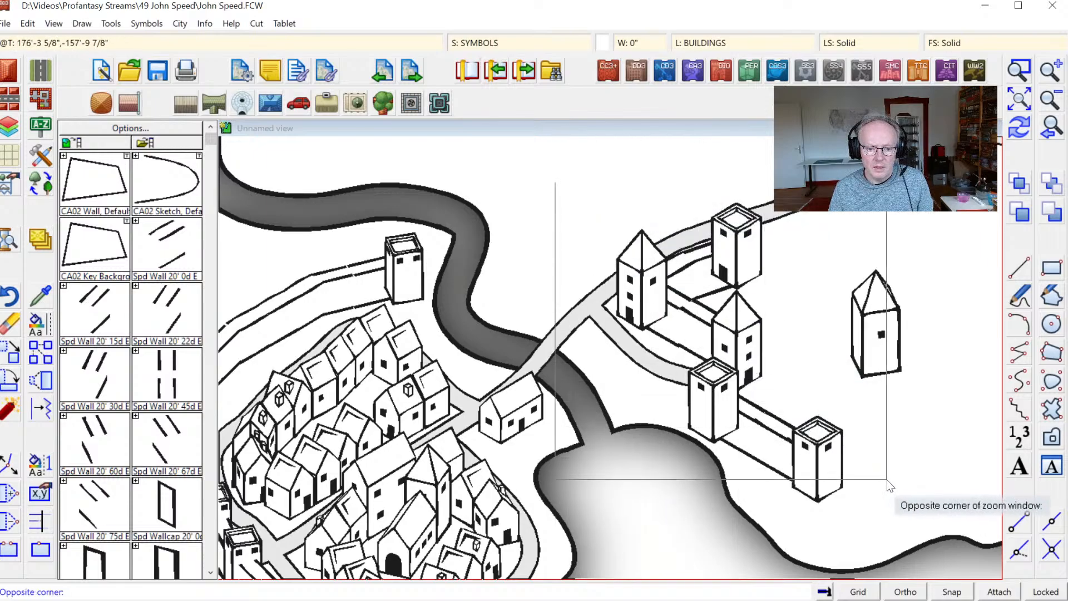
click(910, 500)
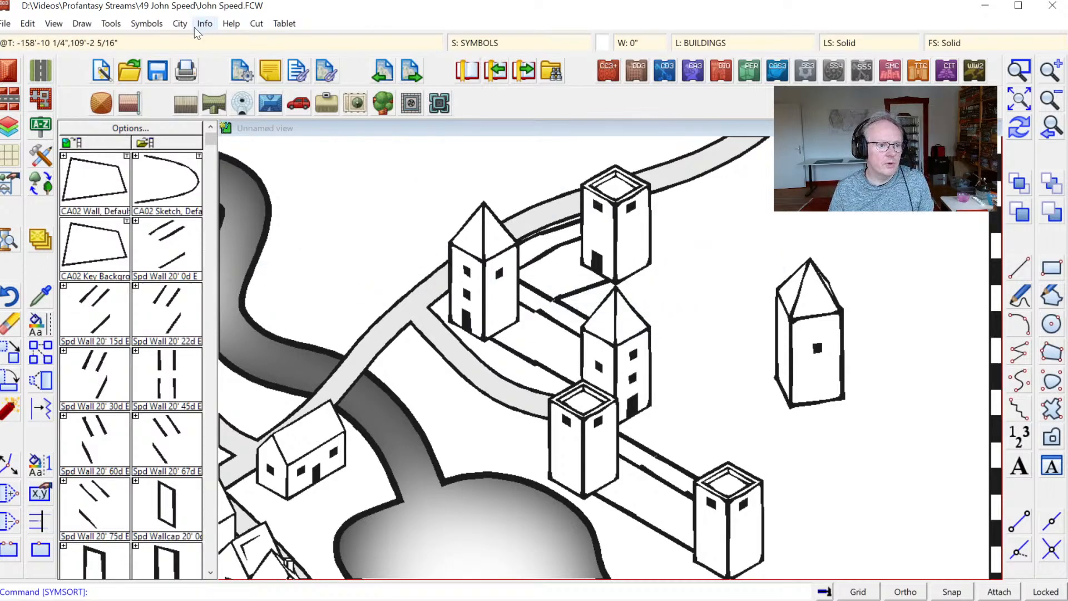
click(155, 25)
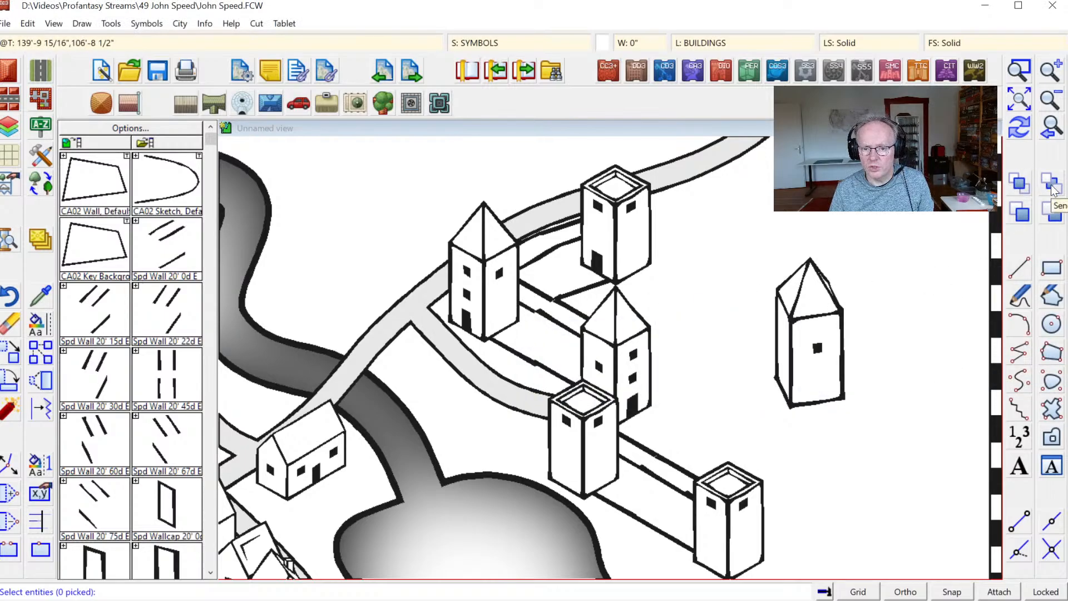
click(1053, 224)
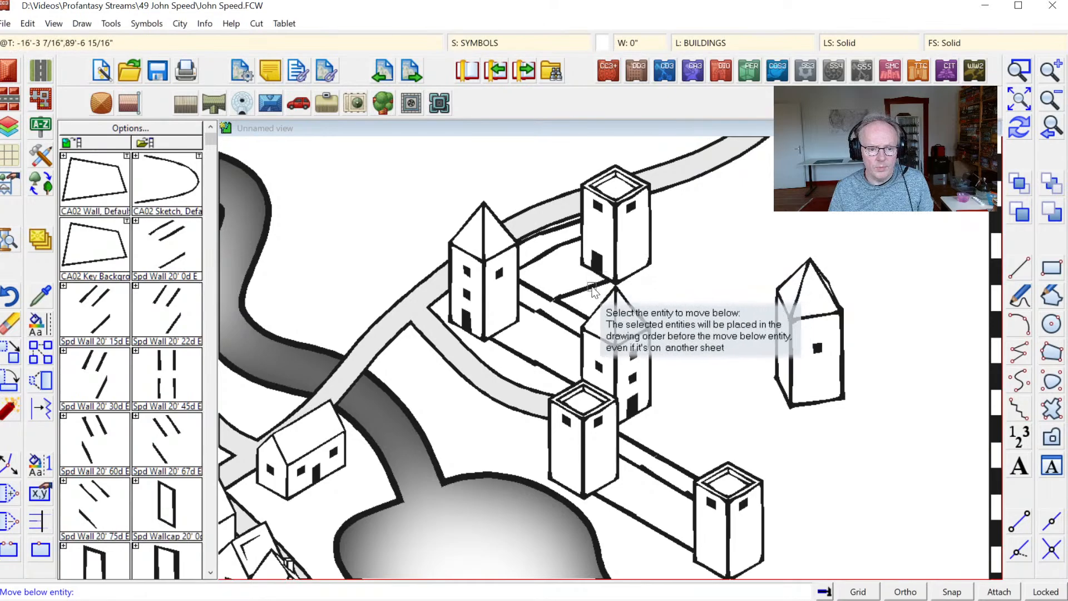
click(593, 289)
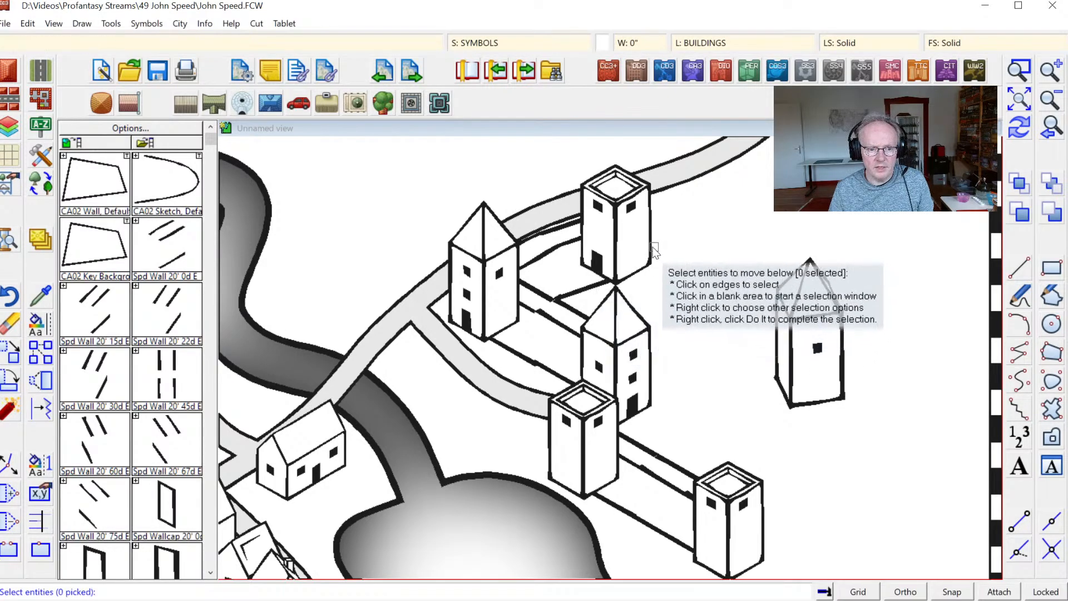
click(648, 249)
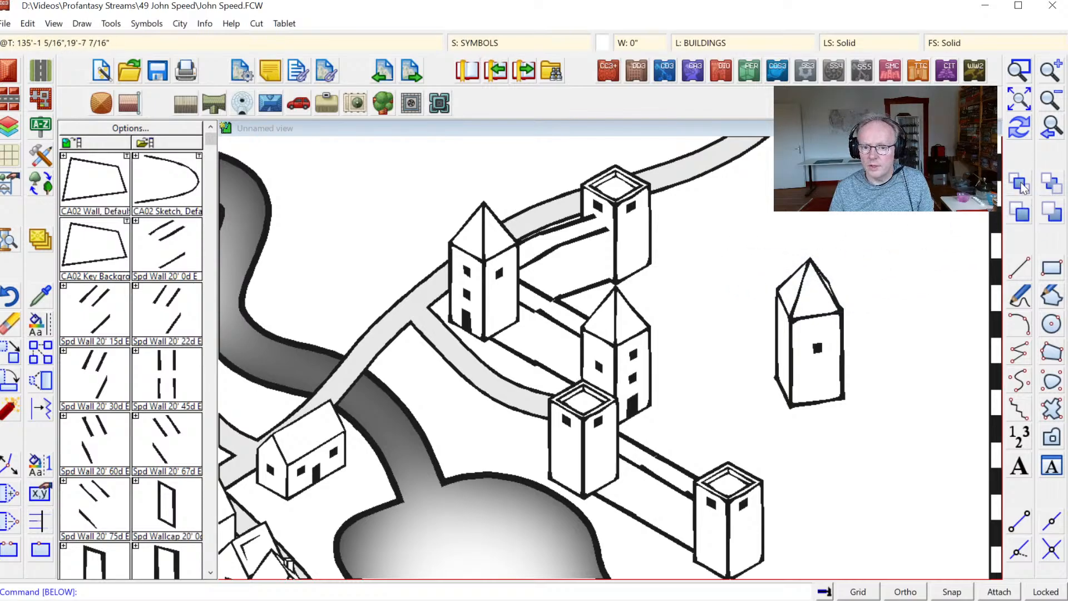
Place the wall segments and second pointed-roof tower above the first pointed-roof tower in the drawing order.
click(1024, 214)
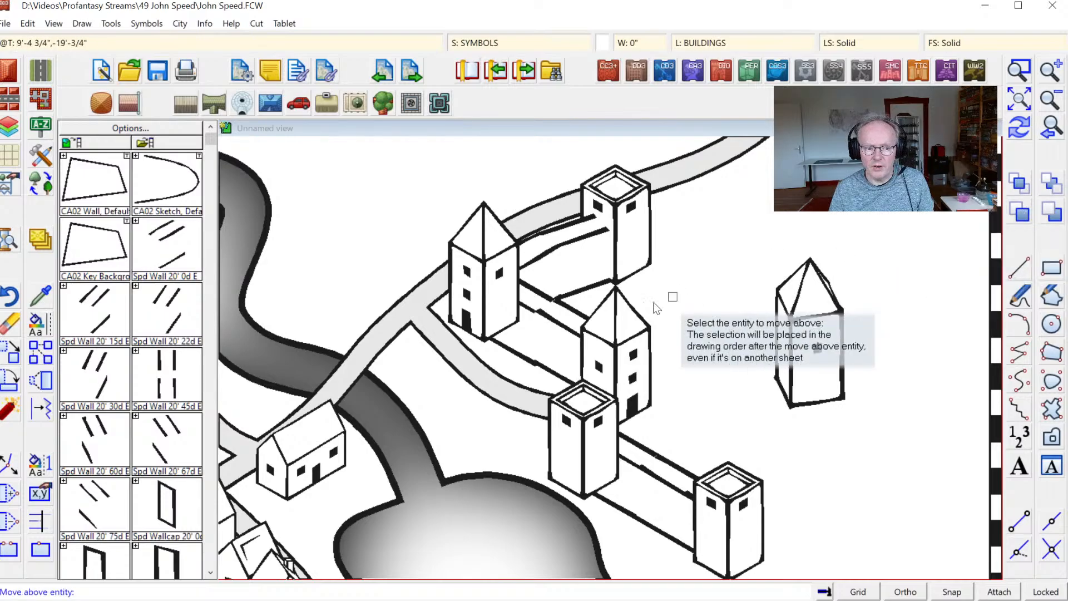
click(480, 345)
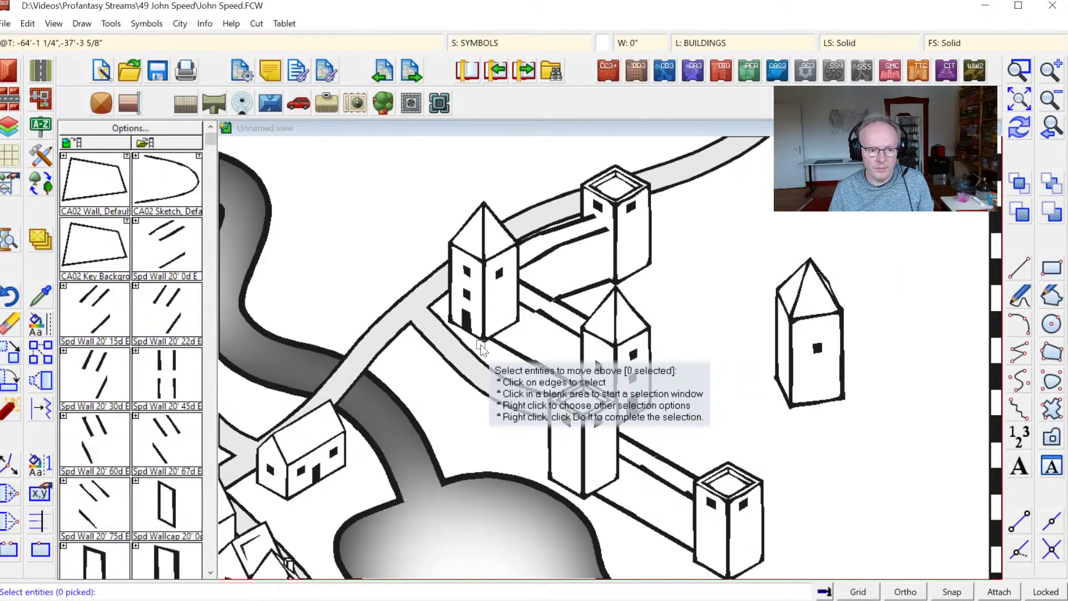
click(539, 321)
click(591, 315)
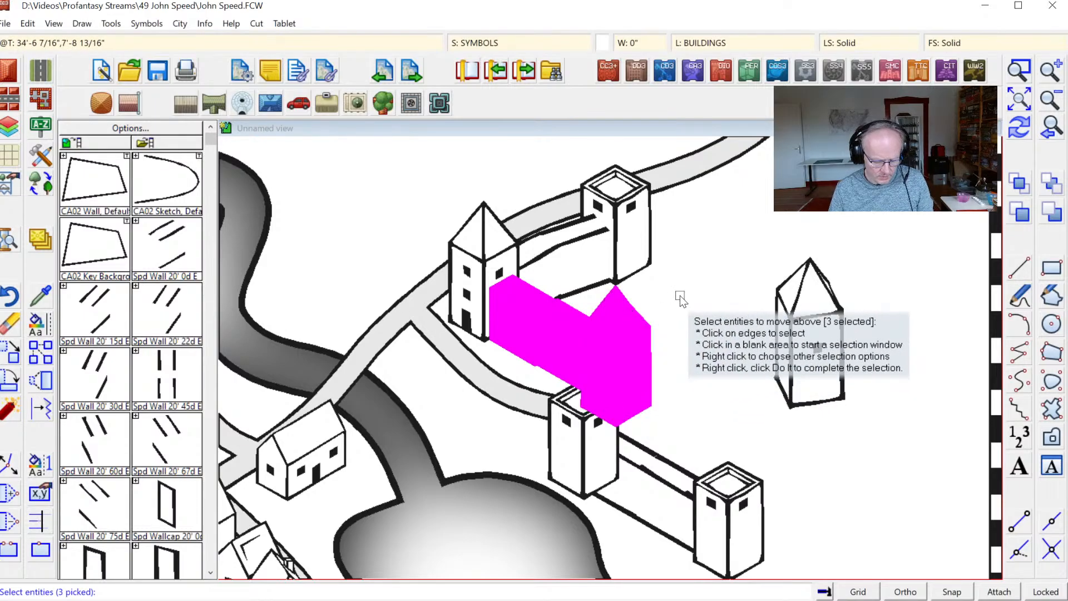
key(d)
Place the two flat-roofed towers north of the lake and their connecting wall above the second pointed-roof tower in the drawing order.
right_click(662, 344)
click(650, 342)
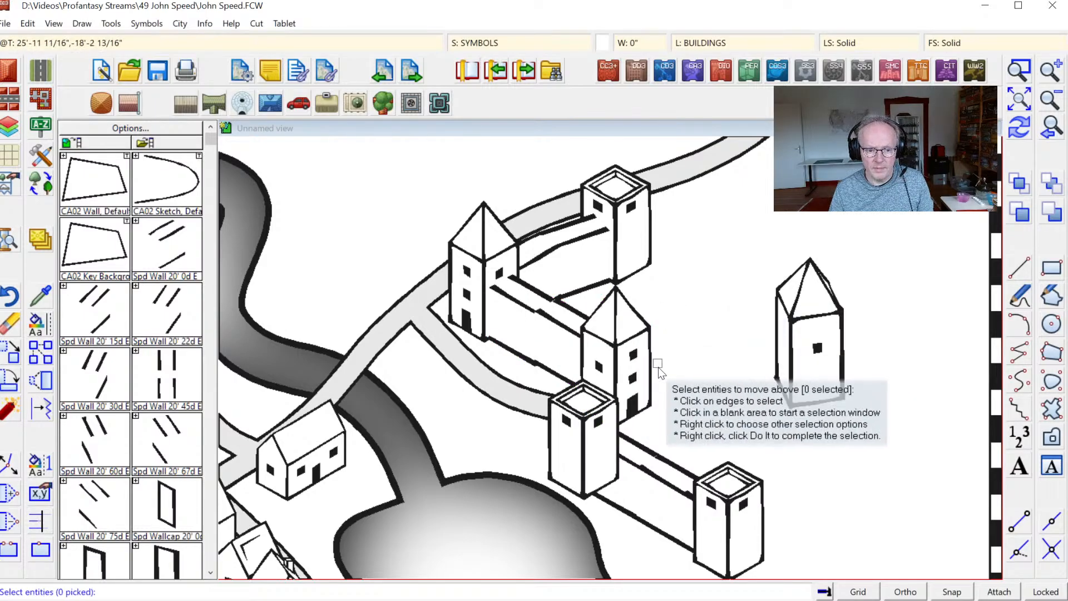
click(581, 494)
click(668, 534)
click(700, 557)
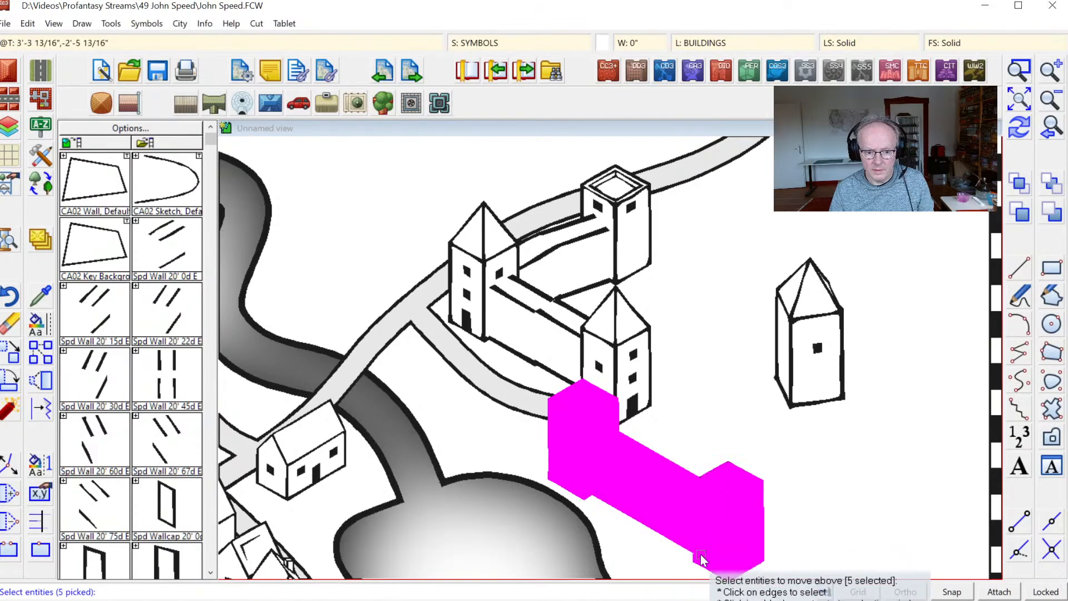
click(787, 414)
Place the wall segments and eastern flat-roofed tower above the western flat-roofed tower north of the lake in the drawing order.
right_click(692, 410)
click(709, 414)
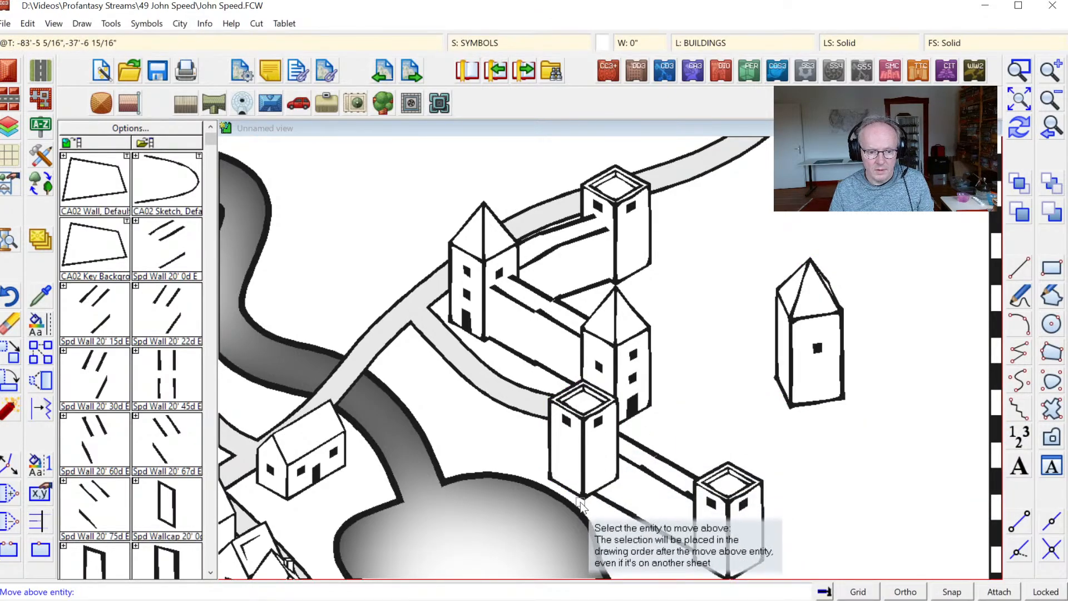
click(581, 504)
click(635, 517)
click(681, 539)
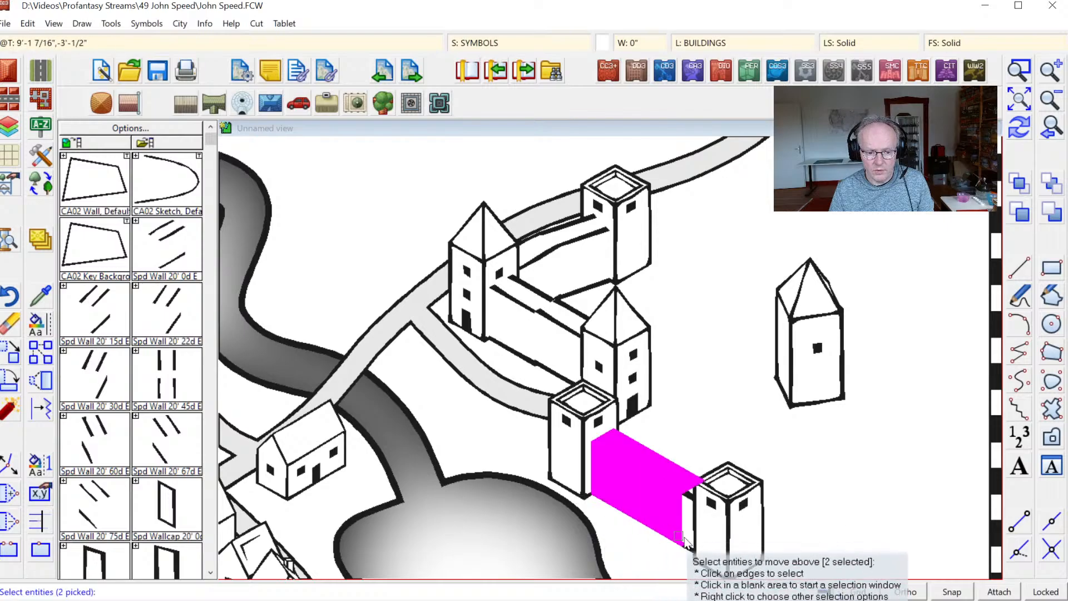
click(702, 542)
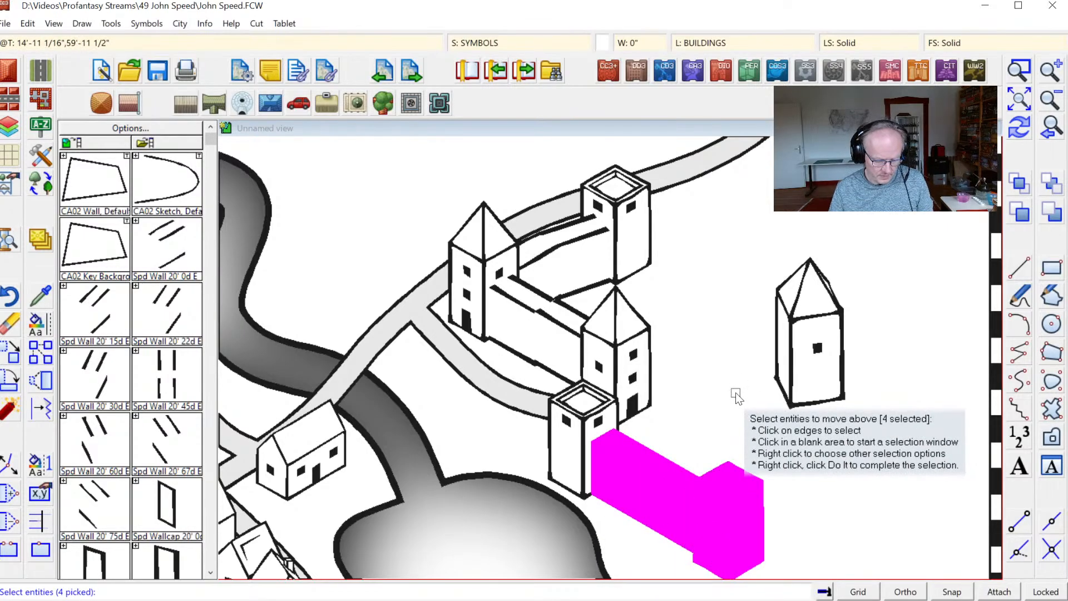
key(Return)
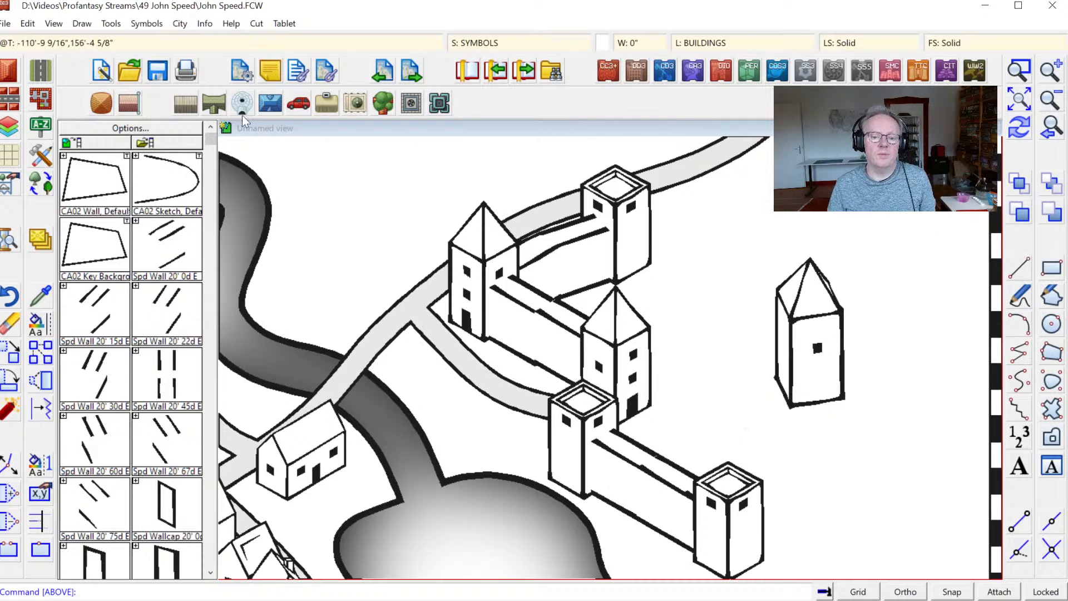
Place attached Spd Wall 20' 0d E segments from the roadside flat-roofed tower southeast to the freestanding pointed-roof tower.
click(173, 253)
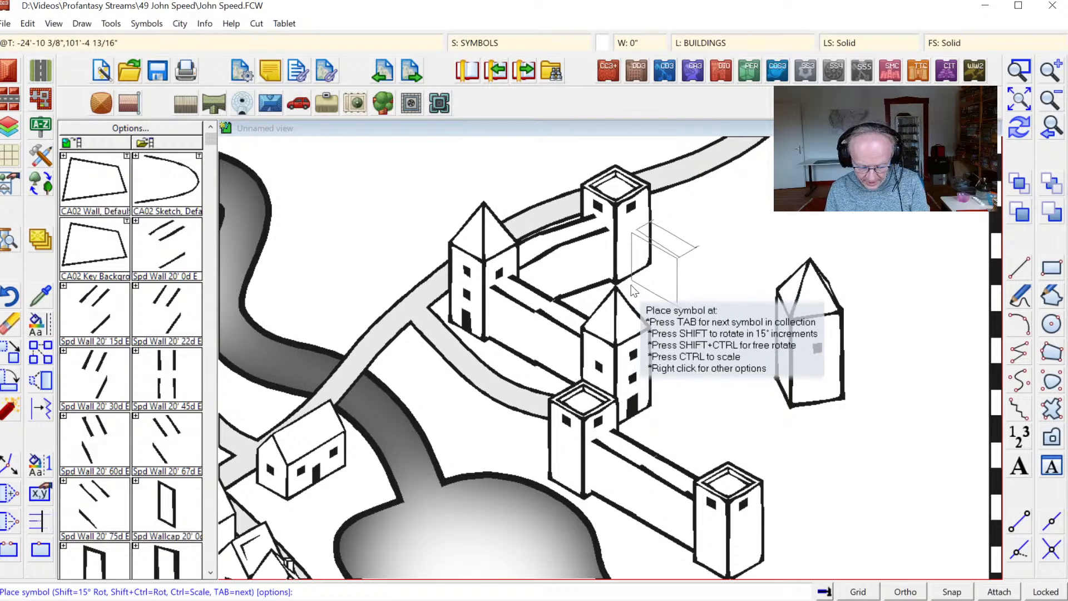
click(633, 284)
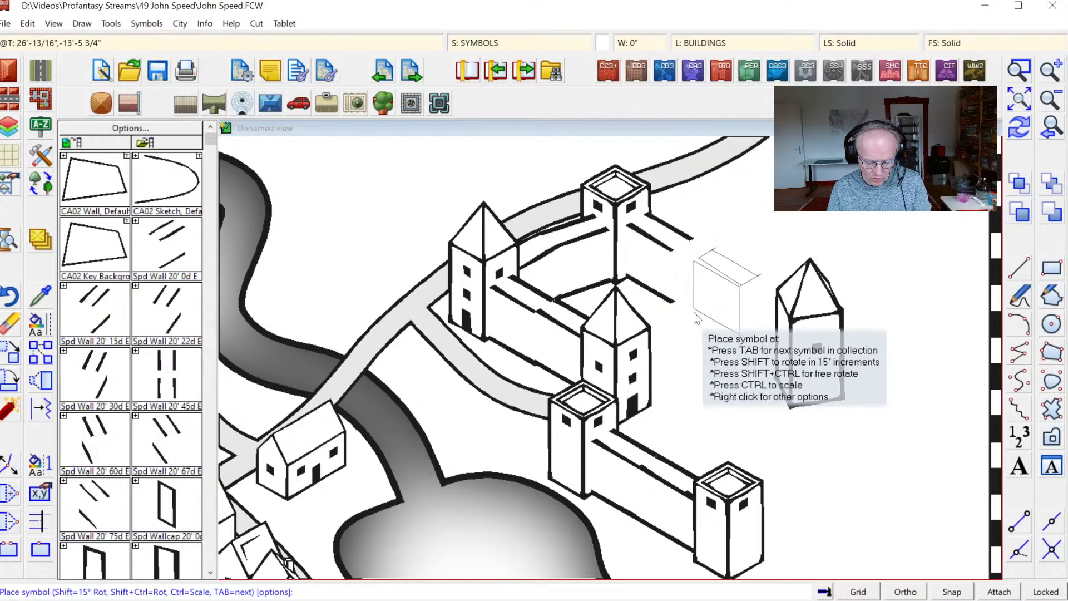
key(F5)
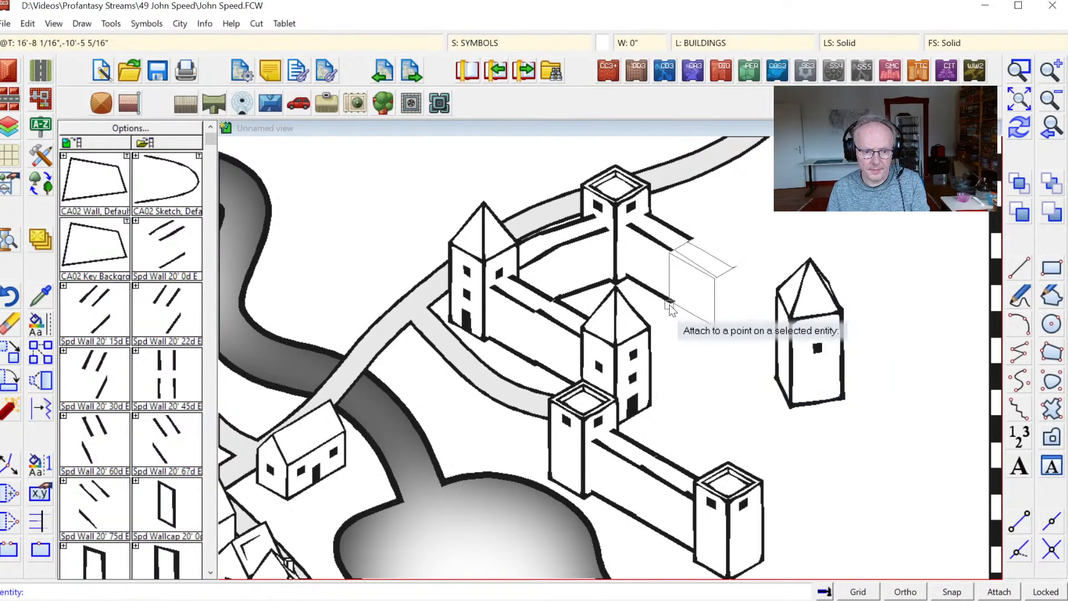
click(669, 305)
key(F5)
click(717, 333)
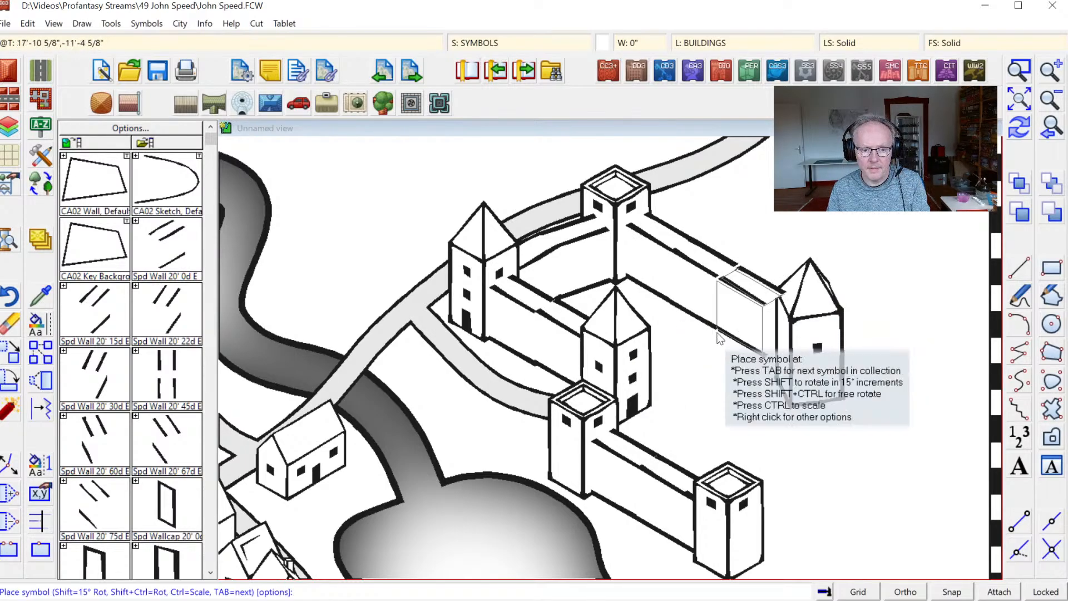
Place the last Spd Wall 20' 0d E segment before the eastern pointed-roof tower and move that tower against the wall's end.
click(718, 337)
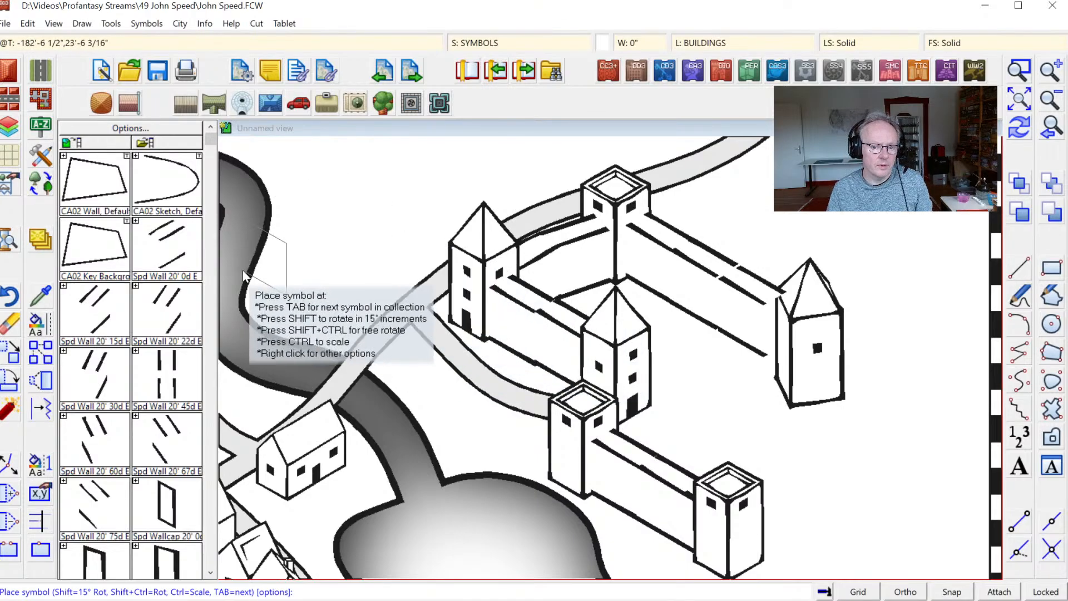
click(16, 356)
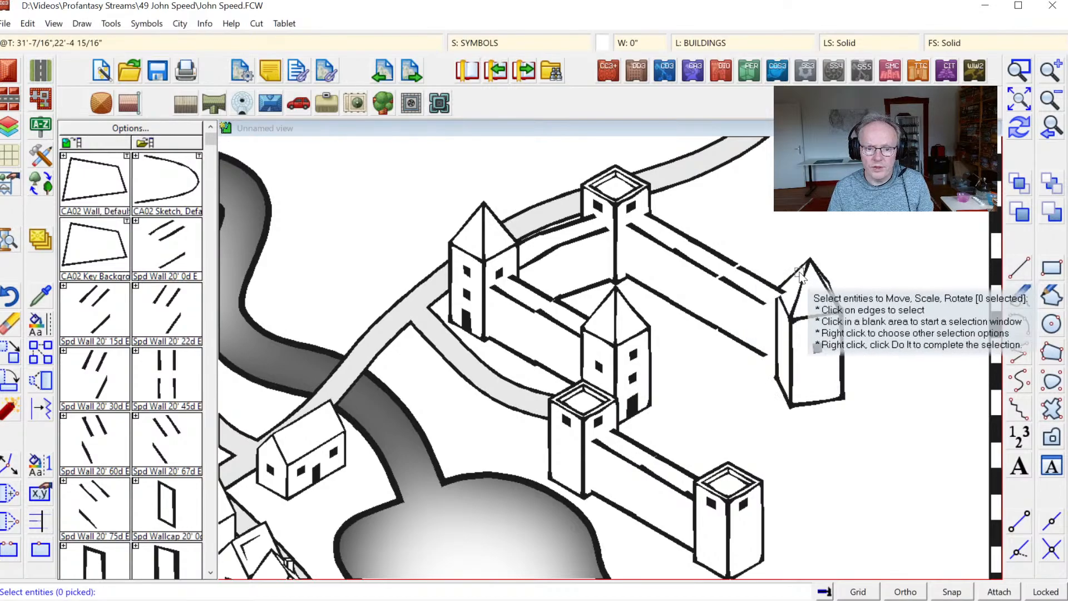
click(800, 276)
right_click(801, 278)
click(808, 315)
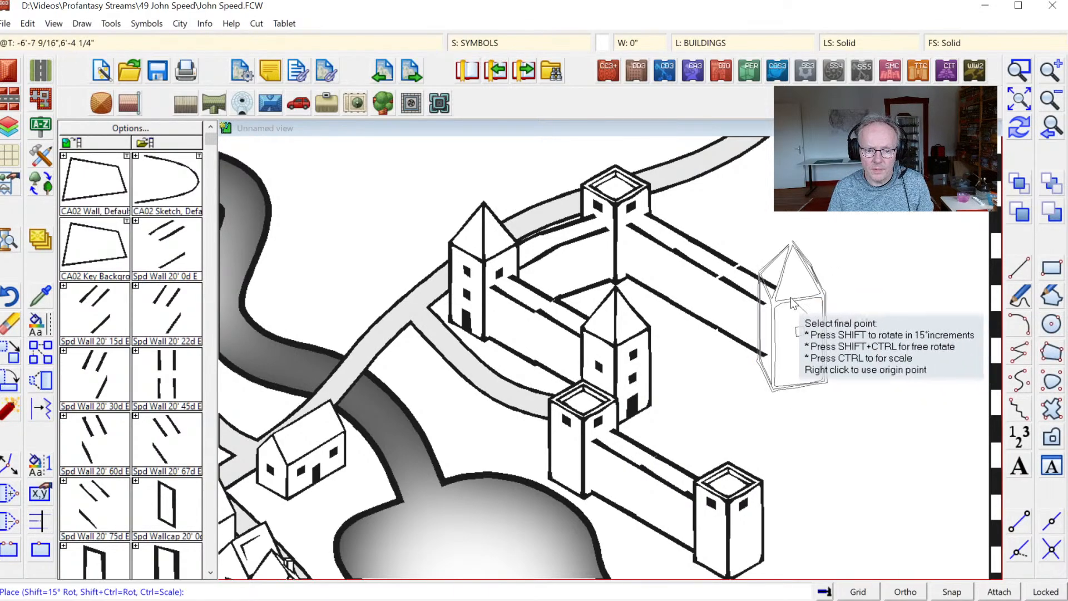
click(789, 297)
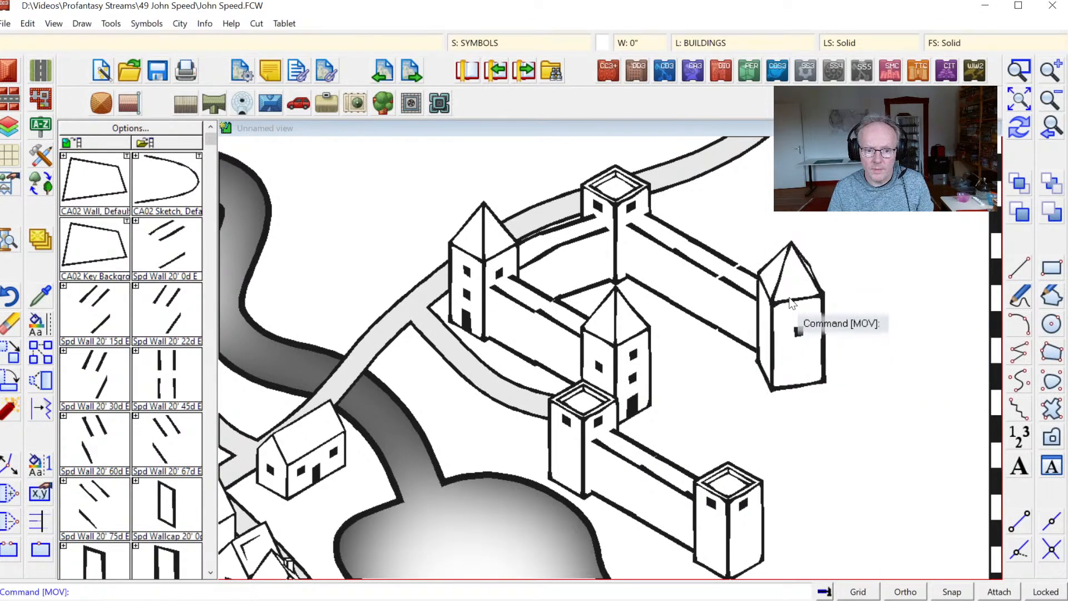
Bring the eastern pointed-roof tower to the front of the drawing order.
click(1020, 184)
click(793, 265)
right_click(802, 265)
click(851, 274)
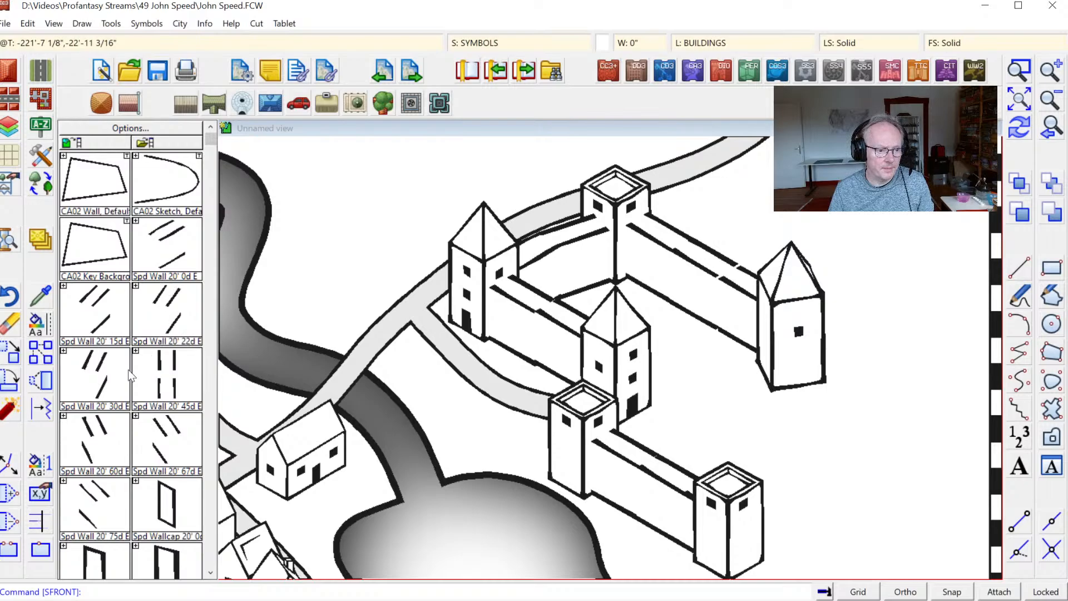
Place a Spd Wall 20' 60d E segment at the eastern pointed-roof tower and attach Spd Wall 20' 30d E segments down to the southeastern flat-roofed tower.
click(106, 451)
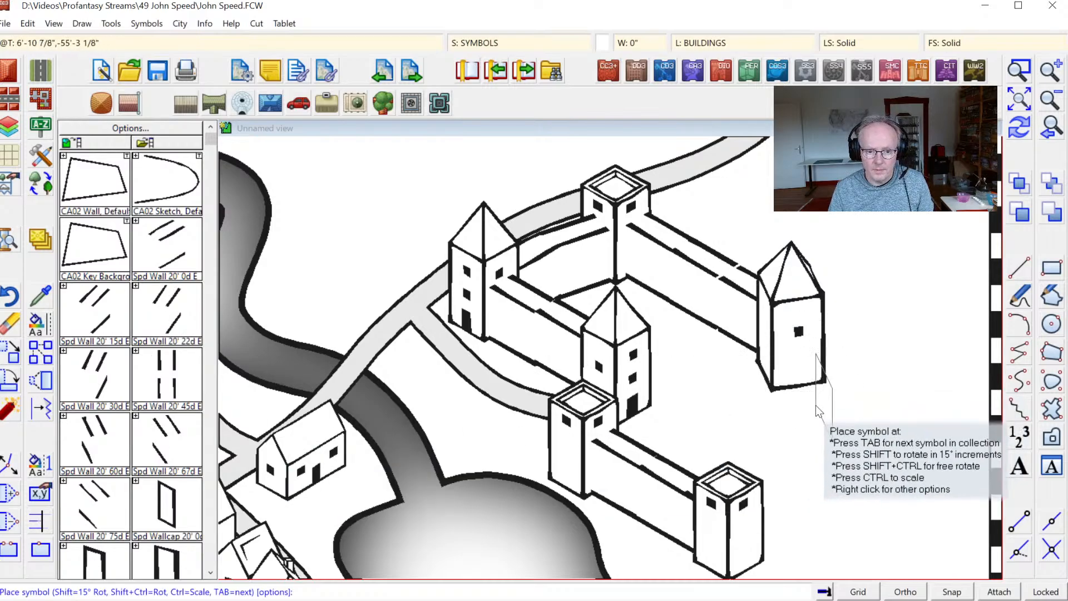
click(785, 393)
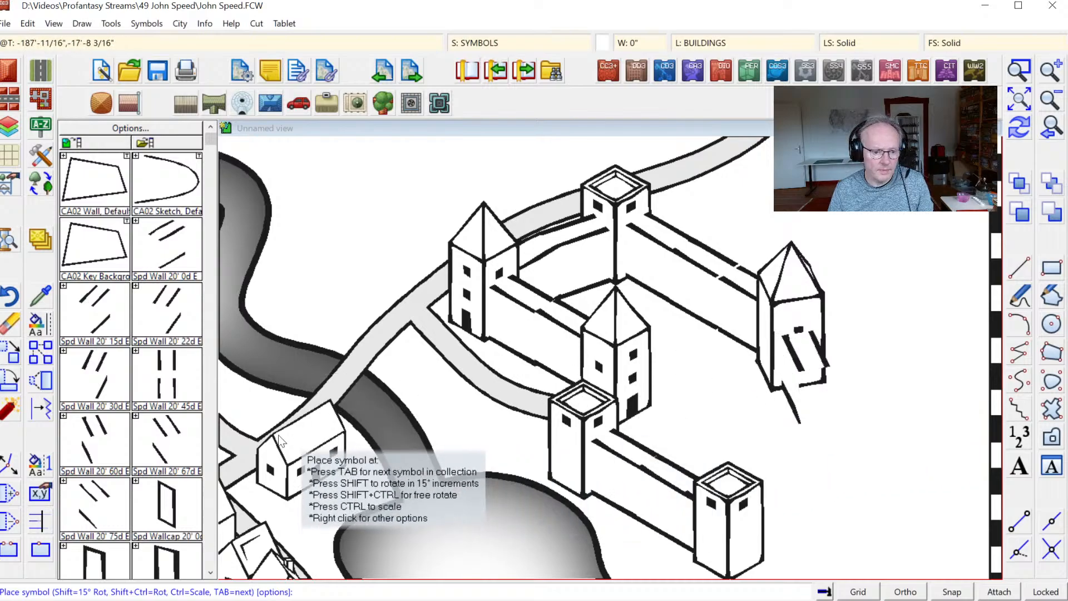
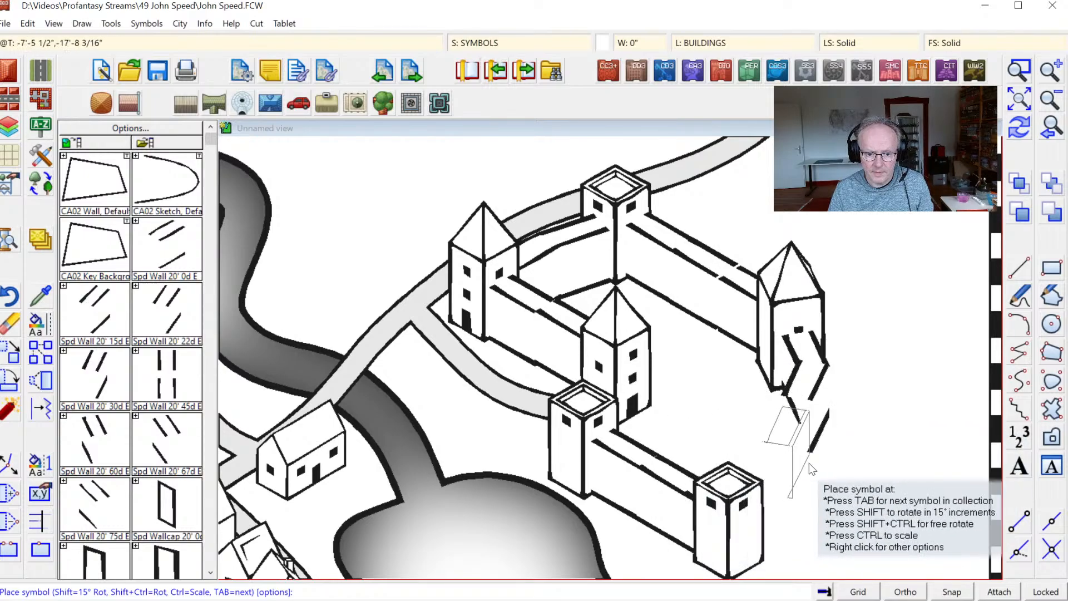
click(794, 490)
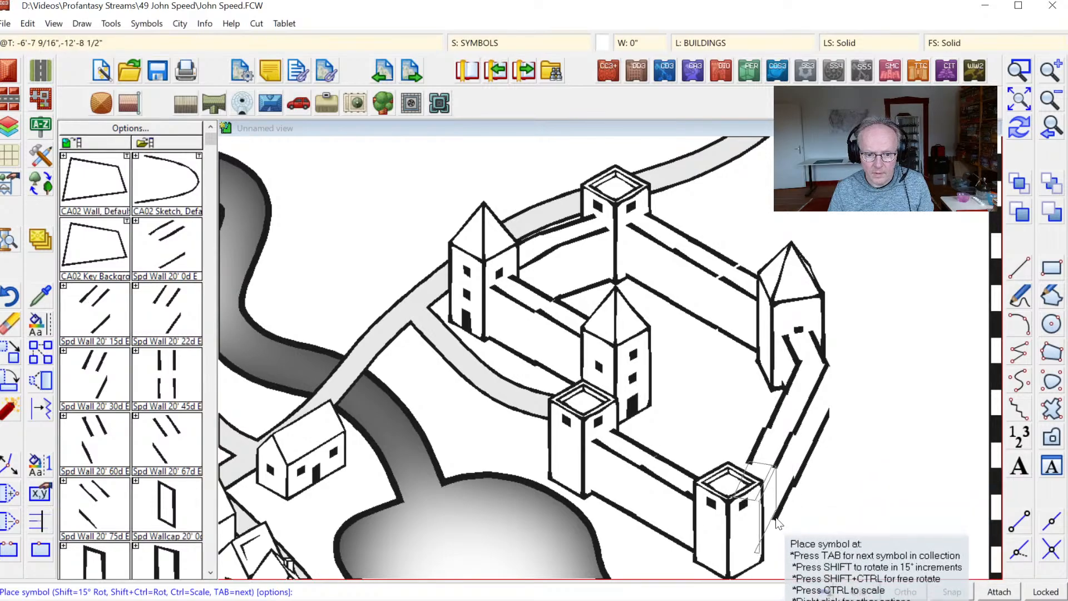
click(778, 523)
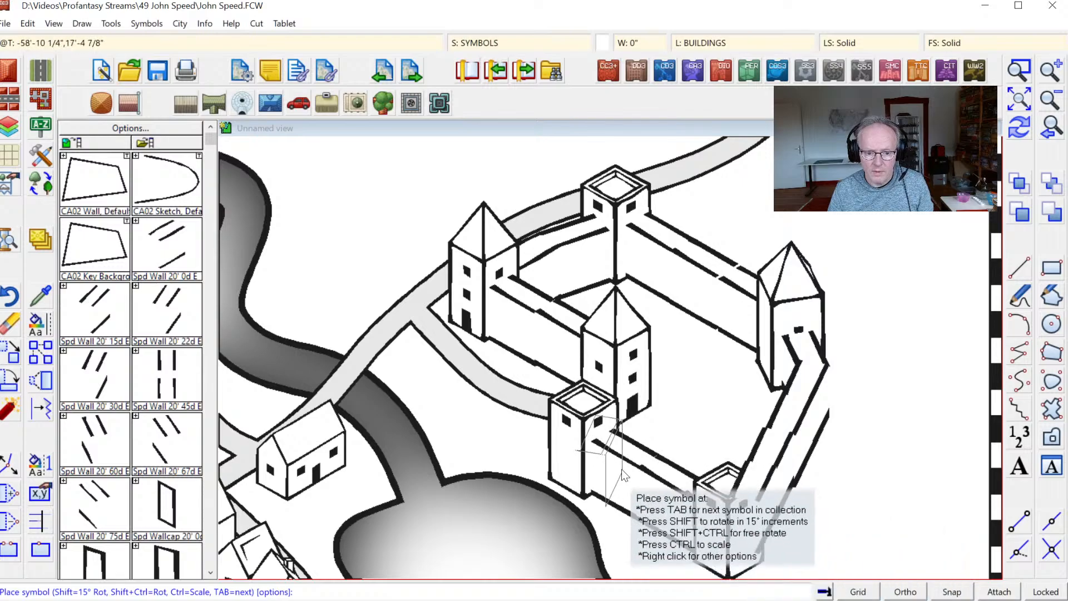
Bring the southeastern flat-roofed tower to the front of the drawing order.
click(1027, 189)
click(729, 490)
right_click(880, 390)
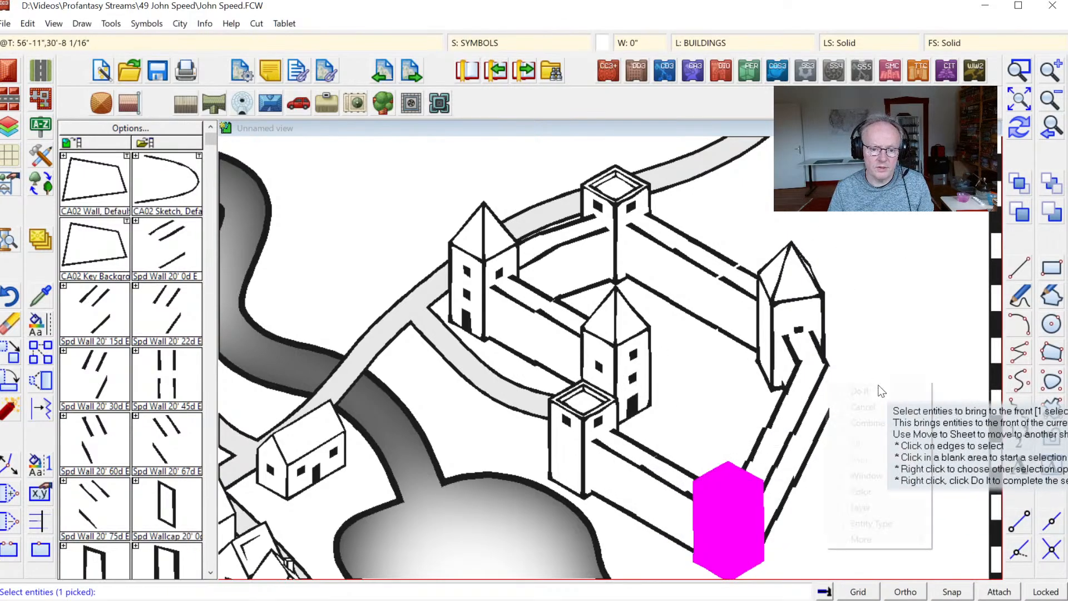
click(879, 391)
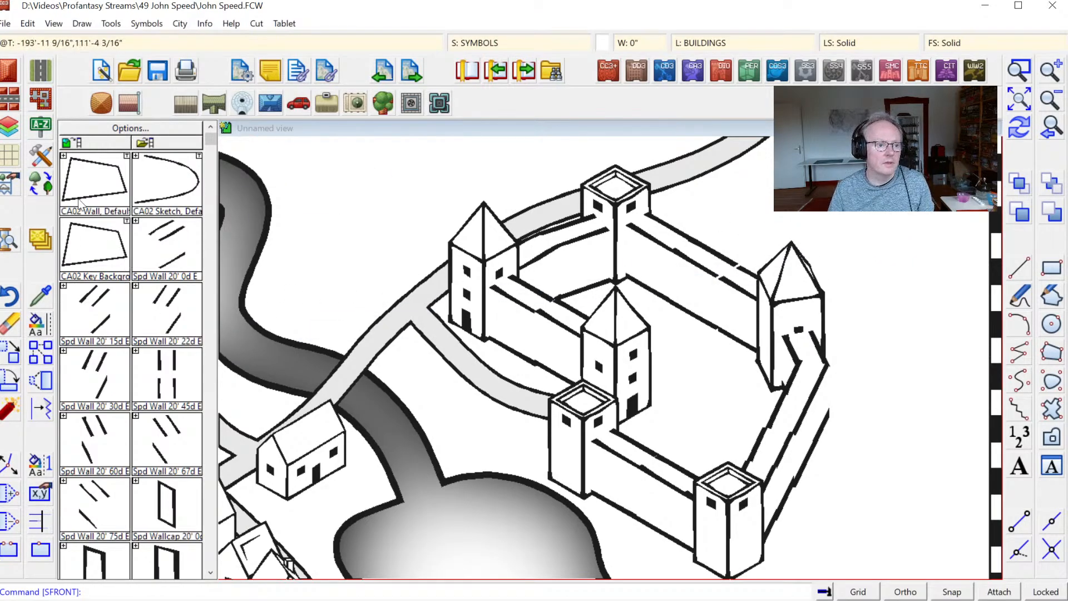
Load the Towers.FSC symbol catalog and place an enlarged Spd Tower 2 67d E inside the walled courtyard.
click(212, 292)
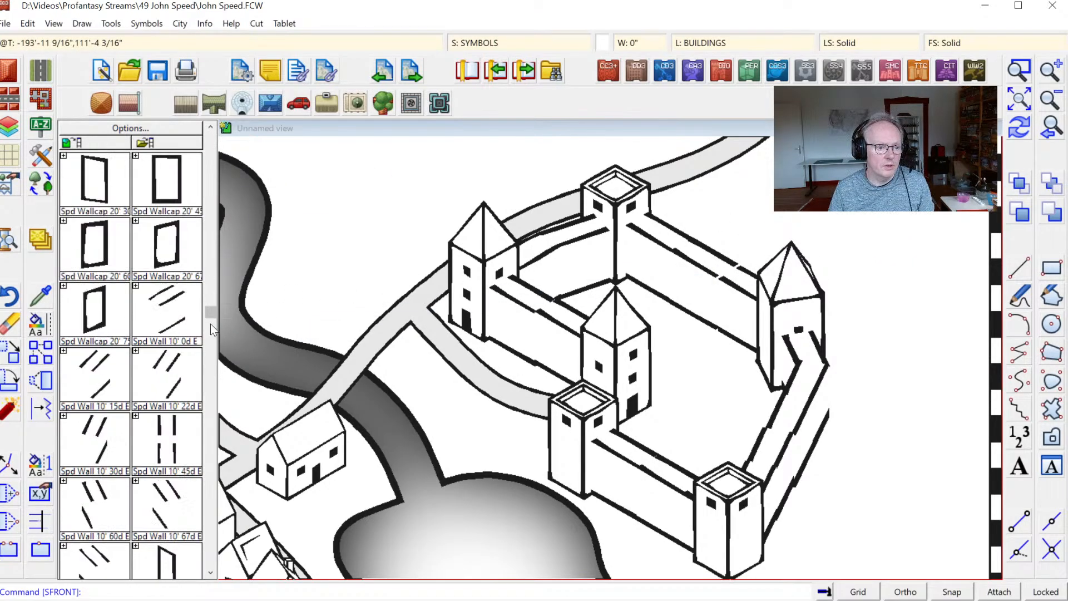
scroll(192, 150, up, 5)
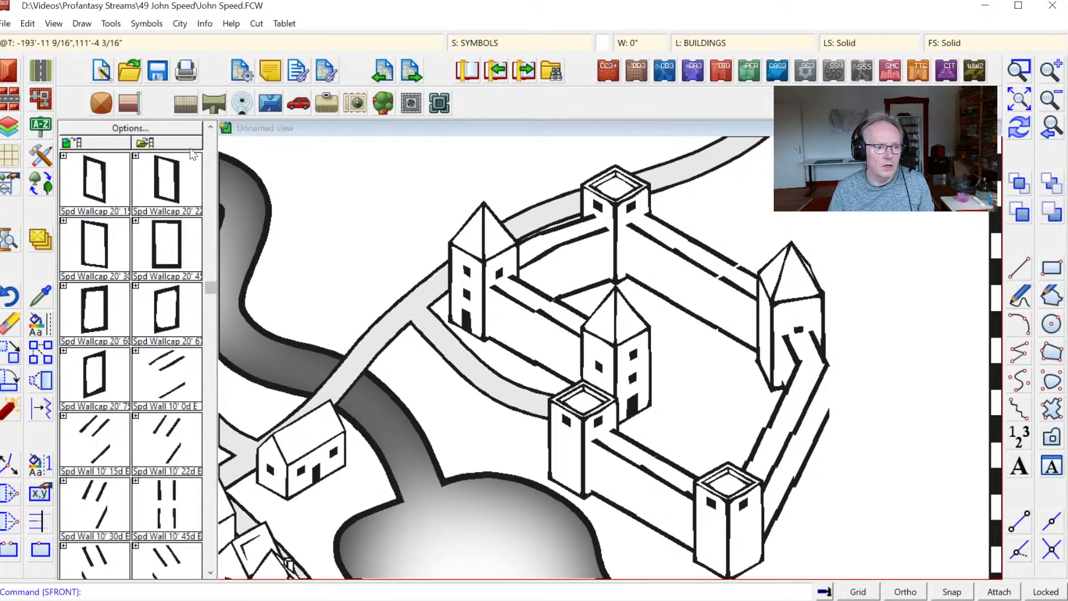
click(194, 143)
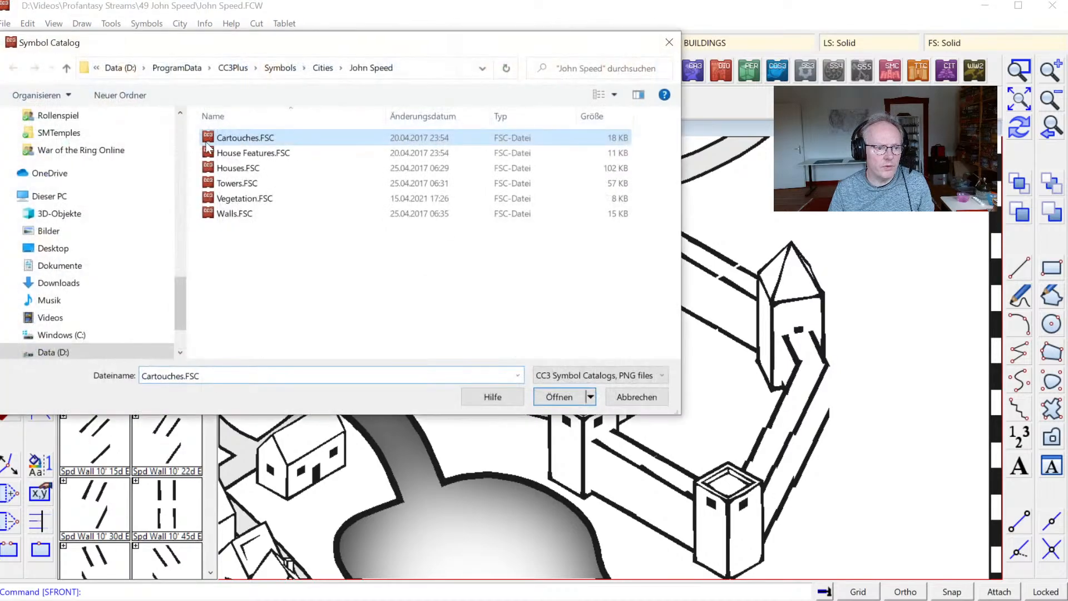
double_click(234, 184)
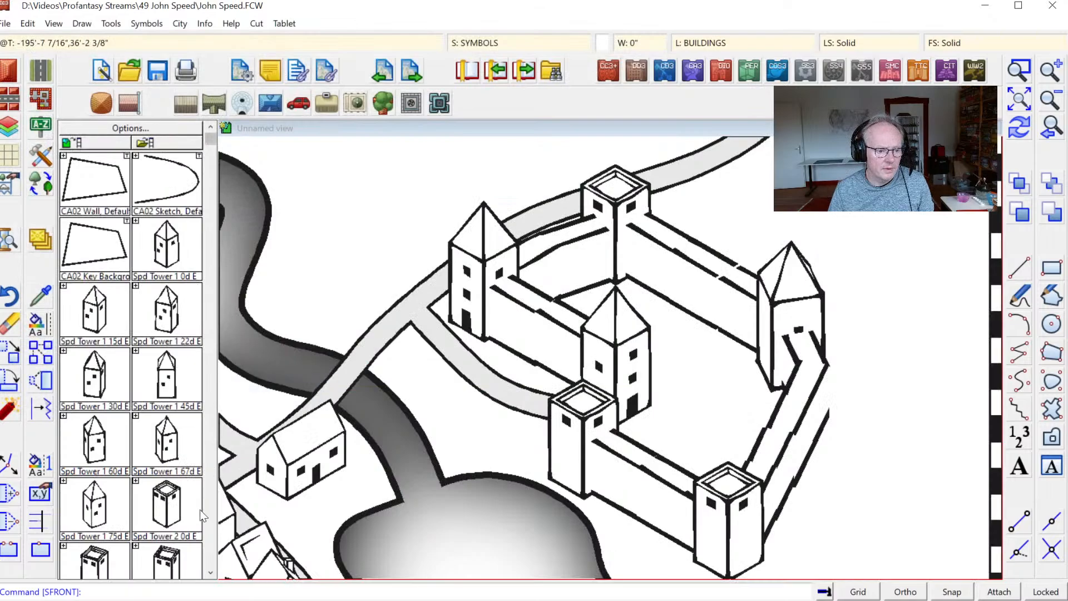
scroll(210, 570, down, 4)
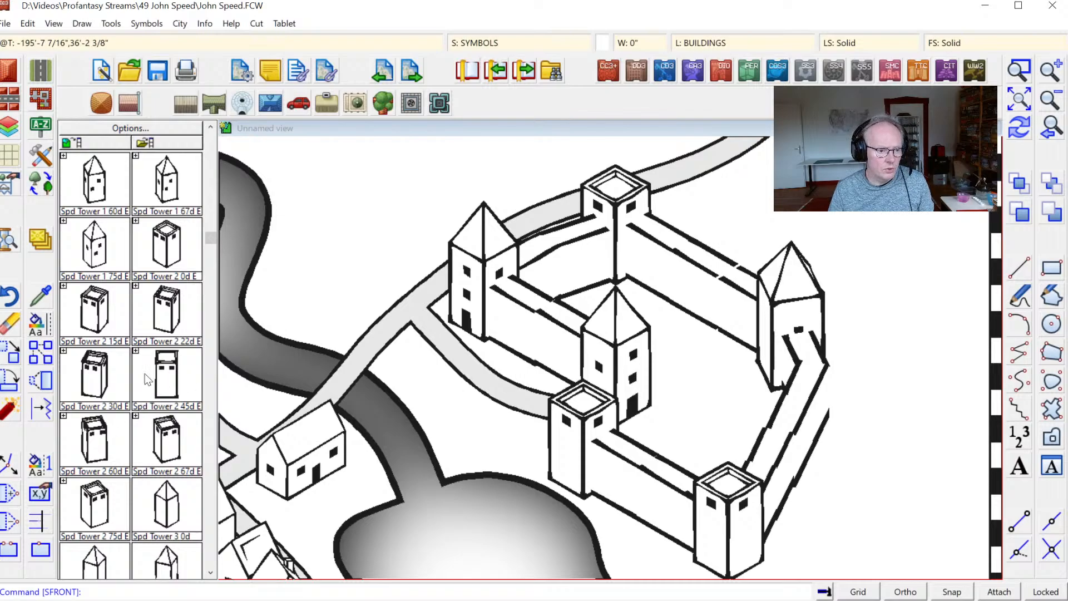
click(161, 443)
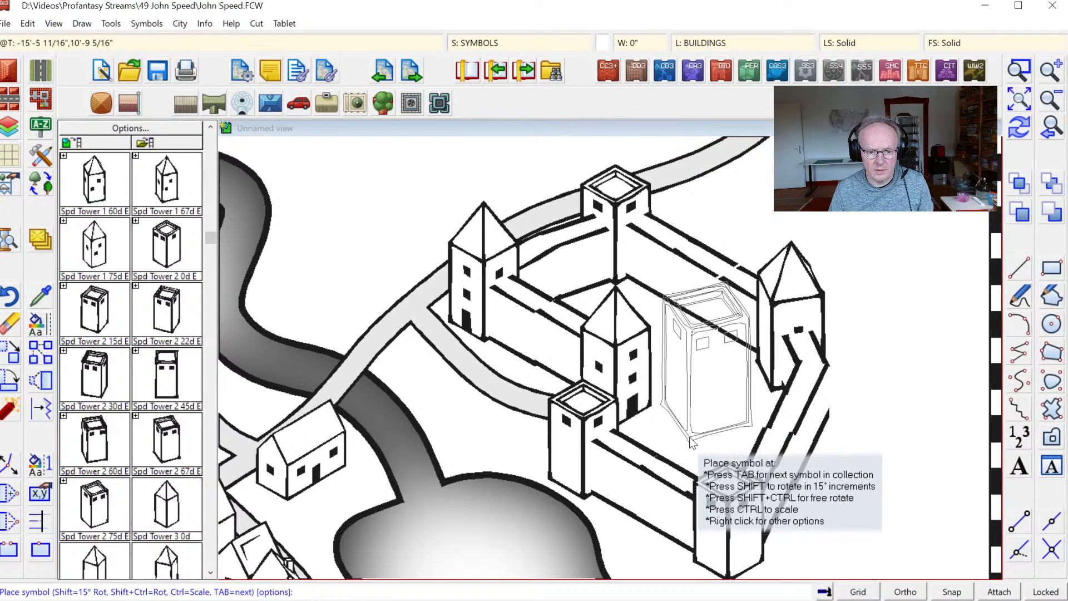
click(690, 442)
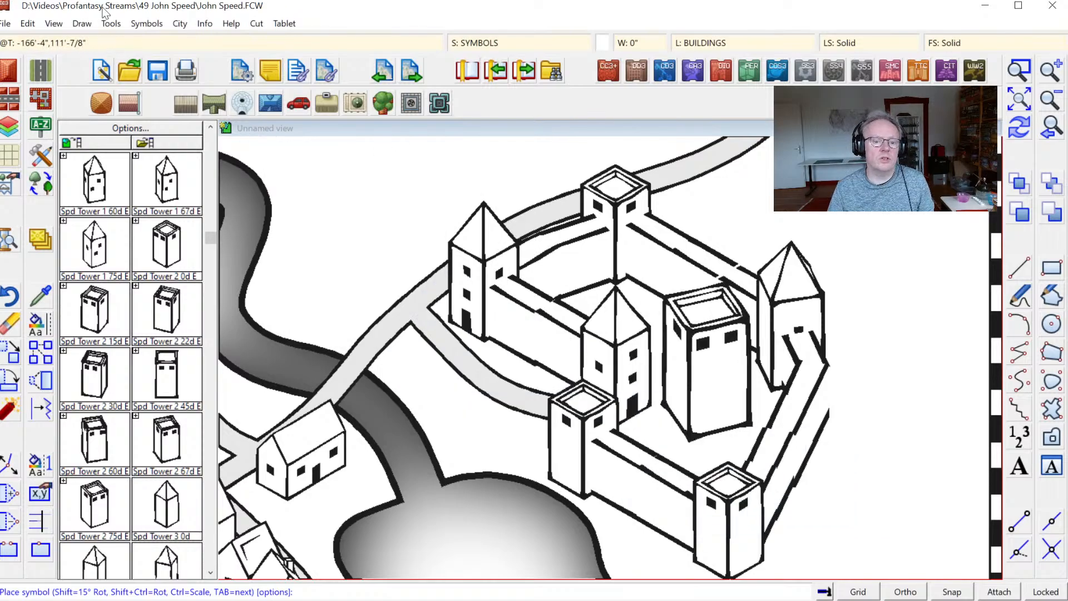
Clone the Spd Tower 2 67d E symbol under the name Spd Tower High 2 67d E.
click(141, 24)
click(183, 38)
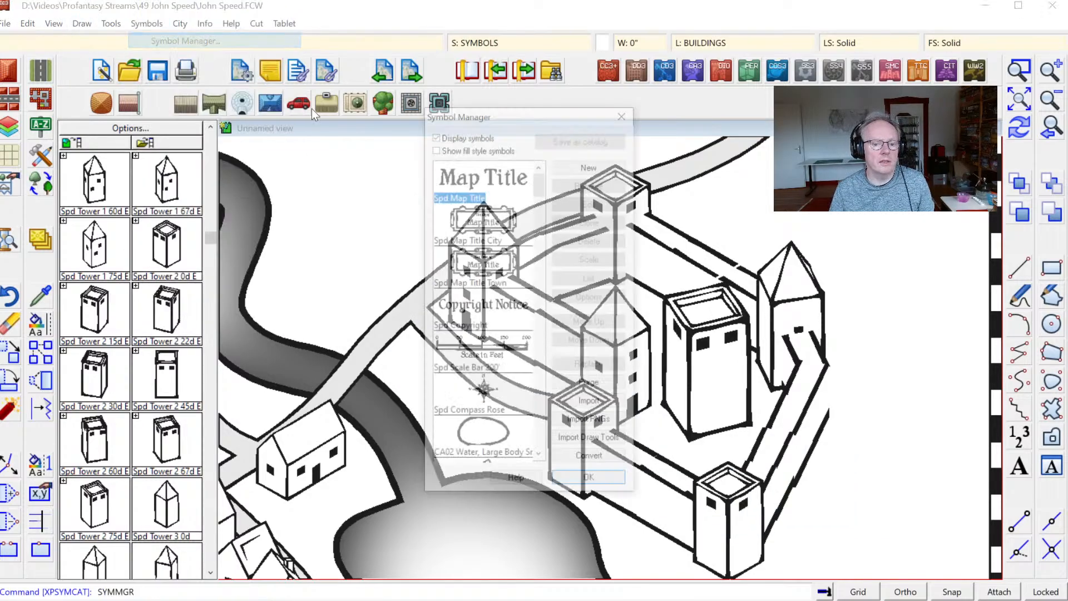
drag(539, 188, 520, 467)
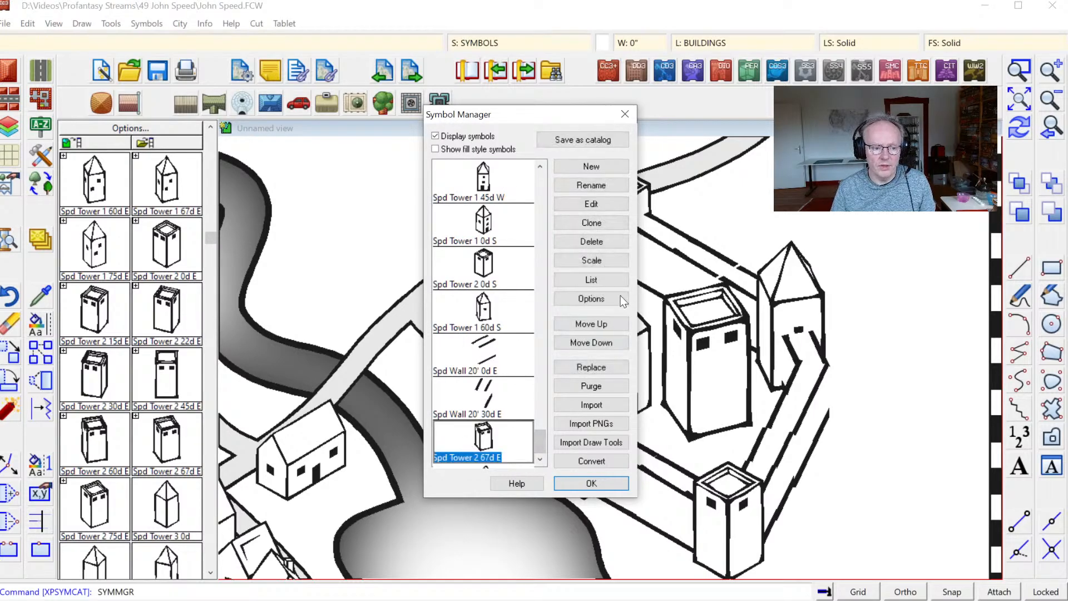
click(593, 226)
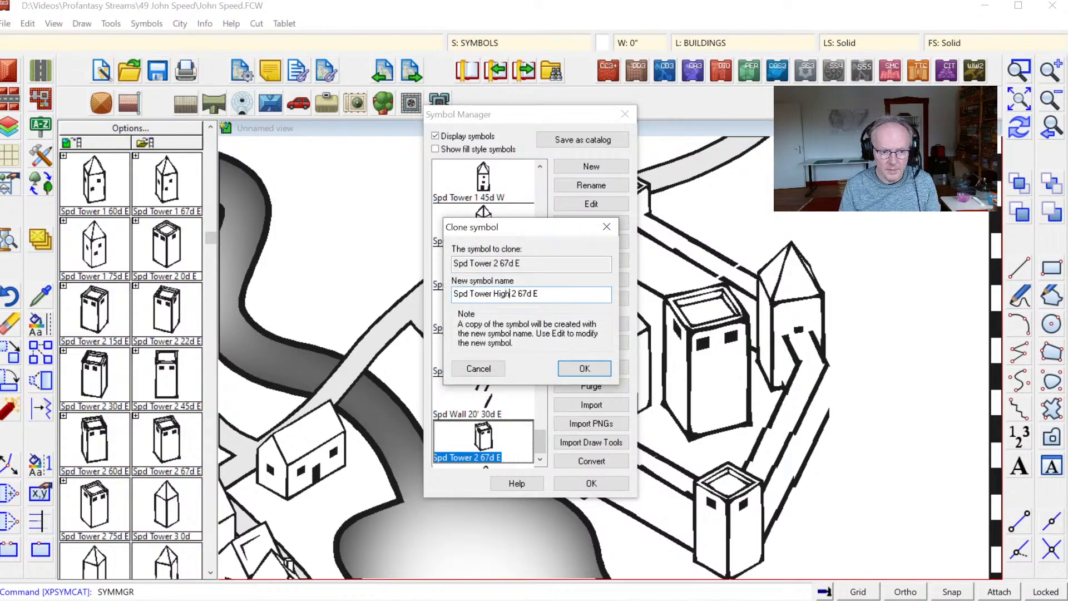
key(Return)
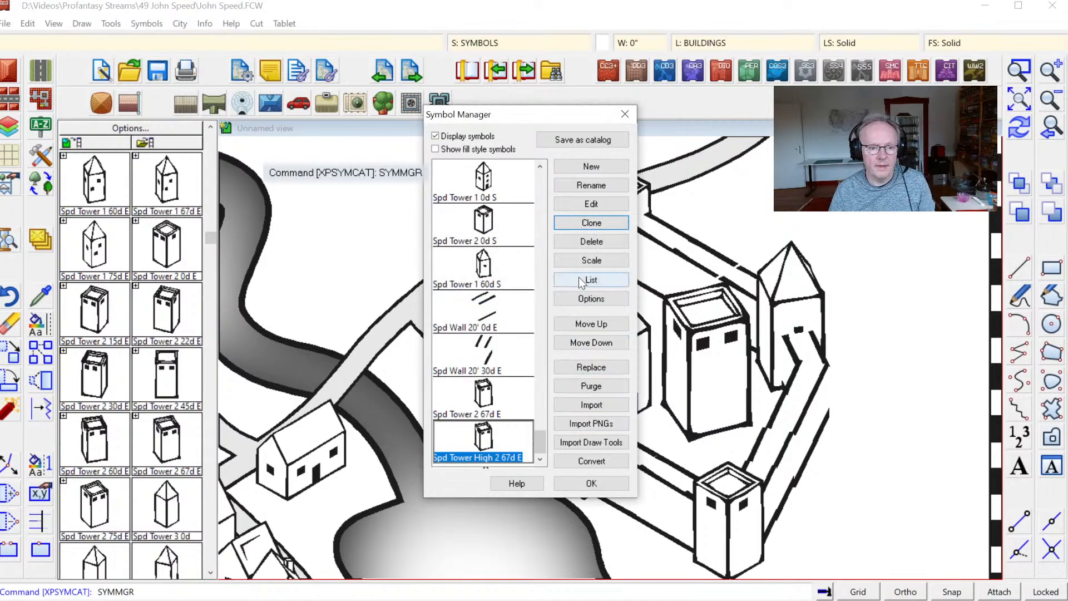
Open the Spd Tower High 2 67d E symbol for editing in a large window over the castle.
click(569, 205)
click(408, 193)
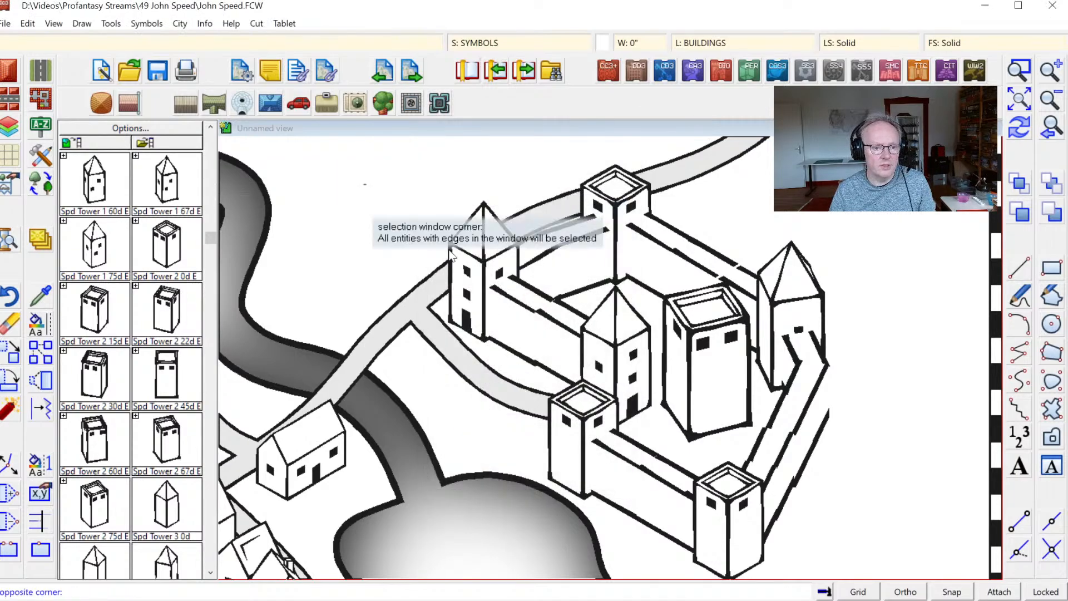
click(902, 561)
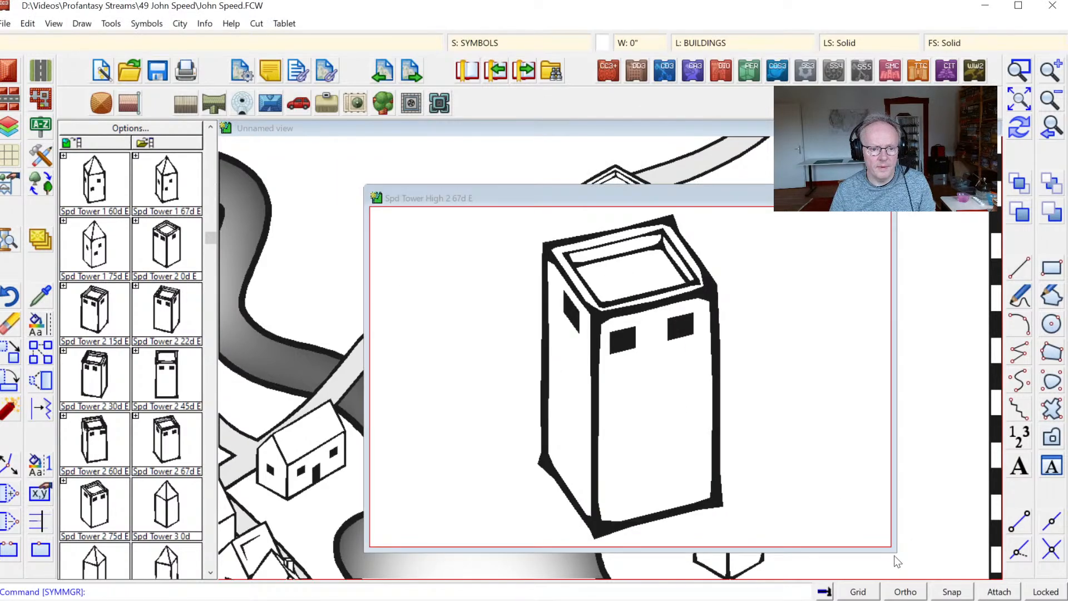
Stretch the upper half of the Spd Tower High 2 67d E symbol straight up by about 17 feet, including roof and windows.
click(27, 25)
mouse_move(196, 225)
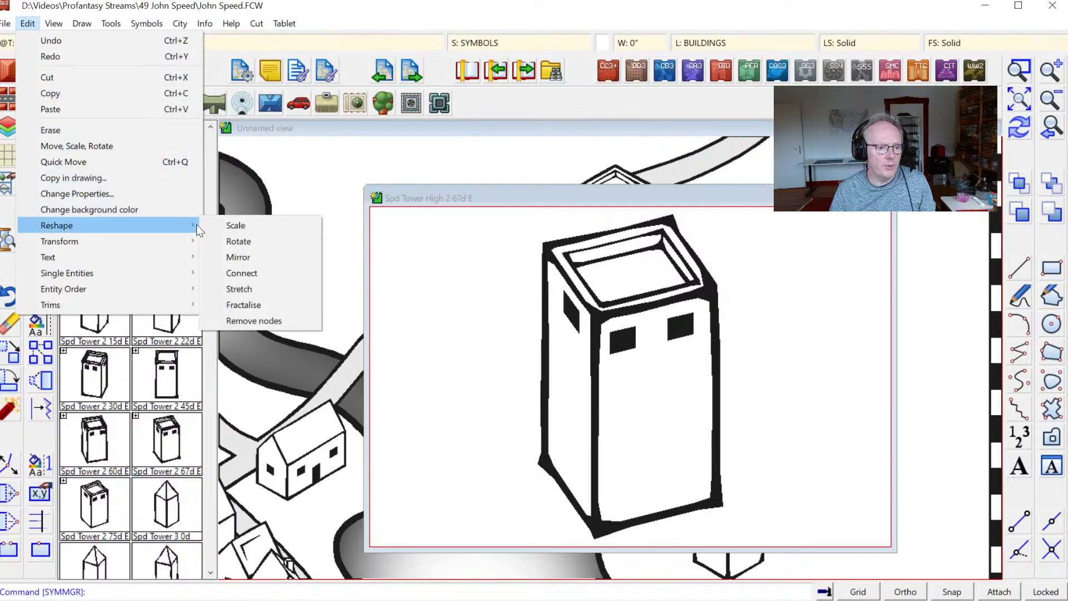
click(238, 289)
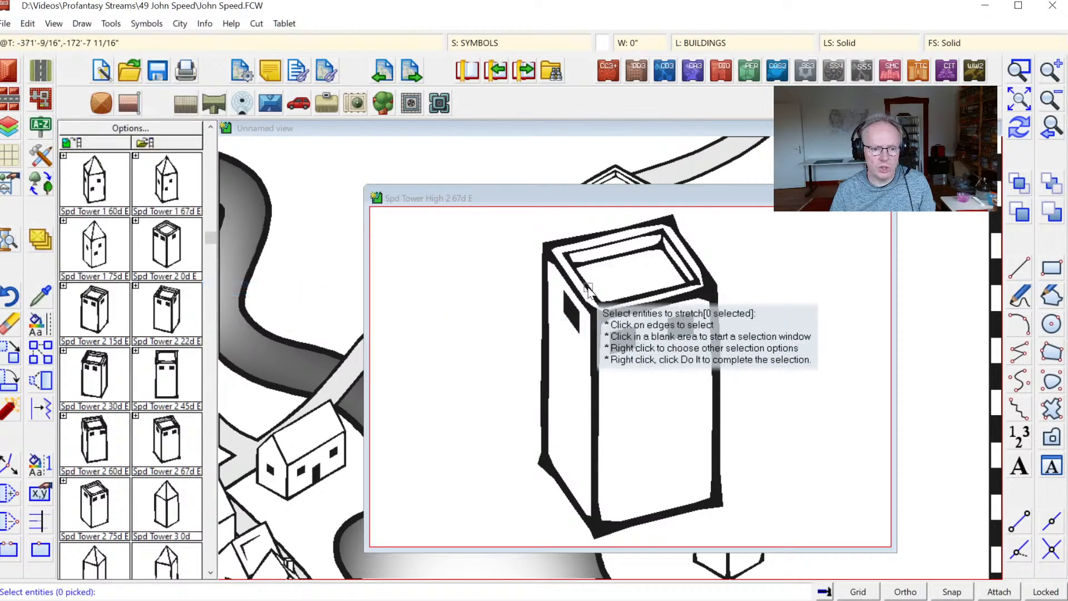
click(509, 225)
click(765, 356)
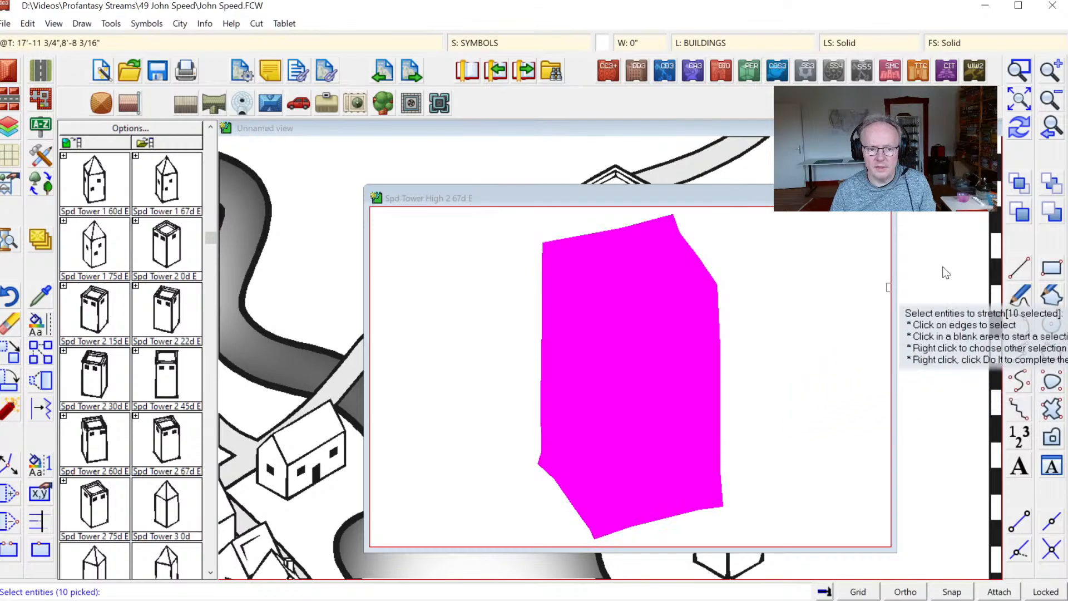
click(1062, 101)
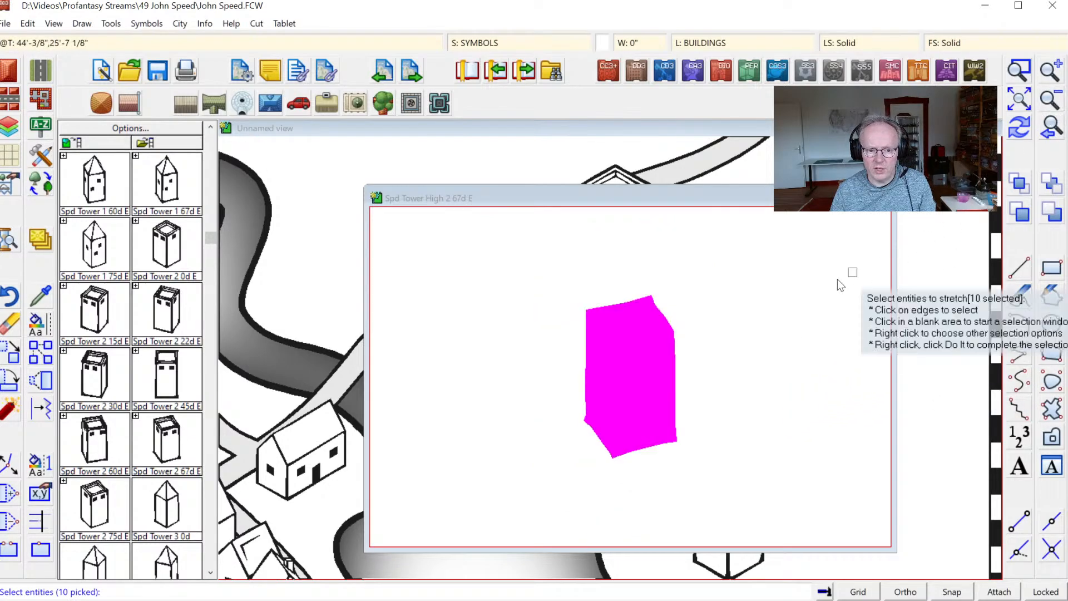
right_click(723, 301)
click(729, 306)
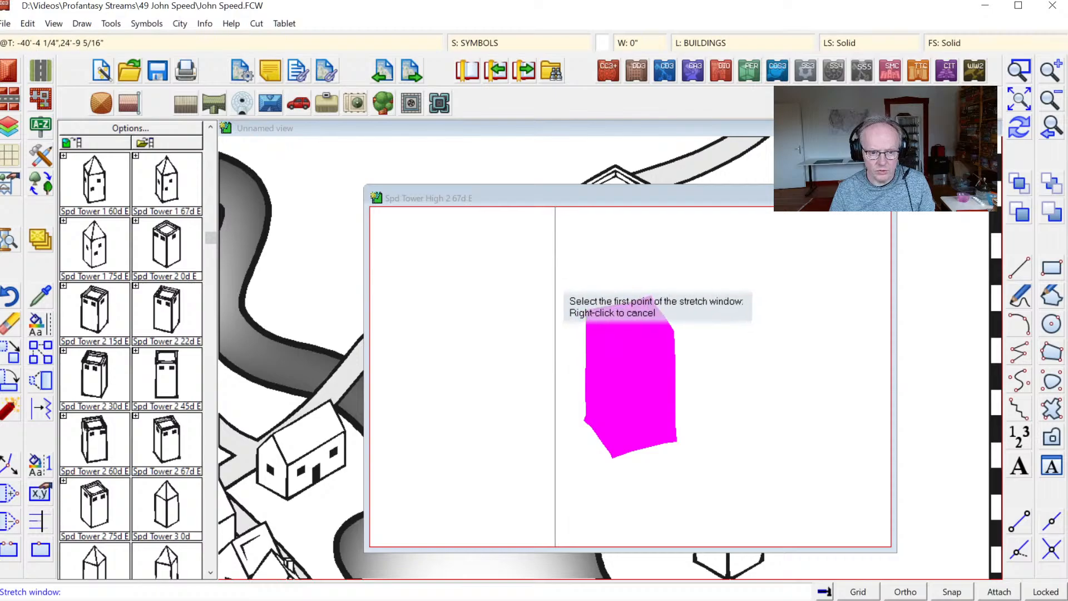
click(555, 275)
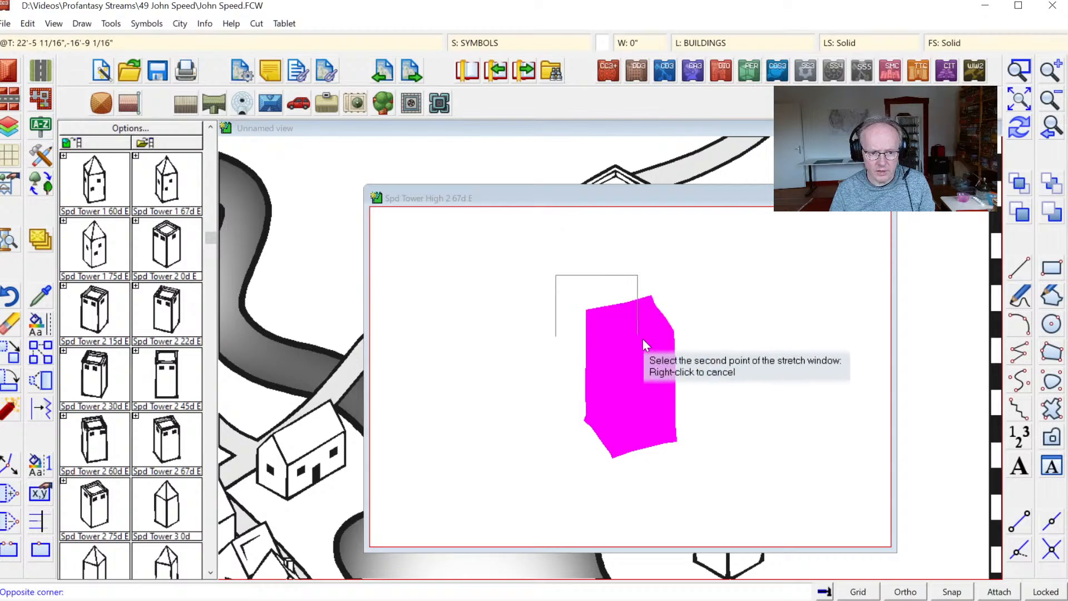
click(693, 383)
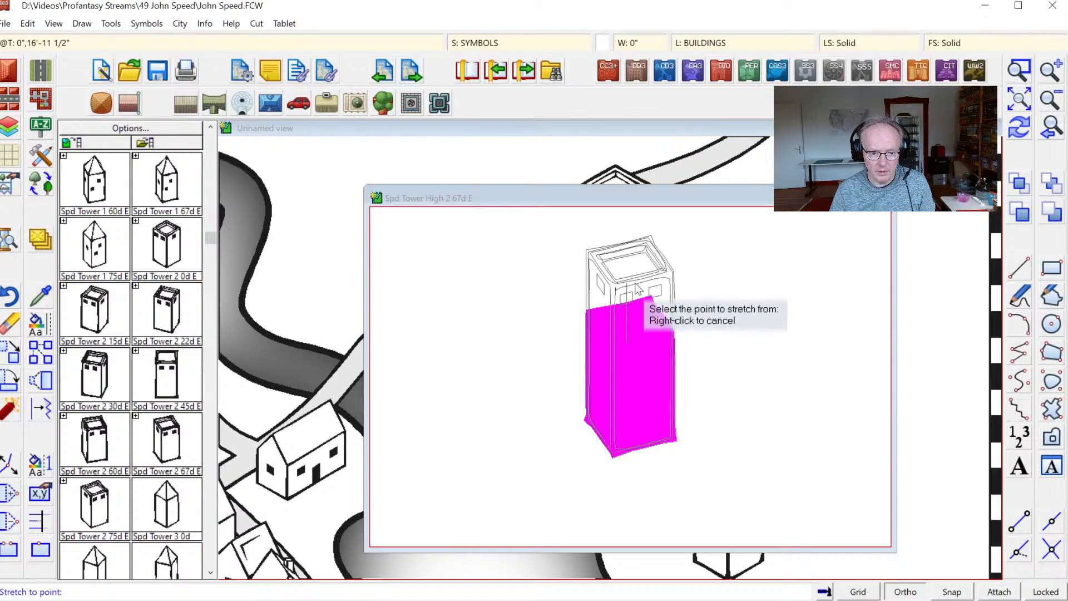
click(637, 287)
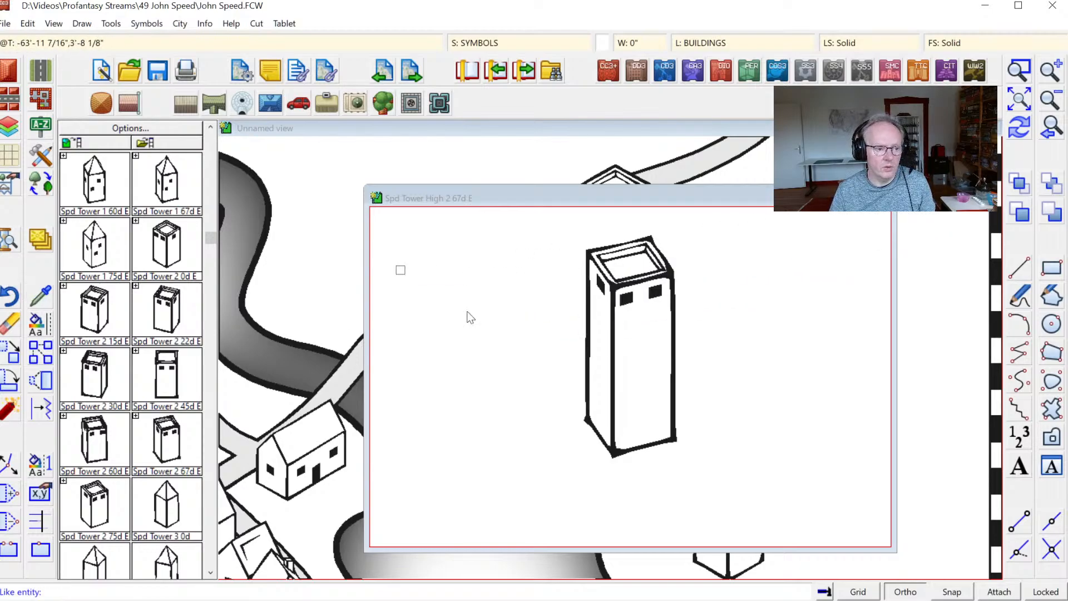
Draw a small four-sided window on the tower's front face below the existing pair, using the existing windows' properties and Ortho off.
click(617, 312)
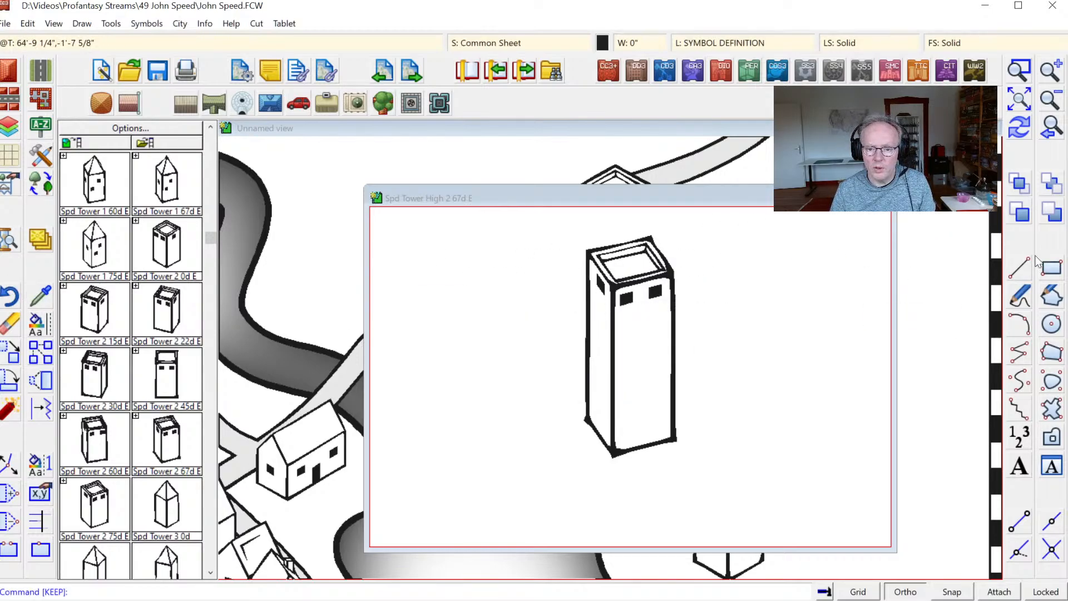
click(638, 342)
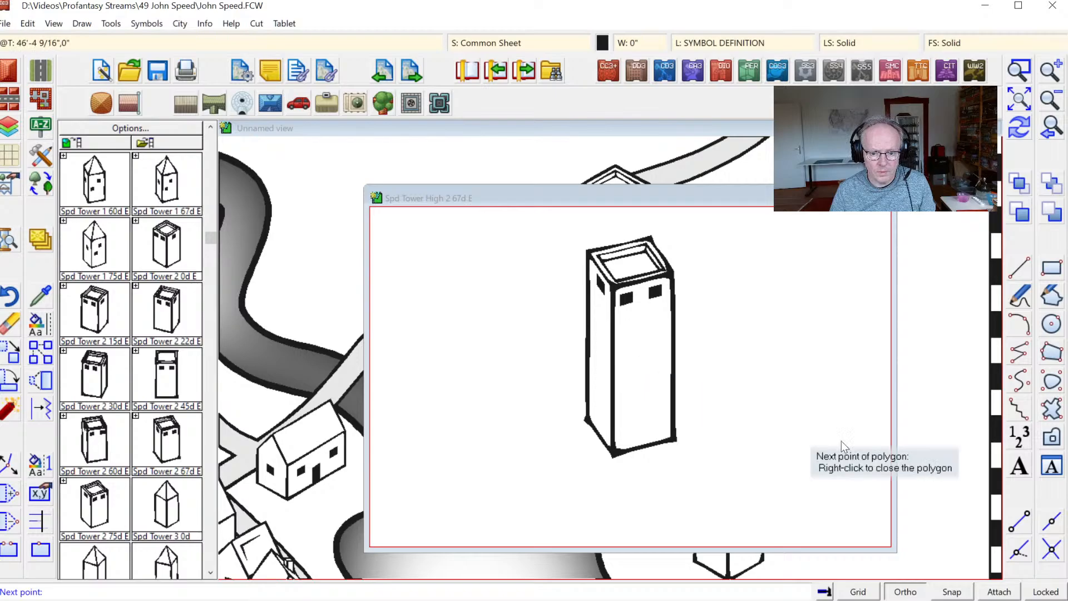
click(903, 592)
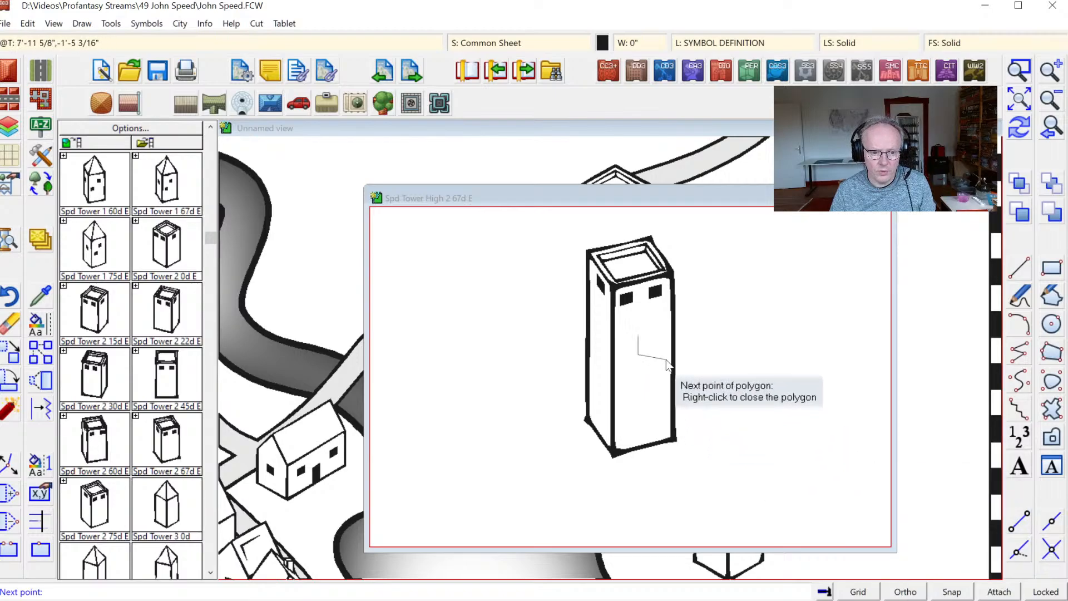
click(646, 335)
right_click(646, 336)
Draw a second, smaller window on the lower front face and keep the changes to the Spd Tower High 2 67d E symbol.
click(639, 391)
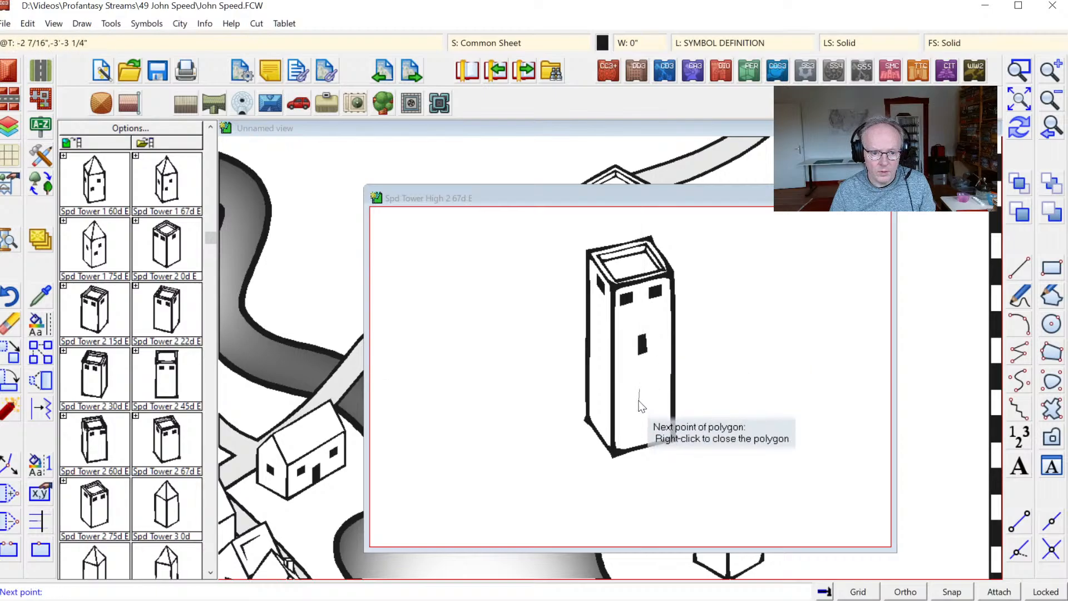
click(639, 400)
click(646, 396)
click(647, 386)
right_click(647, 386)
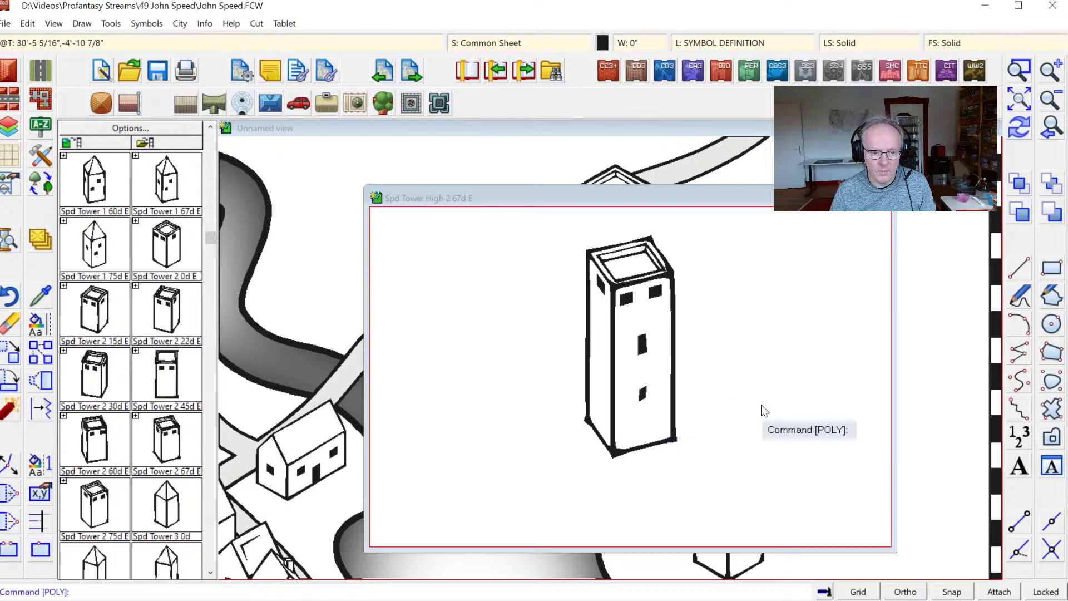
click(882, 198)
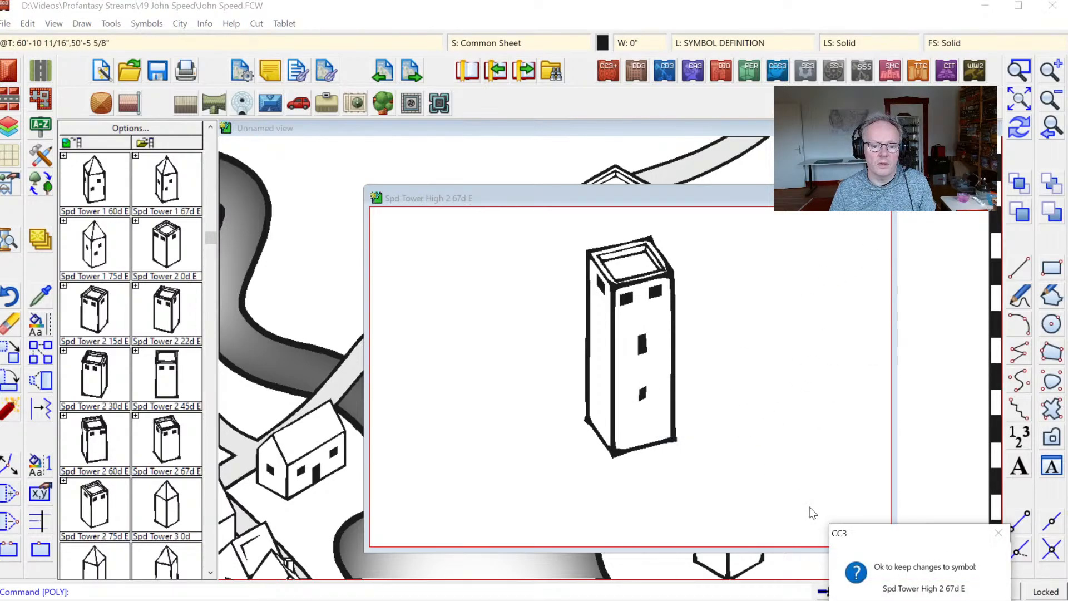
key(Return)
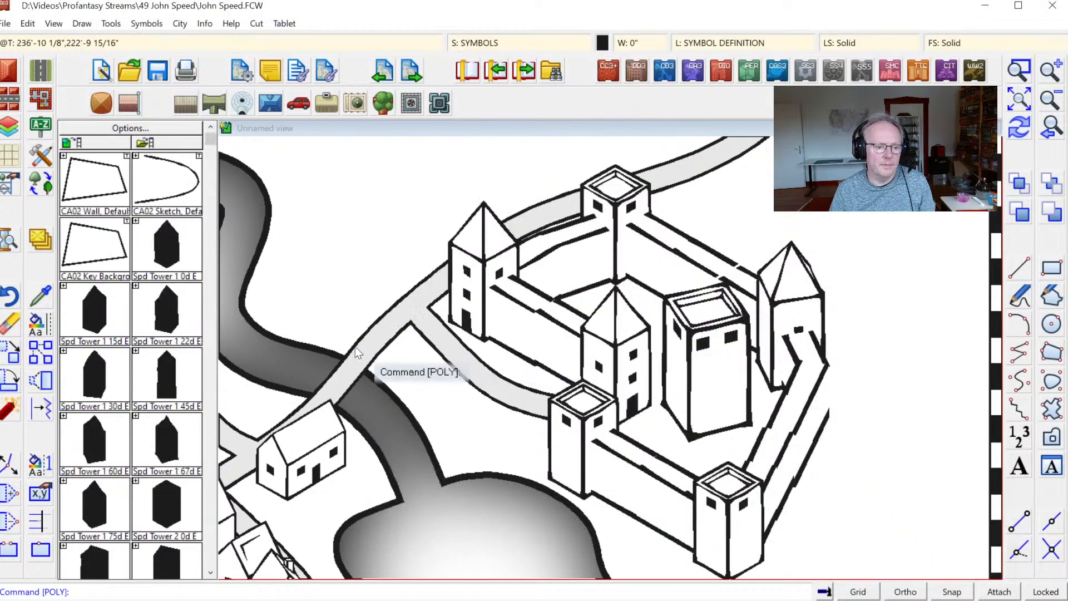
Erase the original enlarged Spd Tower 2 67d E from the castle courtyard.
click(12, 330)
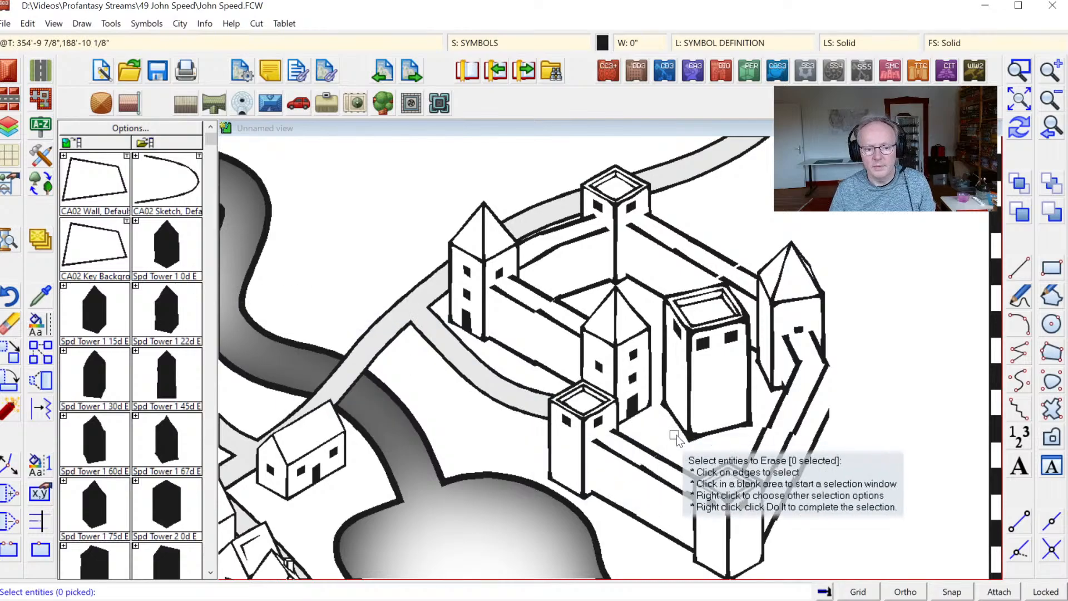
click(692, 444)
right_click(743, 405)
click(763, 411)
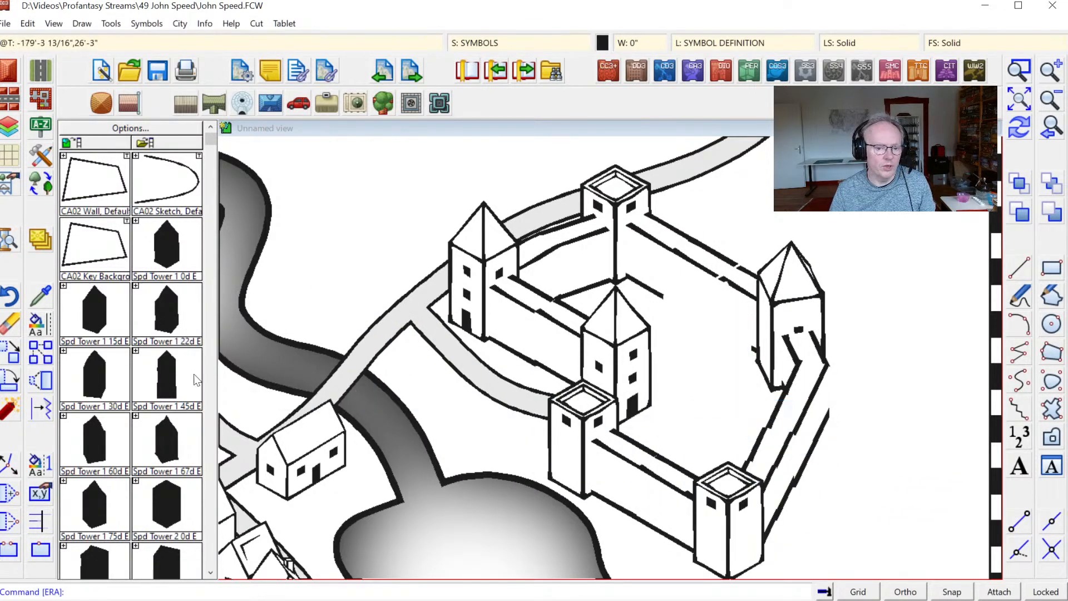
List the symbols used in the drawing and set the current color to white.
click(84, 142)
click(603, 43)
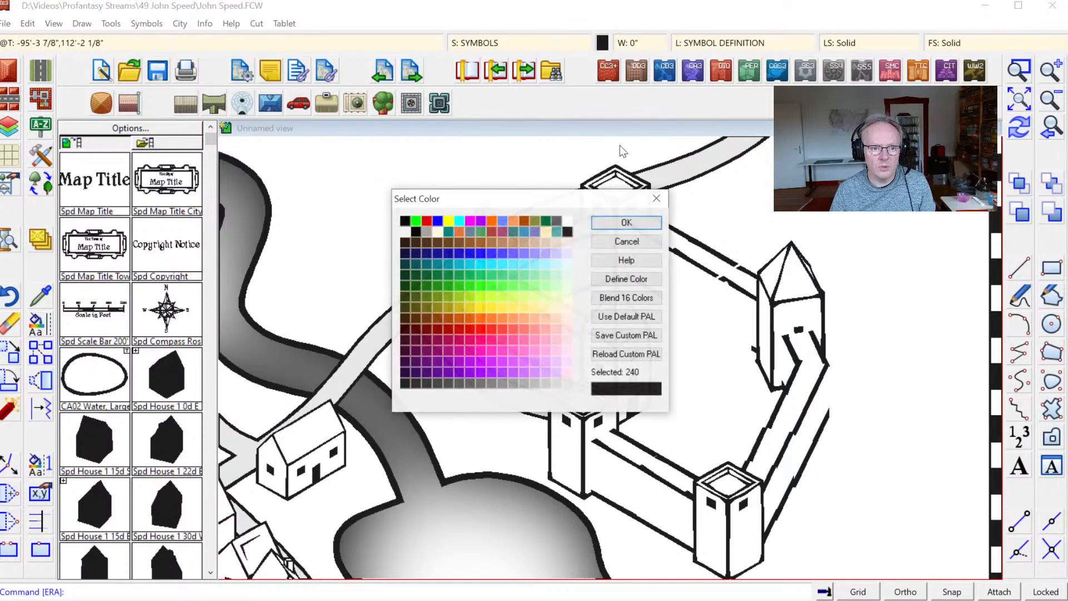
click(643, 222)
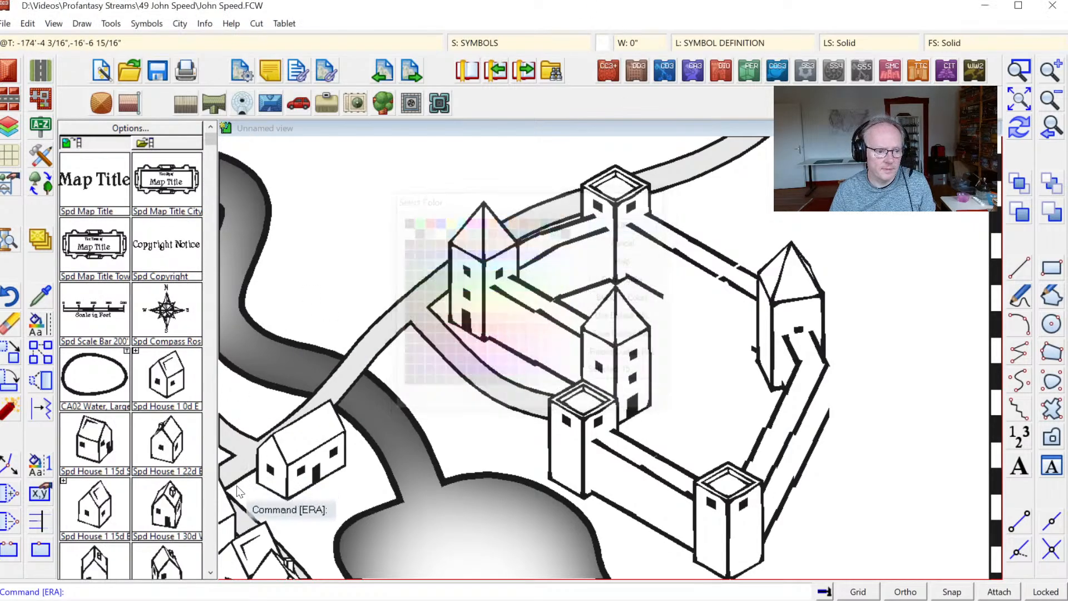
Place one Spd Tower High 2 67d E in the castle courtyard where the erased tower stood.
click(212, 514)
click(213, 522)
click(213, 522)
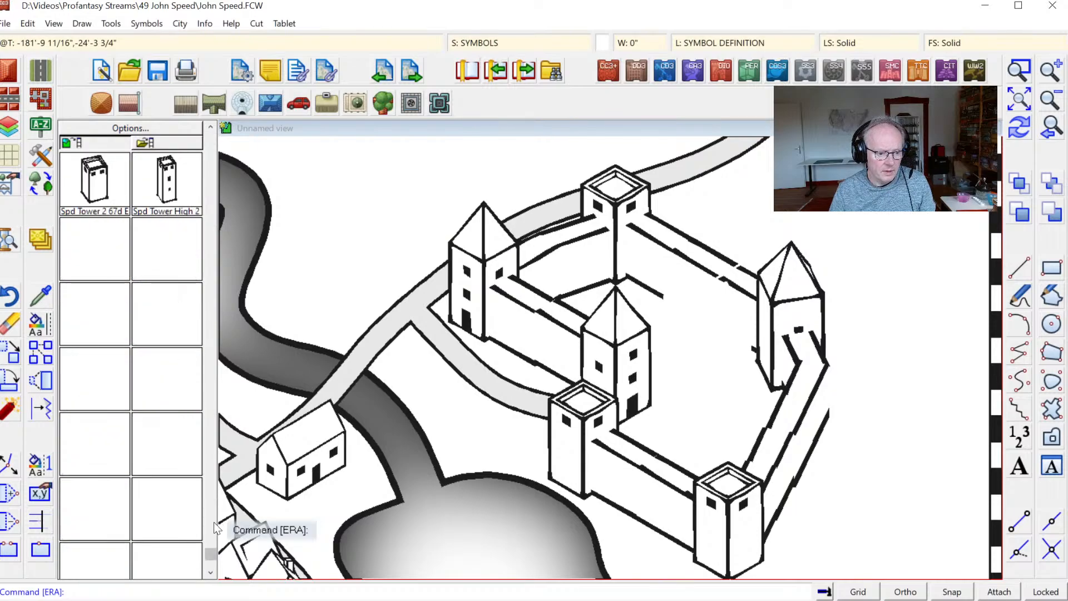
click(179, 189)
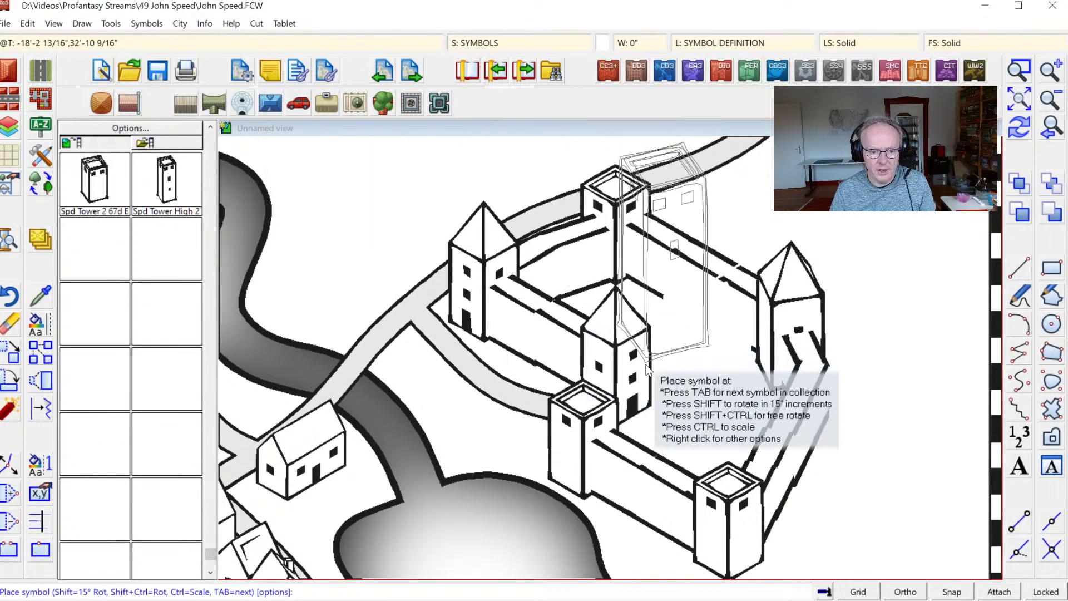
click(688, 429)
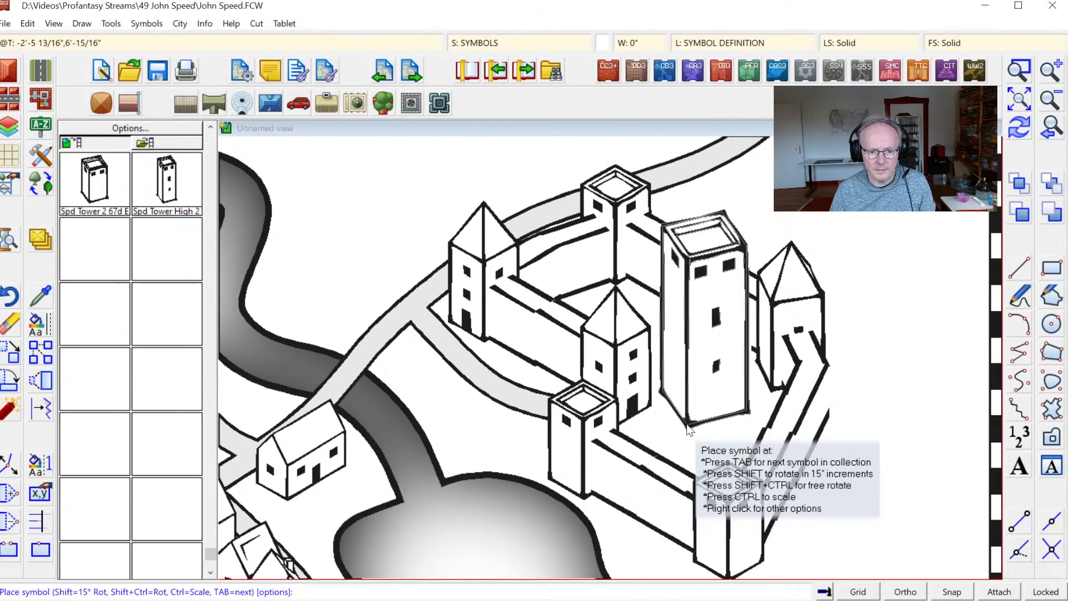
key(Escape)
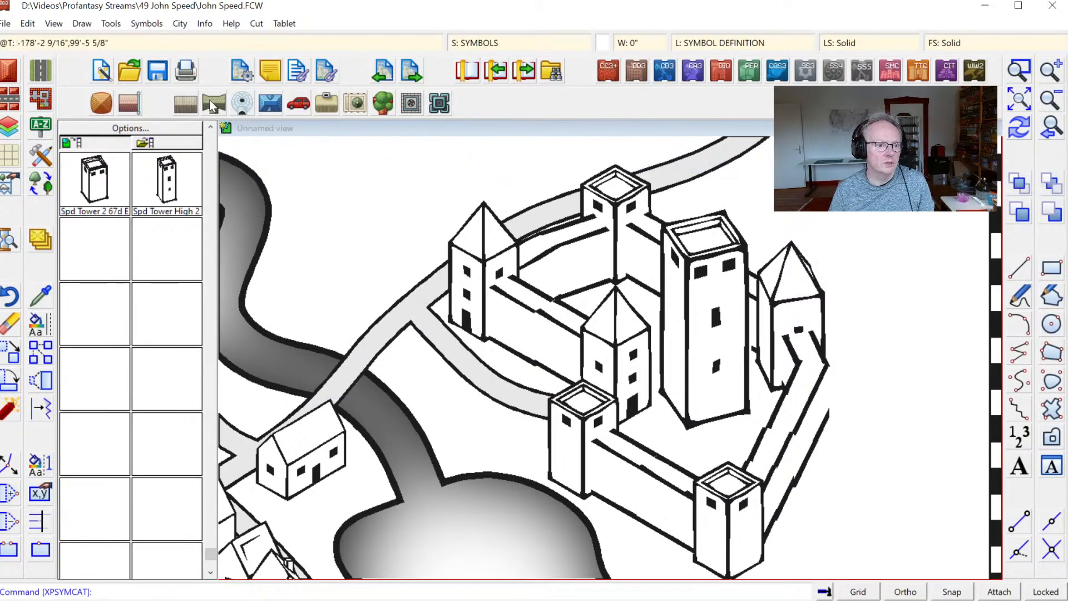
Load the Houses.FSC symbol catalog and place a Spd House 1 75d E in front of the tall courtyard tower.
click(154, 142)
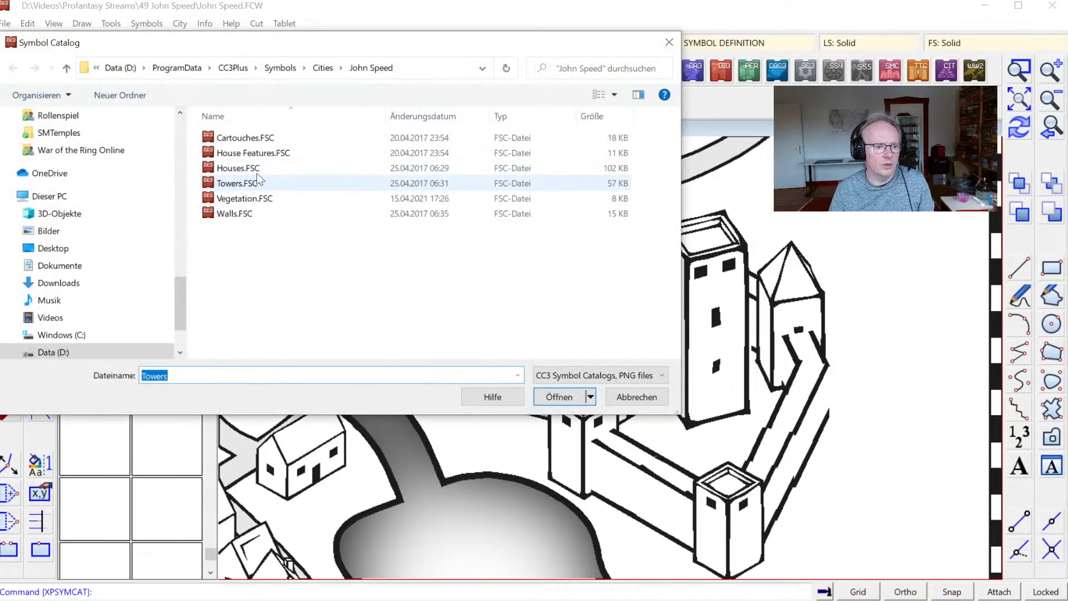
double_click(238, 168)
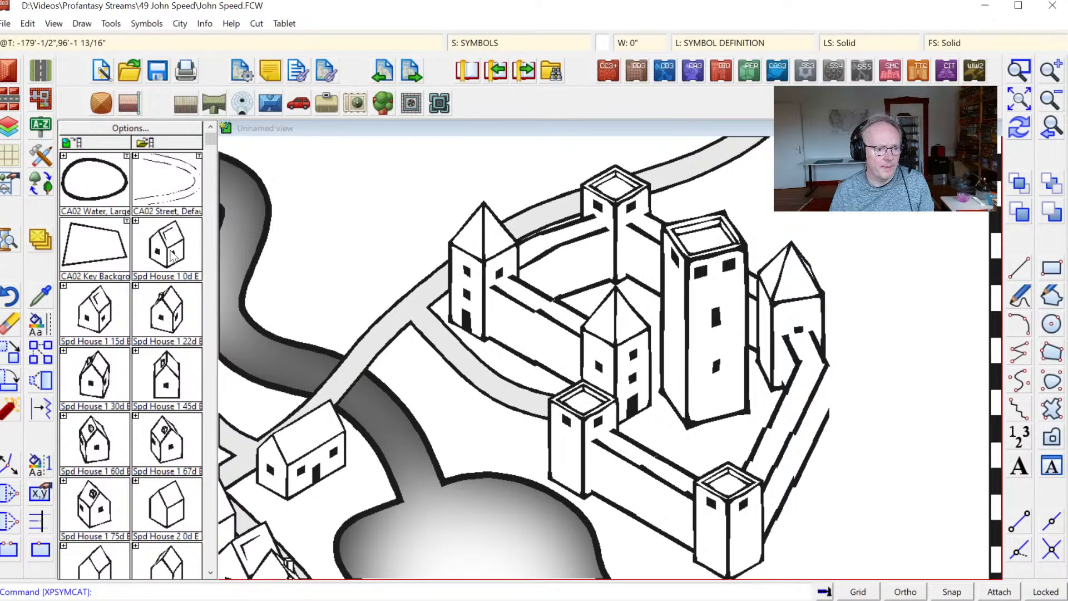
click(173, 255)
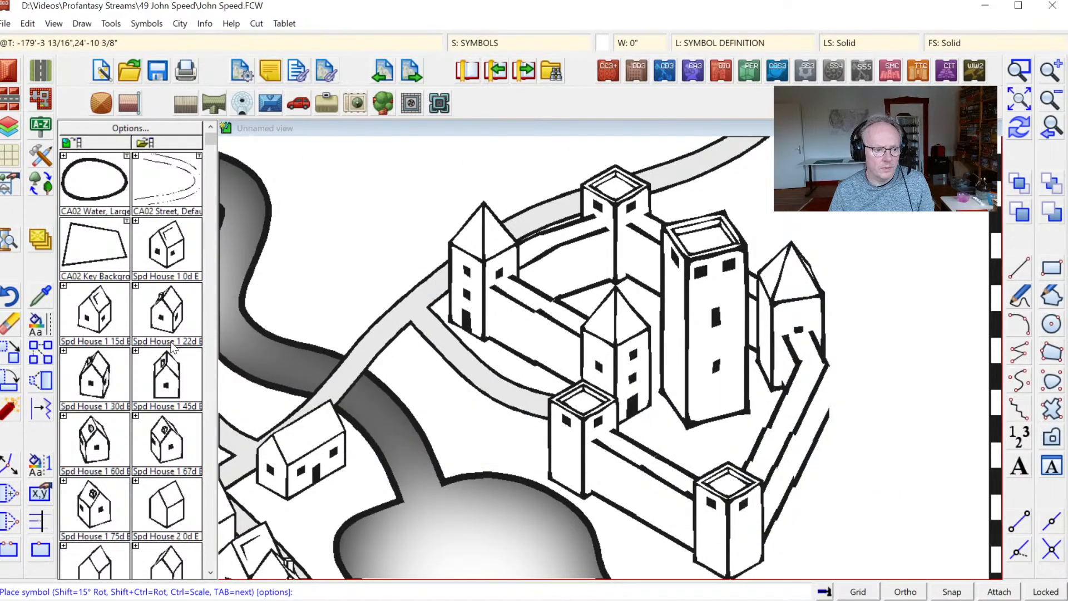
click(103, 500)
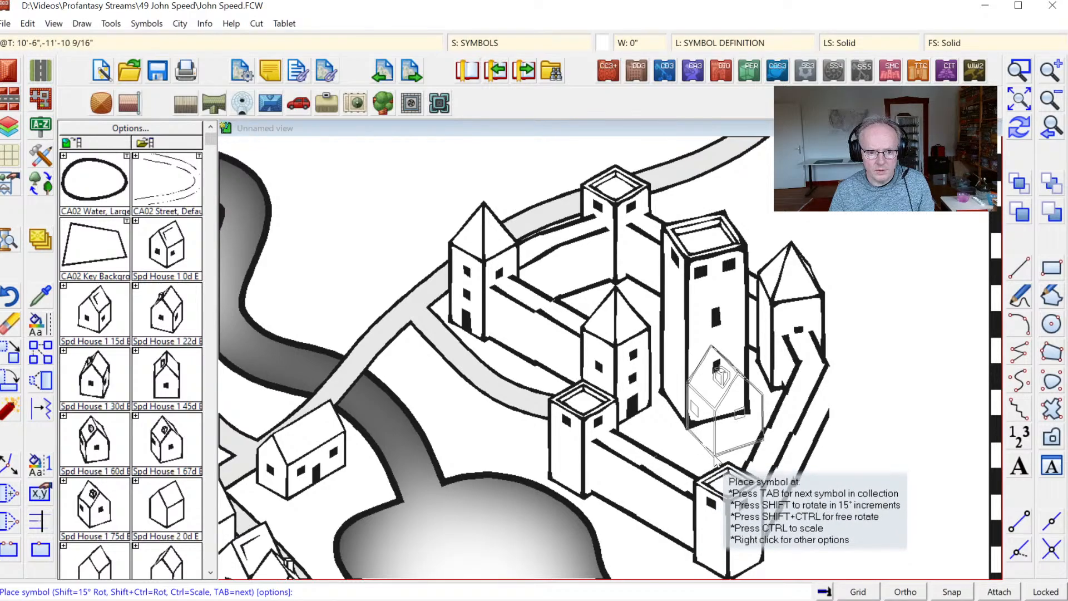
click(715, 458)
key(Escape)
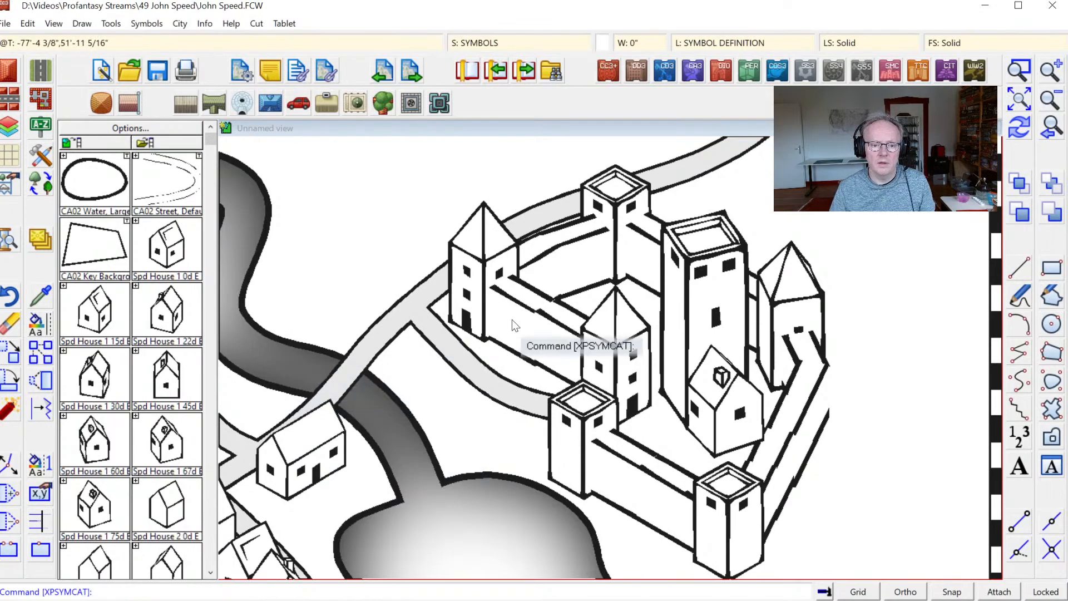
Bring the castle's front corner tower and the adjoining wall section to the front, over the new house.
click(1023, 186)
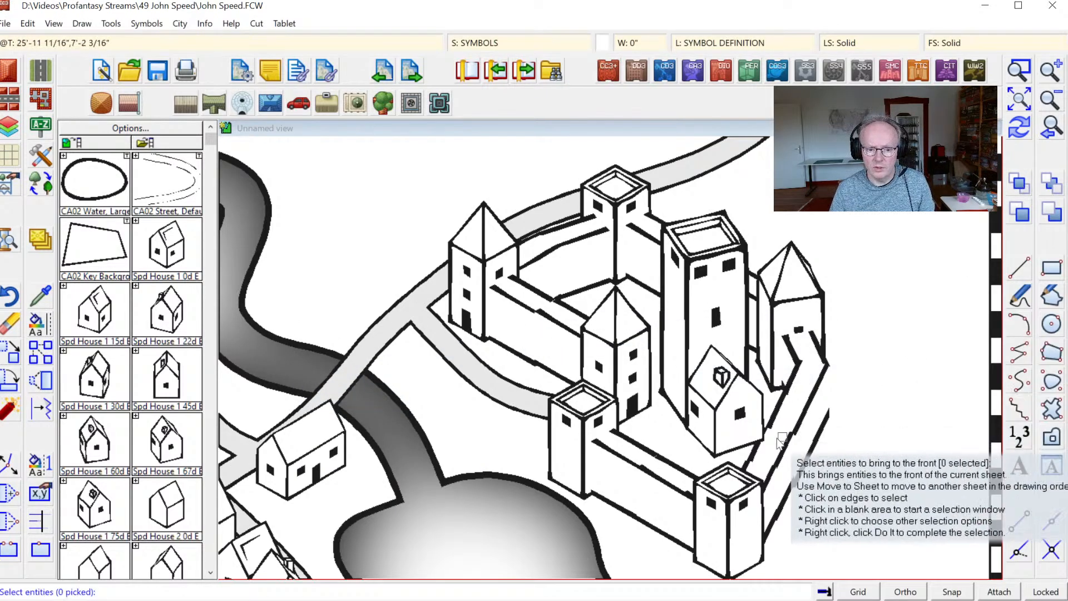
click(751, 454)
click(743, 472)
right_click(823, 437)
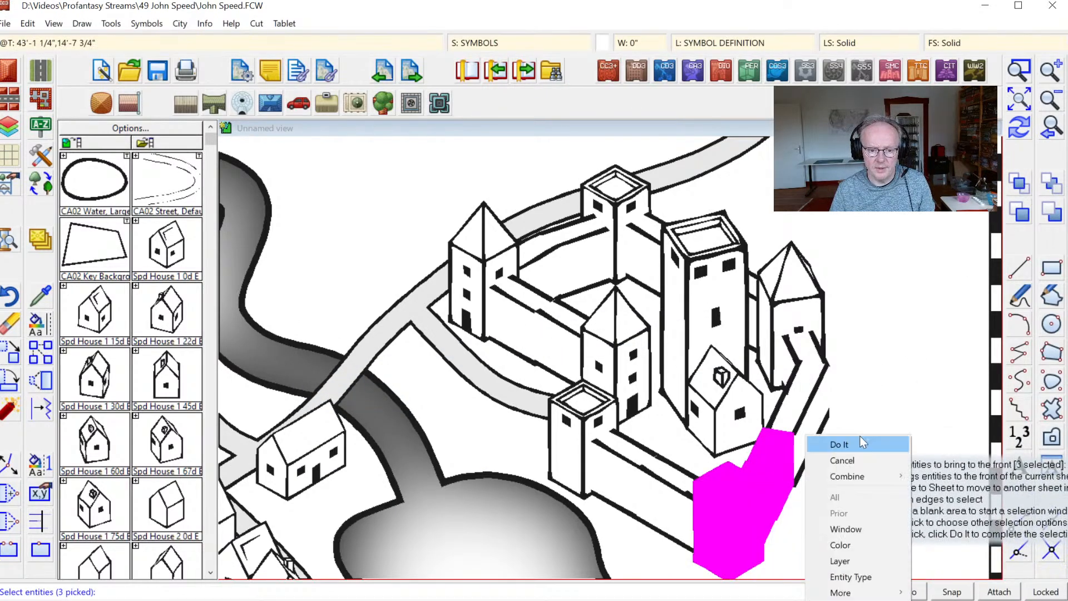
click(843, 444)
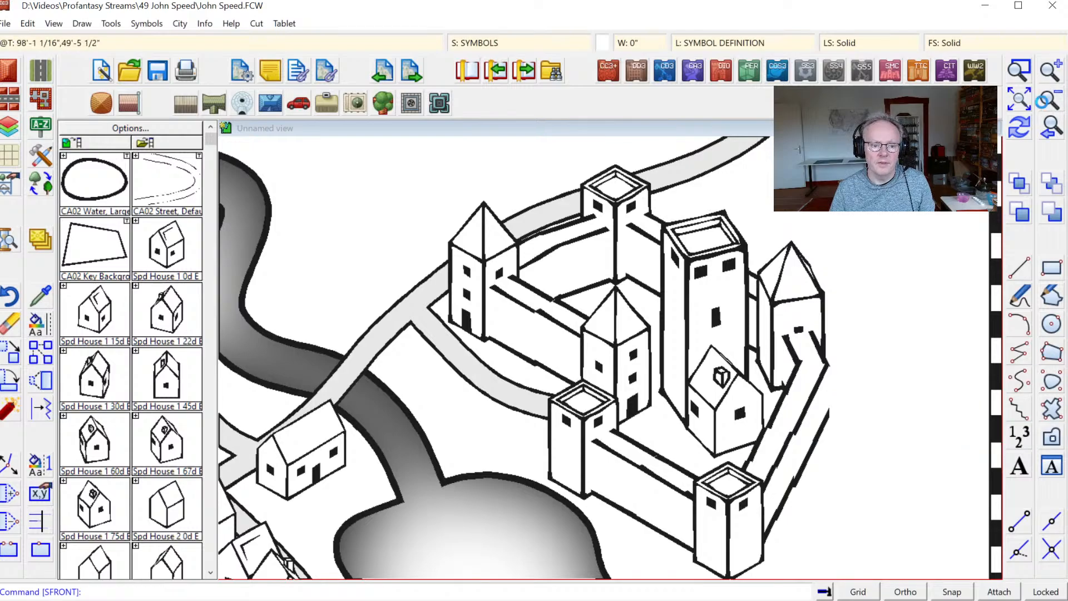
Load the Vegetation.FSC symbol catalog and make VEGETATION the current layer.
click(1046, 103)
click(1046, 108)
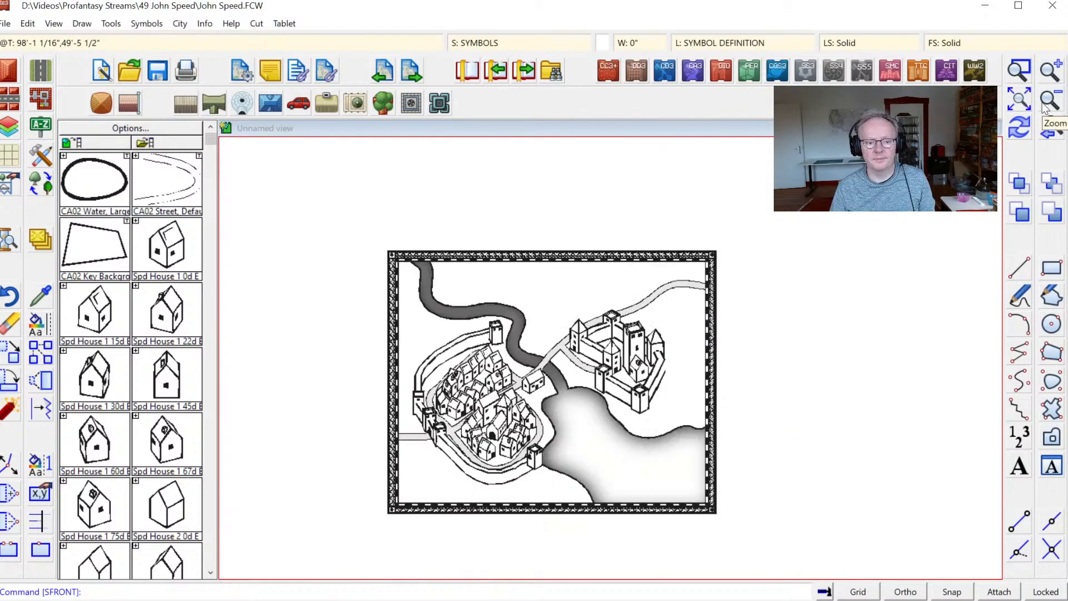
click(1017, 66)
click(370, 240)
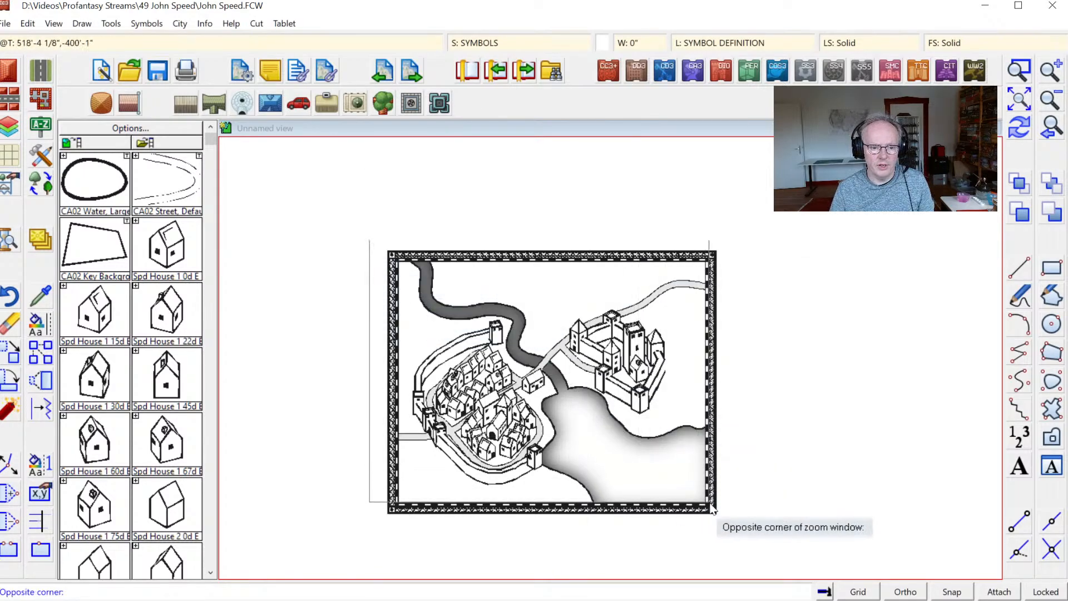
click(730, 527)
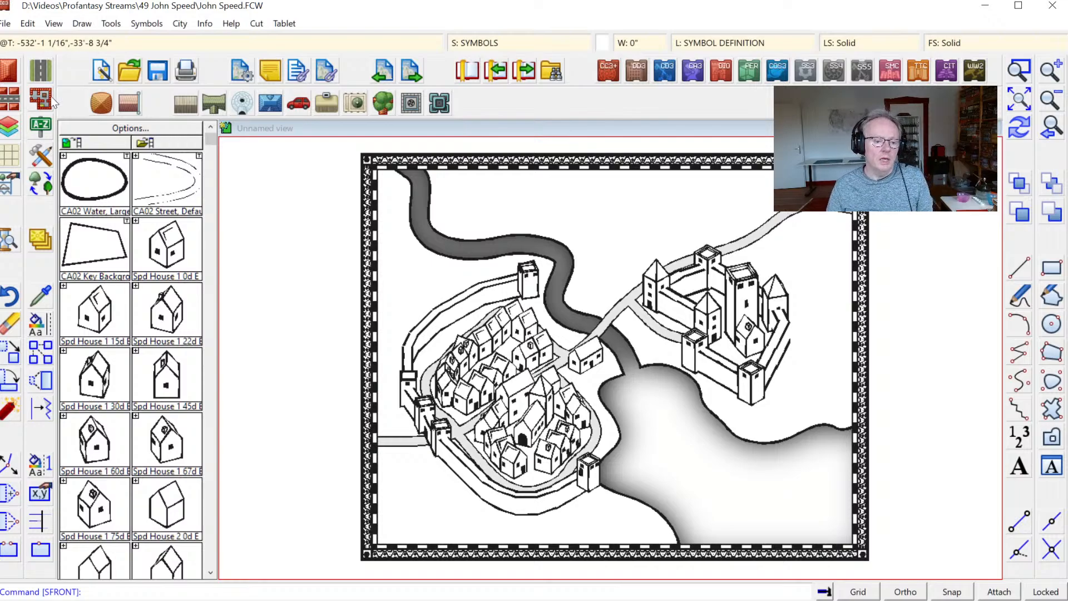
click(169, 146)
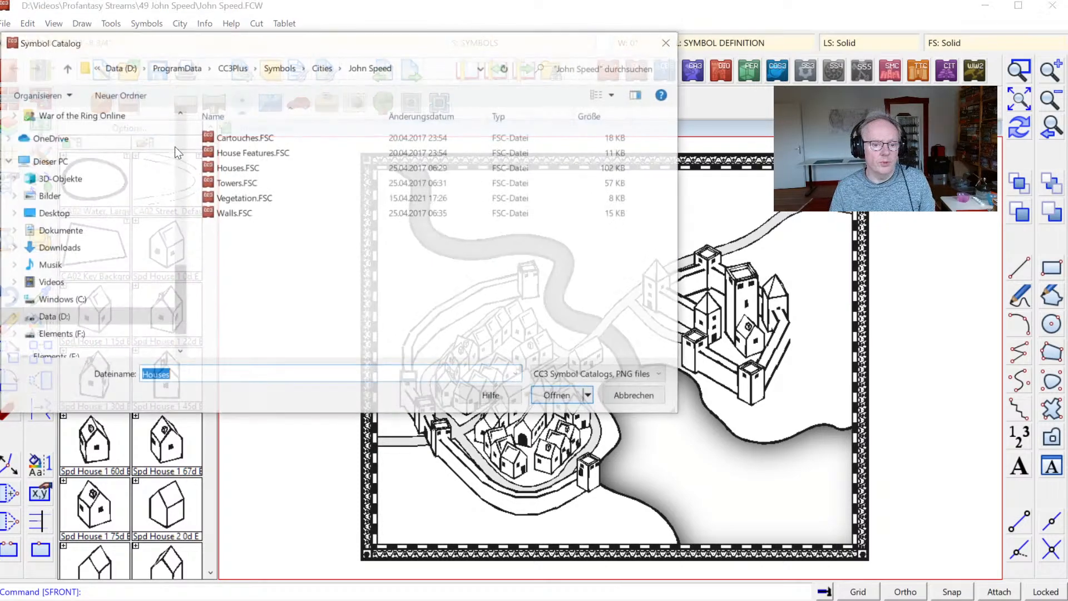
double_click(231, 198)
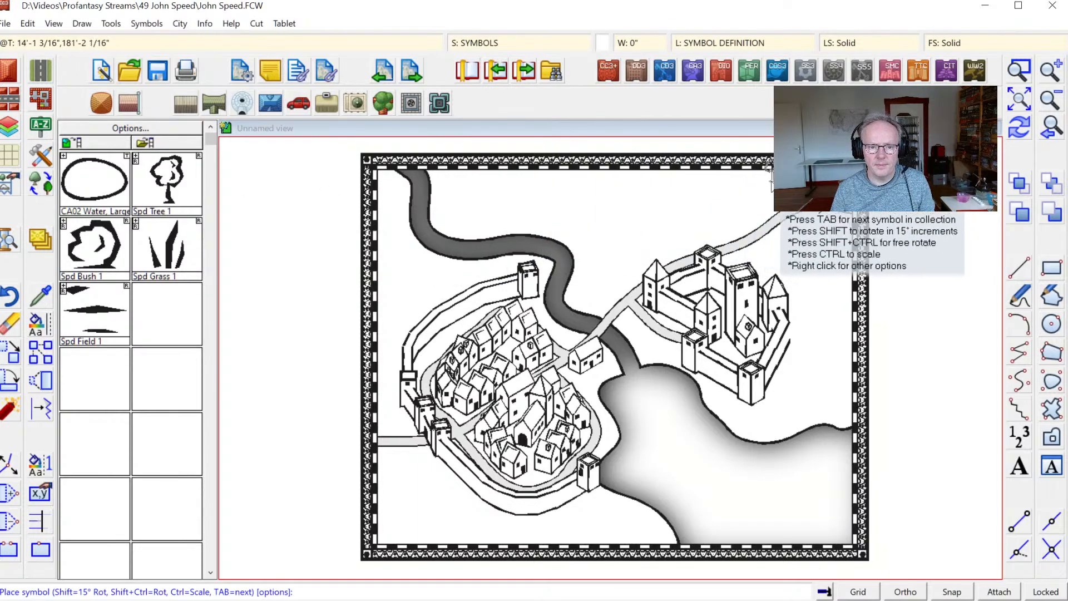
click(694, 43)
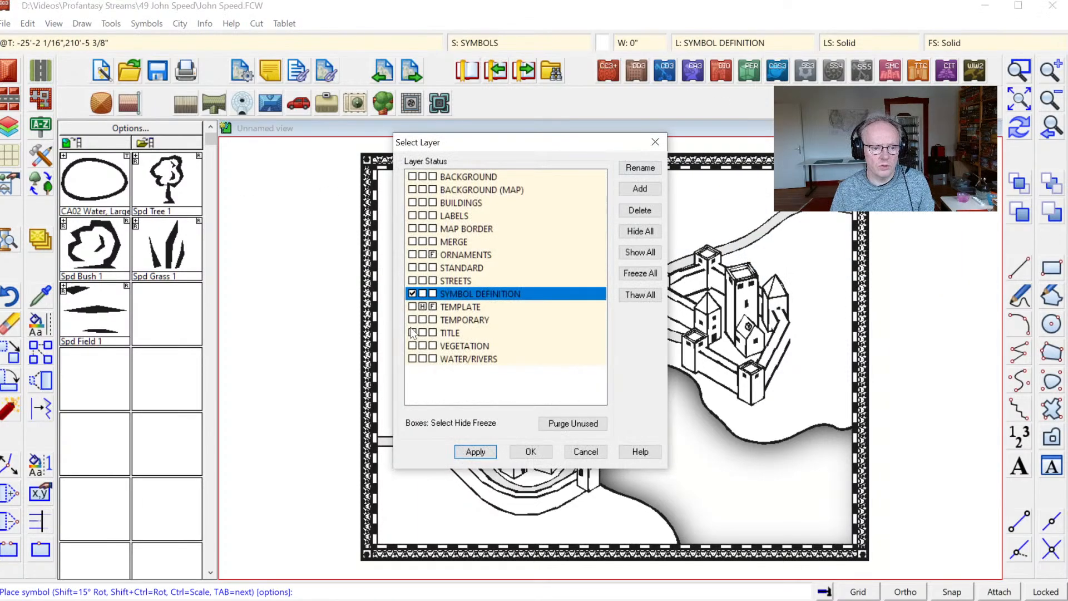
click(412, 346)
click(530, 451)
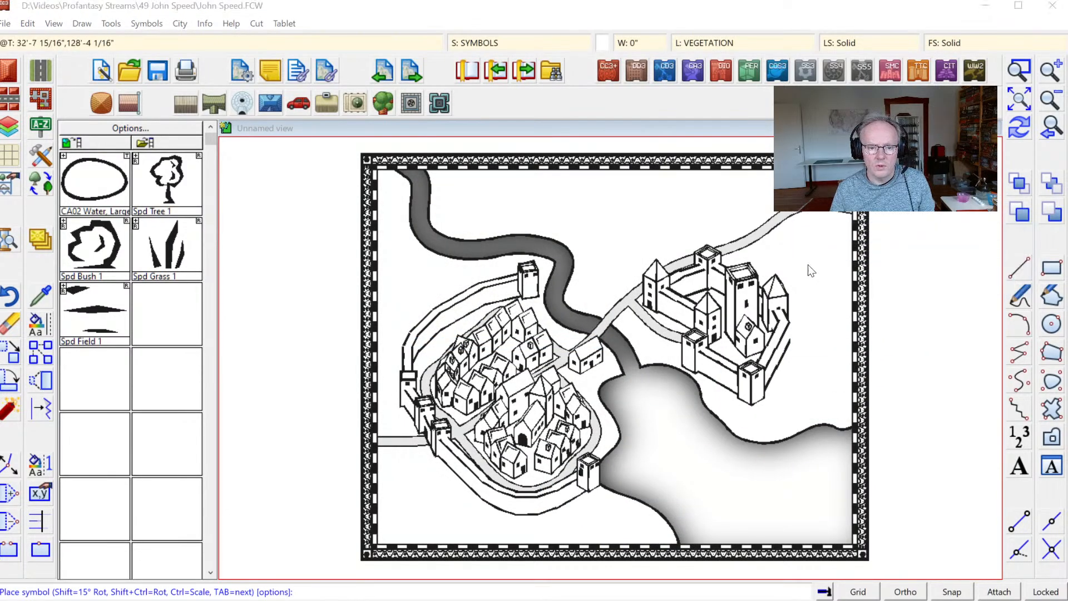
Reset the Spd Tree 1 symbol to normal scale and line the road past the castle with trees, mostly along its northern side.
right_click(623, 292)
click(593, 284)
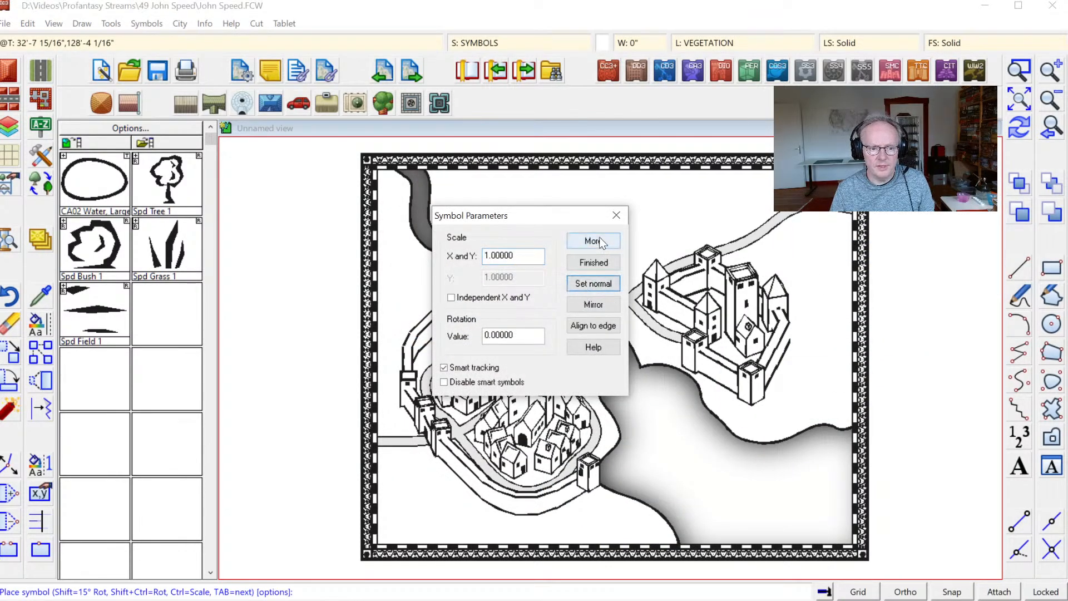
click(593, 262)
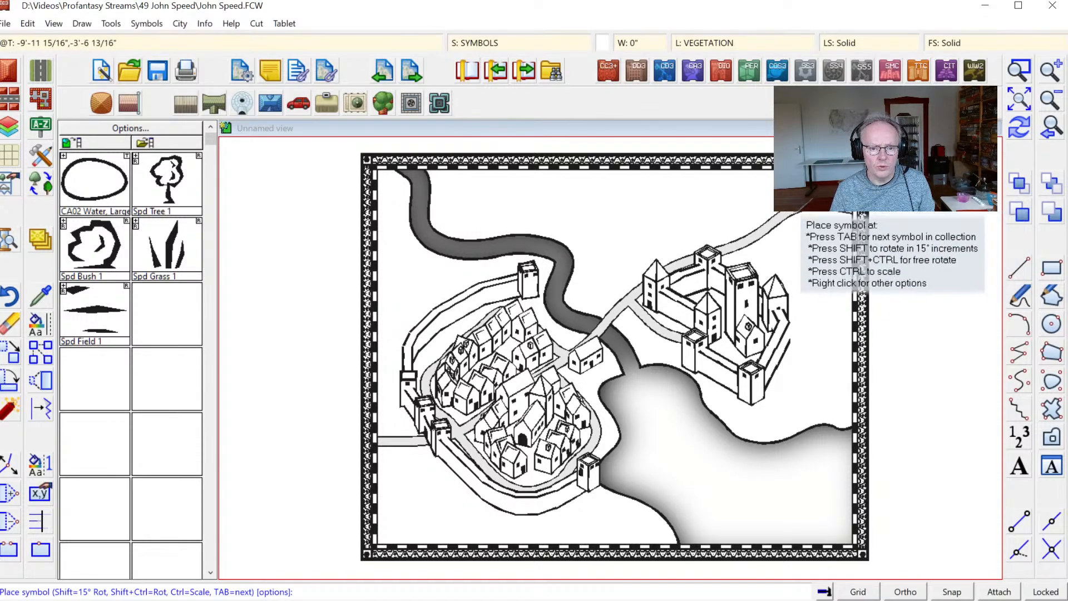
click(774, 212)
click(761, 222)
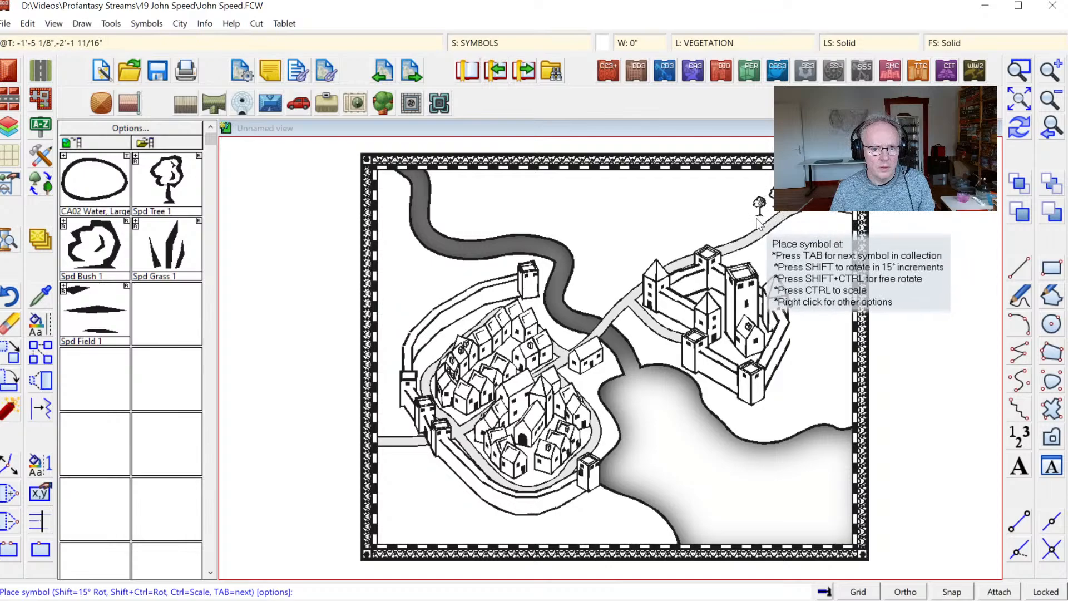
click(747, 232)
click(734, 237)
click(724, 243)
click(709, 246)
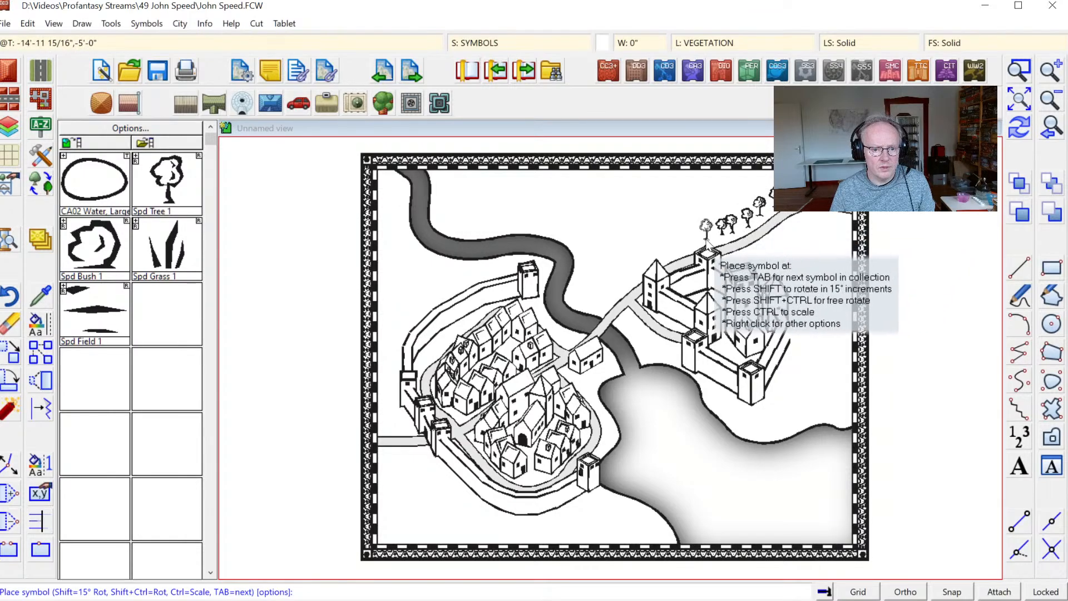
click(691, 248)
click(674, 258)
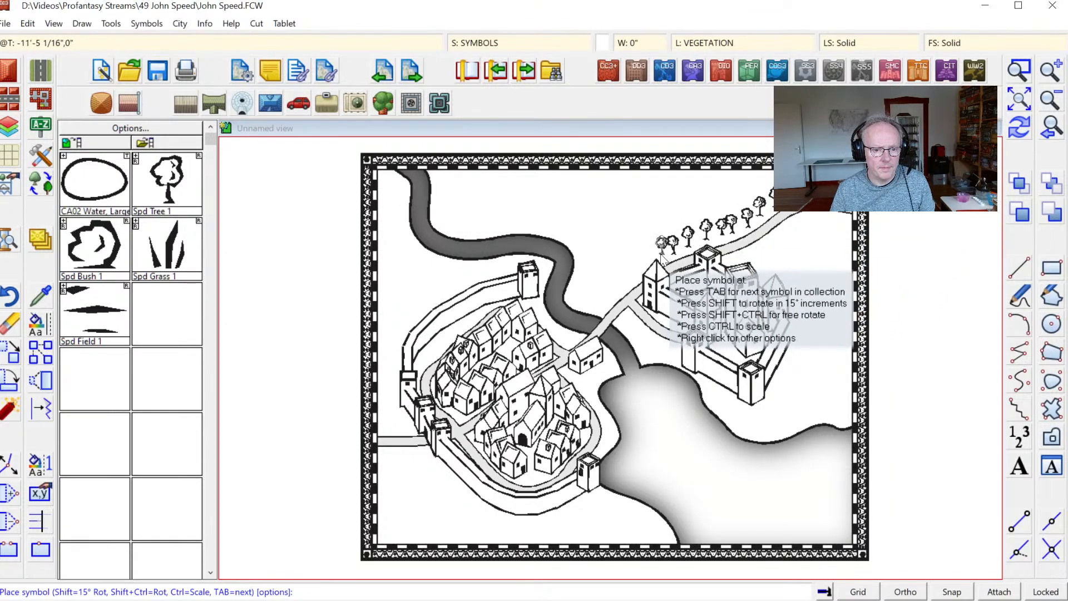
click(663, 262)
click(647, 262)
click(640, 272)
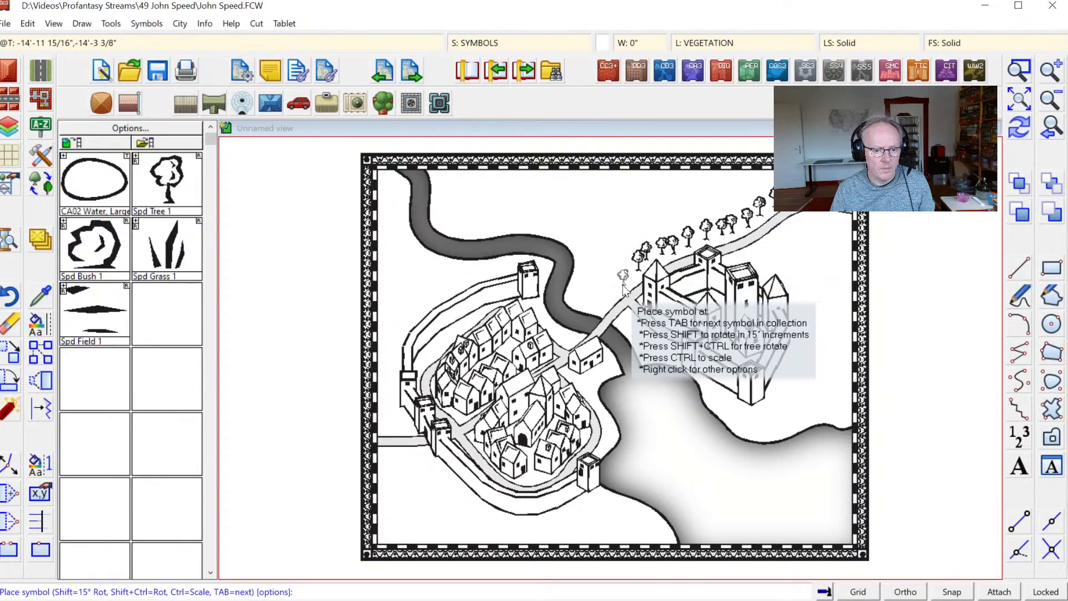
click(625, 291)
click(612, 304)
click(605, 309)
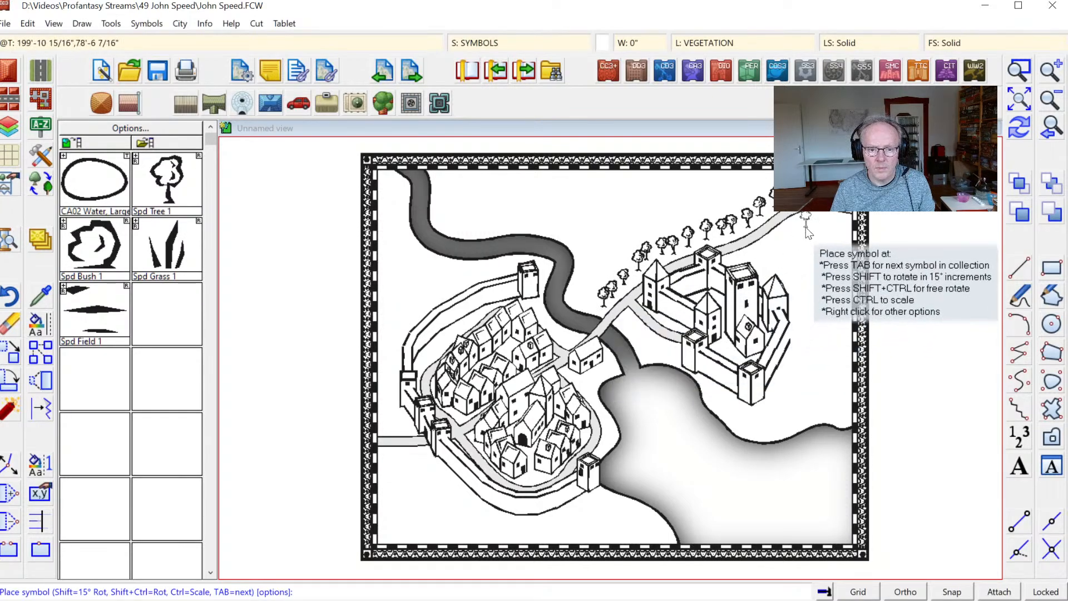
click(807, 229)
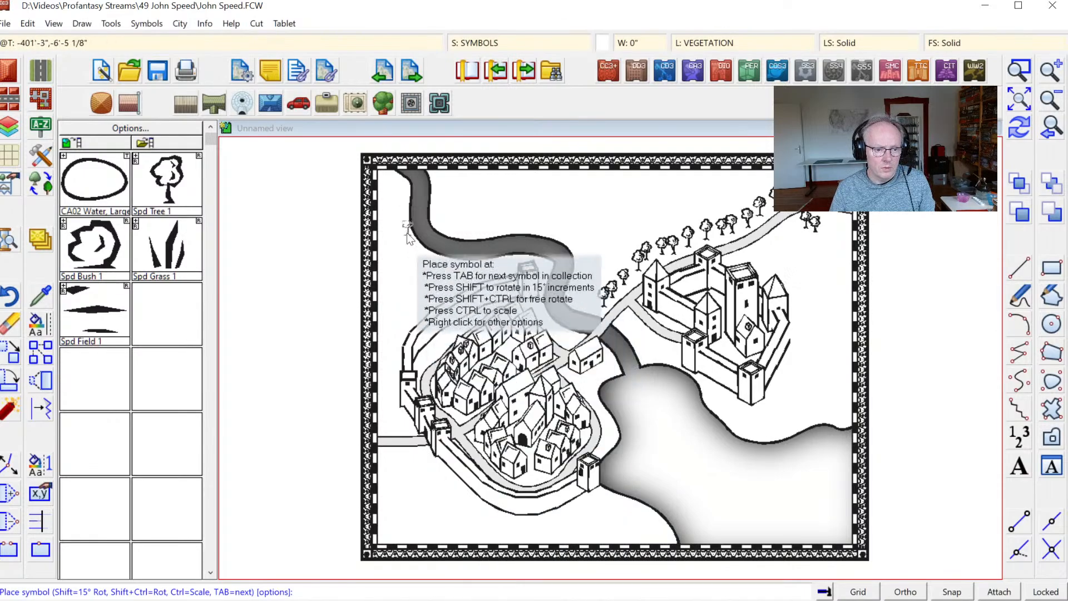
Scatter Spd Tree 1 symbols on the land west of the river in the map's northwest corner.
click(388, 203)
click(392, 223)
click(386, 230)
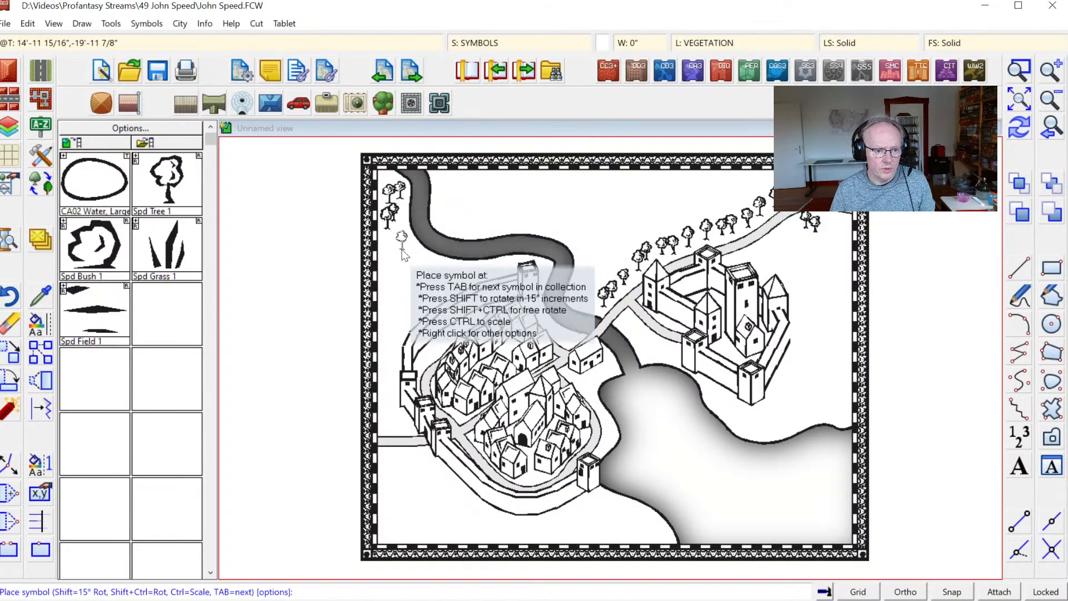
click(402, 251)
click(389, 265)
click(414, 284)
Scatter a grove of Spd Tree 1 symbols on the river's opposite bank, north of the walled town.
click(446, 195)
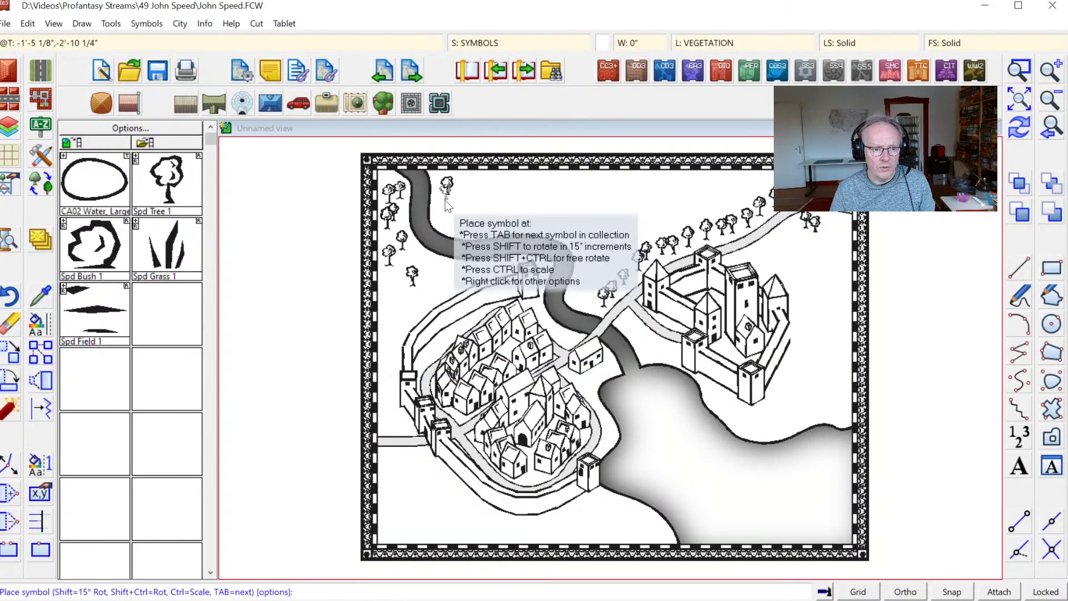
click(444, 222)
click(466, 236)
click(475, 232)
click(472, 209)
click(466, 198)
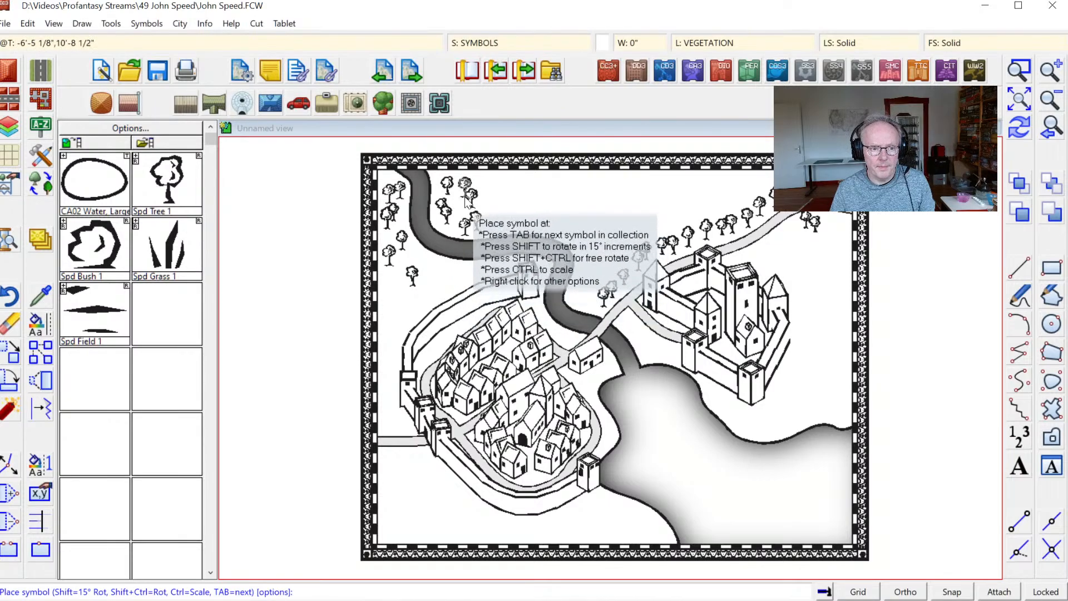
click(490, 212)
click(510, 230)
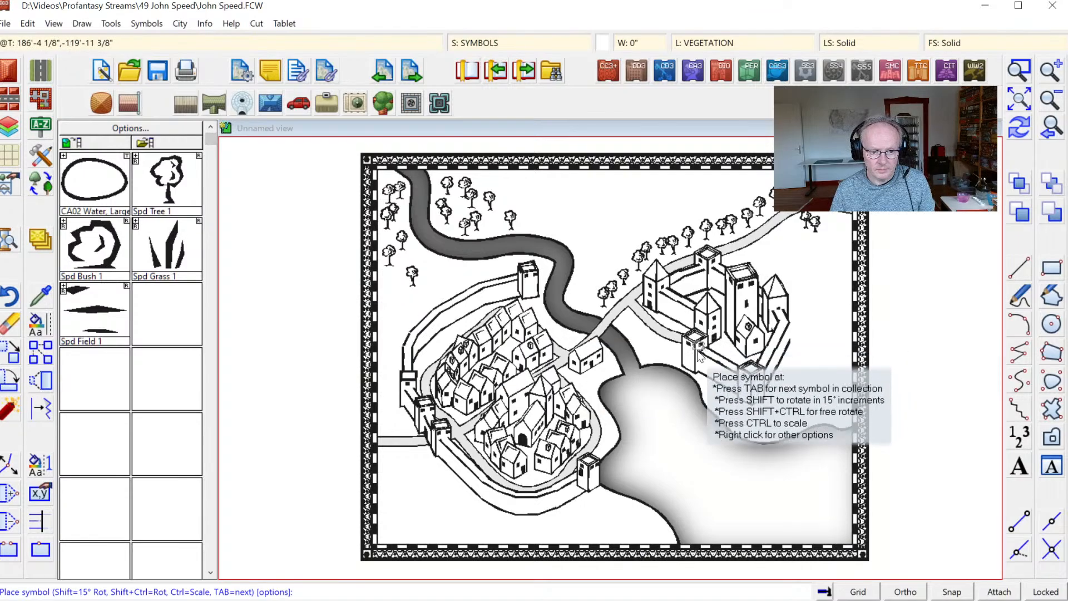
Place Spd Bush 1 symbols along the lake's northern shore below the castle.
click(646, 355)
click(661, 355)
click(718, 404)
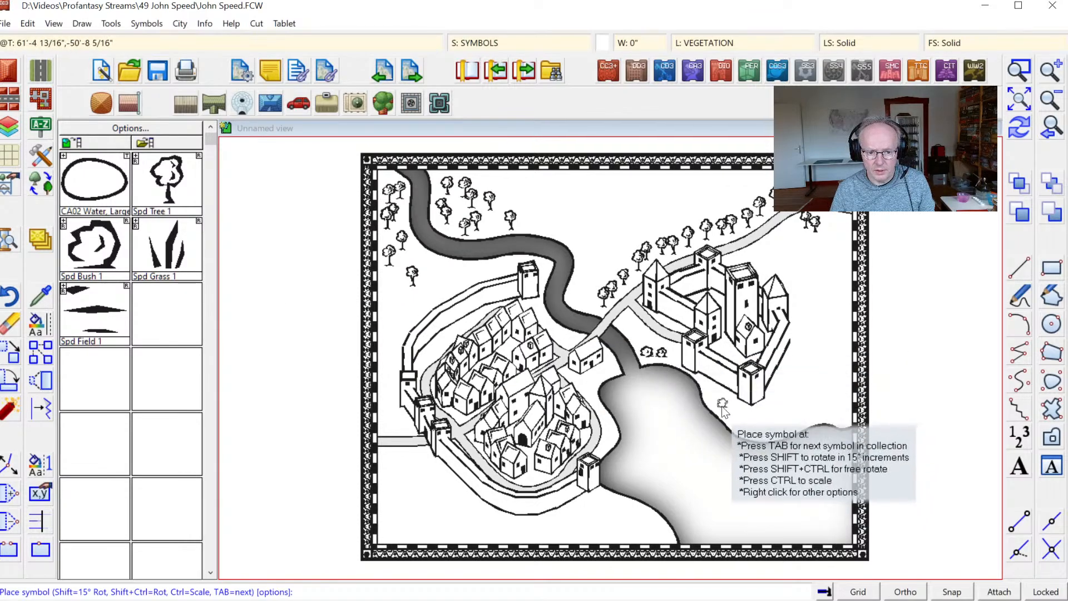
click(730, 416)
click(736, 428)
click(754, 435)
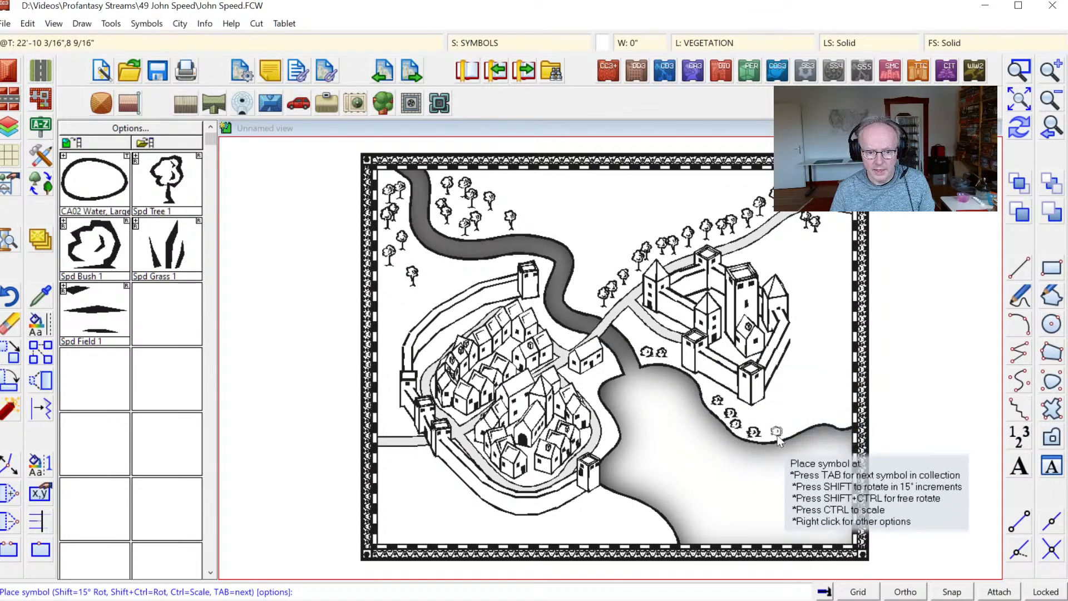
click(778, 432)
Place Spd Bush 1 symbols along the lake's southwestern shore, below the town's lakeside tower.
click(599, 500)
click(623, 511)
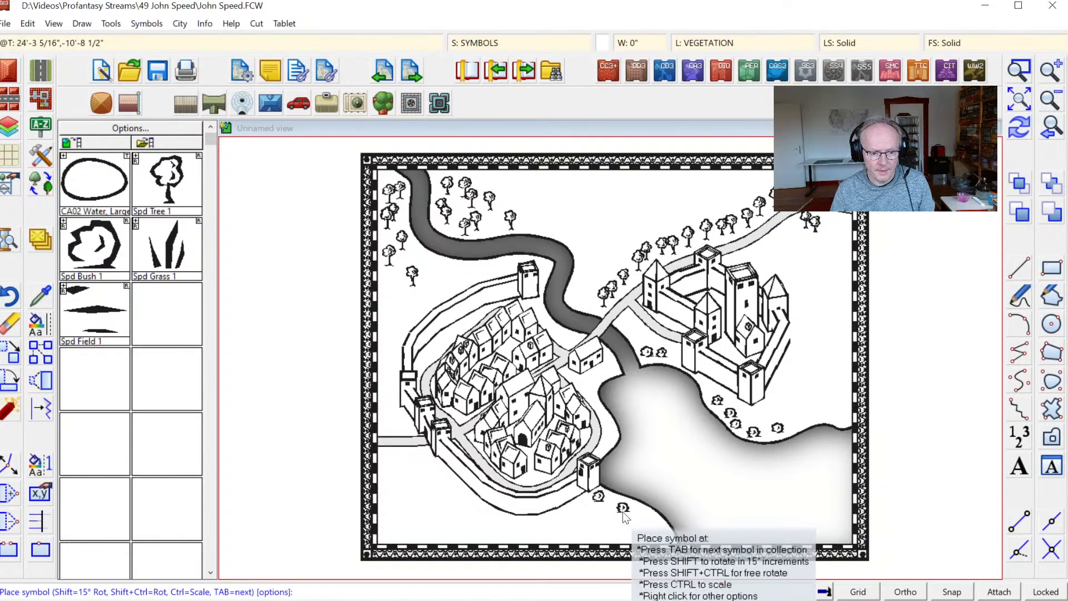
click(632, 529)
click(645, 533)
Bring the four southern town wall sections next to the lakeside tower to the front.
click(1019, 78)
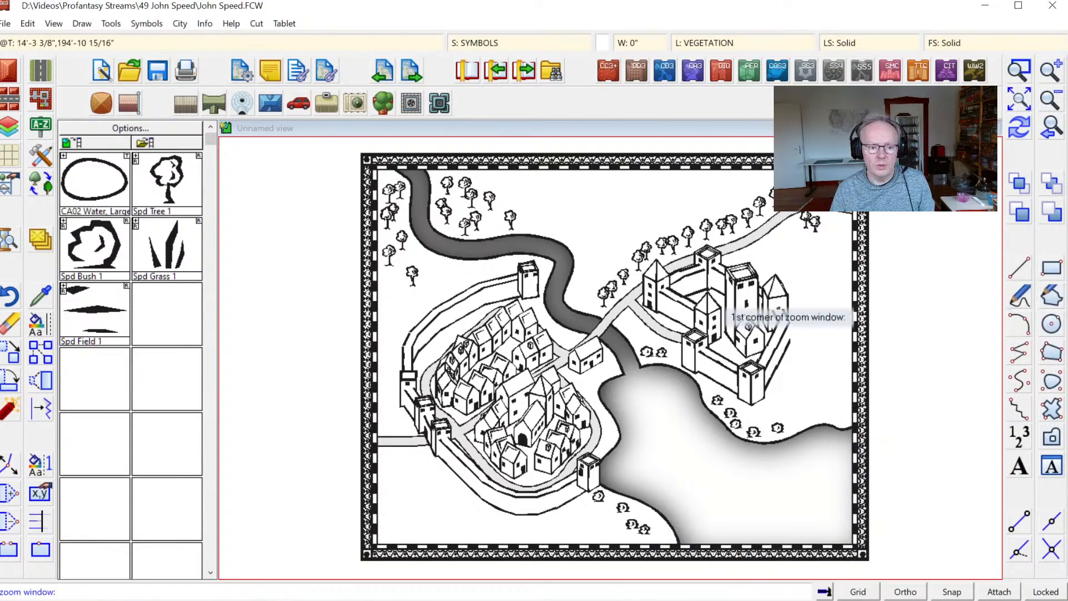
click(438, 434)
click(602, 526)
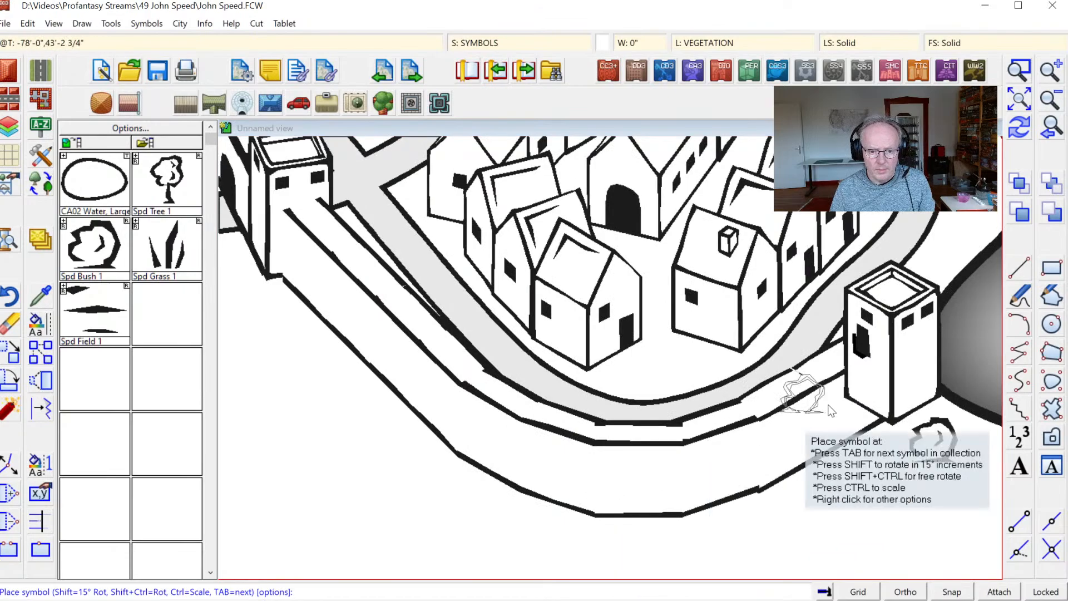
click(1019, 184)
click(851, 390)
click(807, 401)
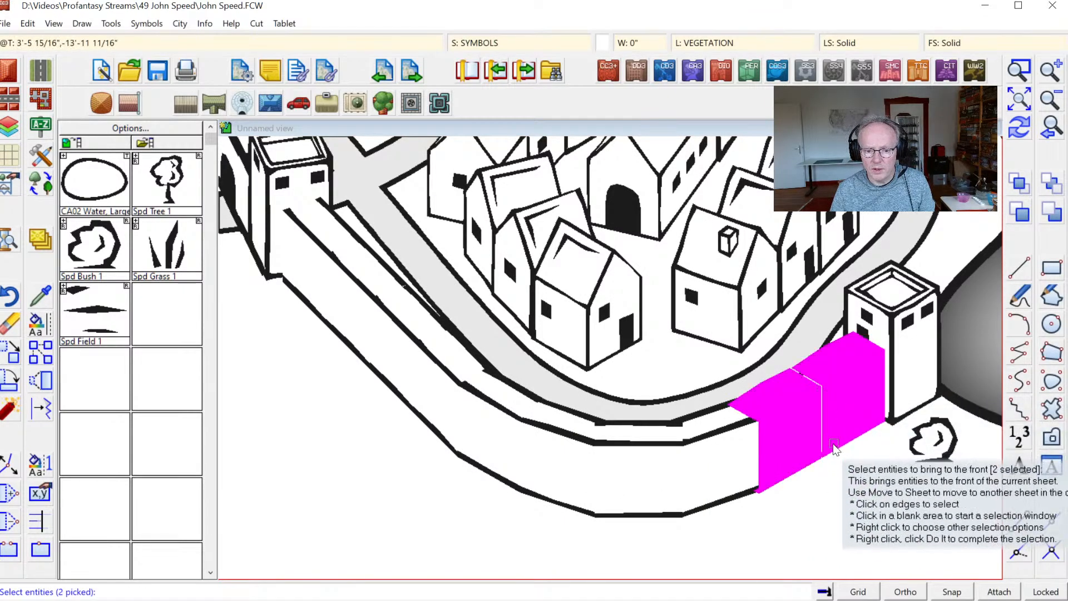
click(745, 490)
click(676, 503)
right_click(685, 298)
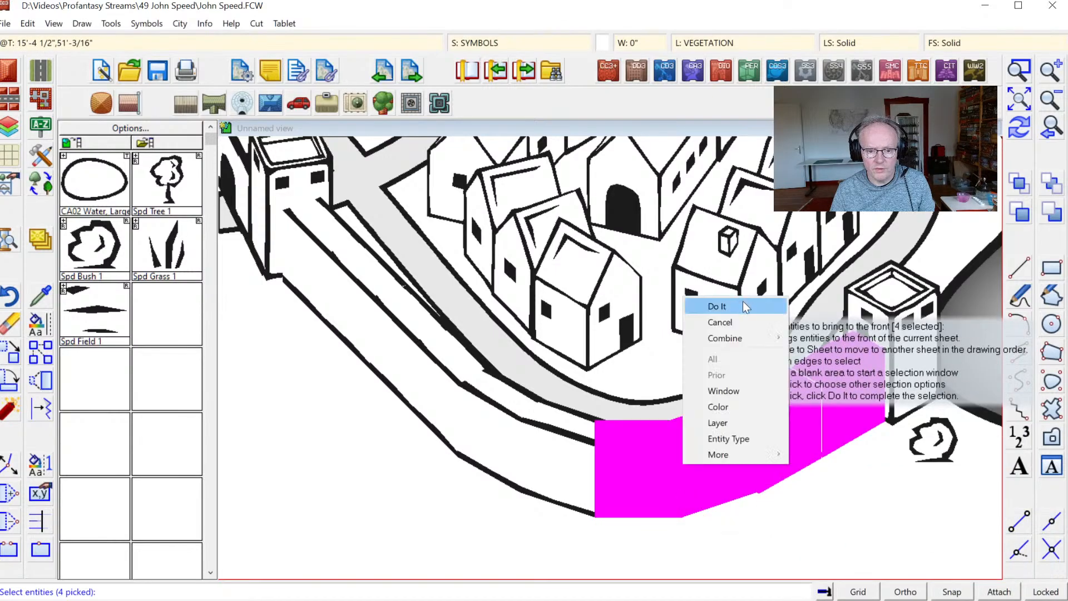
click(746, 307)
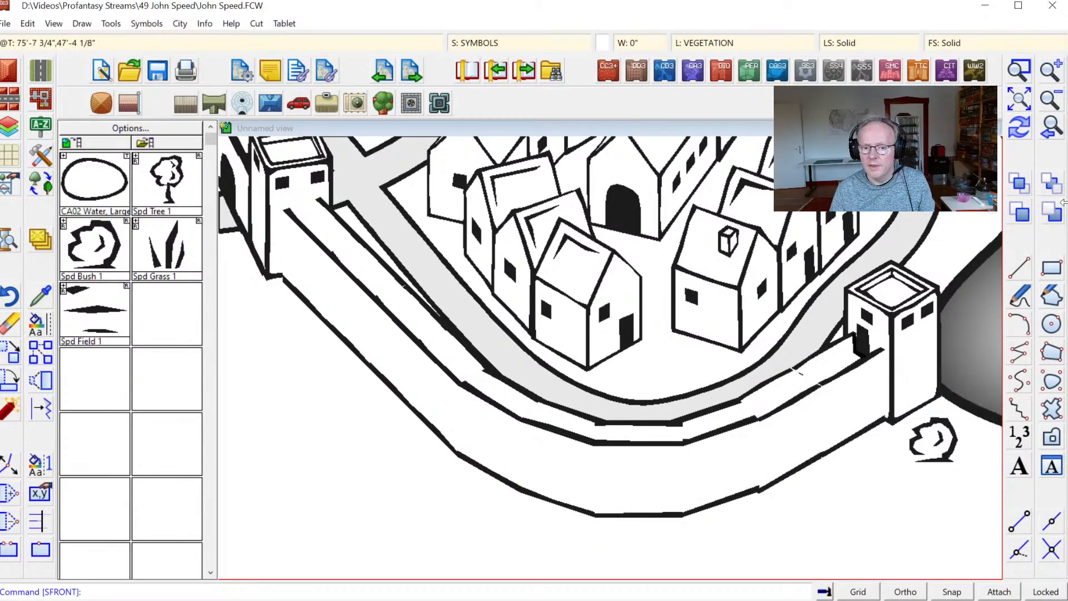
Send the tower at the northern end of the town wall to the back.
click(1056, 133)
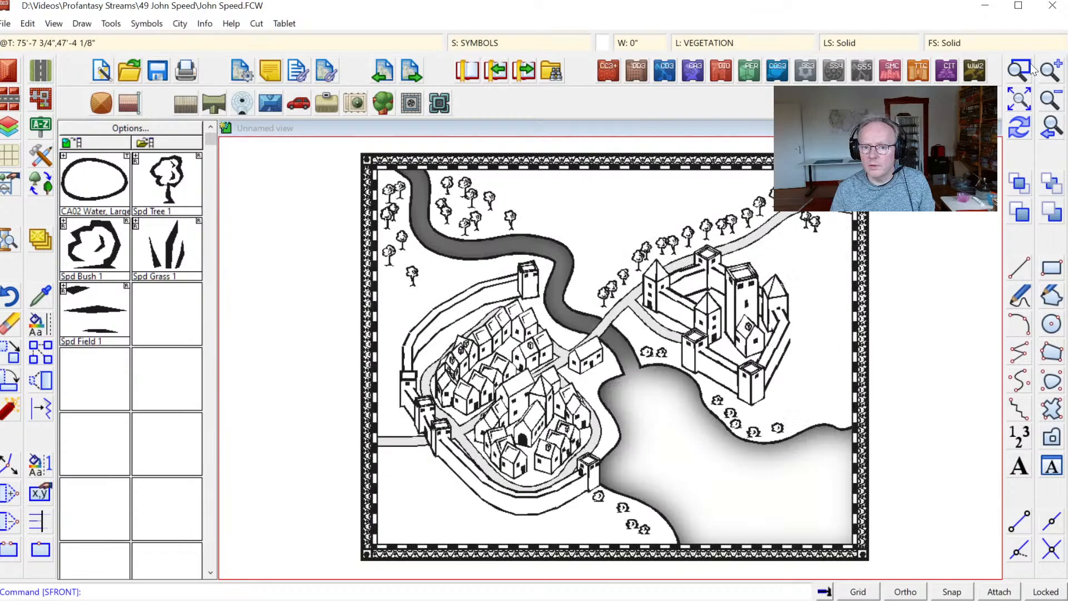
click(1055, 133)
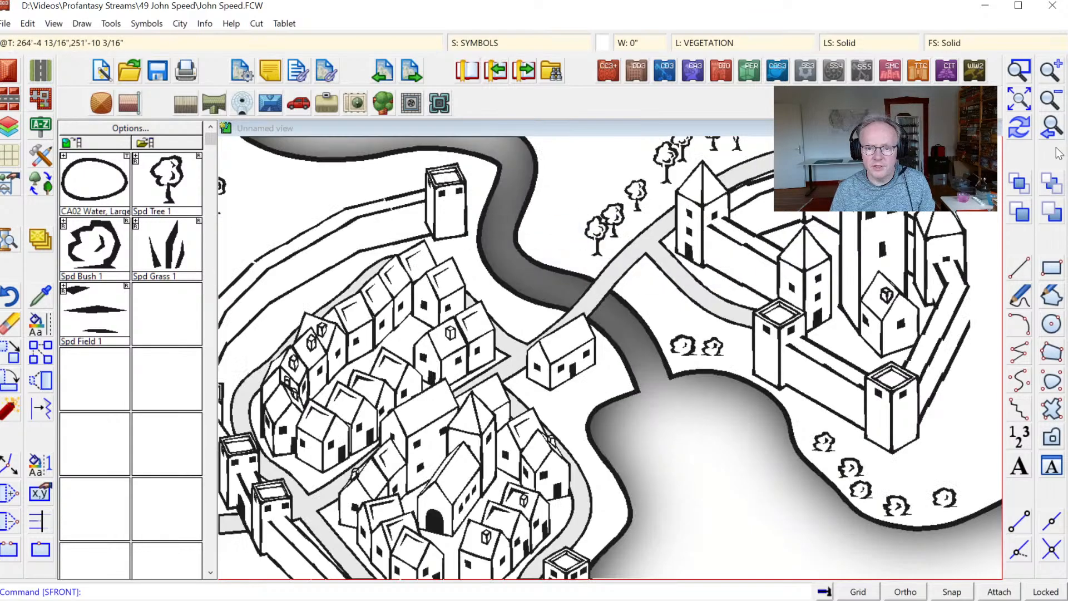
click(1051, 182)
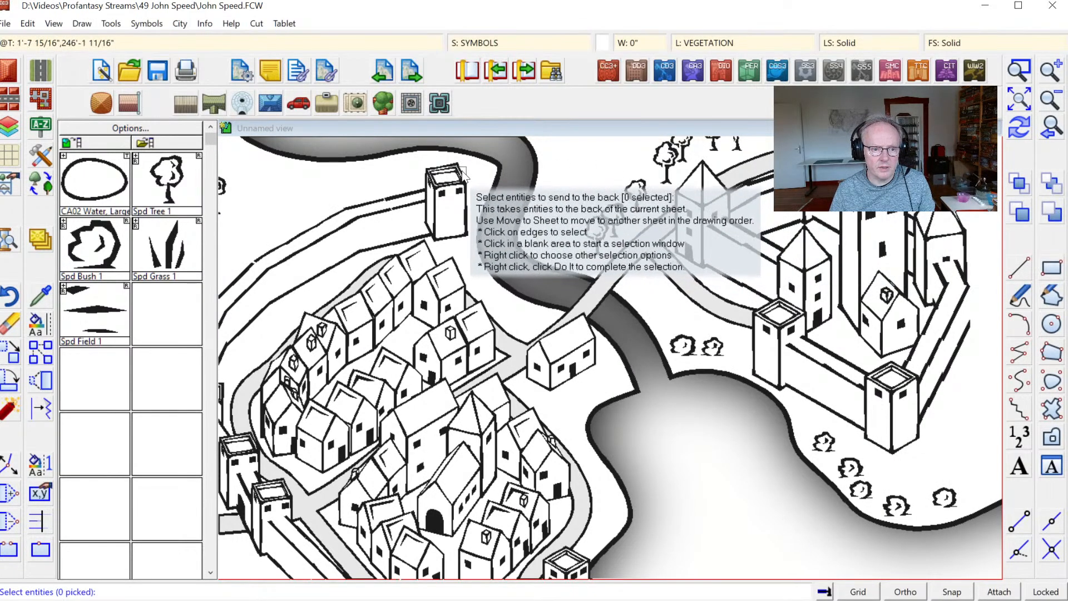
click(465, 184)
right_click(526, 189)
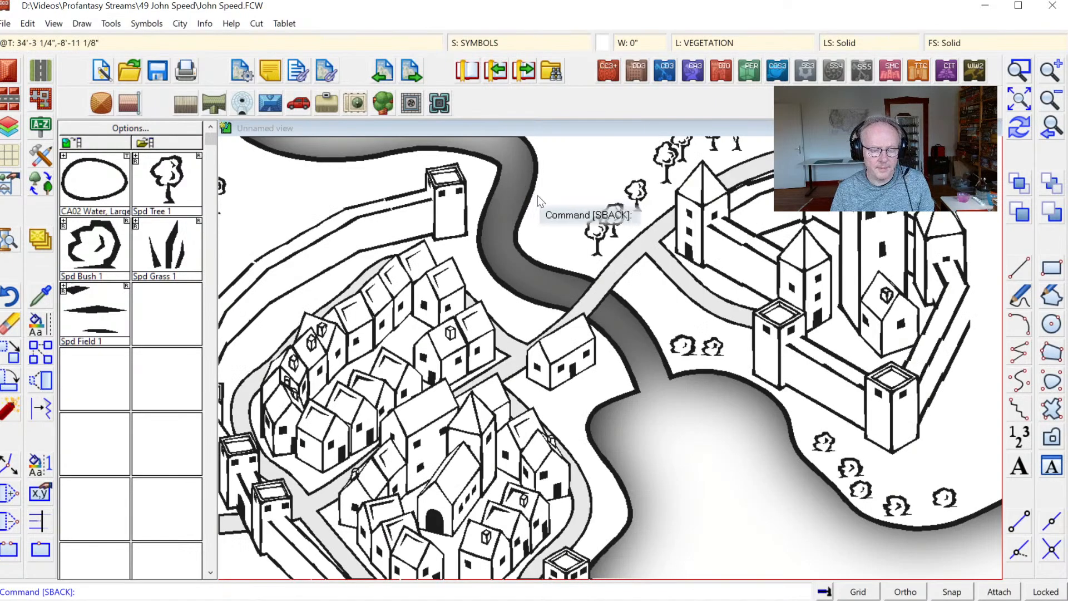
Scatter Spd Field 1 symbols over the open land southwest of the town and beside its western road.
click(1057, 128)
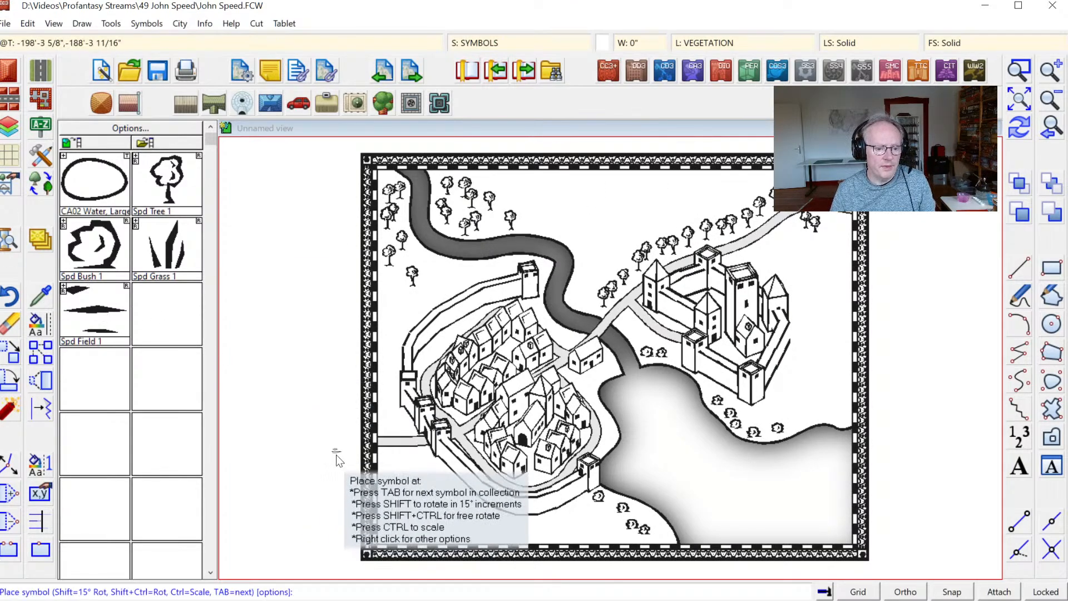
click(394, 497)
click(420, 509)
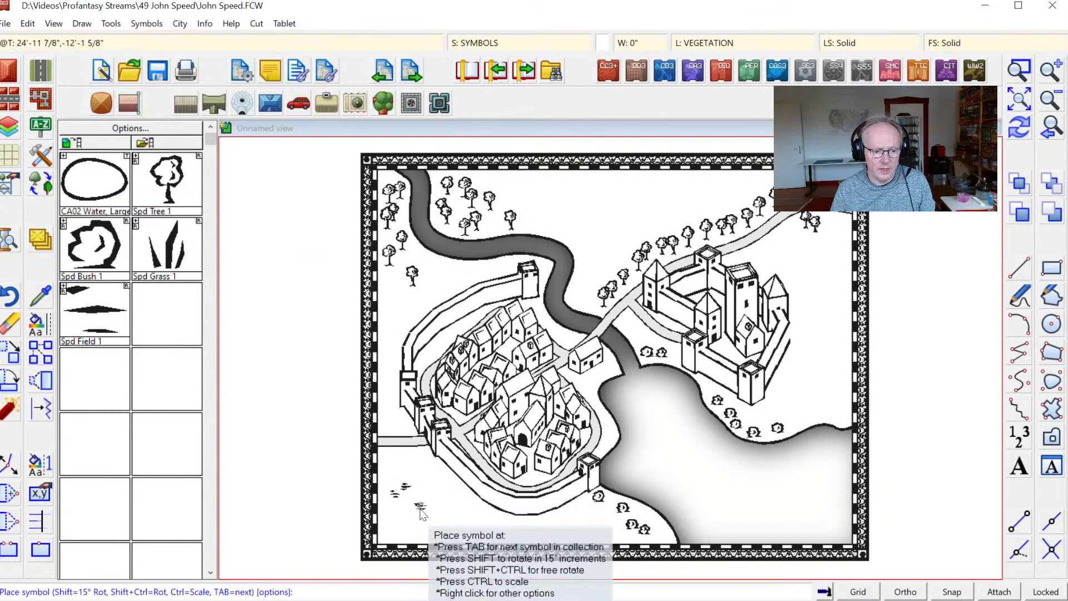
click(465, 517)
click(439, 521)
click(395, 524)
click(458, 531)
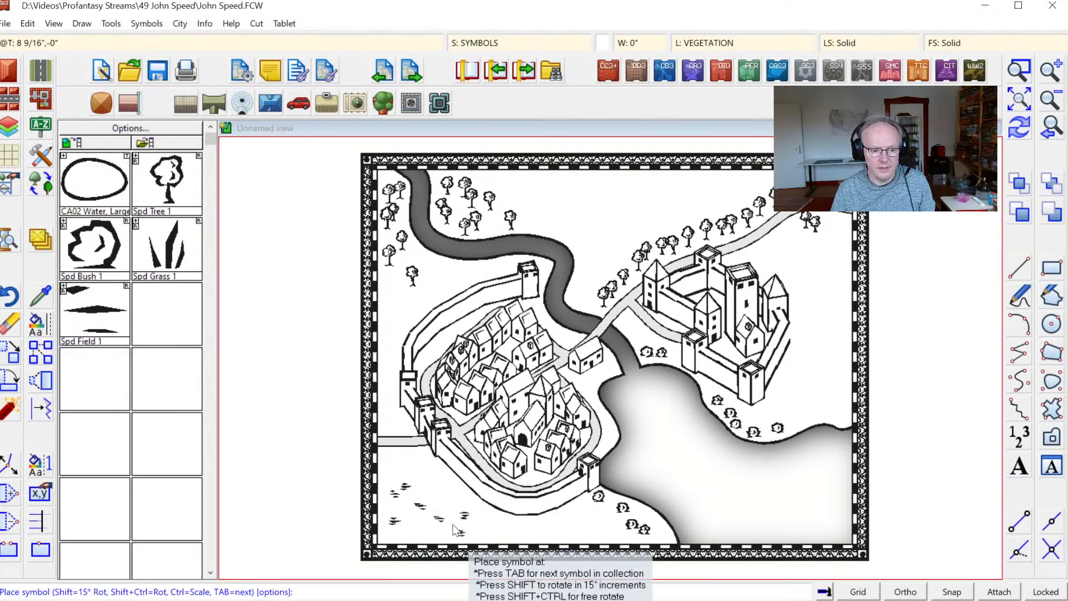
click(437, 491)
click(389, 413)
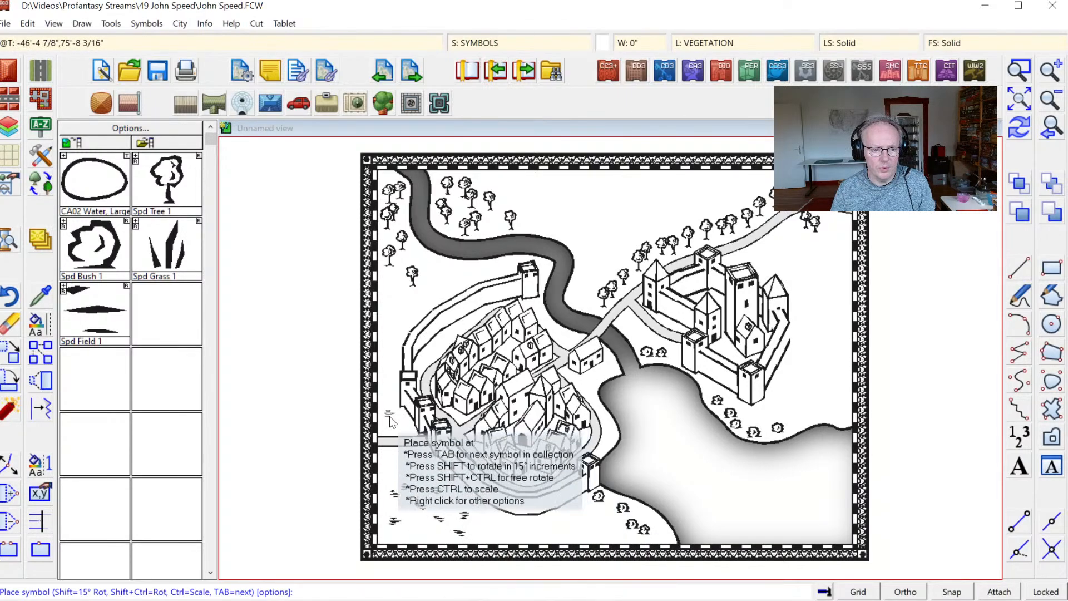
Scatter Spd Field 1 symbols over the northern land between the river and the castle's tree-lined road.
click(613, 198)
click(642, 202)
click(671, 200)
click(594, 212)
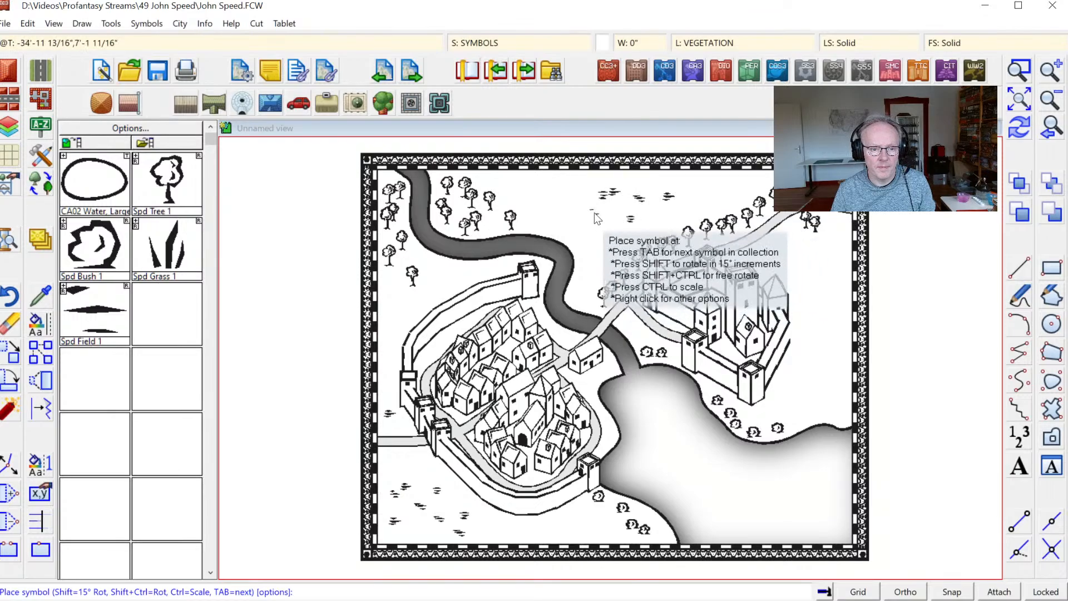
click(557, 201)
click(634, 223)
Scatter Spd Field 1 symbols down the land east of the castle to the lake's shore.
click(824, 304)
click(814, 317)
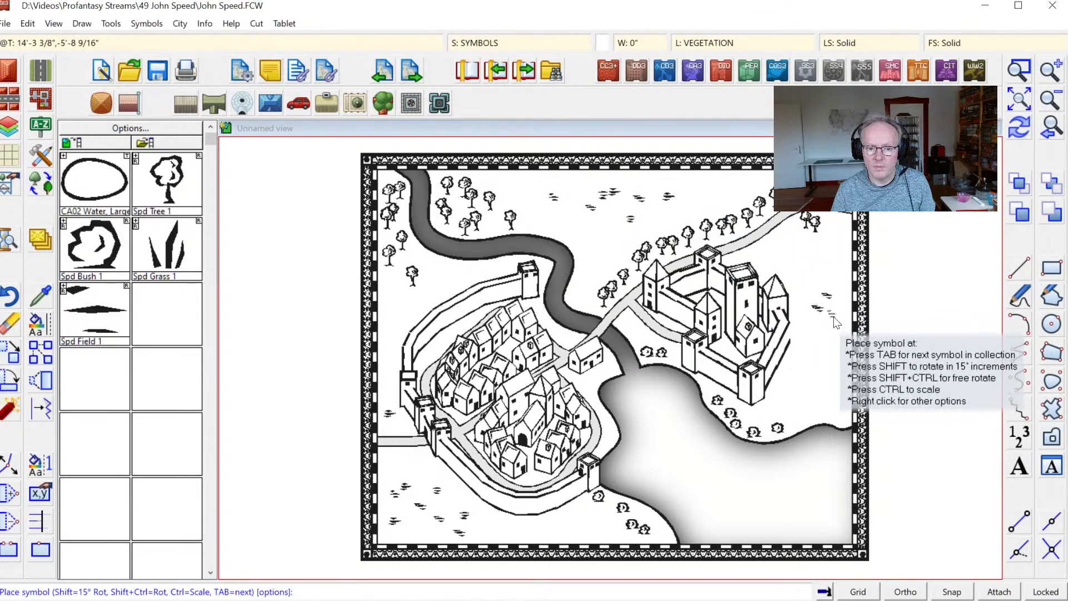
click(831, 322)
click(844, 340)
click(833, 346)
click(819, 363)
click(841, 372)
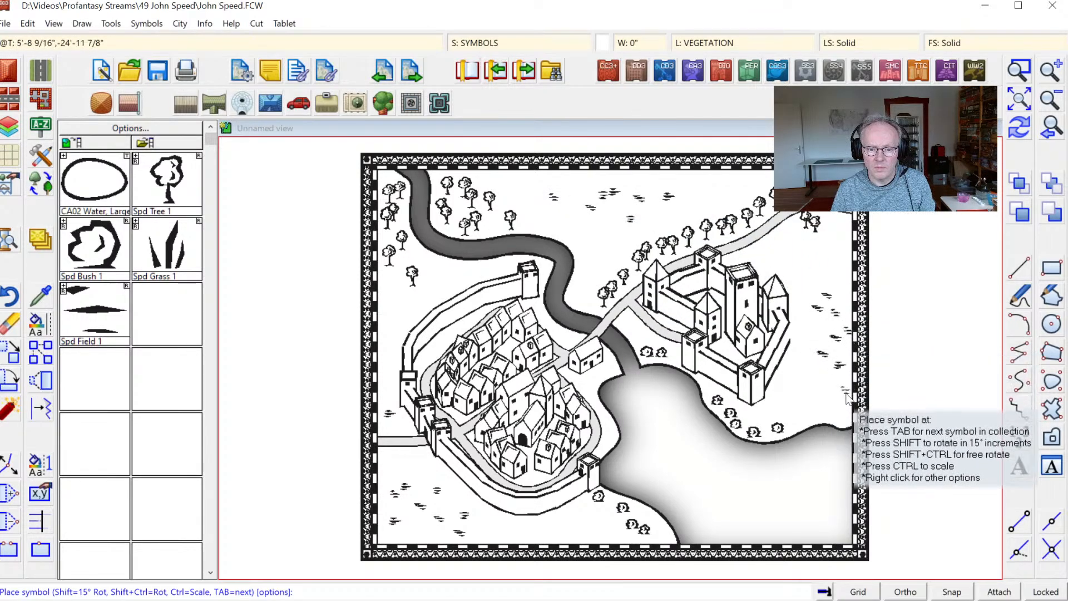
click(848, 393)
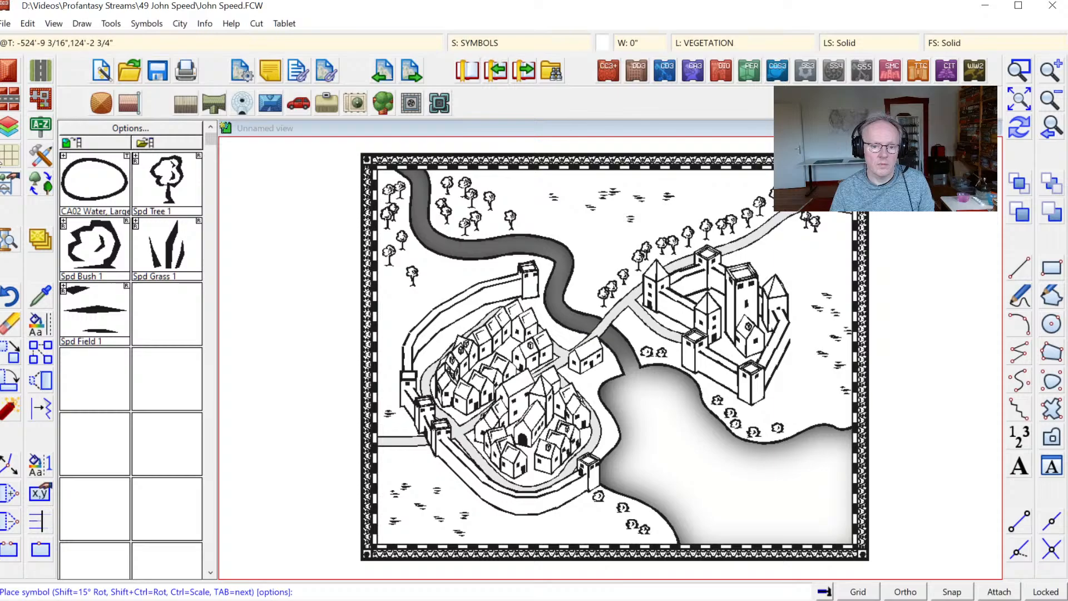
Place a Spd Field 1 symbol at the outer corner of the castle's eastern wall and undo that placement.
click(1011, 71)
click(735, 272)
click(813, 385)
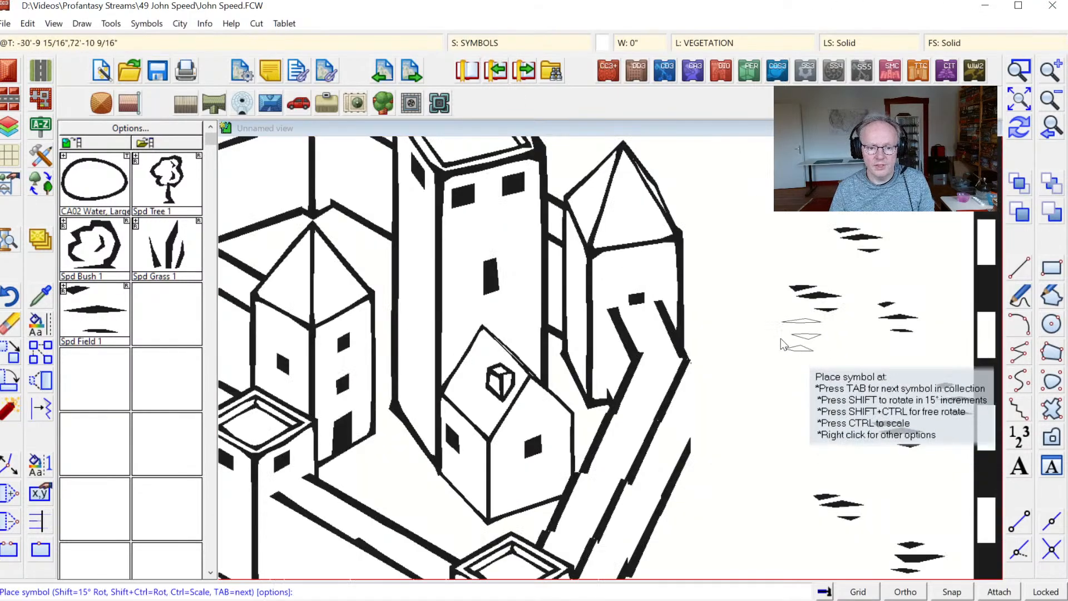
click(679, 380)
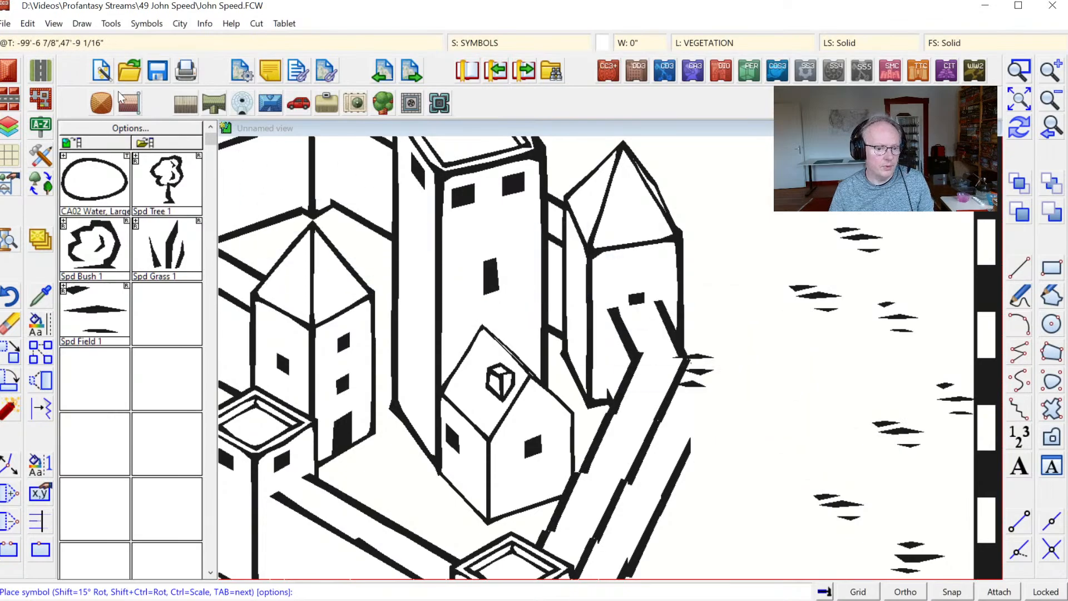
click(27, 23)
click(46, 39)
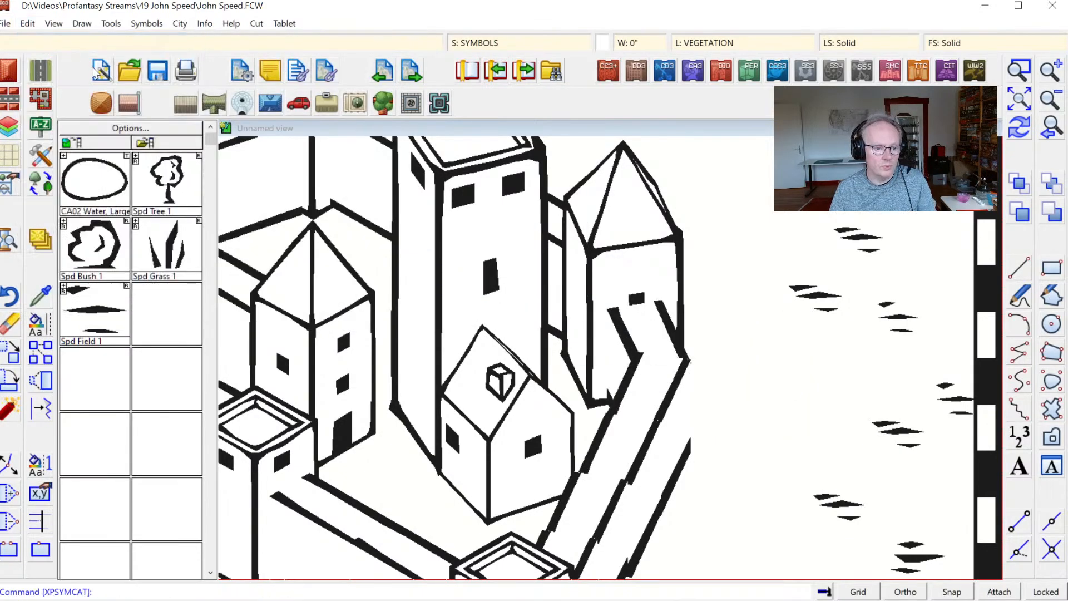
Set the drawing properties to black colour, layer BUILDINGS and sheet SYMBOLS DETAILS.
click(608, 44)
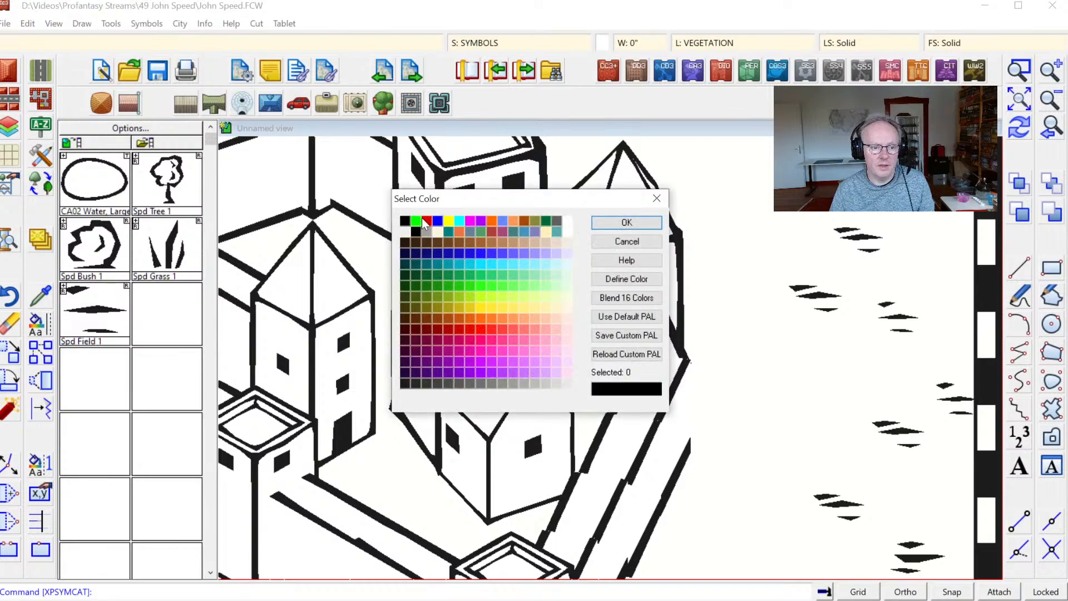
click(606, 226)
click(723, 44)
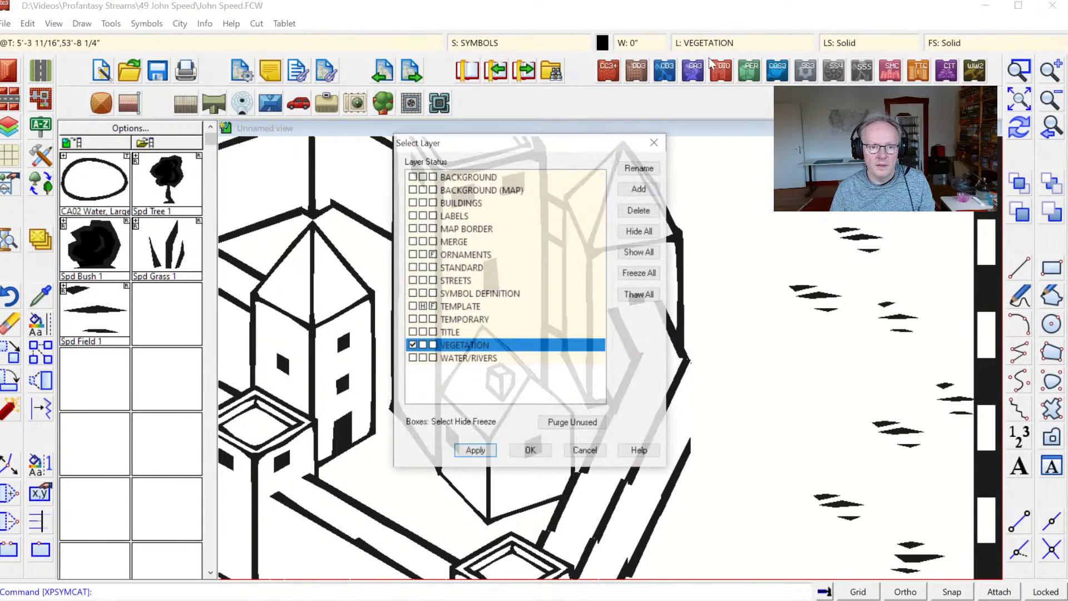
click(416, 204)
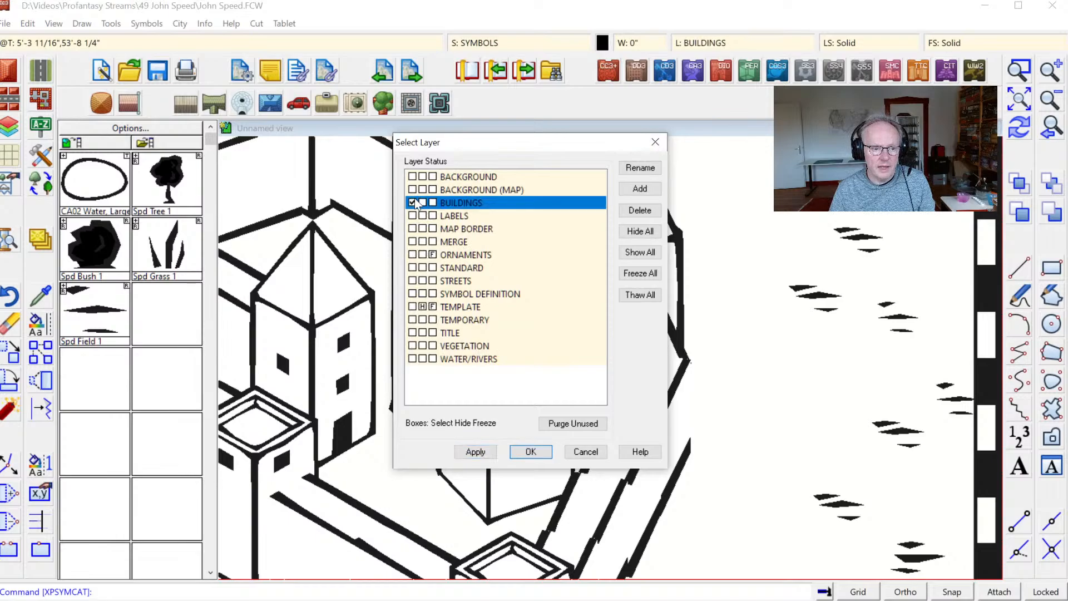
click(531, 451)
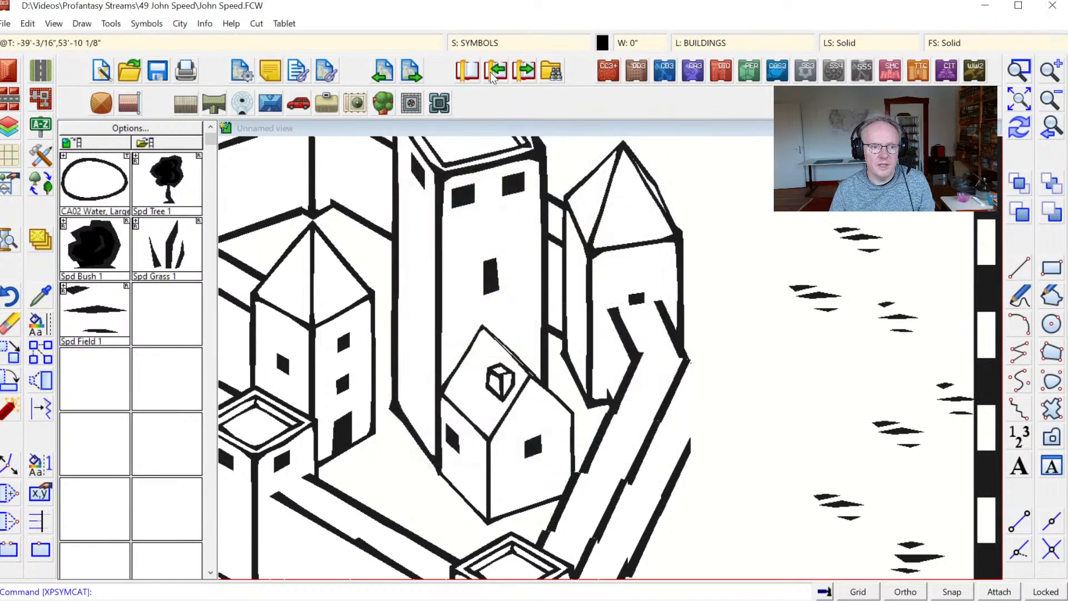
click(466, 43)
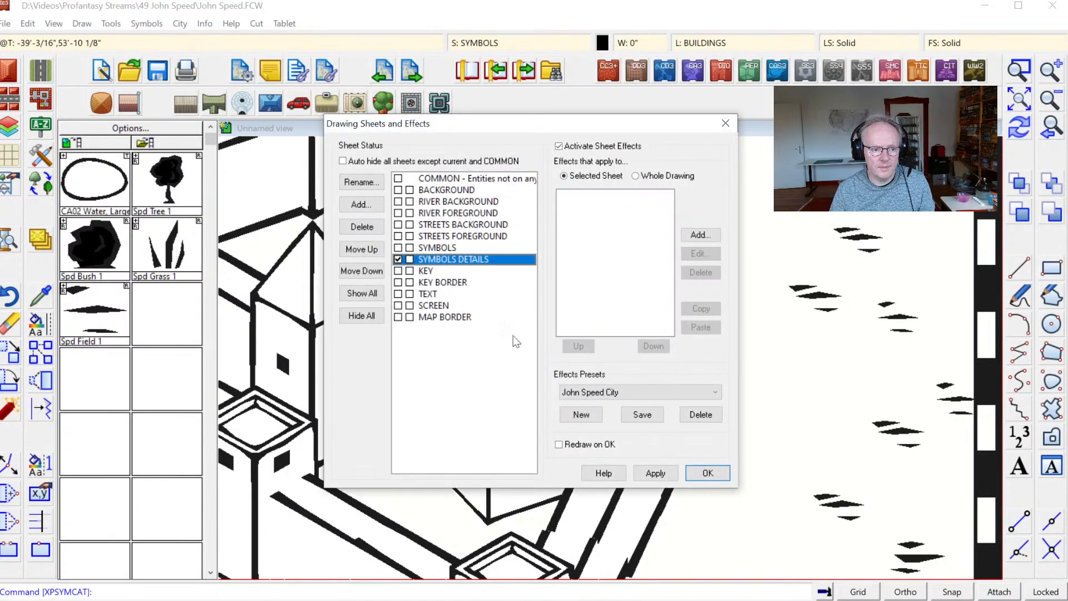
click(690, 468)
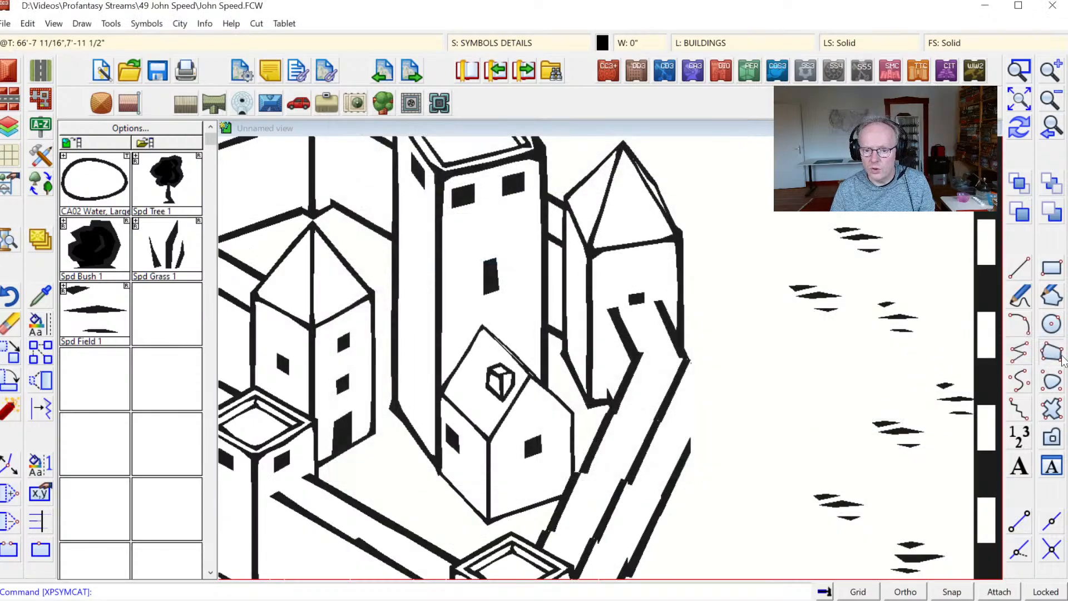
Draw a thin filled polygon closing the open outer edge of the castle's eastern wall below the corner tower.
click(1059, 356)
click(690, 361)
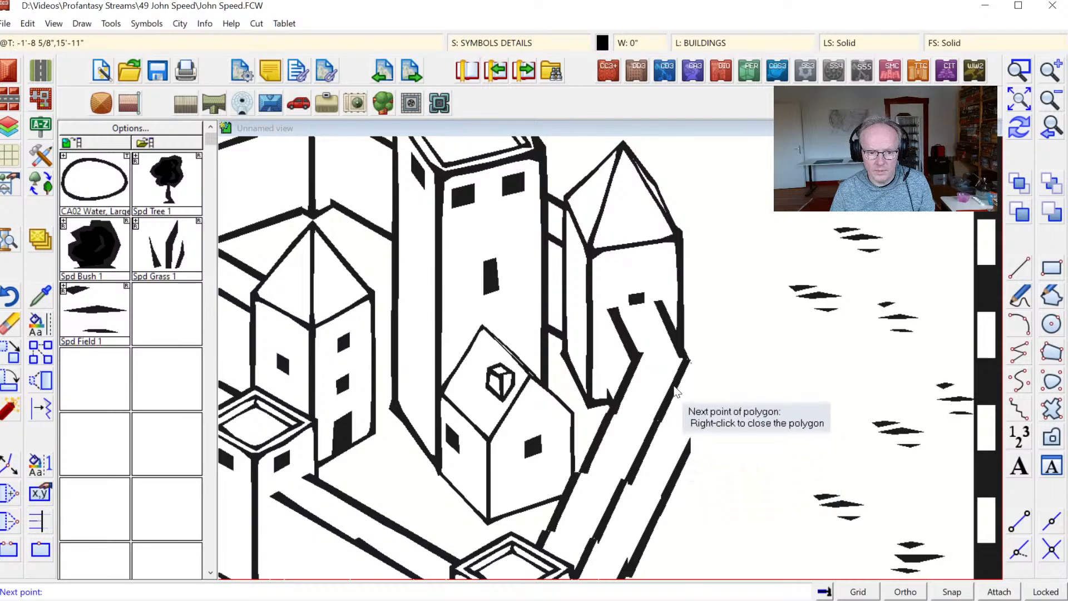
right_click(678, 392)
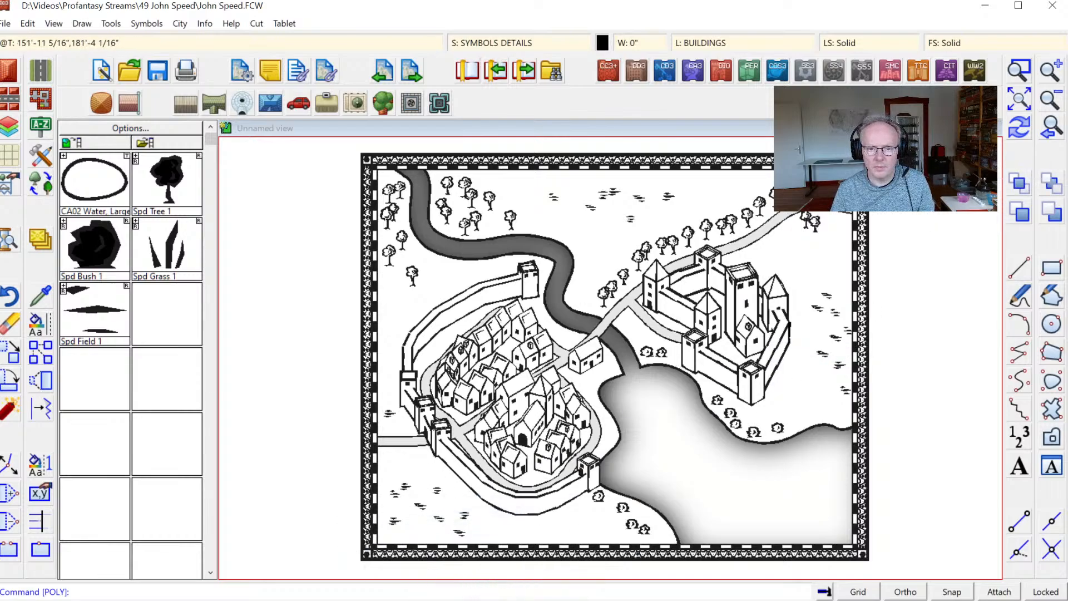
Draw a thin vertical polygon closing the outer face of the town's southern wall beside the southwestern gate tower.
click(1017, 74)
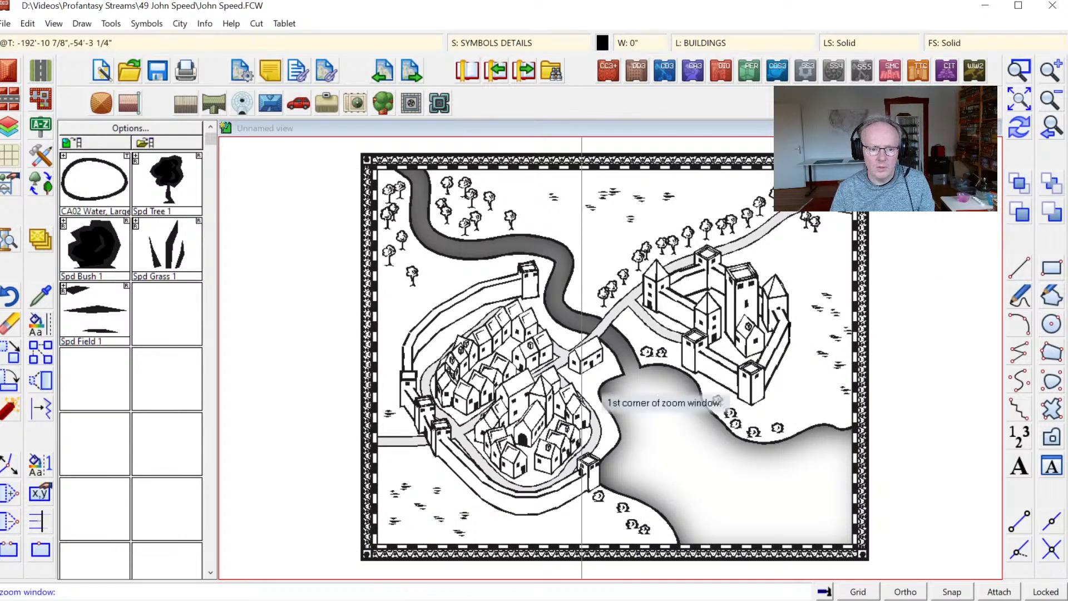
click(423, 429)
click(486, 484)
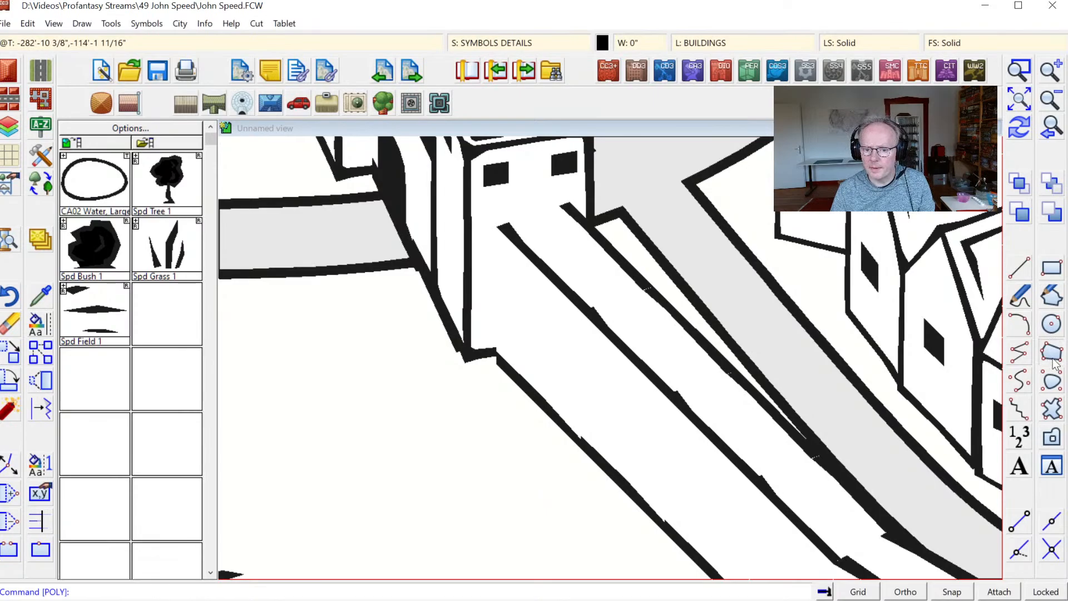
click(499, 226)
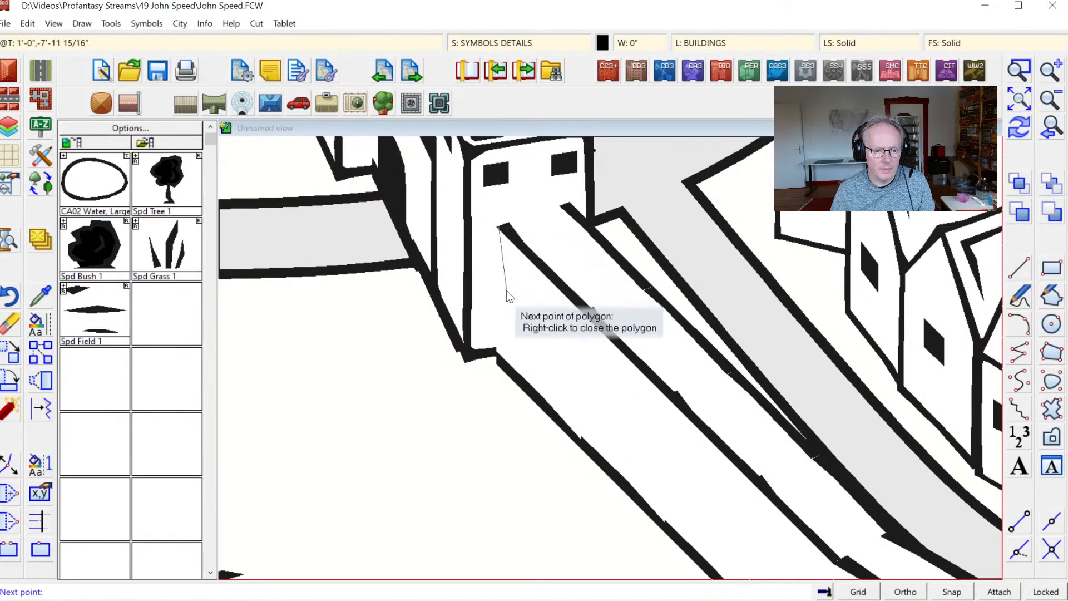
click(497, 363)
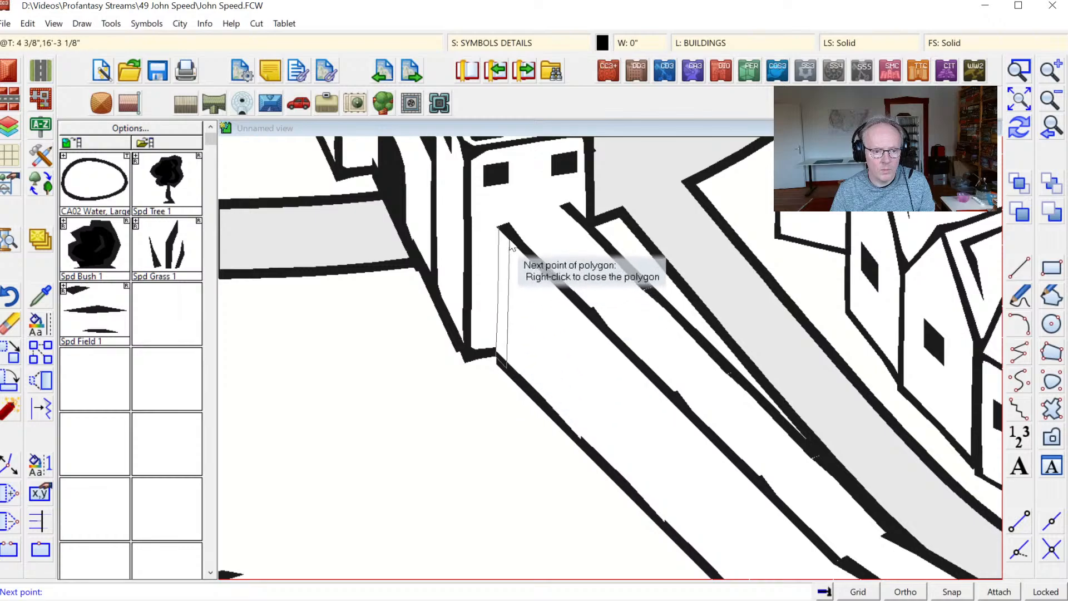
right_click(545, 241)
click(577, 240)
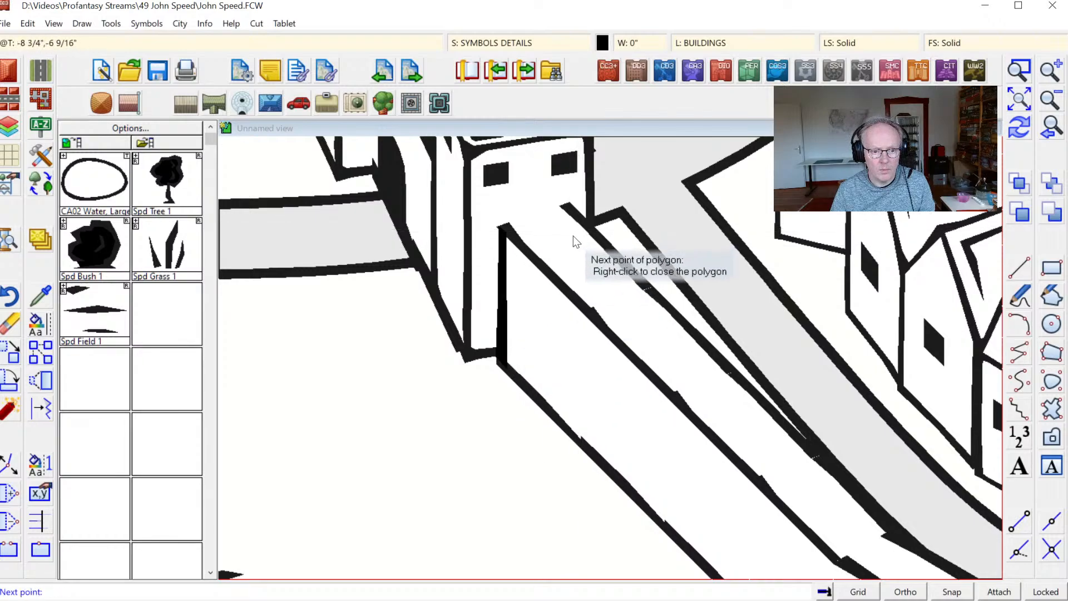
click(536, 256)
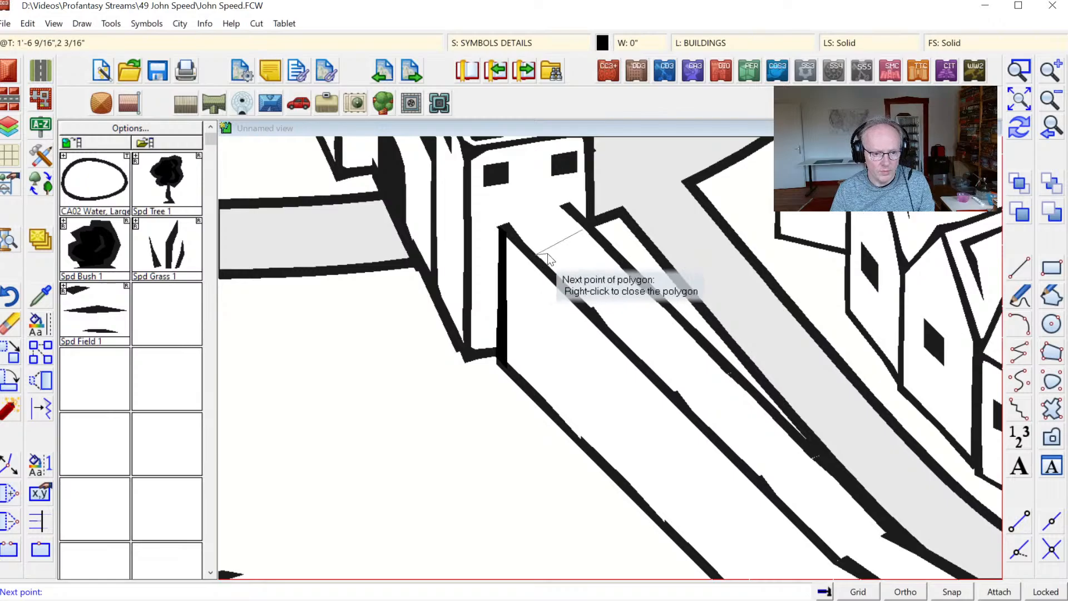
right_click(554, 262)
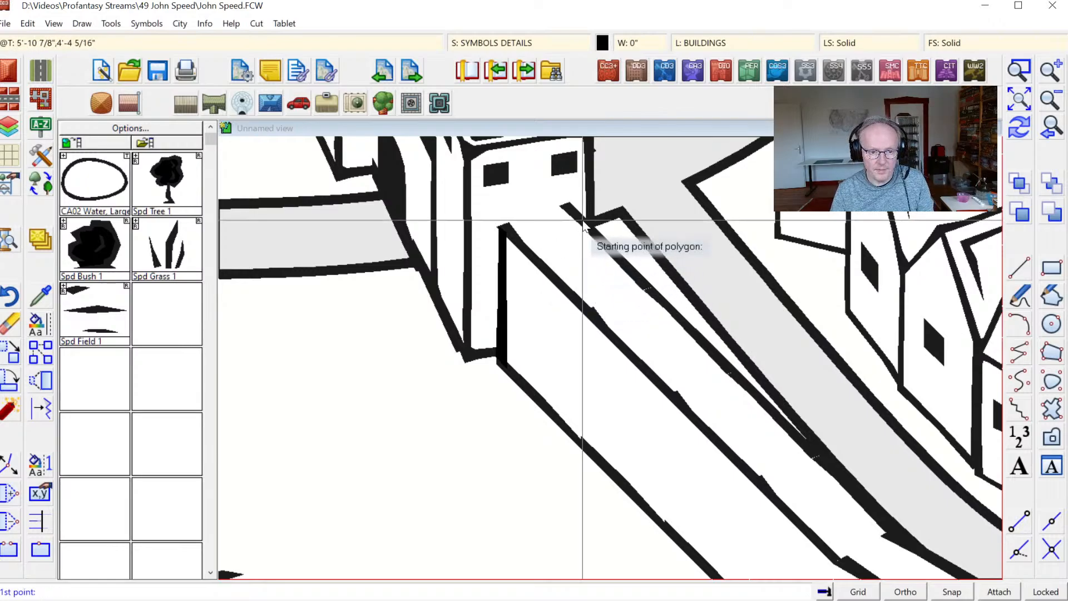
Draw a narrow angled polygon joining the two top edges of the southern town wall where it meets the gate tower.
click(561, 207)
click(561, 241)
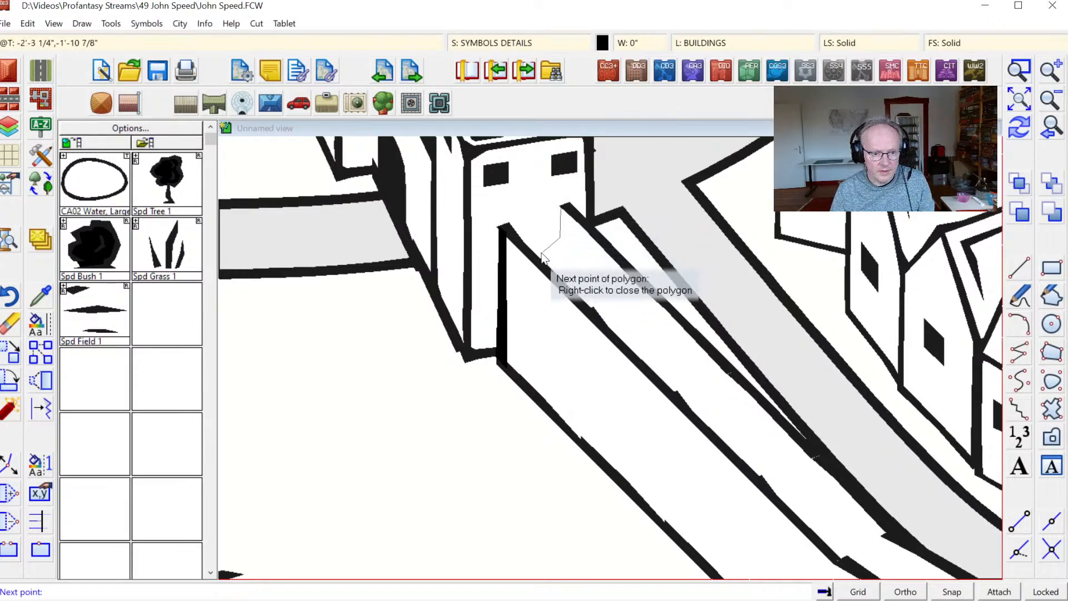
click(523, 251)
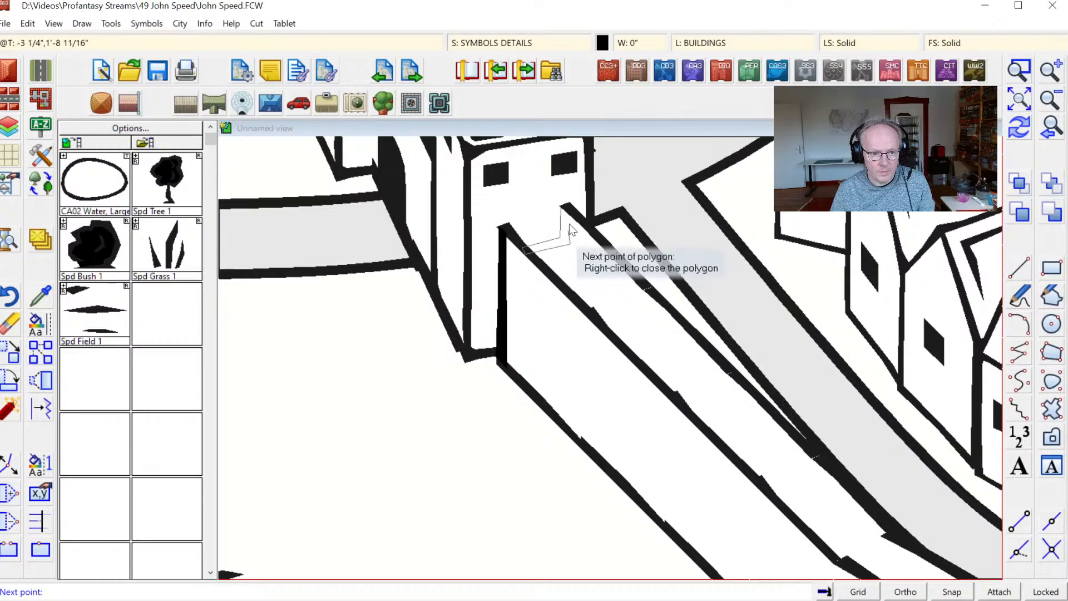
click(572, 246)
right_click(571, 246)
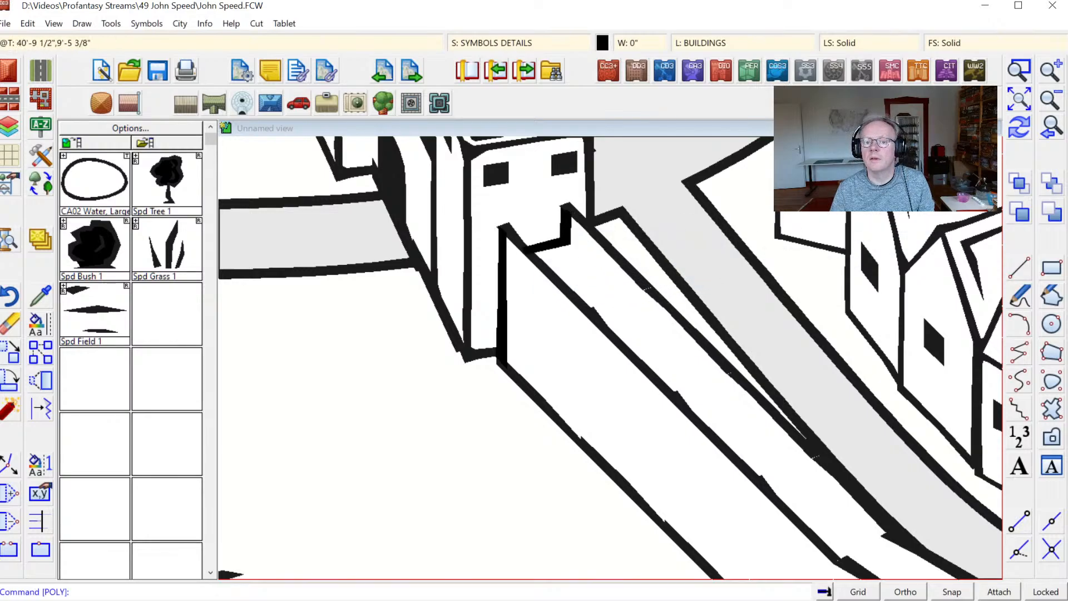
Show the whole map and load the symbol catalog containing the scale bars, map titles and compass rose.
click(1057, 132)
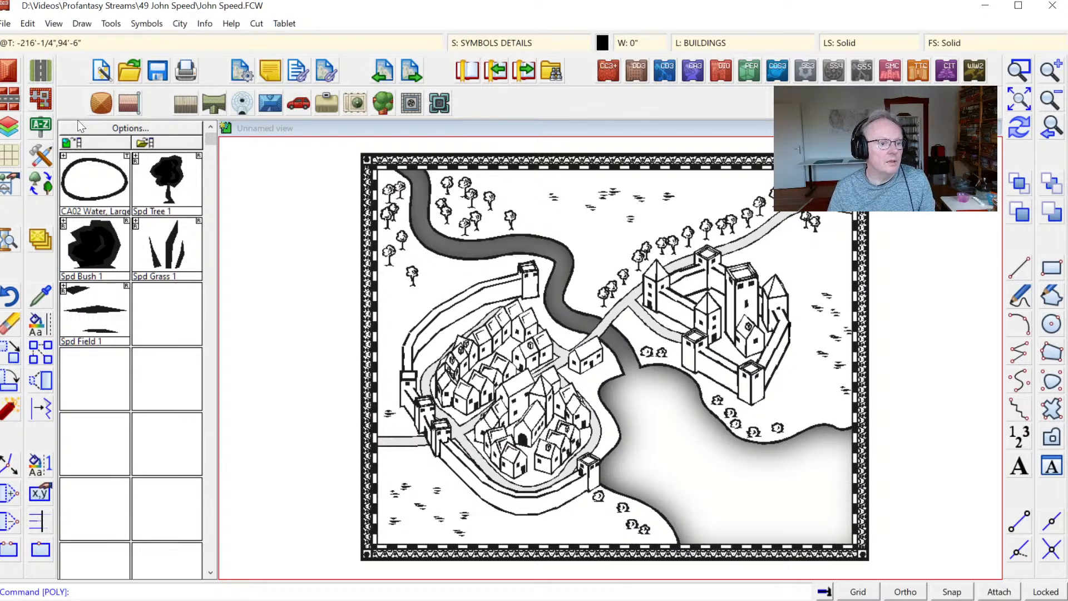
click(185, 150)
double_click(269, 142)
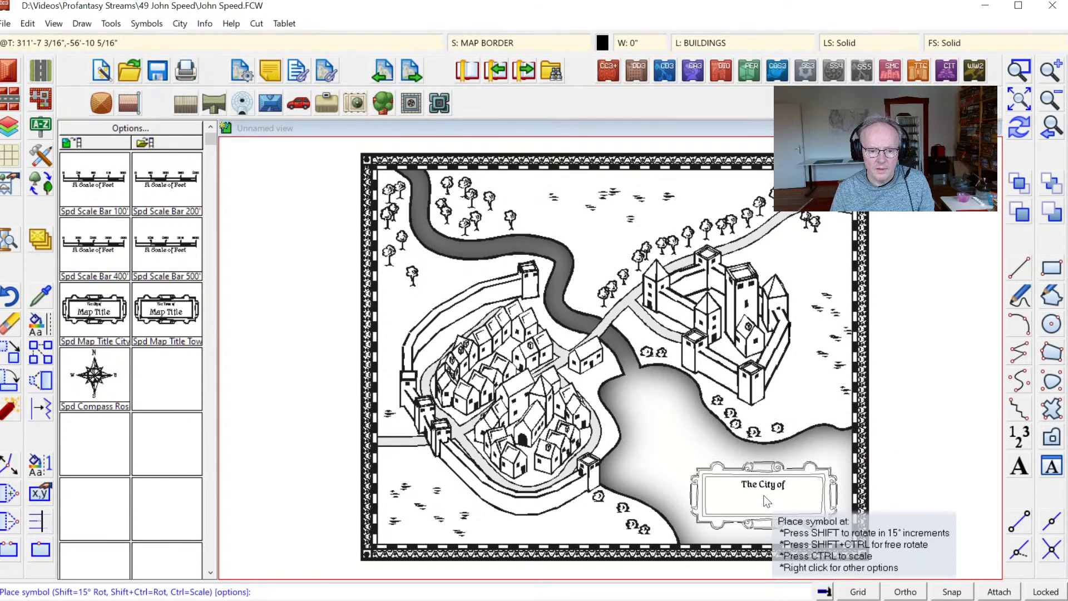
Place the Spd Map Title City symbol over the lake in the map's southeast corner with the map title Whitebeach.
click(767, 501)
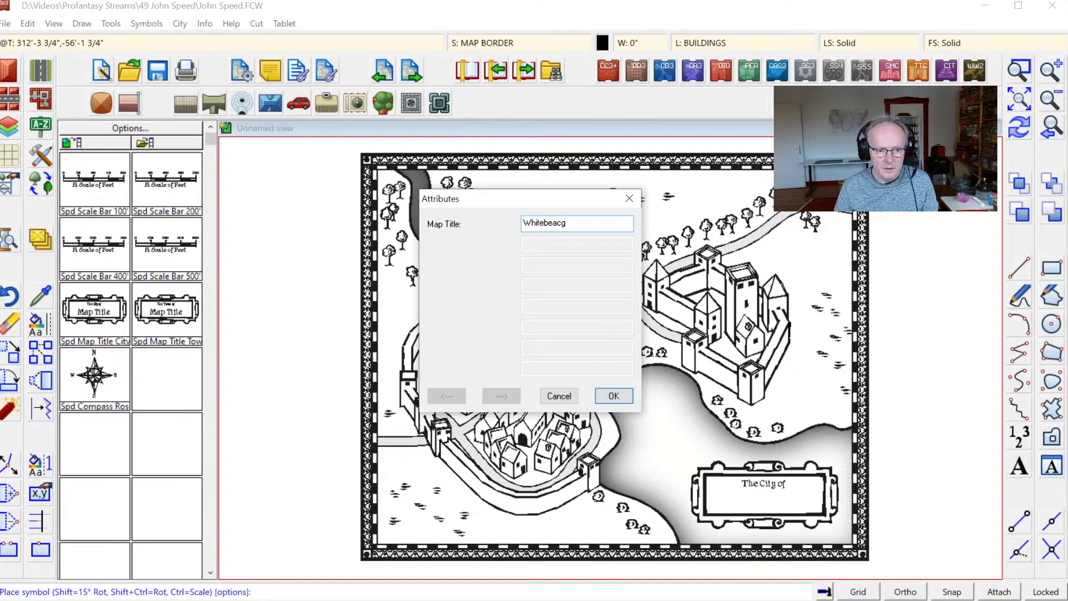
click(612, 397)
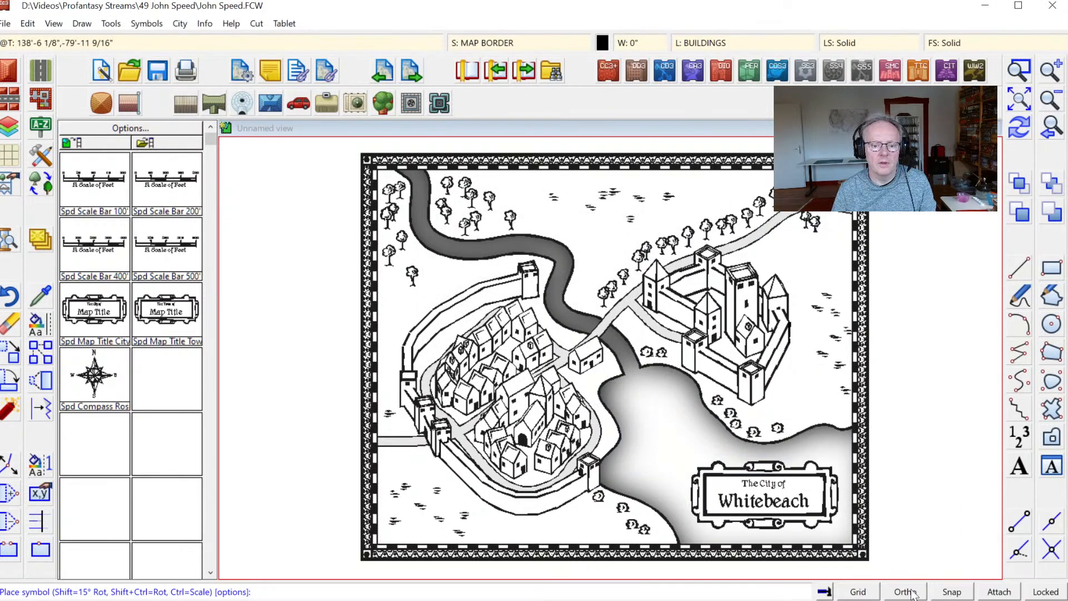
key(Escape)
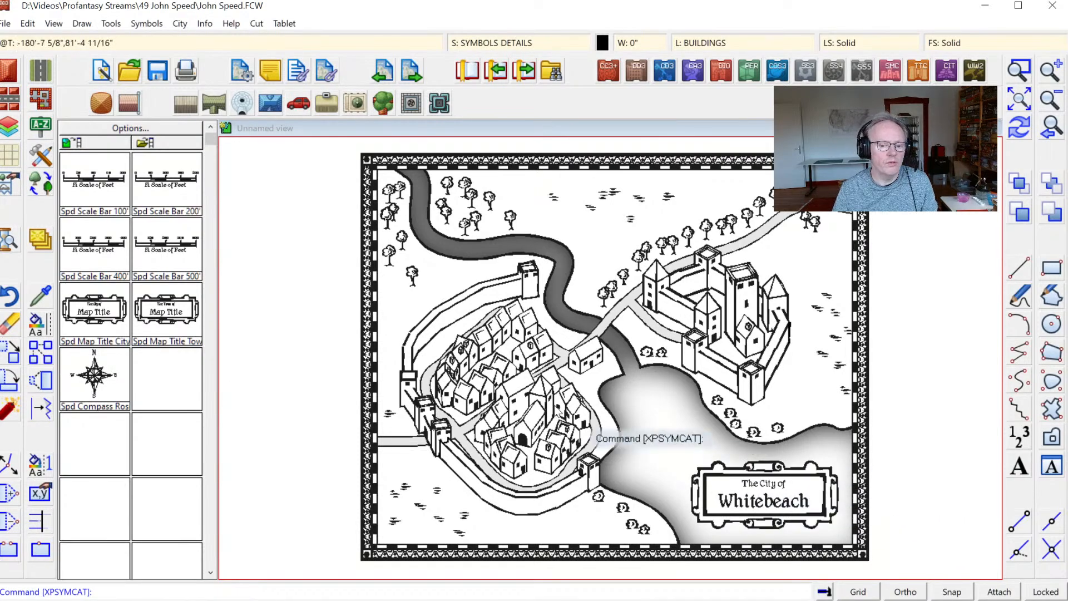
click(158, 30)
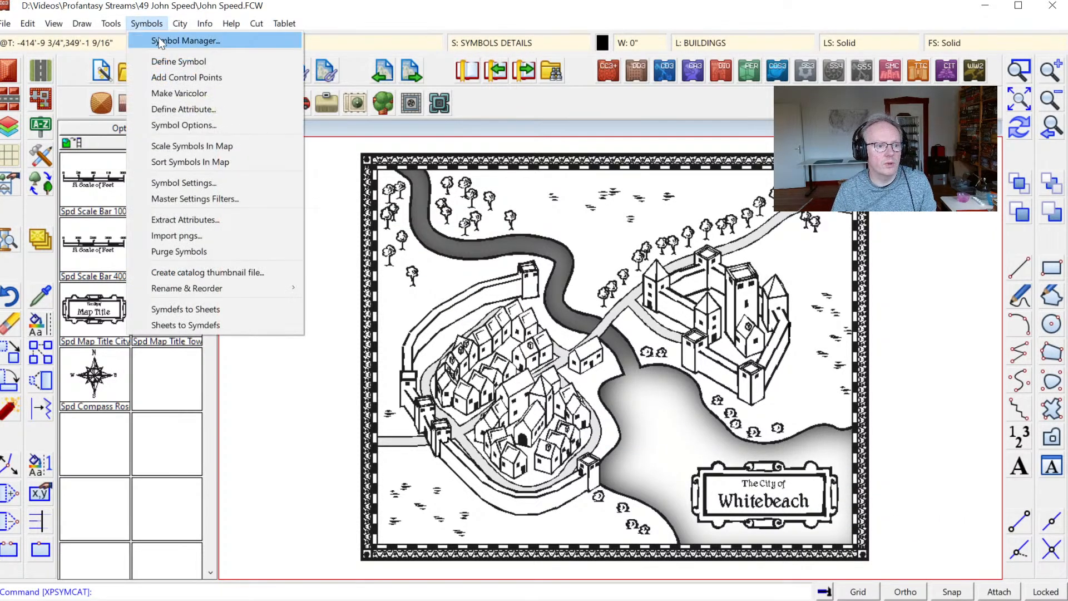
click(158, 39)
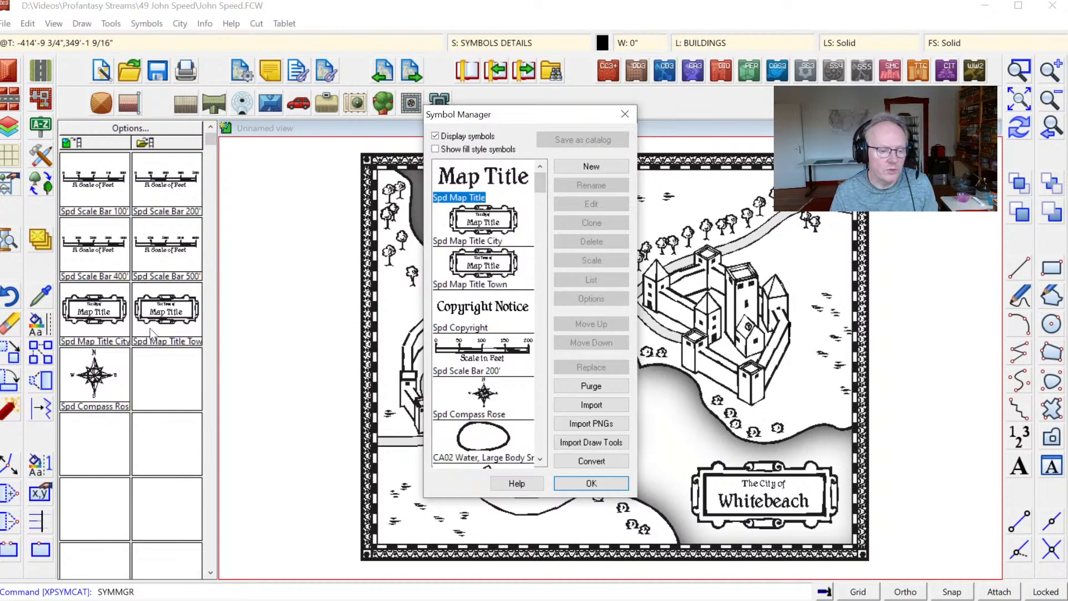
key(Escape)
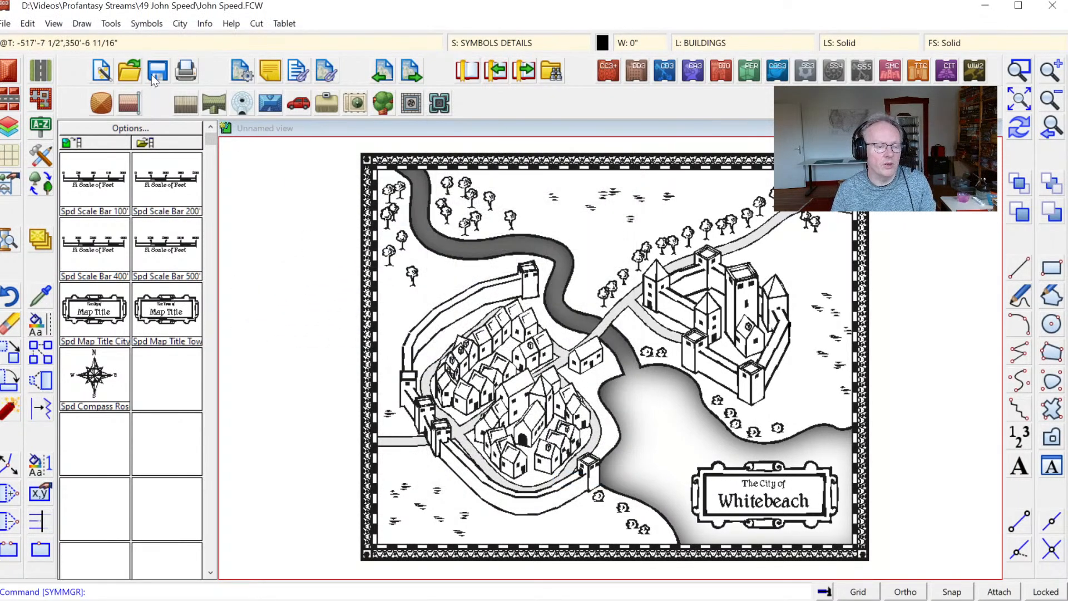
Undo the city title placement and place the Spd Map Title Town symbol there with the map title Whitebeach.
click(28, 23)
click(35, 39)
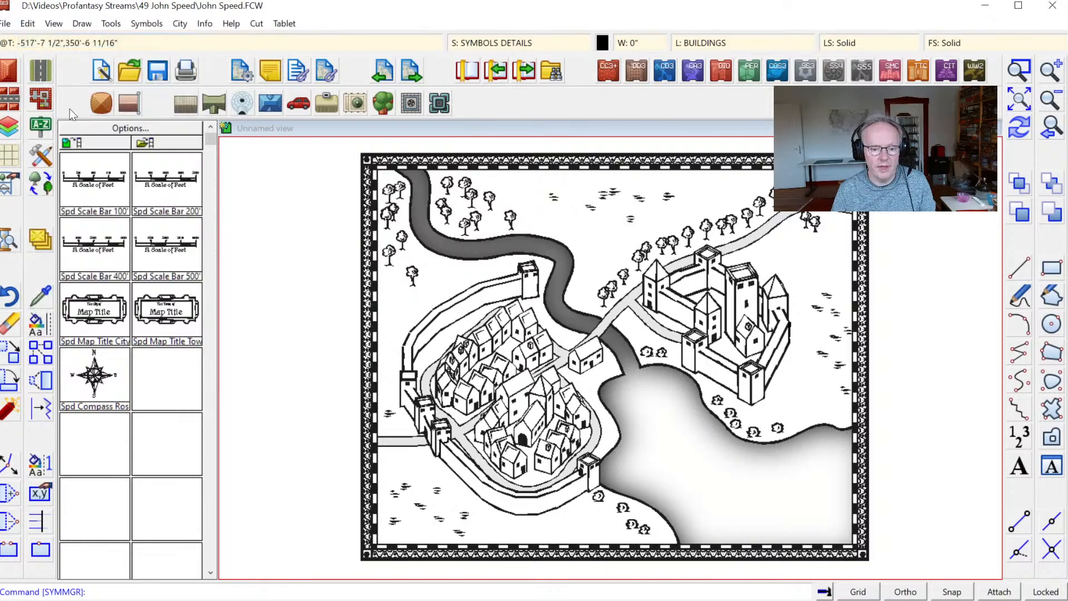
click(160, 325)
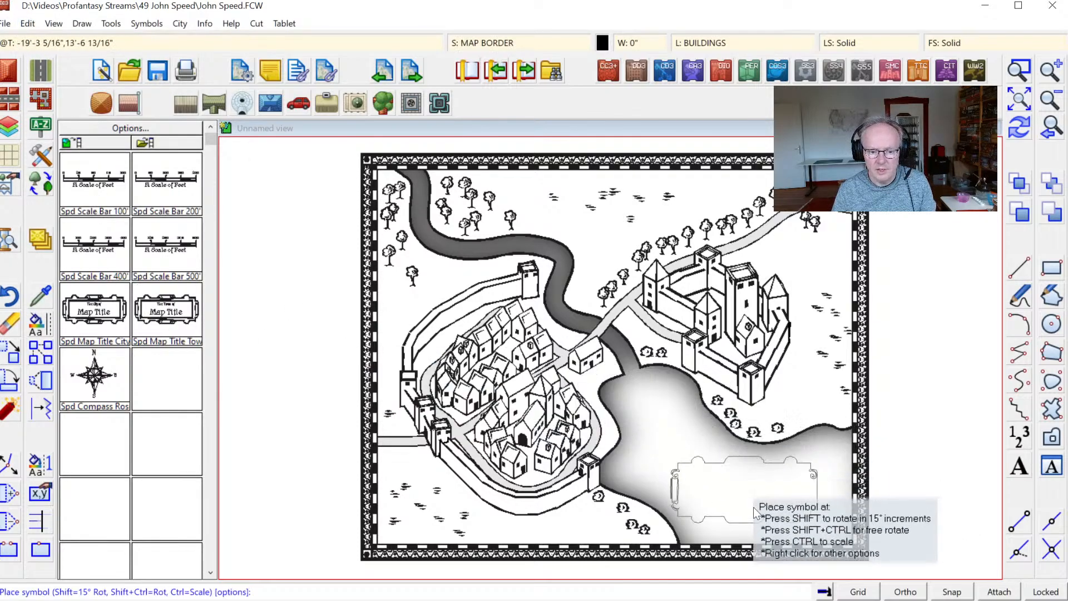
click(770, 506)
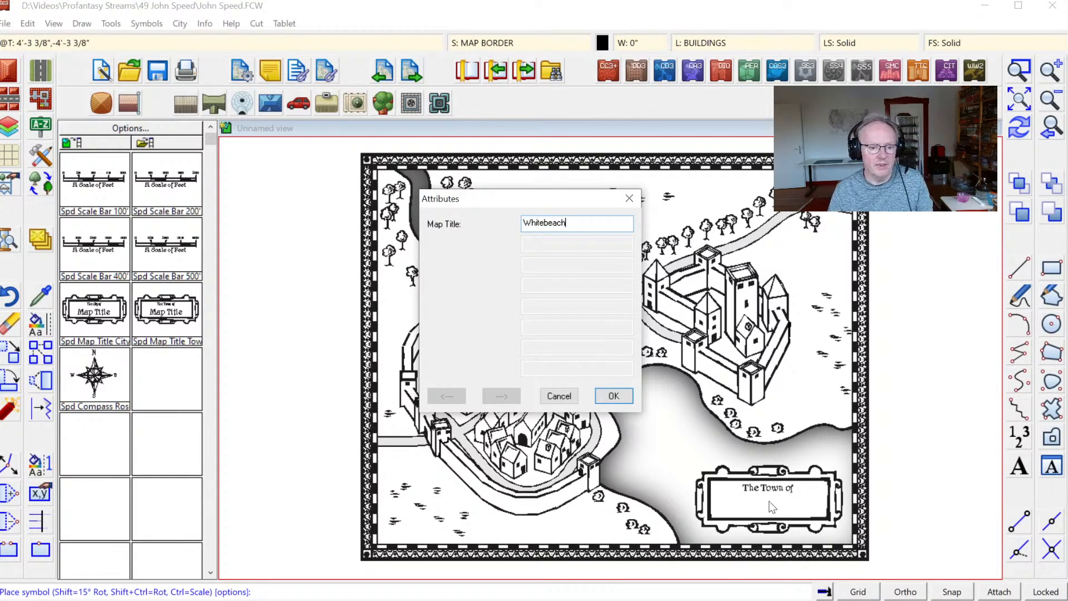
text(Whitebeach)
click(623, 391)
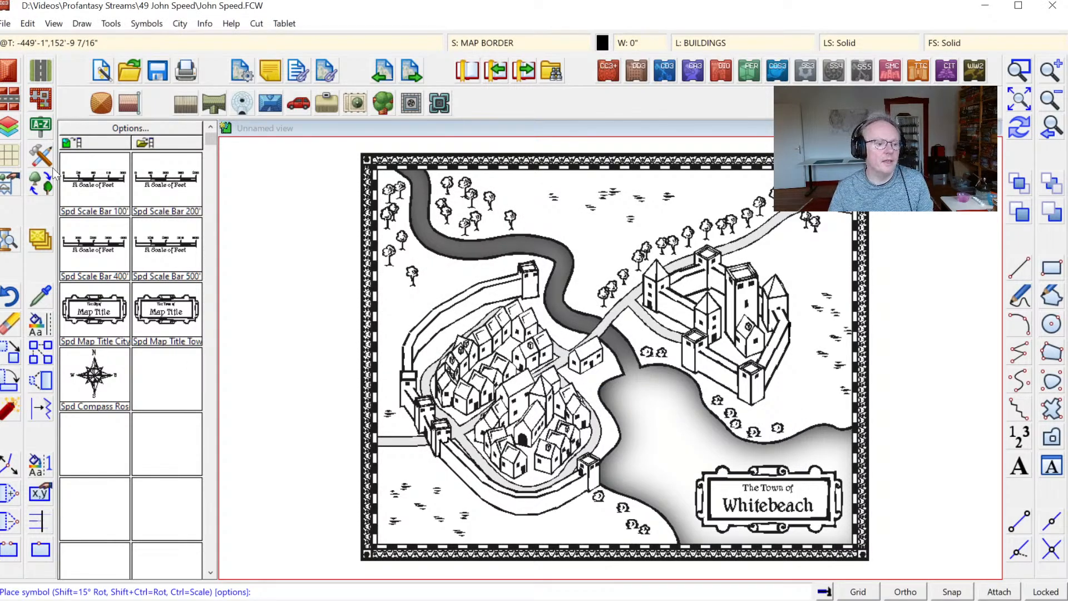
Place the Spd Scale Bar 100' symbol at normal scale 1.00000 in the map's southwest corner.
click(97, 183)
right_click(477, 421)
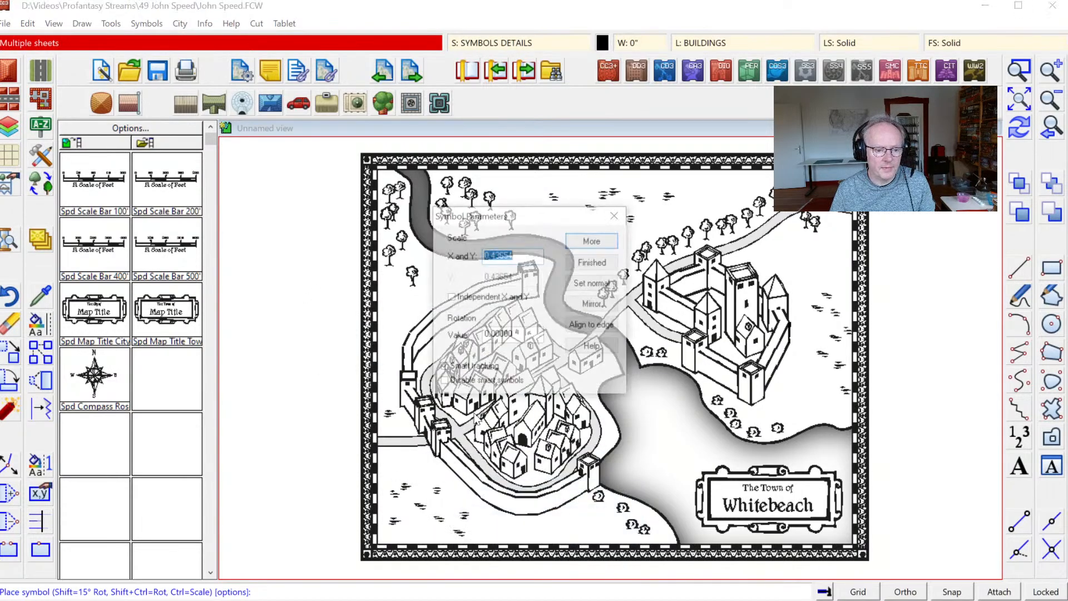
click(600, 285)
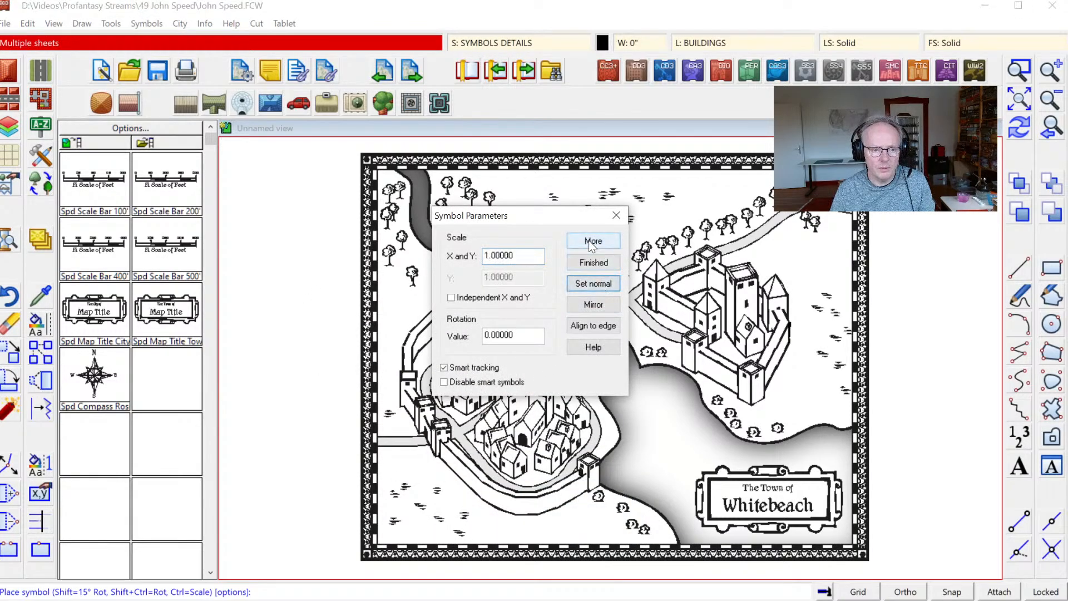
click(593, 262)
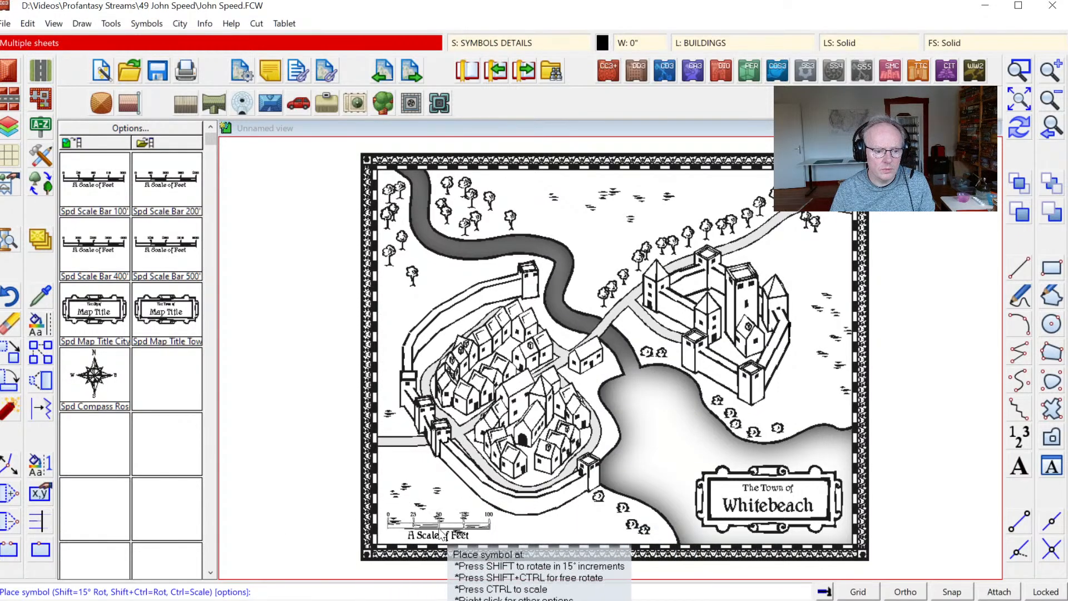
click(436, 533)
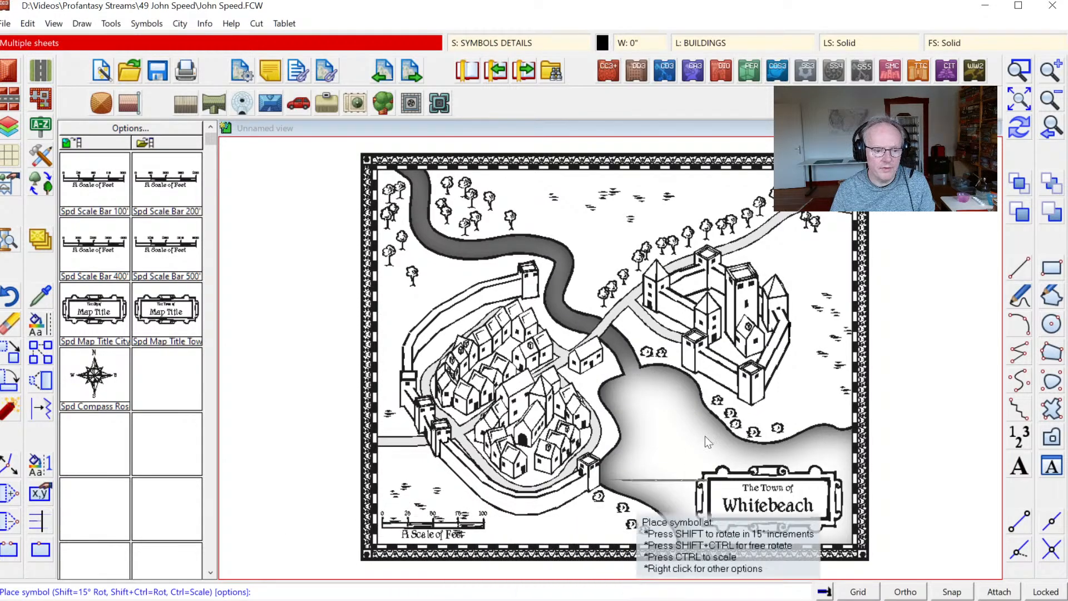
Erase the three ground-texture symbols that overlap the scale bar in the map's southwest corner.
click(1019, 71)
click(339, 448)
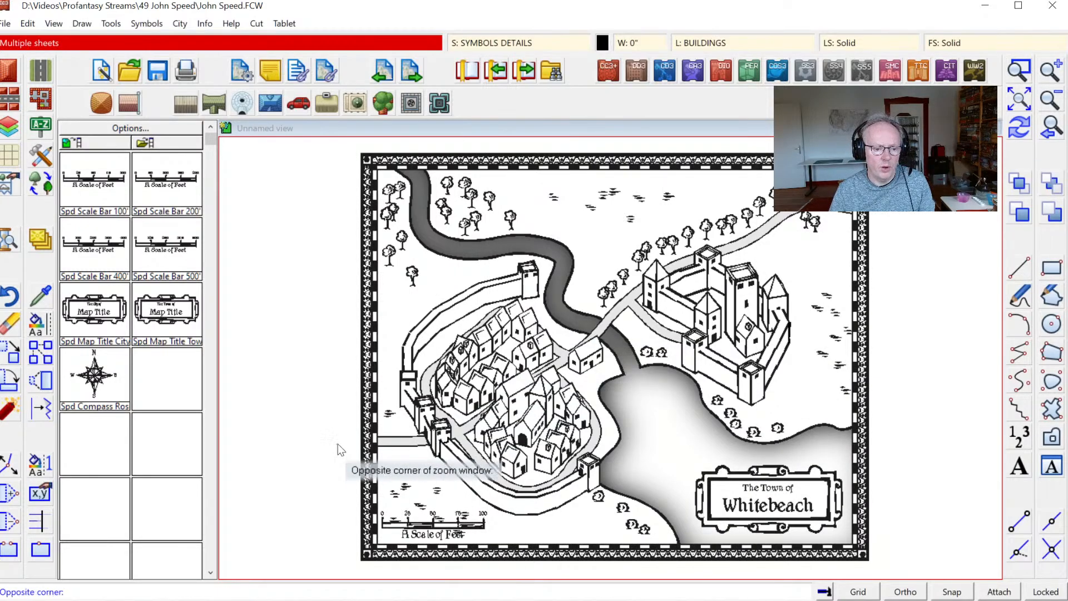
click(535, 568)
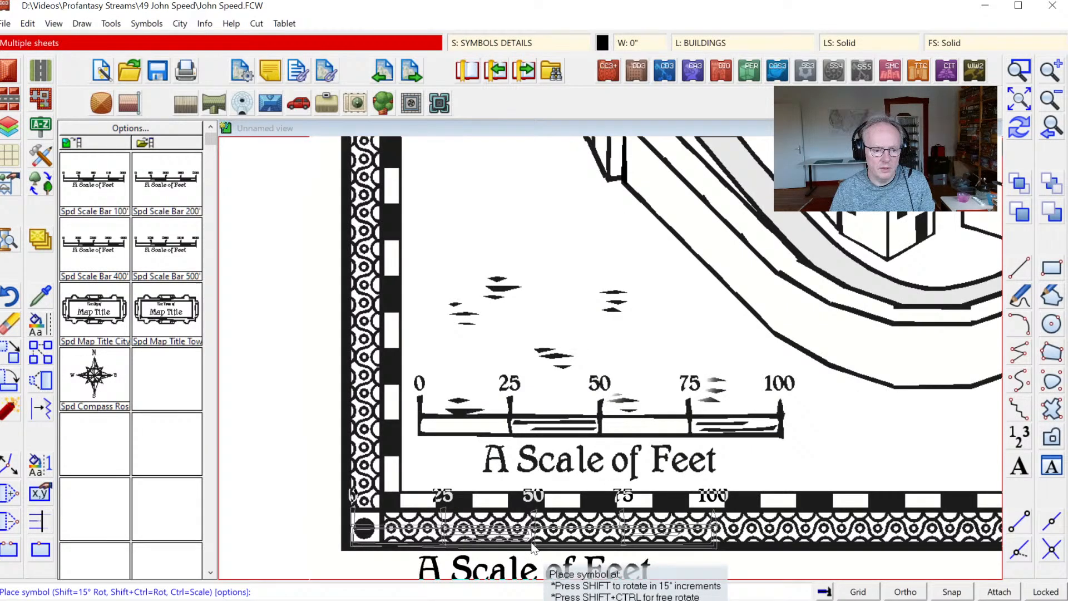
click(11, 324)
click(459, 403)
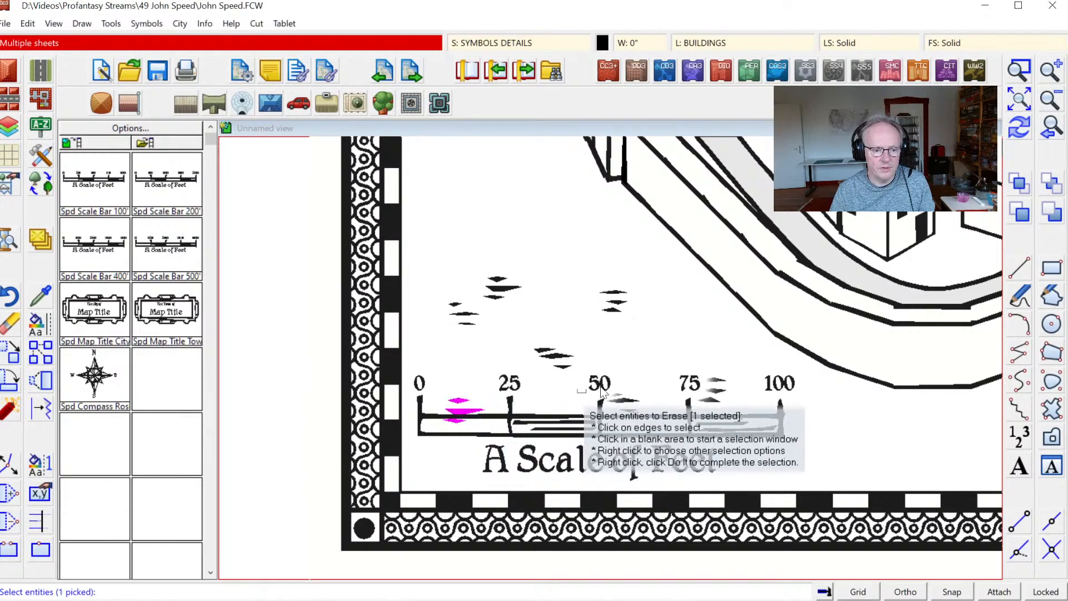
click(628, 407)
click(714, 392)
right_click(715, 262)
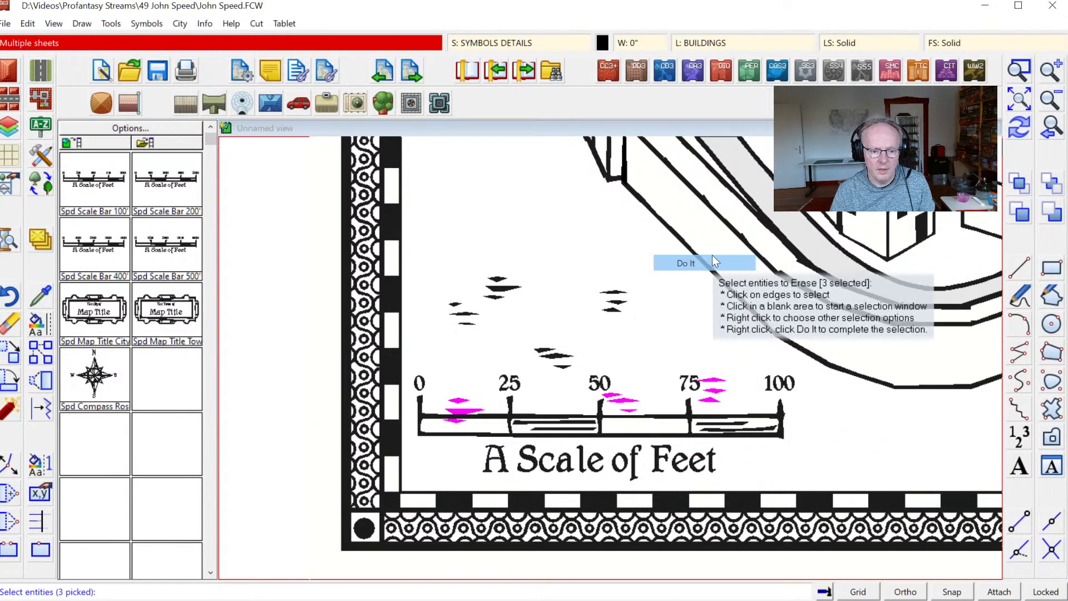
click(715, 262)
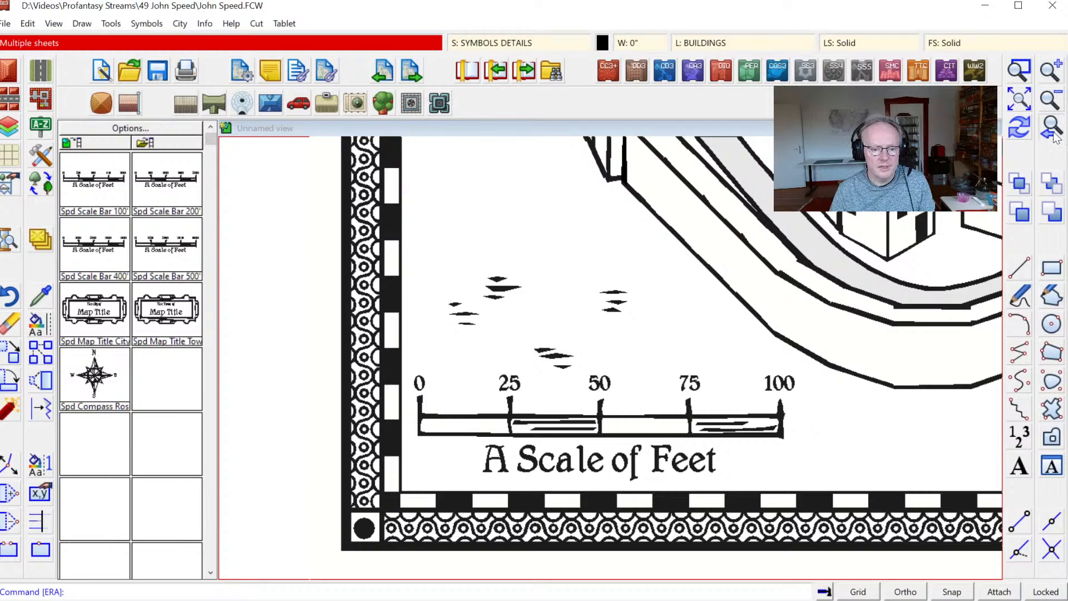
click(1053, 129)
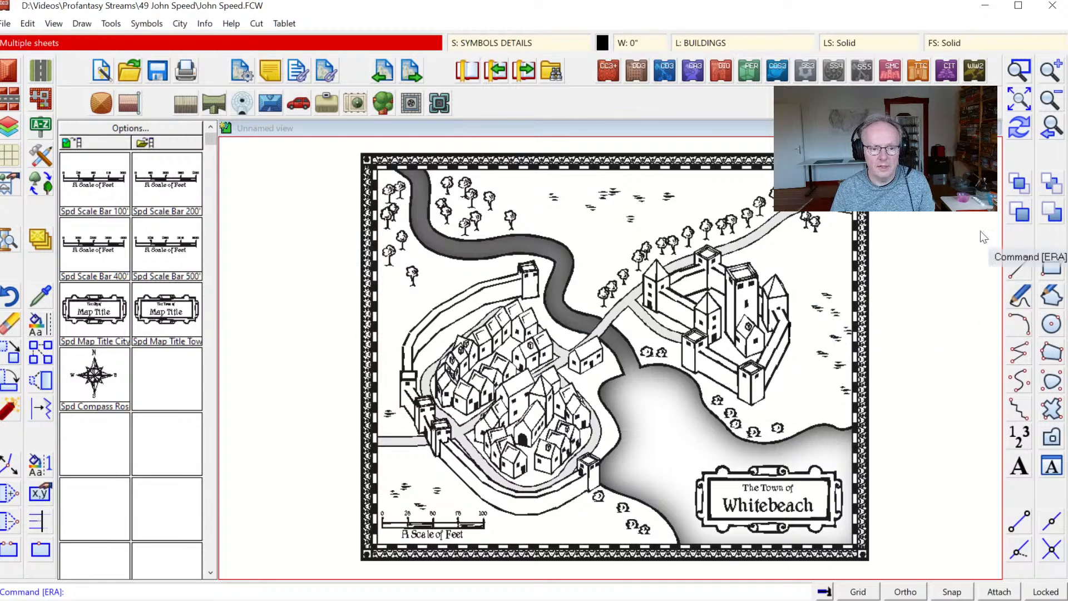
Place a two-line label reading Bridge / Inn just below the building at the town end of the bridge.
click(1021, 466)
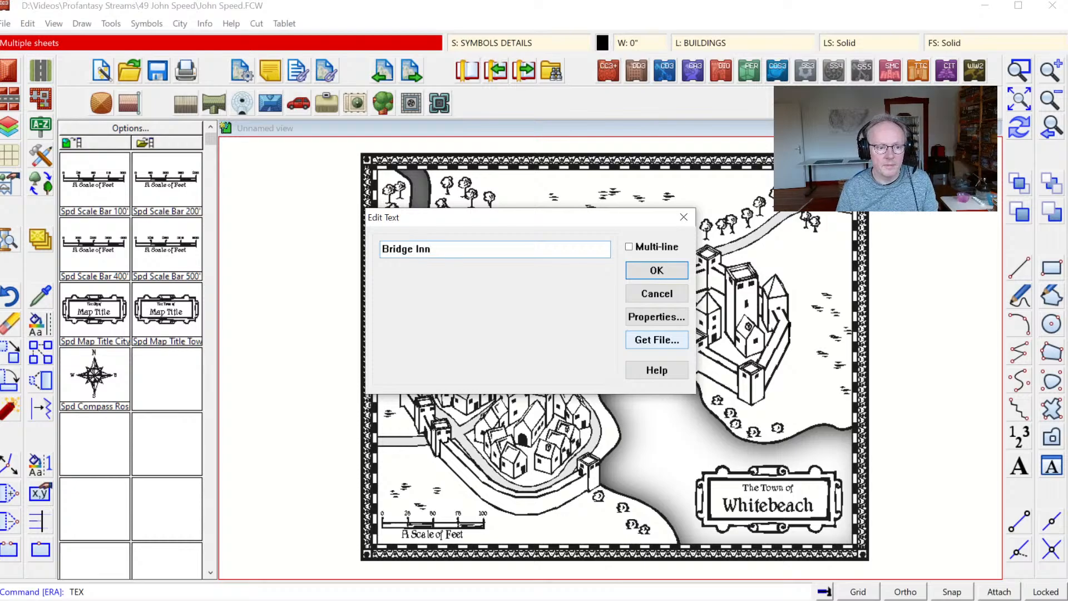
click(656, 251)
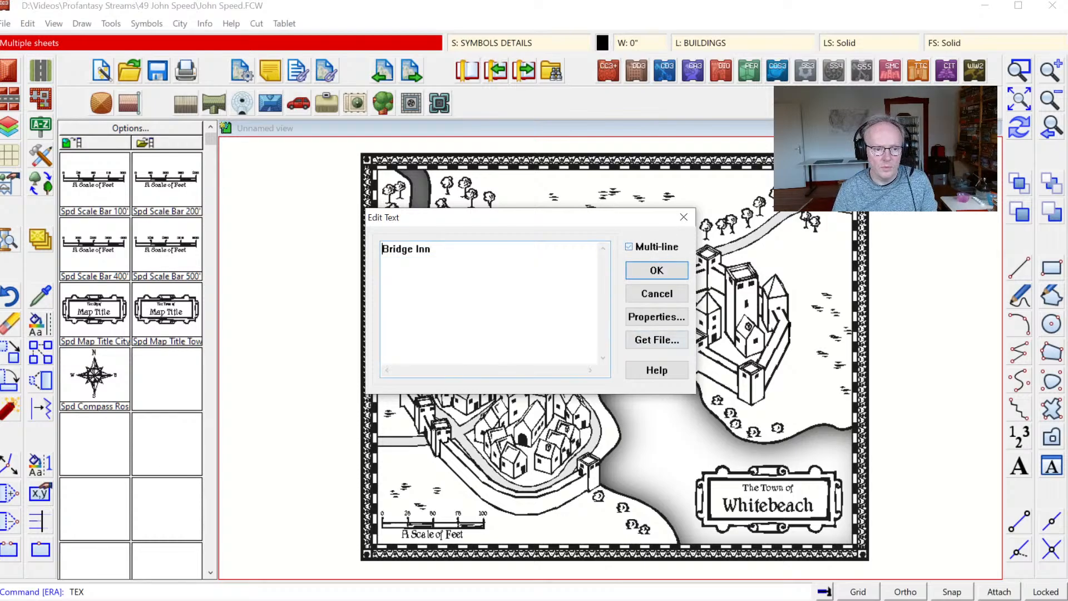
key(Return)
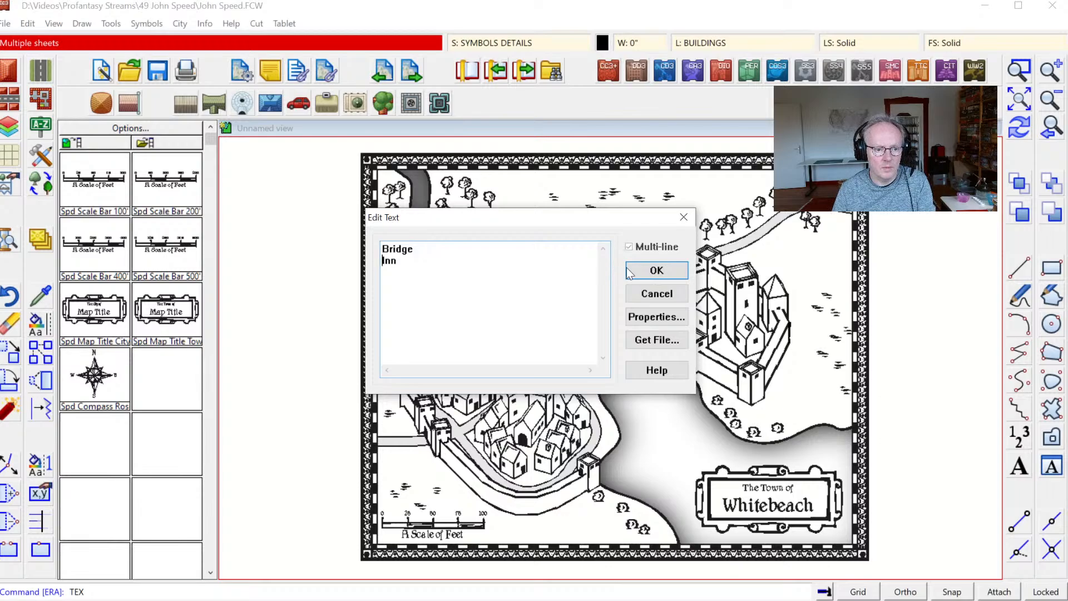
click(648, 273)
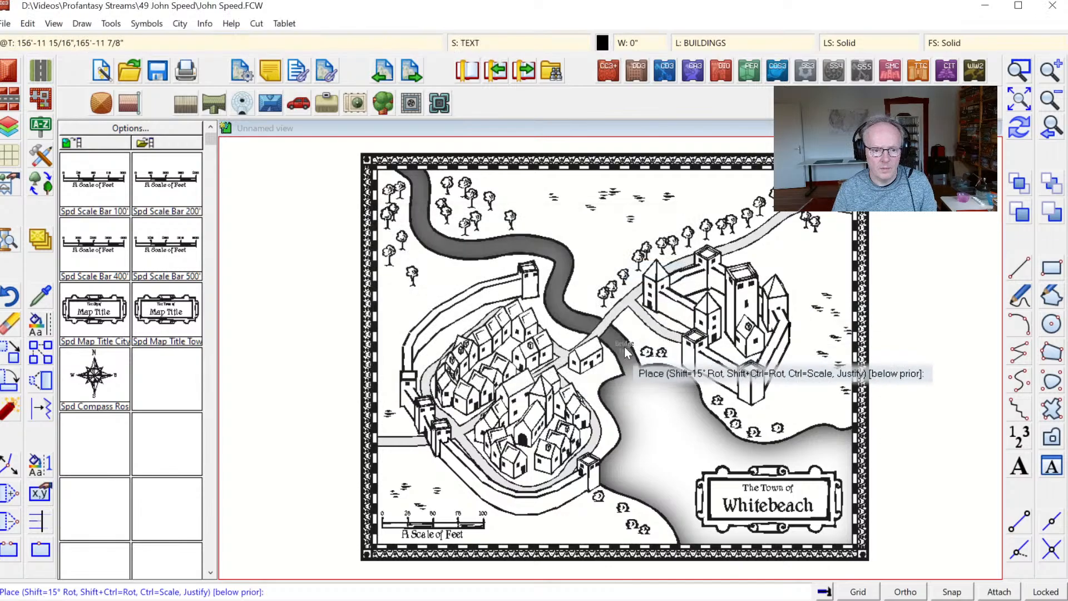
click(608, 378)
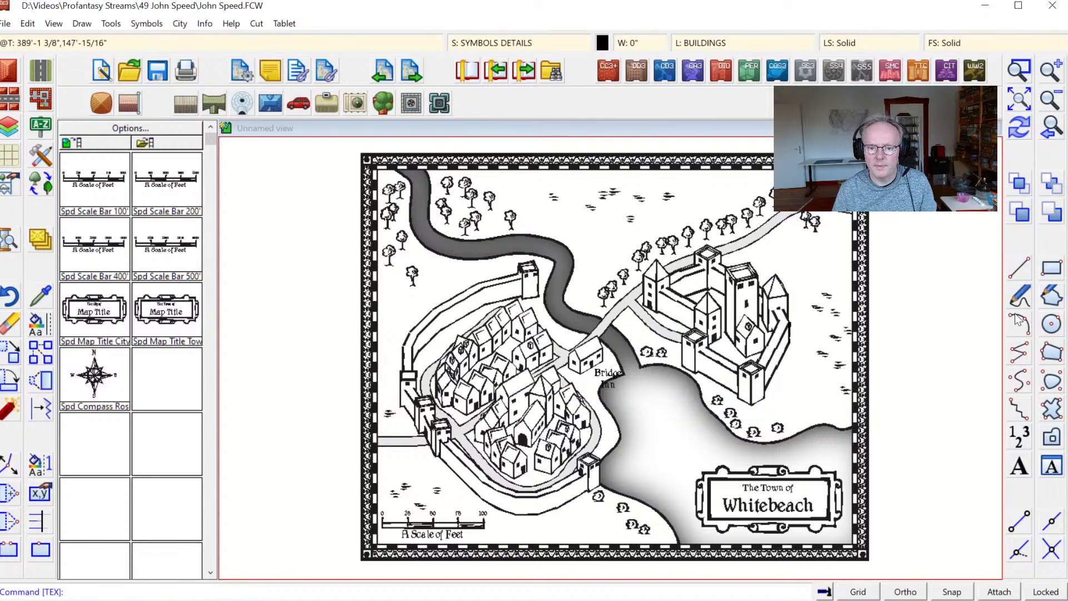
Place a two-line label reading Church of / St Mathilda over the church in the walled town.
click(1019, 466)
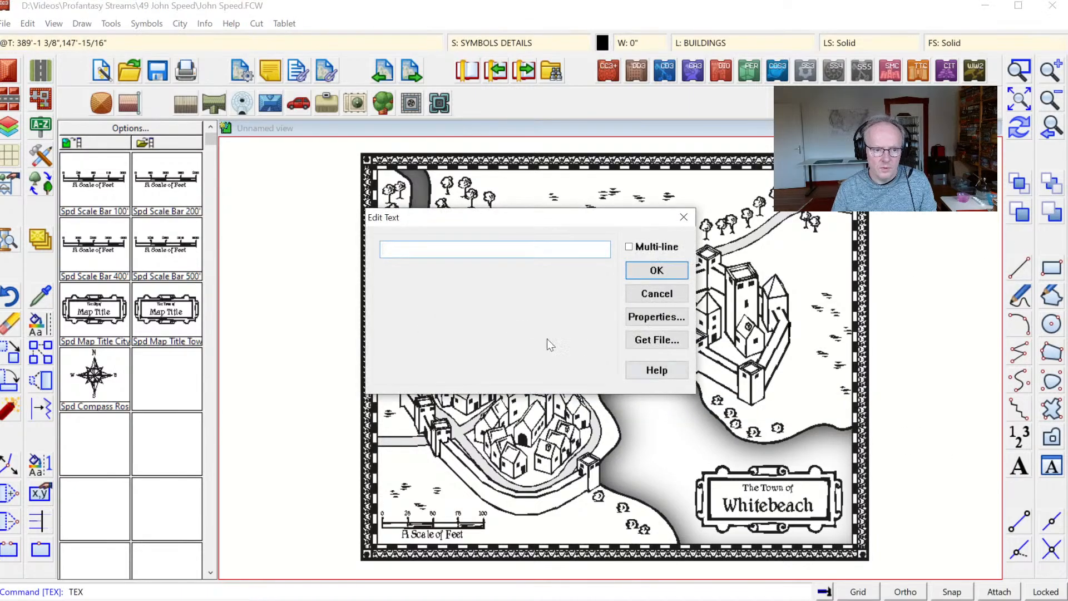
click(657, 250)
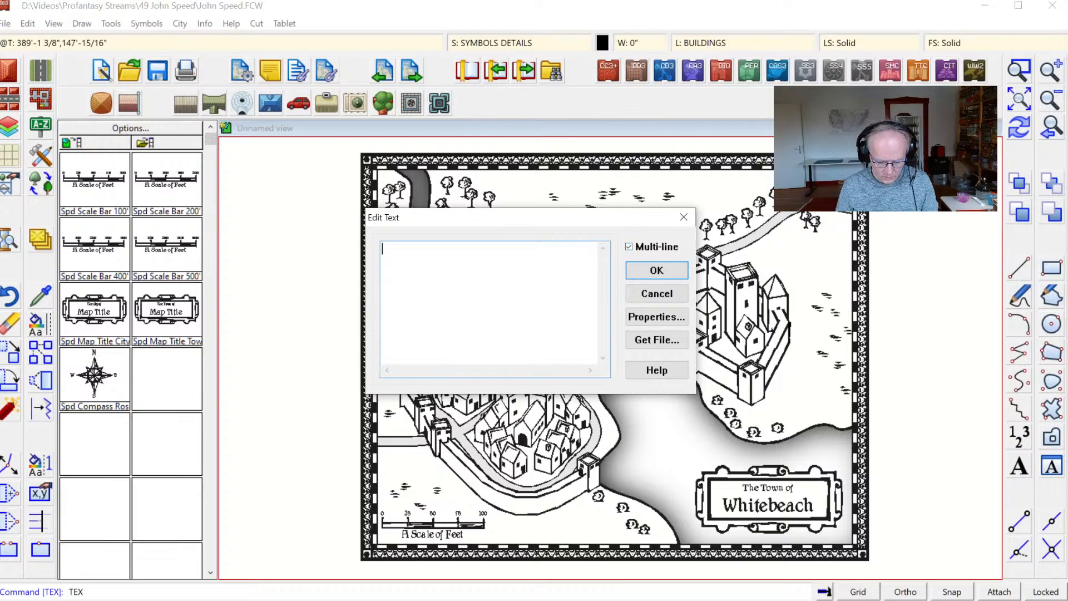
text(Chriuch)
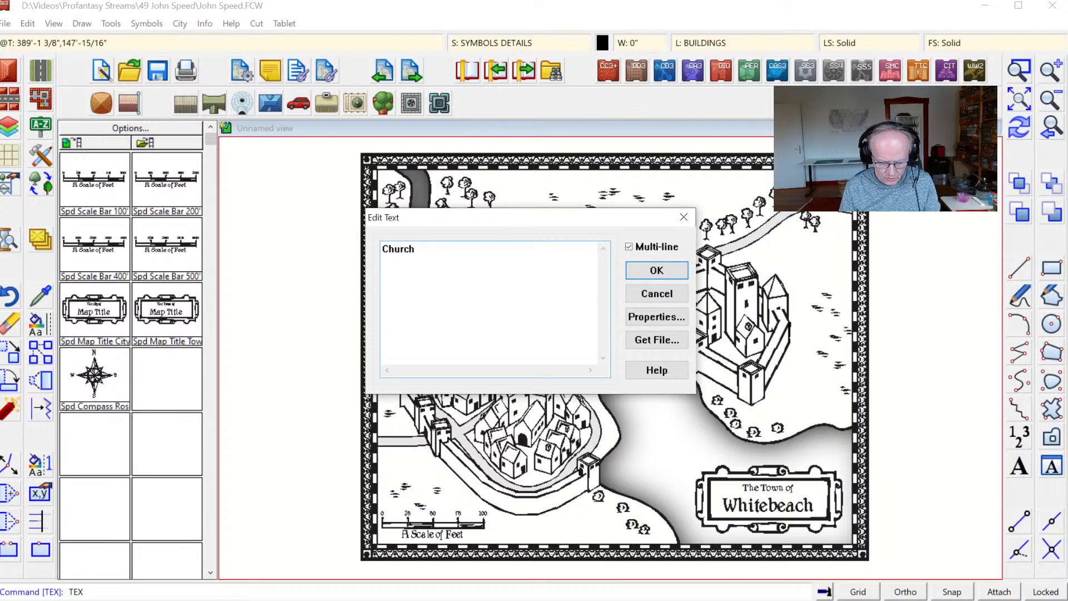
key(Return)
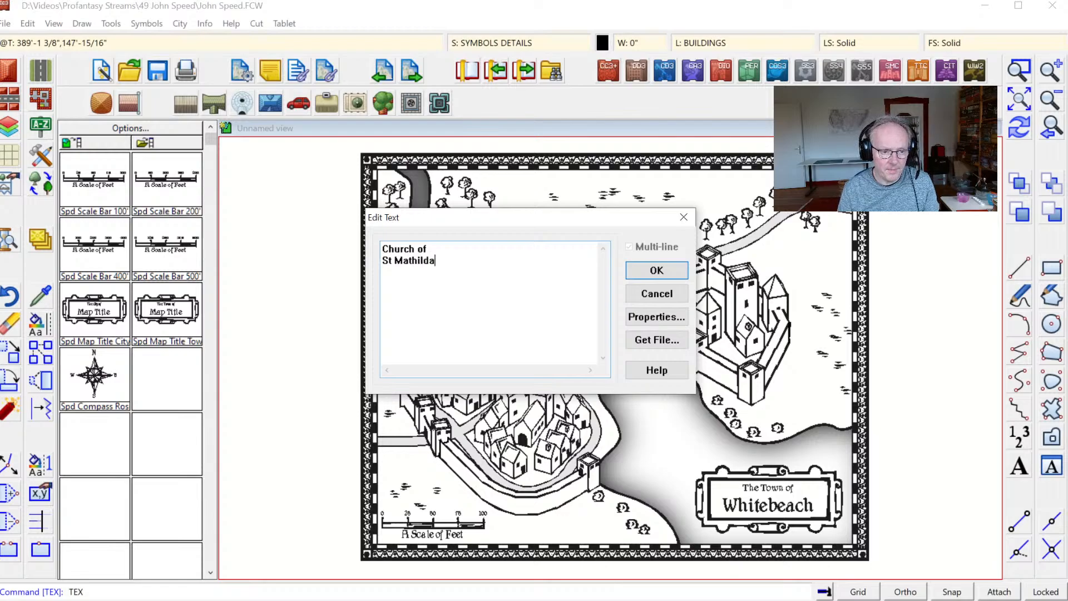
click(643, 273)
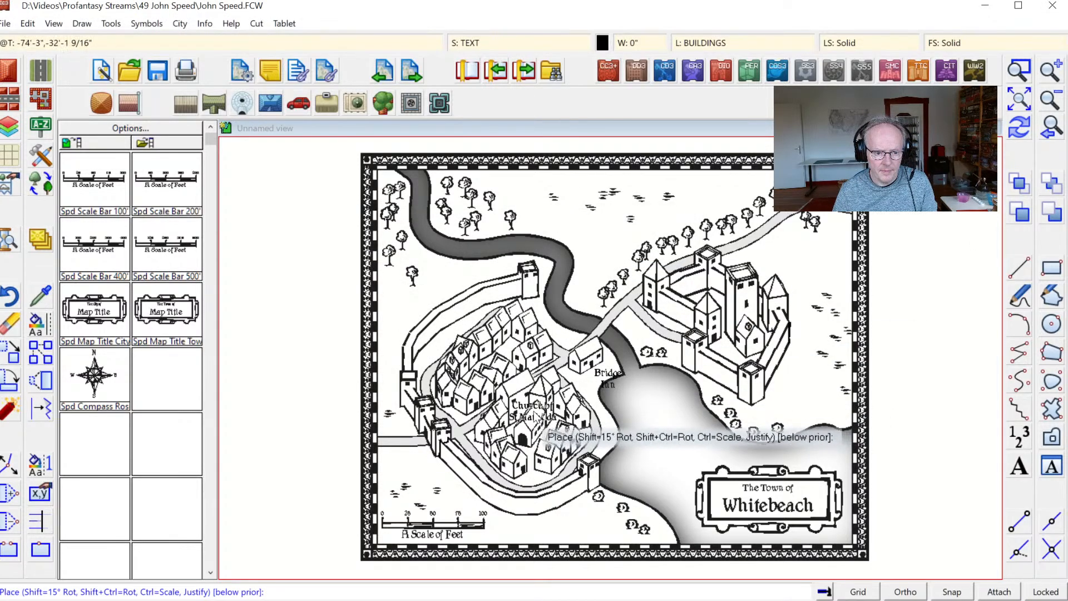
click(536, 416)
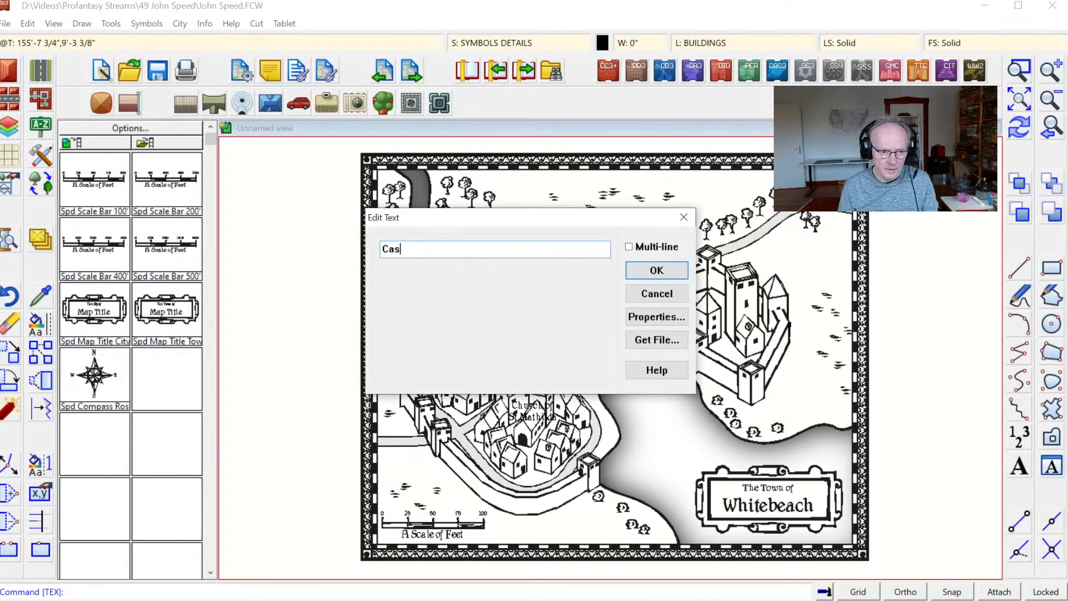
Place a single-line label reading Castle Whitecliff, larger than the church label, across the castle's southern walls.
text(Castle )
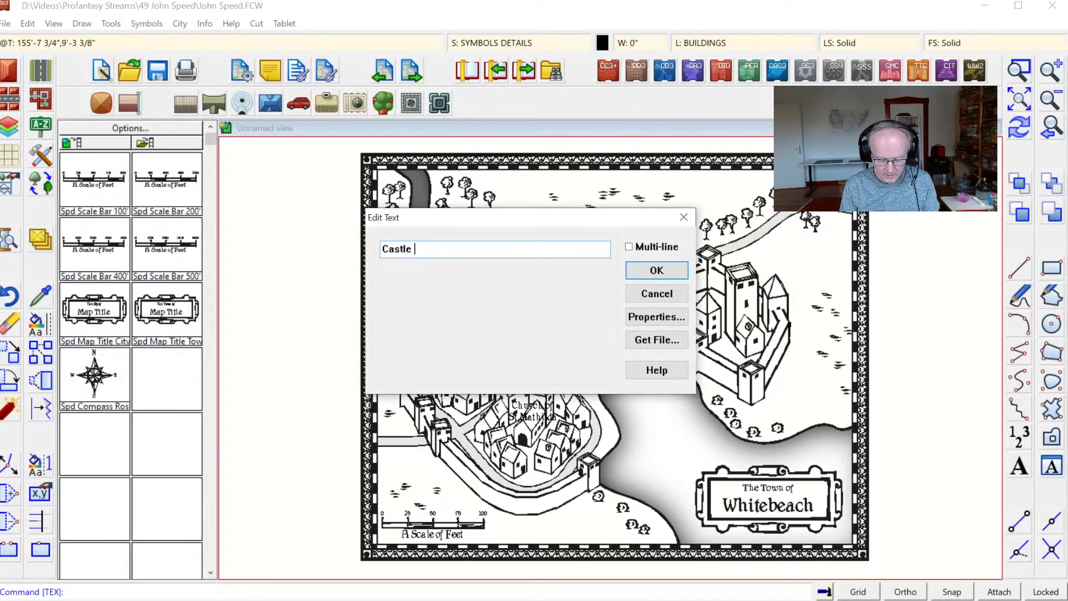
text(Whit)
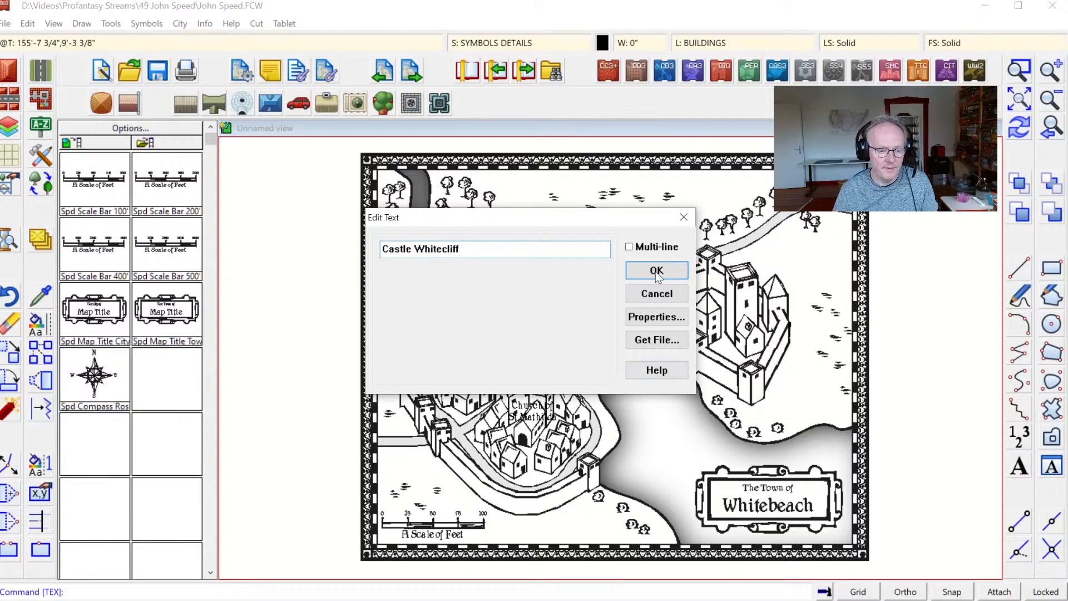
text(ecliff)
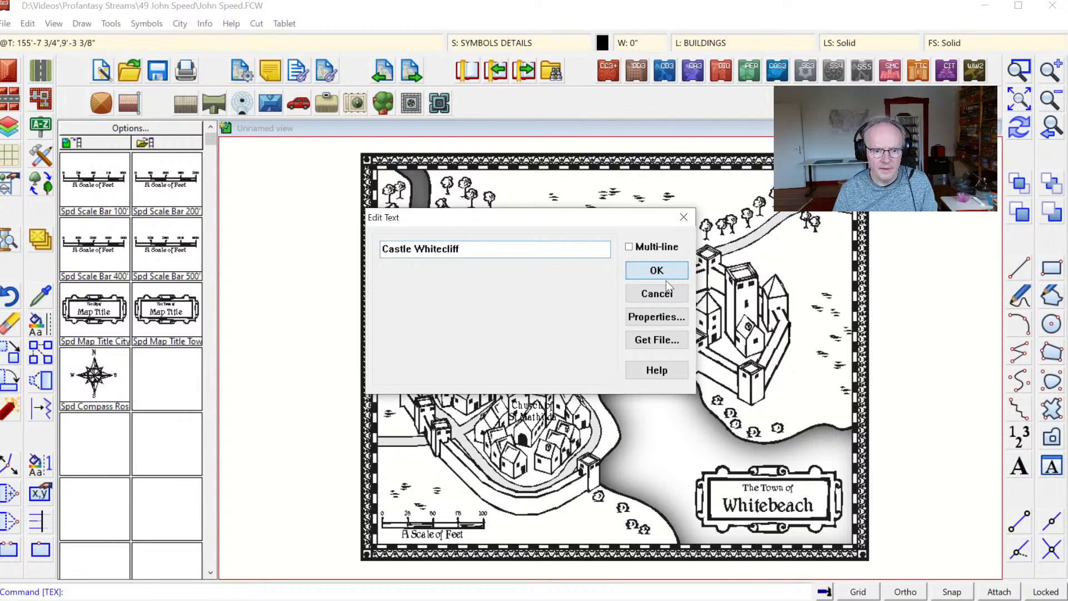
click(662, 278)
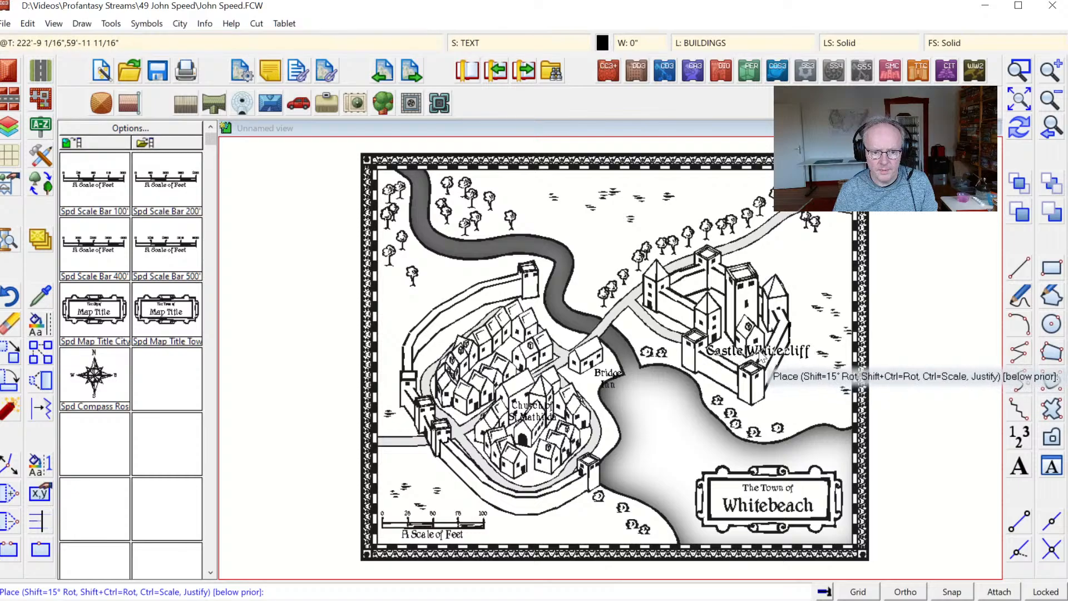
click(760, 359)
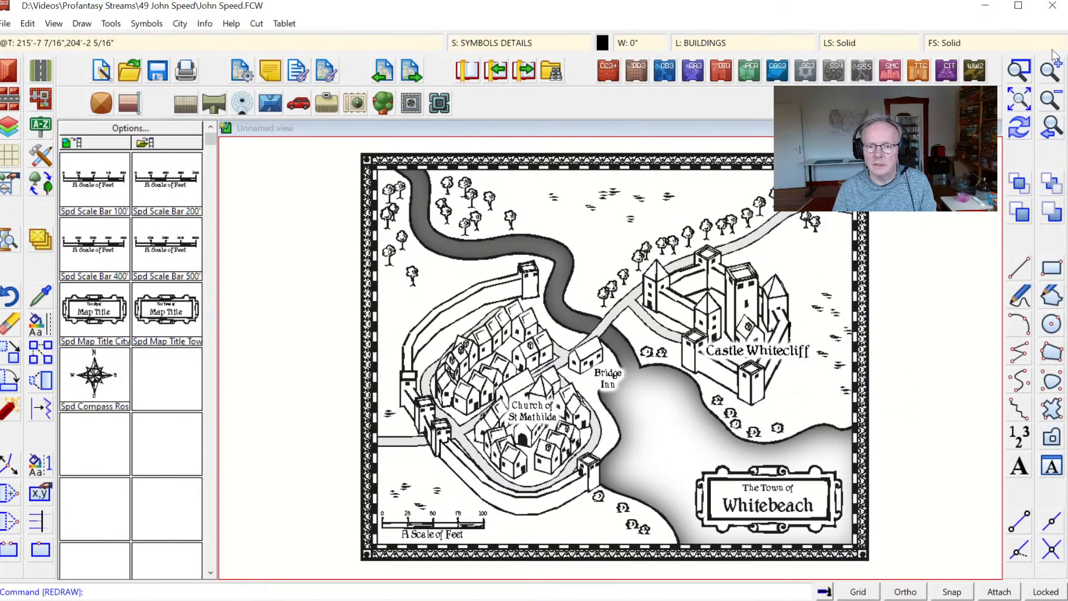
Add an Outer Glow effect with a white glow color (255, 255, 255) to the TEXT sheet.
click(1019, 69)
click(679, 331)
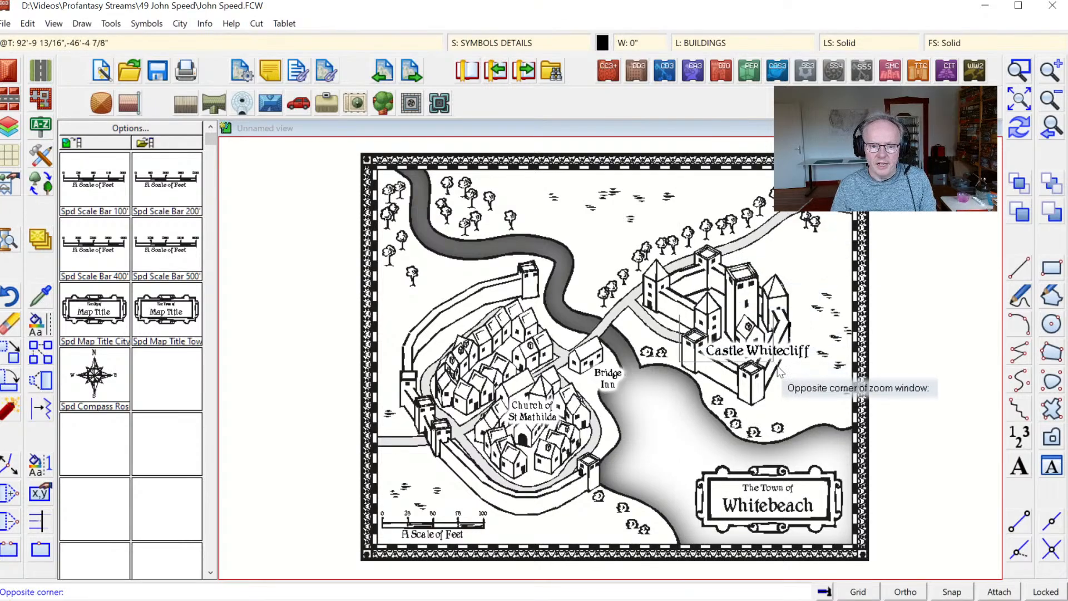
click(809, 385)
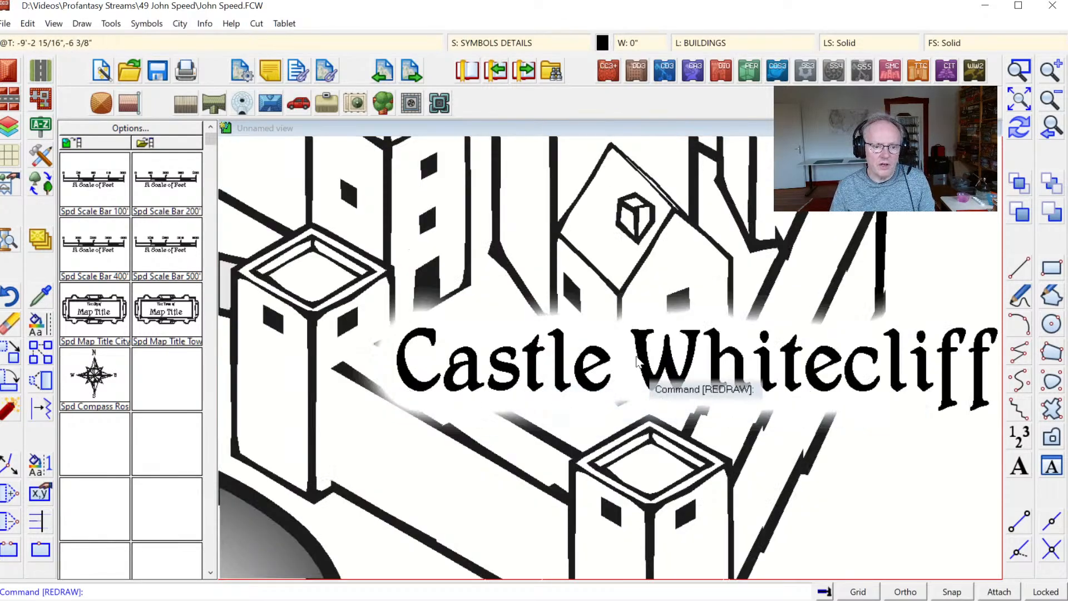
click(492, 41)
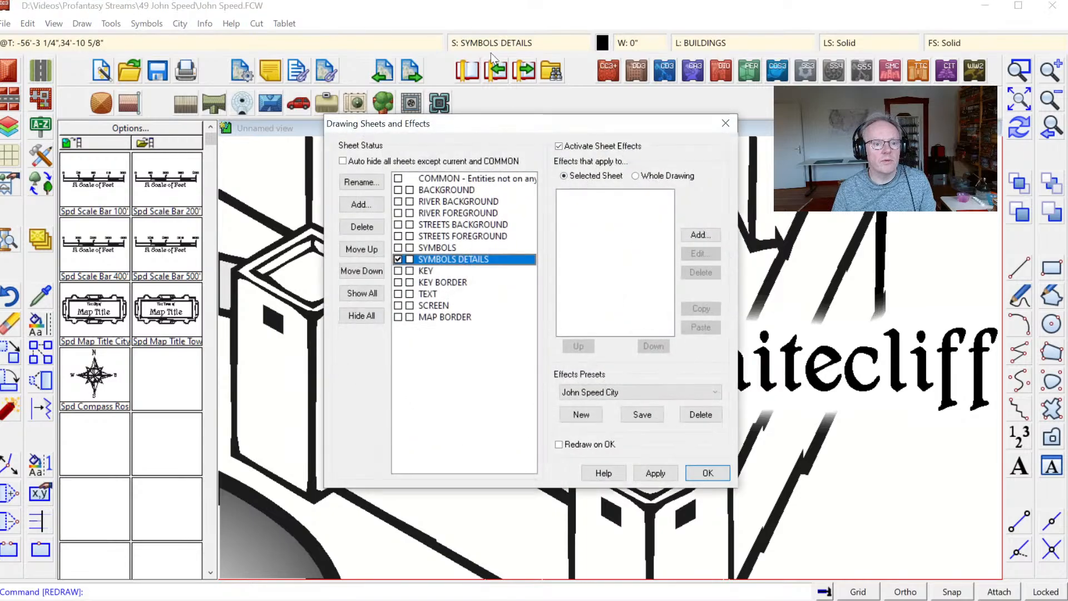
click(445, 294)
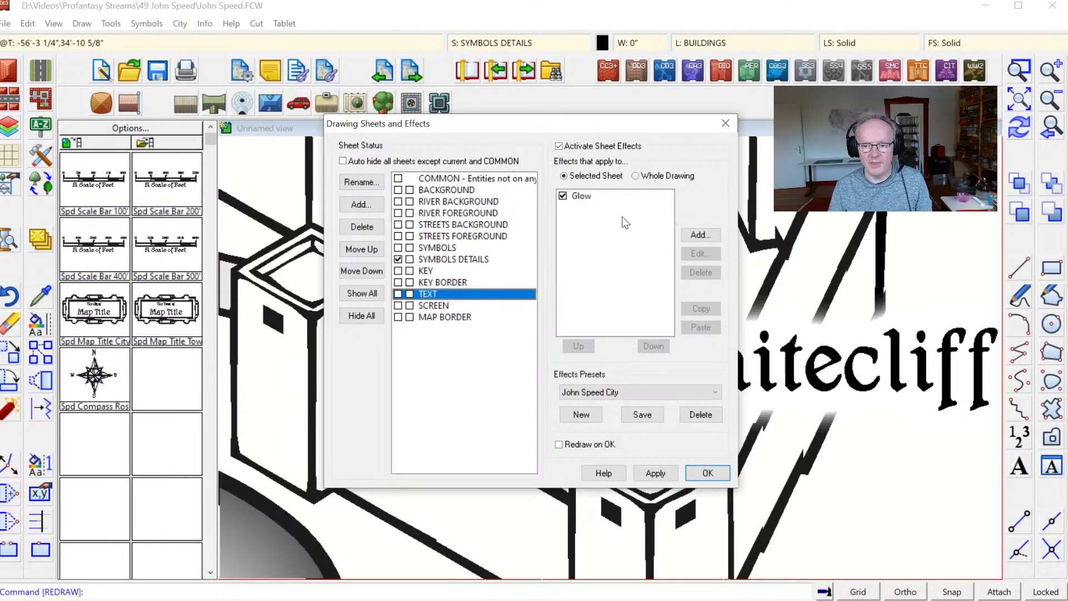
click(583, 196)
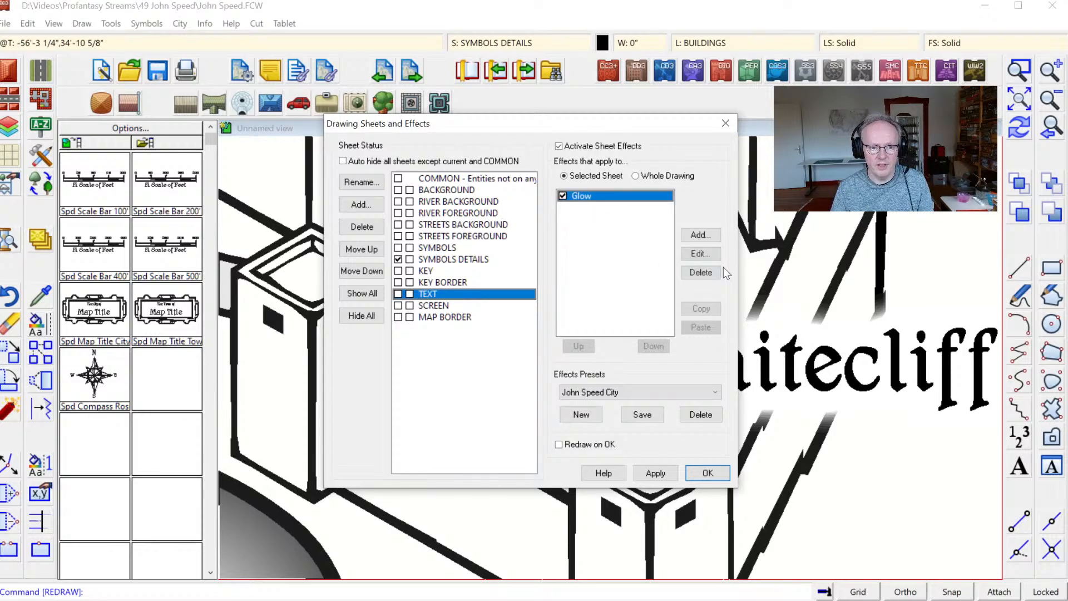
click(700, 236)
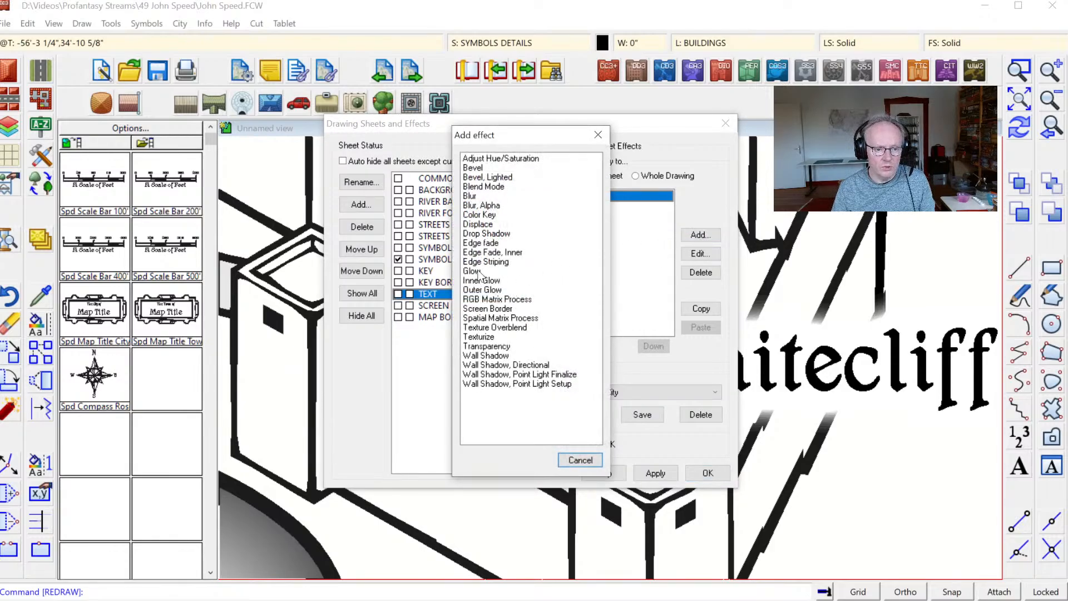
double_click(477, 292)
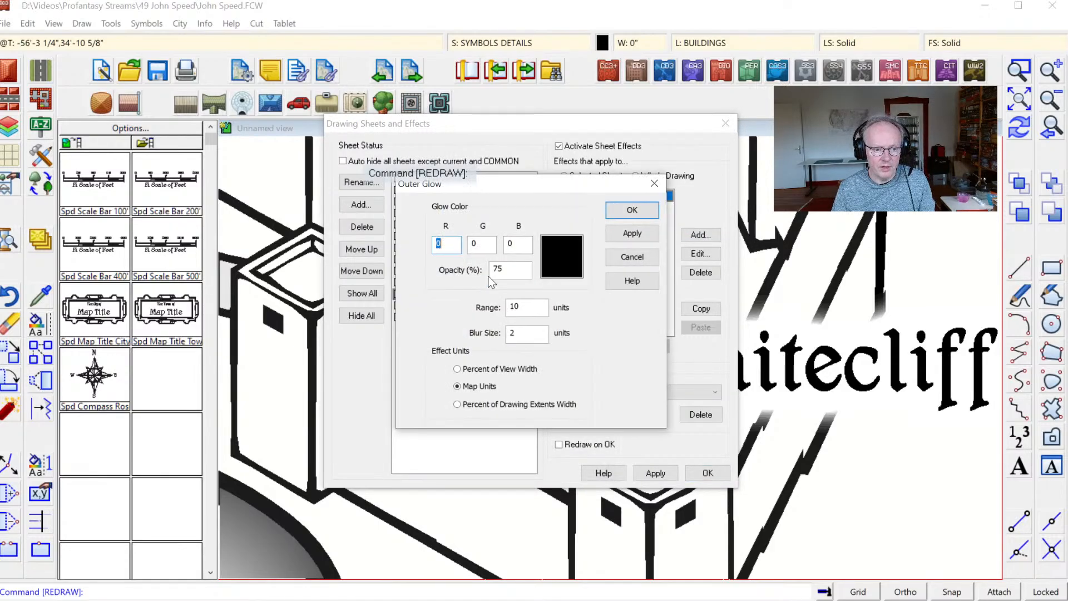
click(562, 252)
click(568, 221)
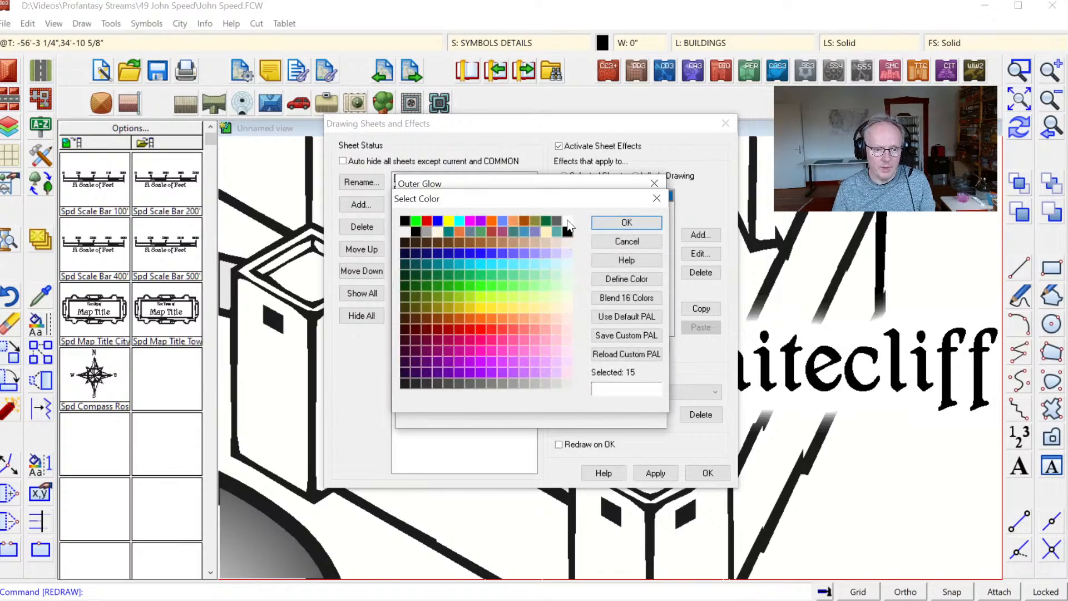
click(623, 220)
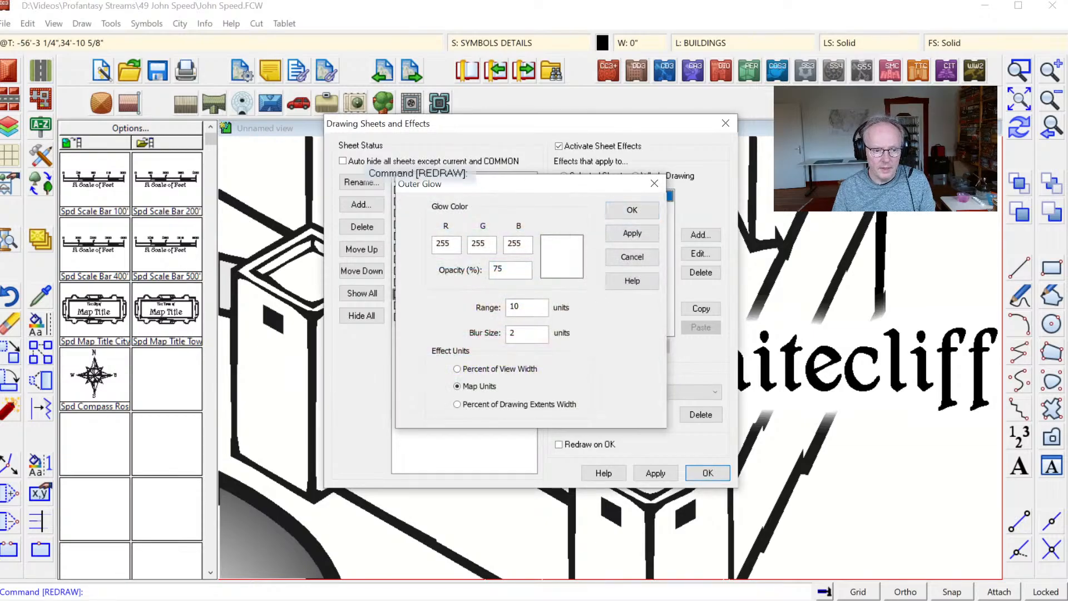
drag(526, 307, 435, 306)
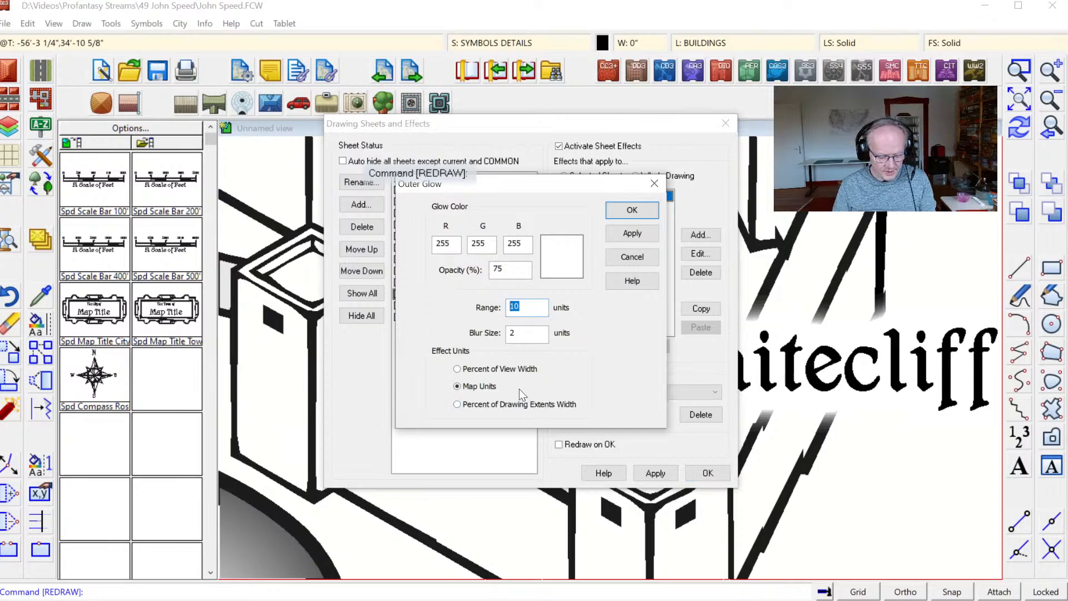
click(633, 213)
Check the settings of the TEXT sheet's existing Glow effect without changing them, and select its Outer Glow effect.
click(589, 210)
click(582, 196)
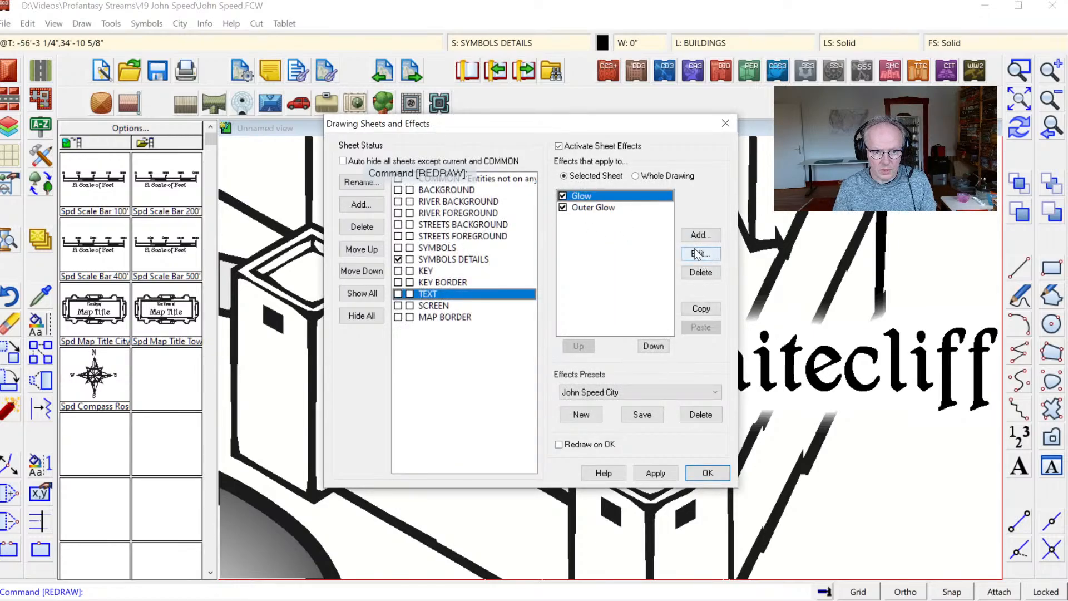
click(698, 254)
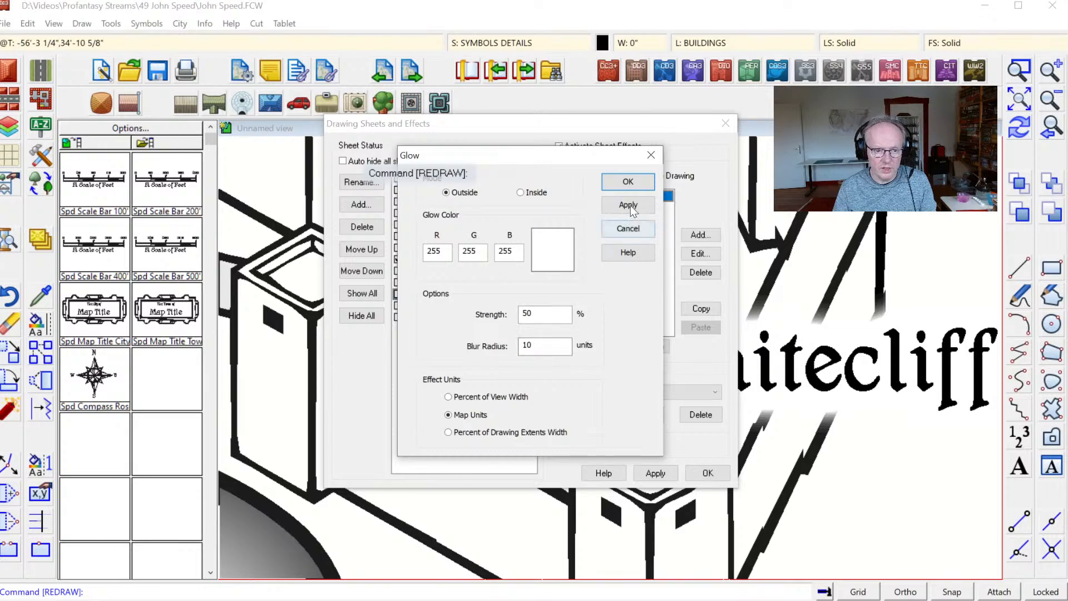
click(625, 228)
click(606, 207)
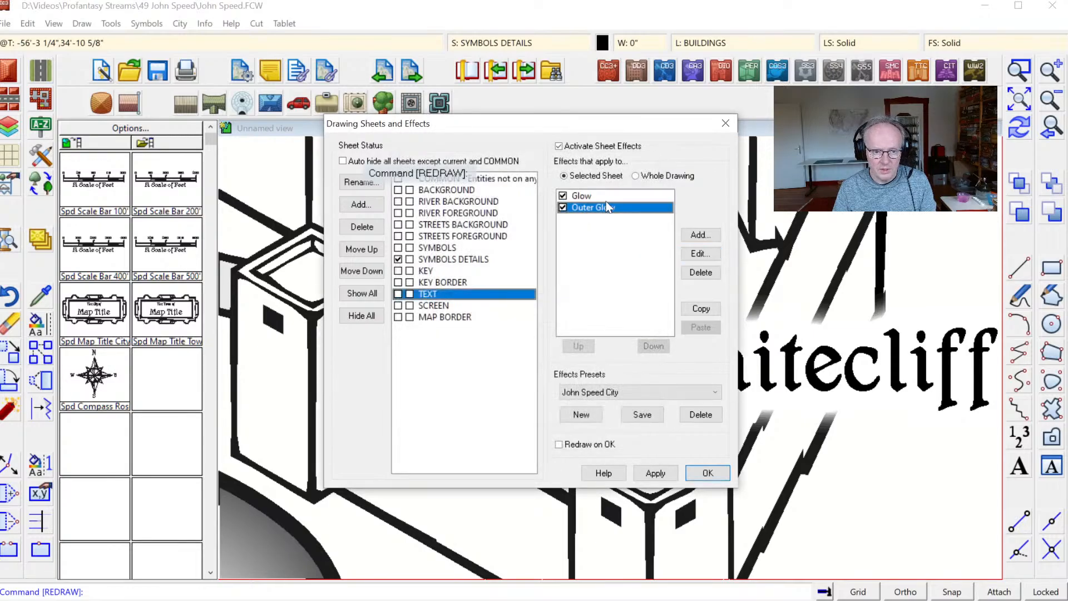
Turn off the TEXT sheet's Glow effect and set its Outer Glow to a range of 5 and a blur size of 1 map units.
click(563, 196)
click(590, 207)
click(700, 254)
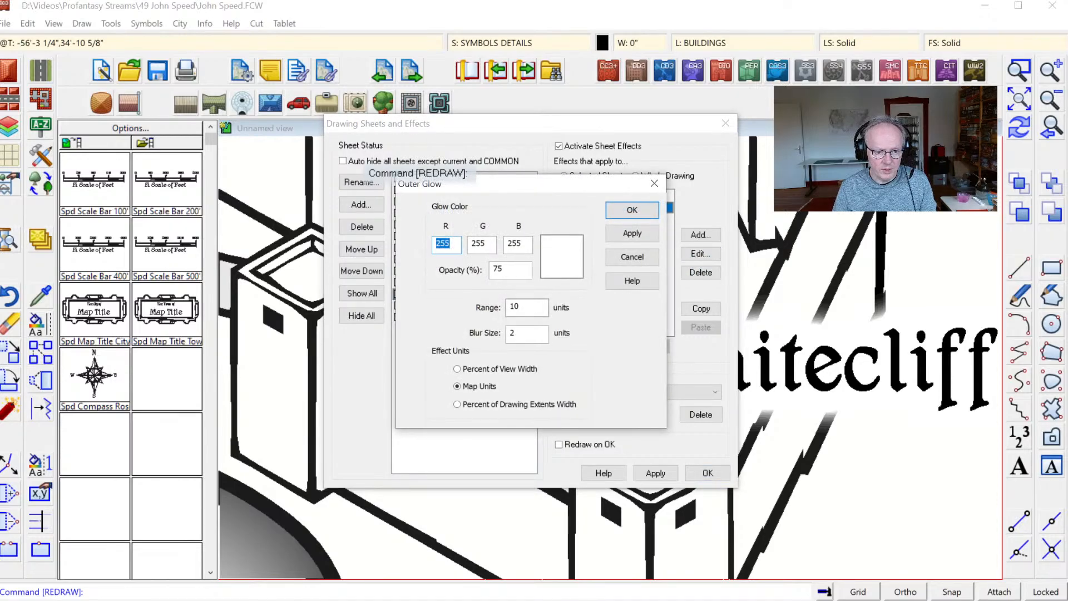
key(Tab)
key(Tab)
key(Tab)
key(Tab)
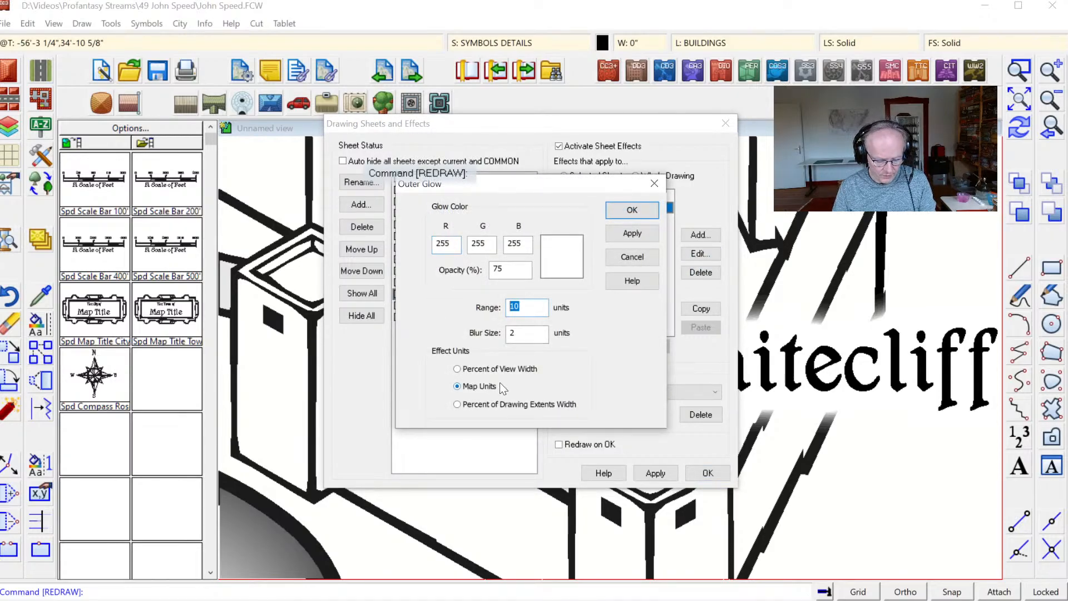
text(5)
key(Tab)
text(1)
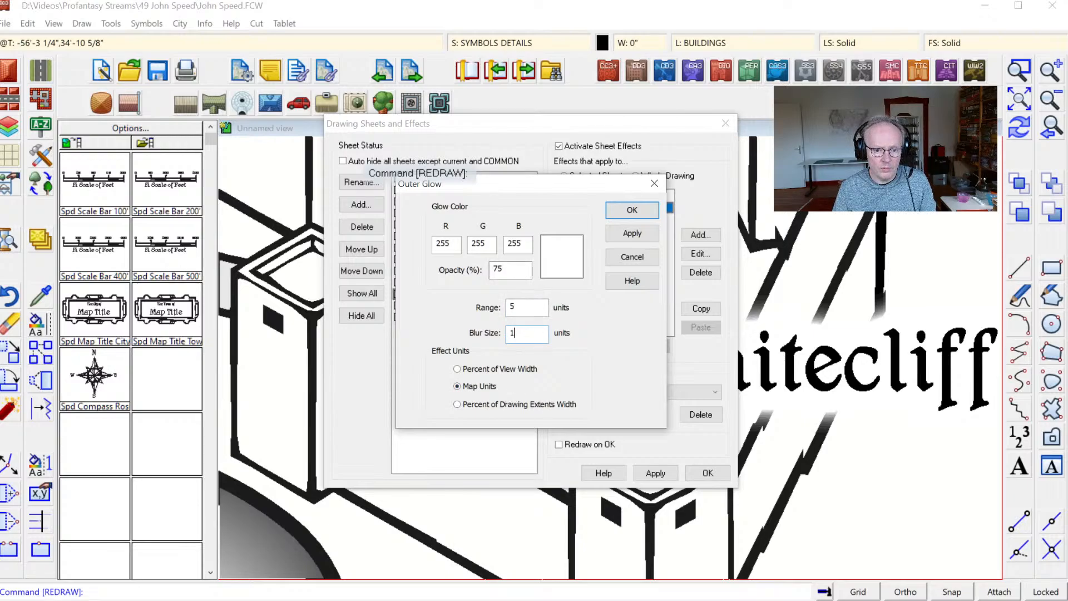
Set the Outer Glow's opacity to 100% and apply the effect to the drawing.
drag(522, 270, 425, 282)
text(100)
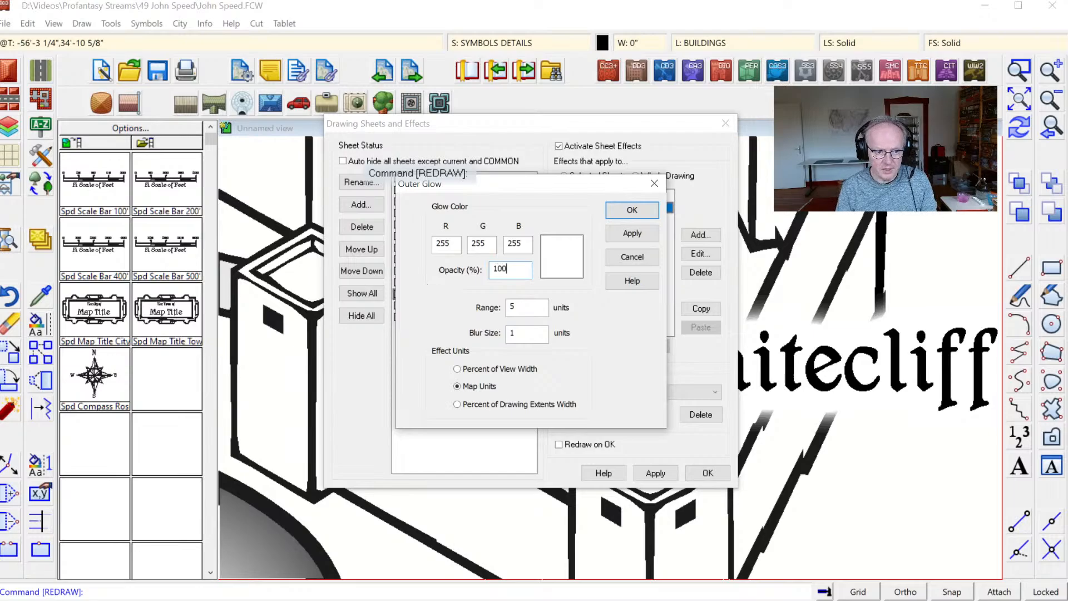
click(642, 234)
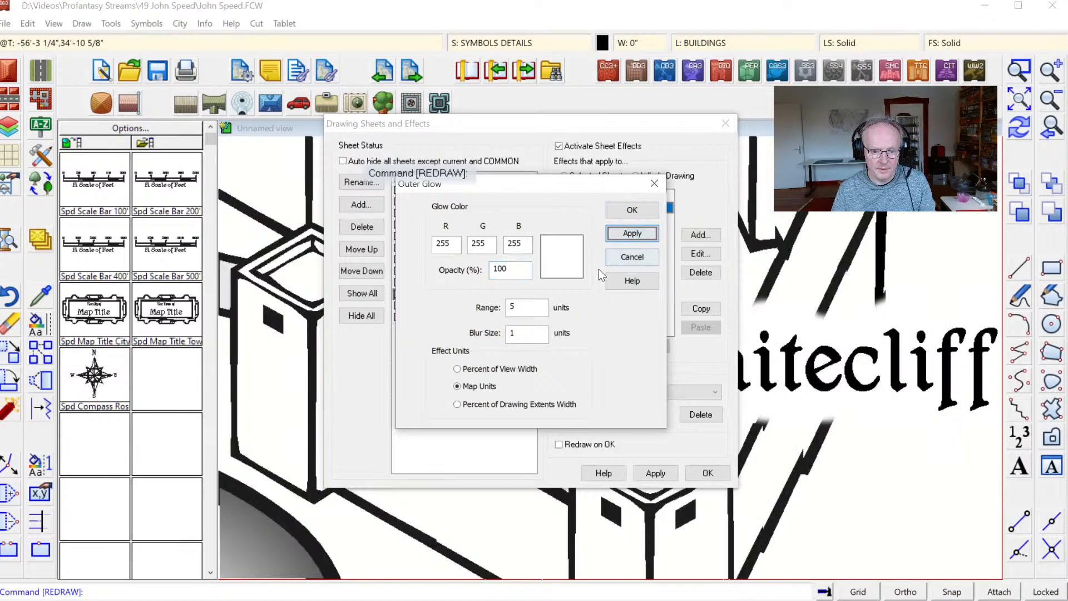
click(632, 211)
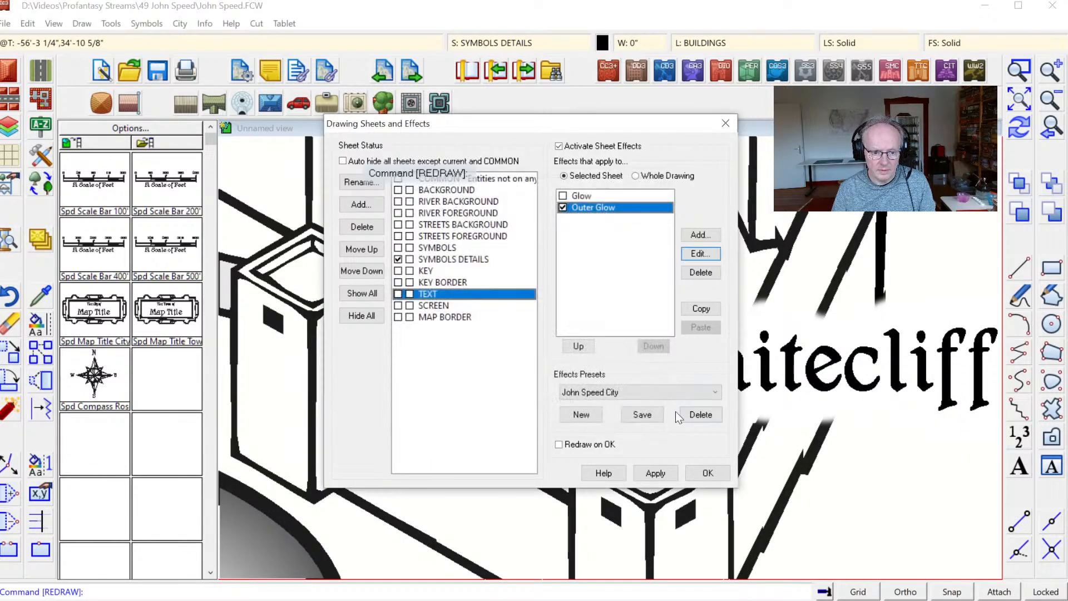
click(666, 477)
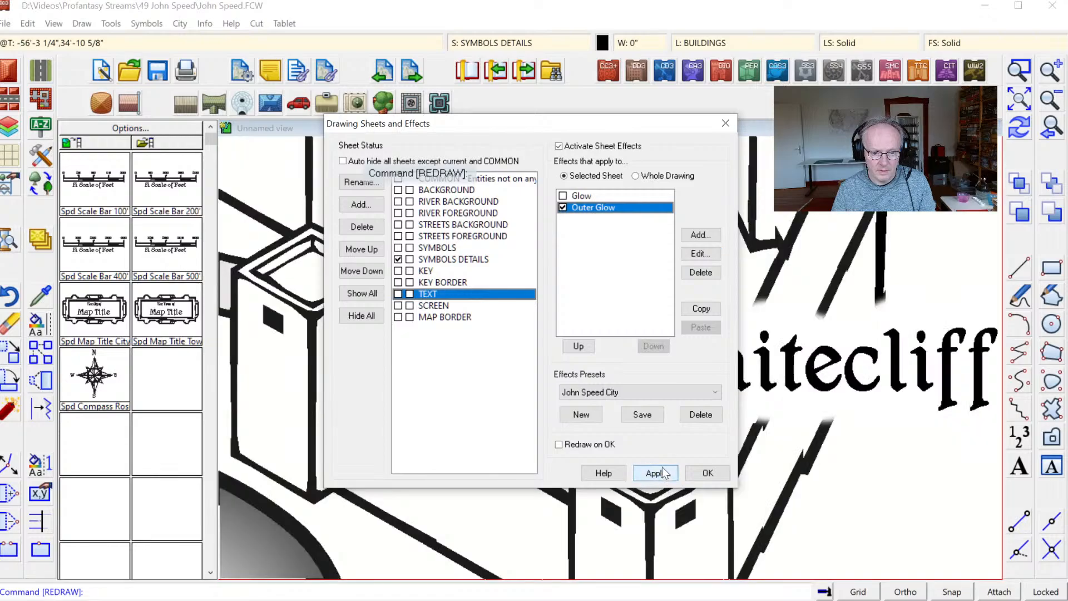
Set the TEXT sheet's Outer Glow to a range of 3 and a blur size of 0.5 map units.
click(701, 254)
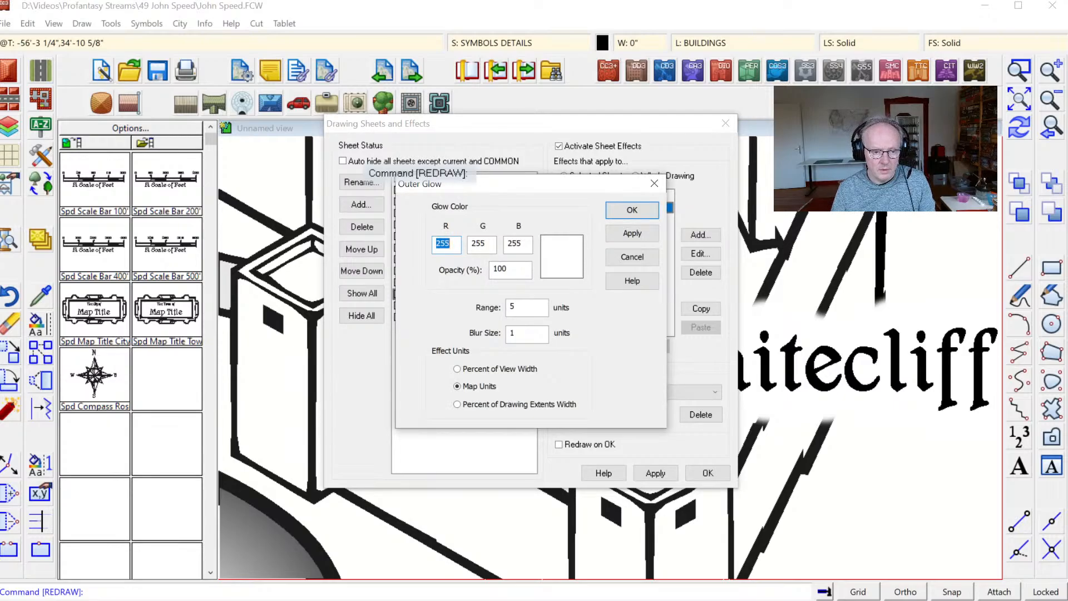
key(Tab)
key(Tab)
key(Tab)
key(Tab)
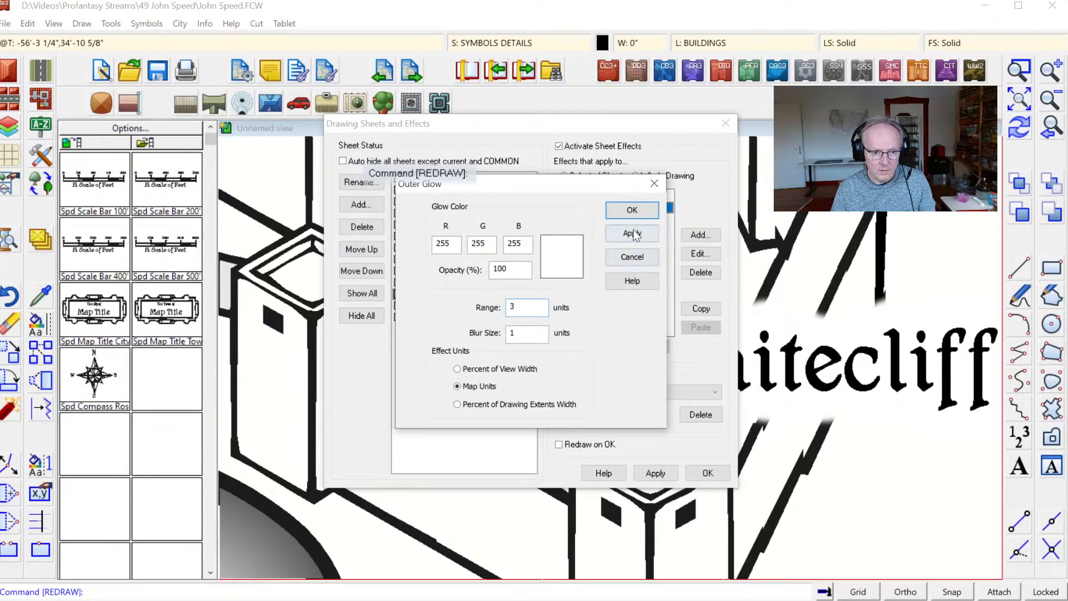
click(633, 234)
double_click(523, 331)
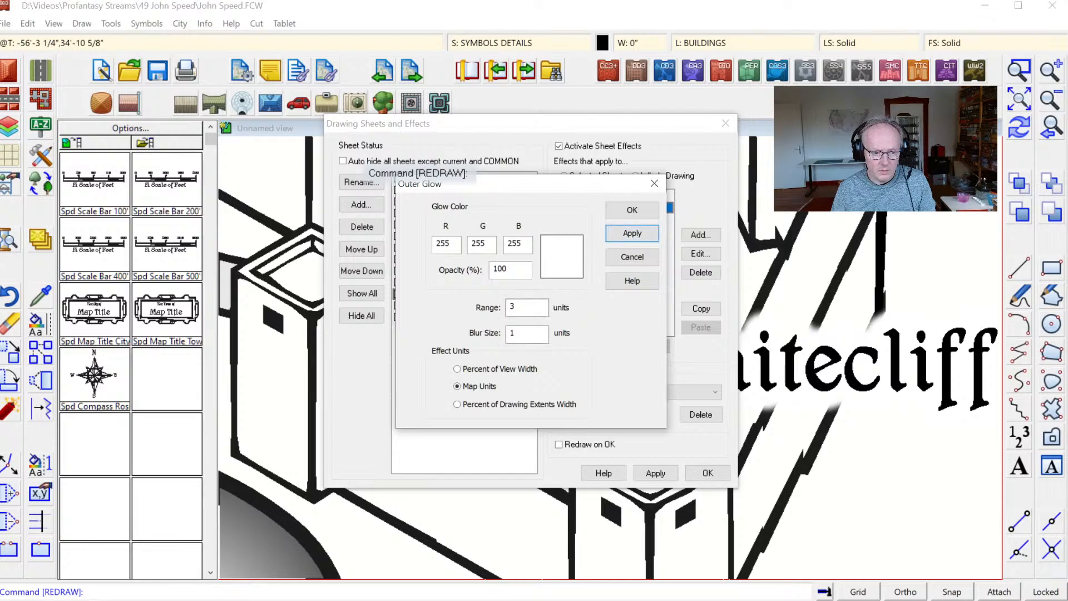
text(.)
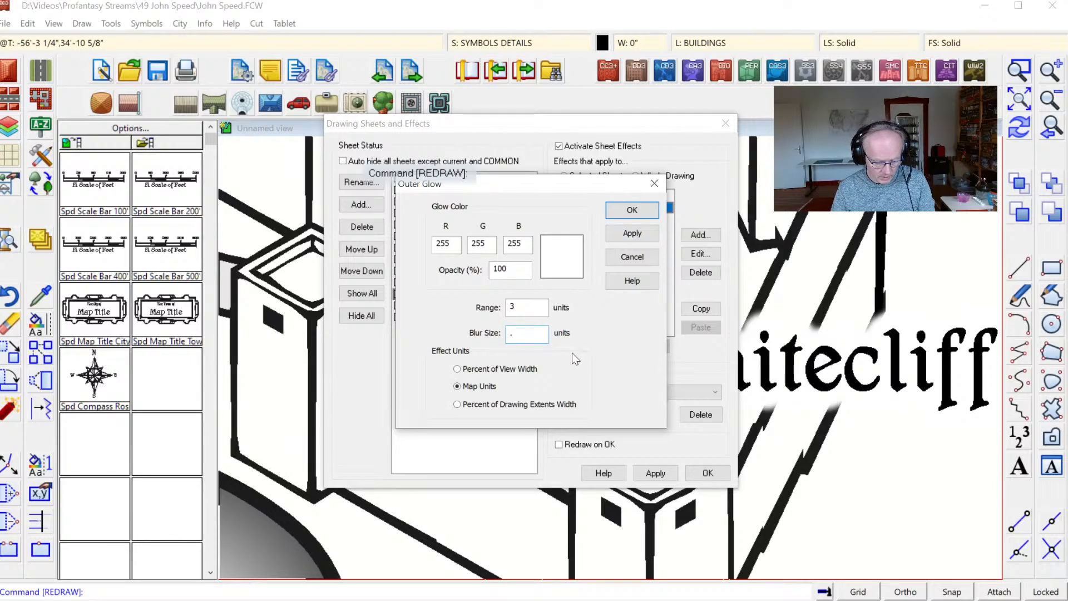
text(5)
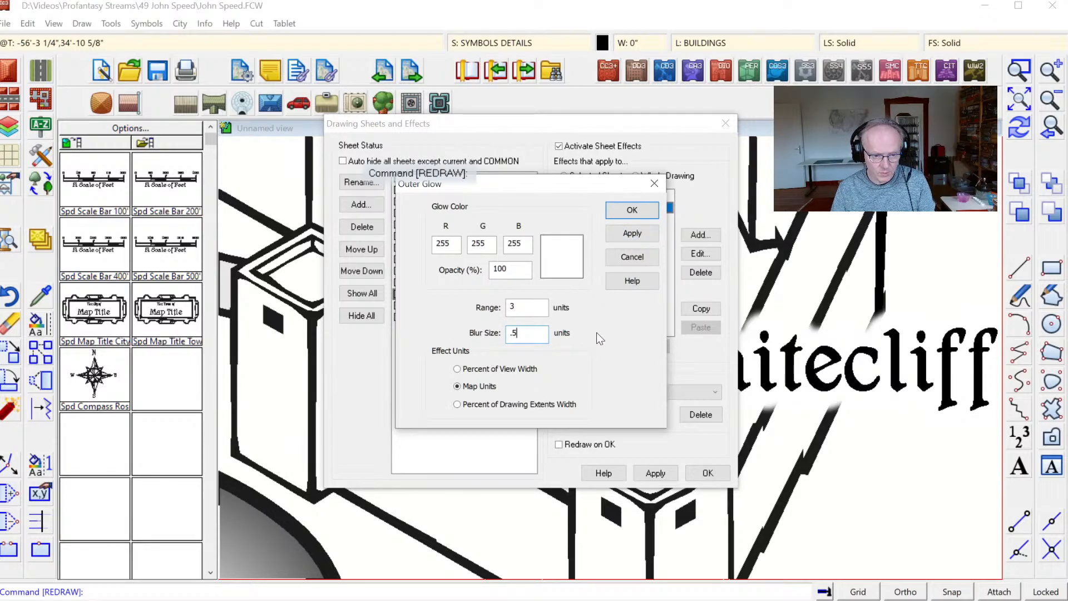
click(630, 232)
Set the Outer Glow's range to 2 map units and accept the sheet effects.
double_click(508, 307)
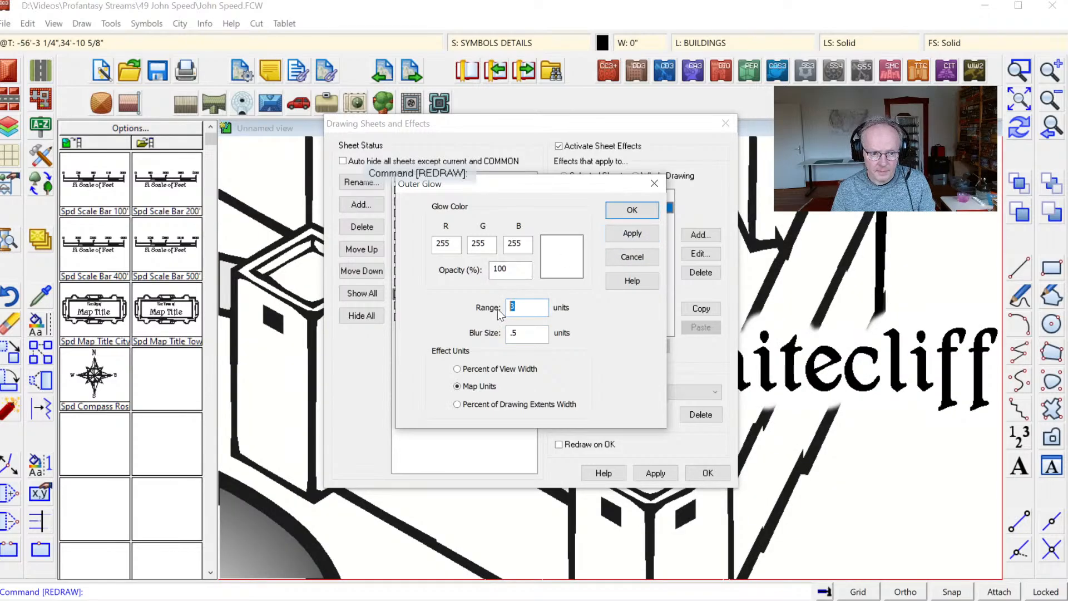
click(632, 235)
click(632, 210)
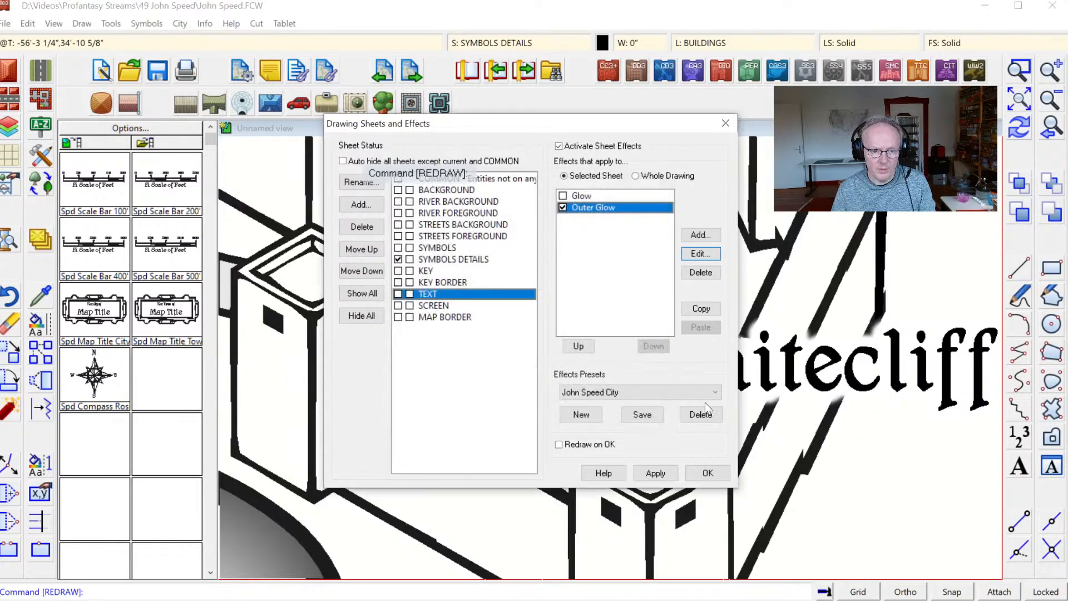
click(708, 473)
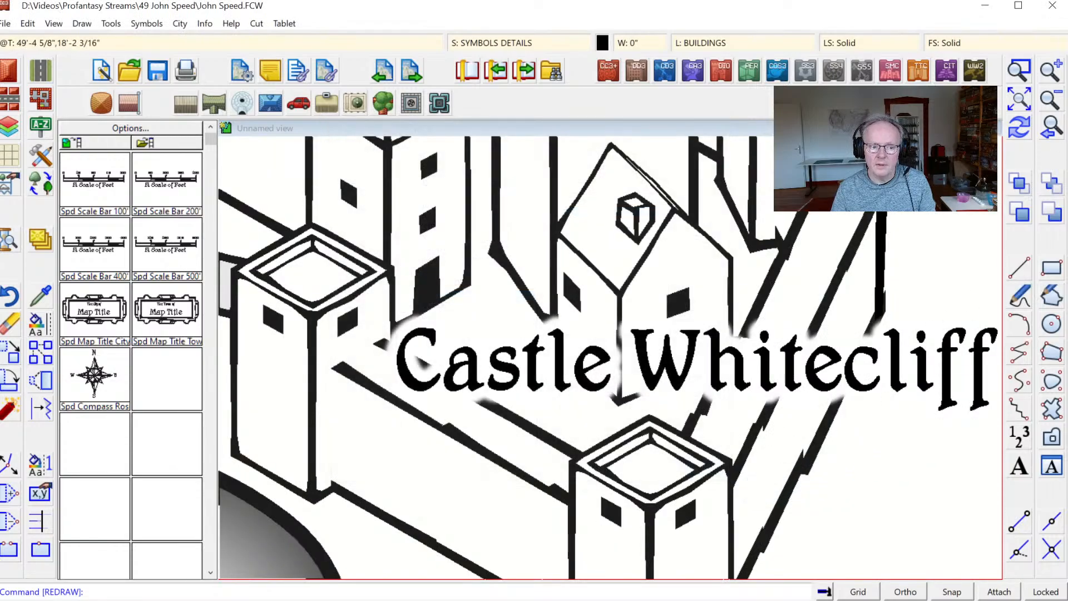
Set the TEXT sheet's Outer Glow range to 4 map units and accept the sheet effects with the whole map in view.
click(1026, 101)
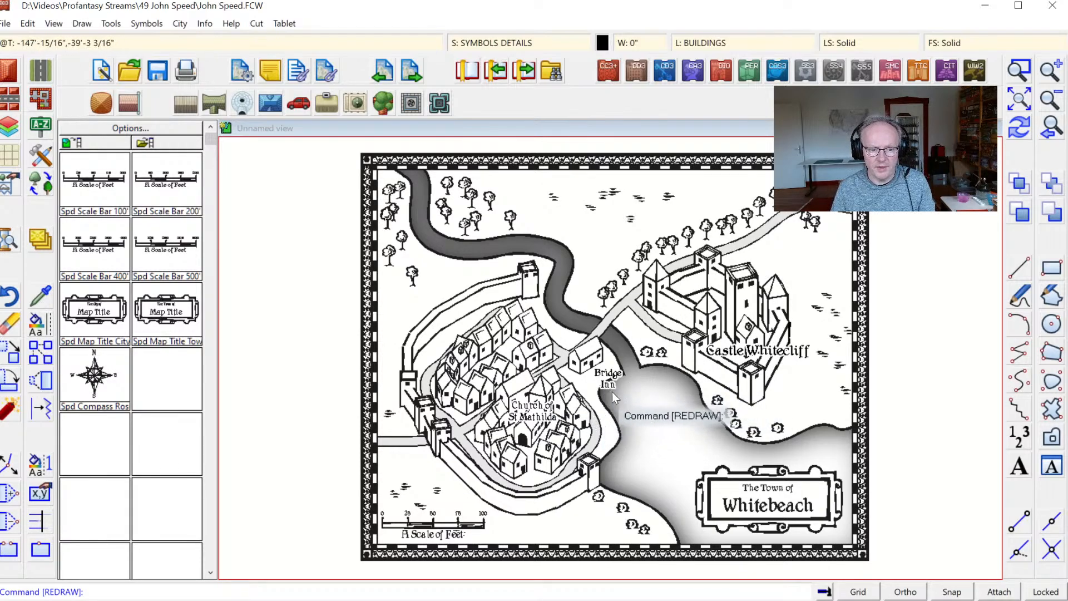
click(499, 46)
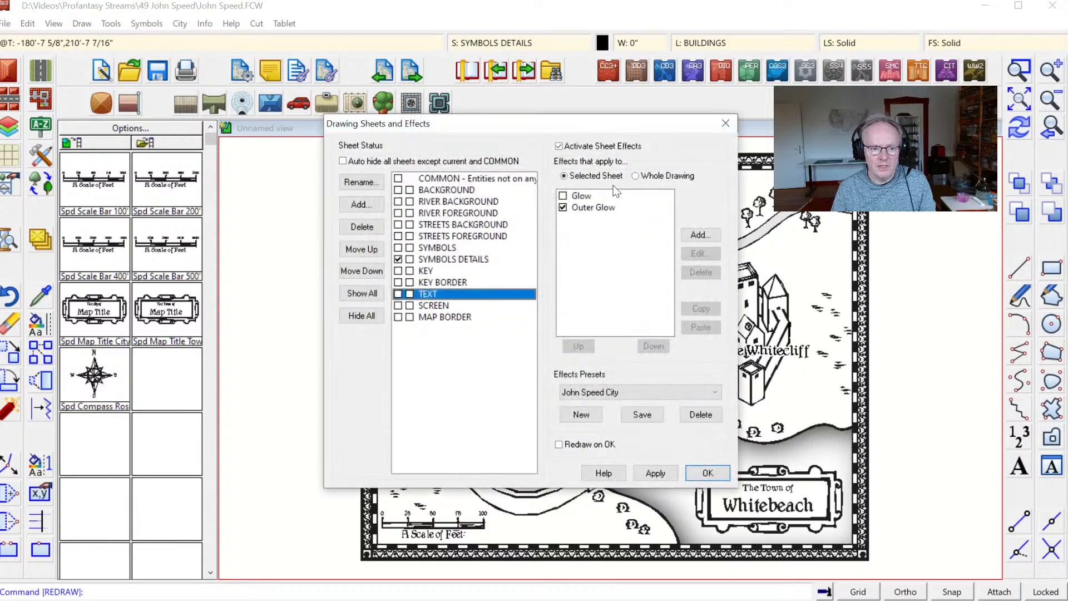
click(593, 204)
click(699, 253)
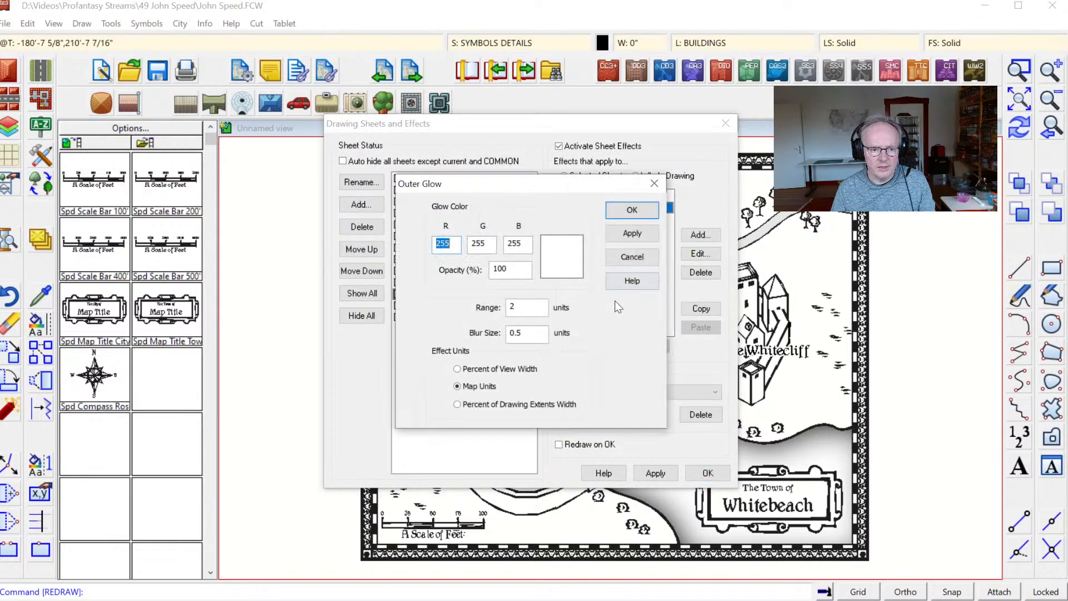
double_click(520, 307)
text(4)
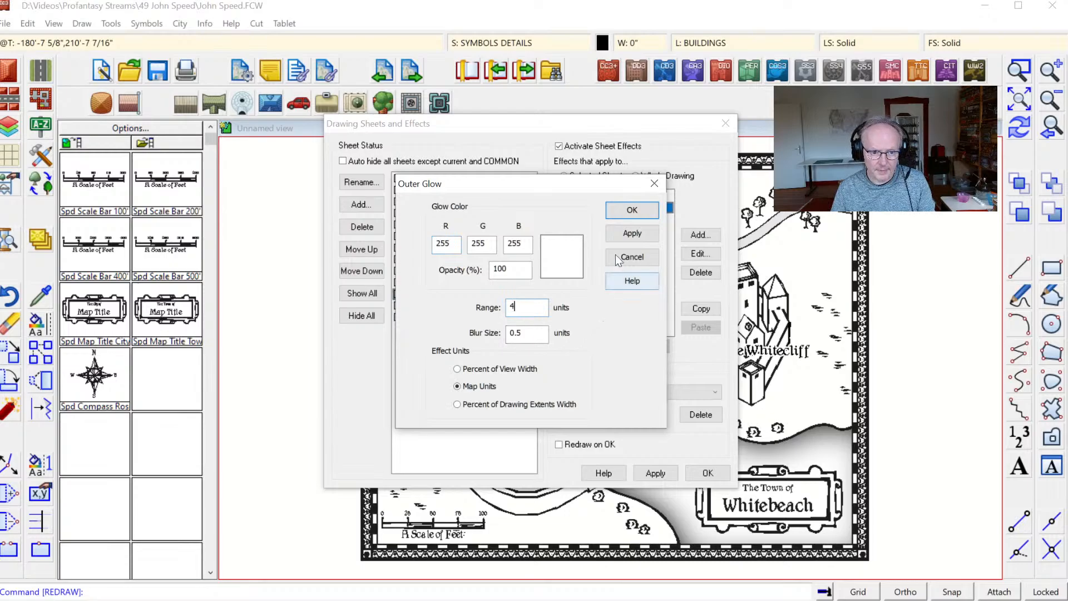
click(629, 233)
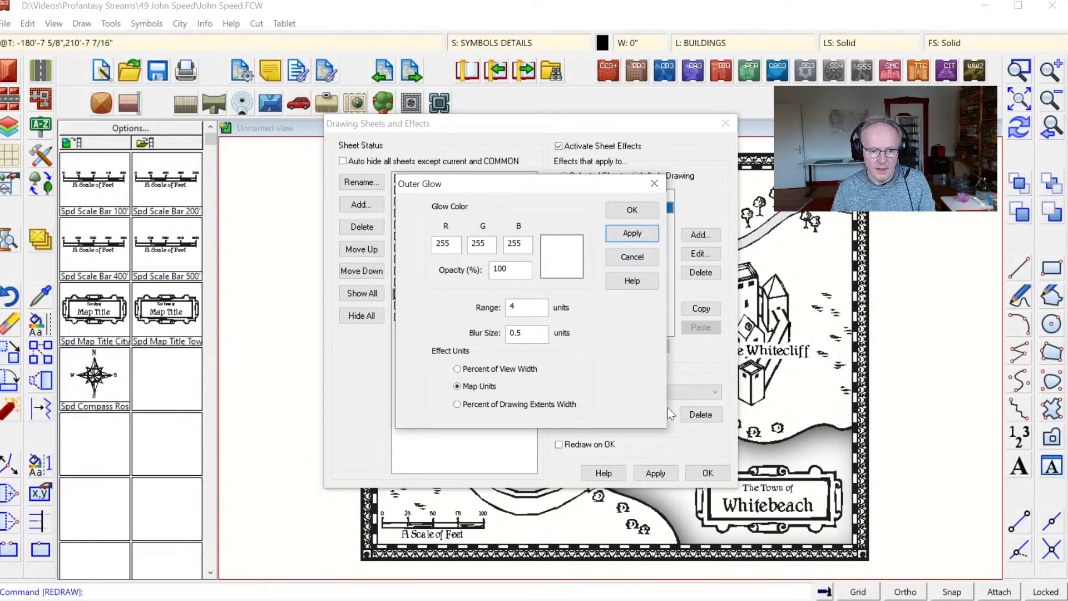
click(632, 212)
click(705, 472)
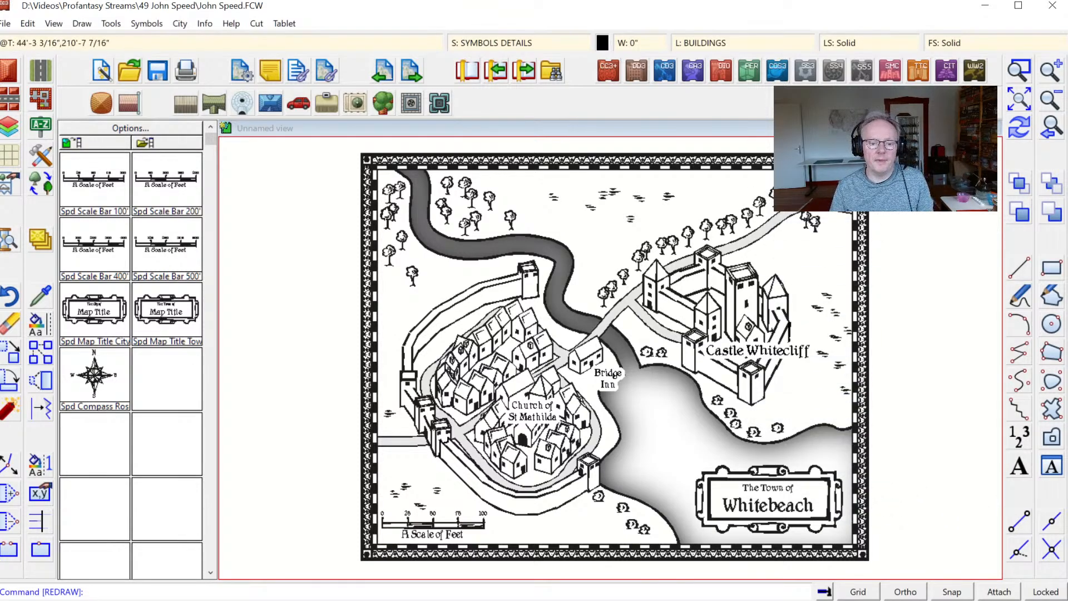
Place a single-line label reading White River on the river north of the walled town, tilted slightly to follow its course, and redraw the map.
click(1019, 467)
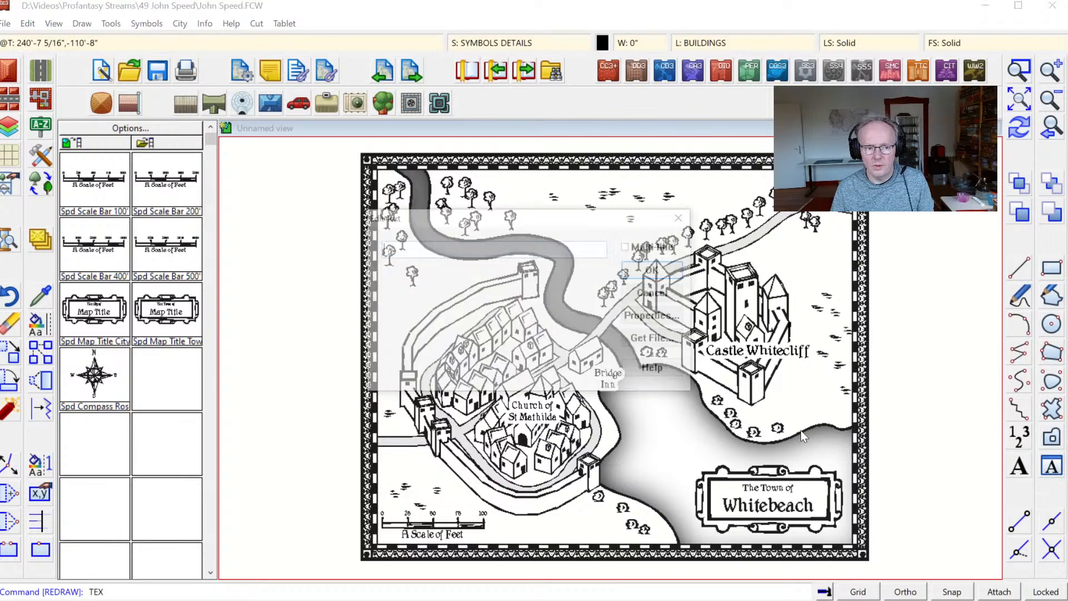
text(White)
text( Rvi)
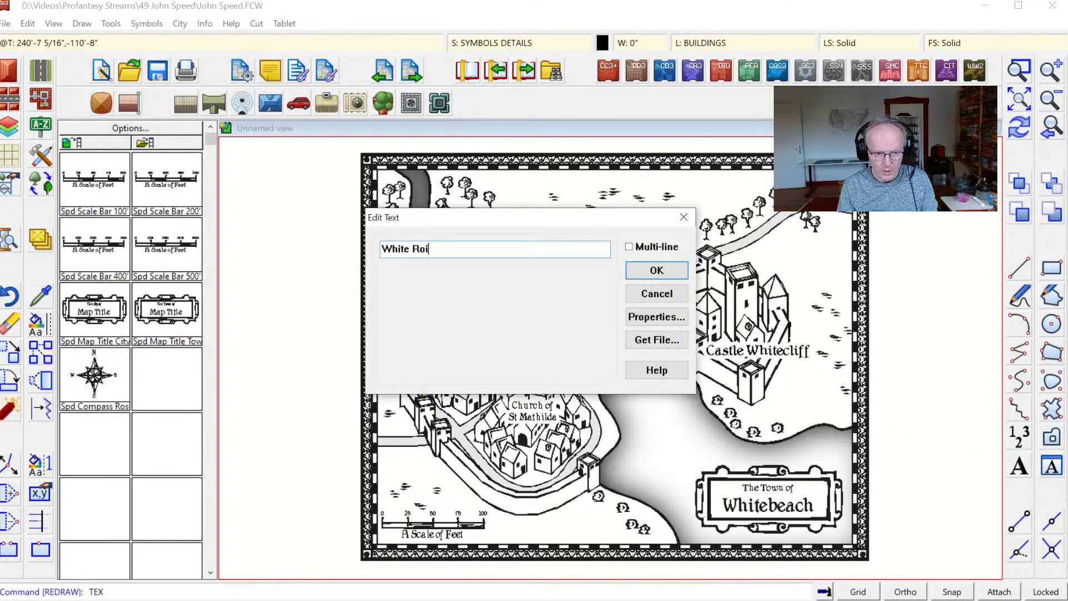
key(BackSpace)
key(BackSpace)
text(iver)
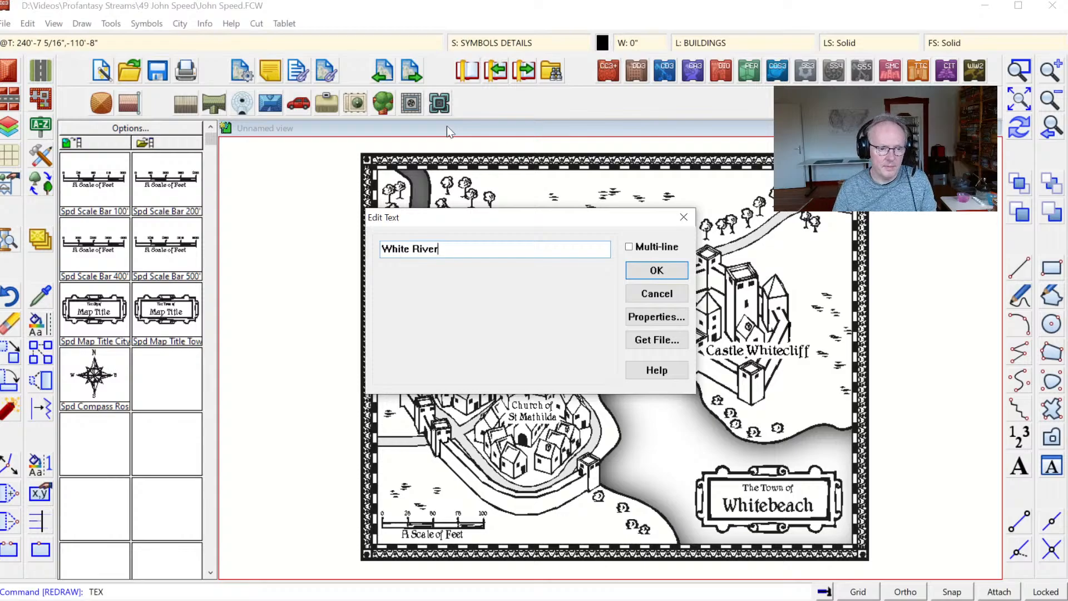
click(684, 276)
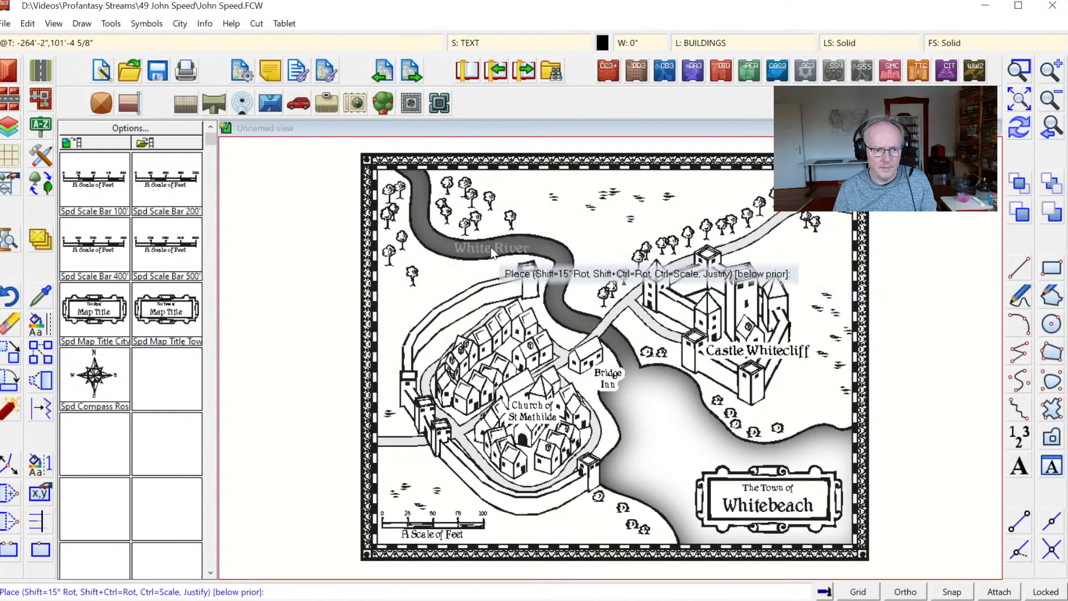
key(ctrl+shift)
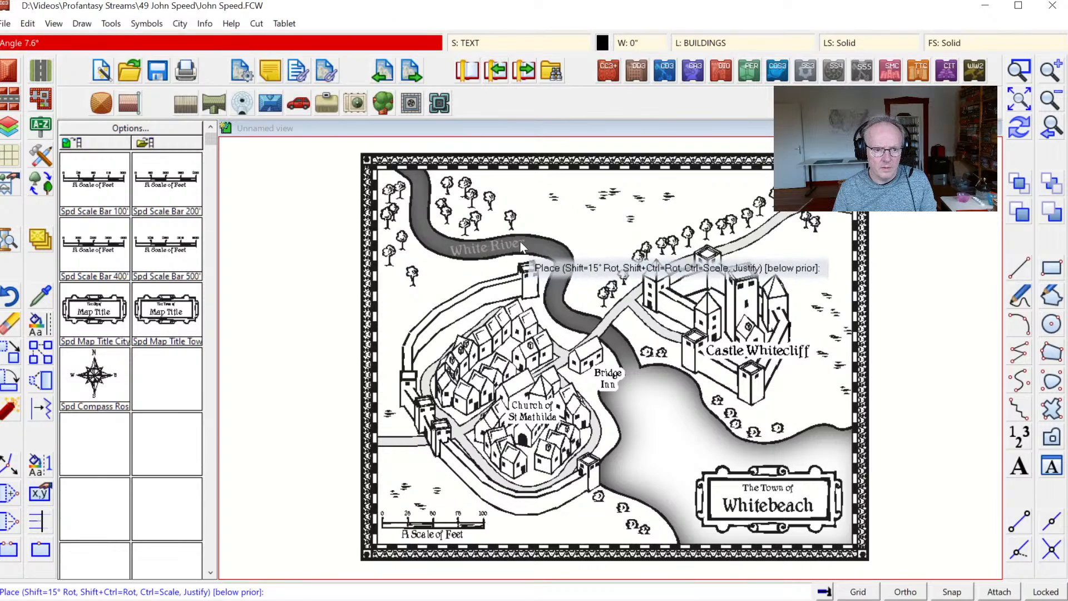
click(522, 243)
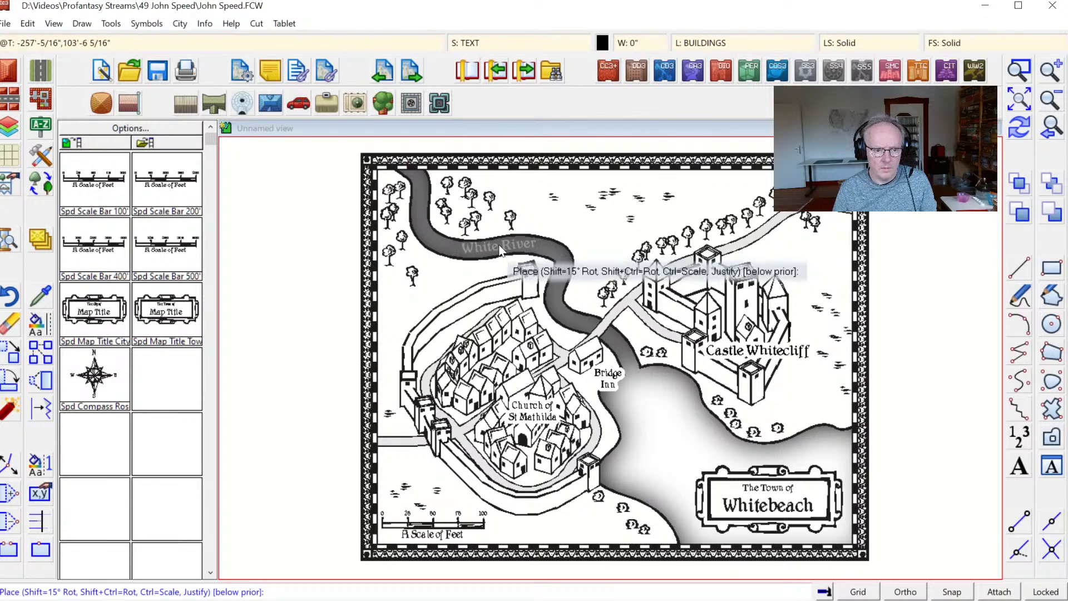
click(499, 247)
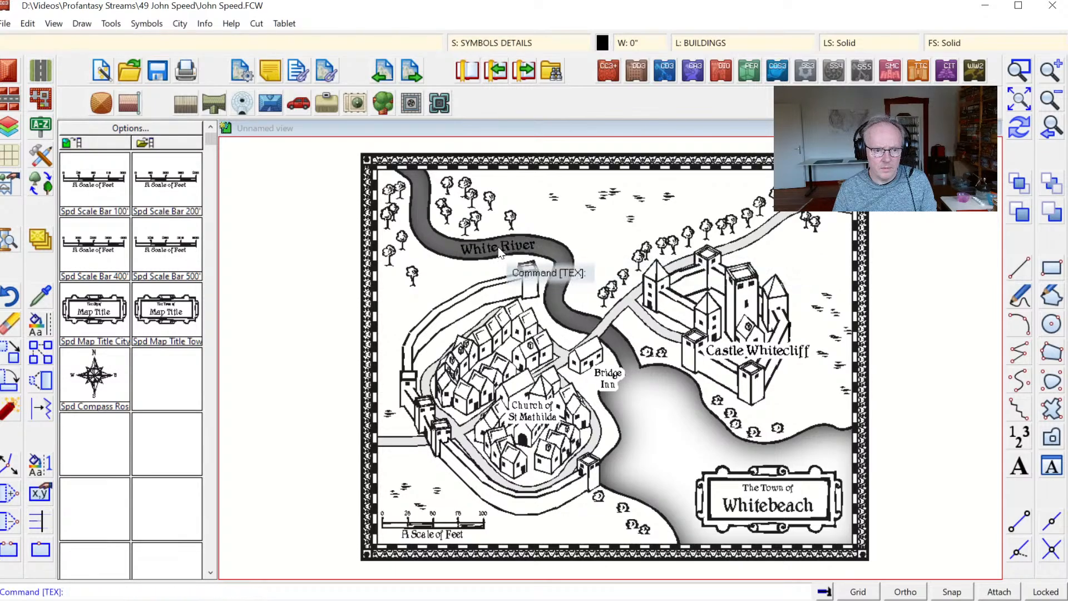
click(1019, 128)
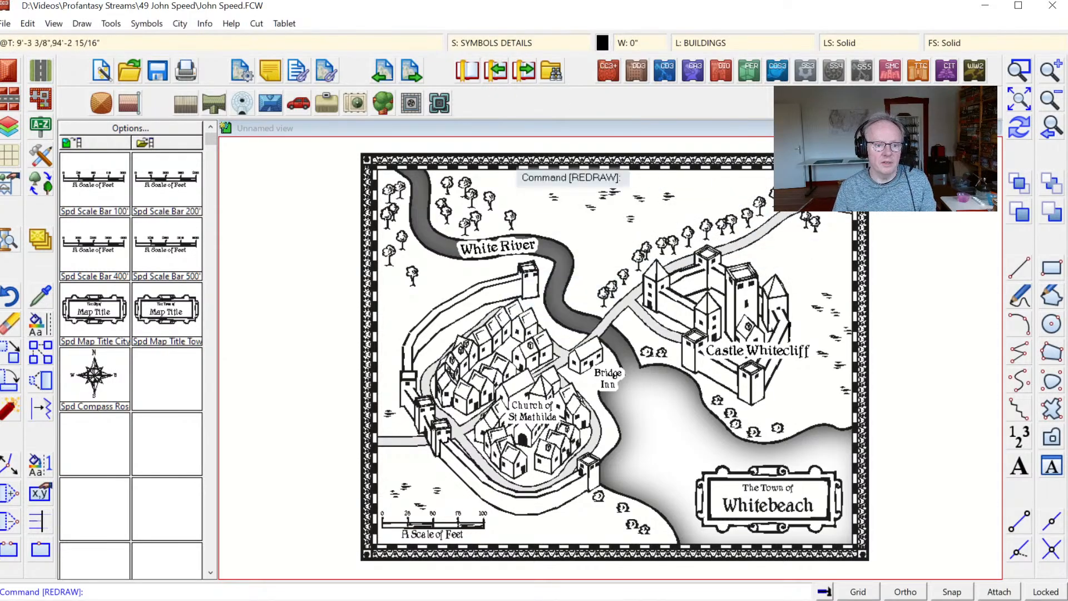
Add a new sheet named TEXT WHITE directly below the TEXT sheet and make it the current sheet.
click(486, 39)
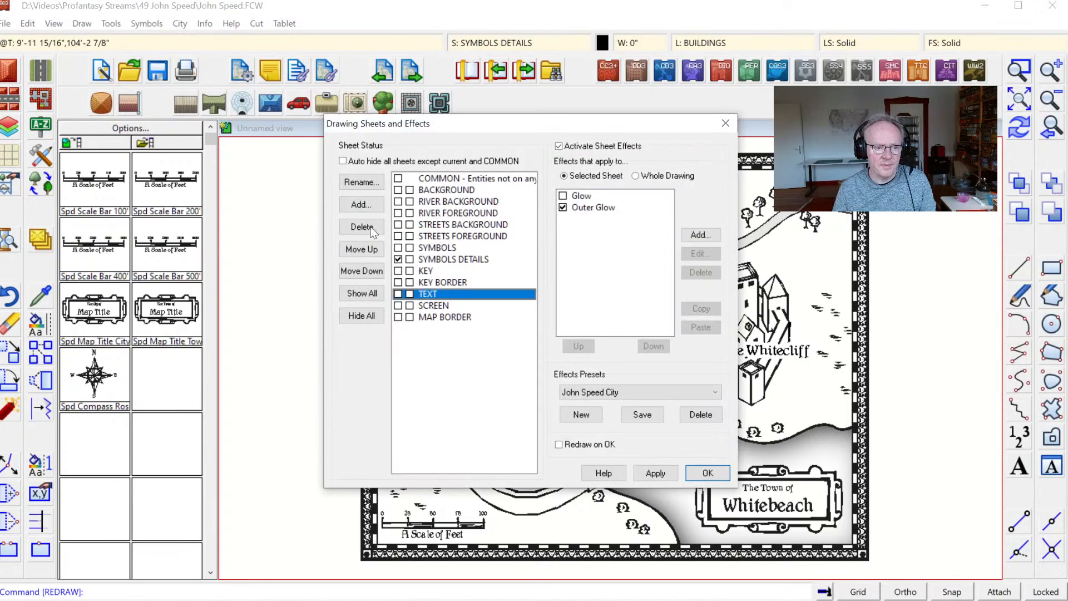
click(361, 204)
text(TEXT WHITE)
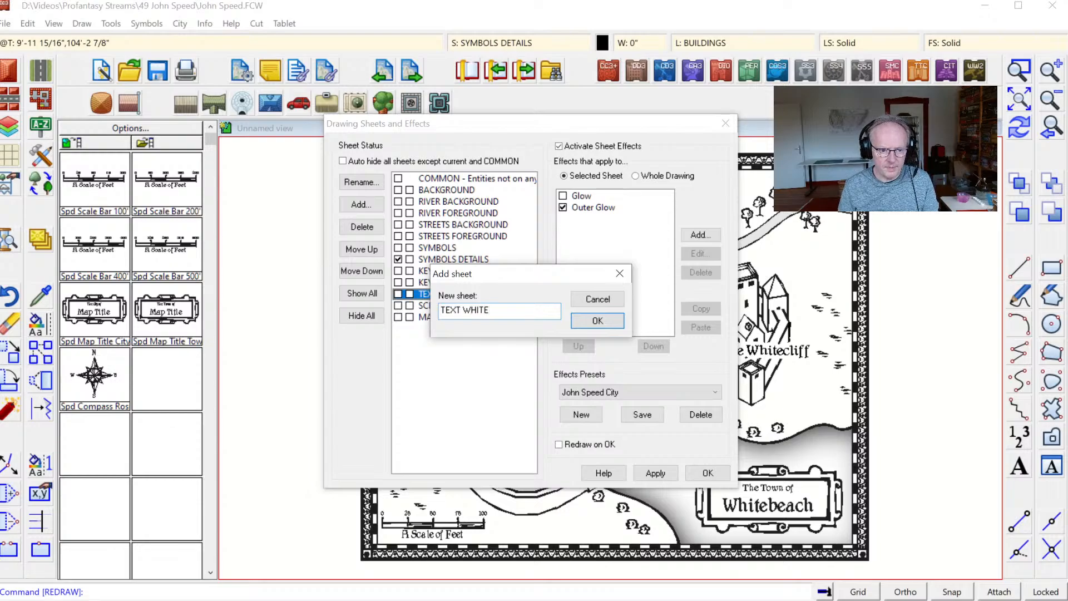
key(Return)
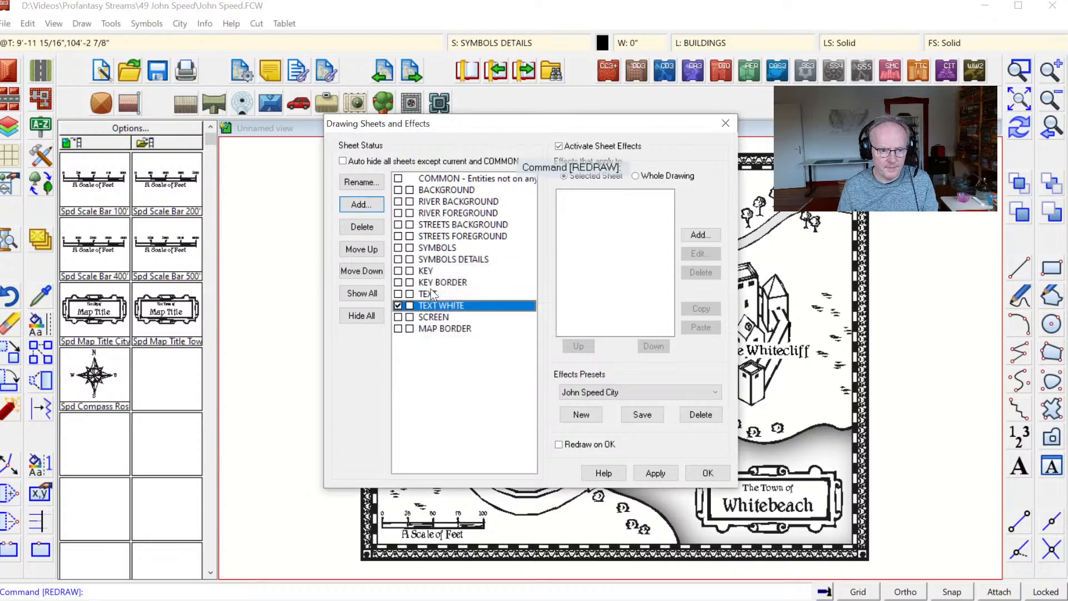
click(718, 472)
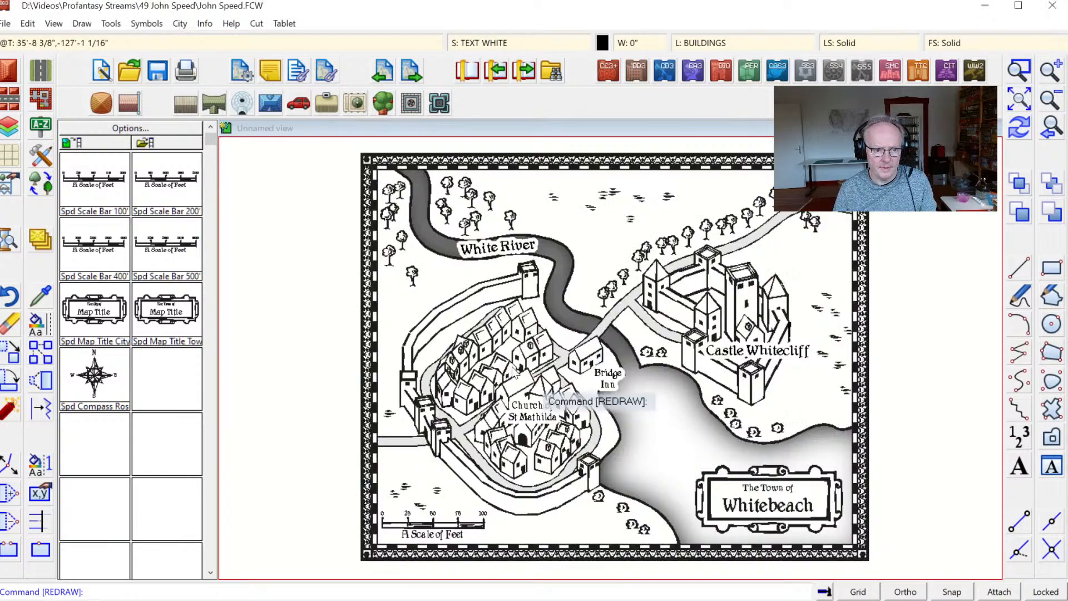
Move the White River label to the TEXT WHITE sheet, leaving the river shapes out of the selection.
right_click(46, 252)
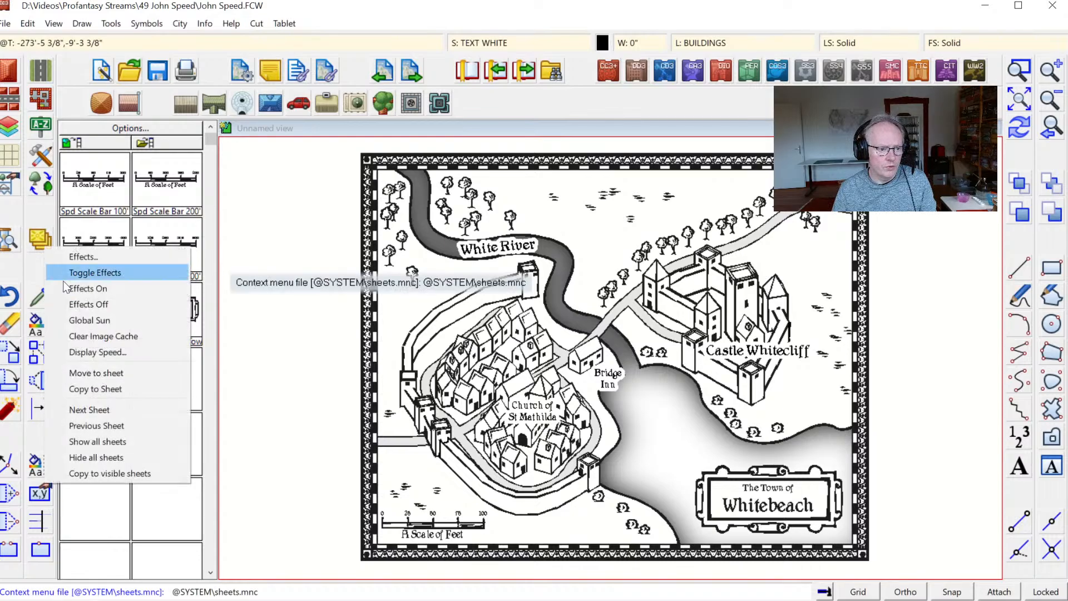
click(84, 371)
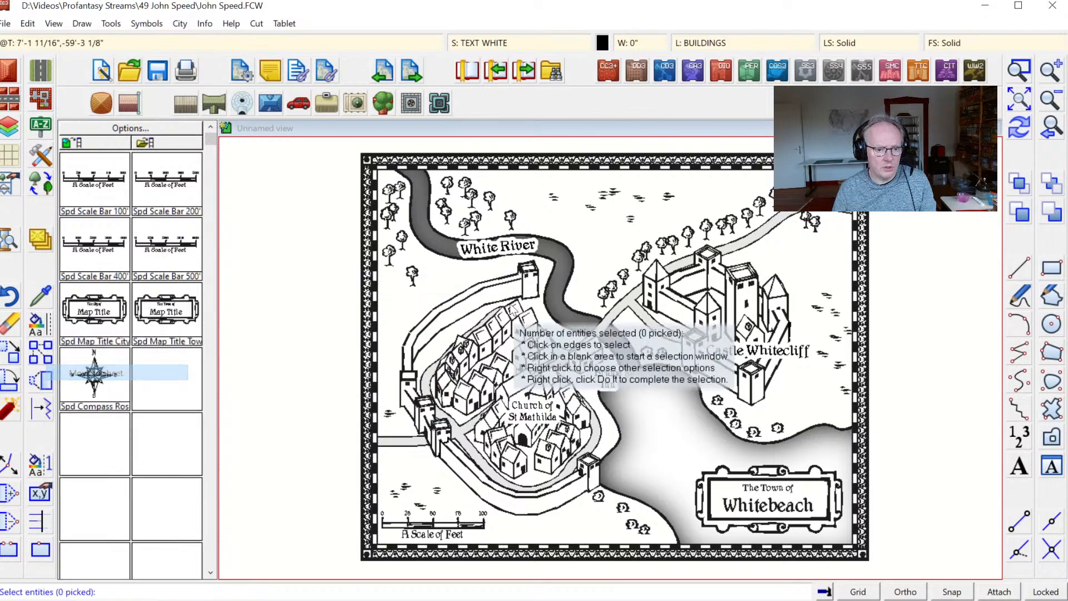
click(544, 255)
right_click(558, 245)
mouse_move(617, 282)
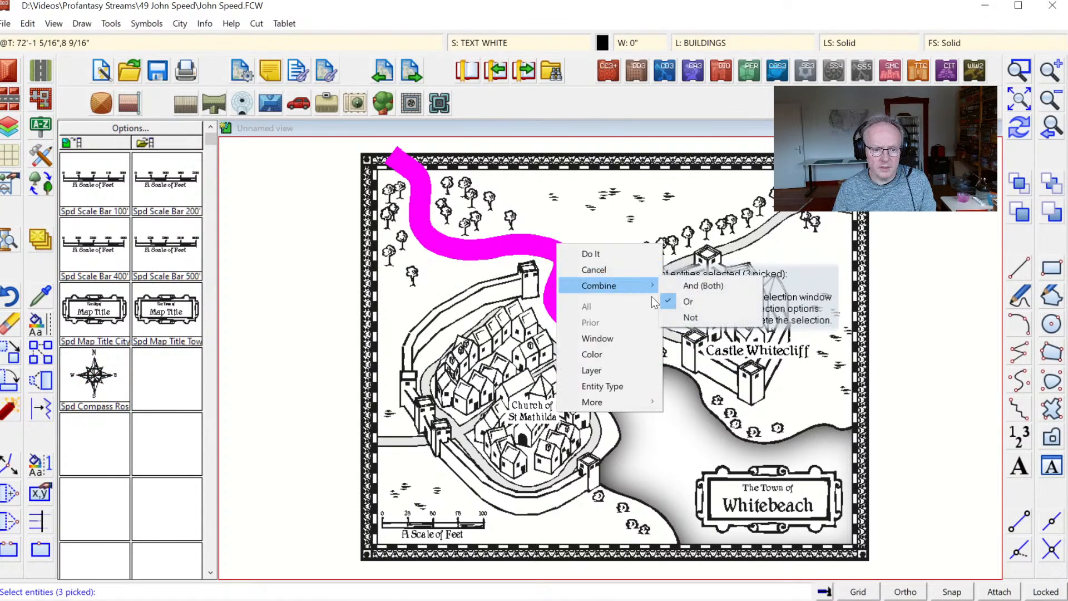
click(692, 315)
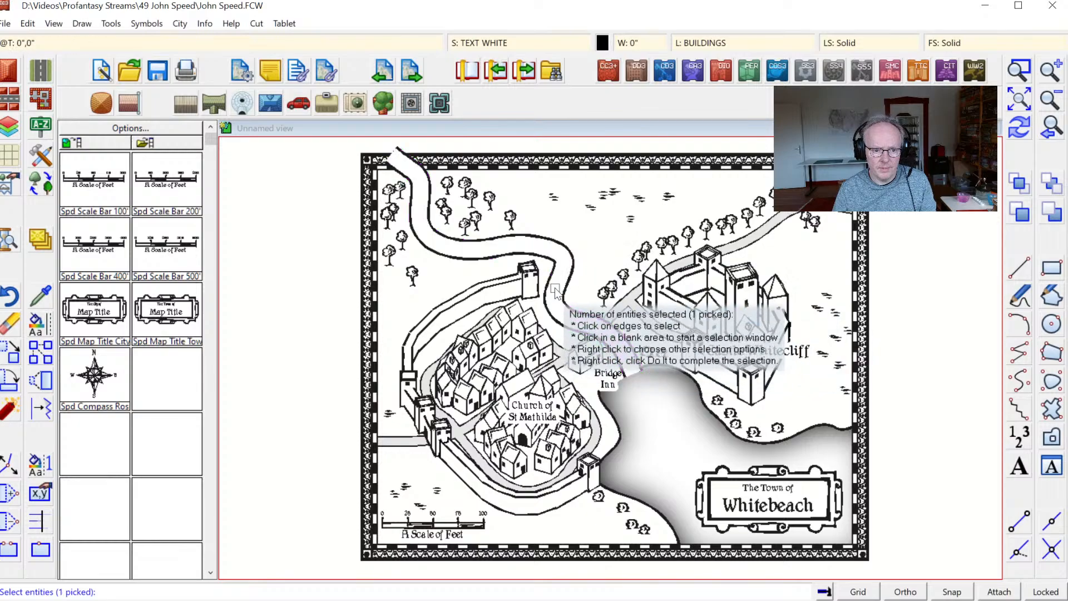
key(d)
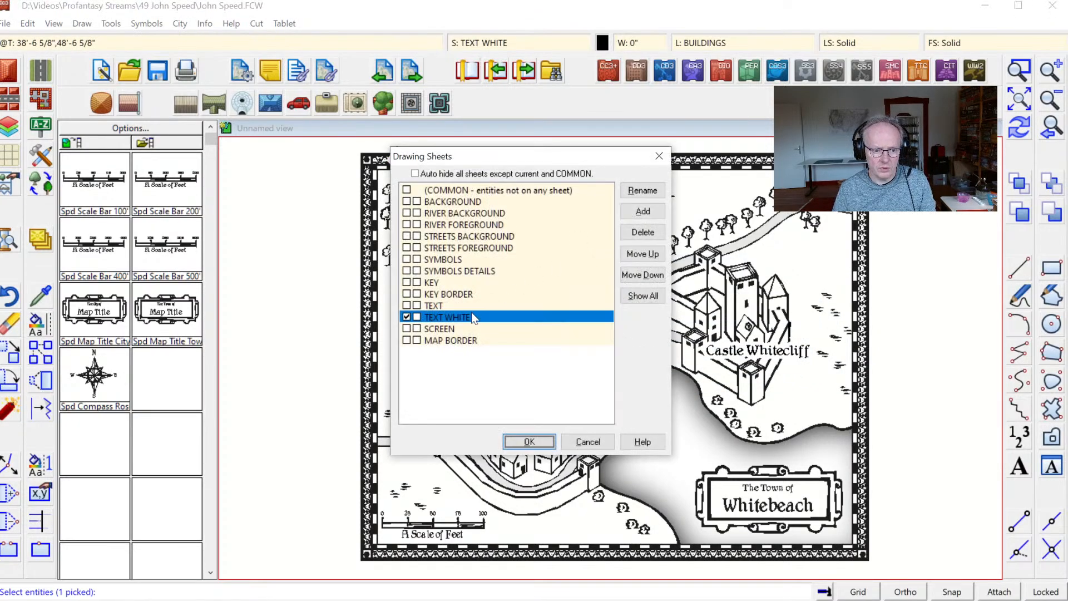
click(520, 441)
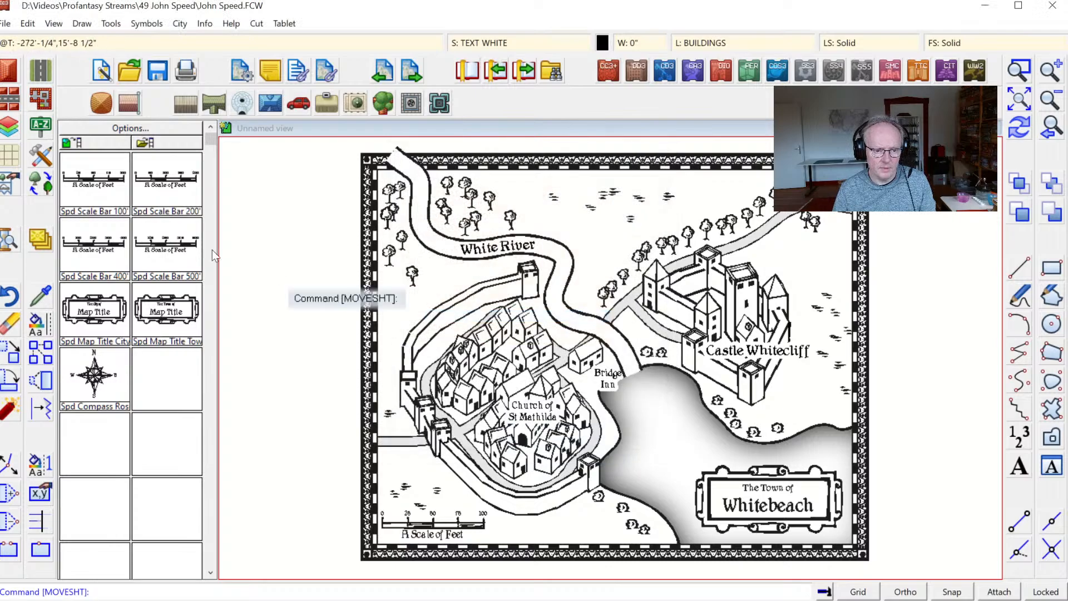
Change the colour of the White River label to white, excluding the river shapes from the selection, and redraw the map.
click(39, 322)
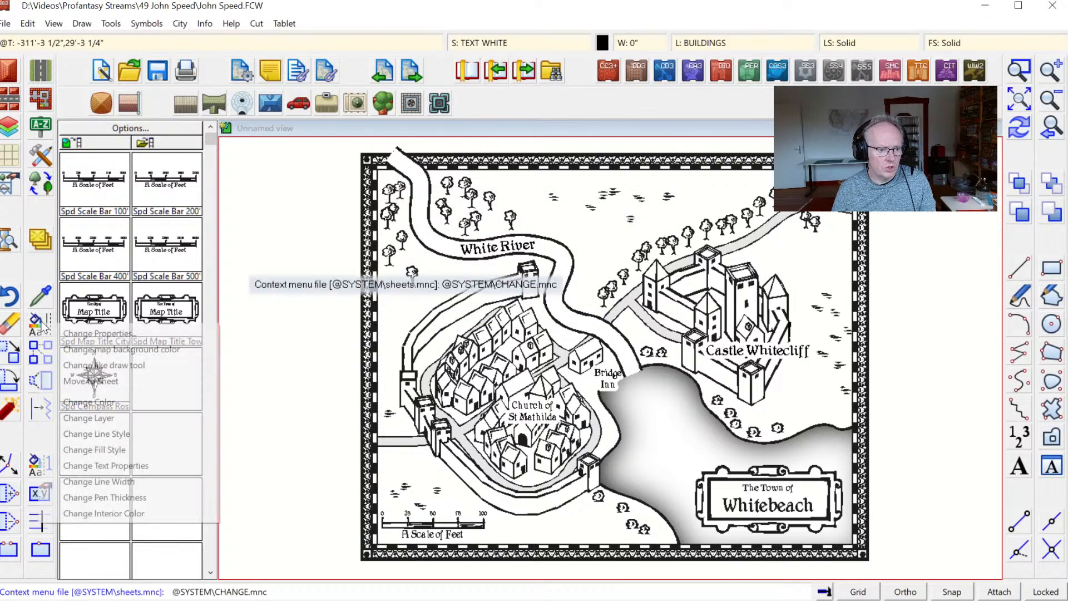
click(99, 404)
right_click(478, 250)
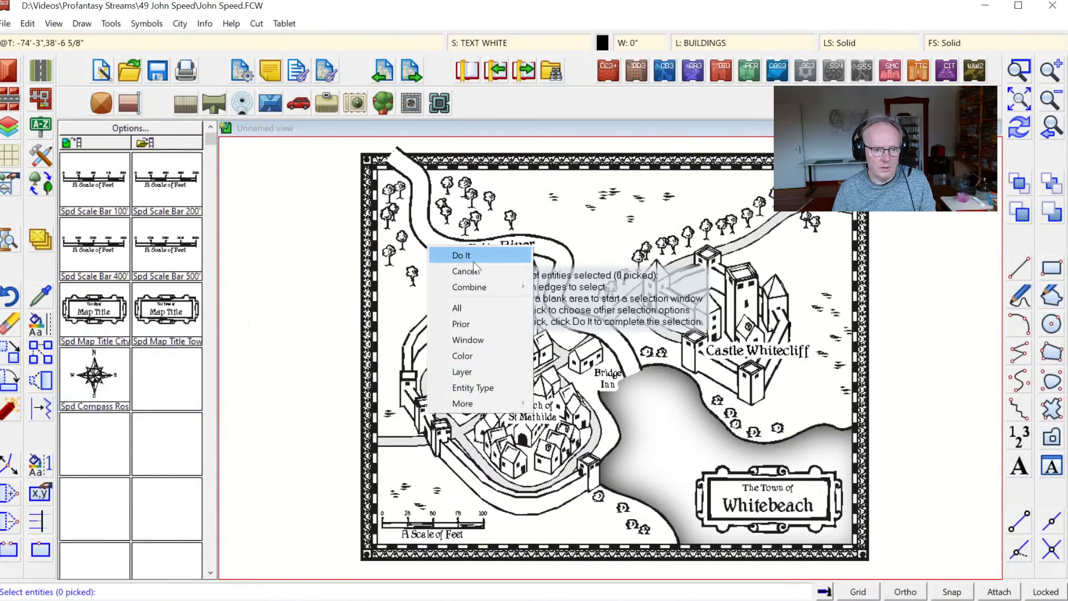
click(463, 321)
click(533, 249)
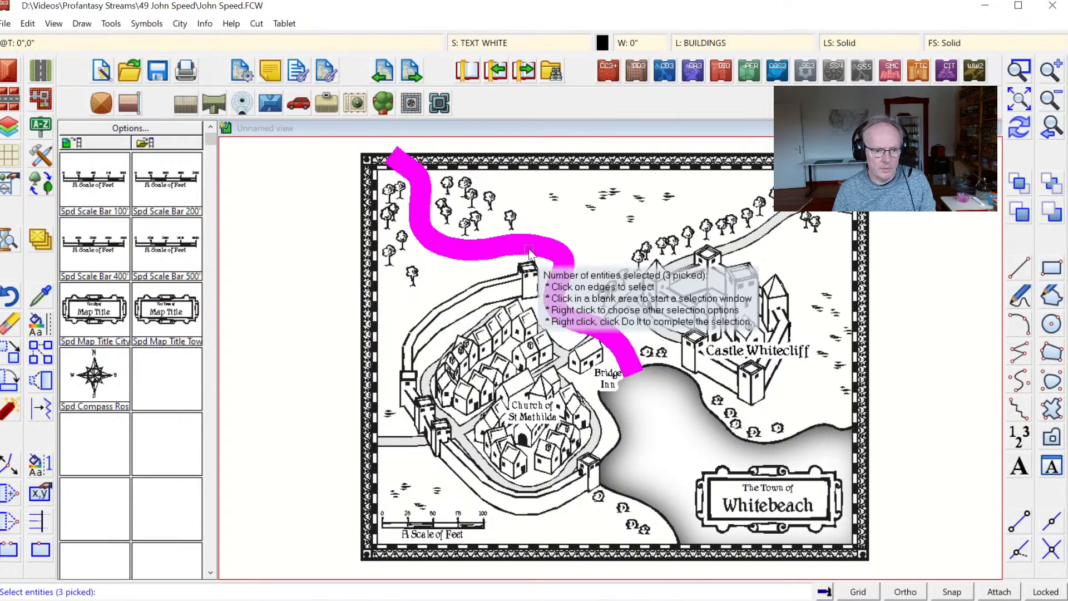
right_click(549, 237)
mouse_move(595, 274)
click(672, 307)
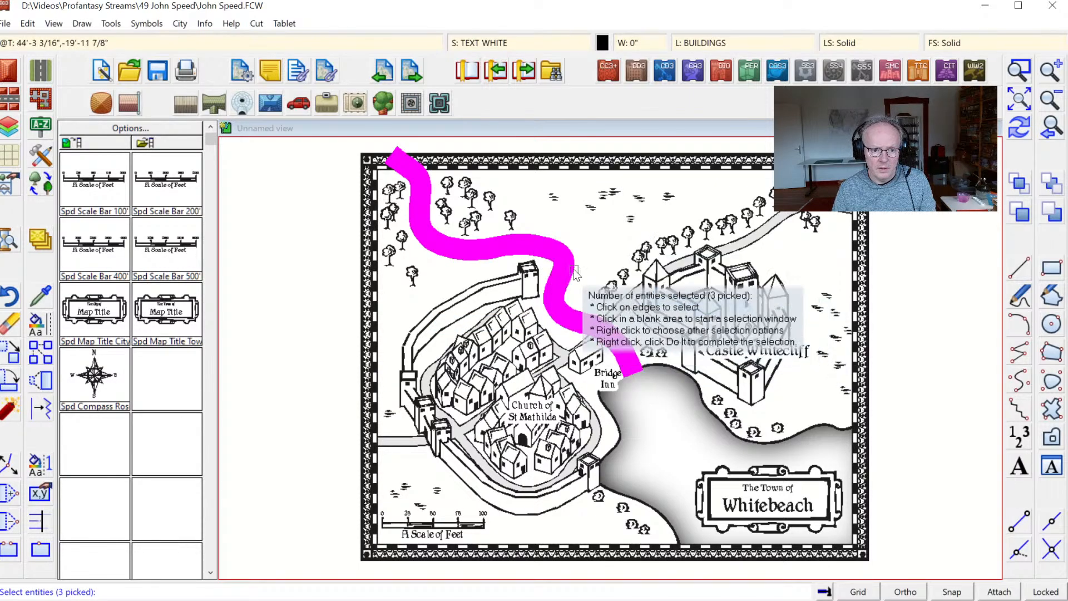
click(570, 256)
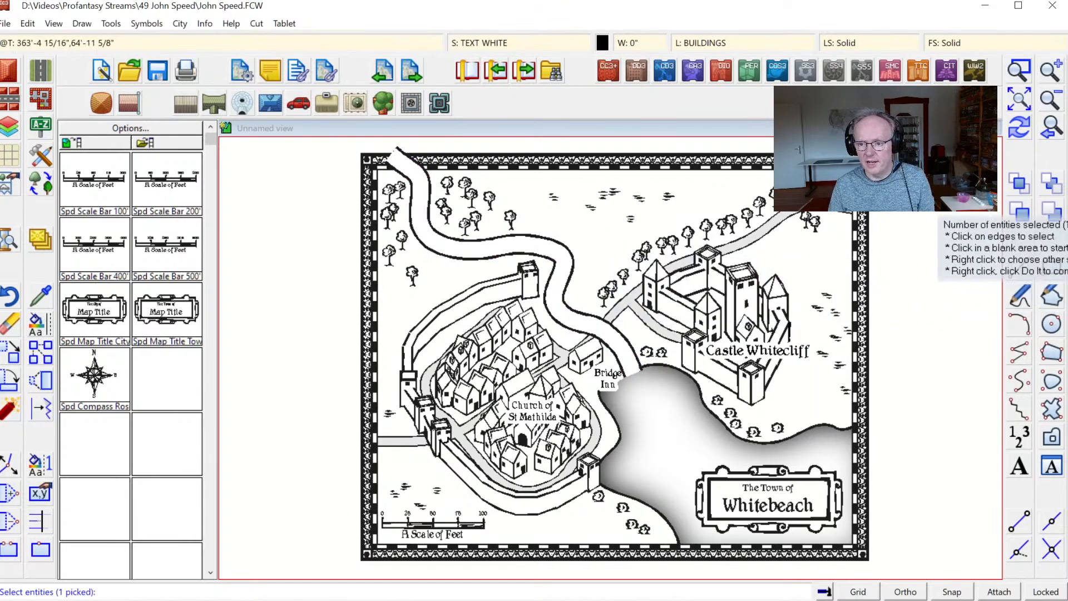
click(1028, 130)
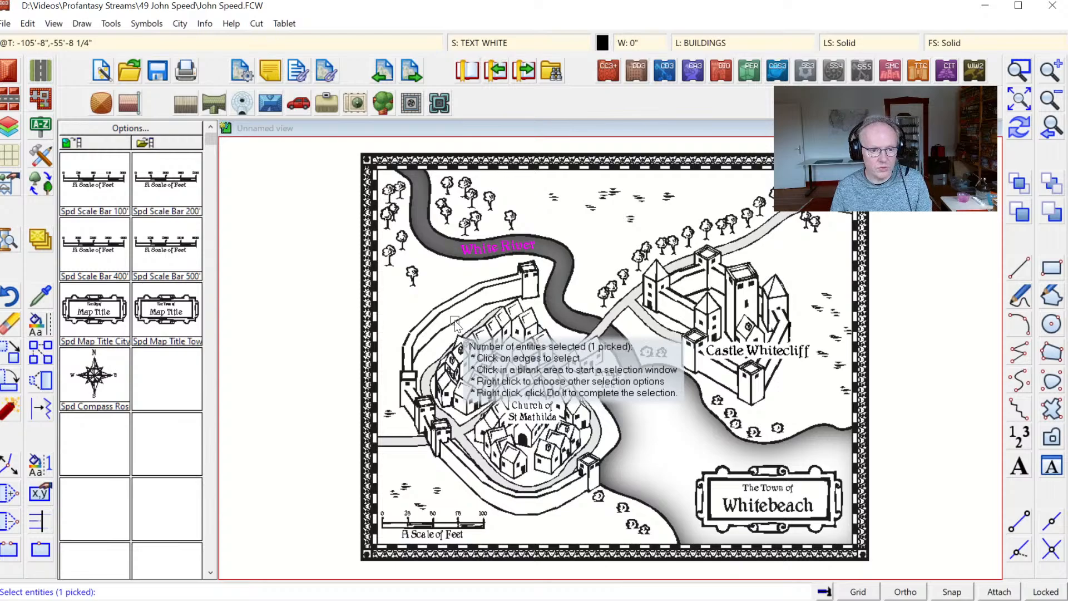
right_click(577, 269)
click(577, 268)
right_click(577, 265)
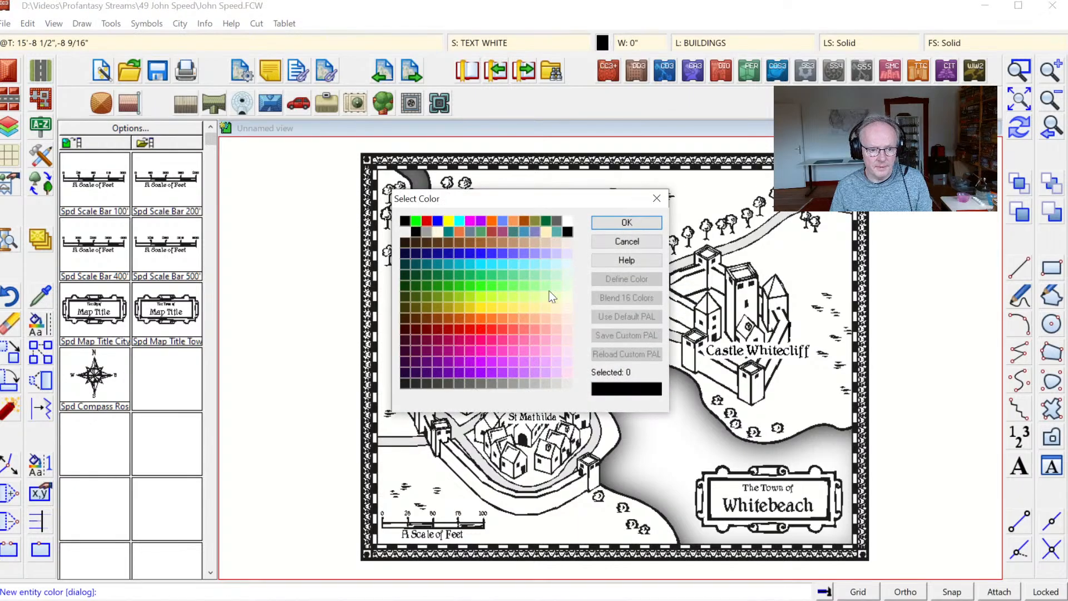
click(568, 221)
click(627, 223)
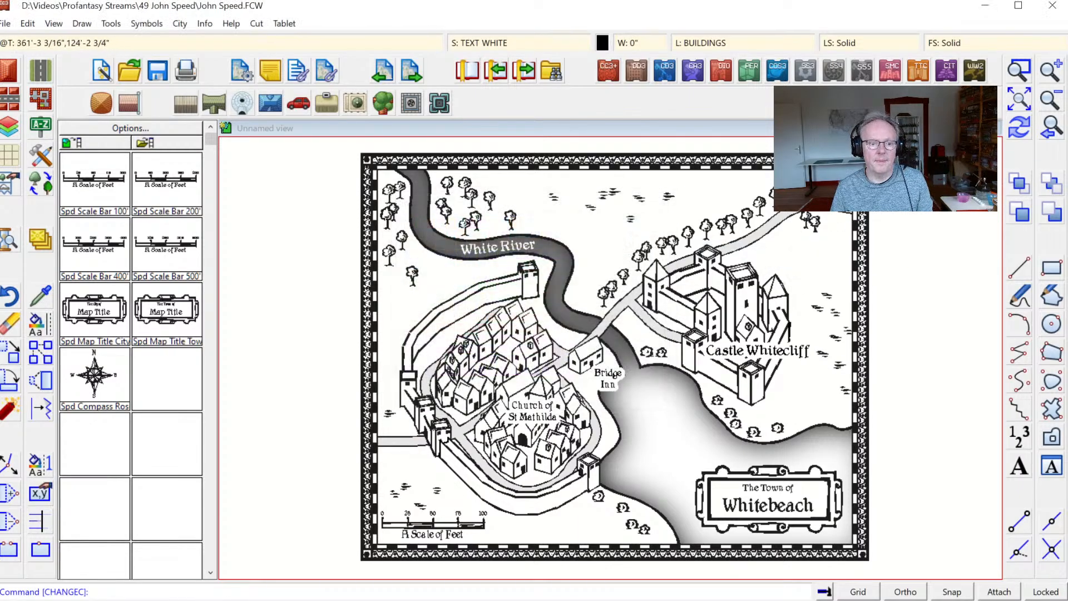
click(1019, 129)
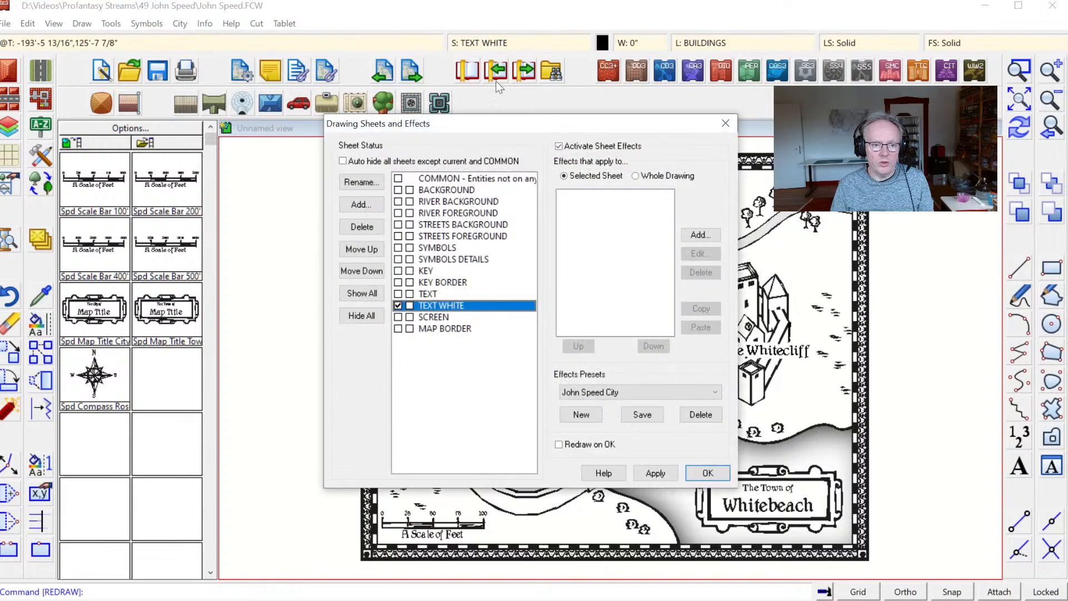
Enable the whole-drawing RGB Matrix Process and Blur effects, set the blur radius to .75 map units, and accept the sheet effects.
click(649, 177)
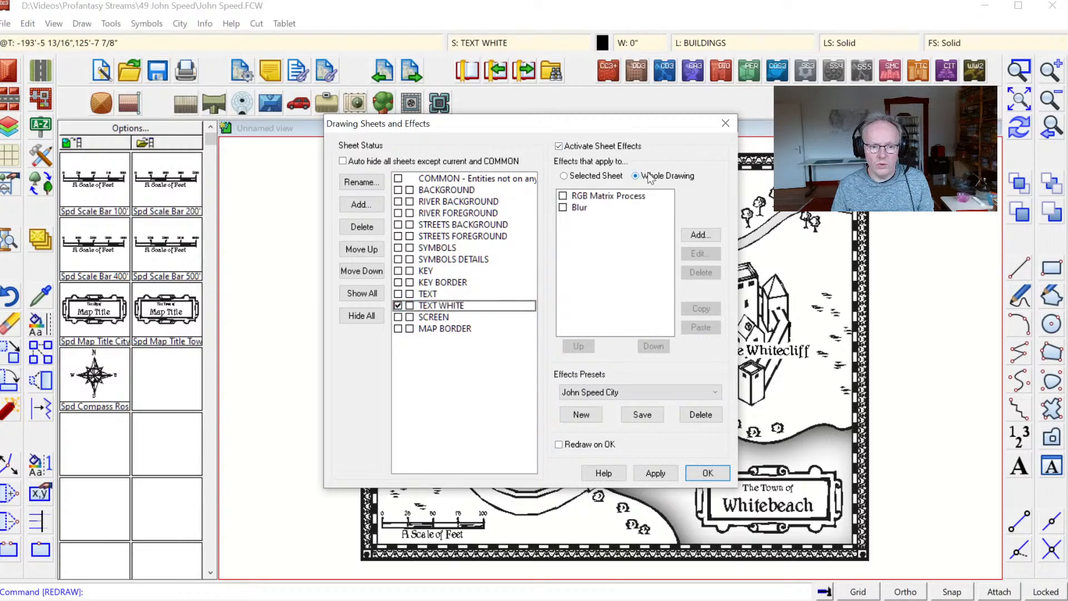
click(563, 196)
click(567, 212)
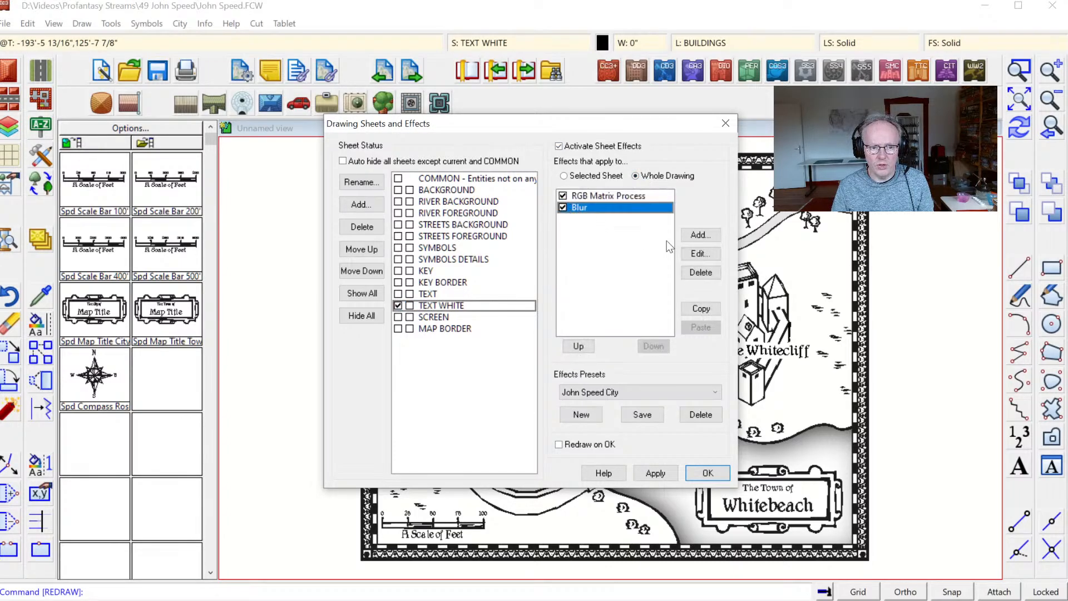
click(702, 254)
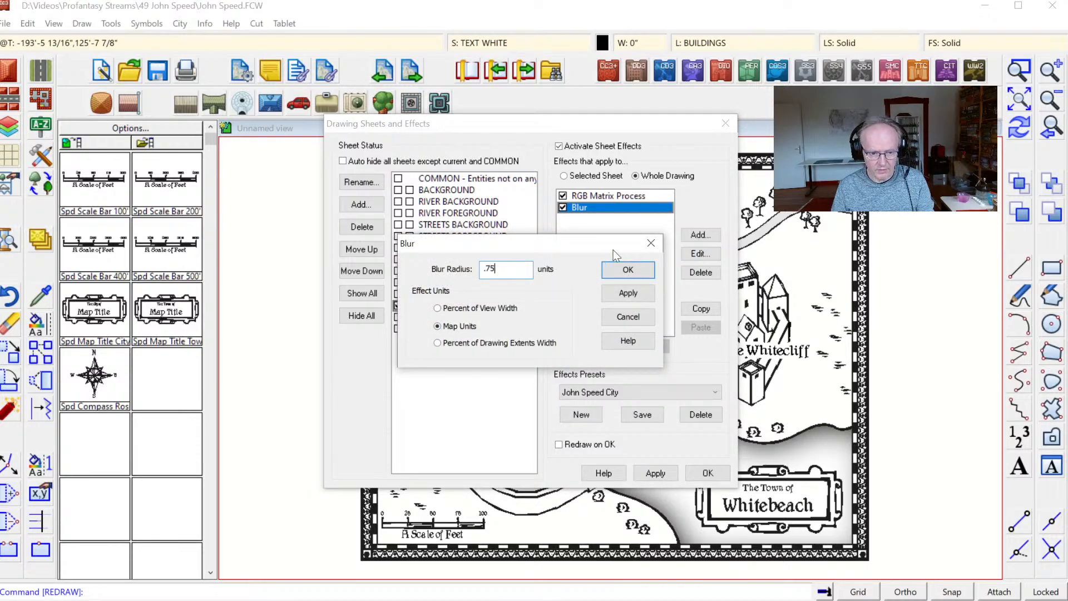
click(639, 292)
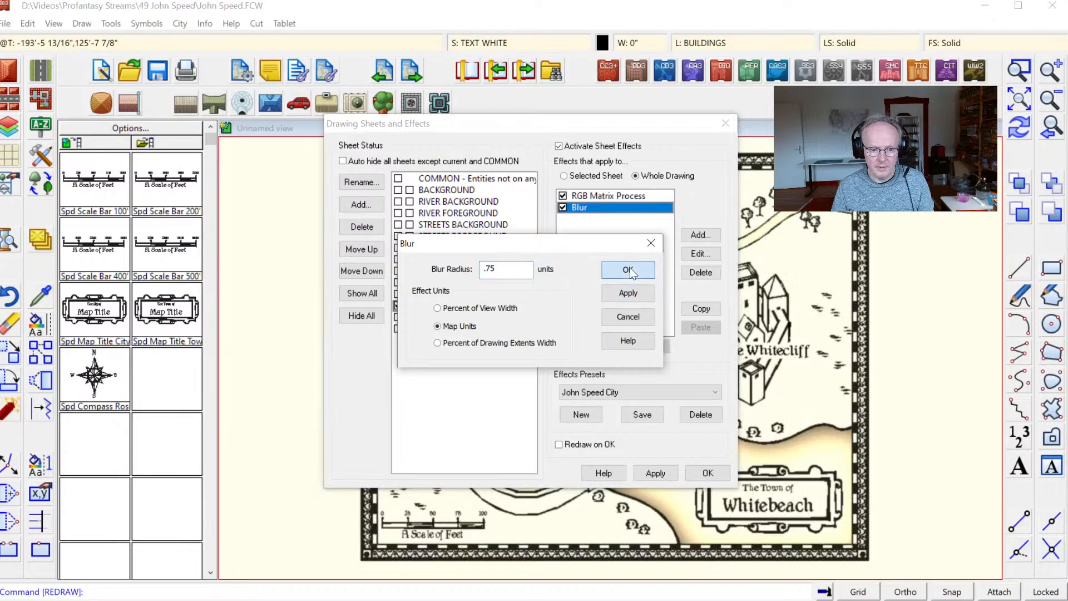
click(630, 271)
click(704, 471)
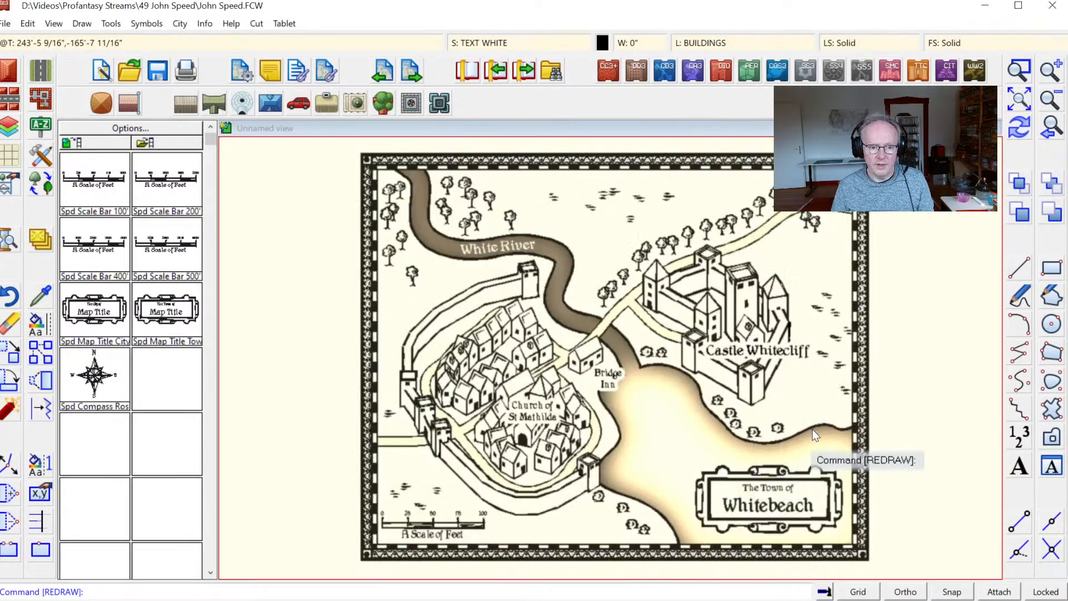